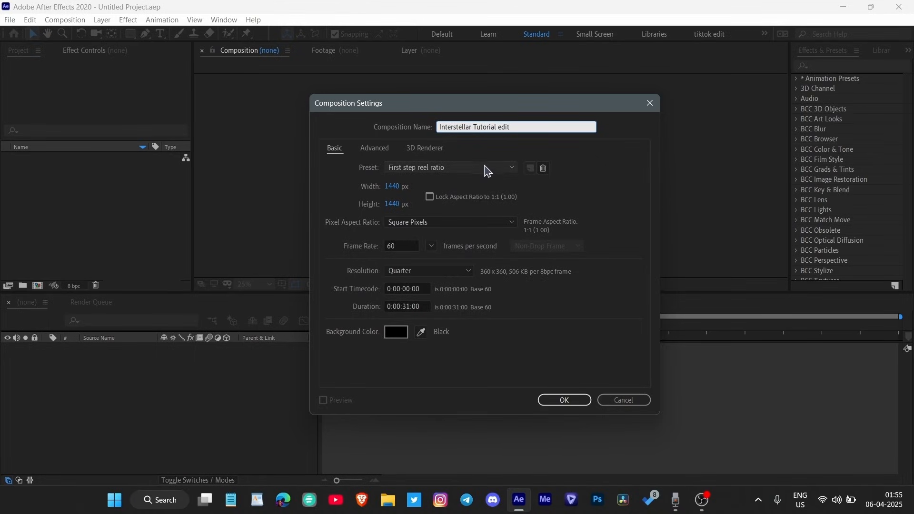
# - Review the available composition presets, including the Custom option
pyautogui.press('Tab')
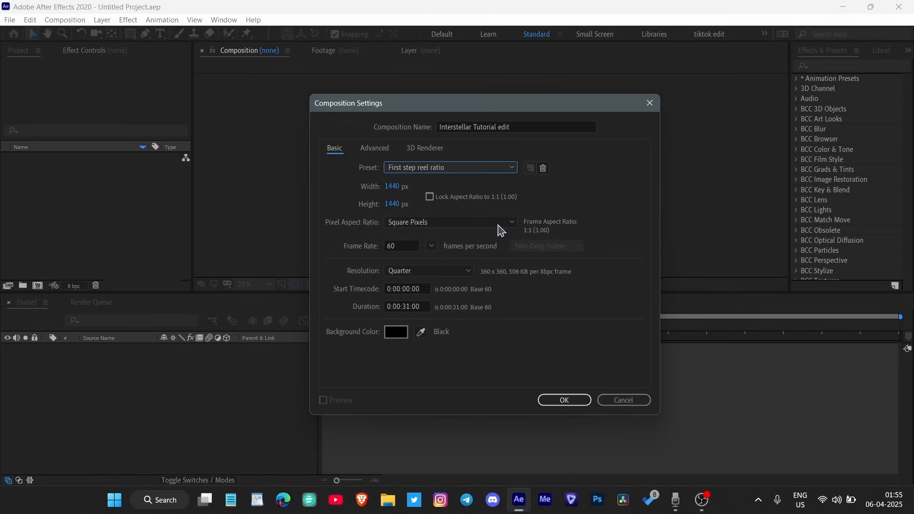
pyautogui.click(493, 168)
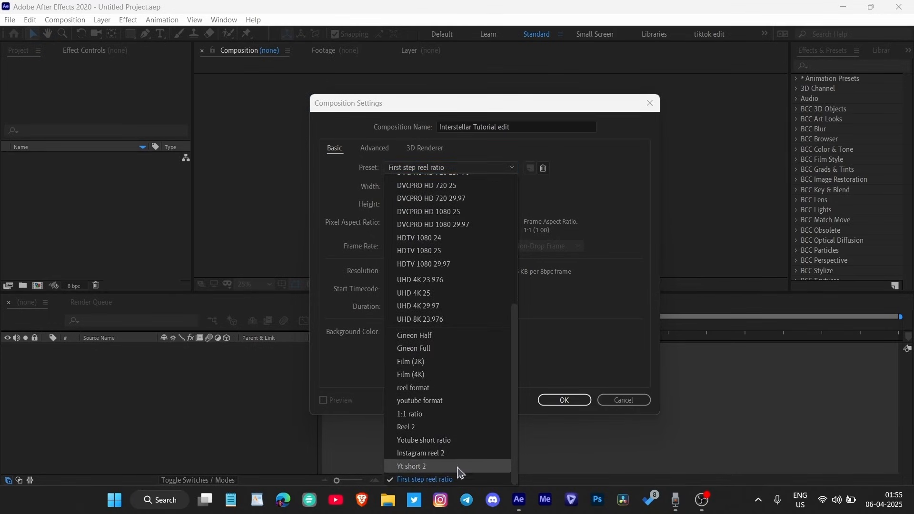
pyautogui.scroll(6, 461, 469)
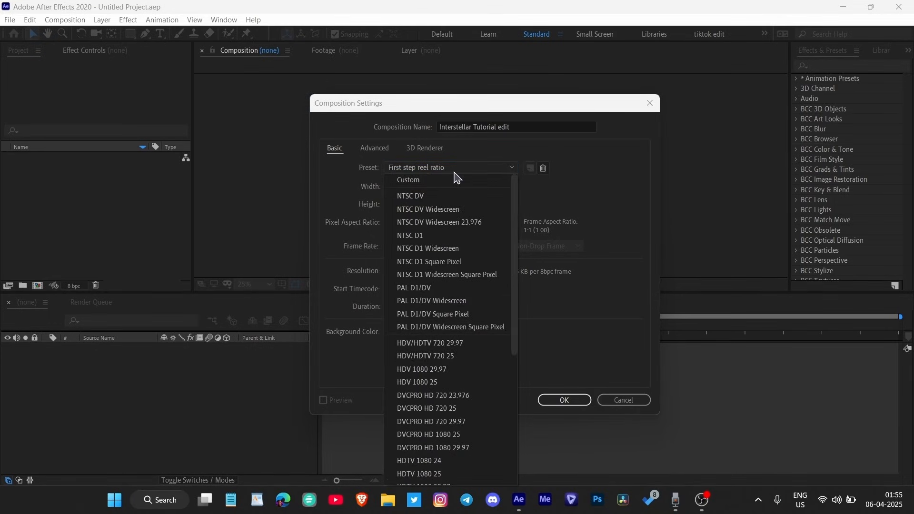
pyautogui.click(391, 179)
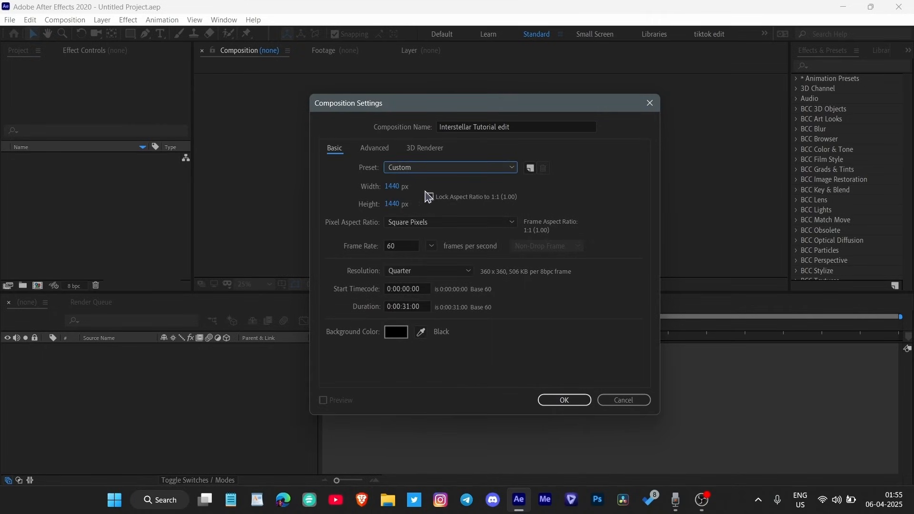
pyautogui.click(405, 168)
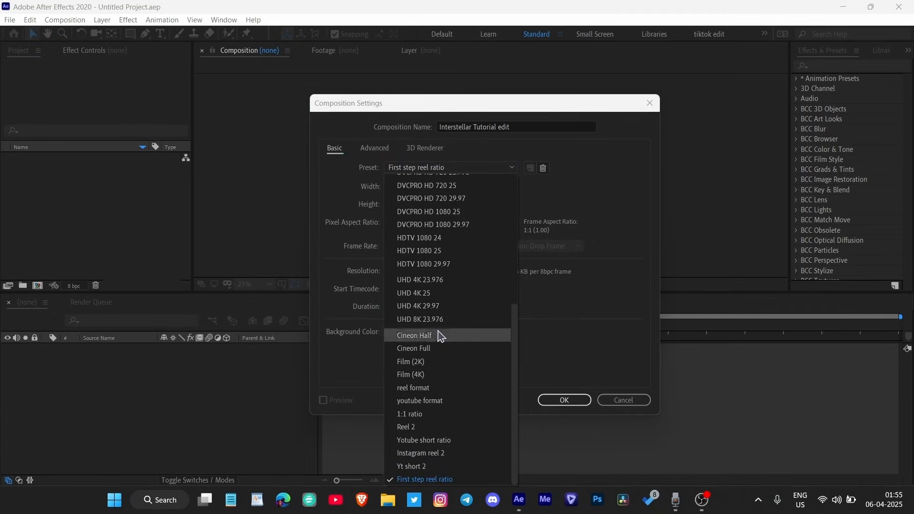
pyautogui.scroll(6, 444, 333)
pyautogui.scroll(-3, 436, 326)
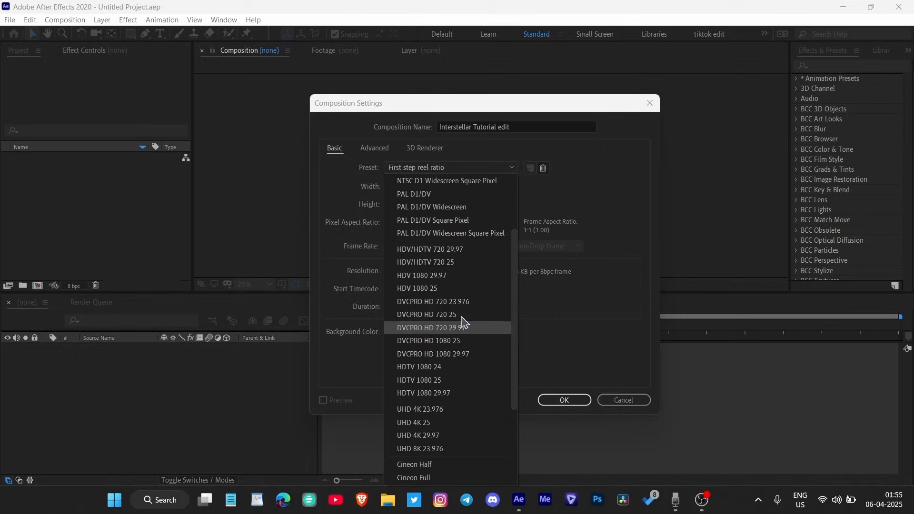
pyautogui.click(605, 197)
# - Set the composition's width and height to 1080 px and its duration to 0:00:35:00, and create it
pyautogui.click(391, 186)
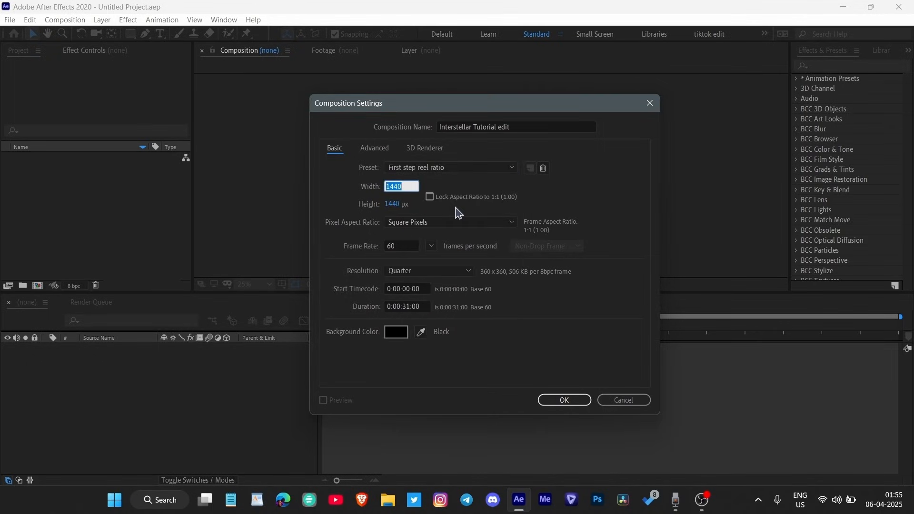
pyautogui.write('10')
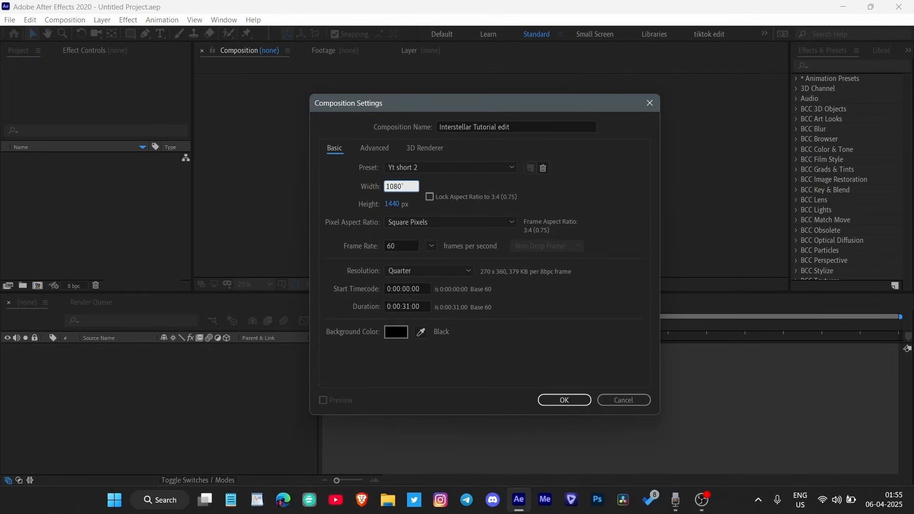
pyautogui.press('Tab')
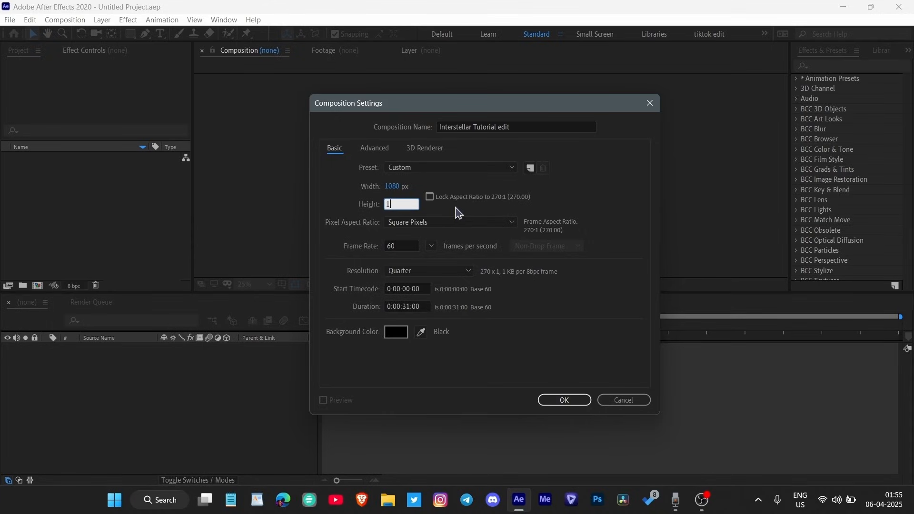
pyautogui.write('1')
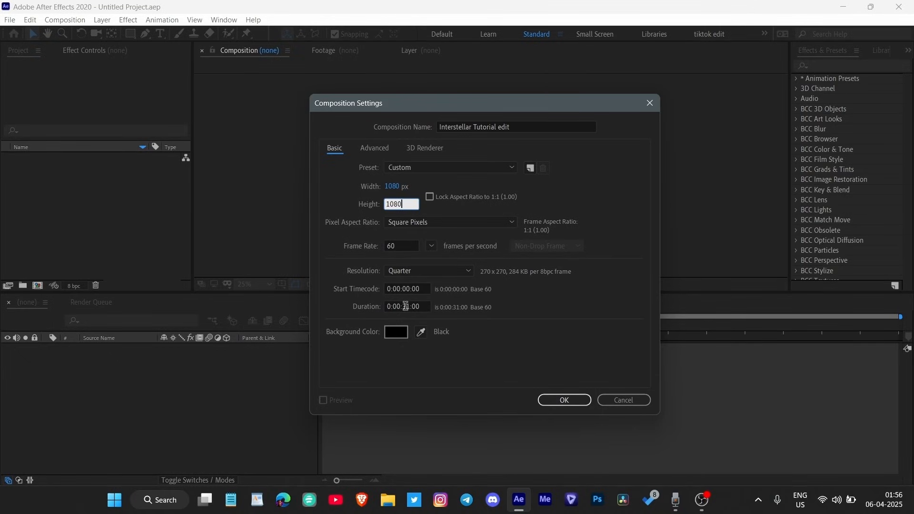
pyautogui.click(406, 306)
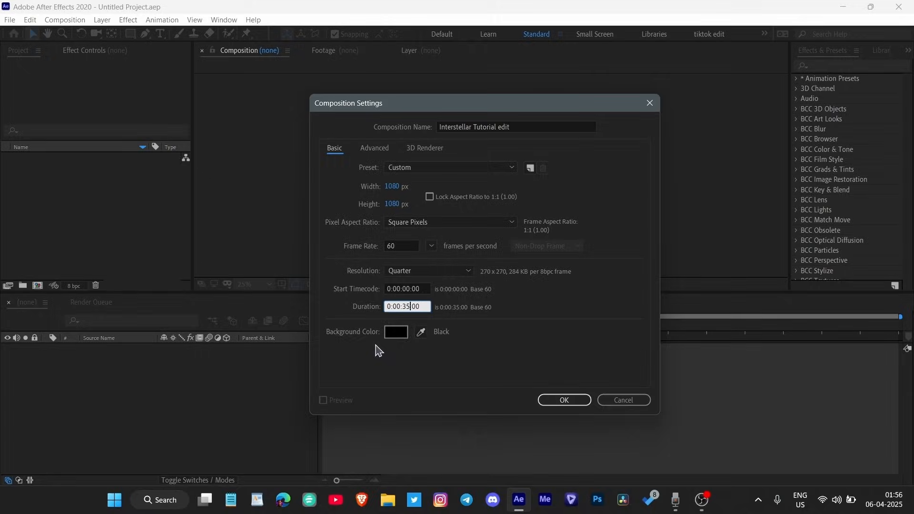
pyautogui.click(574, 401)
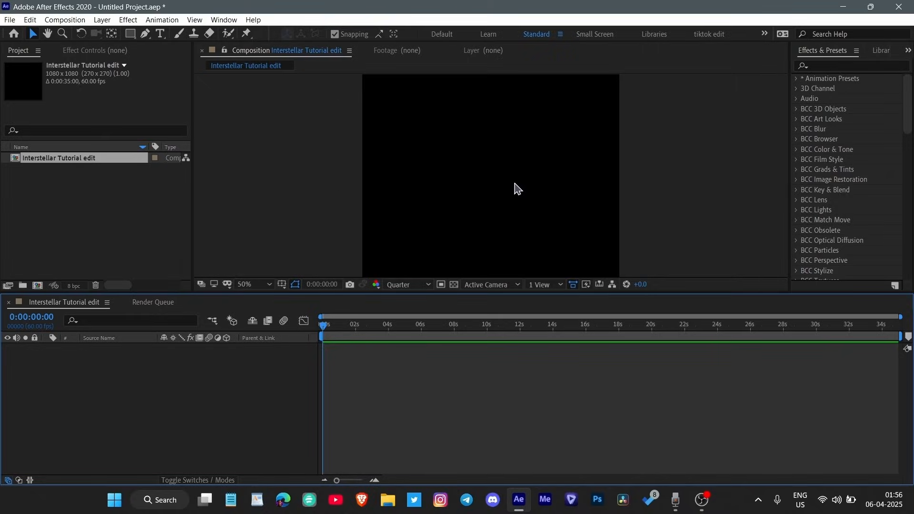
# - Create a project folder named "interstellar"
pyautogui.press(',')
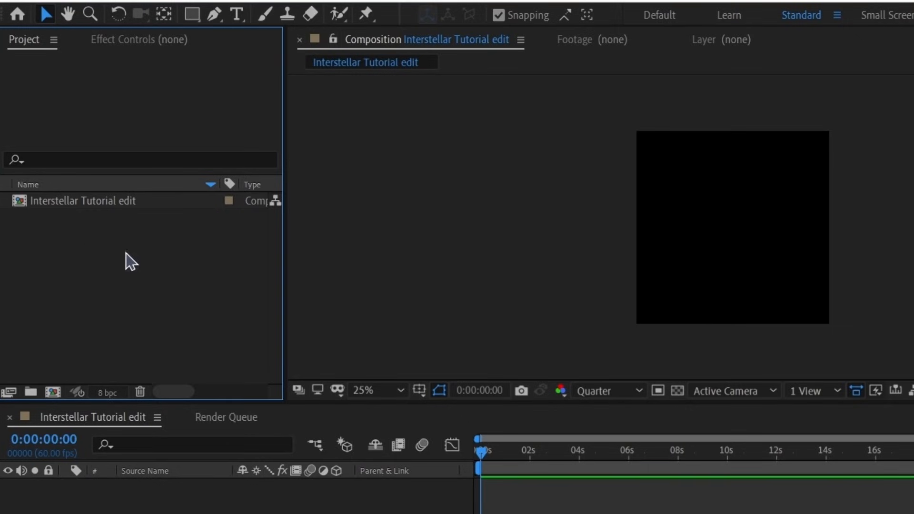
pyautogui.doubleClick(81, 292)
pyautogui.rightClick(62, 278)
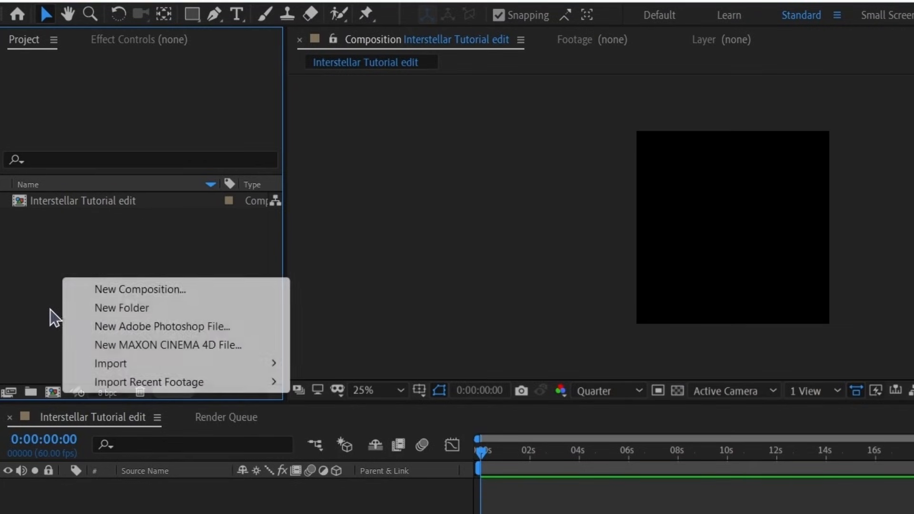
pyautogui.click(149, 310)
pyautogui.write('inters')
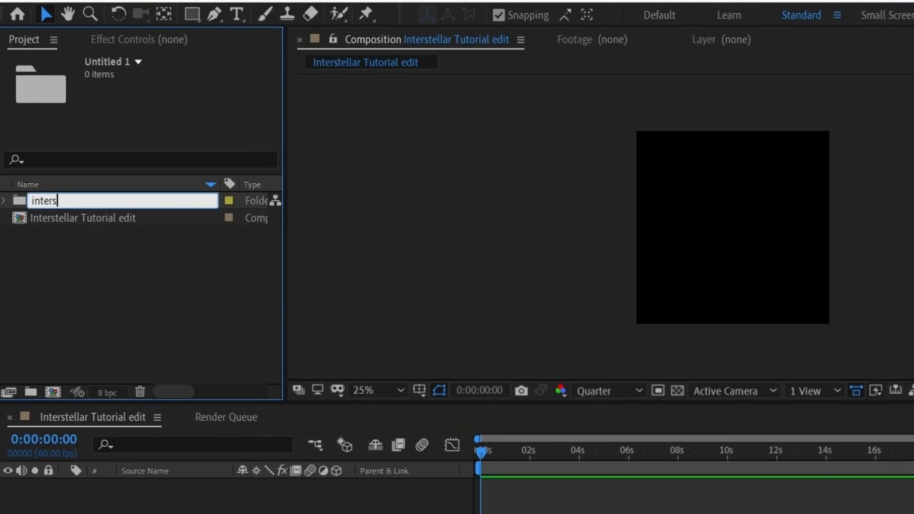
pyautogui.write('tellar')
pyautogui.press('Return')
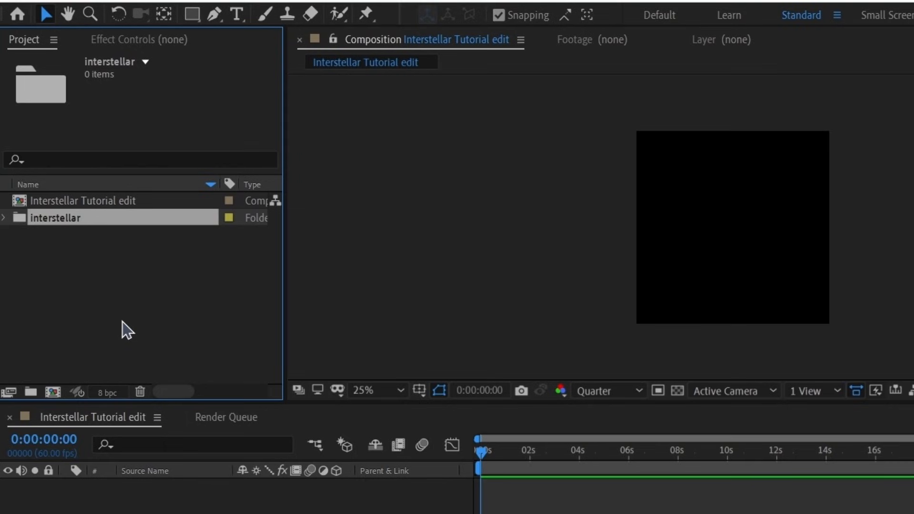
# - Import Twixtor(Dad & Daughter) from All Twixtors > Interstellar > Twixtor on the Movie Edits drive into the interstellar folder
pyautogui.click(5, 218)
pyautogui.click(64, 273)
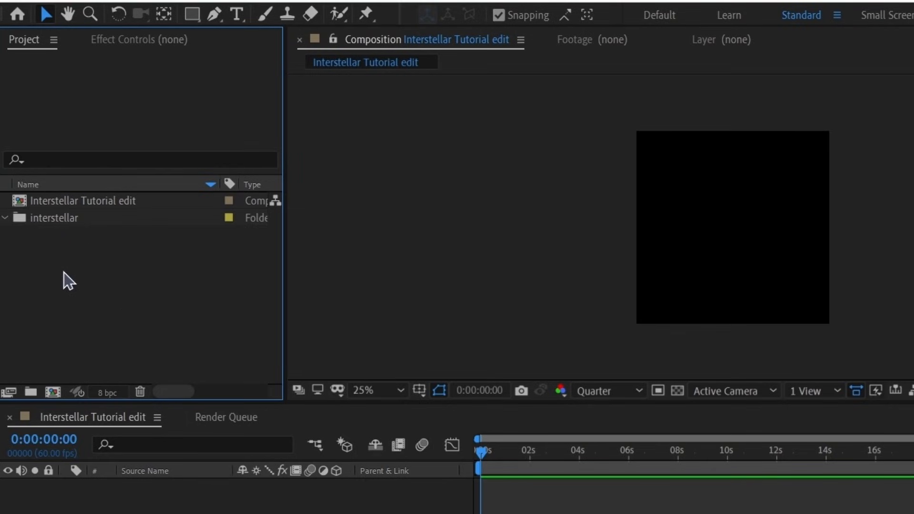
pyautogui.click(39, 221)
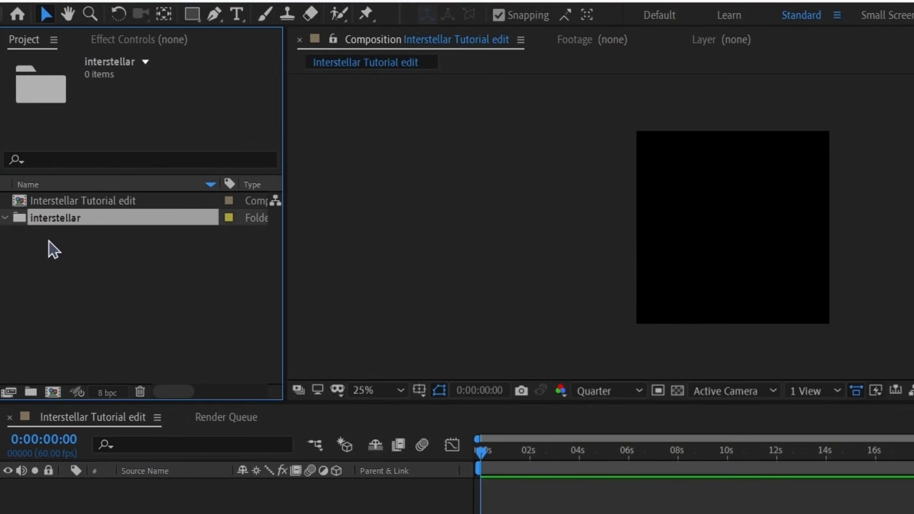
pyautogui.doubleClick(80, 276)
pyautogui.click(81, 290)
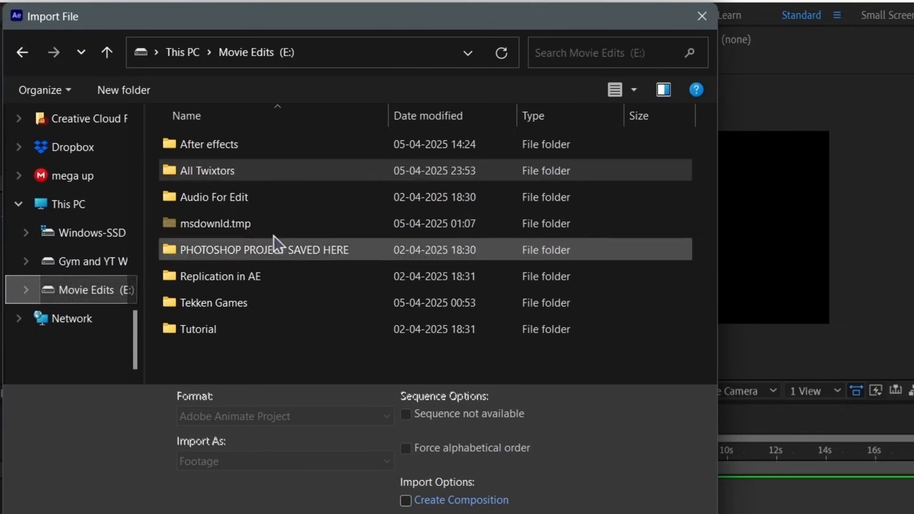
pyautogui.doubleClick(261, 174)
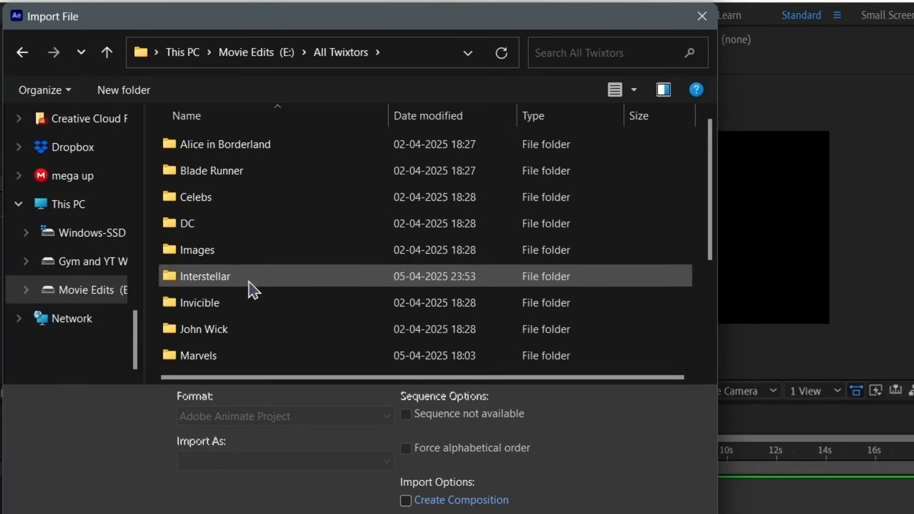
pyautogui.doubleClick(247, 278)
pyautogui.doubleClick(236, 225)
pyautogui.doubleClick(204, 163)
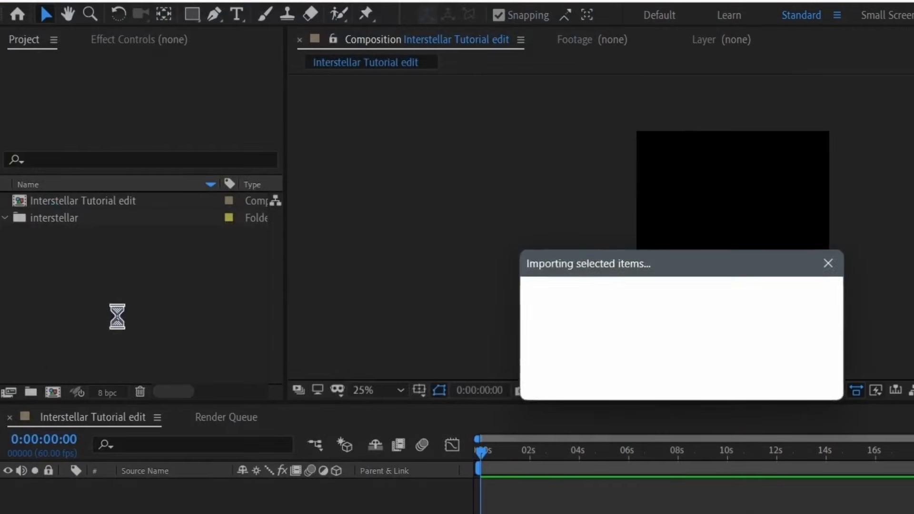
# - Import the clips Intro 1, Intro 2 and Intro 3 from the Interstellar > Intro folder
pyautogui.doubleClick(204, 276)
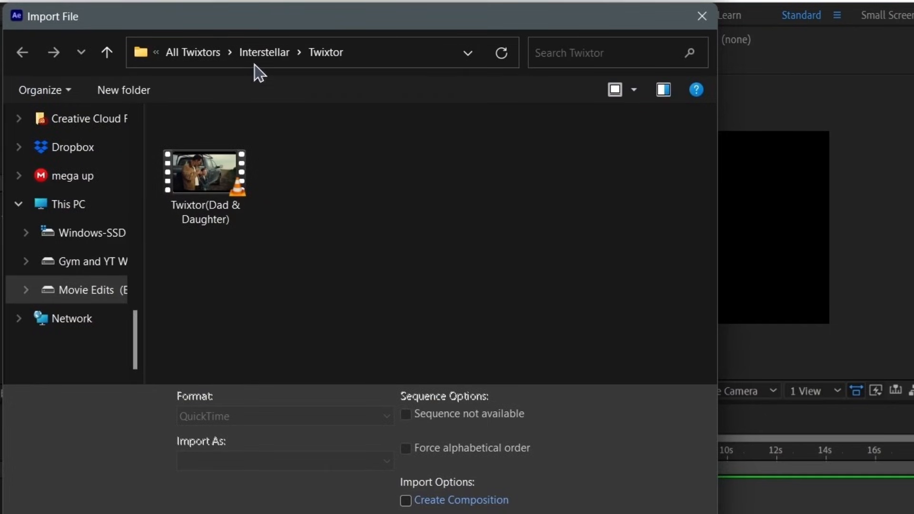
pyautogui.click(257, 52)
pyautogui.doubleClick(260, 147)
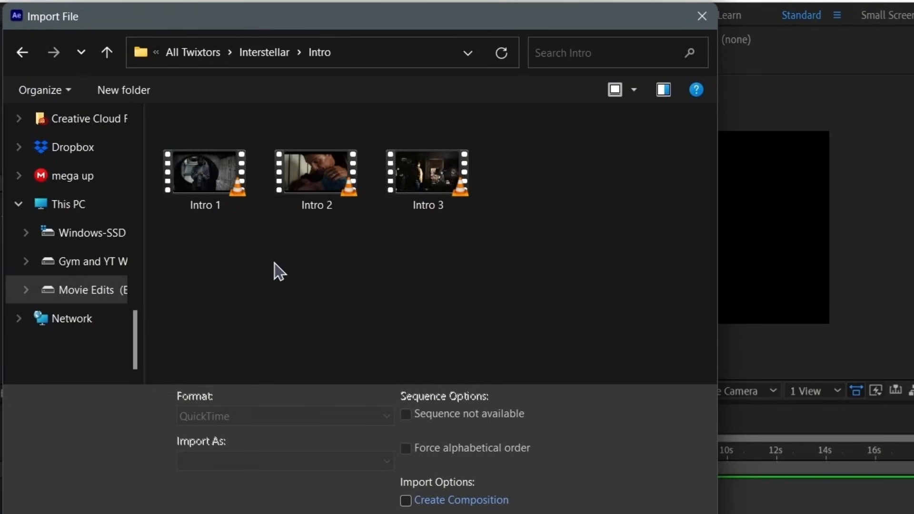
pyautogui.click(212, 193)
pyautogui.keyDown('shift'); pyautogui.click(448, 188); pyautogui.keyUp('shift')
pyautogui.press('Return')
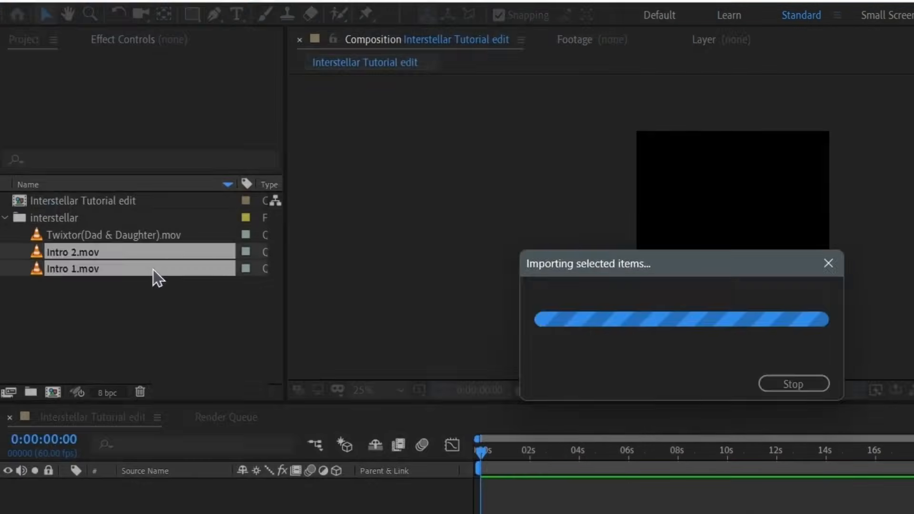
pyautogui.click(93, 328)
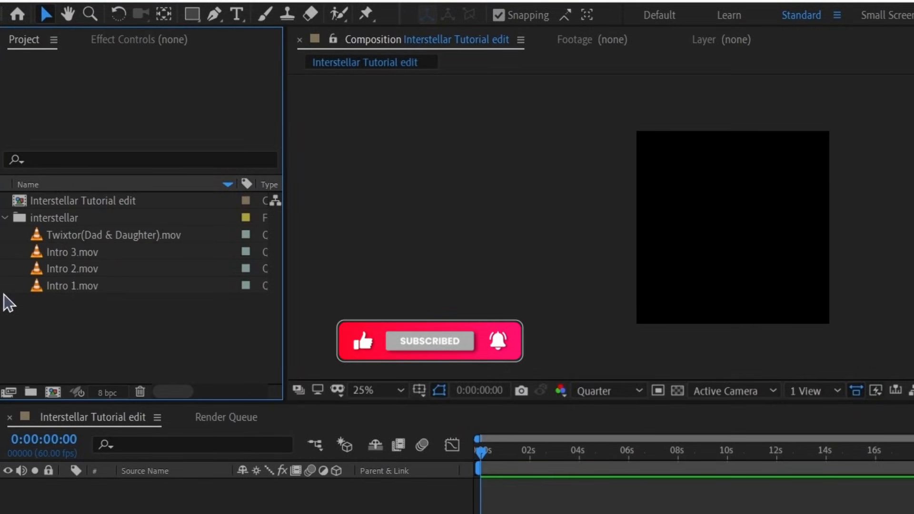
# - Create a project folder named "intro" and move the Intro 1, Intro 2 and Intro 3 clips into it
pyautogui.hotkey('ctrl', 'alt', 'shift', 'n')
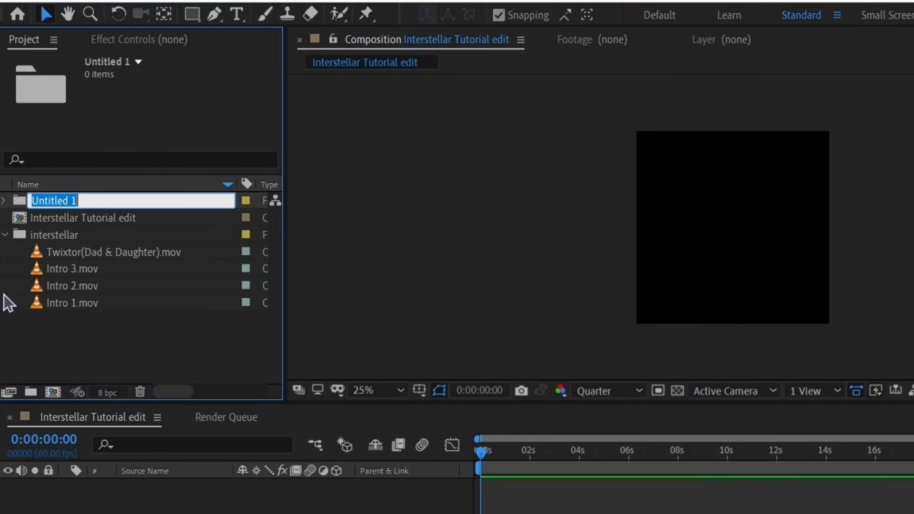
pyautogui.write('intro')
pyautogui.press('Return')
pyautogui.click(94, 269)
pyautogui.keyDown('shift'); pyautogui.click(93, 308); pyautogui.keyUp('shift')
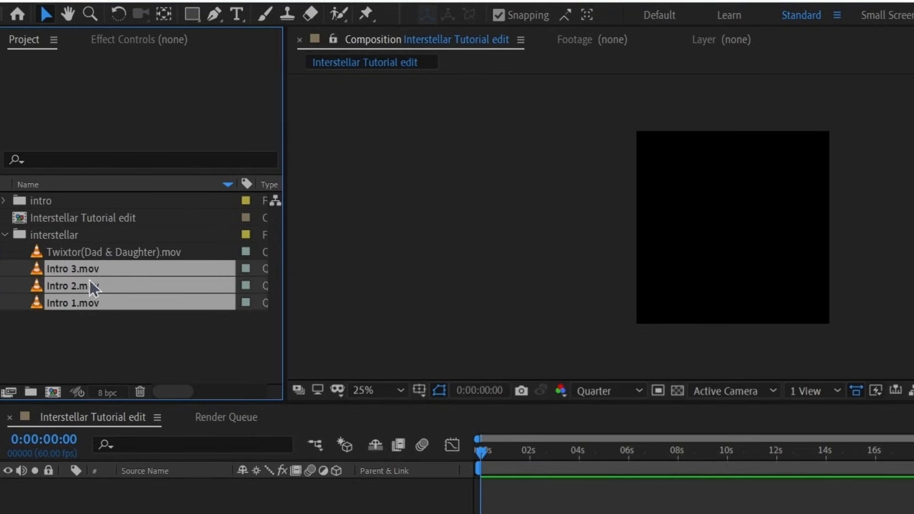
pyautogui.click(91, 267)
pyautogui.keyDown('shift'); pyautogui.click(90, 306); pyautogui.keyUp('shift')
pyautogui.moveTo(90, 273); pyautogui.dragTo(51, 200)
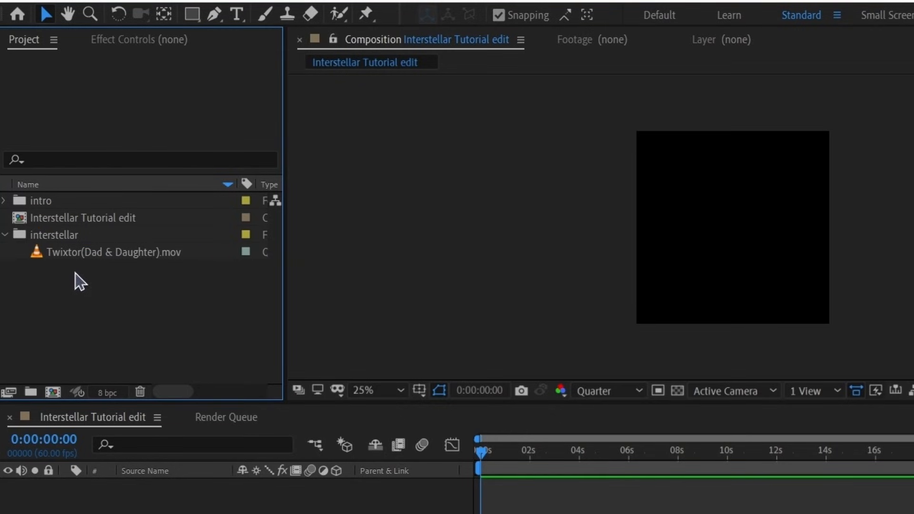
# - Collapse the interstellar folder and create a project folder named "audio"
pyautogui.click(5, 235)
pyautogui.hotkey('ctrl', 'alt', 'shift', 'n')
pyautogui.write('audi')
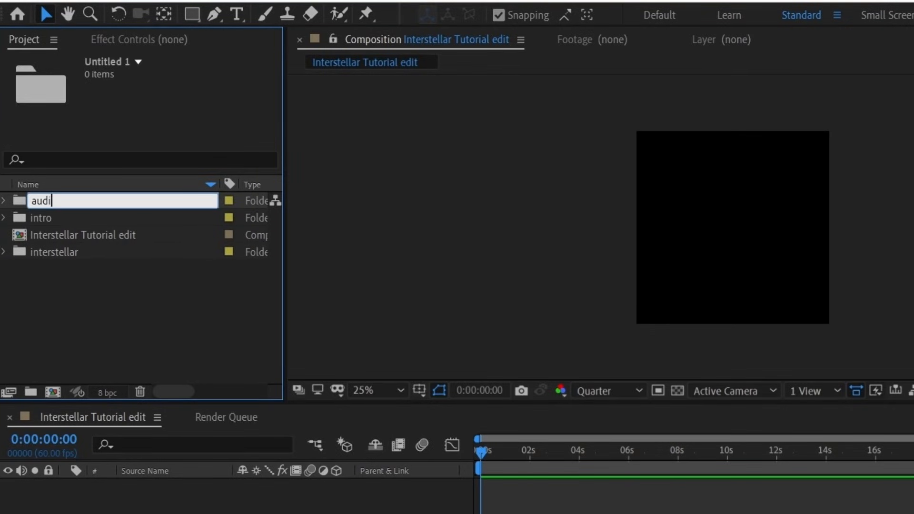
pyautogui.write('o')
pyautogui.press('Return')
# - Import VØJ x Narvent 'Memory Reboot (Slowed)'_4K from the Movie Edits drive's audio files into the audio folder
pyautogui.doubleClick(107, 279)
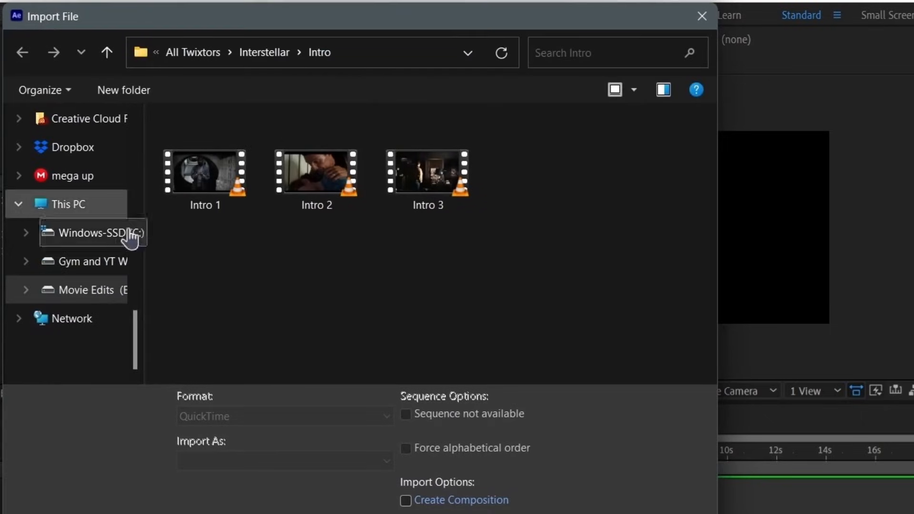
pyautogui.click(101, 296)
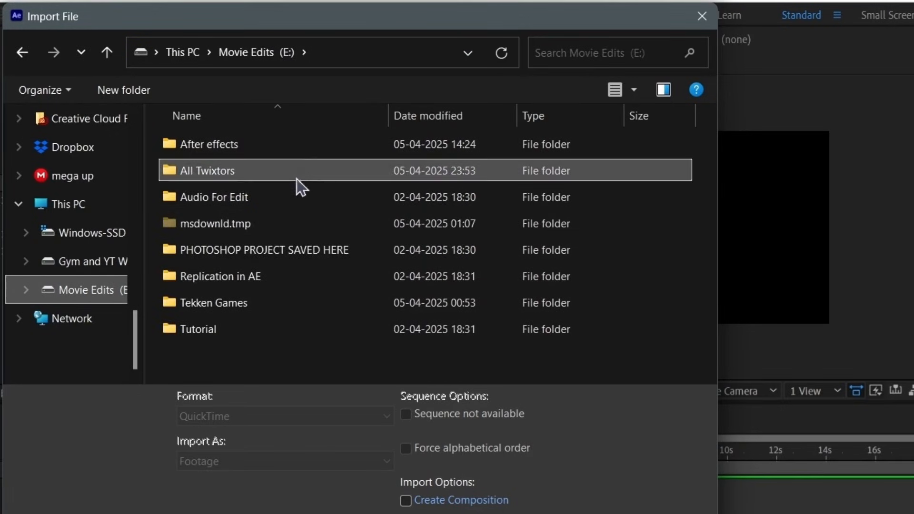
pyautogui.doubleClick(292, 205)
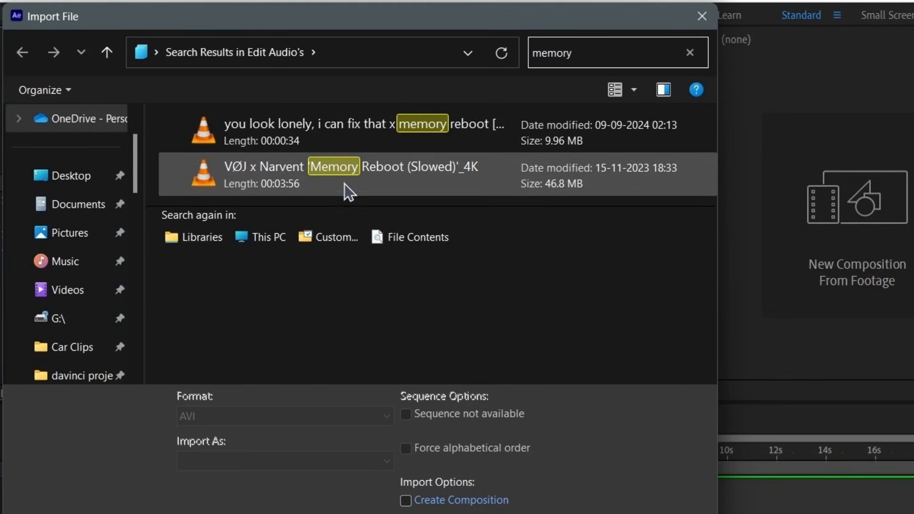
pyautogui.doubleClick(344, 189)
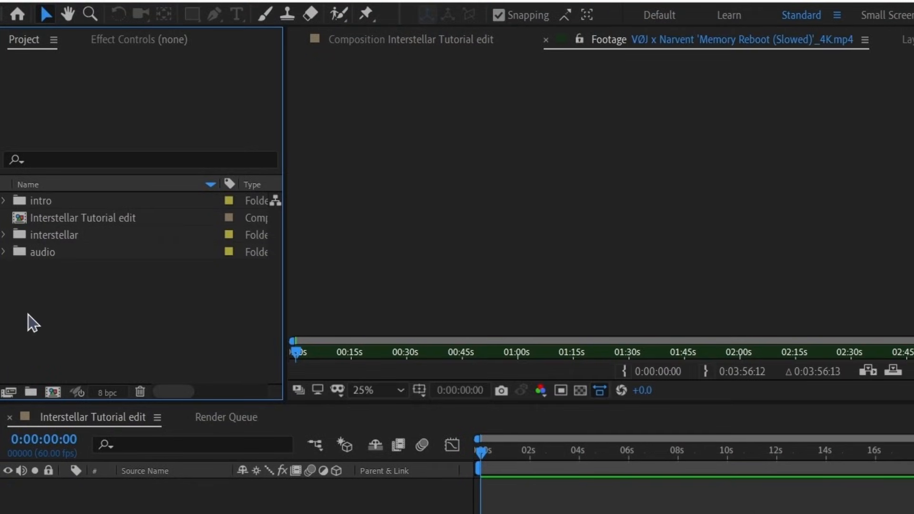
# - Create a project folder named "other comps" and move the Interstellar Tutorial edit composition into it
pyautogui.hotkey('ctrl', 'alt', 'shift', 'n')
pyautogui.write('other comps')
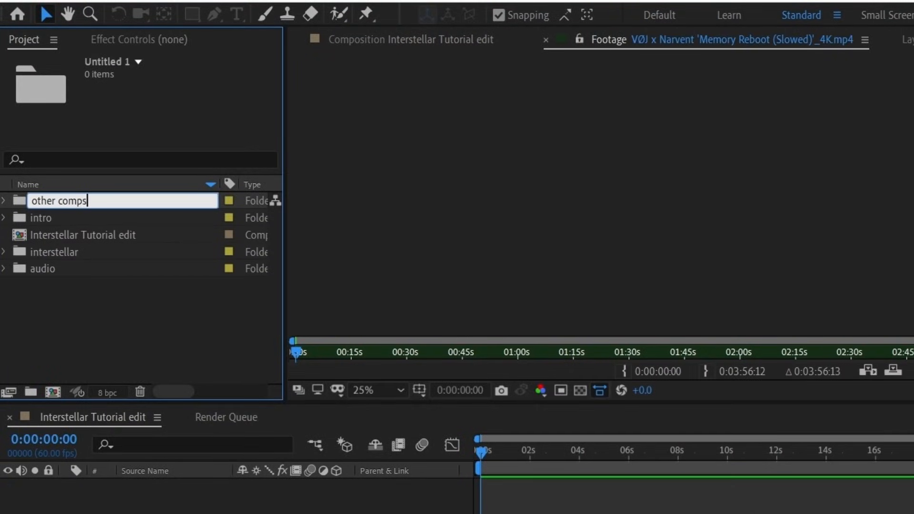
pyautogui.press('Return')
pyautogui.moveTo(63, 230); pyautogui.dragTo(59, 210)
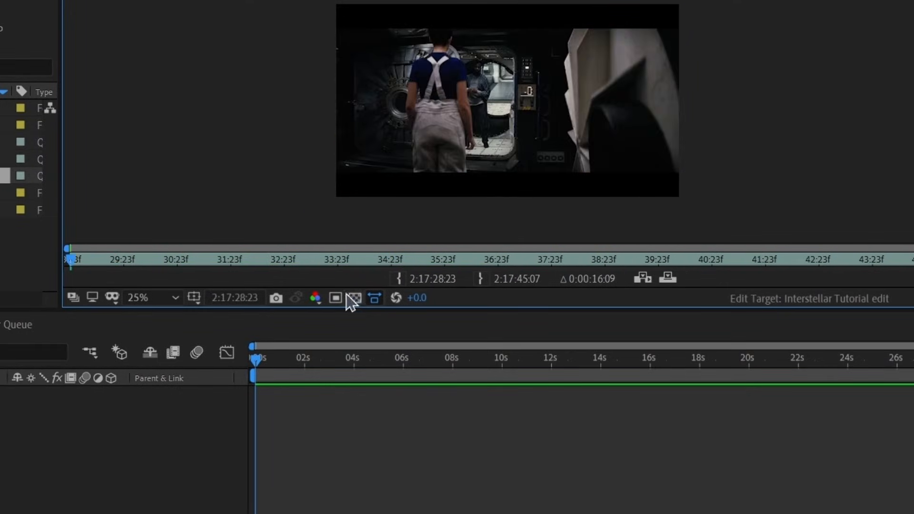
pyautogui.moveTo(172, 265); pyautogui.dragTo(440, 284)
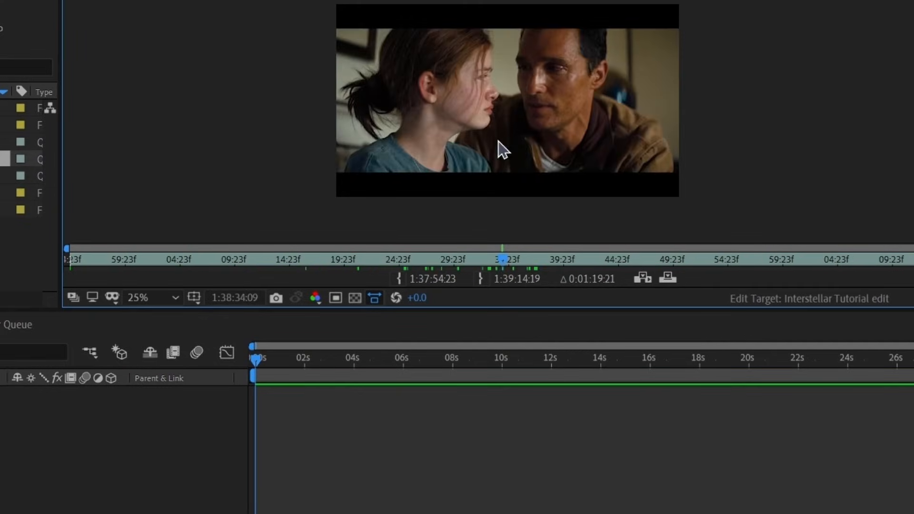
pyautogui.moveTo(497, 146); pyautogui.dragTo(284, 363)
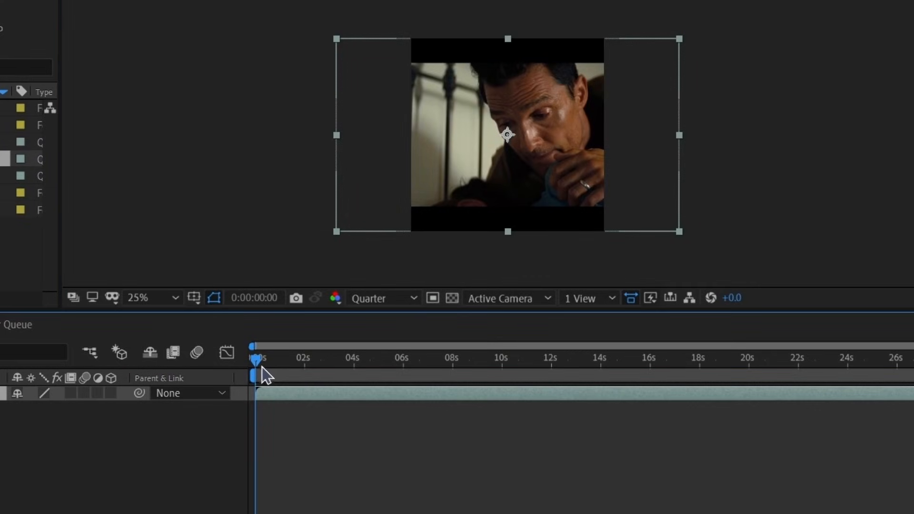
pyautogui.hotkey('ctrl', 'z')
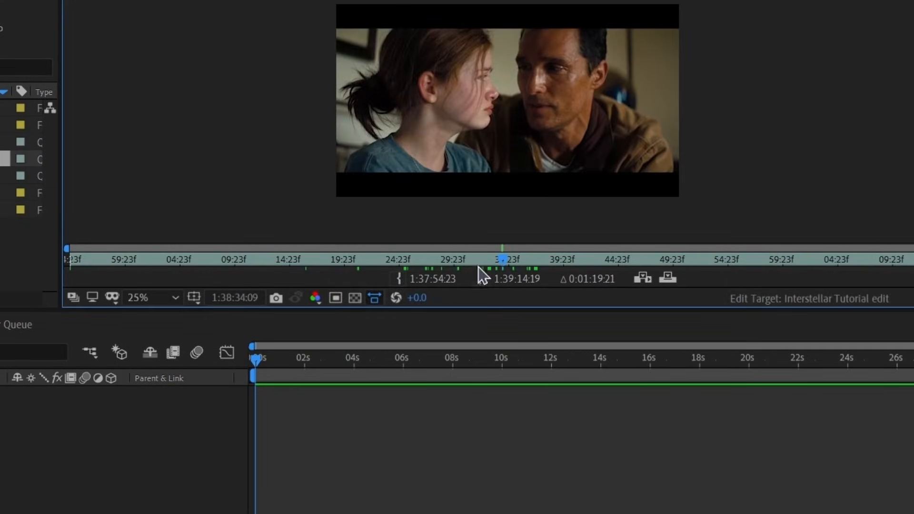
# - Set the in point of the Intro 2 footage to 1:38:19:11 and add the trimmed clip to the composition
pyautogui.moveTo(389, 281); pyautogui.dragTo(345, 272)
pyautogui.click(399, 278)
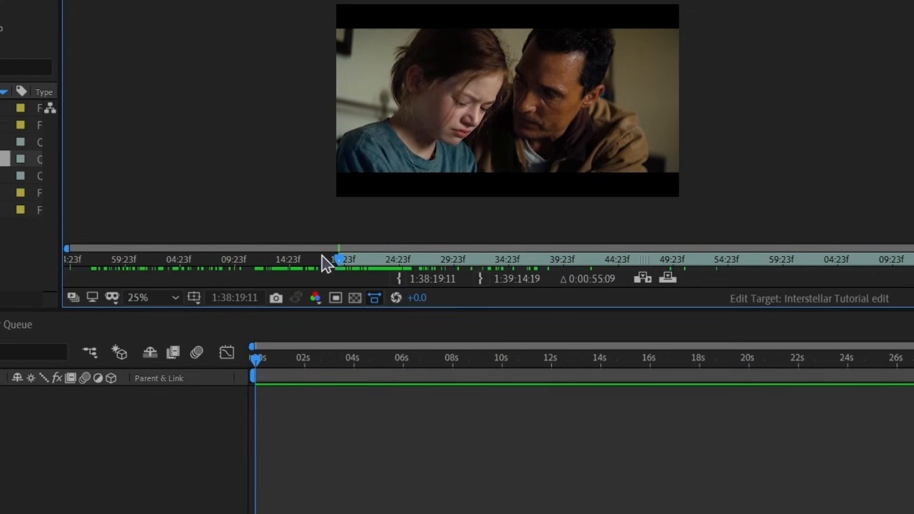
pyautogui.moveTo(2, 159); pyautogui.dragTo(2, 493)
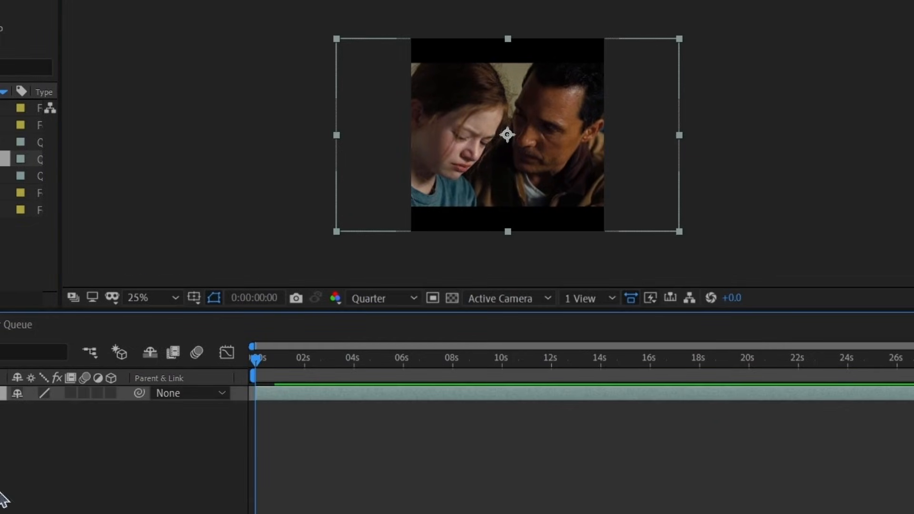
# - Scale the Intro 2 layer to 134% so it fills the square frame without black bars
pyautogui.moveTo(279, 360); pyautogui.dragTo(388, 405)
pyautogui.press('s')
pyautogui.press('s')
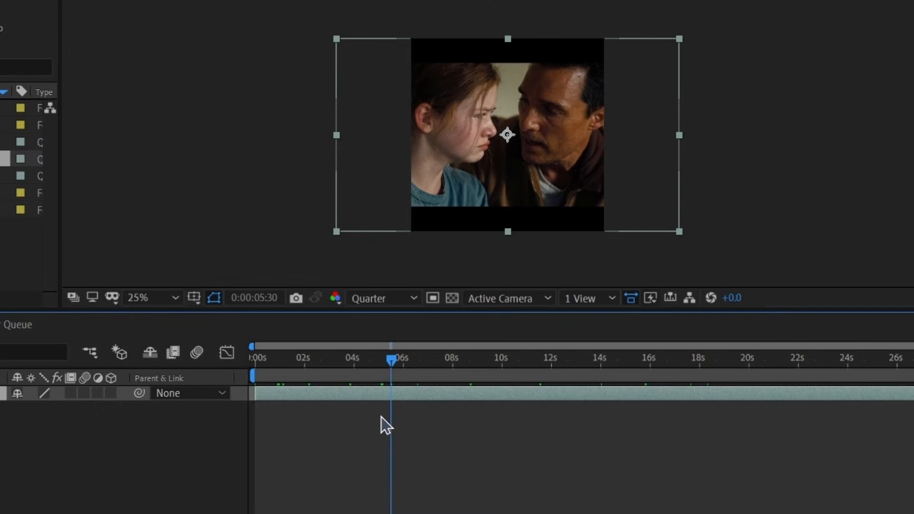
pyautogui.press('s')
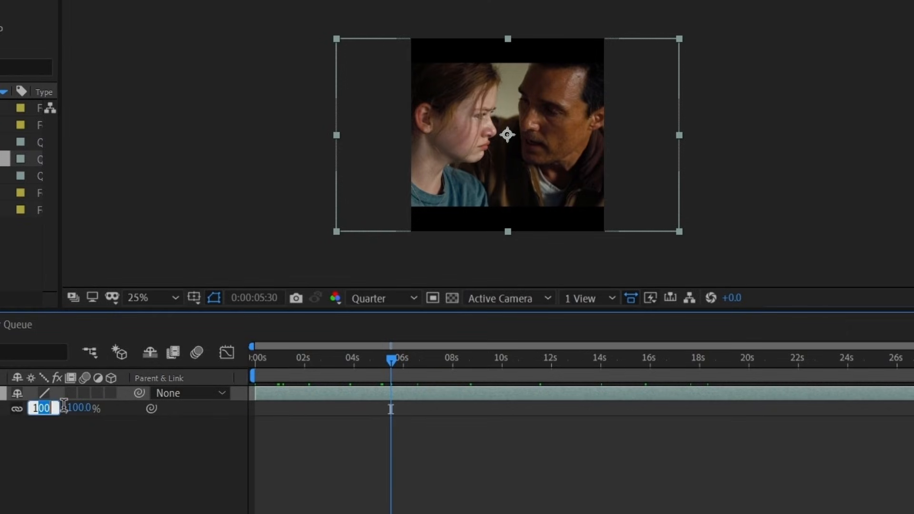
pyautogui.click(37, 438)
pyautogui.moveTo(40, 408); pyautogui.dragTo(49, 410)
pyautogui.click(31, 439)
pyautogui.click(35, 436)
pyautogui.click(49, 408)
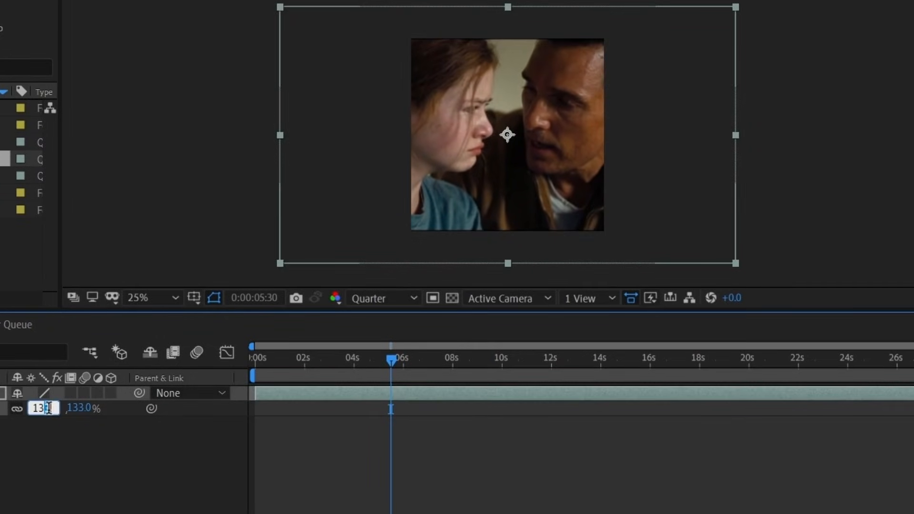
pyautogui.write('4')
pyautogui.press('Return')
# - Inspect the edges of the scaled clip for leftover black bars and preview it from the start
pyautogui.scroll(1, 598, 41)
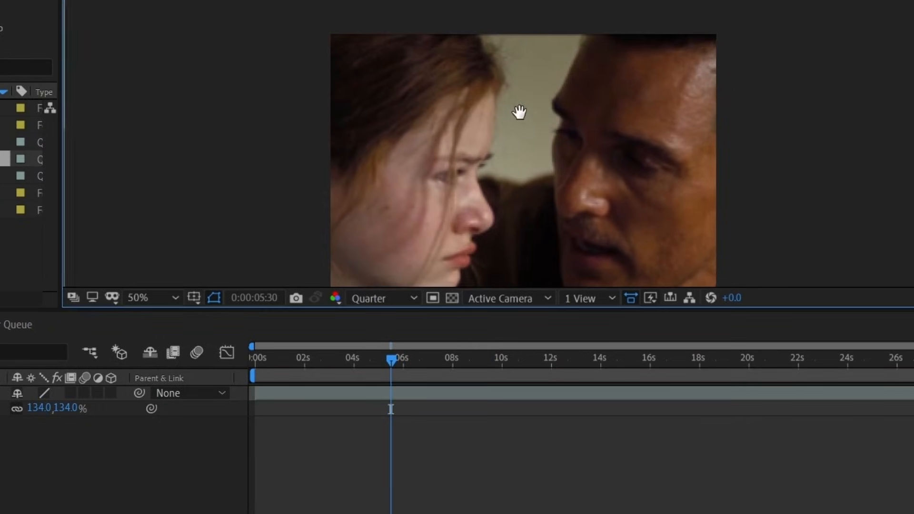
pyautogui.moveTo(439, 95); pyautogui.dragTo(414, 95)
pyautogui.scroll(2, 414, 95)
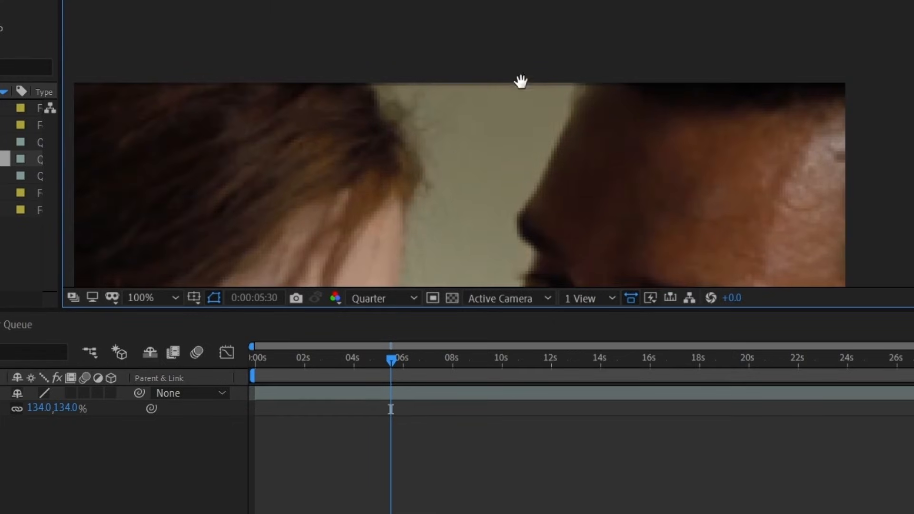
pyautogui.scroll(-6, 553, 188)
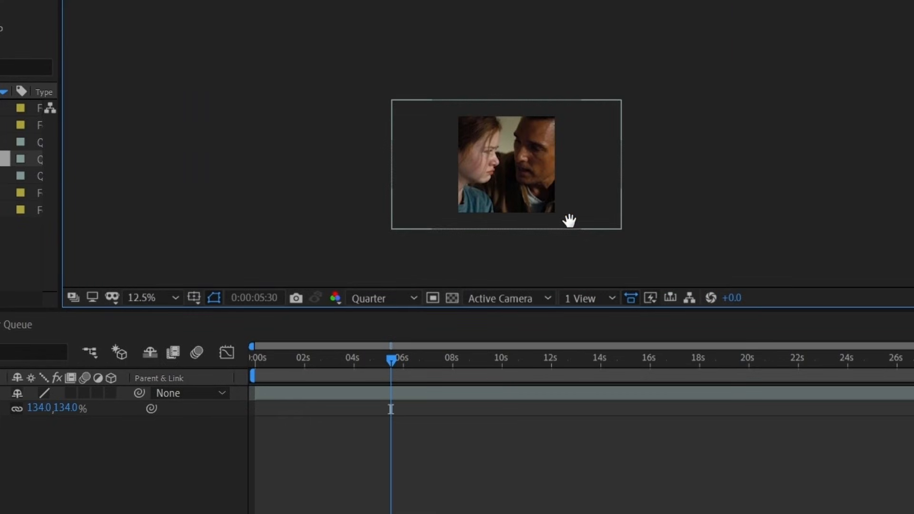
pyautogui.scroll(4, 543, 171)
pyautogui.moveTo(587, 155); pyautogui.dragTo(521, 154)
pyautogui.scroll(-1, 520, 154)
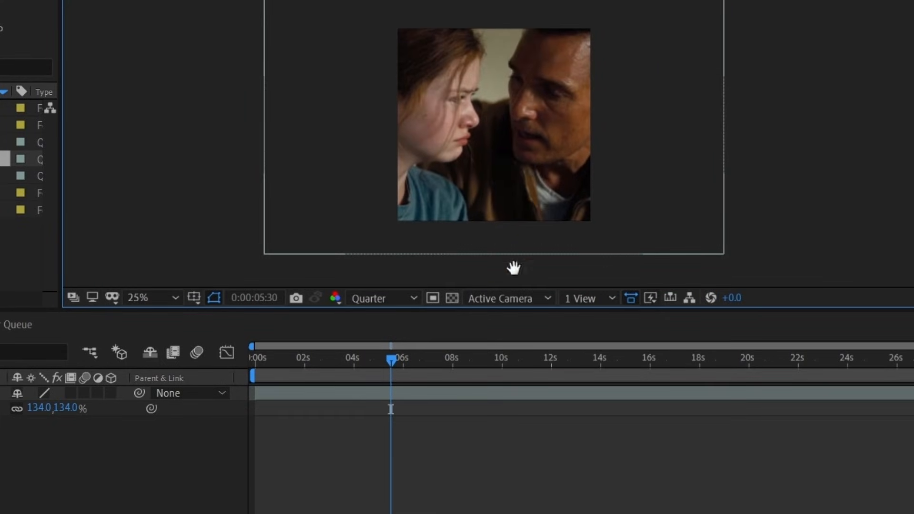
pyautogui.click(370, 400)
pyautogui.press('Home')
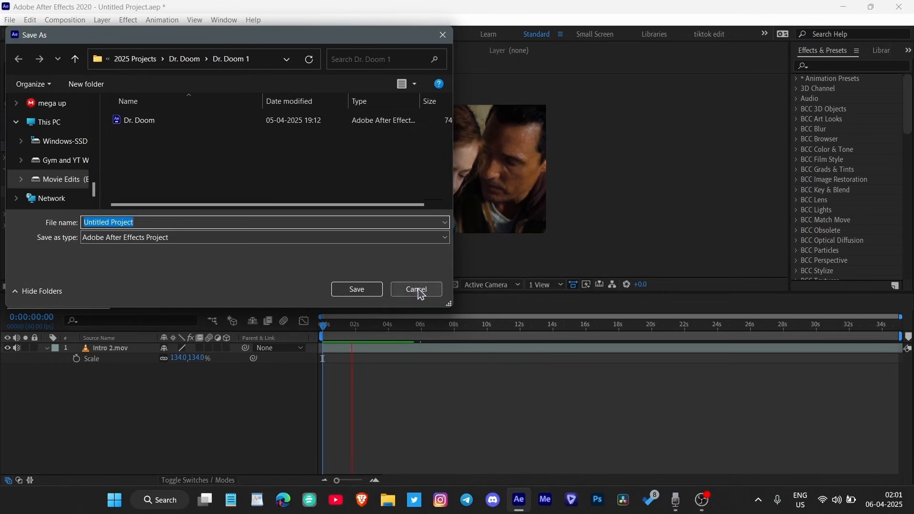
# - Save the project as "Interstellar edit" in the Tutorial Projects folder under After effects on the Movie Edits drive
pyautogui.click(417, 289)
pyautogui.hotkey('ctrl', 's')
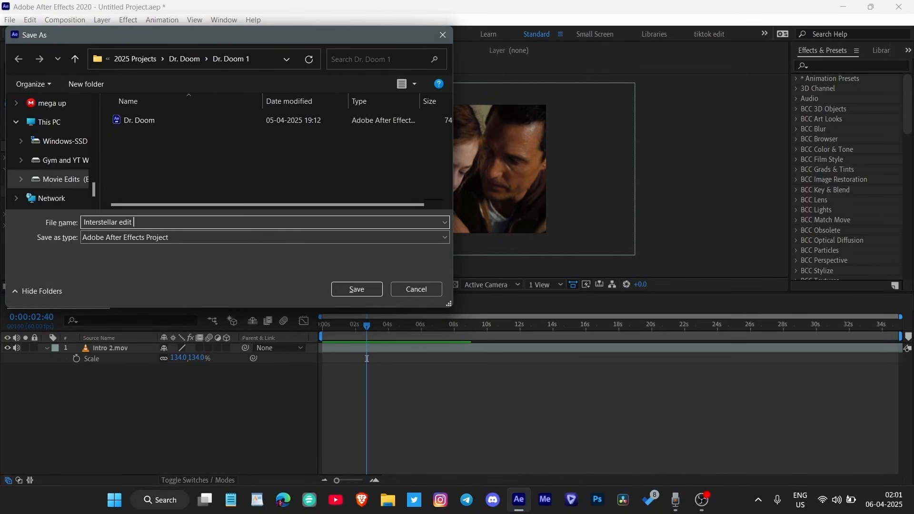
pyautogui.click(138, 59)
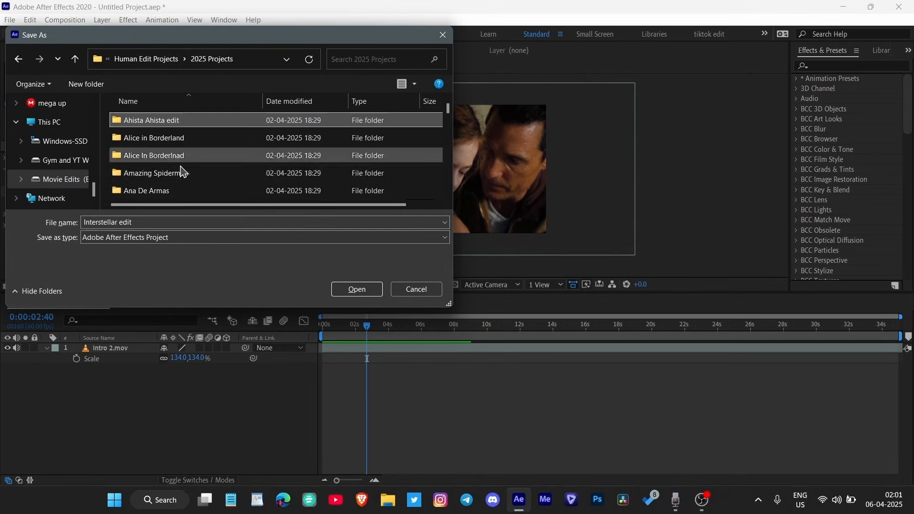
pyautogui.scroll(-5, 181, 179)
pyautogui.click(145, 59)
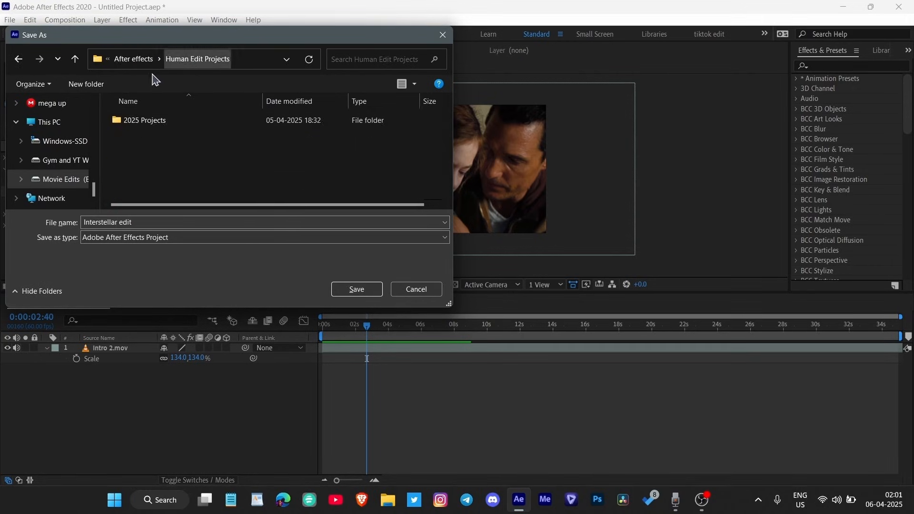
pyautogui.click(136, 59)
pyautogui.scroll(-10, 162, 157)
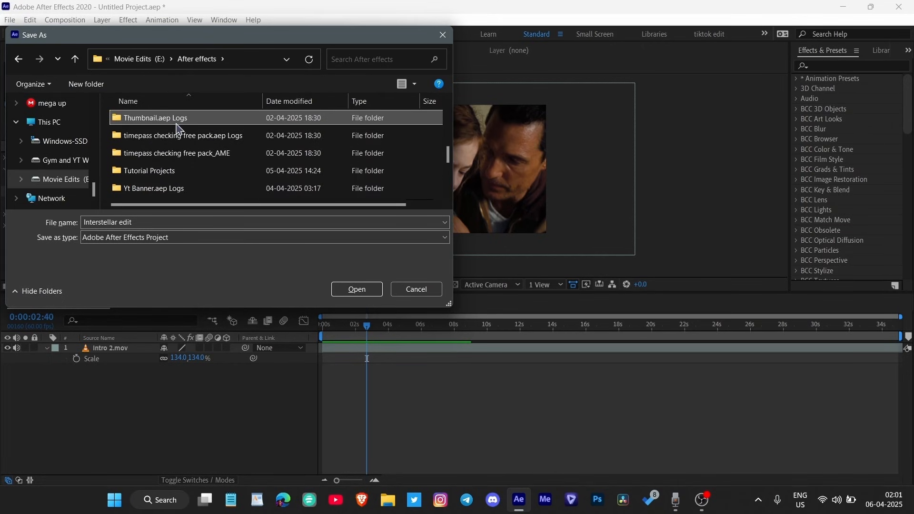
pyautogui.doubleClick(147, 171)
pyautogui.click(357, 289)
# - Preview the Intro 2 clip and set the Interstellar Tutorial edit composition's duration to 0:00:55:00
pyautogui.press('space')
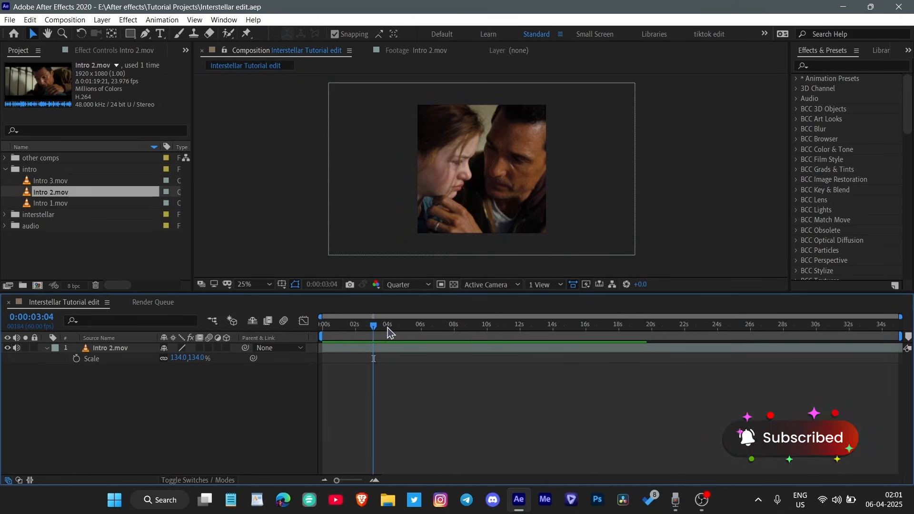
pyautogui.click(635, 324)
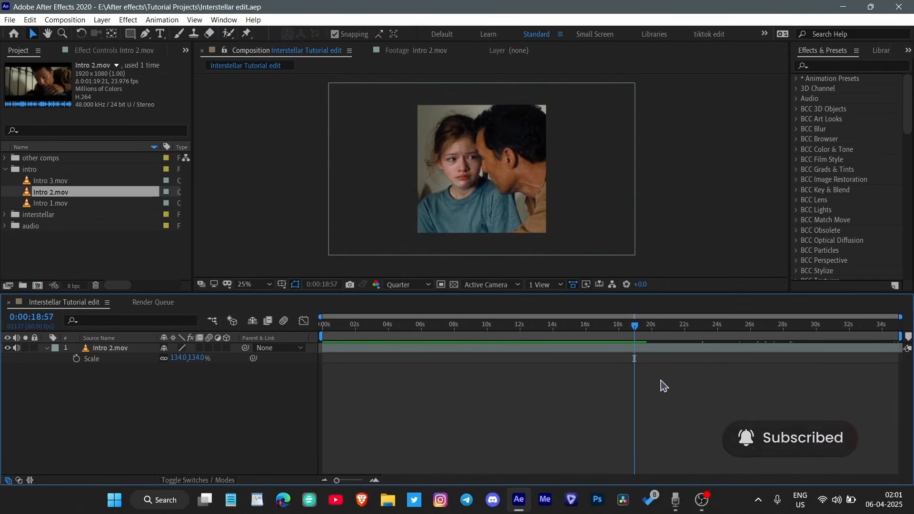
pyautogui.click(453, 324)
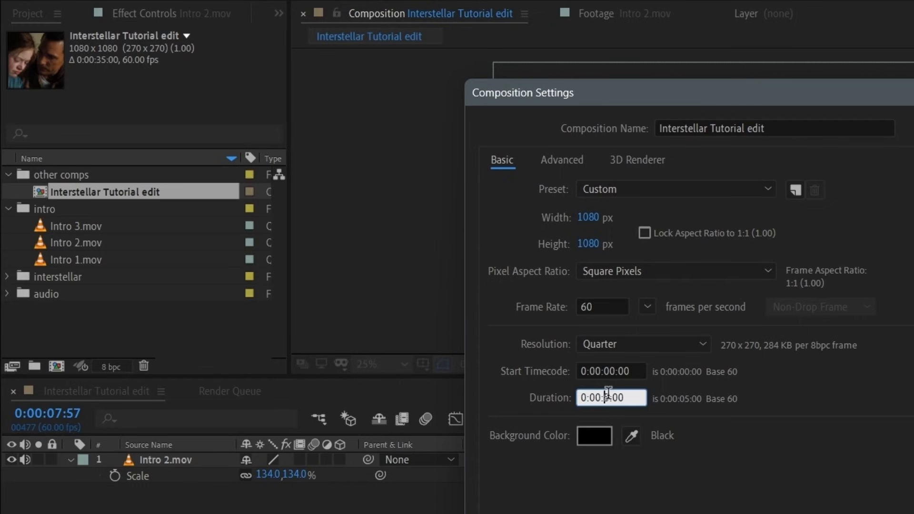
pyautogui.write('5:00')
pyautogui.press('Return')
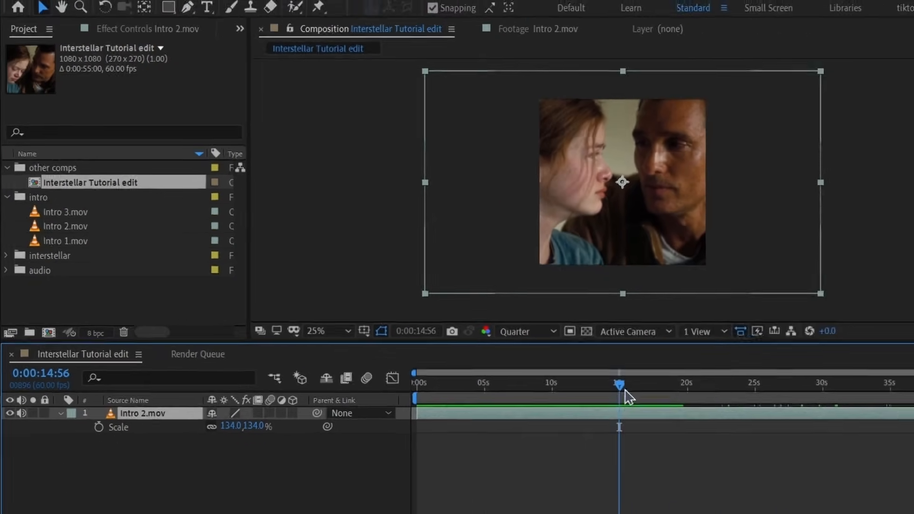
# - Add the Memory Reboot (Slowed) track from the audio folder to the composition above the Intro 2 layer
pyautogui.moveTo(719, 425); pyautogui.dragTo(507, 425)
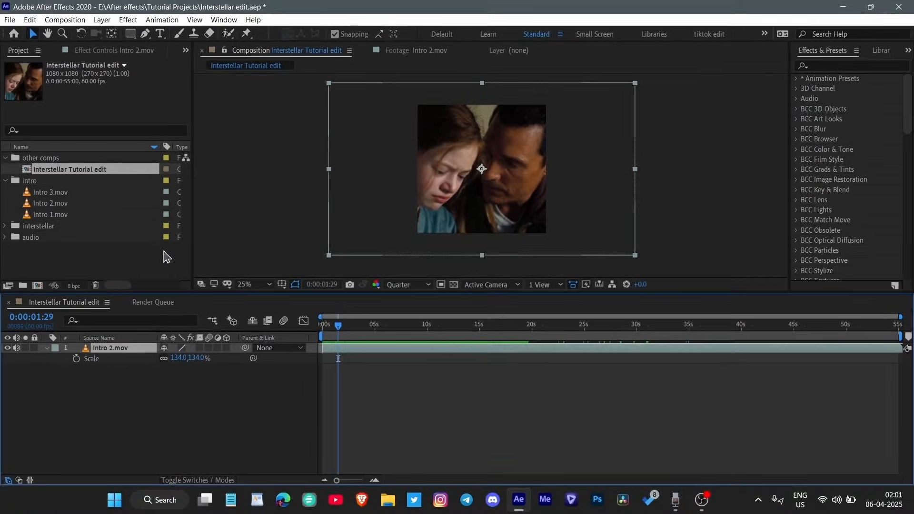
pyautogui.click(5, 237)
pyautogui.moveTo(52, 248); pyautogui.dragTo(338, 336)
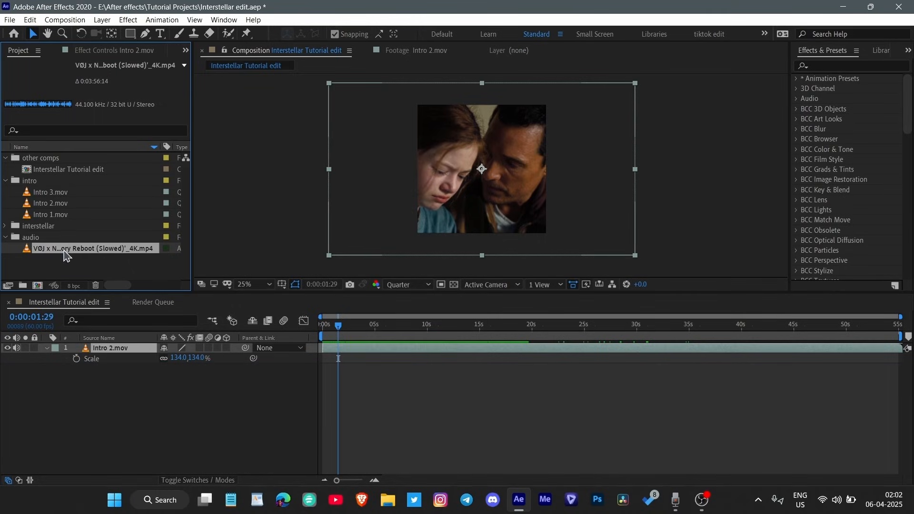
pyautogui.press('Delete')
pyautogui.click(567, 261)
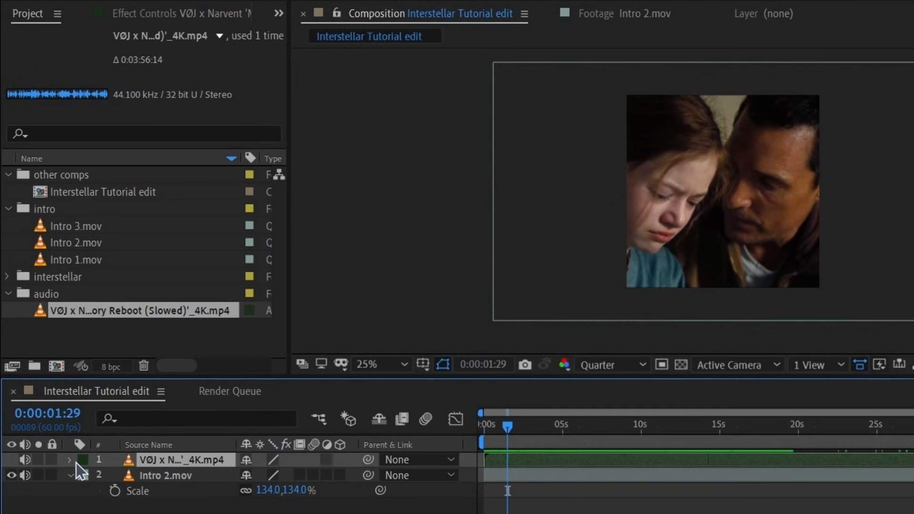
# - Change the music layer's label colour to Orange
pyautogui.click(75, 436)
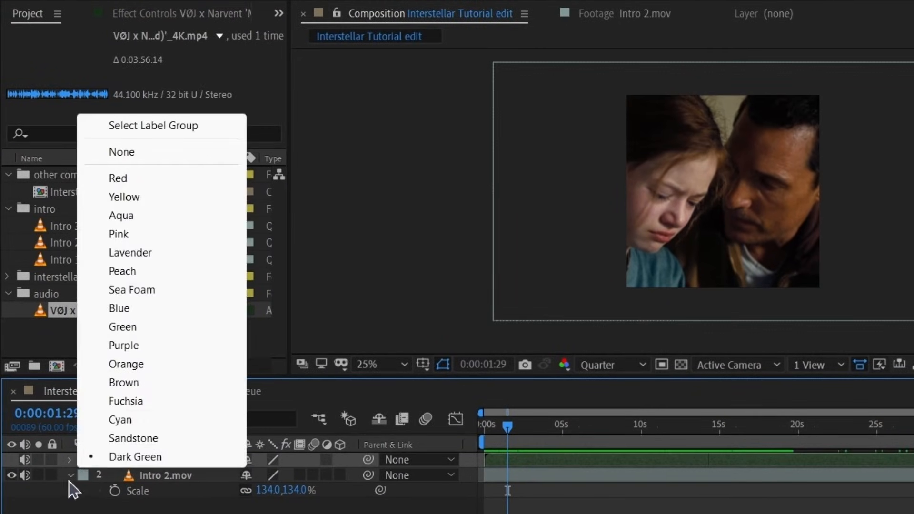
pyautogui.click(141, 364)
pyautogui.click(521, 431)
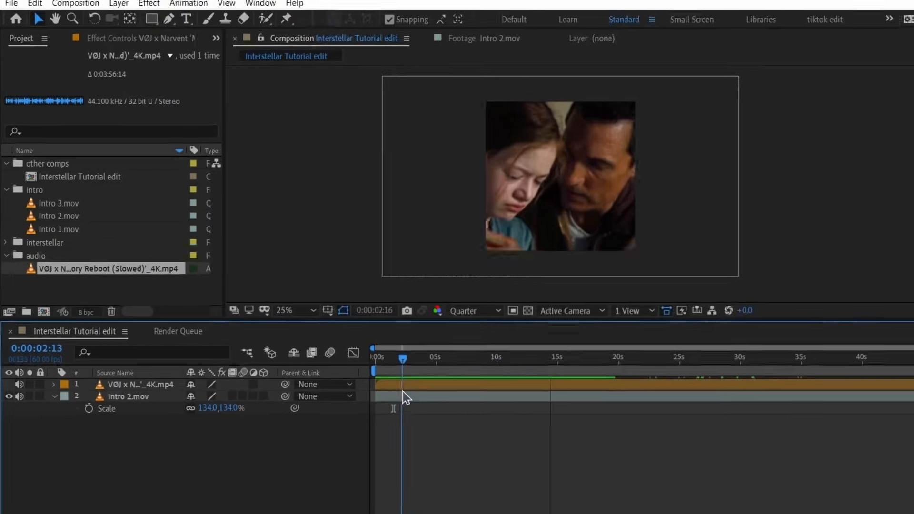
# - Turn off the Intro 2 layer's video and audio and listen to the music on its own
pyautogui.click(406, 398)
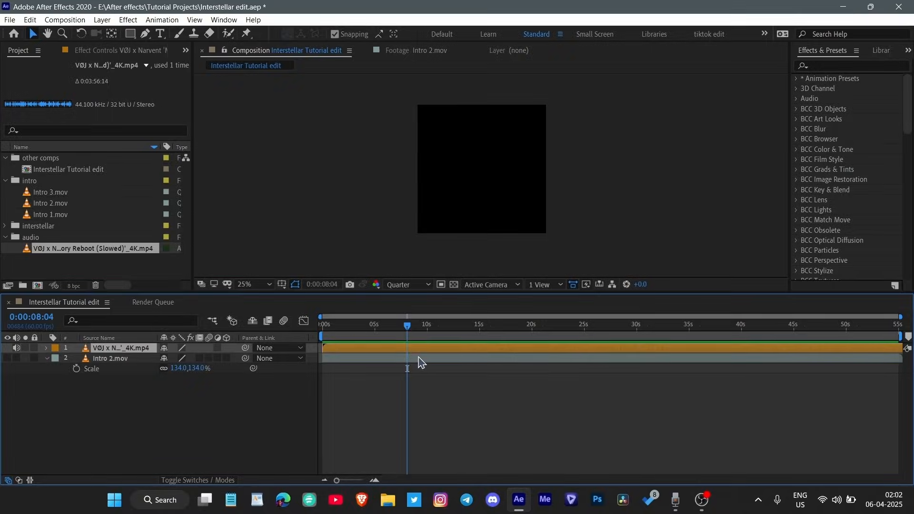
pyautogui.click(354, 328)
pyautogui.moveTo(376, 329)
pyautogui.mouseDown()
pyautogui.moveTo(445, 327)
pyautogui.moveTo(387, 327)
pyautogui.mouseUp()
# - Reveal the audio waveform of the music layer in the timeline
pyautogui.click(407, 353)
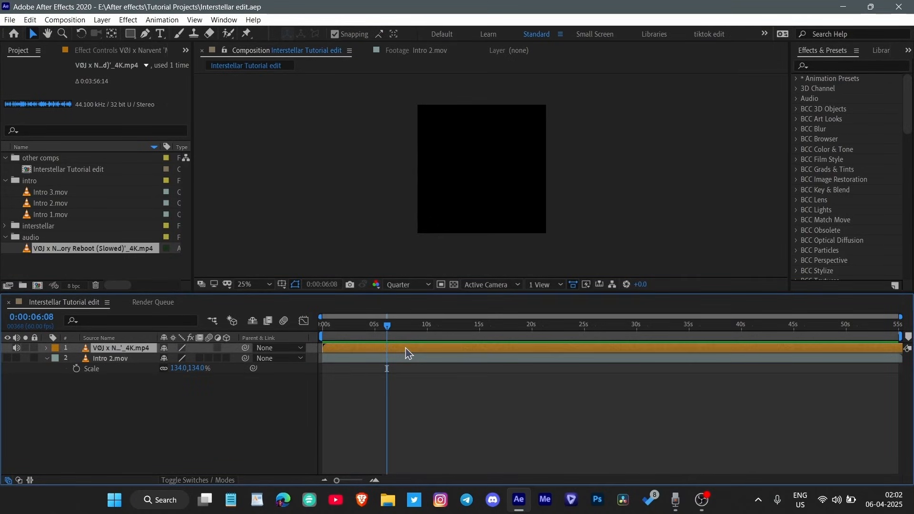
pyautogui.press('l')
pyautogui.press('l')
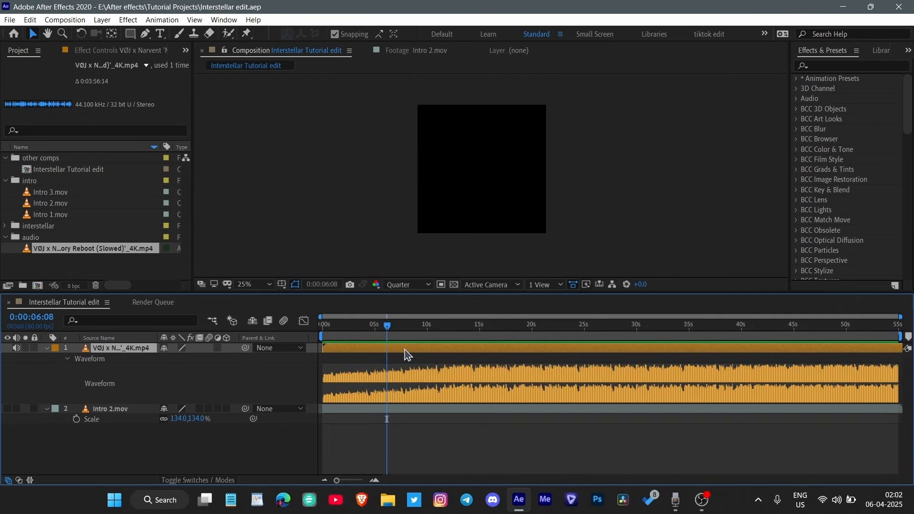
pyautogui.click(401, 328)
pyautogui.moveTo(413, 332); pyautogui.dragTo(653, 381)
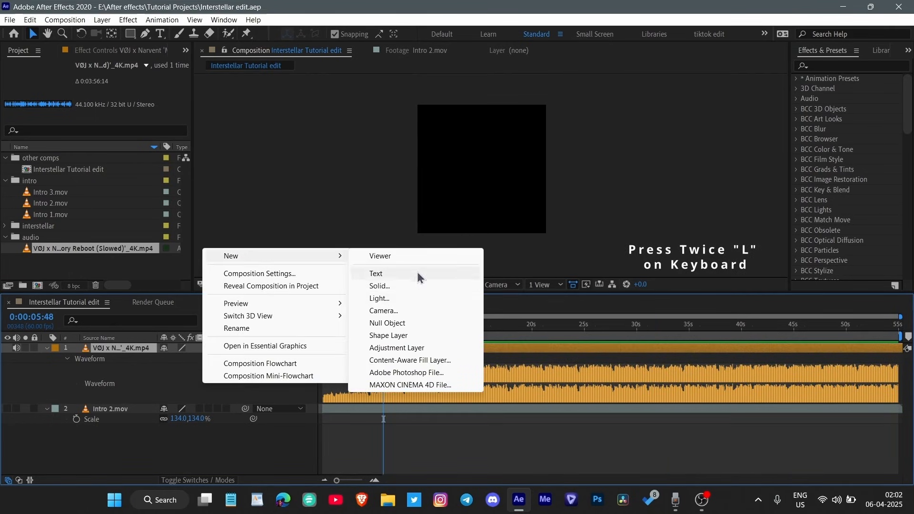
pyautogui.click(431, 348)
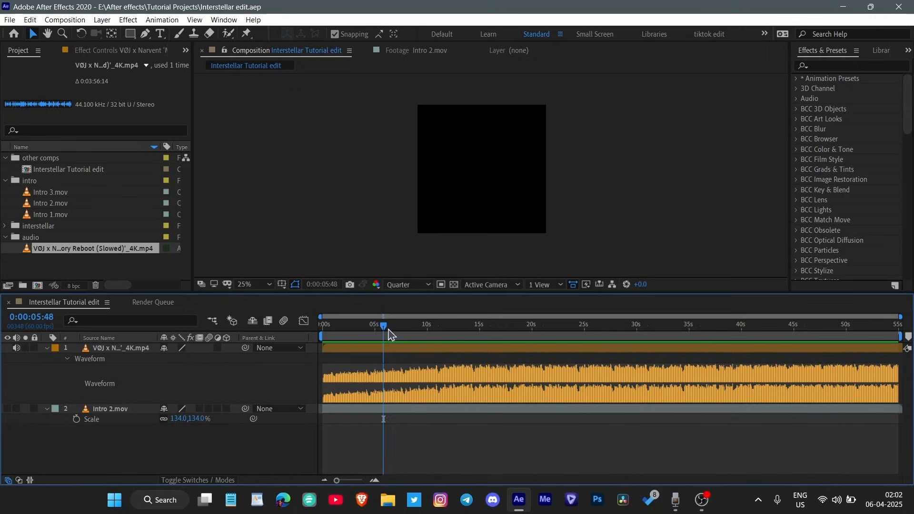
# - Find the beat near the 40-second mark and add a marker to the music layer at 0:00:39:58
pyautogui.moveTo(384, 325); pyautogui.dragTo(654, 403)
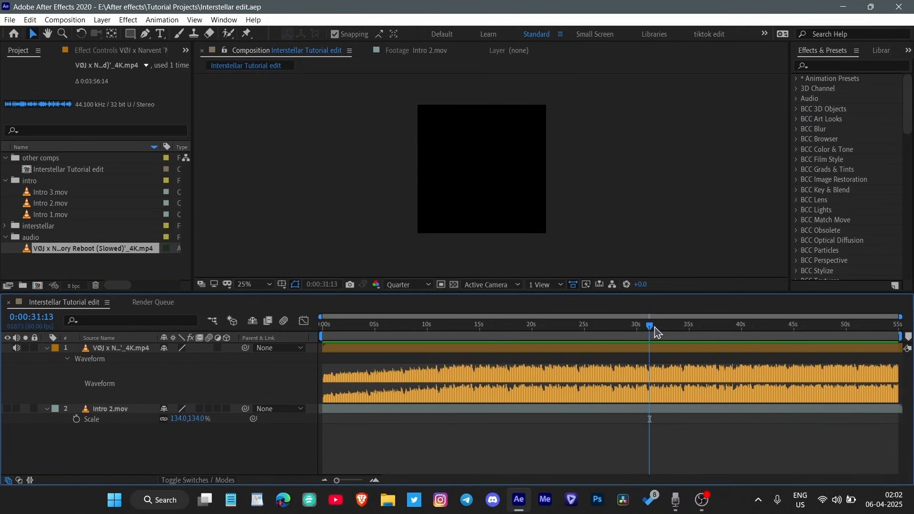
pyautogui.moveTo(654, 328); pyautogui.dragTo(524, 376)
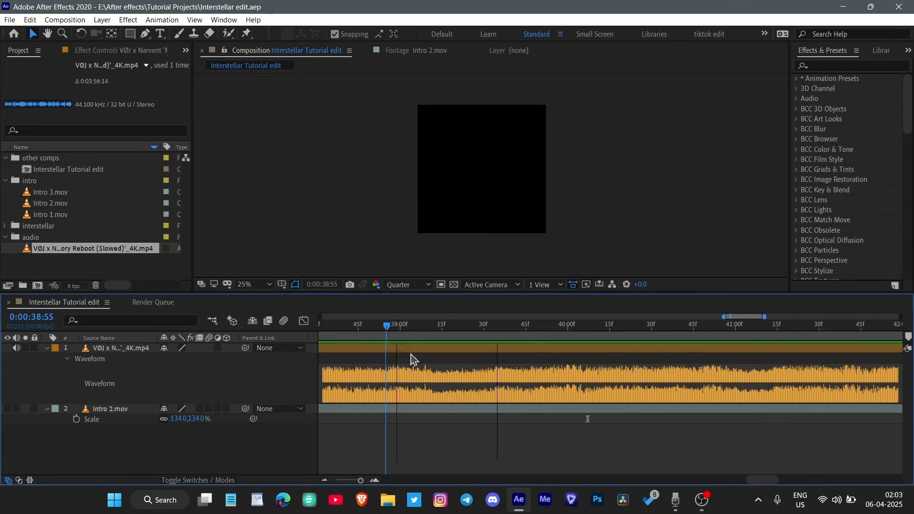
pyautogui.press('space')
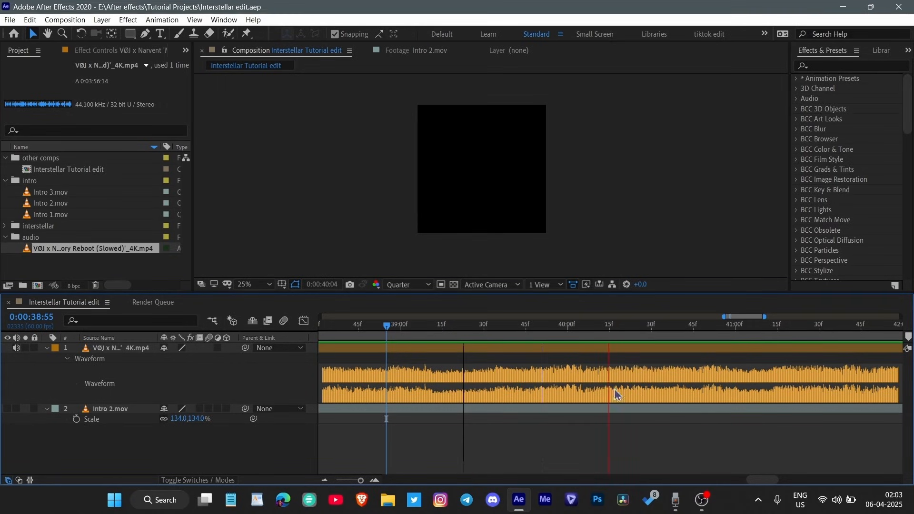
pyautogui.press('space')
pyautogui.moveTo(609, 327); pyautogui.dragTo(571, 363)
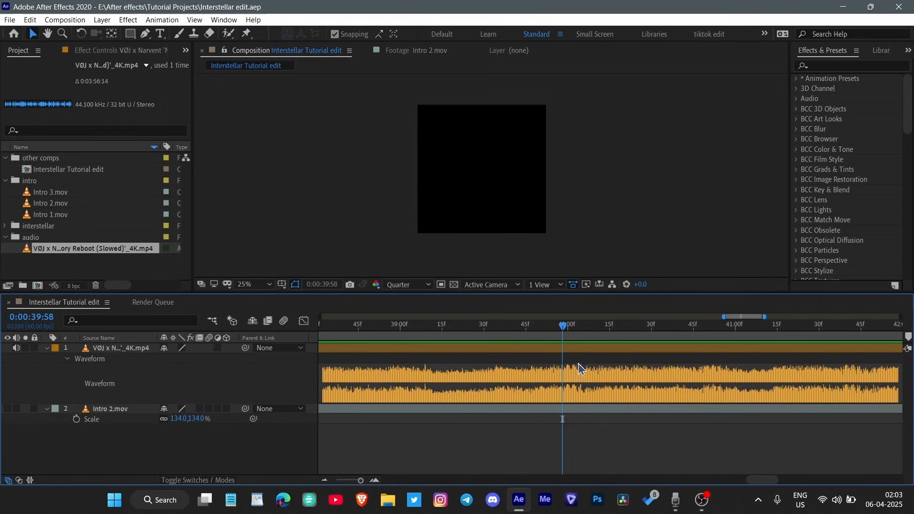
pyautogui.click(574, 352)
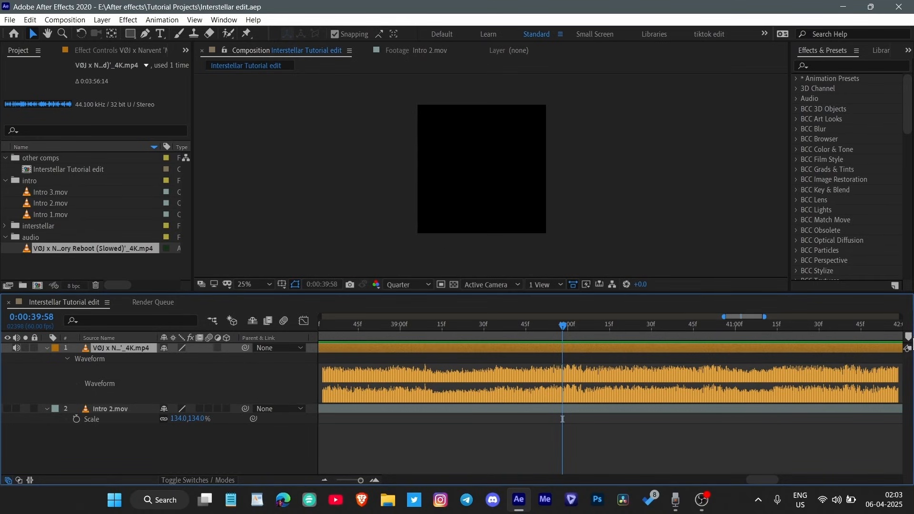
pyautogui.moveTo(907, 338); pyautogui.dragTo(567, 333)
pyautogui.press('KP_Multiply')
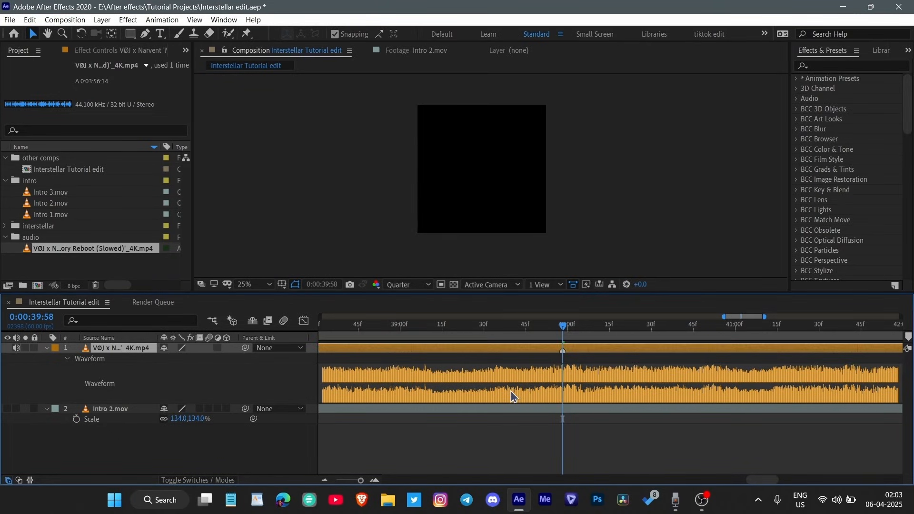
# - Add a marker to the music layer on the following beat at 0:00:40:47 and save the project
pyautogui.press('space')
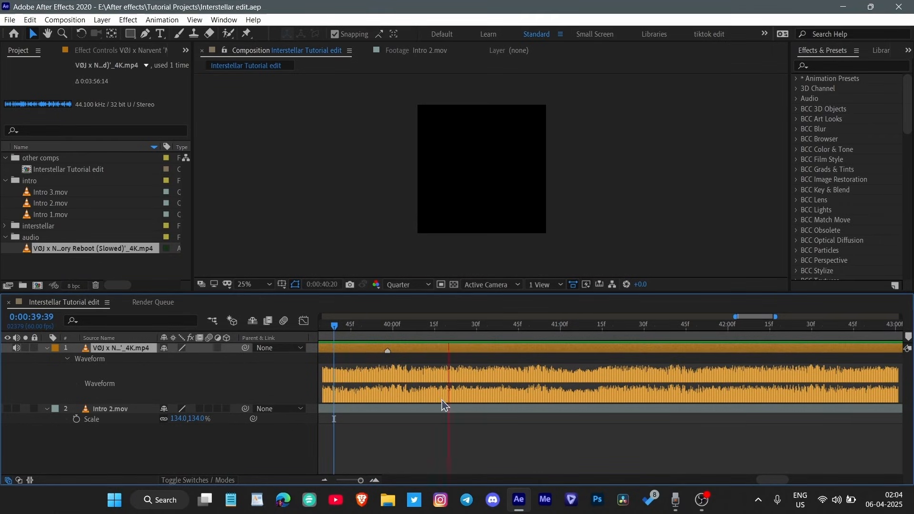
pyautogui.press('space')
pyautogui.moveTo(581, 327); pyautogui.dragTo(530, 374)
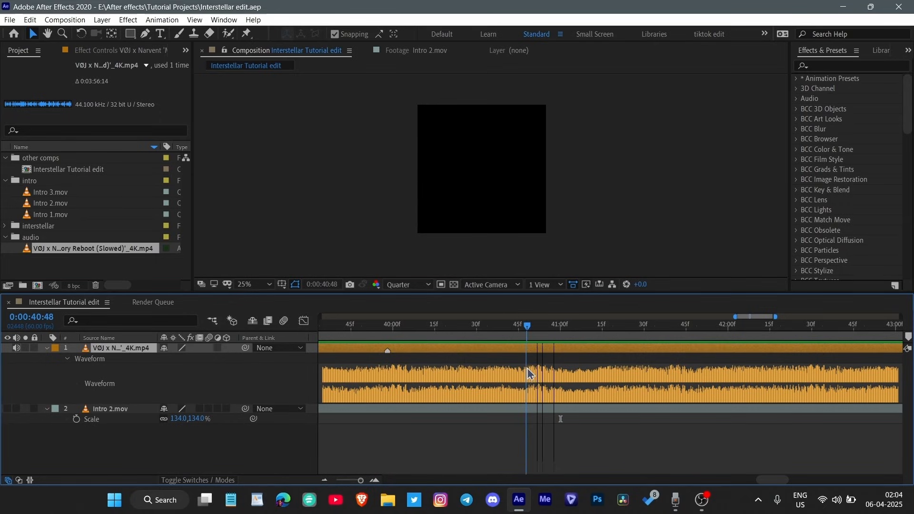
pyautogui.press('KP_Multiply')
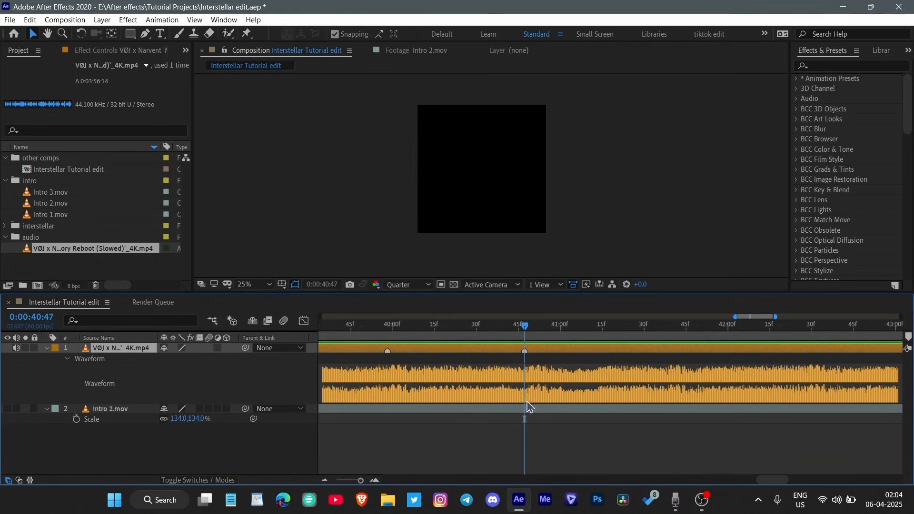
pyautogui.hotkey('ctrl', 's')
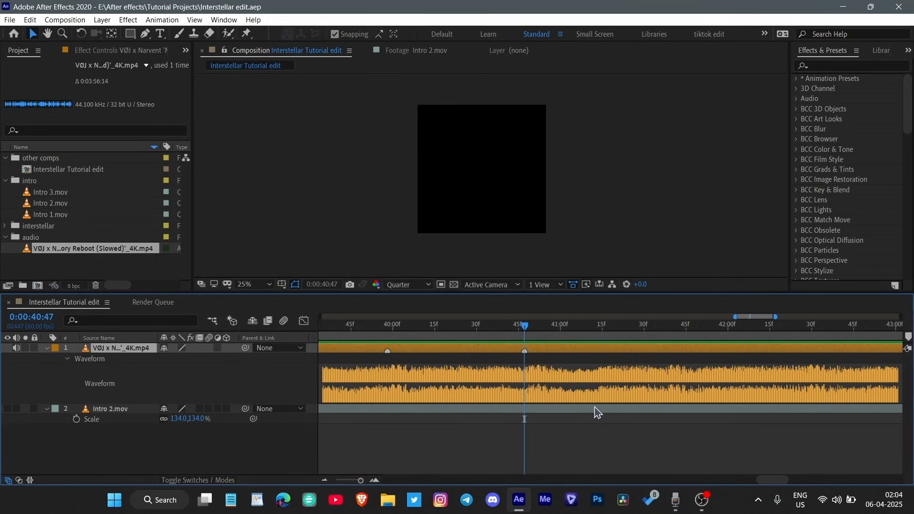
# - Play the music from 0:00:38:00 to check the timing of the two beat markers
pyautogui.scroll(-5, 591, 422)
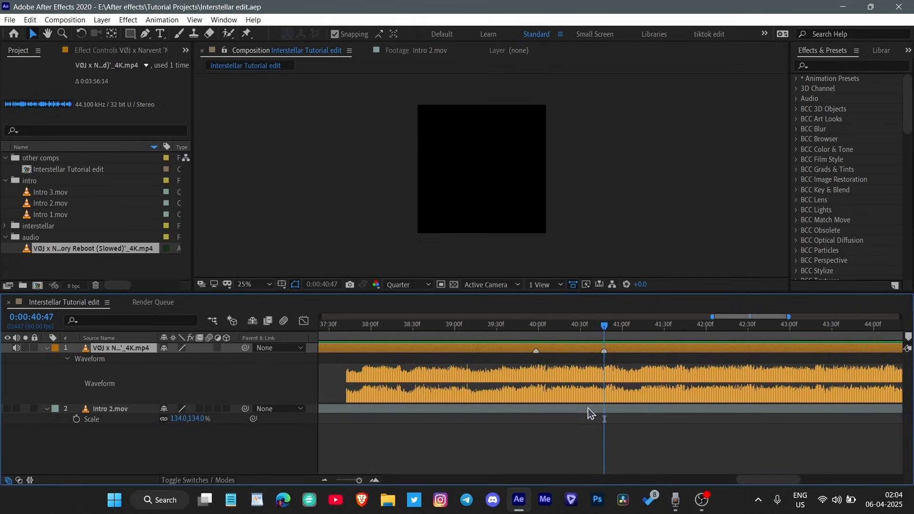
pyautogui.moveTo(628, 327); pyautogui.dragTo(396, 383)
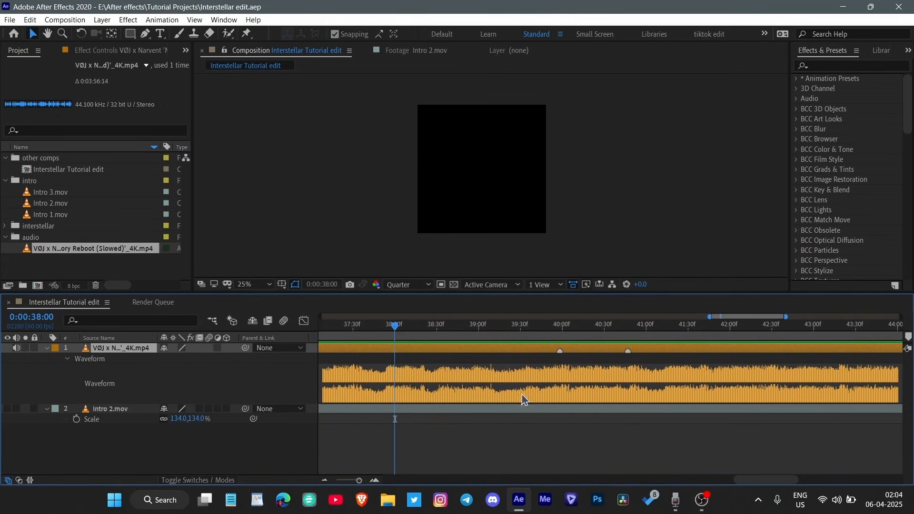
pyautogui.hscroll(1, 517, 402)
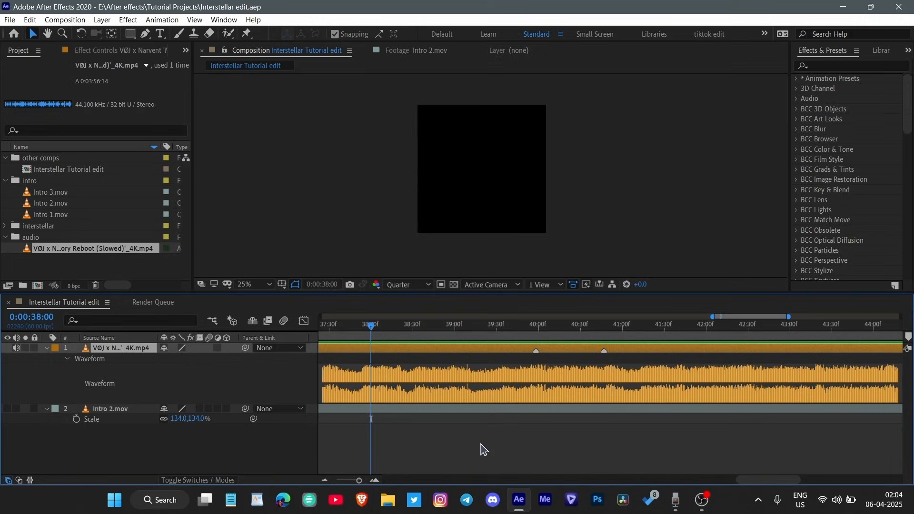
pyautogui.hscroll(1, 509, 436)
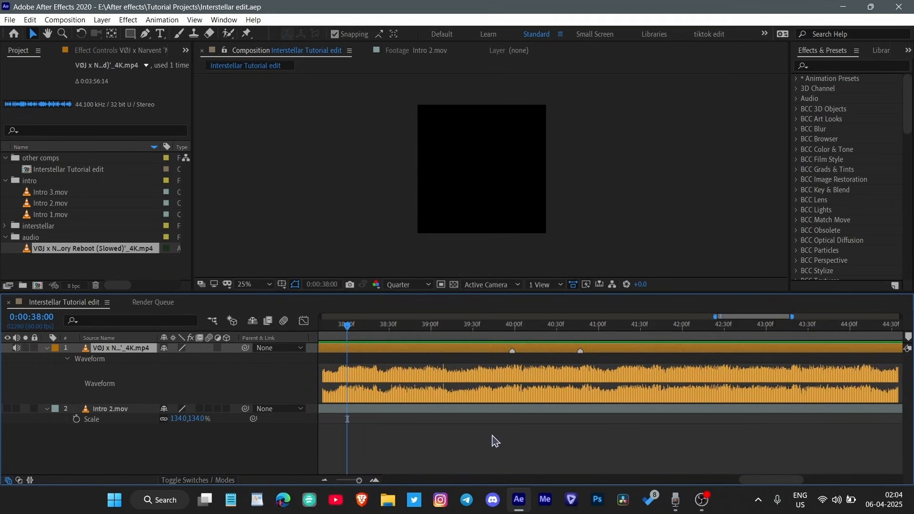
pyautogui.scroll(2, 492, 440)
pyautogui.hscroll(3, 478, 438)
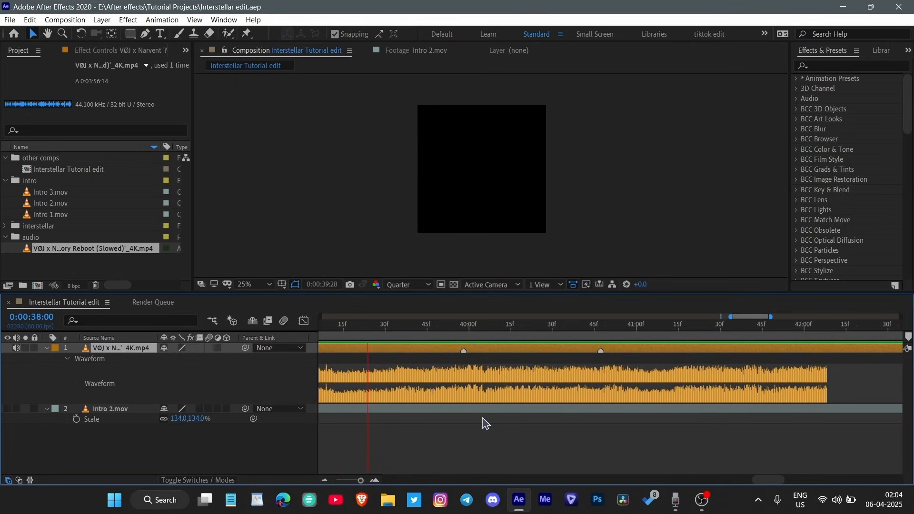
pyautogui.press('space')
pyautogui.press('space')
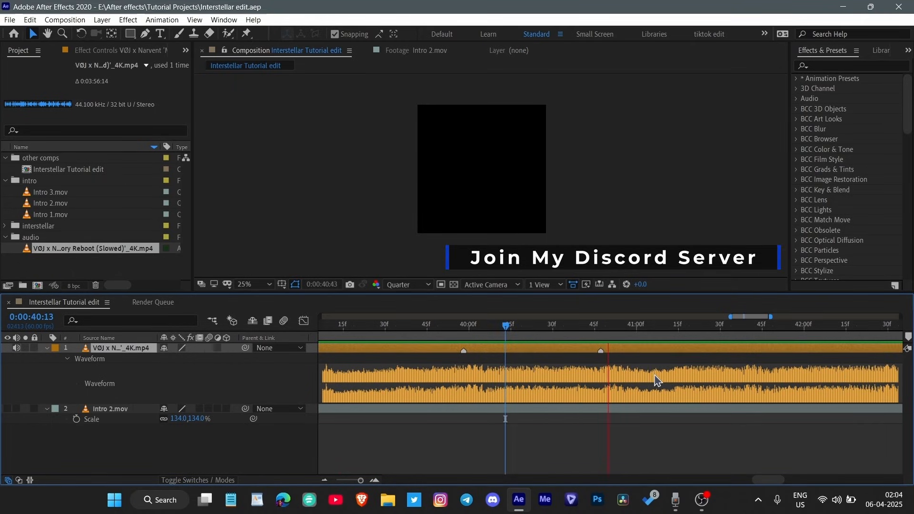
# - Listen on from the second marker and add a beat marker to the music layer at about 0:00:41:38
pyautogui.click(638, 326)
pyautogui.moveTo(790, 326); pyautogui.dragTo(617, 350)
pyautogui.moveTo(793, 327); pyautogui.dragTo(598, 356)
pyautogui.press('space')
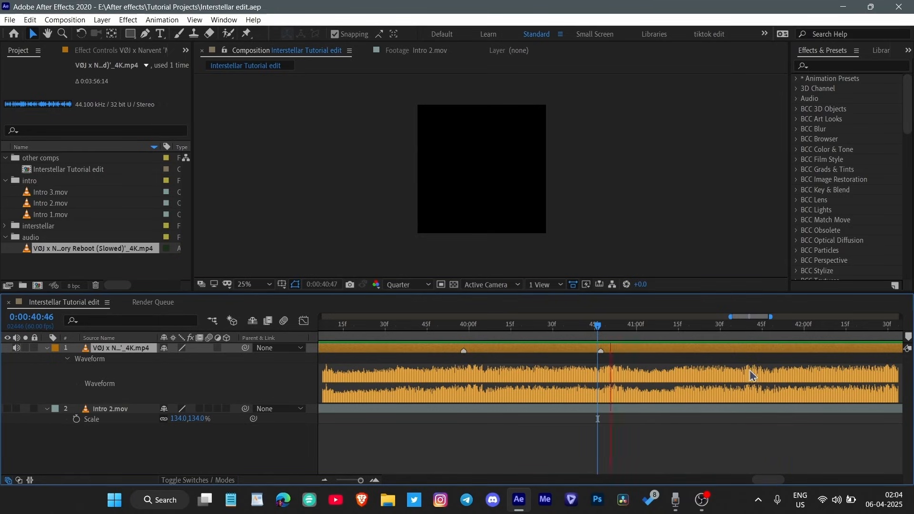
pyautogui.press('KP_Multiply')
pyautogui.press('space')
pyautogui.moveTo(747, 327); pyautogui.dragTo(723, 353)
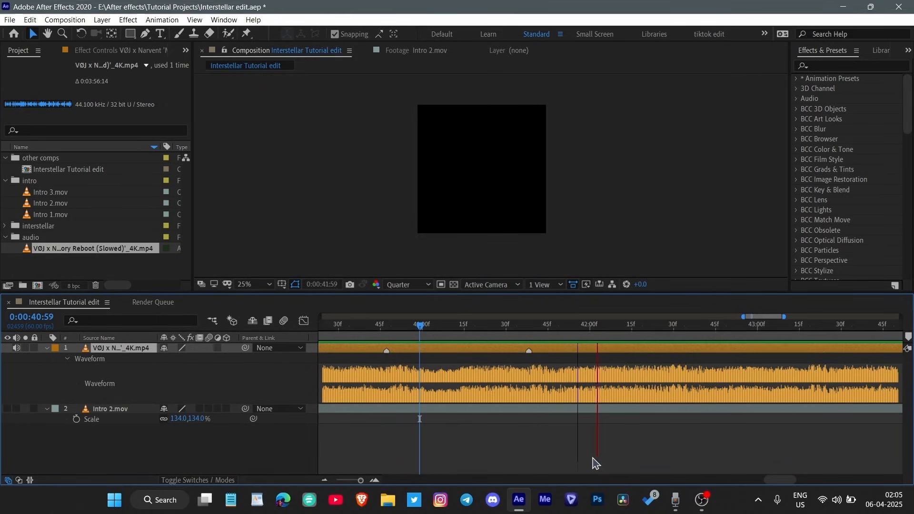
# - Add a marker to the music layer on the beat at 0:00:42:25
pyautogui.moveTo(703, 327); pyautogui.dragTo(506, 358)
pyautogui.press('space')
pyautogui.moveTo(667, 327); pyautogui.dragTo(662, 371)
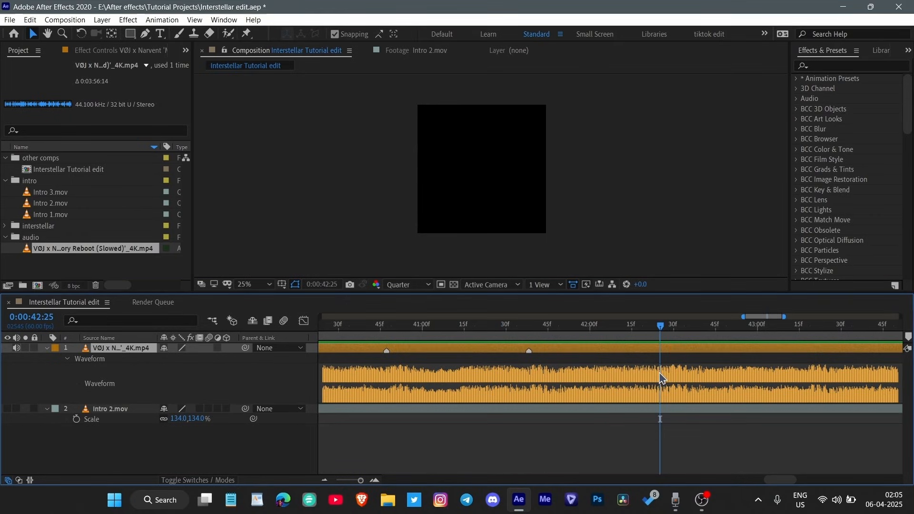
pyautogui.press('KP_Multiply')
# - Add beat markers to the music layer at about 0:00:43:18 and at 0:00:44:06, and save the project
pyautogui.hscroll(1, 633, 422)
pyautogui.hscroll(4, 633, 423)
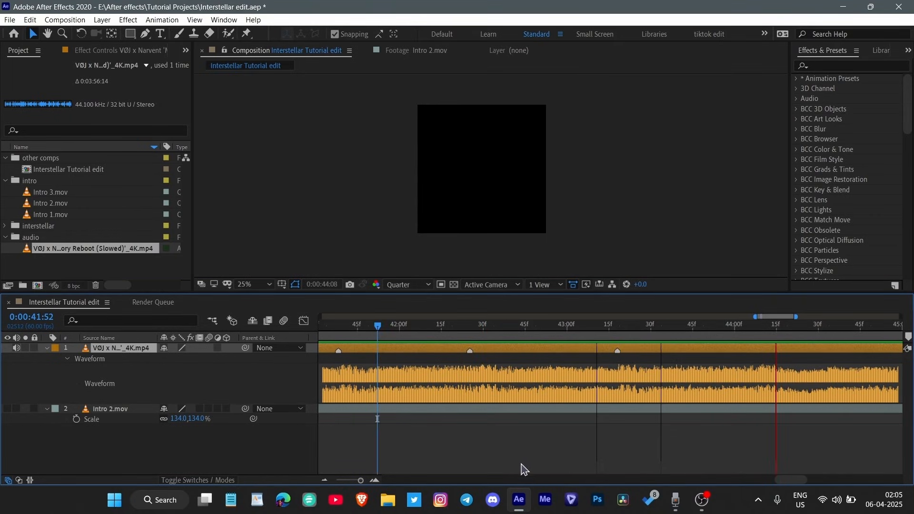
pyautogui.press('space')
pyautogui.moveTo(784, 327); pyautogui.dragTo(752, 386)
pyautogui.press('KP_Multiply')
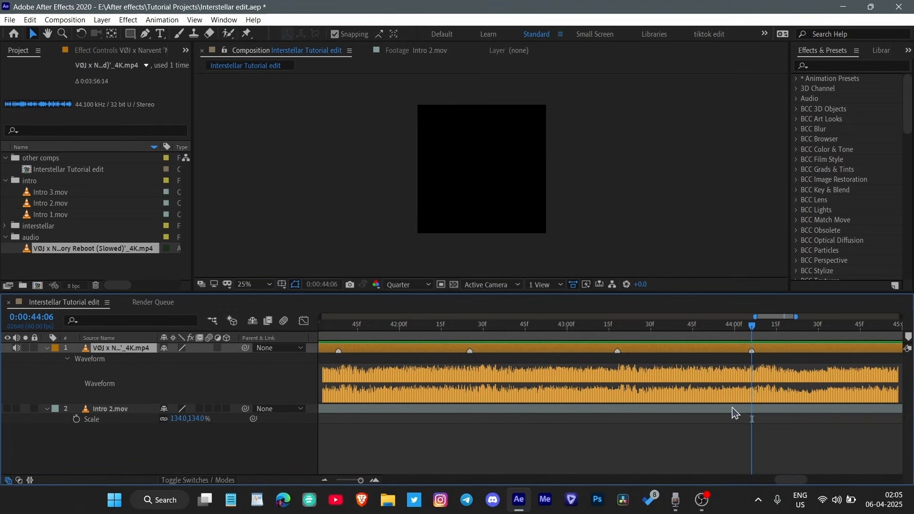
pyautogui.hotkey('ctrl', 's')
# - Play on to the next beat and mark it on the music layer at 0:00:44:57
pyautogui.hscroll(6, 663, 423)
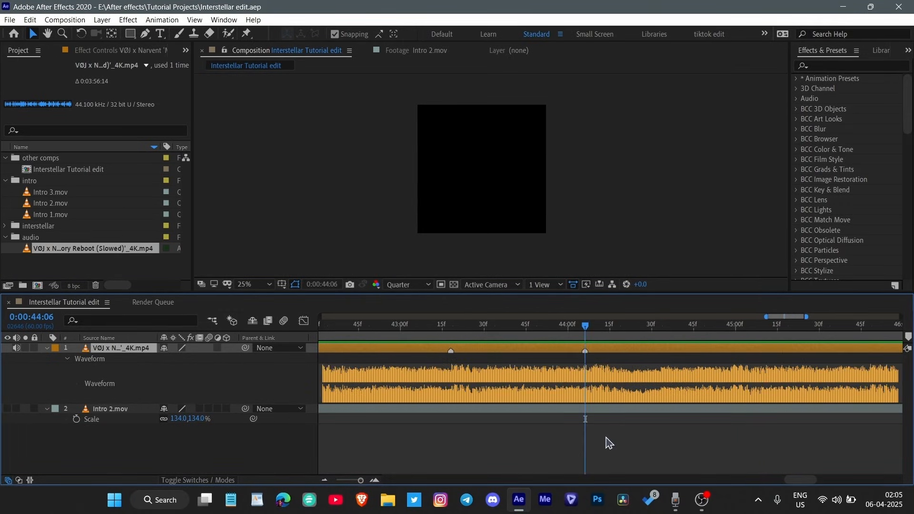
pyautogui.press('space')
pyautogui.press('space')
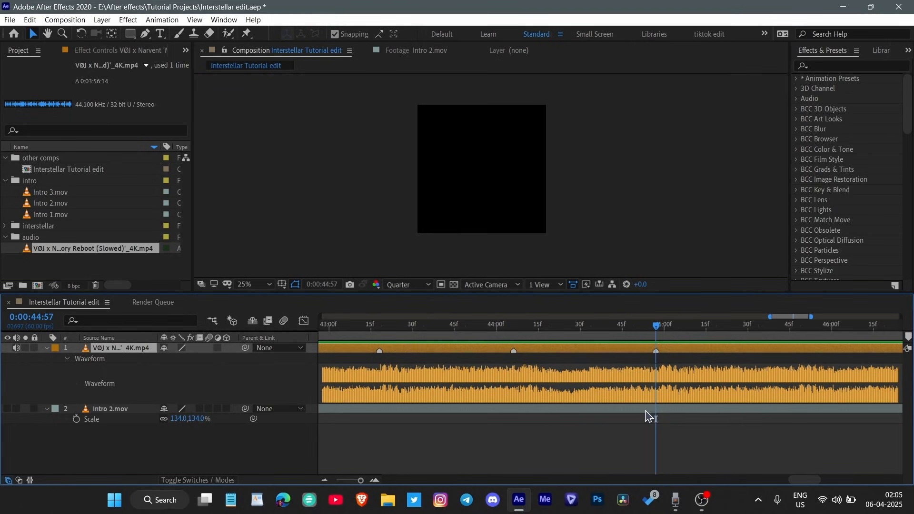
pyautogui.press('KP_Multiply')
pyautogui.hscroll(2, 644, 420)
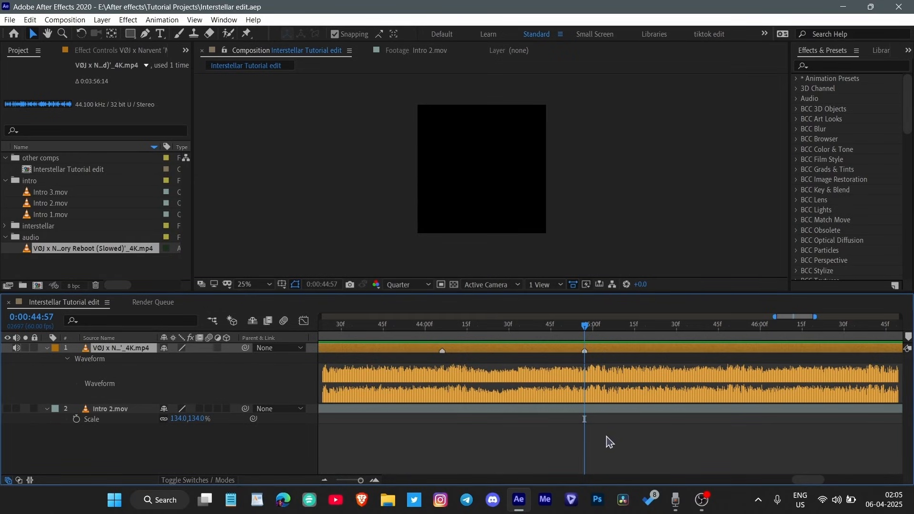
# - Add beat markers to the music layer at about 0:00:45:48, at 0:00:46:39 and at 0:00:47:31
pyautogui.moveTo(591, 327); pyautogui.dragTo(394, 355)
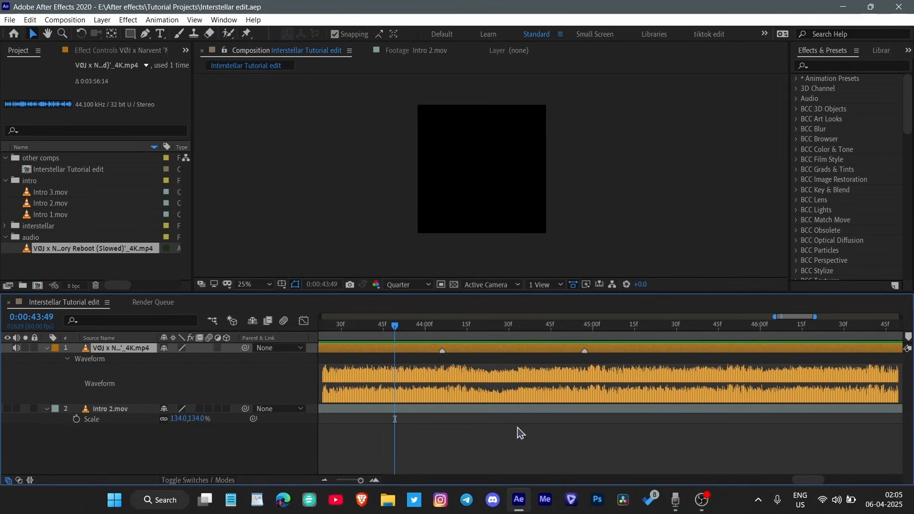
pyautogui.press('space')
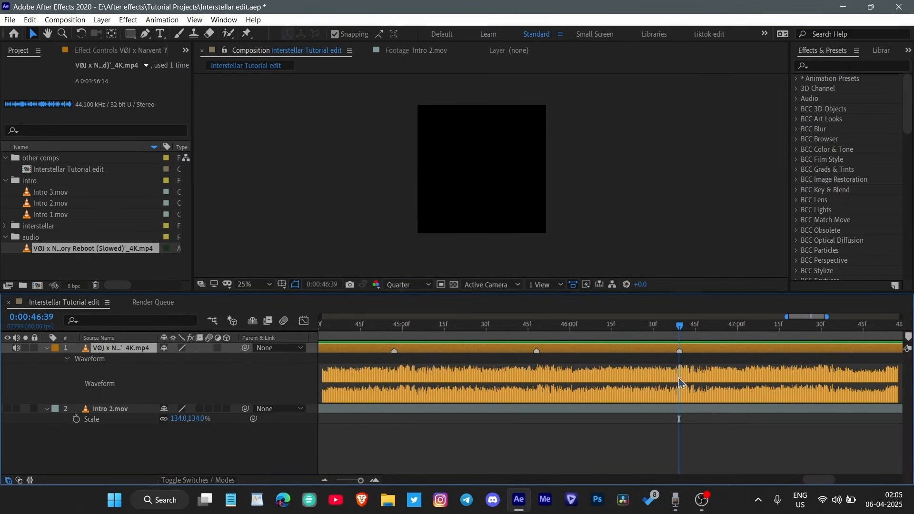
pyautogui.moveTo(694, 326); pyautogui.dragTo(385, 329)
pyautogui.press('space')
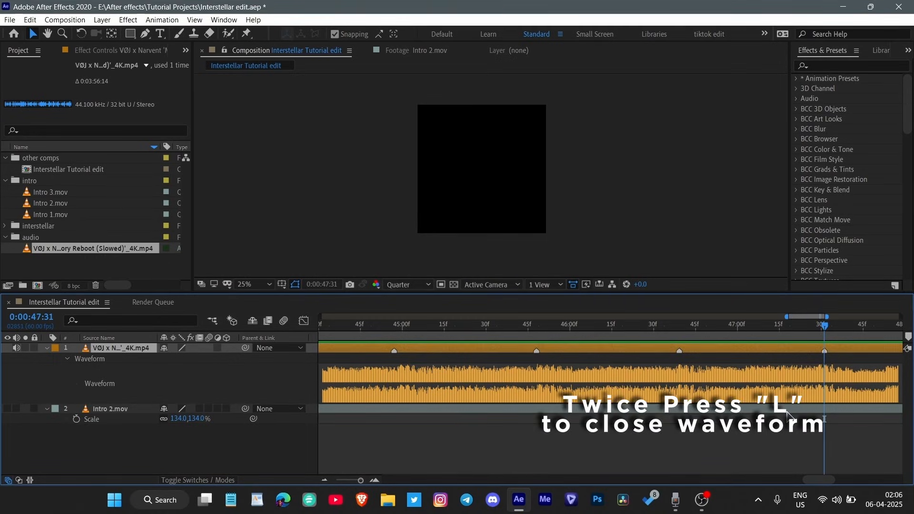
# - Collapse the music layer's waveform and save the project
pyautogui.press('l')
pyautogui.press('l')
pyautogui.hotkey('ctrl', 's')
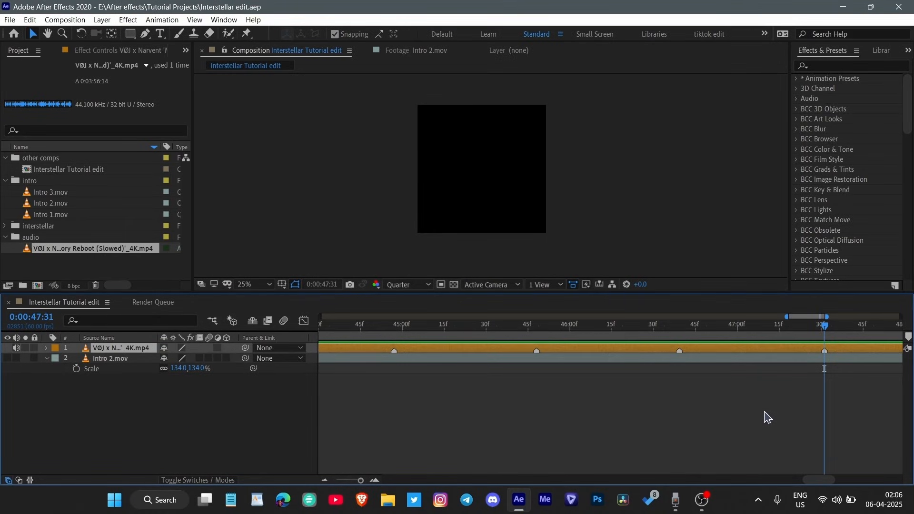
# - End the work area at 0:00:50:03, and split the music layer there to delete the part after it
pyautogui.scroll(-5, 762, 416)
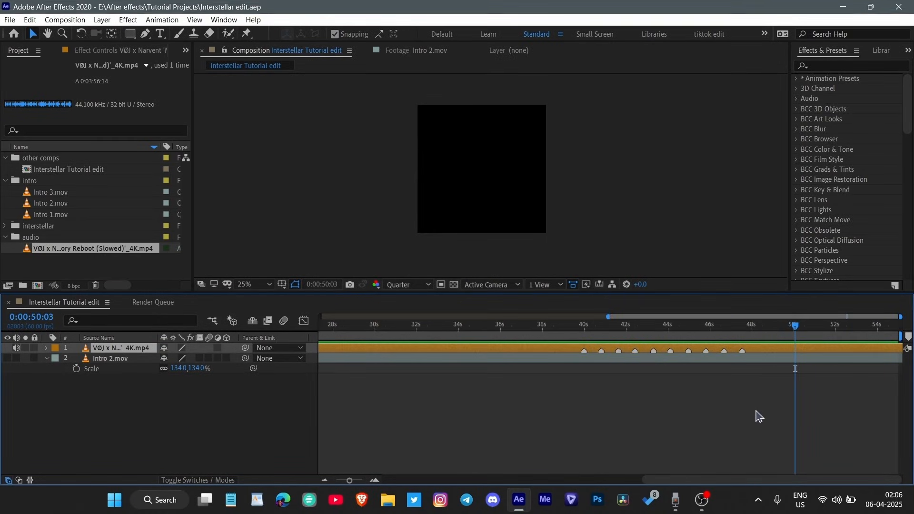
pyautogui.press('n')
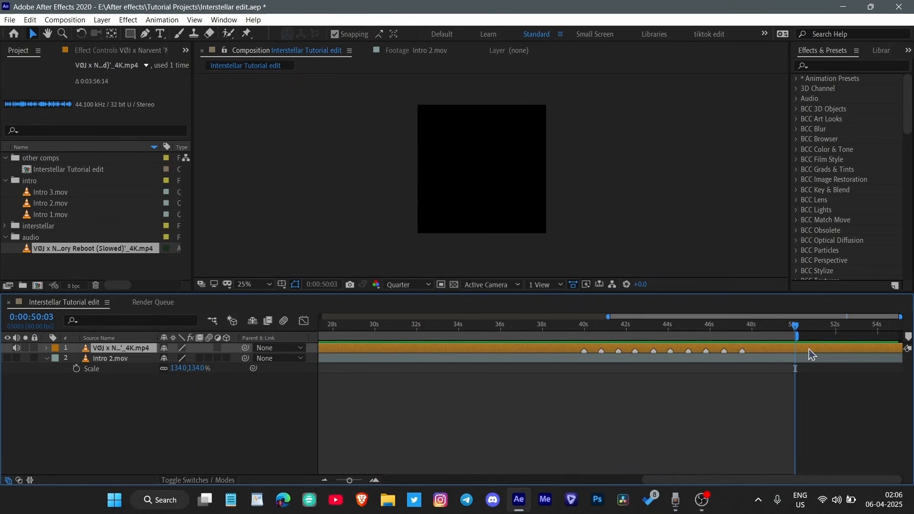
pyautogui.hotkey('ctrl', 'shift', 'd')
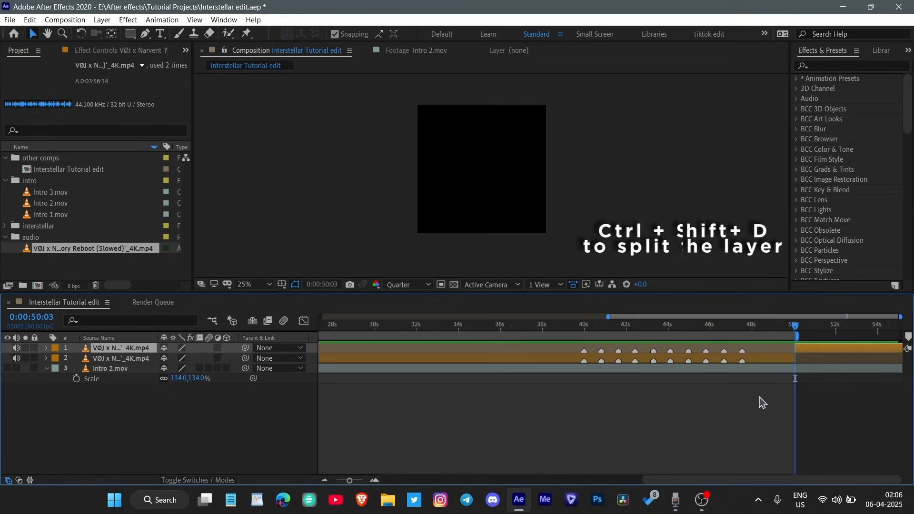
pyautogui.press('Delete')
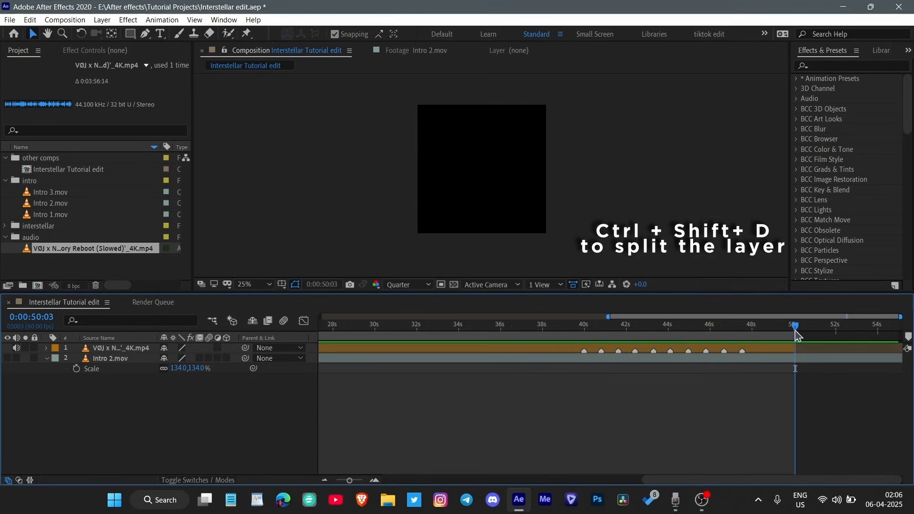
# - Play the trimmed music from the start of the composition with the whole timeline in view
pyautogui.click(750, 326)
pyautogui.moveTo(749, 327); pyautogui.dragTo(153, 406)
pyautogui.press('space')
pyautogui.press('-')
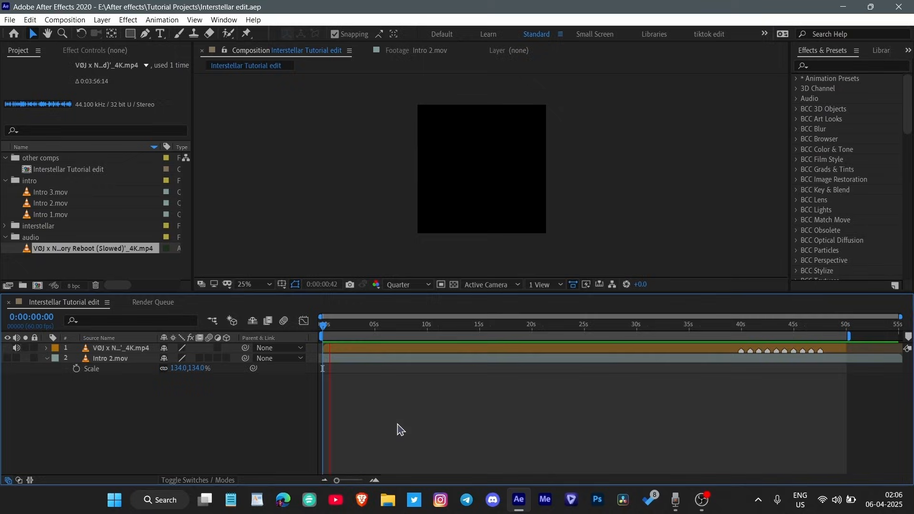
# - Stop the playback, turn on the Intro 2 layer's video and audio, and mute and lock the music layer
pyautogui.press('space')
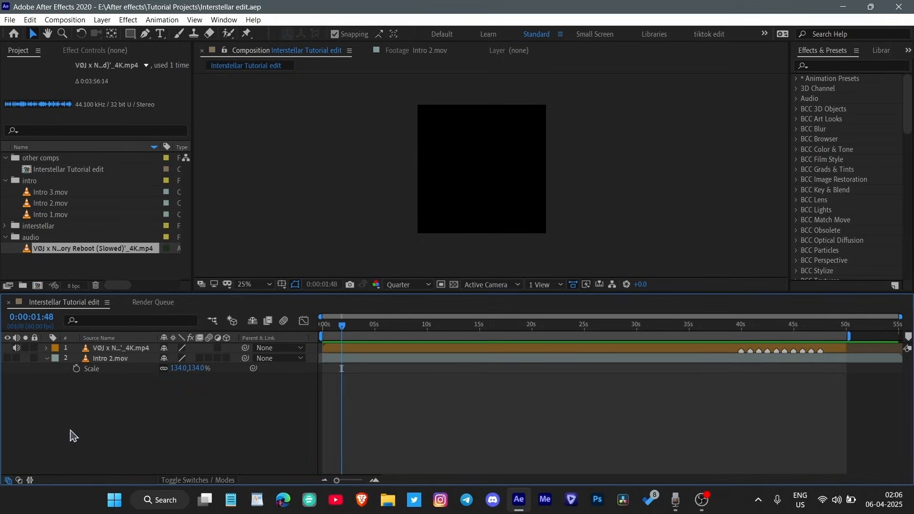
pyautogui.click(7, 358)
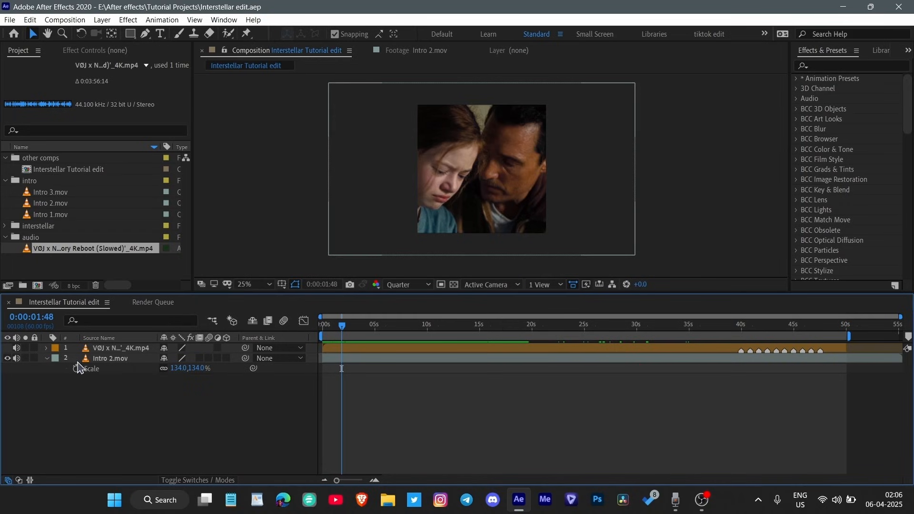
pyautogui.click(7, 358)
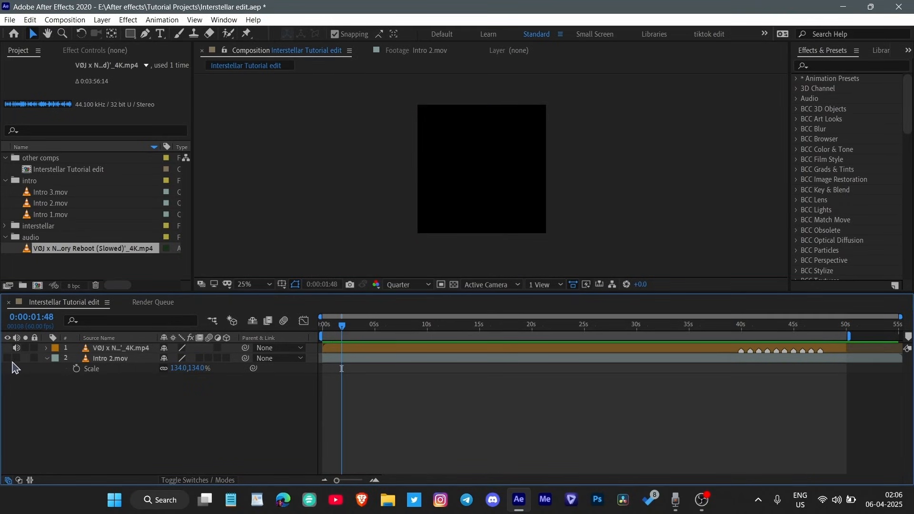
pyautogui.click(8, 359)
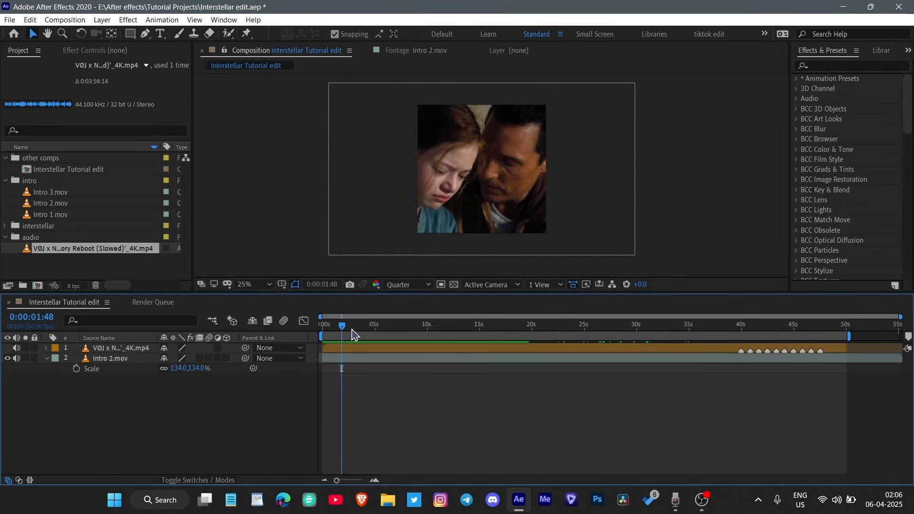
pyautogui.moveTo(350, 328); pyautogui.dragTo(446, 354)
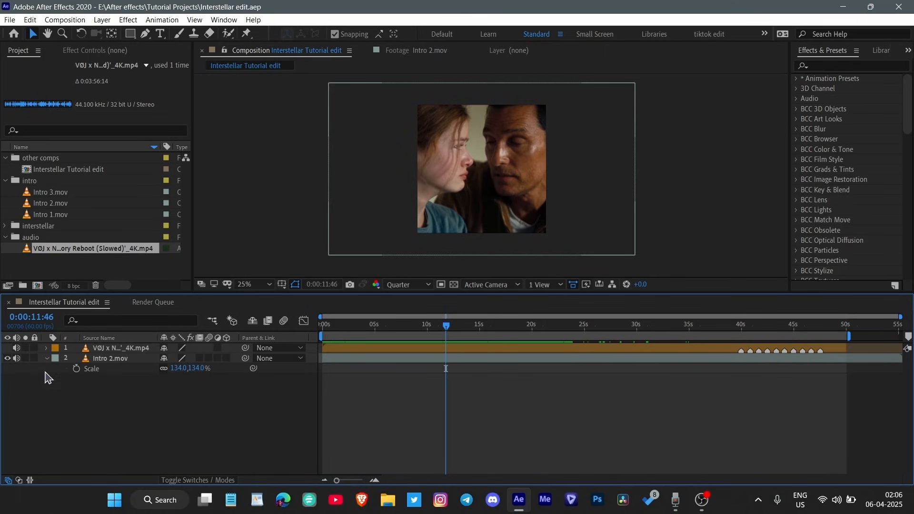
pyautogui.click(17, 348)
pyautogui.click(35, 348)
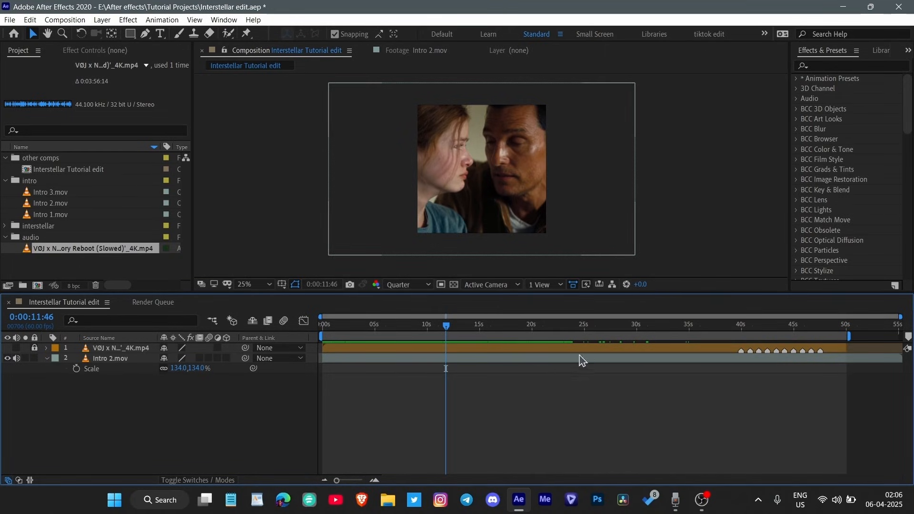
# - Preview the Intro 2 clip and reveal its audio waveform to find where the dialogue should start
pyautogui.press('space')
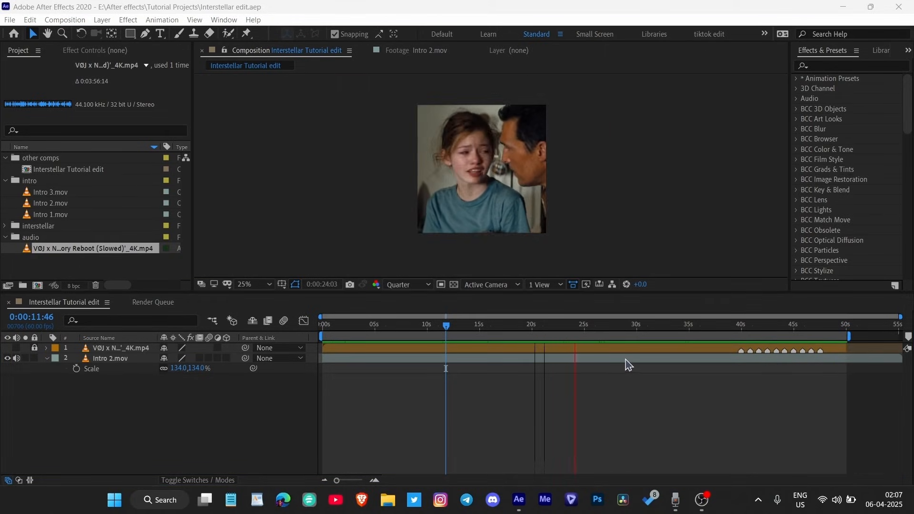
pyautogui.click(589, 329)
pyautogui.moveTo(593, 325); pyautogui.dragTo(418, 353)
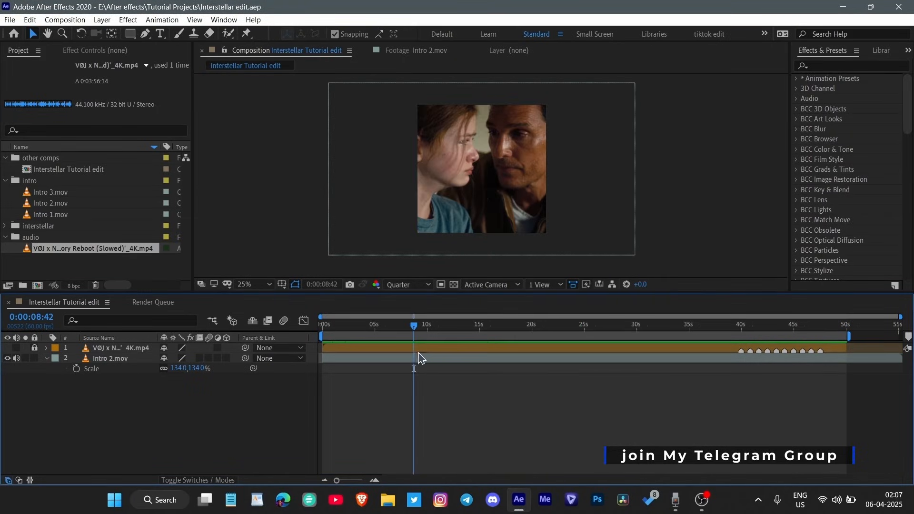
pyautogui.click(419, 358)
pyautogui.press('l')
pyautogui.press('l')
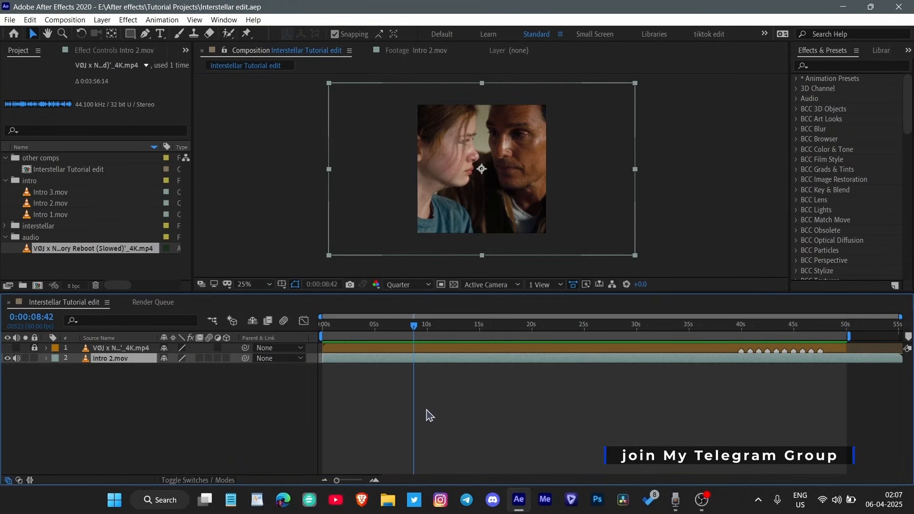
pyautogui.moveTo(426, 333); pyautogui.dragTo(390, 393)
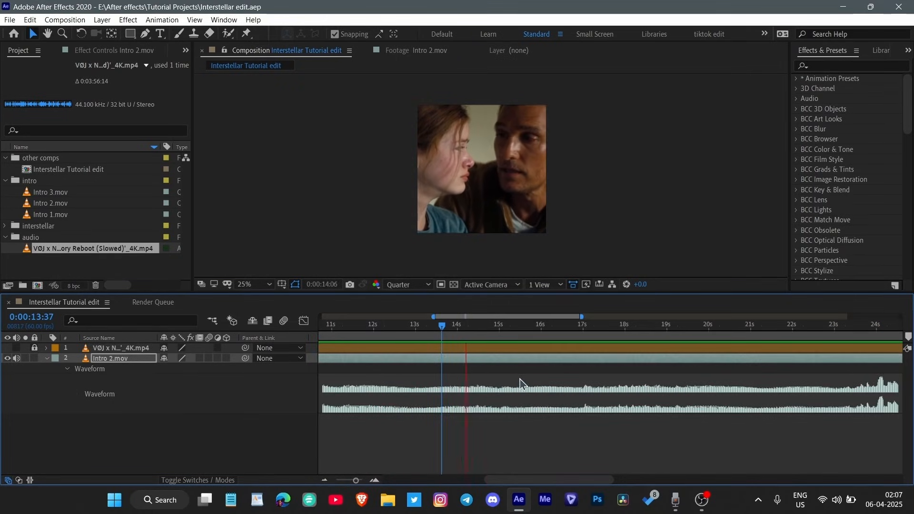
# - Split the Intro 2 layer at 0:00:13:00 and delete the part before the cut
pyautogui.press('space')
pyautogui.moveTo(467, 326); pyautogui.dragTo(416, 346)
pyautogui.hotkey('ctrl', 'shift', 'd')
pyautogui.click(413, 370)
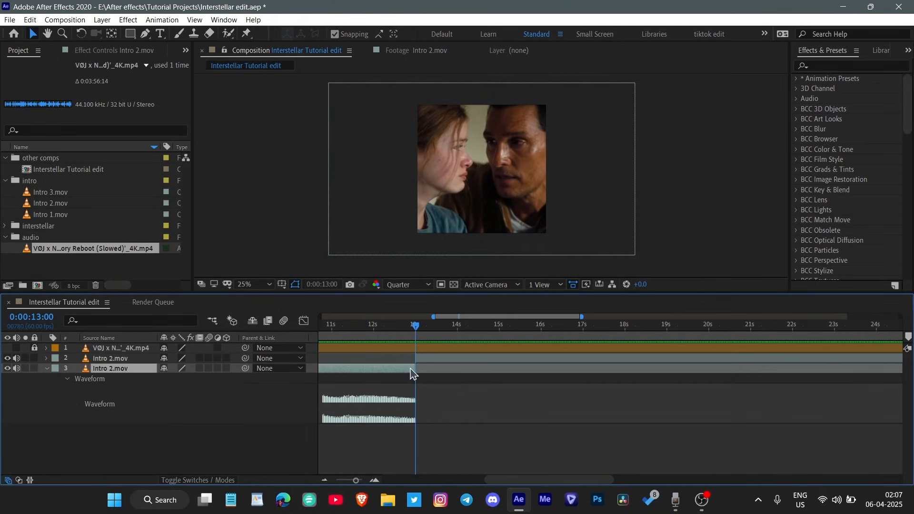
pyautogui.press('Delete')
# - Move the remaining Intro 2 clip to the composition start and trim its end to 0:00:28:55
pyautogui.scroll(-4, 489, 403)
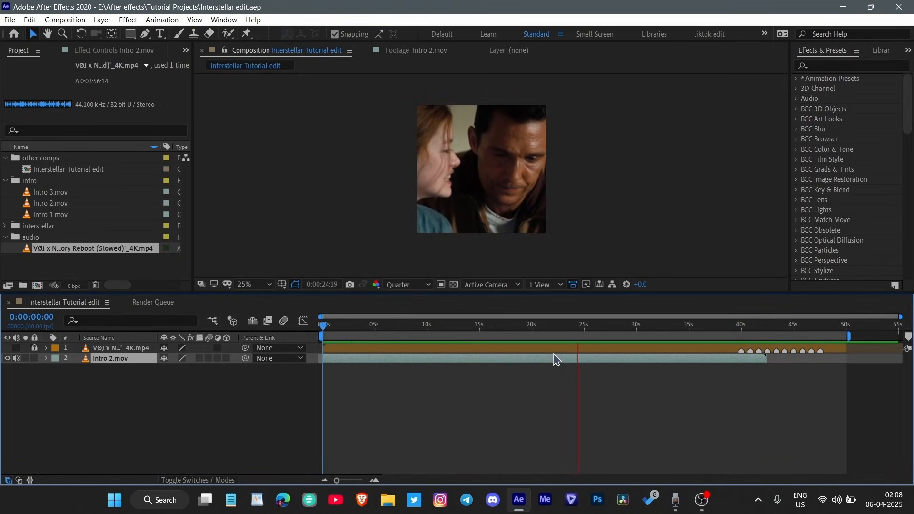
pyautogui.press('space')
pyautogui.moveTo(603, 361); pyautogui.dragTo(625, 360)
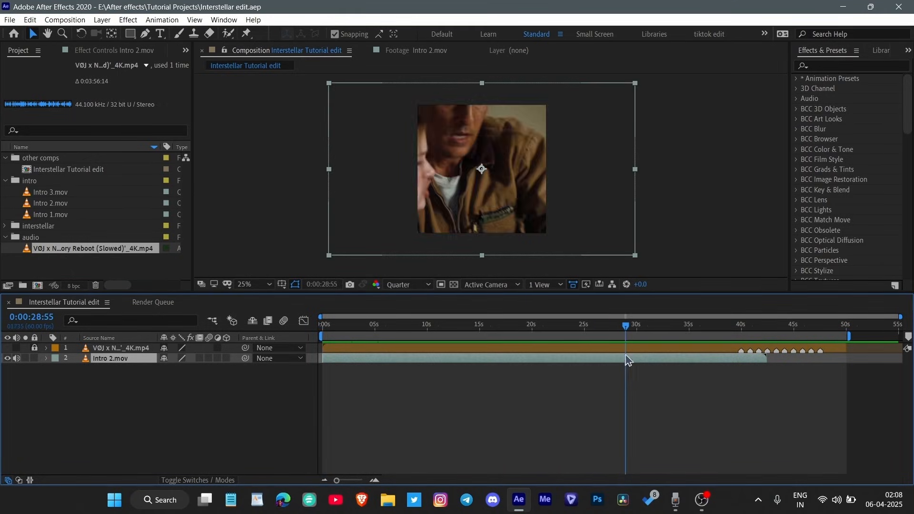
pyautogui.click(631, 369)
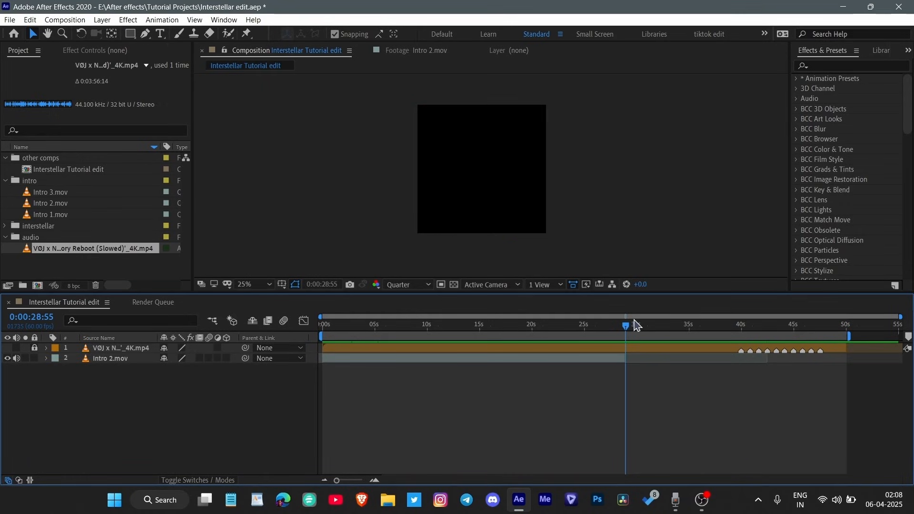
# - Set an in point in the Intro 3.mov footage and place the clip above Intro 2, starting at 0:00:28:55
pyautogui.doubleClick(49, 204)
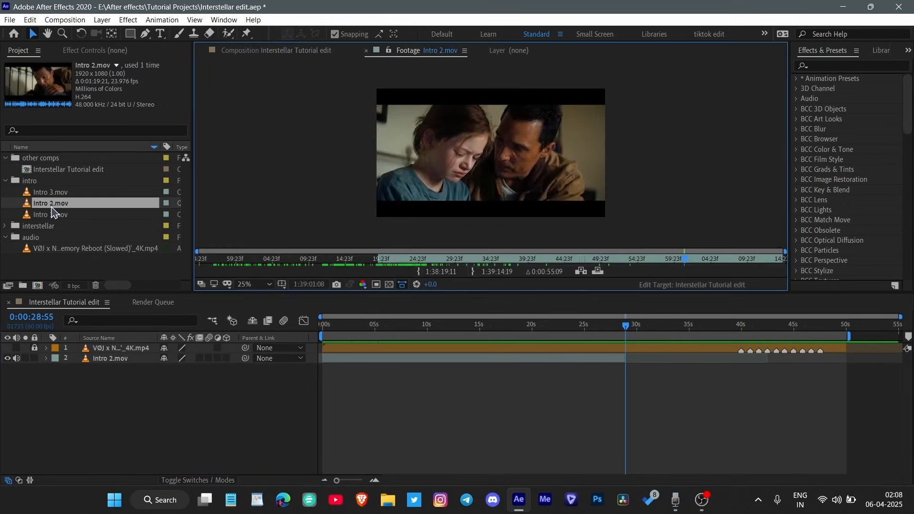
pyautogui.doubleClick(56, 193)
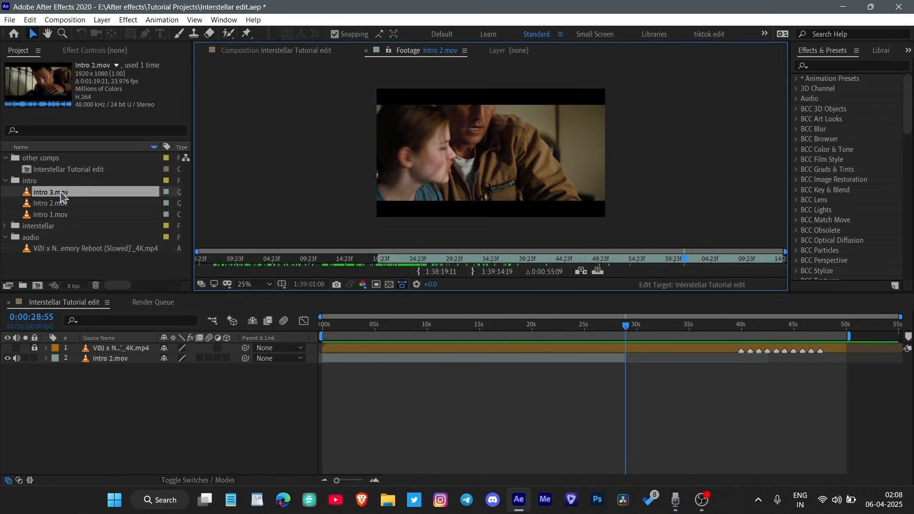
pyautogui.moveTo(358, 273); pyautogui.dragTo(303, 285)
pyautogui.click(417, 272)
pyautogui.moveTo(56, 193); pyautogui.dragTo(641, 368)
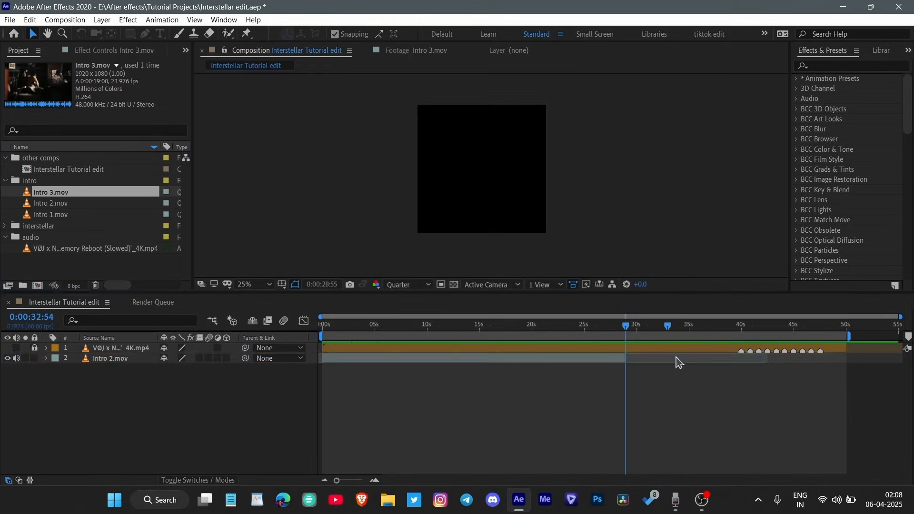
pyautogui.click(671, 351)
pyautogui.scroll(3, 641, 368)
pyautogui.moveTo(628, 362); pyautogui.dragTo(614, 362)
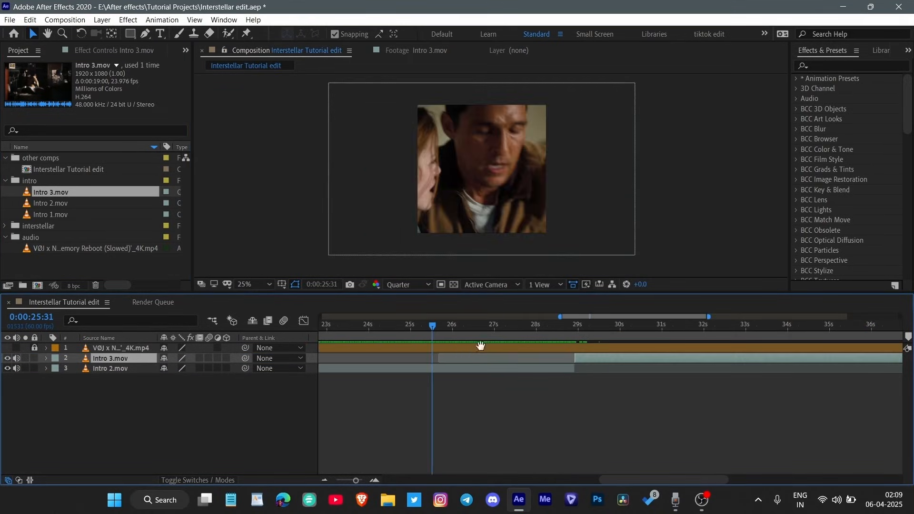
# - Play the end of Intro 2 from 0:00:25:31 and save the project
pyautogui.press('space')
pyautogui.hscroll(3, 523, 381)
pyautogui.hotkey('ctrl', 's')
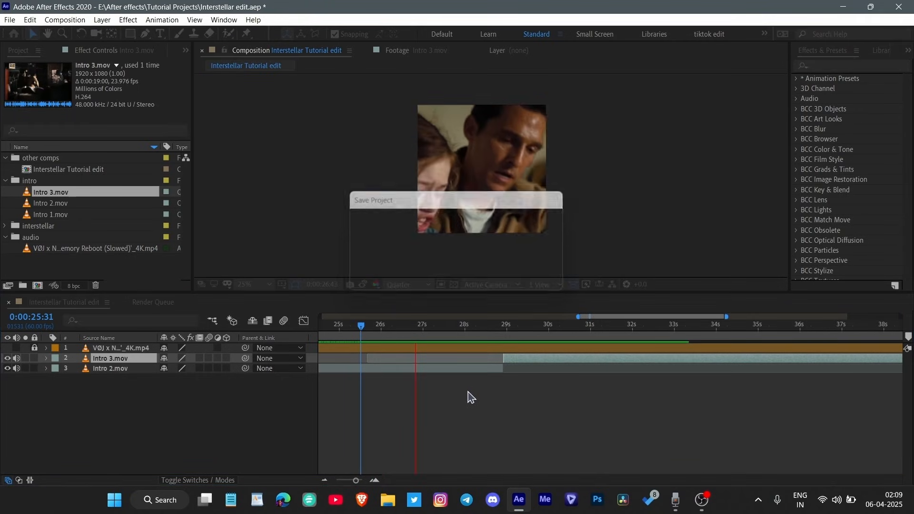
pyautogui.hscroll(2, 428, 404)
pyautogui.press('space')
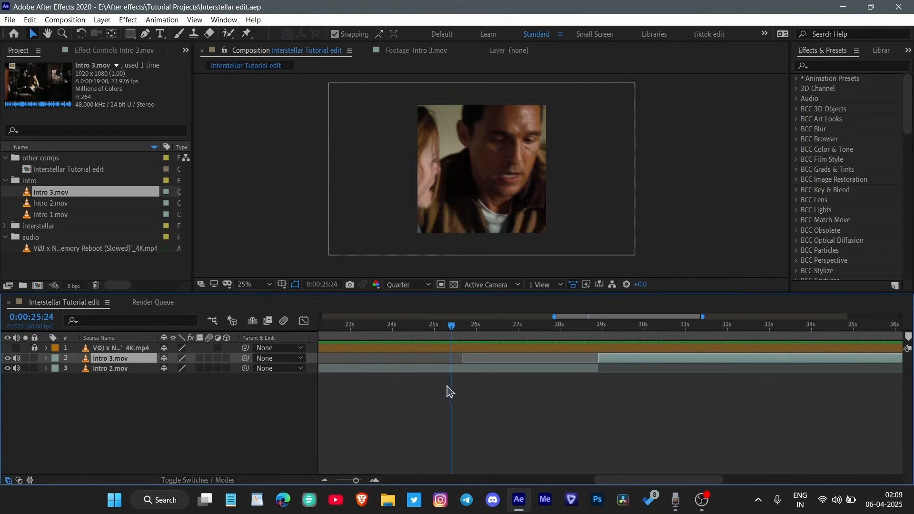
# - Trim the end of Intro 2 to 0:00:25:19, move Intro 3 to start there, and save the project
pyautogui.scroll(2, 447, 386)
pyautogui.moveTo(472, 329); pyautogui.dragTo(457, 337)
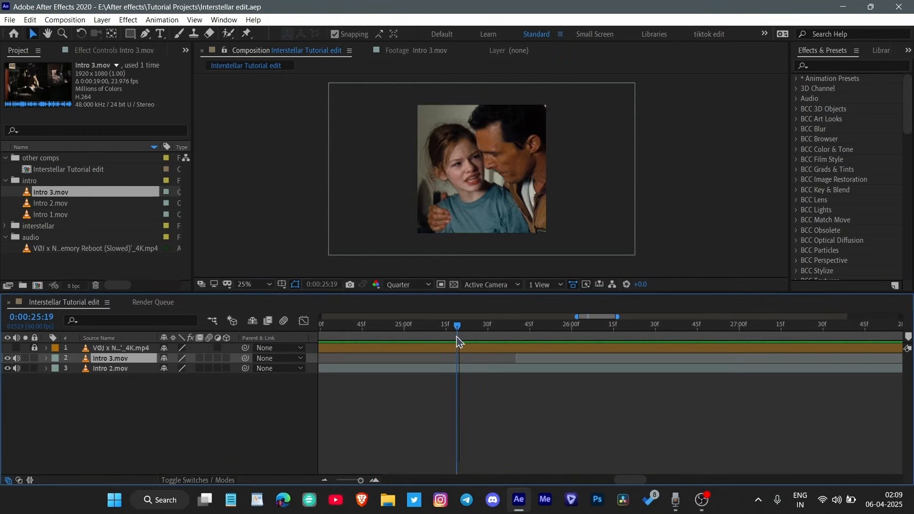
pyautogui.click(470, 370)
pyautogui.hotkey('alt', ']')
pyautogui.scroll(-2, 523, 390)
pyautogui.click(579, 410)
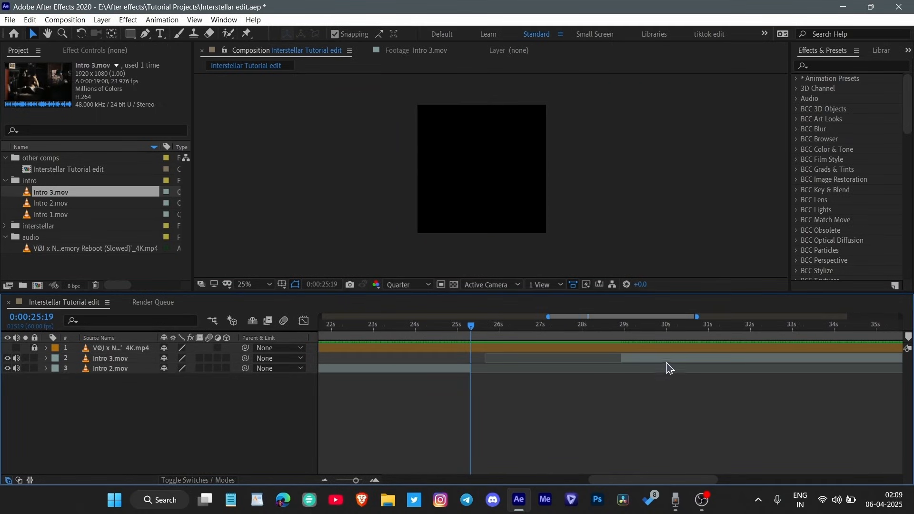
pyautogui.moveTo(666, 362); pyautogui.dragTo(516, 394)
pyautogui.hotkey('ctrl', 's')
# - Play through the Intro 3 clip and trim its end to 0:00:38:08
pyautogui.press('space')
pyautogui.hscroll(3, 497, 428)
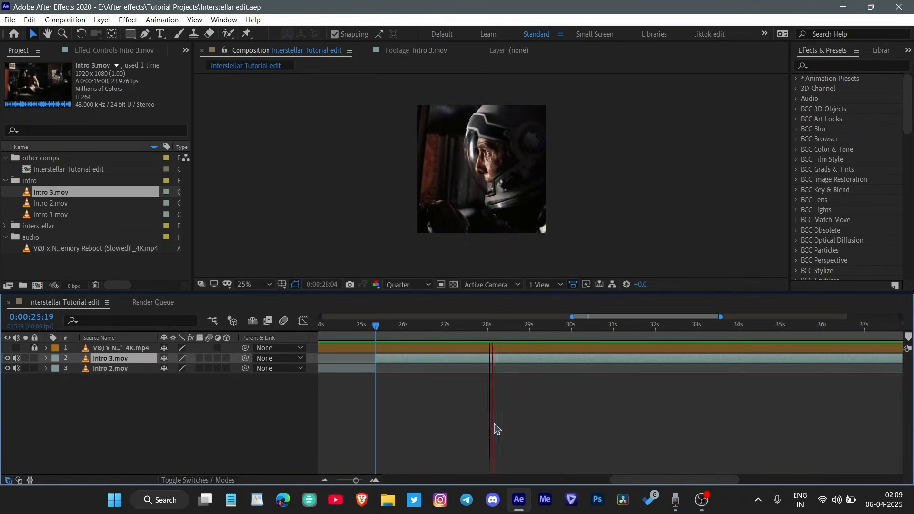
pyautogui.hscroll(1, 515, 427)
pyautogui.scroll(-1, 511, 427)
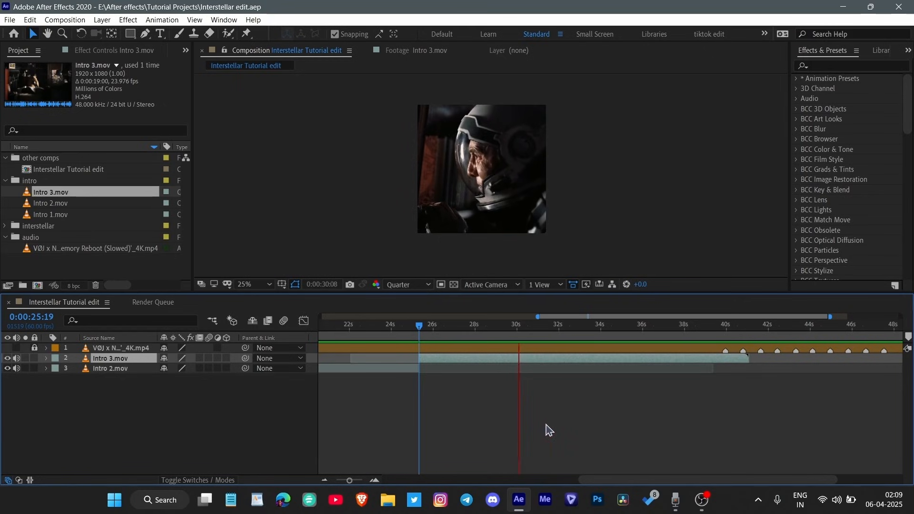
pyautogui.hscroll(1, 534, 417)
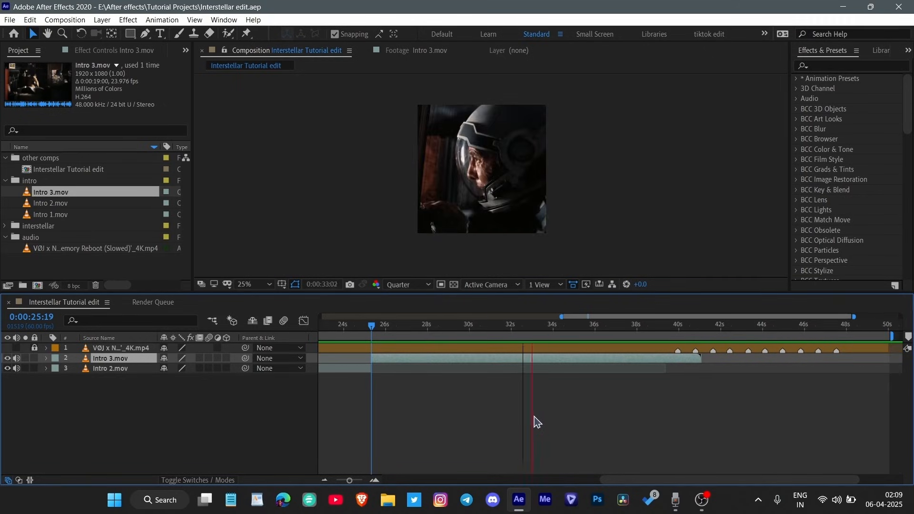
pyautogui.hscroll(1, 535, 419)
pyautogui.moveTo(594, 326)
pyautogui.mouseDown()
pyautogui.moveTo(604, 325)
pyautogui.moveTo(592, 327)
pyautogui.mouseUp()
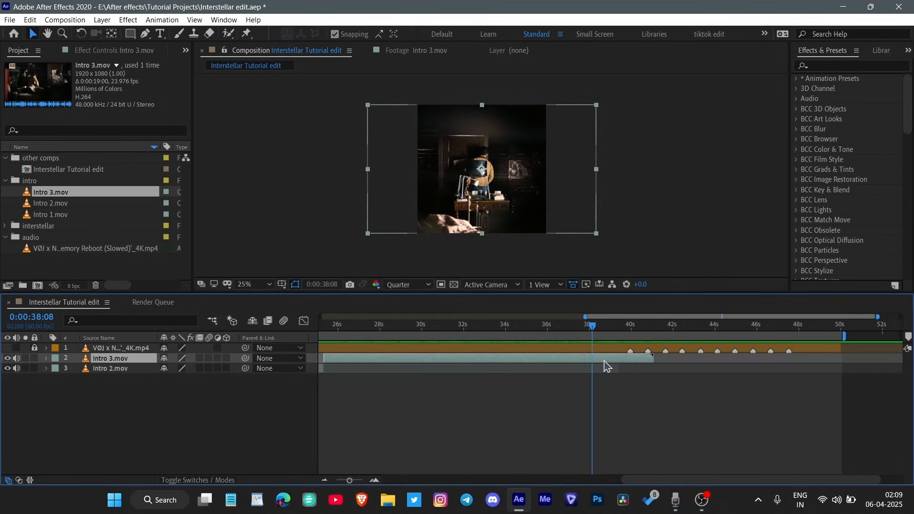
pyautogui.click(619, 369)
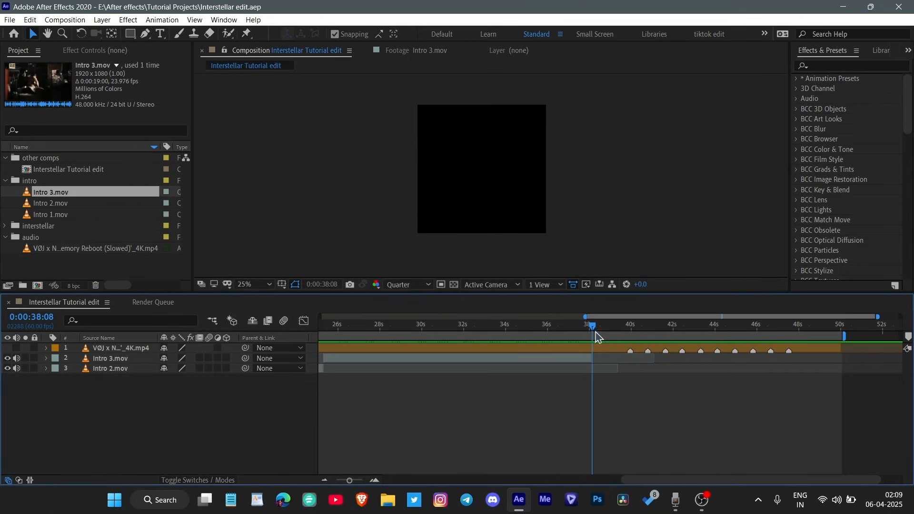
# - Unlock the music layer and shift it earlier so its first beat marker sits at 0:00:38:12
pyautogui.moveTo(595, 331); pyautogui.dragTo(633, 331)
pyautogui.click(603, 350)
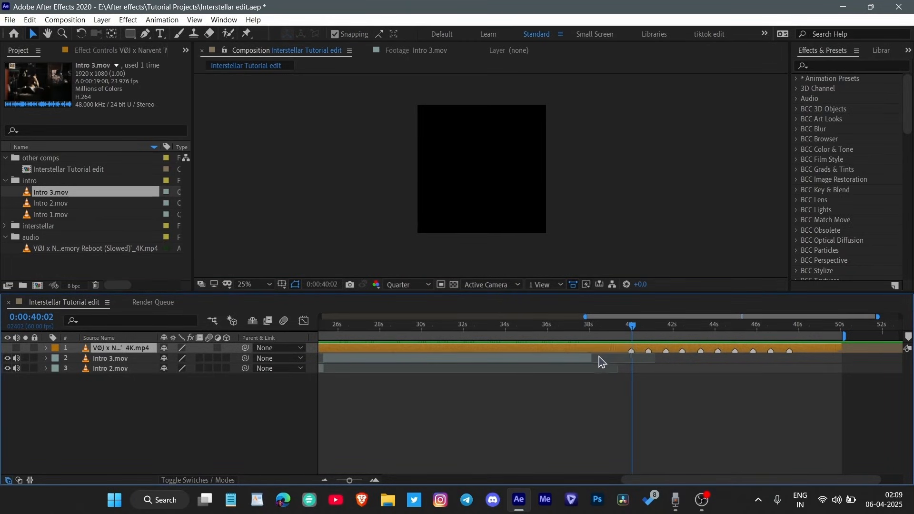
pyautogui.moveTo(599, 357); pyautogui.dragTo(580, 362)
pyautogui.moveTo(633, 333)
pyautogui.mouseDown()
pyautogui.moveTo(707, 332)
pyautogui.moveTo(593, 353)
pyautogui.mouseUp()
pyautogui.click(907, 336)
pyautogui.click(907, 336)
pyautogui.hotkey('ctrl', 'z')
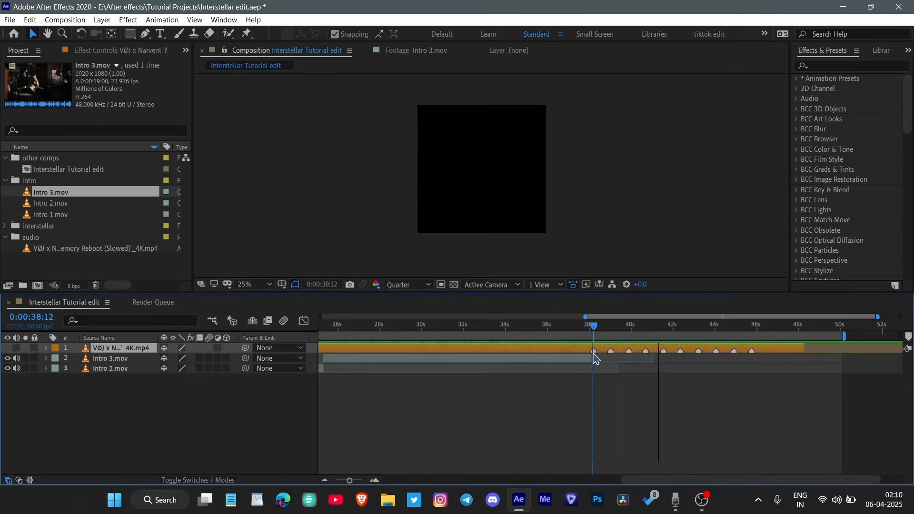
# - Extend the end of Intro 3 to the music's first beat marker at 0:00:38:12 and play the clip from 0:00:32:45
pyautogui.scroll(2, 594, 397)
pyautogui.click(593, 358)
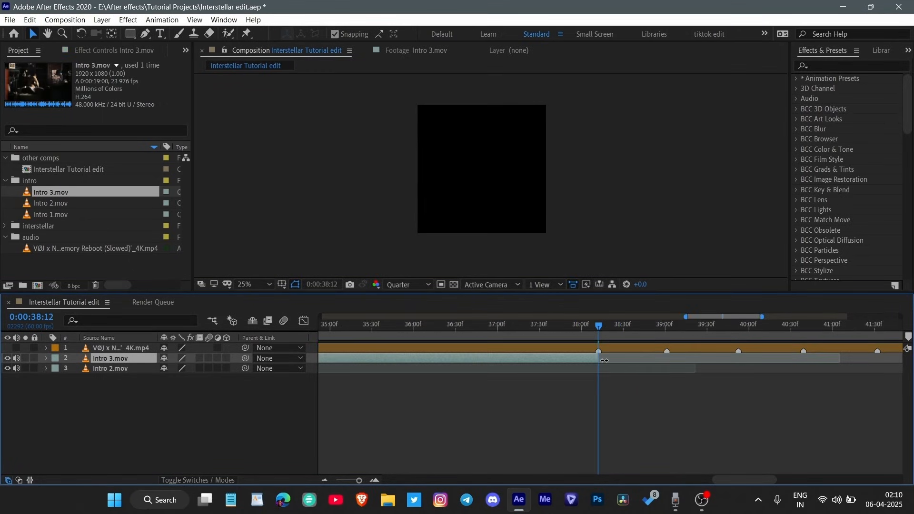
pyautogui.scroll(-3, 636, 366)
pyautogui.moveTo(687, 327); pyautogui.dragTo(617, 351)
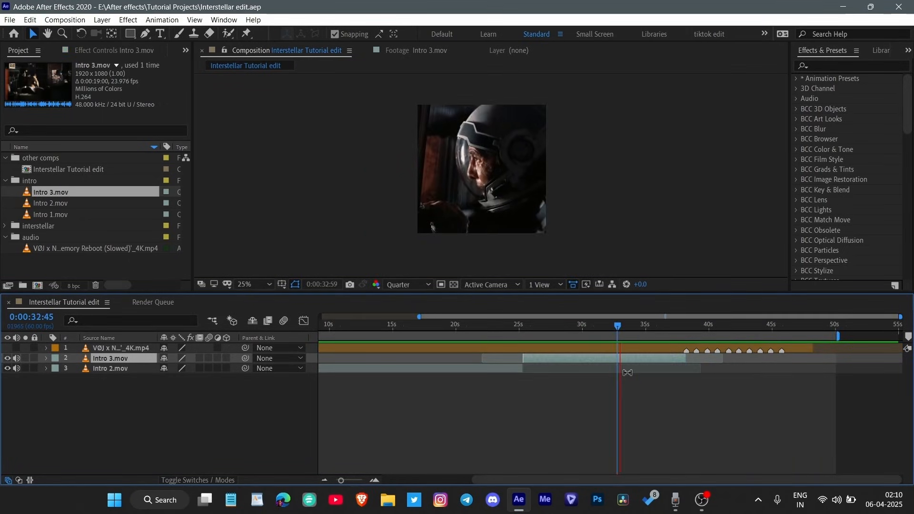
# - Play the edit from its first frame and scrub the opening seconds to check how smoothly Intro 2 moves
pyautogui.press('Home')
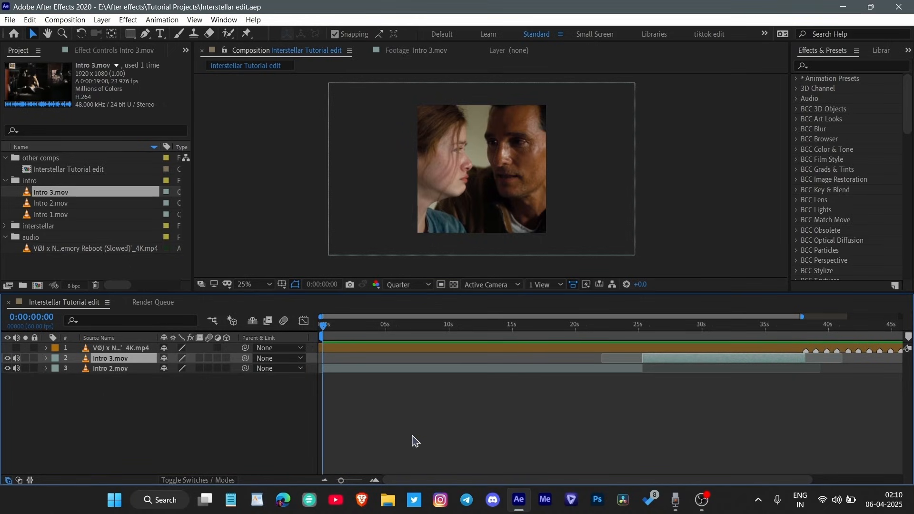
pyautogui.moveTo(341, 334); pyautogui.dragTo(328, 359)
pyautogui.scroll(4, 353, 416)
pyautogui.press('Home')
pyautogui.press('space')
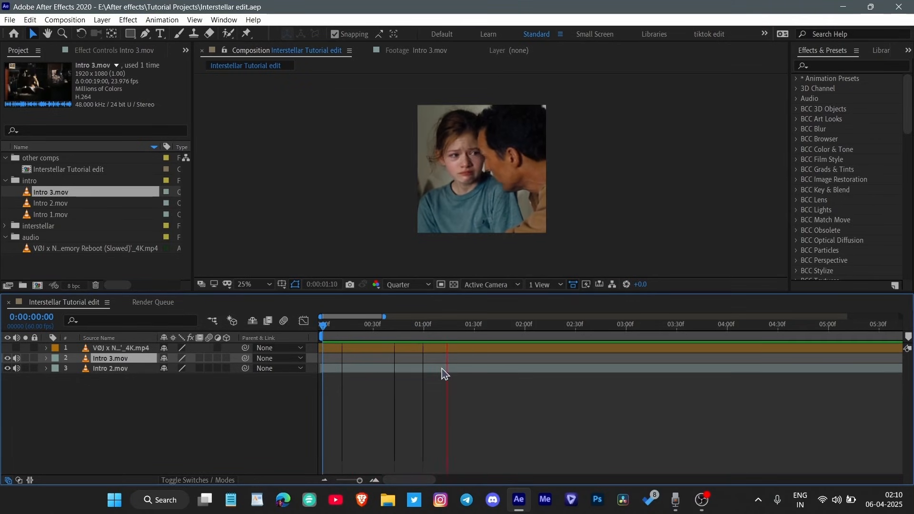
pyautogui.press('space')
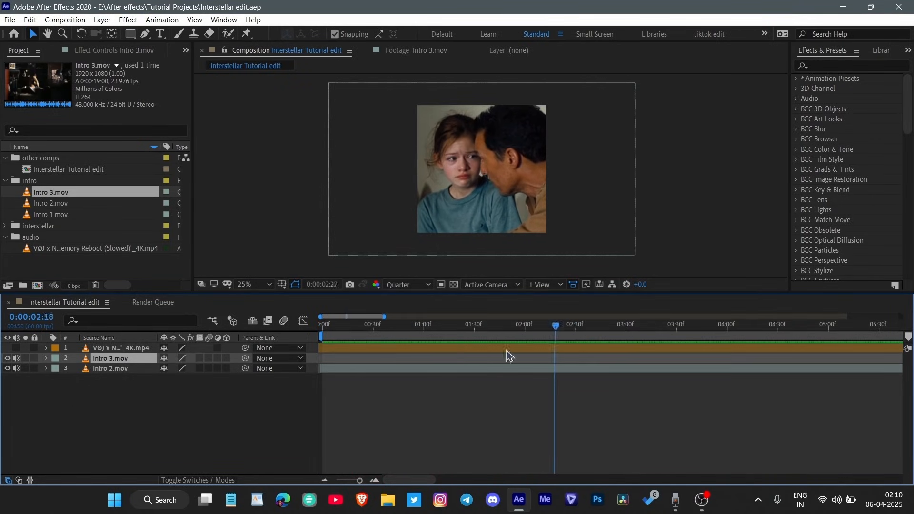
pyautogui.moveTo(508, 354); pyautogui.dragTo(341, 376)
pyautogui.click(341, 369)
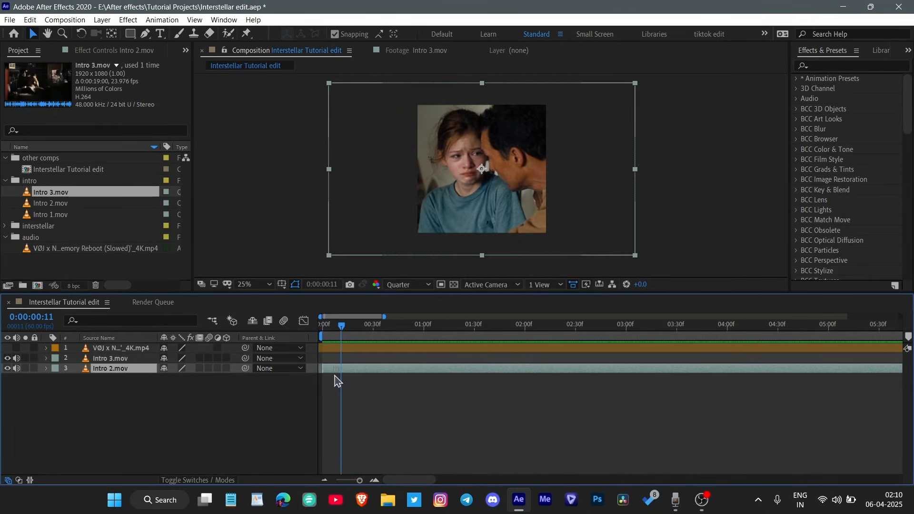
pyautogui.moveTo(359, 329); pyautogui.dragTo(310, 347)
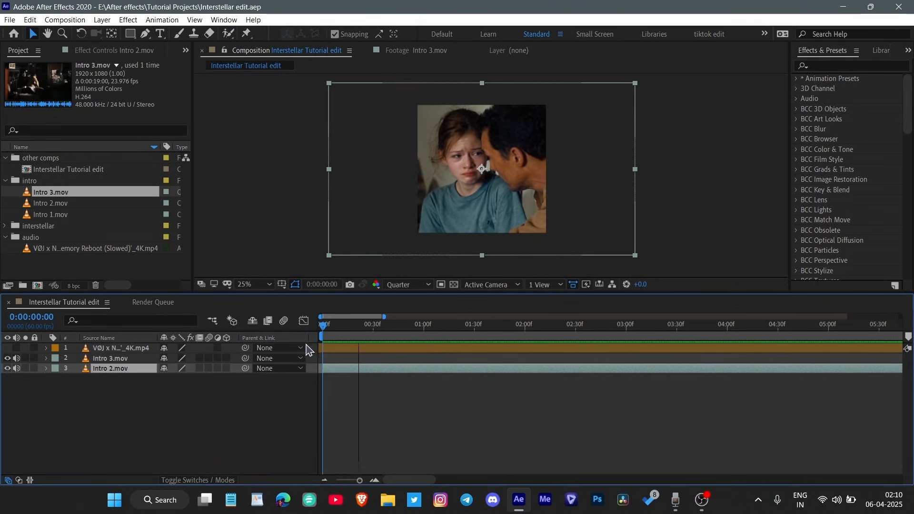
pyautogui.press('space')
pyautogui.scroll(-3, 408, 415)
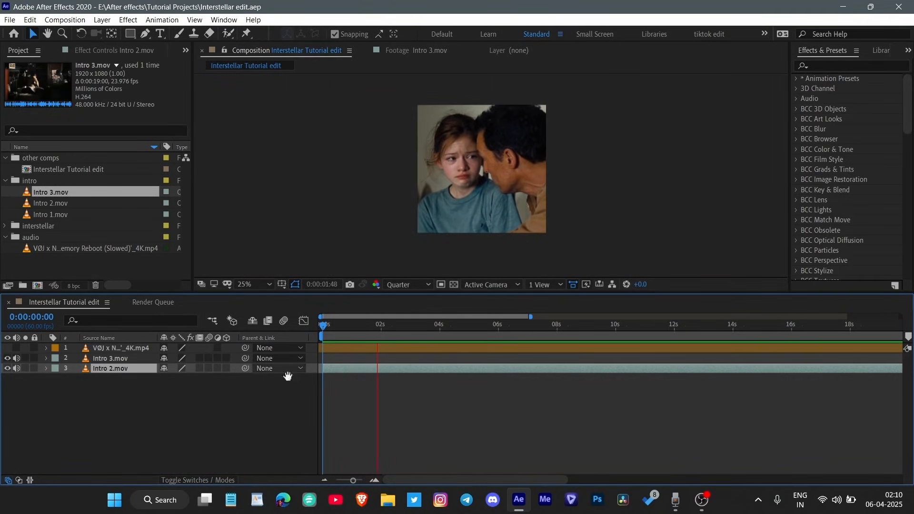
pyautogui.press('space')
# - Enable frame blending and motion blur for the Intro 2 and Intro 3 layers and the composition, and save the project
pyautogui.press('space')
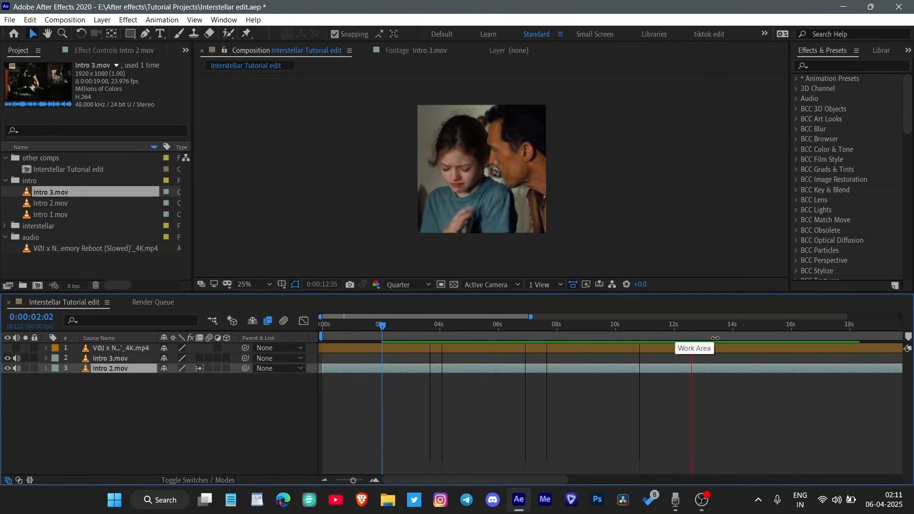
pyautogui.moveTo(740, 329); pyautogui.dragTo(721, 339)
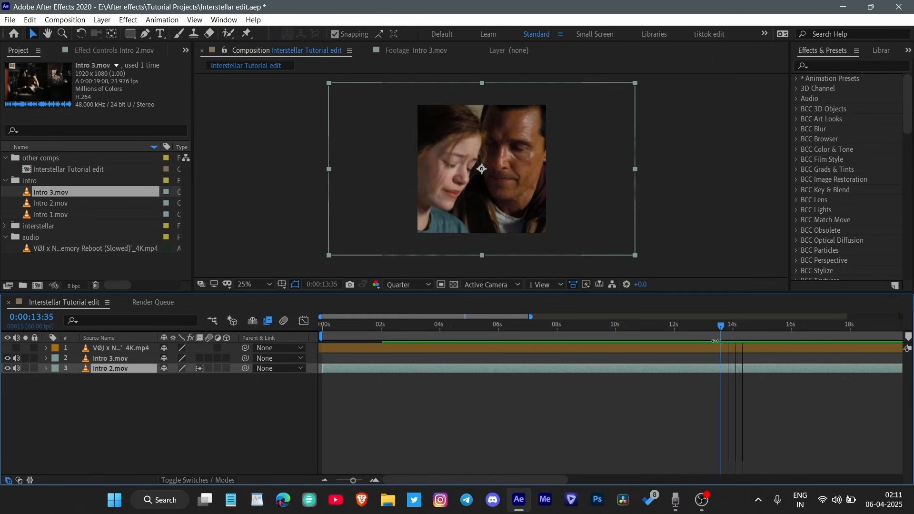
pyautogui.click(210, 378)
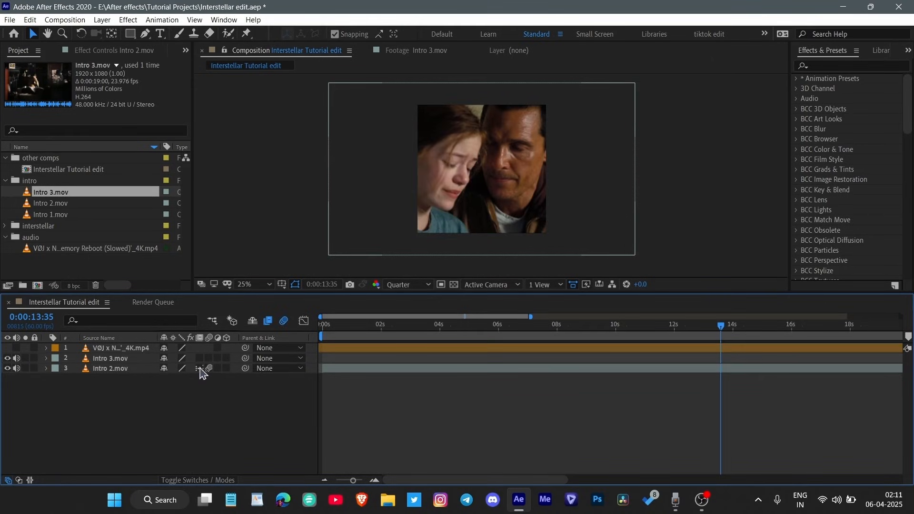
pyautogui.click(209, 359)
pyautogui.hotkey('ctrl', 's')
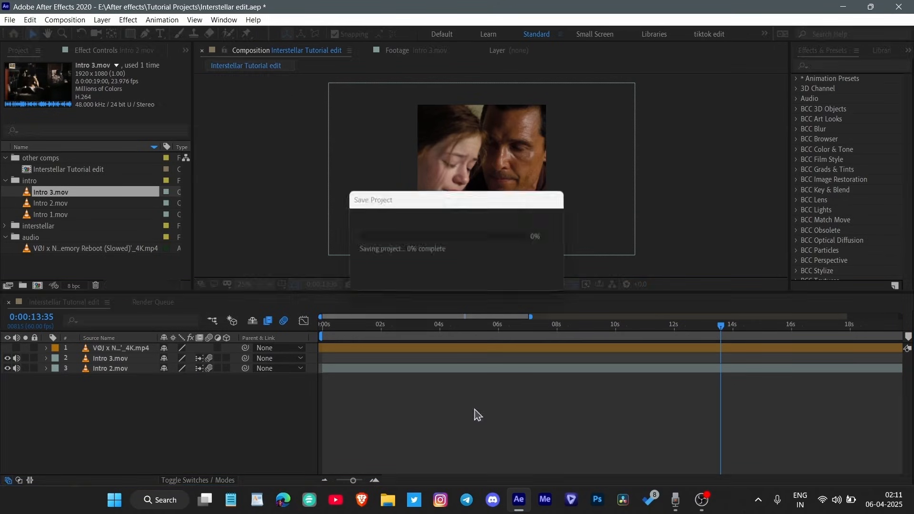
pyautogui.press(';')
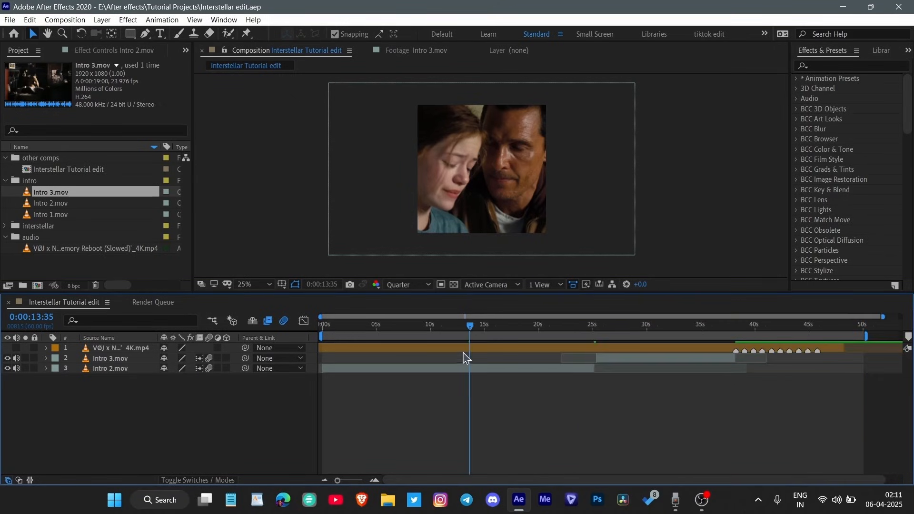
pyautogui.click(485, 326)
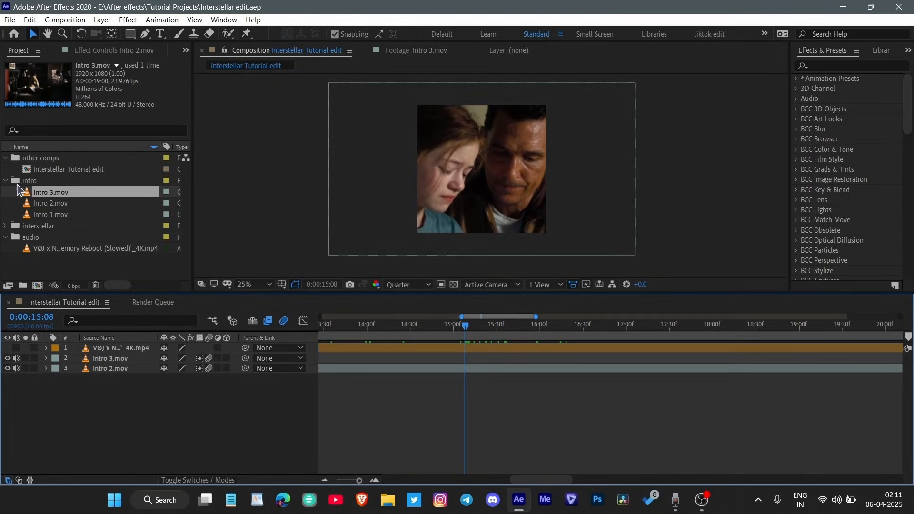
# - Collapse the intro folder, expand the interstellar folder and select the Twixtor(Dad & Daughter).mov footage
pyautogui.click(6, 180)
pyautogui.click(4, 192)
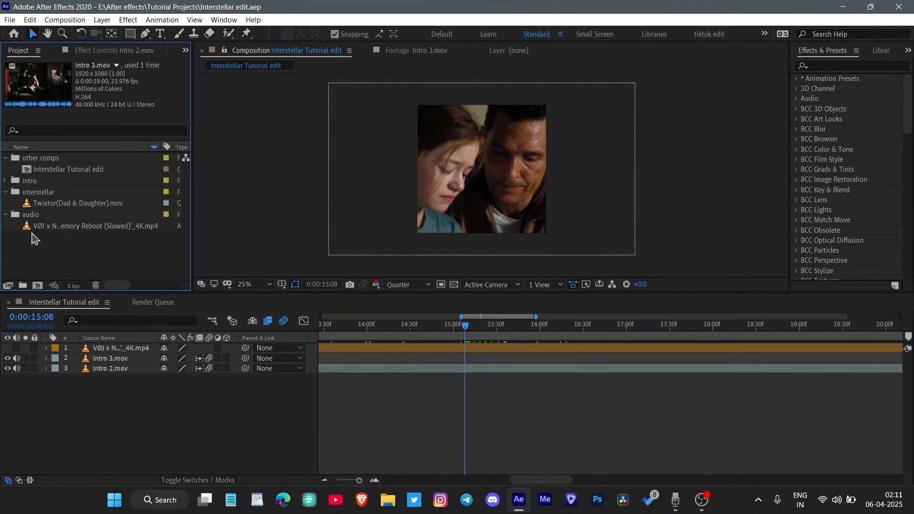
pyautogui.click(45, 206)
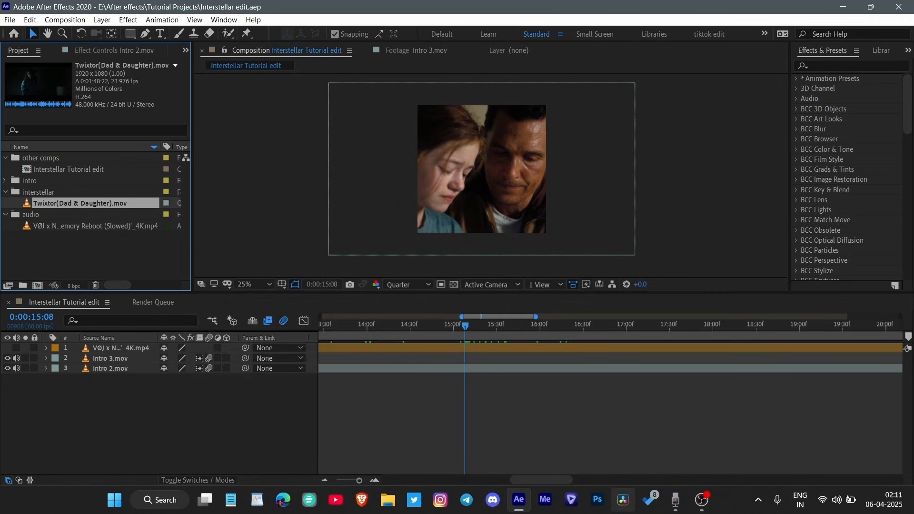
# - Switch to HandBrake and load Twixtor(Dad & Daughter) as the source from E:\All Twixtors\Interstellar\Twixtor
pyautogui.press('super')
pyautogui.write('ha')
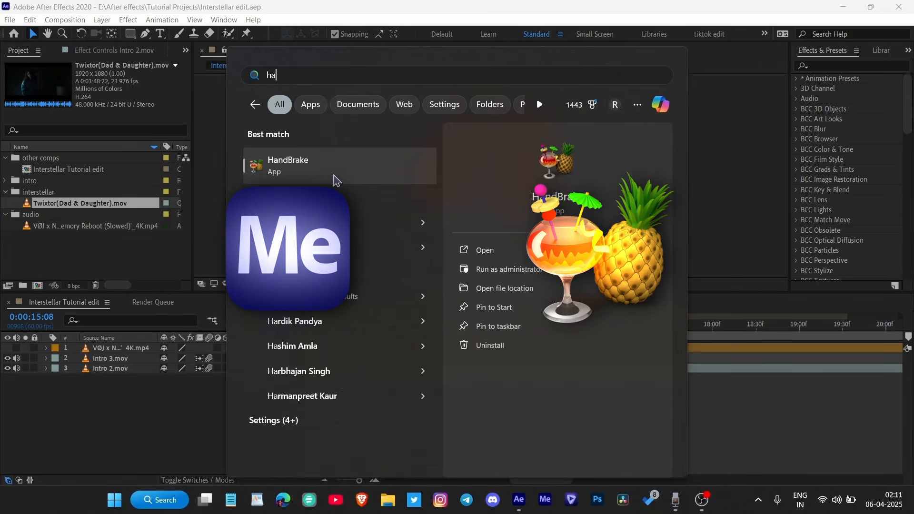
pyautogui.click(336, 179)
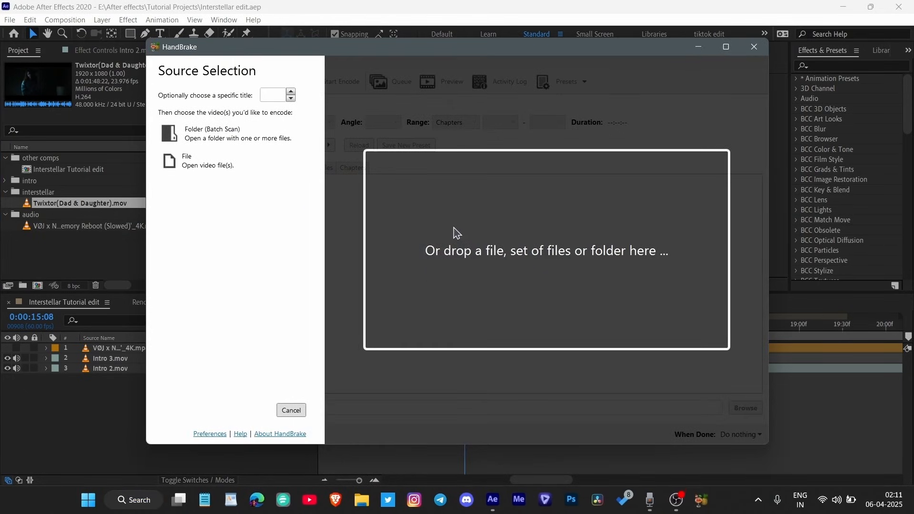
pyautogui.click(233, 163)
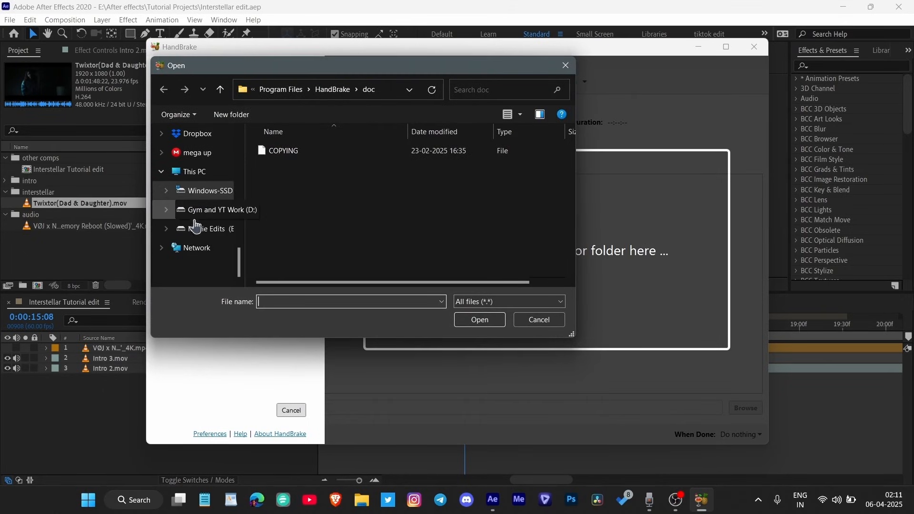
pyautogui.click(204, 238)
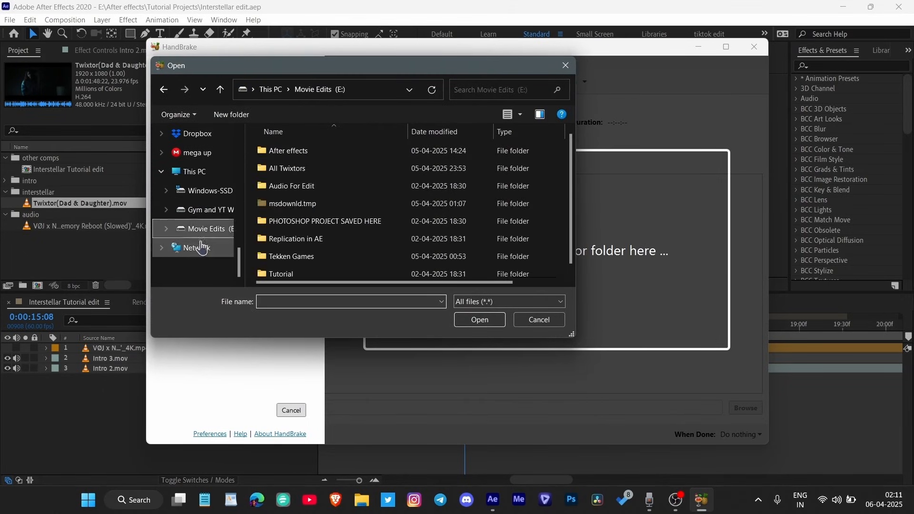
pyautogui.doubleClick(320, 170)
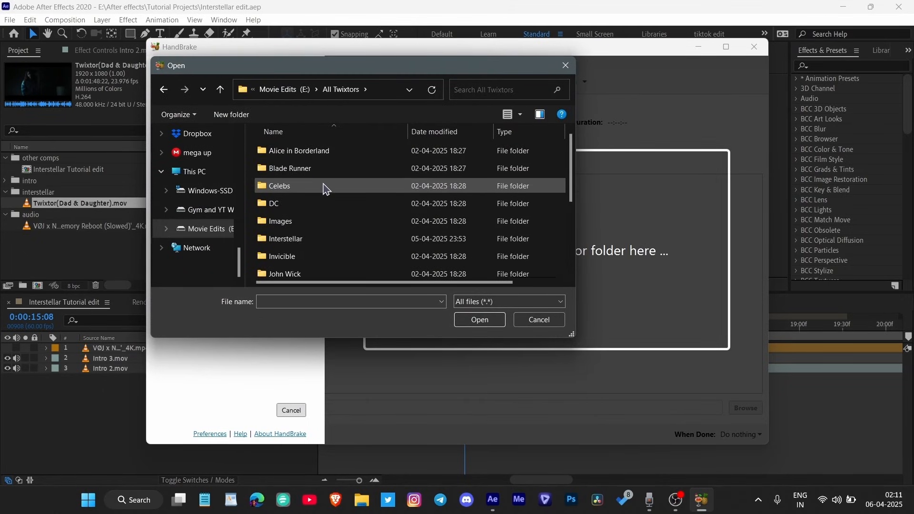
pyautogui.doubleClick(316, 238)
pyautogui.doubleClick(286, 204)
pyautogui.doubleClick(296, 197)
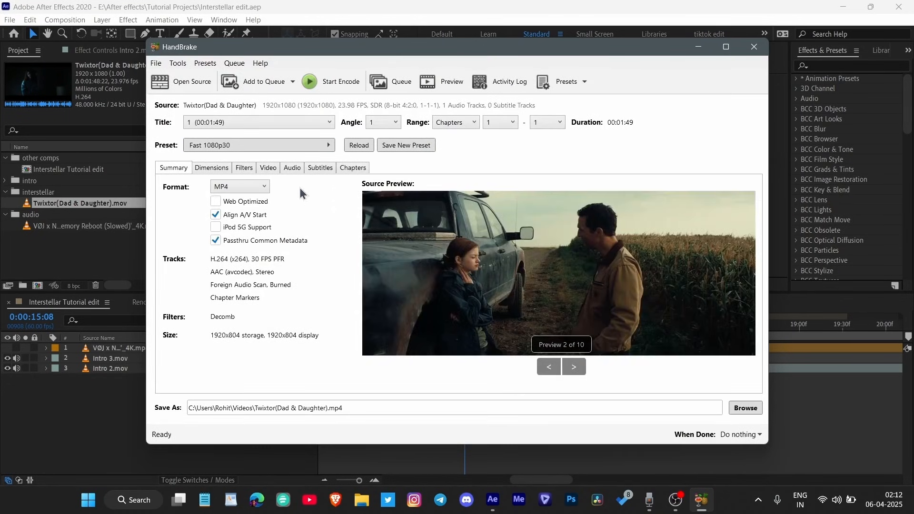
# - Choose the Fast 480p30 encoding preset for the Twixtor clip
pyautogui.click(267, 145)
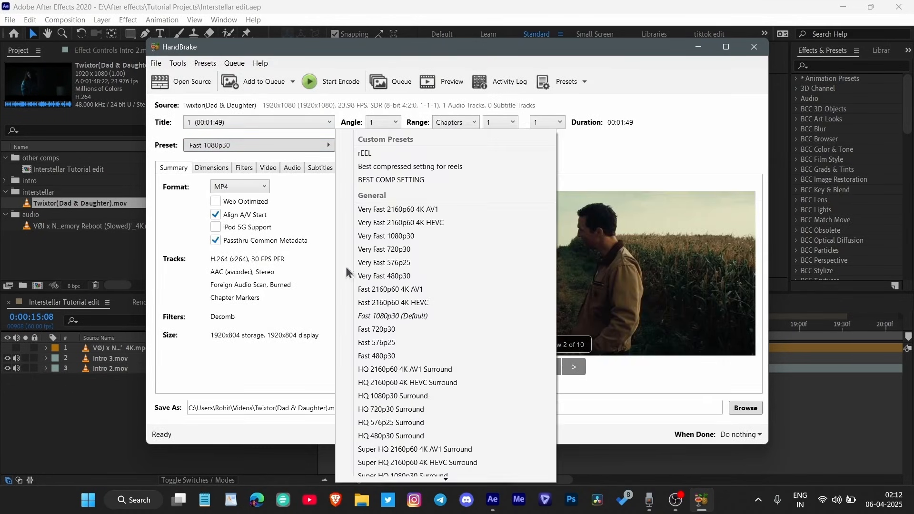
pyautogui.click(411, 359)
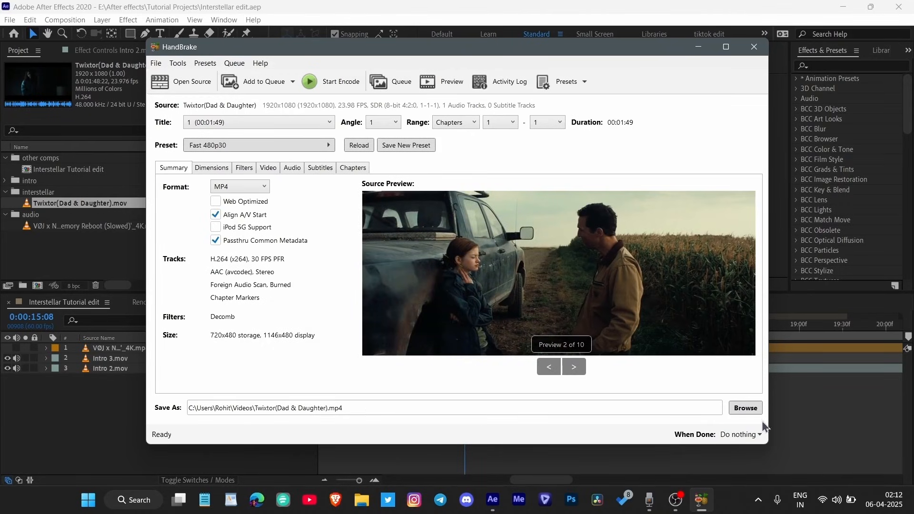
pyautogui.click(746, 408)
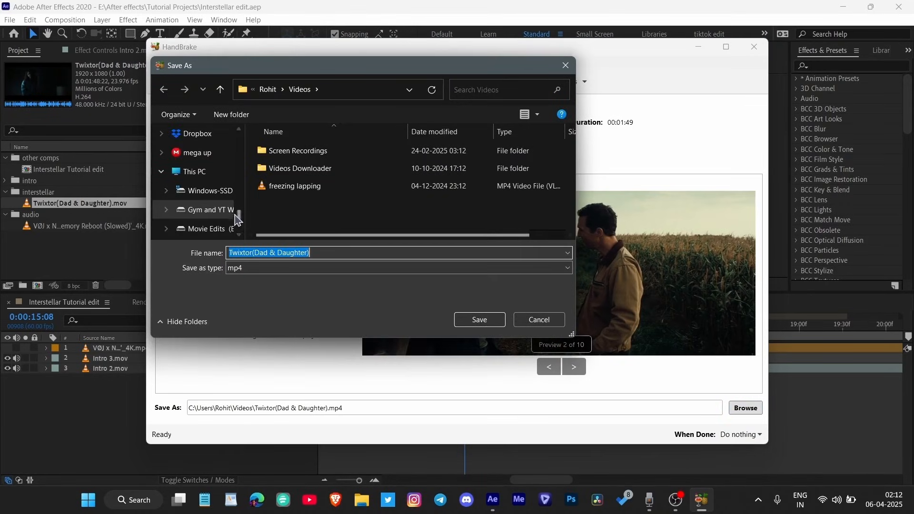
pyautogui.click(209, 227)
pyautogui.click(565, 65)
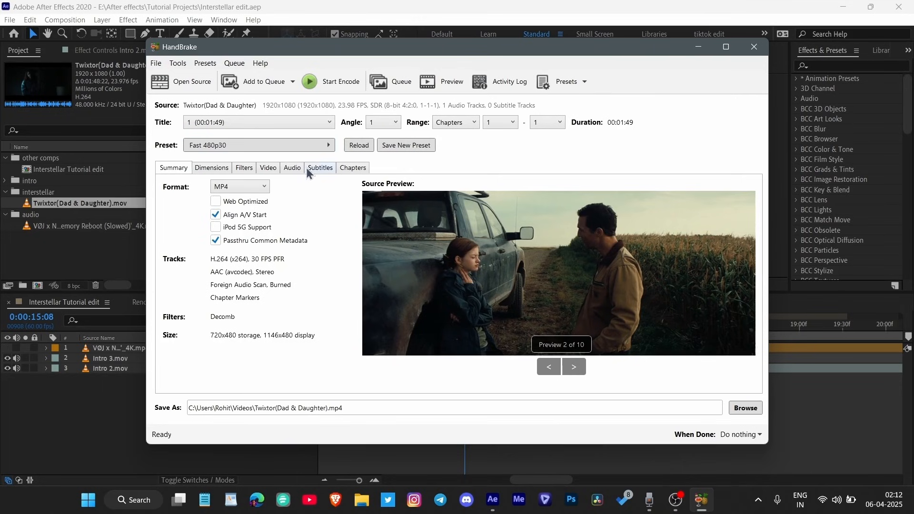
# - Look through the available General, Web and Devices presets and keep Fast 480p30 selected
pyautogui.click(287, 149)
pyautogui.scroll(-2, 431, 391)
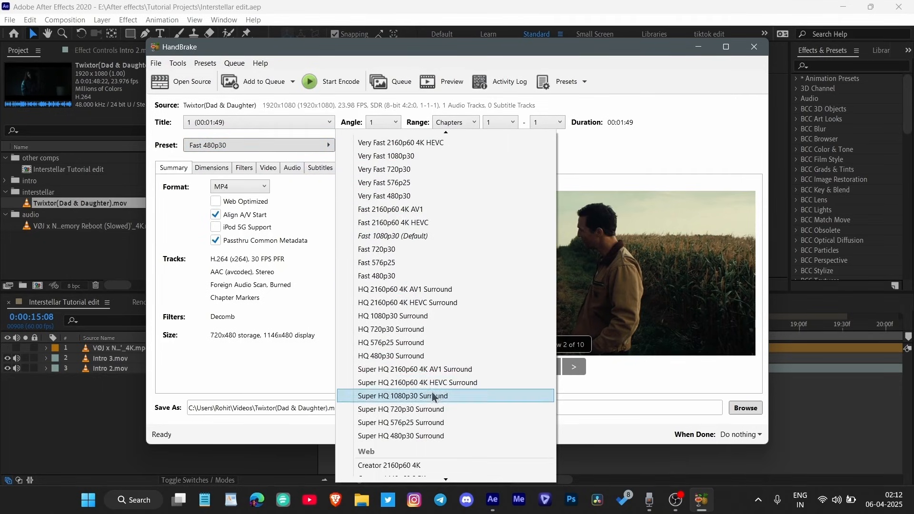
pyautogui.scroll(-5, 432, 393)
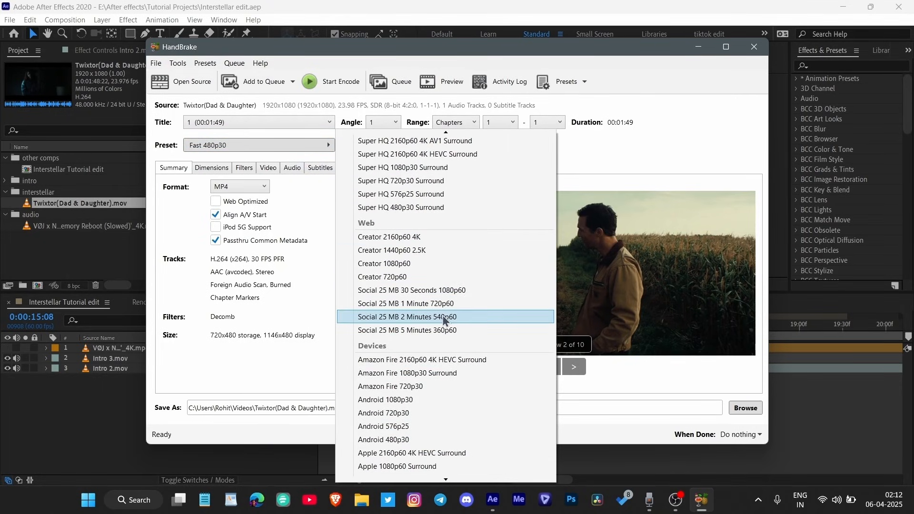
pyautogui.scroll(6, 443, 318)
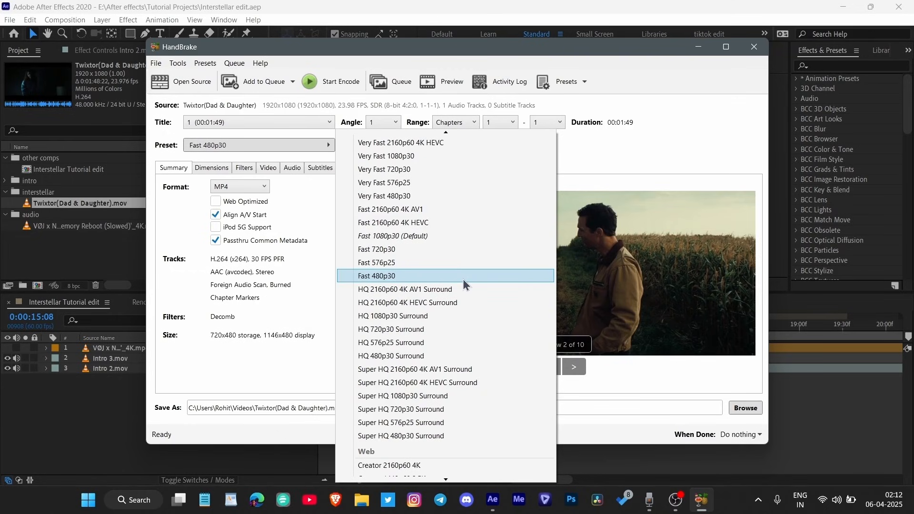
pyautogui.click(463, 277)
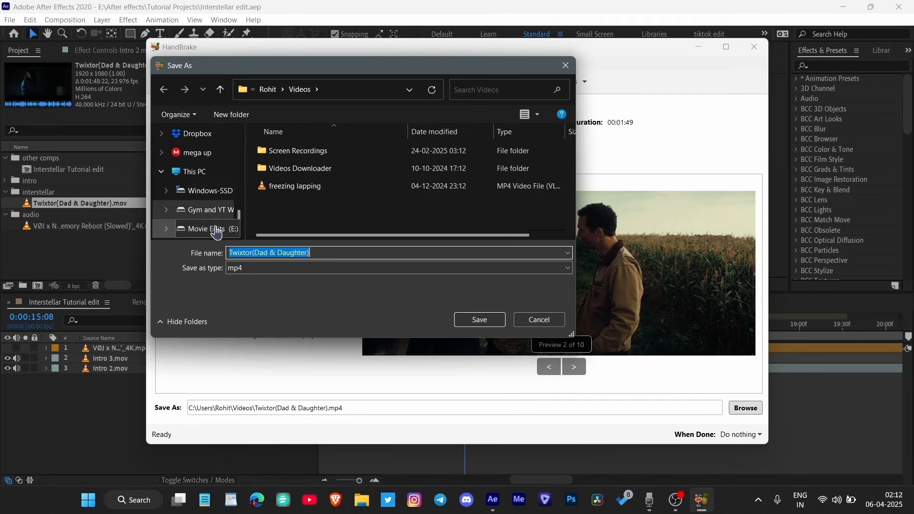
# - Browse to E:\All Twixtors\Interstellar\Twixtor as the destination for the encoded file
pyautogui.click(216, 230)
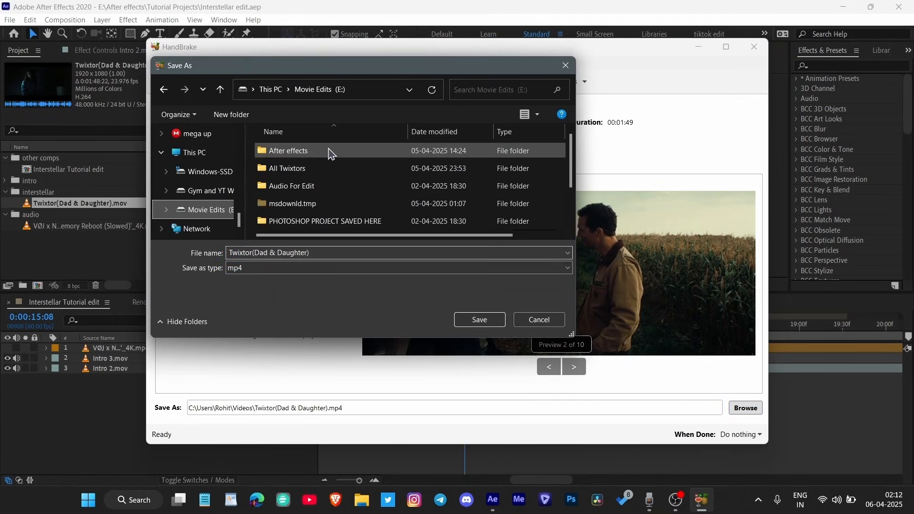
pyautogui.doubleClick(310, 172)
pyautogui.click(306, 190)
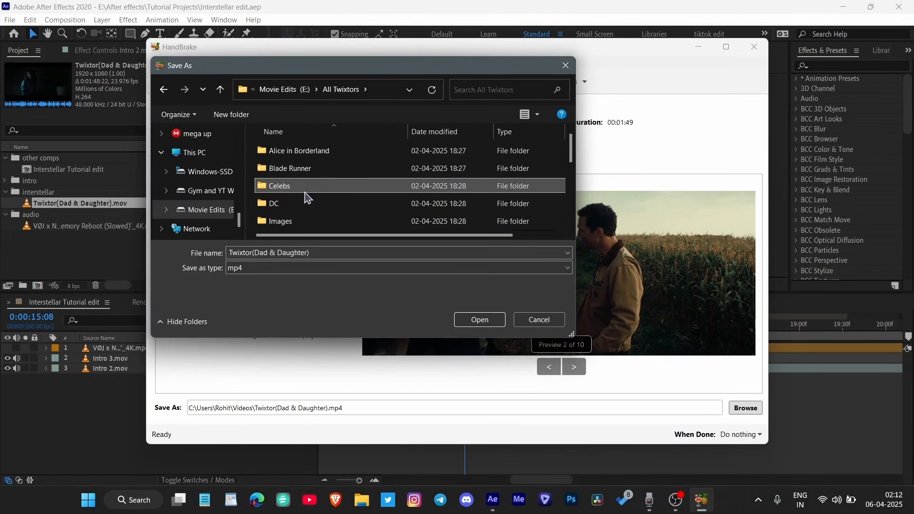
pyautogui.click(318, 203)
pyautogui.scroll(-1, 318, 203)
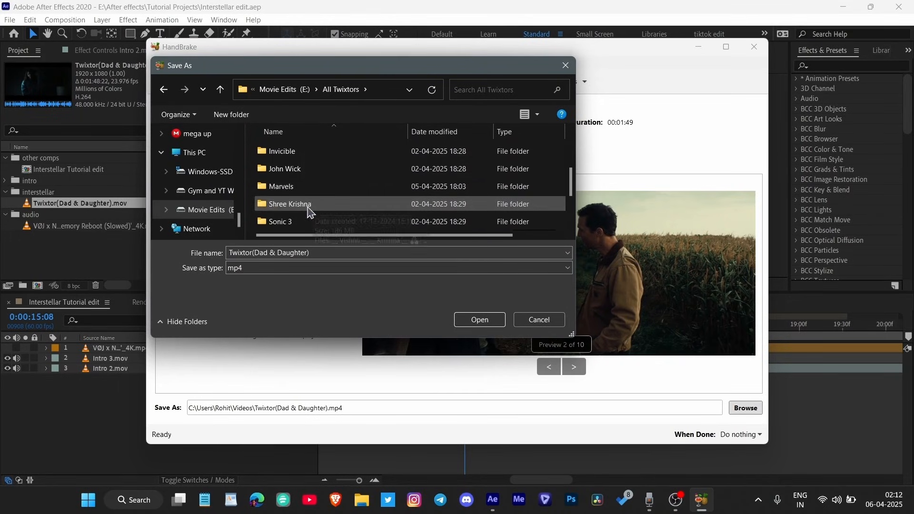
pyautogui.click(315, 185)
pyautogui.doubleClick(315, 185)
pyautogui.click(316, 201)
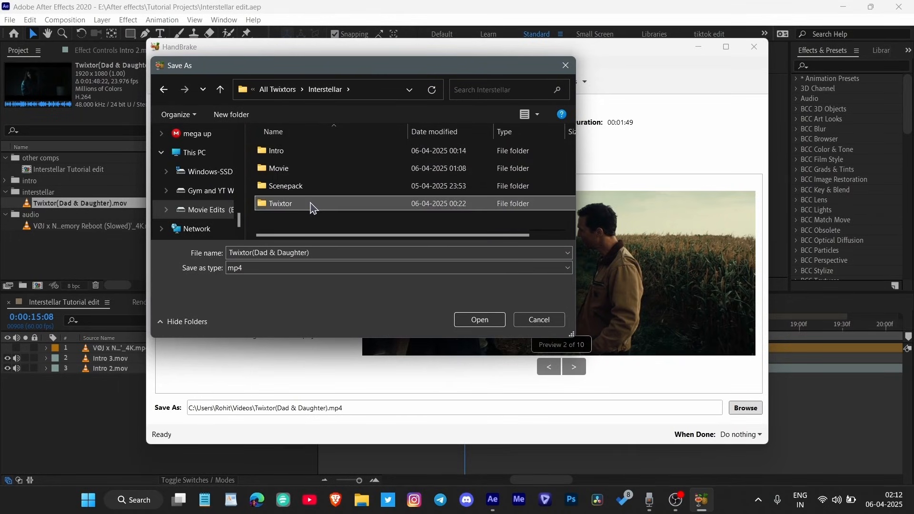
pyautogui.doubleClick(316, 201)
# - Create a folder named Proxy there and set it as the output location for Twixtor(Dad & Daughter).mp4
pyautogui.hotkey('ctrl', 'shift', 'n')
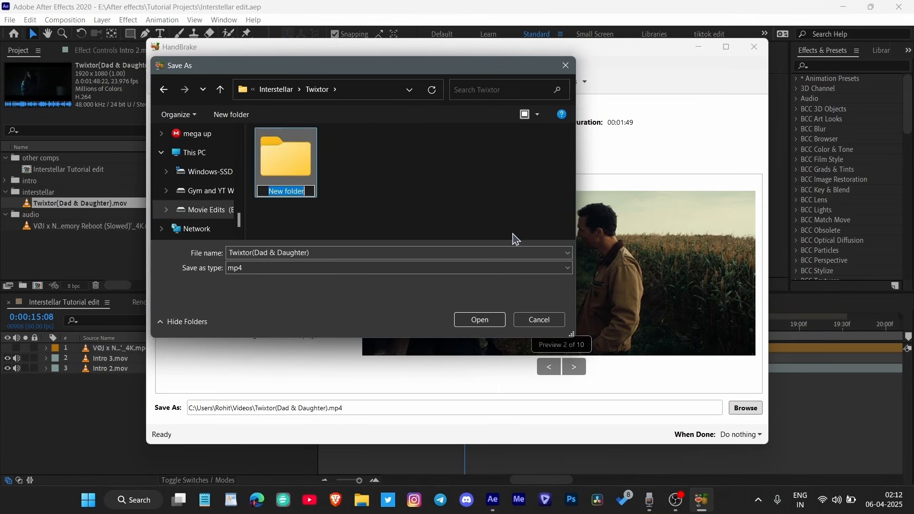
pyautogui.write('Proxy')
pyautogui.press('Return')
pyautogui.press('Return')
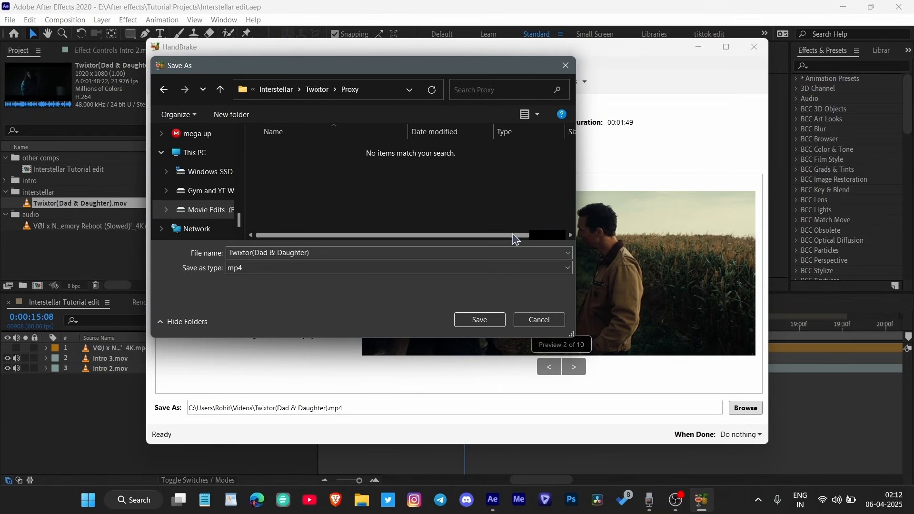
pyautogui.press('Return')
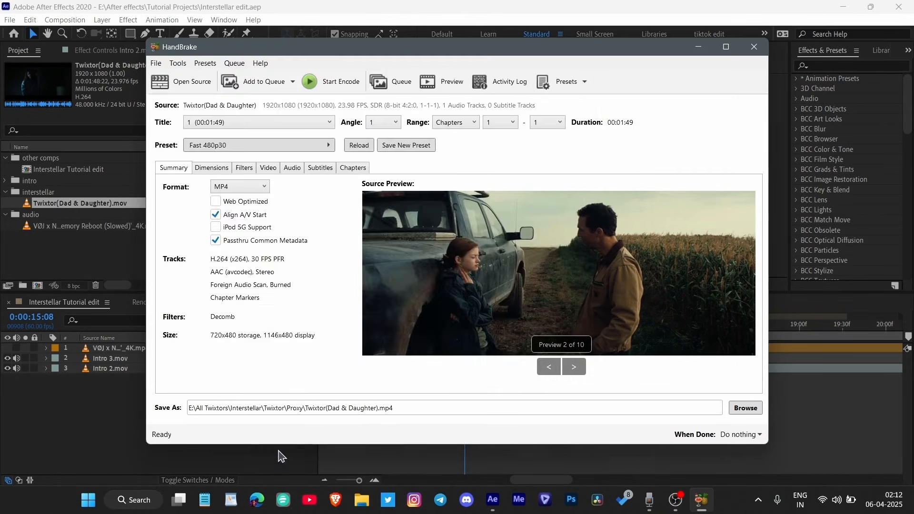
# - Encode the Twixtor clip to the Proxy folder, close HandBrake and return to After Effects
pyautogui.click(328, 83)
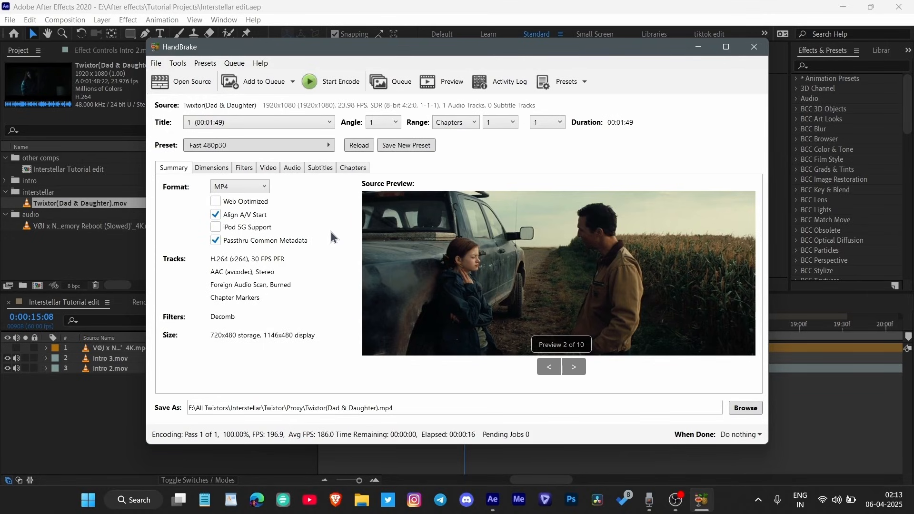
pyautogui.hotkey('alt', 'F4')
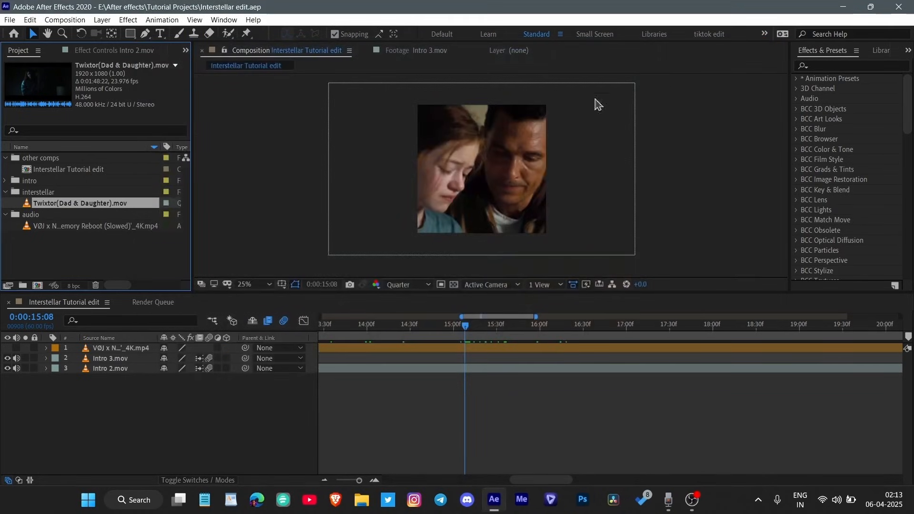
# - Start setting a proxy file for Twixtor(Dad & Daughter).mov and browse to the Movie Edits (E:) drive
pyautogui.rightClick(58, 205)
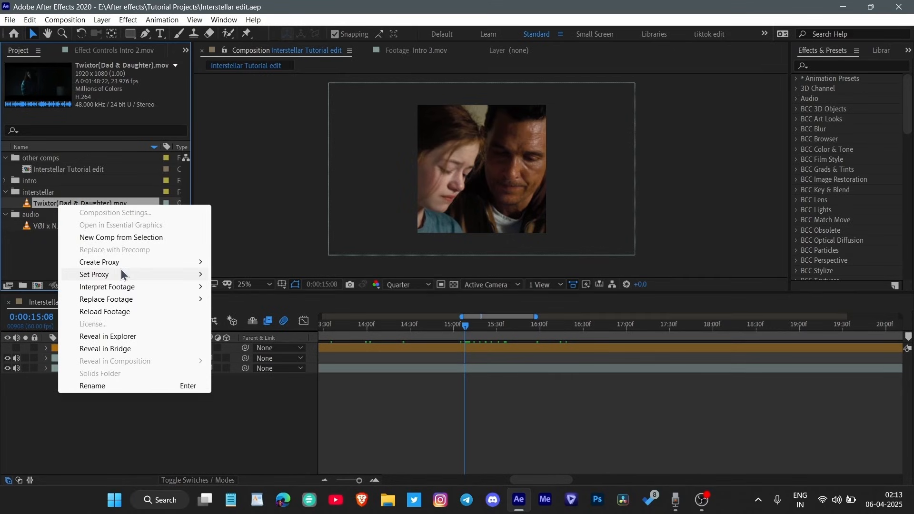
pyautogui.rightClick(39, 203)
pyautogui.moveTo(80, 275)
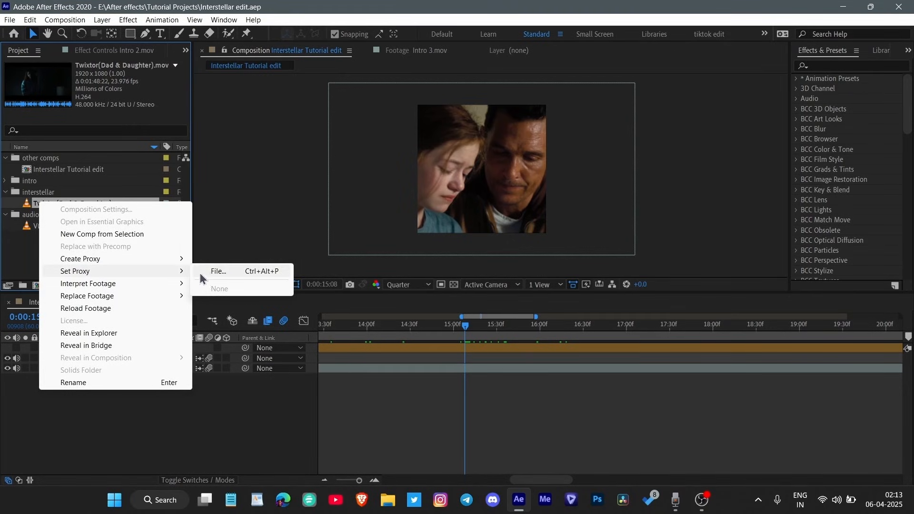
pyautogui.click(201, 272)
pyautogui.scroll(-5, 59, 210)
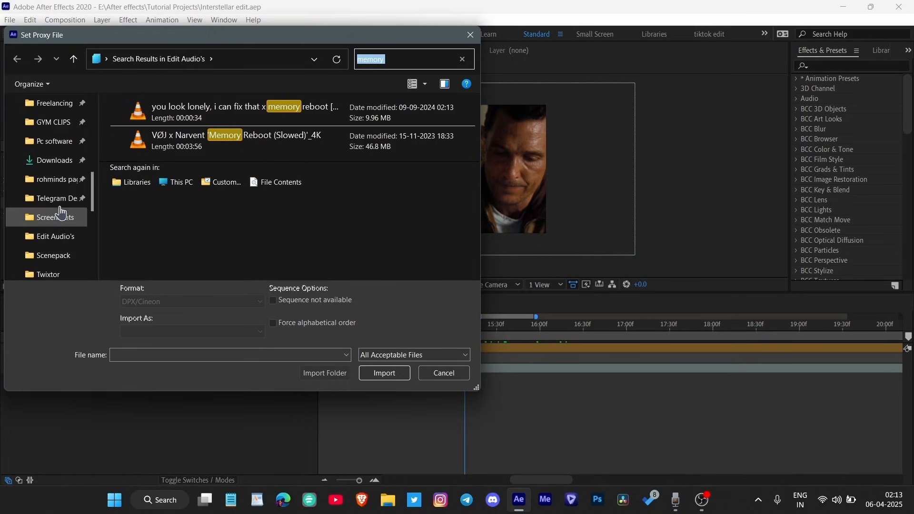
pyautogui.click(60, 217)
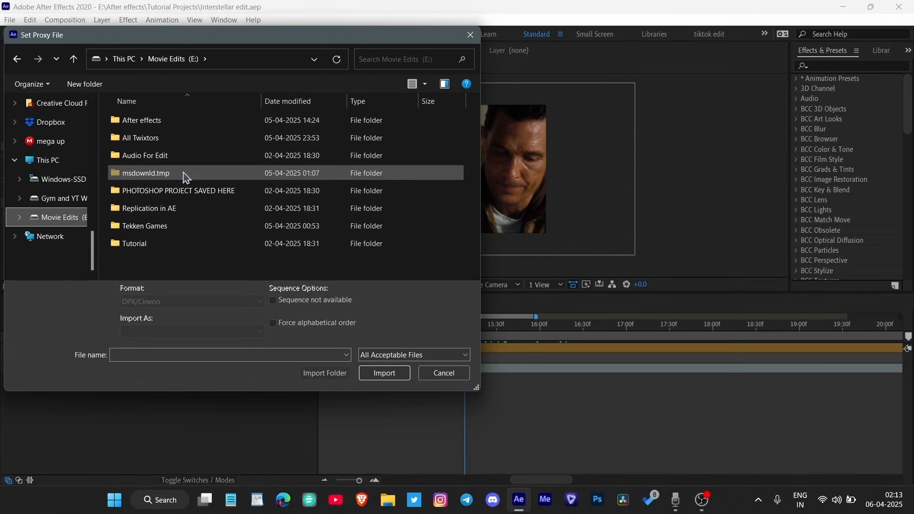
# - Set the Twixtor(Dad & Daughter) encode in All Twixtors\Interstellar\Twixtor\Proxy as the footage's proxy, and toggle the proxy off and on
pyautogui.doubleClick(184, 138)
pyautogui.press('i')
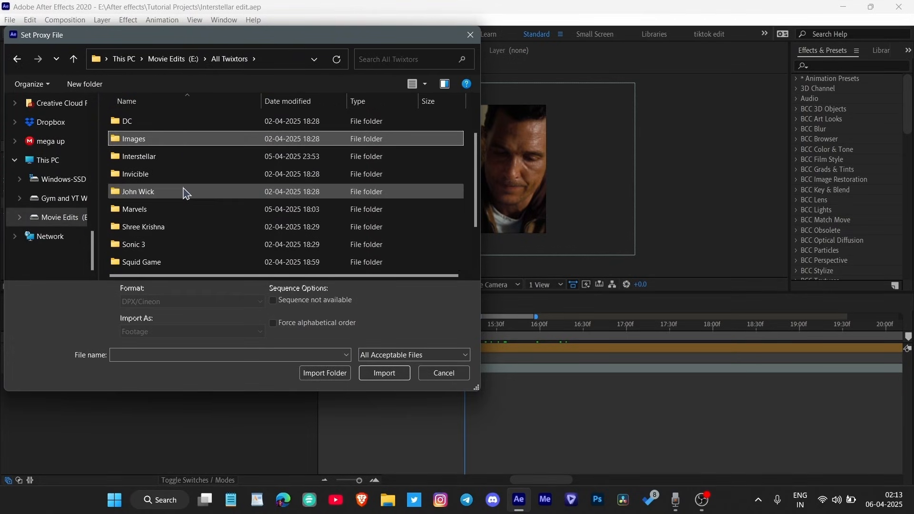
pyautogui.doubleClick(183, 157)
pyautogui.click(158, 172)
pyautogui.doubleClick(159, 177)
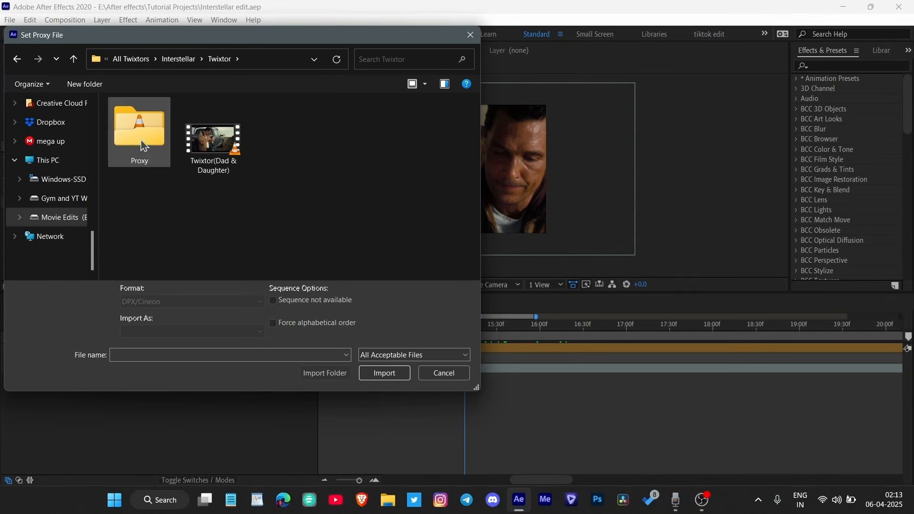
pyautogui.doubleClick(159, 167)
pyautogui.doubleClick(131, 156)
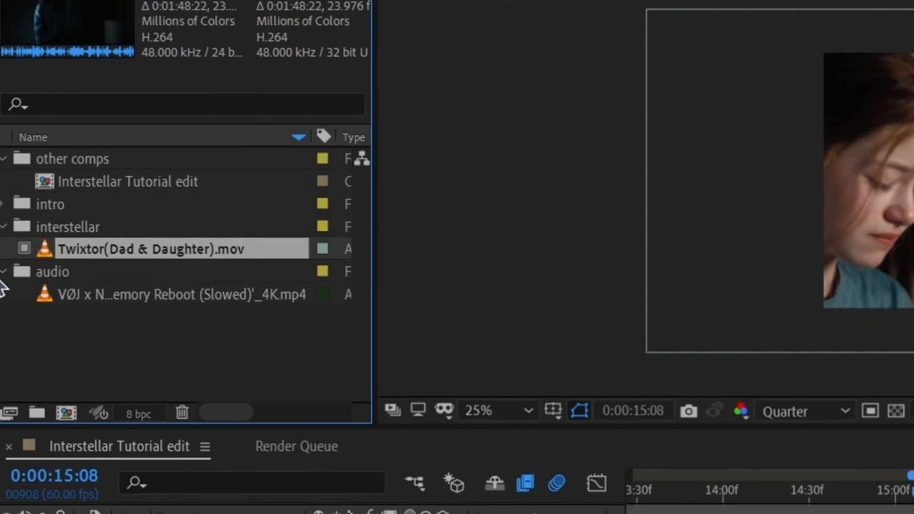
pyautogui.click(21, 249)
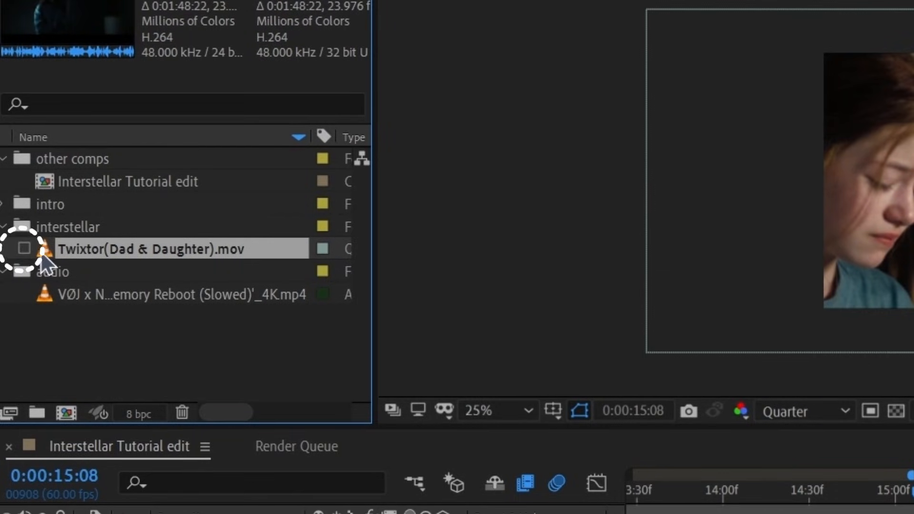
pyautogui.click(23, 248)
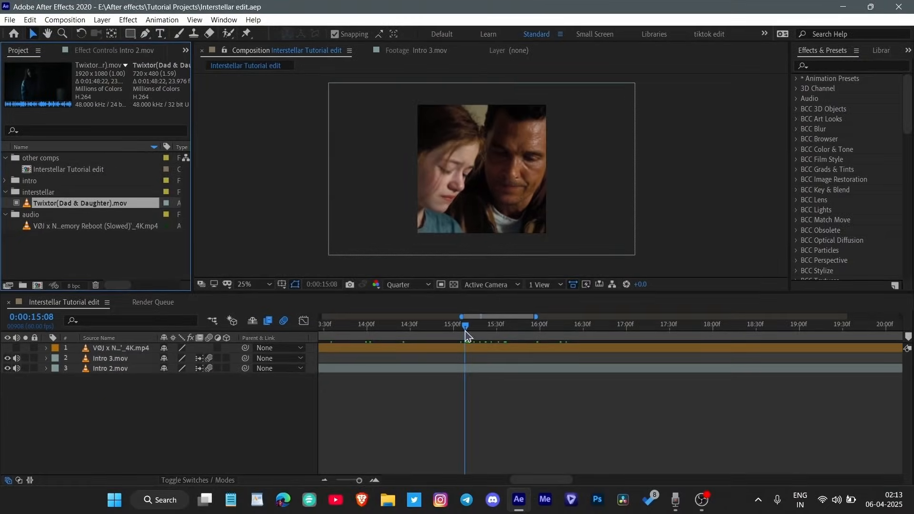
# - Scrub through Intro 2.mov from near its beginning to 0:00:13:35 to locate the first scene change
pyautogui.moveTo(465, 330); pyautogui.dragTo(318, 343)
pyautogui.scroll(-5, 440, 420)
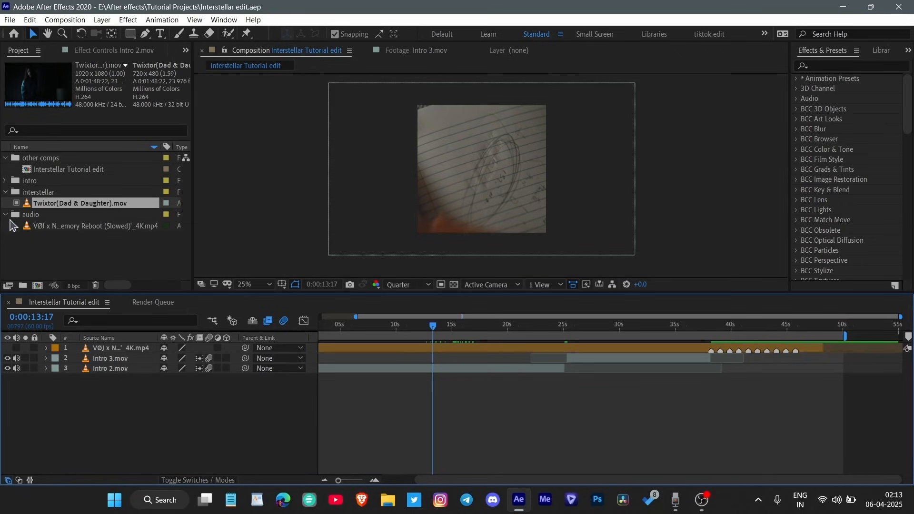
pyautogui.click(5, 182)
pyautogui.click(6, 185)
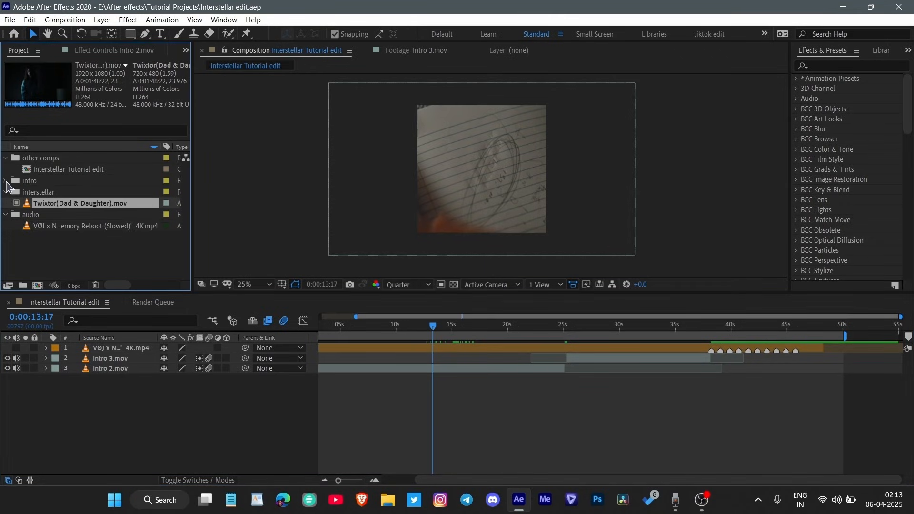
pyautogui.moveTo(440, 329); pyautogui.dragTo(372, 338)
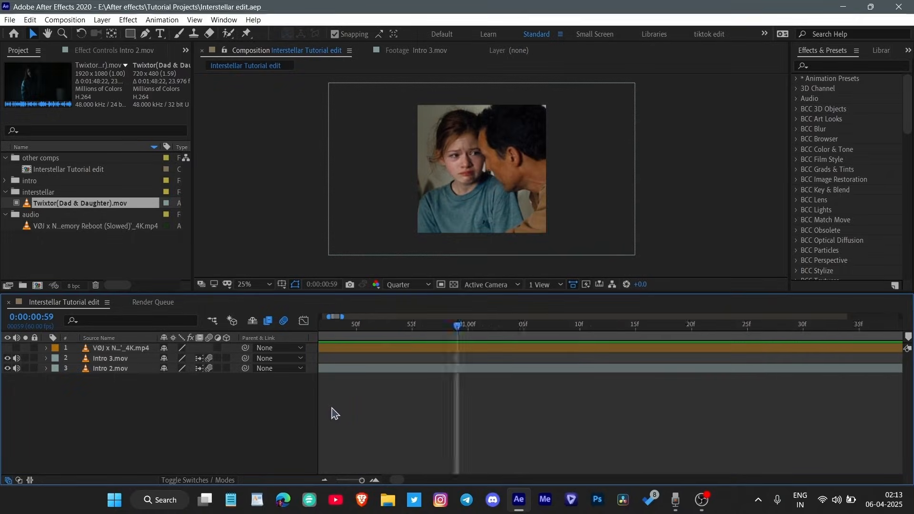
pyautogui.scroll(5, 381, 418)
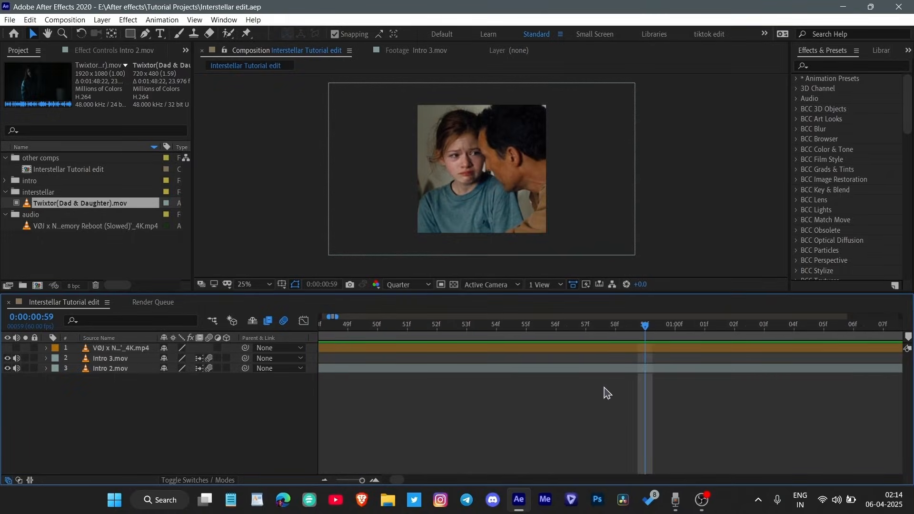
pyautogui.hscroll(3, 604, 387)
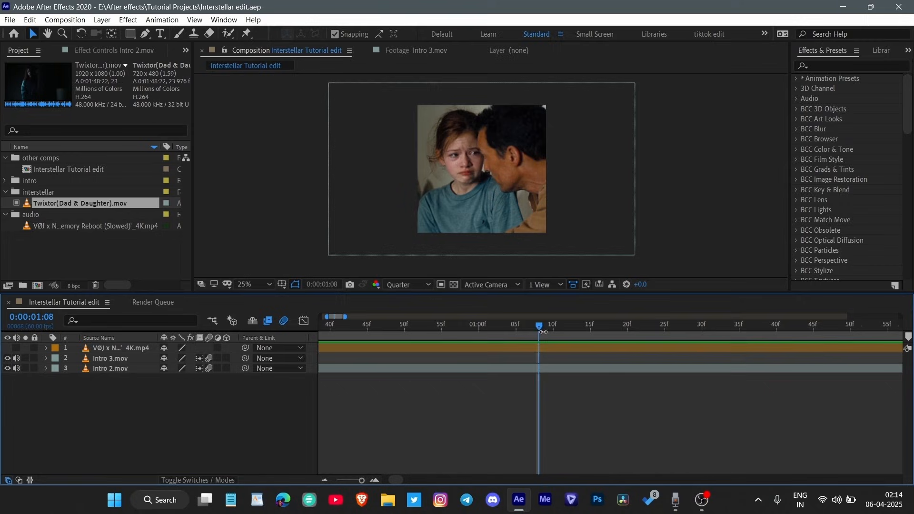
pyautogui.moveTo(543, 331); pyautogui.dragTo(695, 333)
pyautogui.scroll(-5, 625, 388)
pyautogui.moveTo(473, 328); pyautogui.dragTo(765, 357)
pyautogui.scroll(-5, 480, 421)
pyautogui.moveTo(356, 331); pyautogui.dragTo(601, 377)
pyautogui.scroll(3, 617, 395)
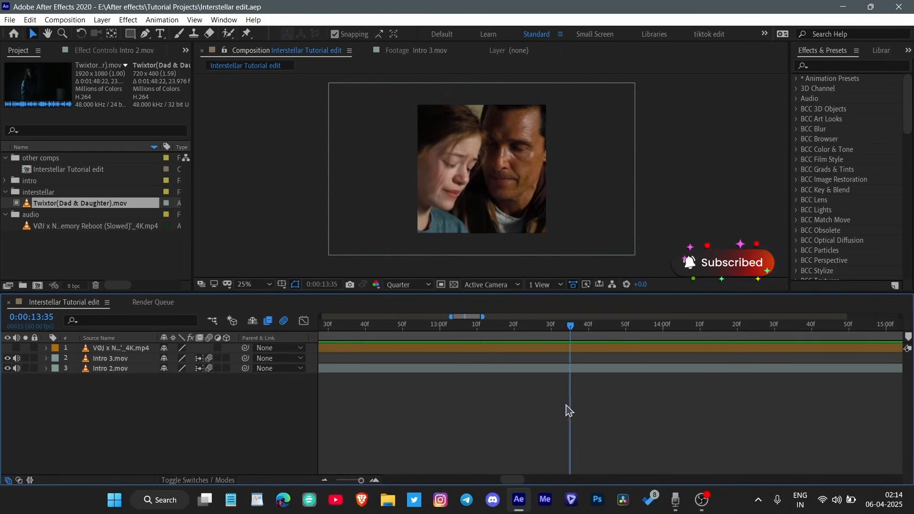
pyautogui.scroll(5, 578, 412)
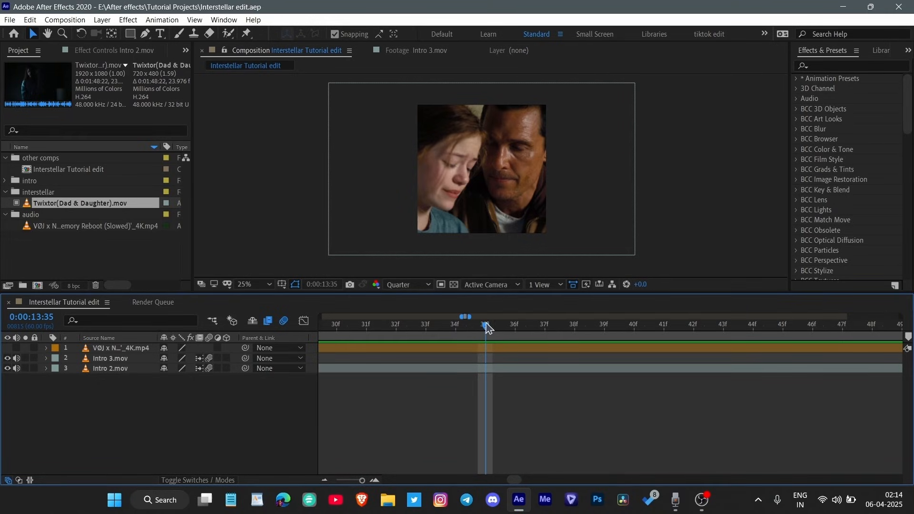
# - Split the Intro 2.mov layer at the scene change at 0:00:13:31
pyautogui.moveTo(487, 327); pyautogui.dragTo(380, 346)
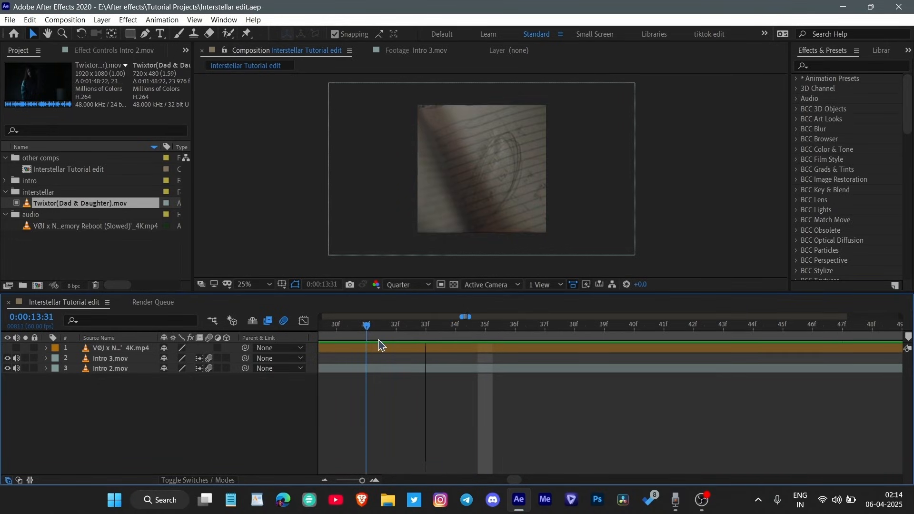
pyautogui.click(377, 369)
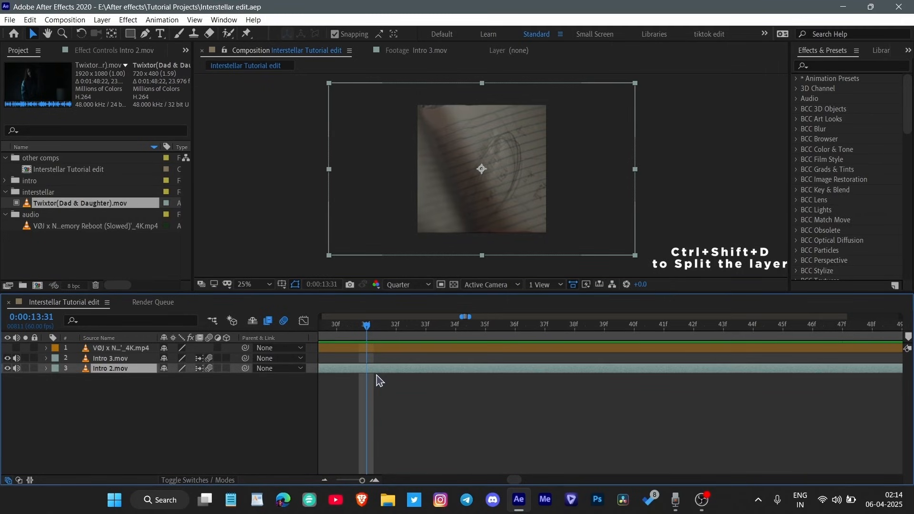
pyautogui.hotkey('ctrl', 'shift', 'd')
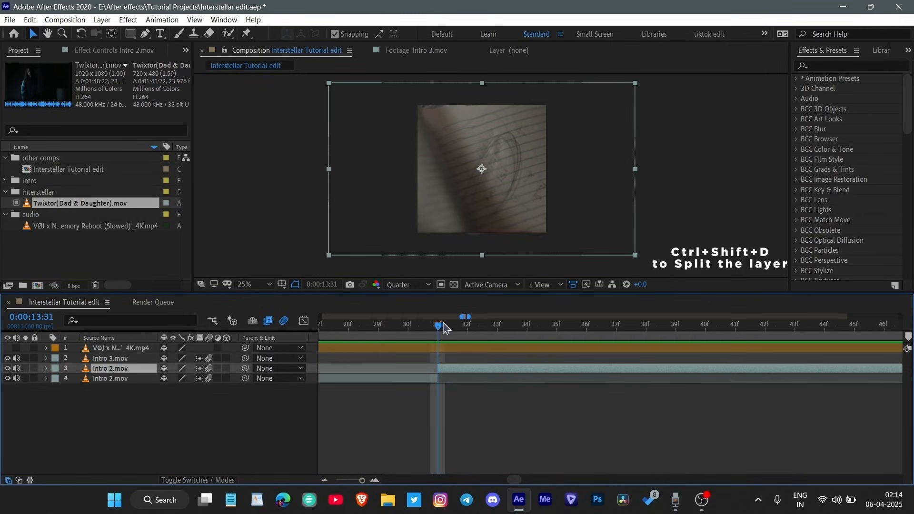
# - Cut out the Intro 2.mov section from 0:00:13:31 to 0:00:13:35 and move the remaining clip back to close the gap
pyautogui.moveTo(443, 328); pyautogui.dragTo(573, 340)
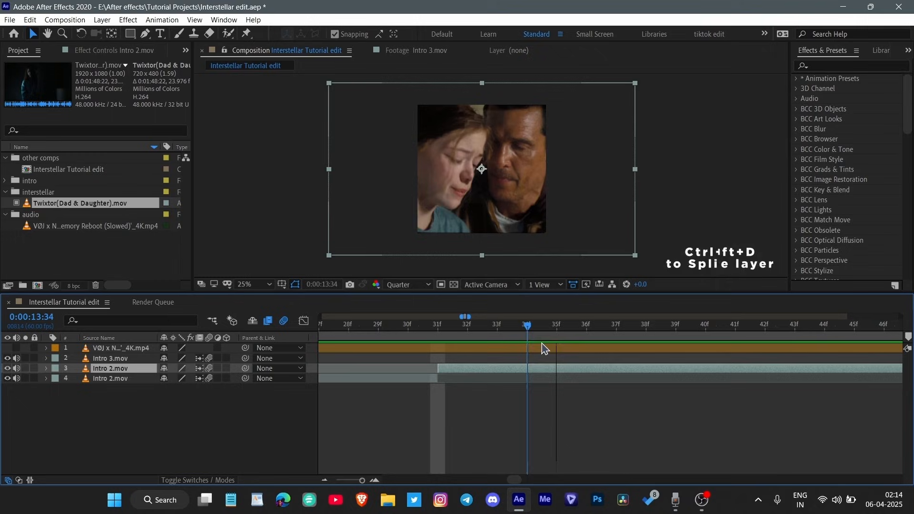
pyautogui.hotkey('ctrl', 'shift', 'd')
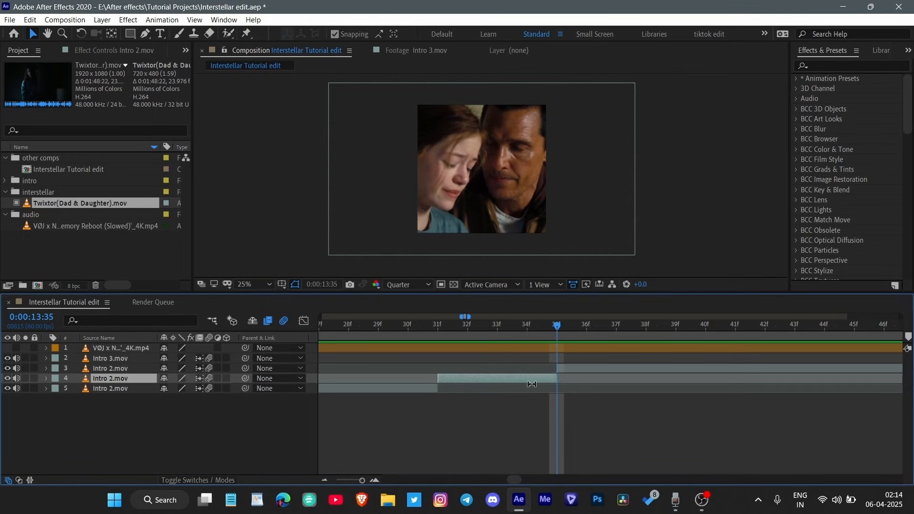
pyautogui.press('Delete')
pyautogui.moveTo(579, 371); pyautogui.dragTo(474, 398)
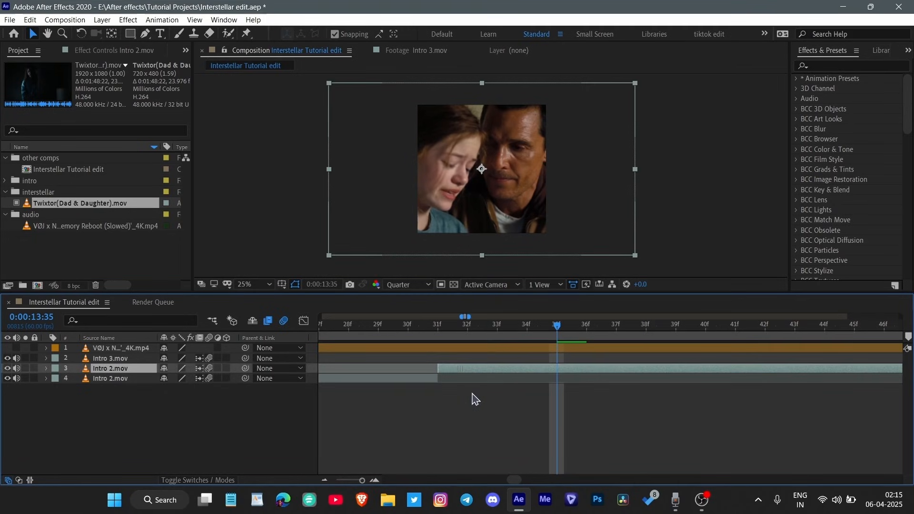
# - Preview the join at 0:00:13:31 and scan further along Intro 2.mov for the next scene change
pyautogui.moveTo(557, 326); pyautogui.dragTo(408, 328)
pyautogui.press('space')
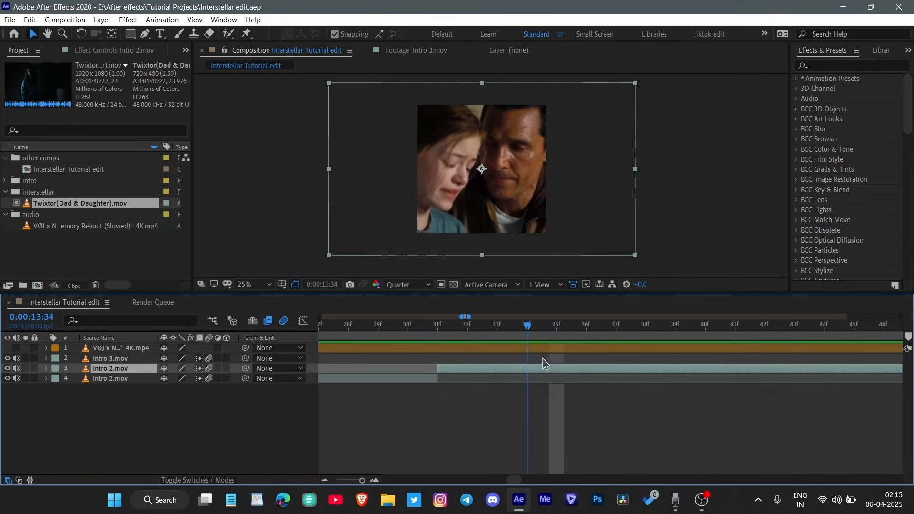
pyautogui.press('-')
pyautogui.press('-')
pyautogui.press('-')
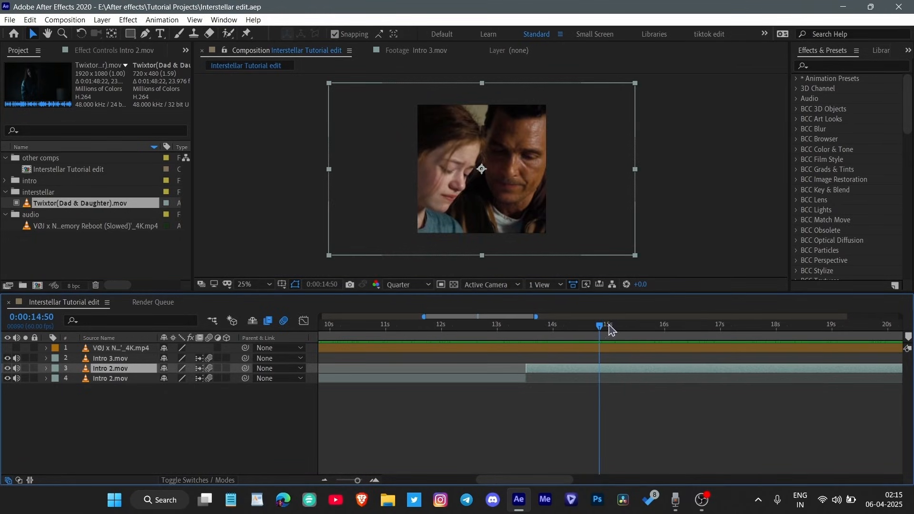
pyautogui.moveTo(752, 331); pyautogui.dragTo(720, 349)
pyautogui.press(';')
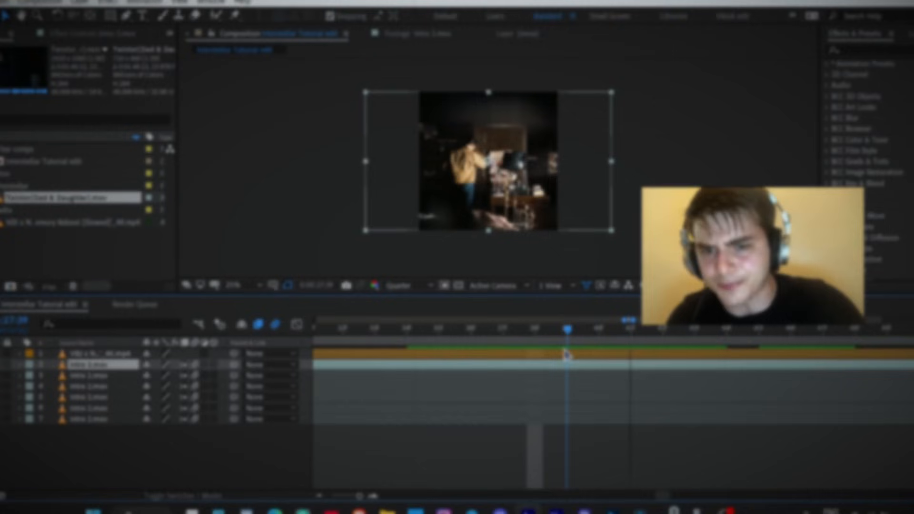
# - Align the music's first beat marker with the end of the last Intro 3.mov clip and save the project
pyautogui.moveTo(565, 352); pyautogui.dragTo(670, 351)
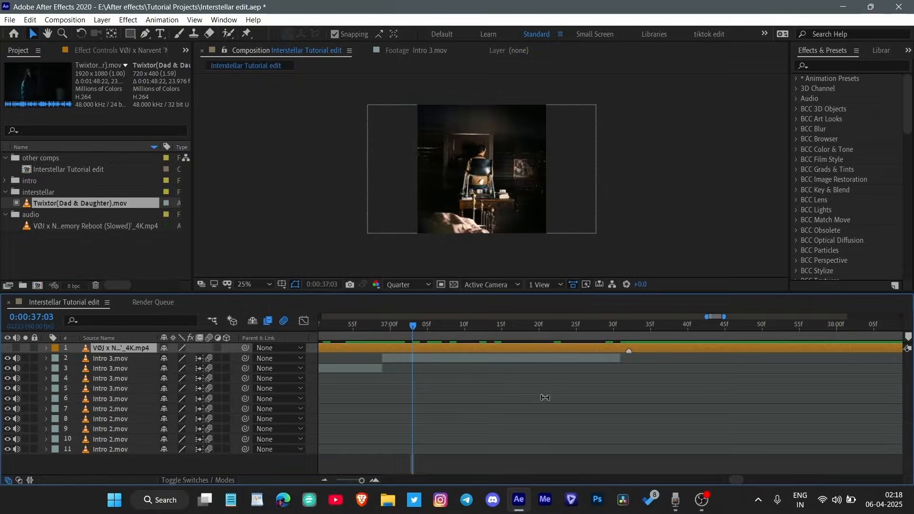
pyautogui.hotkey('ctrl', 's')
pyautogui.moveTo(459, 327); pyautogui.dragTo(554, 345)
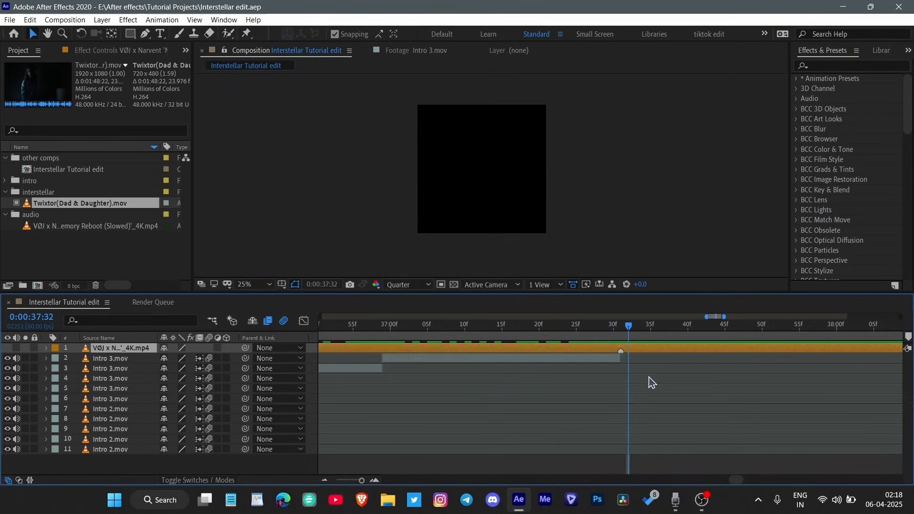
pyautogui.press('-')
# - Return to 0:00:00:00 with all the split intro clips in view and show the Proportional Grid over the composition
pyautogui.moveTo(642, 325); pyautogui.dragTo(577, 362)
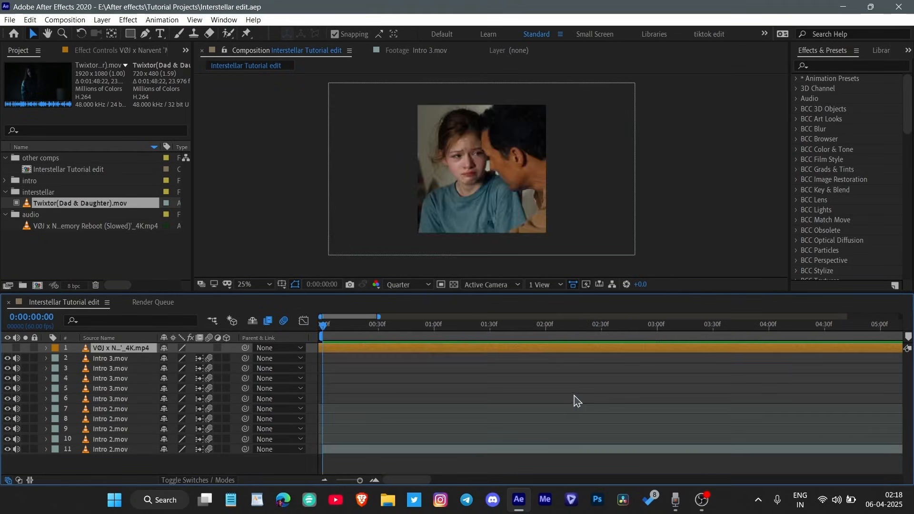
pyautogui.click(457, 415)
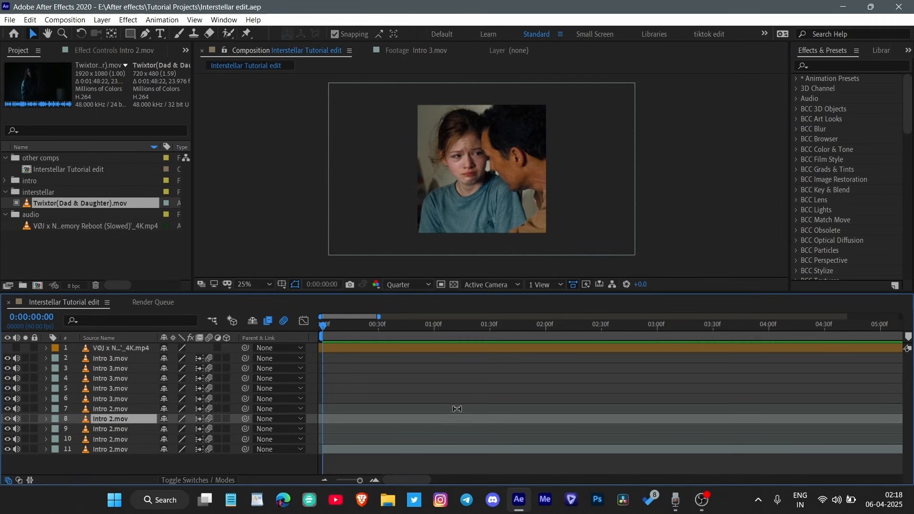
pyautogui.press('-')
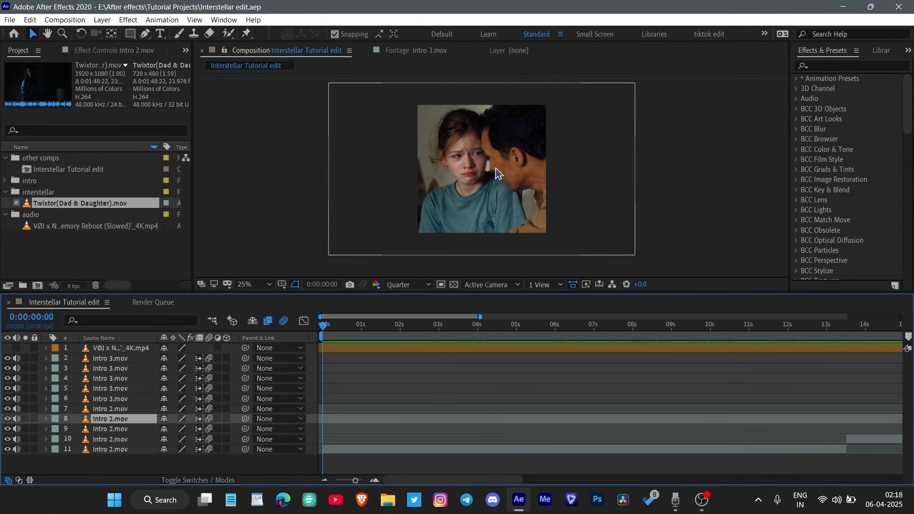
pyautogui.press('-')
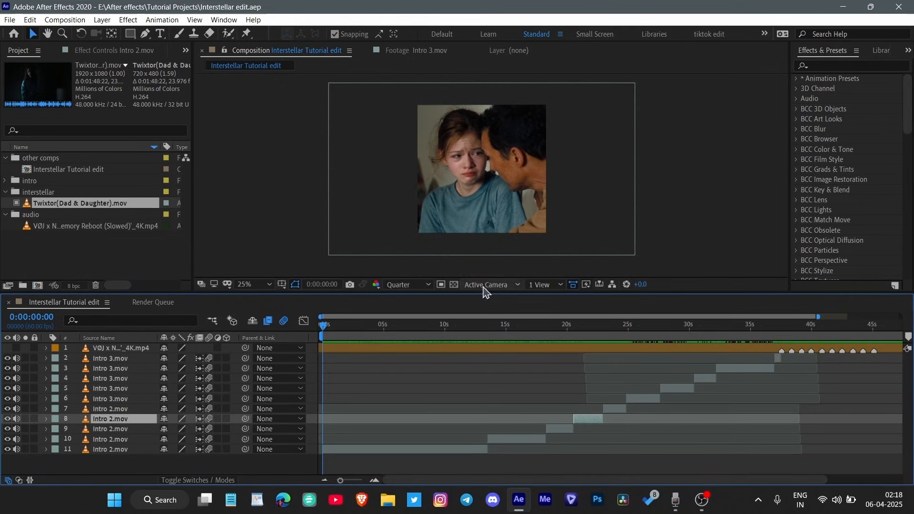
pyautogui.click(295, 284)
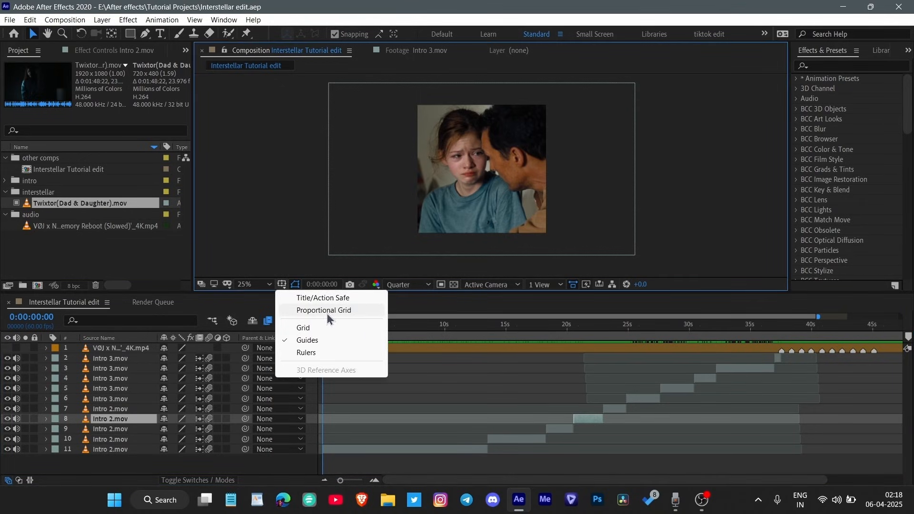
pyautogui.click(326, 313)
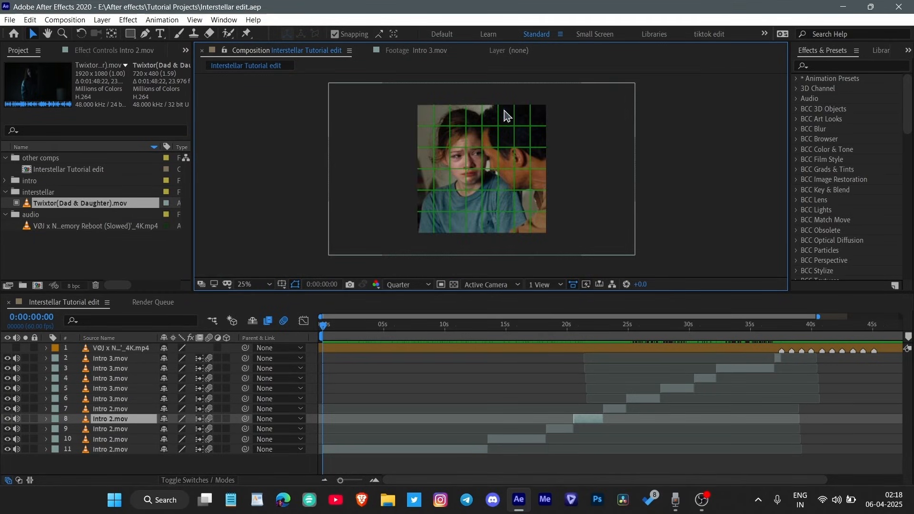
# - Set the opening Intro 2.mov clip's Position to 638, 540 and split off the short scene at its end
pyautogui.moveTo(353, 334); pyautogui.dragTo(417, 451)
pyautogui.click(416, 452)
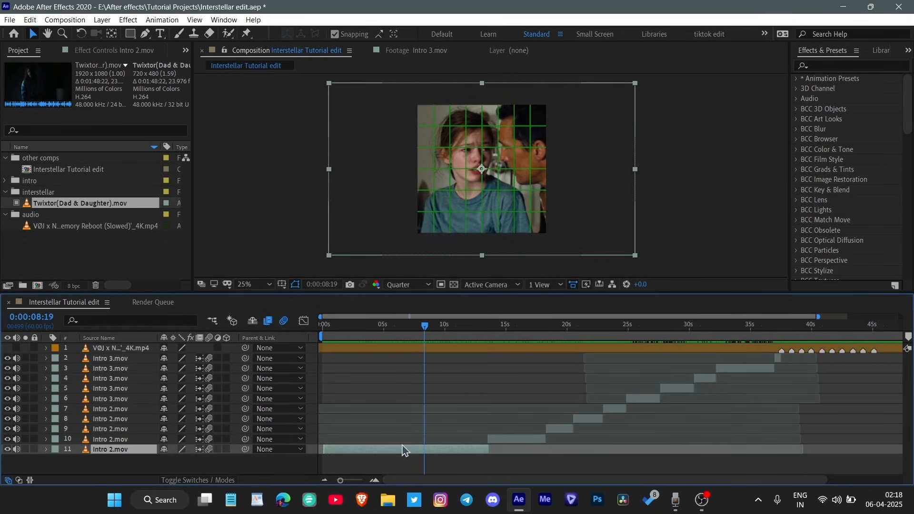
pyautogui.moveTo(174, 460); pyautogui.dragTo(228, 459)
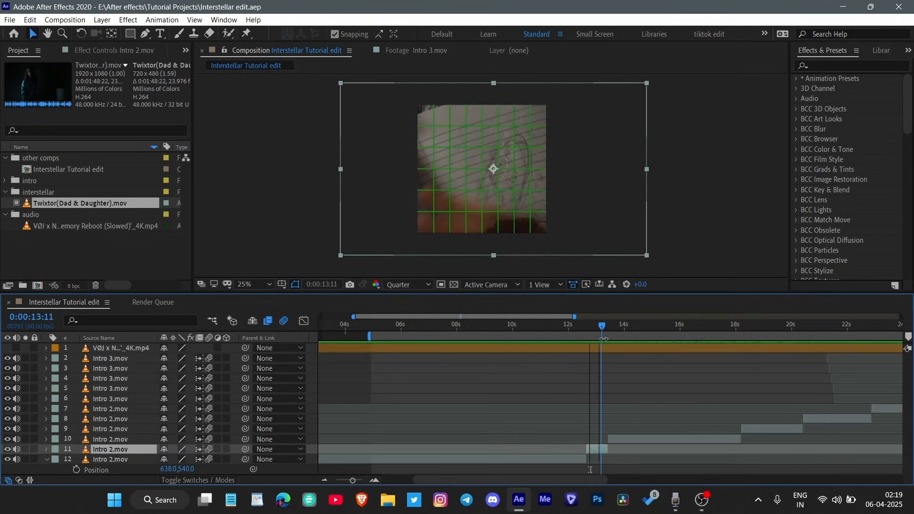
# - Reframe the short Intro 2.mov clip at 0:00:13:11 by setting its Position to 433, 540
pyautogui.press('p')
pyautogui.moveTo(168, 459); pyautogui.dragTo(25, 436)
pyautogui.press('space')
# - Set the Position of the Intro 2.mov clip at 0:00:14:06 to 782, 540, save the project and collapse the layer properties
pyautogui.click(632, 440)
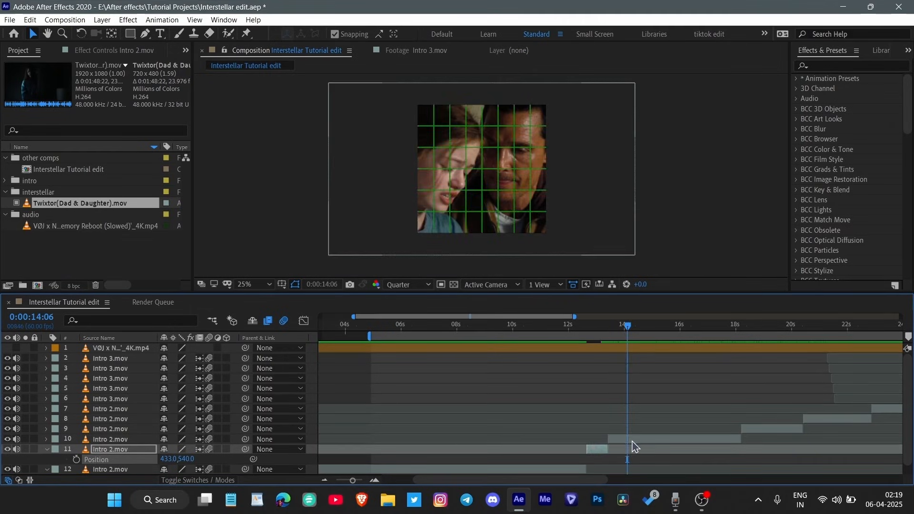
pyautogui.press('p')
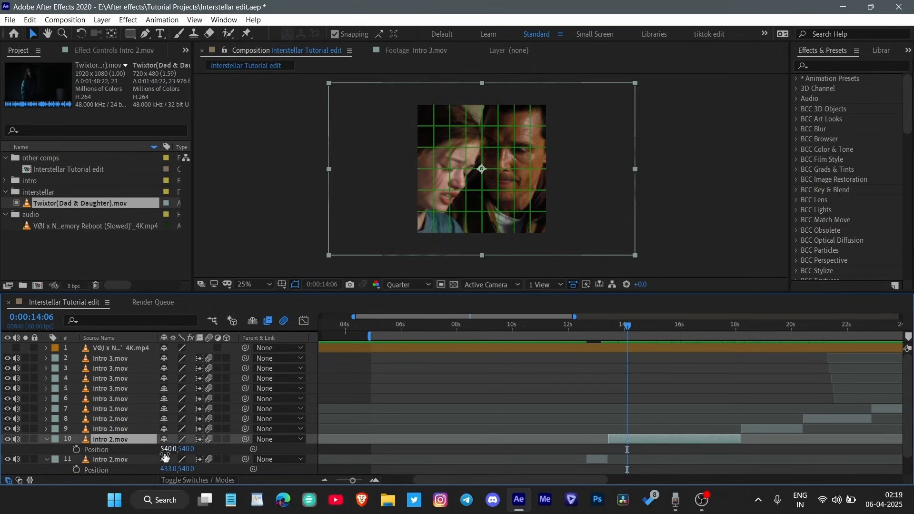
pyautogui.moveTo(166, 450); pyautogui.dragTo(309, 449)
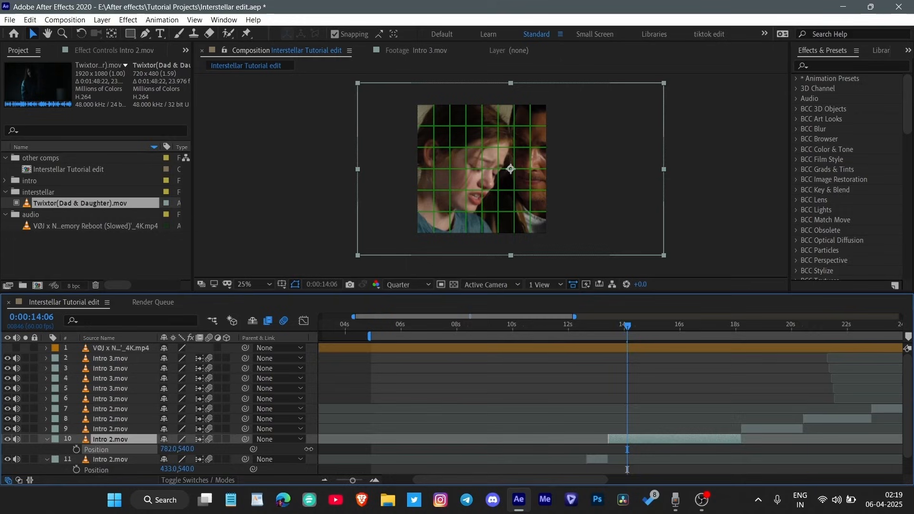
pyautogui.hscroll(3, 638, 404)
pyautogui.press('p')
pyautogui.hotkey('ctrl', 's')
pyautogui.click(612, 408)
pyautogui.click(615, 397)
pyautogui.press('u')
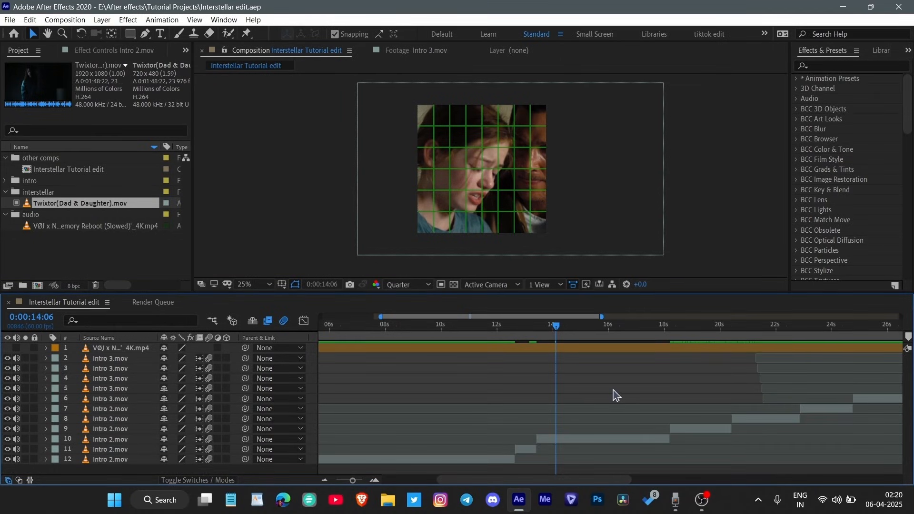
# - Set the Position of the Intro 2.mov clip starting at 0:00:18:14 to 620, 540 and save the project
pyautogui.press('space')
pyautogui.hscroll(2, 608, 412)
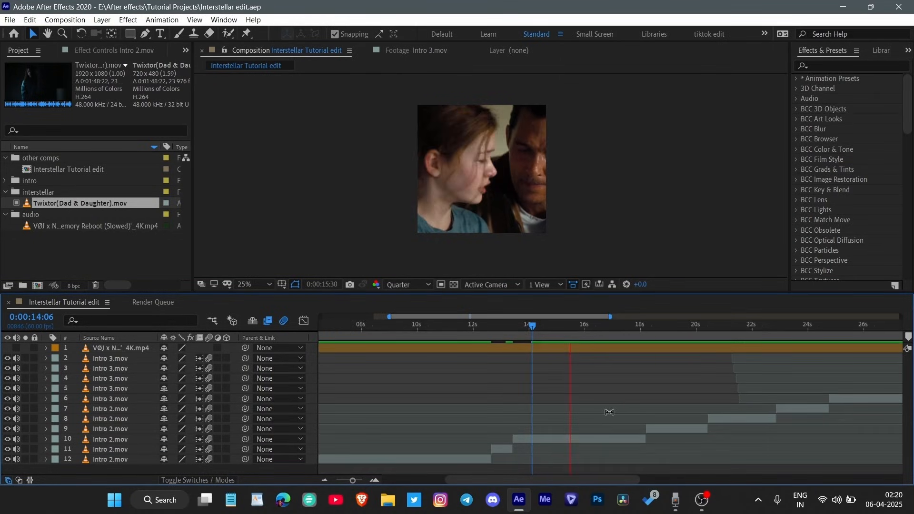
pyautogui.moveTo(647, 327); pyautogui.dragTo(623, 341)
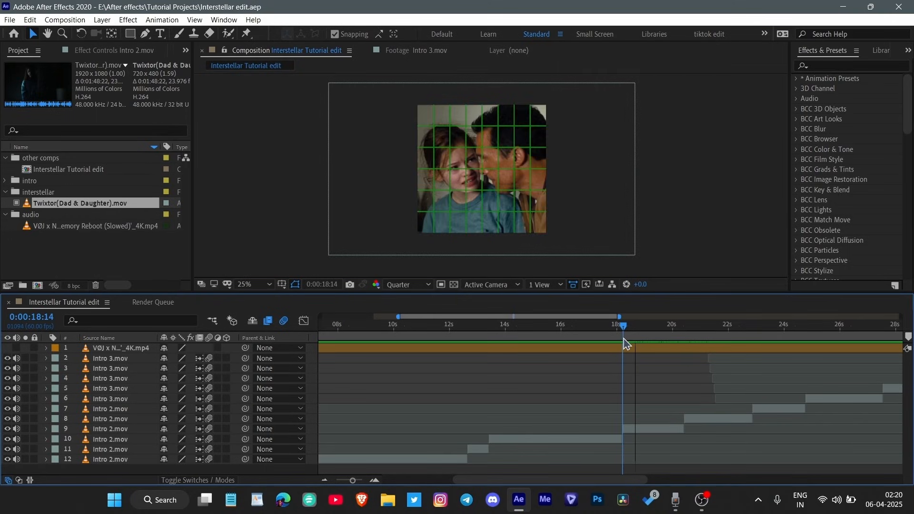
pyautogui.press('space')
pyautogui.scroll(1, 584, 433)
pyautogui.click(581, 431)
pyautogui.press('p')
pyautogui.press('space')
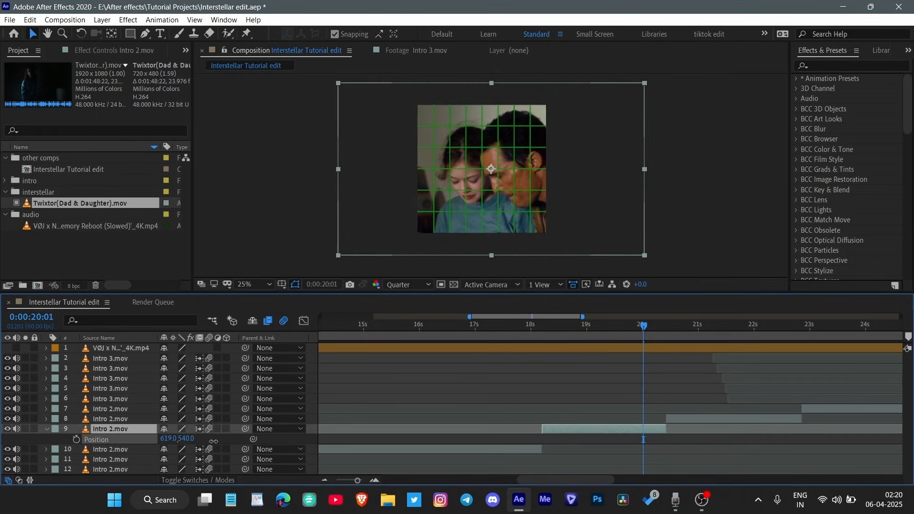
pyautogui.hscroll(3, 585, 428)
pyautogui.press('space')
pyautogui.hscroll(1, 530, 429)
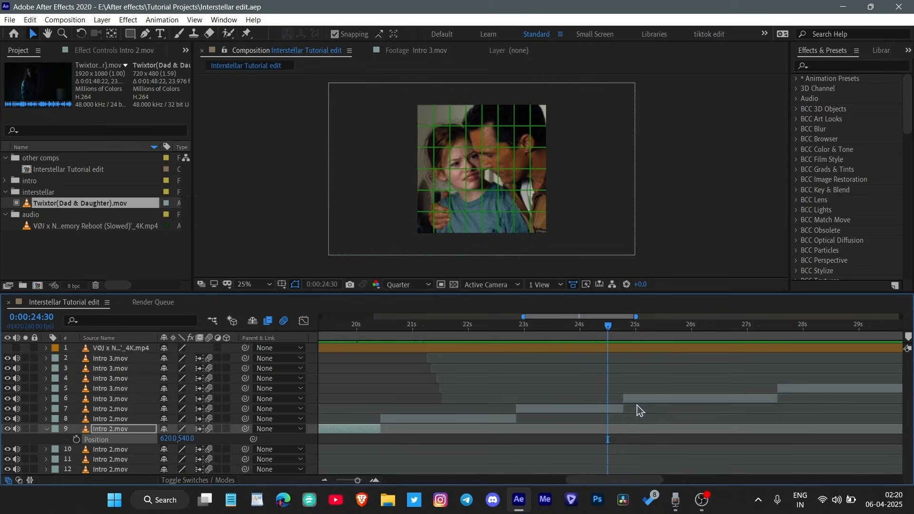
# - Delete the last Intro 2.mov clip and move all Intro 3.mov clips back to close the gap
pyautogui.click(407, 327)
pyautogui.press('space')
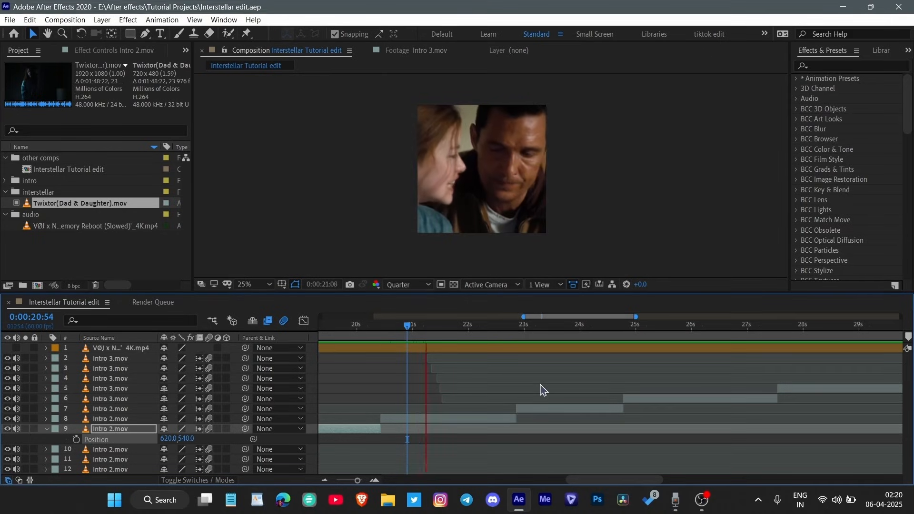
pyautogui.click(553, 412)
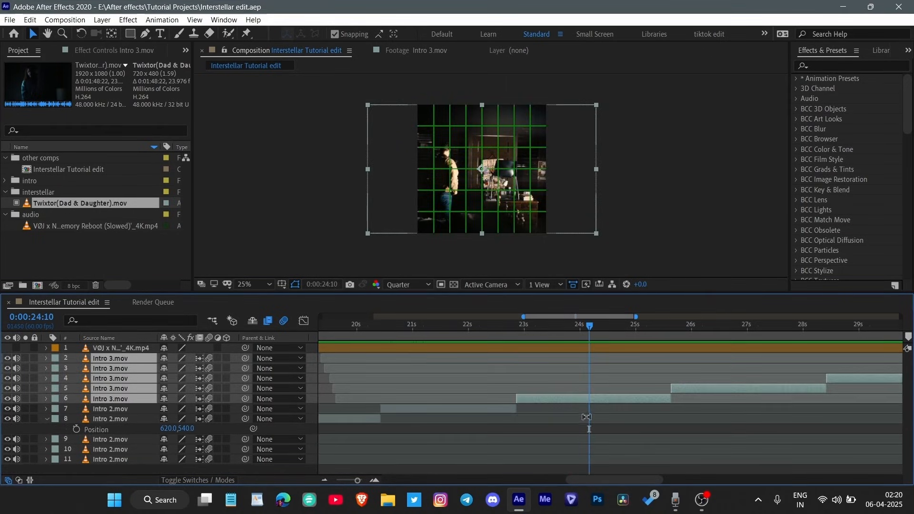
pyautogui.click(587, 417)
# - Reframe the first Intro 3.mov clip by setting its Position to 901, 540
pyautogui.click(597, 400)
pyautogui.press('p')
pyautogui.moveTo(168, 409); pyautogui.dragTo(435, 323)
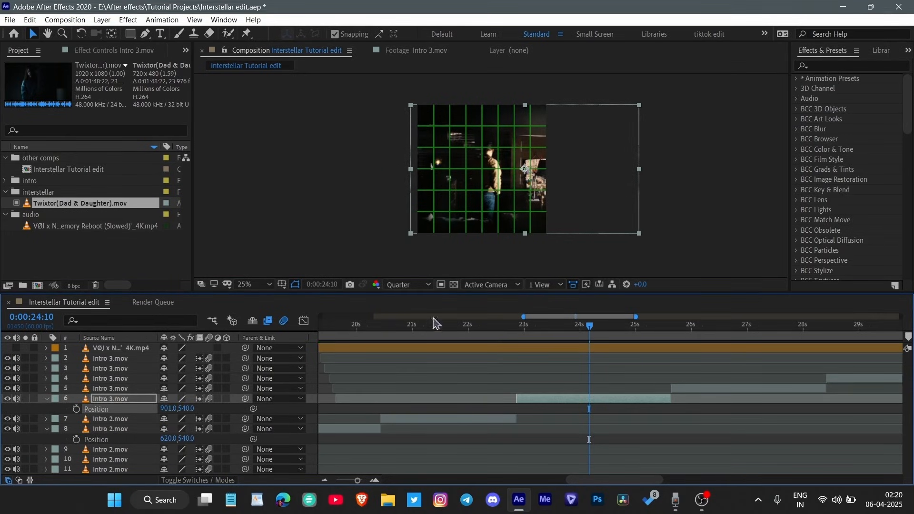
# - Hide the Proportional Grid over the composition and save the project
pyautogui.click(296, 284)
pyautogui.click(309, 313)
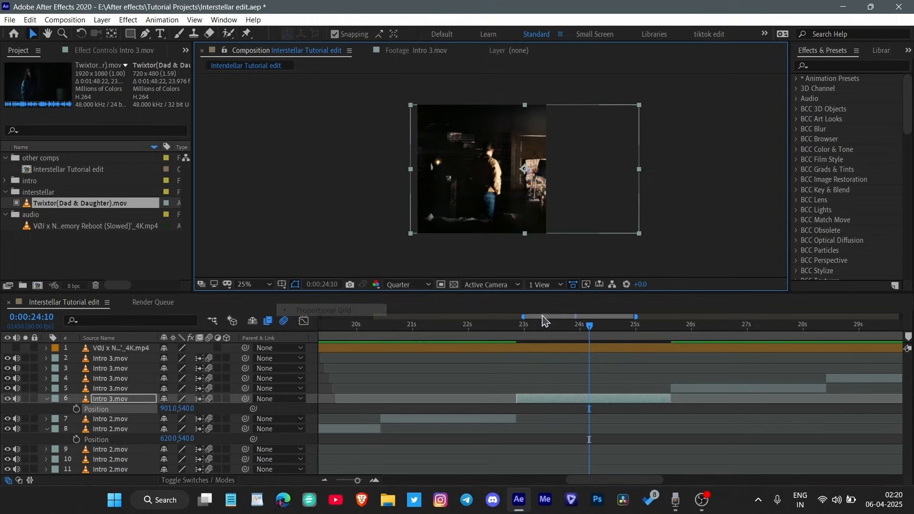
pyautogui.hotkey('ctrl', 's')
# - Set the Position of the second Intro 3.mov clip, the astronaut shot at 0:00:26:05, to 297, 540 and save the project
pyautogui.press('space')
pyautogui.hscroll(3, 646, 422)
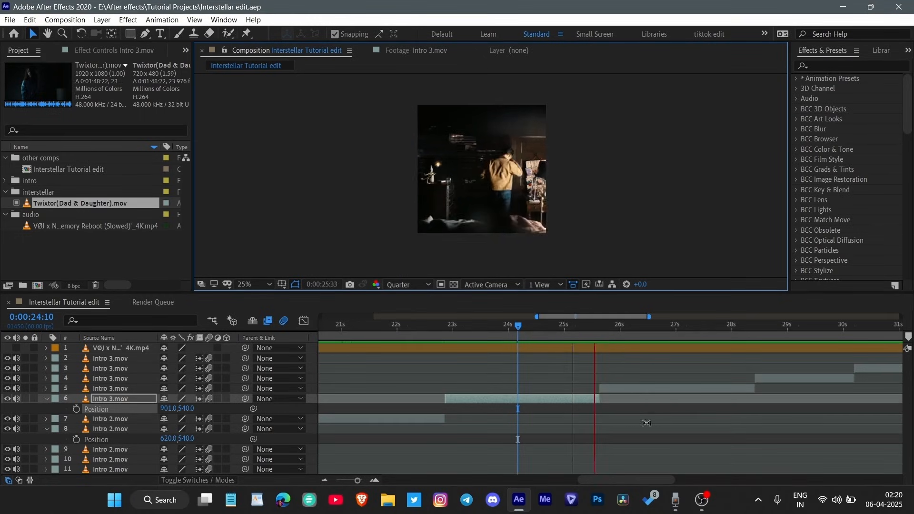
pyautogui.click(657, 390)
pyautogui.press('p')
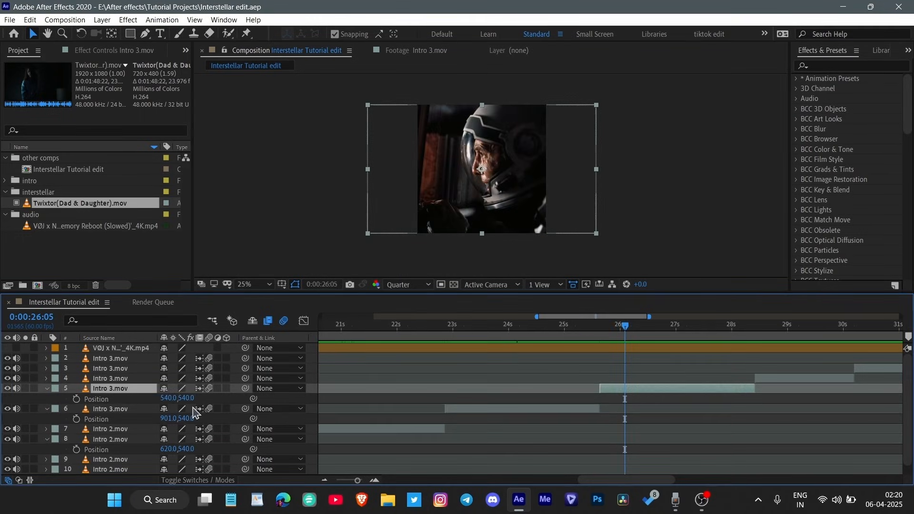
pyautogui.moveTo(167, 398); pyautogui.dragTo(34, 402)
pyautogui.press('space')
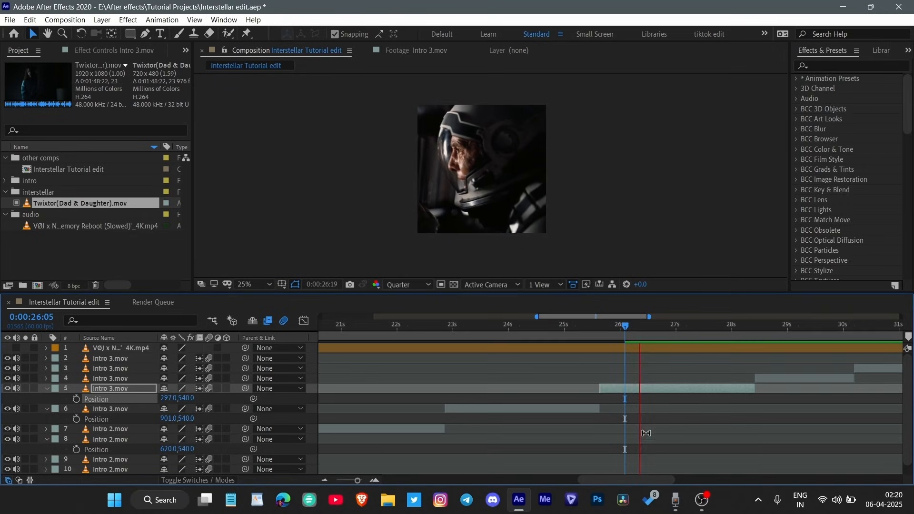
pyautogui.hscroll(1, 662, 427)
pyautogui.hotkey('ctrl', 's')
# - Set the Position of the fourth Intro 3.mov clip, the astronaut shot at 0:00:31:10, to 300, 540
pyautogui.hscroll(1, 600, 425)
pyautogui.press('space')
pyautogui.click(648, 379)
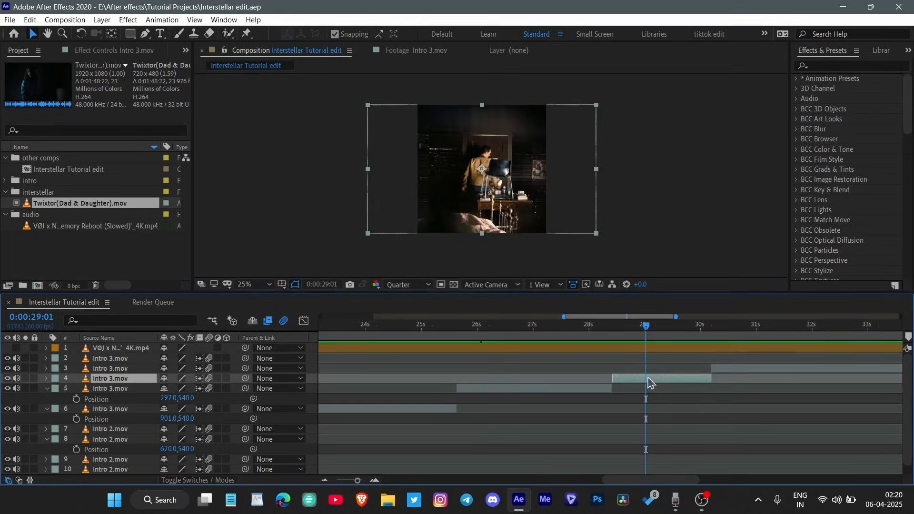
pyautogui.press('space')
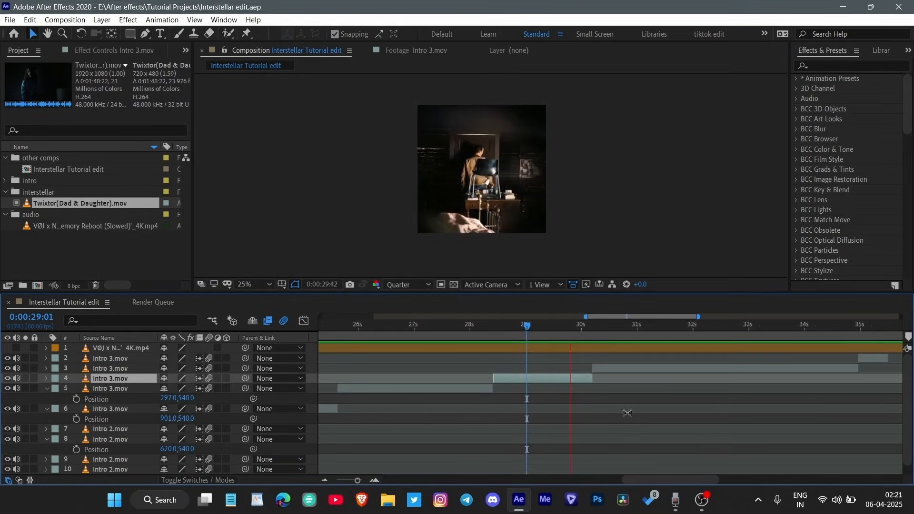
pyautogui.click(640, 371)
pyautogui.press('p')
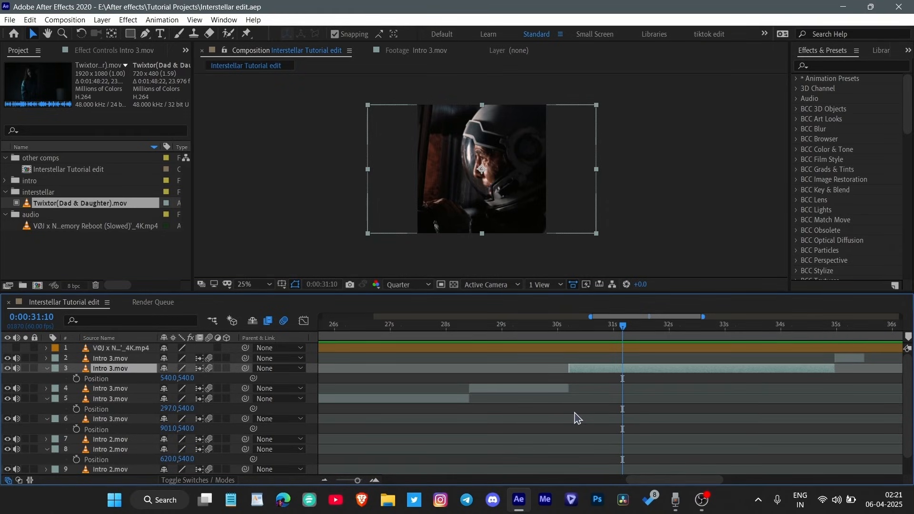
pyautogui.hotkey('shift', 'Left')
pyautogui.hotkey('shift', 'Left')
pyautogui.hotkey('shift', 'Left')
pyautogui.hotkey('shift', 'Left')
pyautogui.hotkey('shift', 'Left')
pyautogui.hotkey('shift', 'Left')
pyautogui.hotkey('shift', 'Left')
pyautogui.hotkey('shift', 'Left')
pyautogui.hotkey('shift', 'Left')
pyautogui.hotkey('shift', 'Left')
pyautogui.hotkey('shift', 'Left')
pyautogui.hotkey('shift', 'Left')
pyautogui.hotkey('shift', 'Left')
pyautogui.hotkey('shift', 'Left')
pyautogui.hotkey('shift', 'Left')
pyautogui.hotkey('shift', 'Left')
pyautogui.hotkey('shift', 'Left')
pyautogui.hotkey('shift', 'Left')
pyautogui.hotkey('shift', 'Left')
pyautogui.hotkey('shift', 'Left')
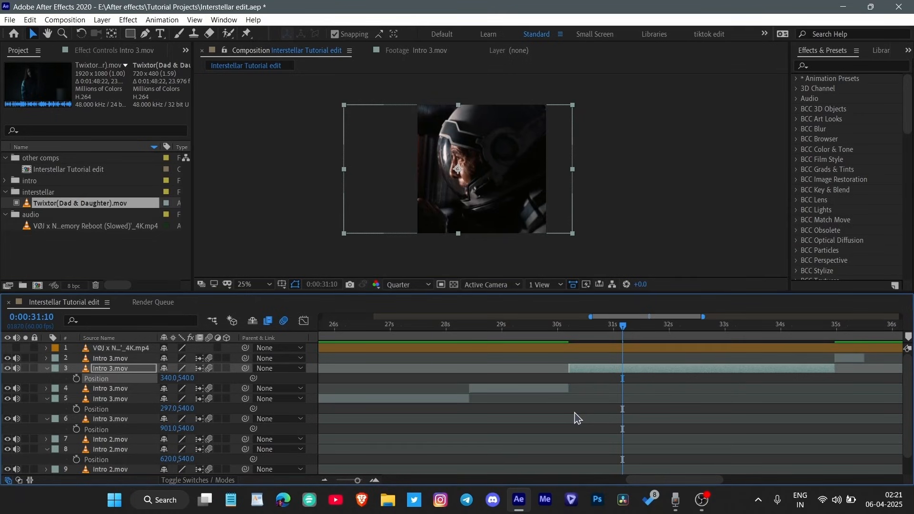
pyautogui.hotkey('shift', 'Left')
pyautogui.hotkey('shift', 'Left')
pyautogui.hotkey('shift', 'Left')
pyautogui.hotkey('shift', 'Left')
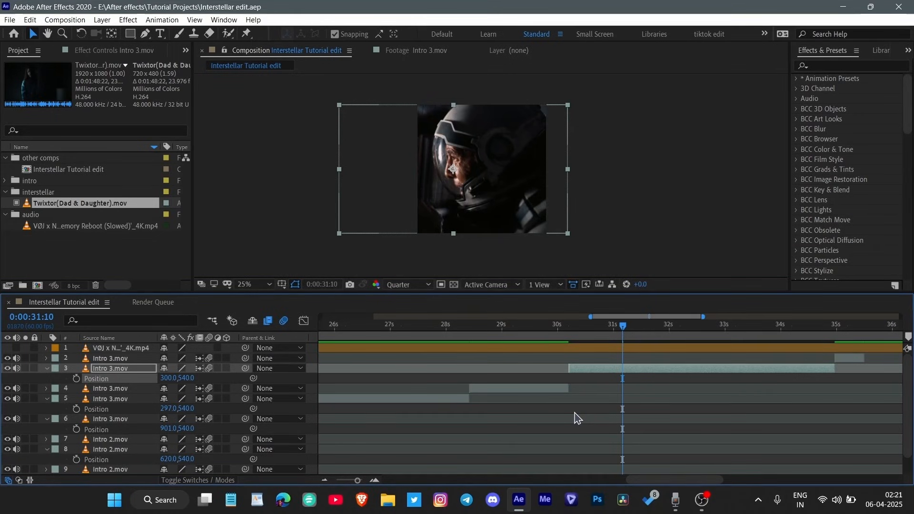
# - Shift the music layer so its first beat marker meets the last Intro 3.mov clip's end at 0:00:35:30, and save the project
pyautogui.press('space')
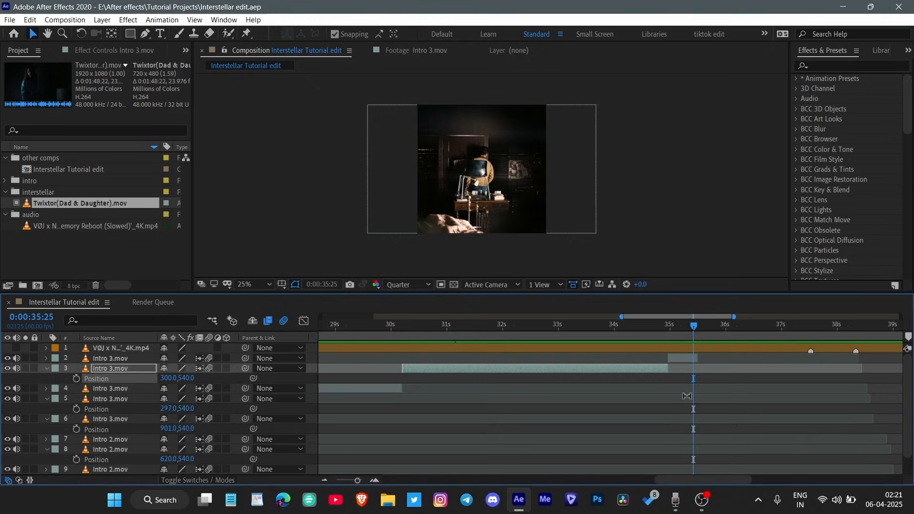
pyautogui.click(762, 351)
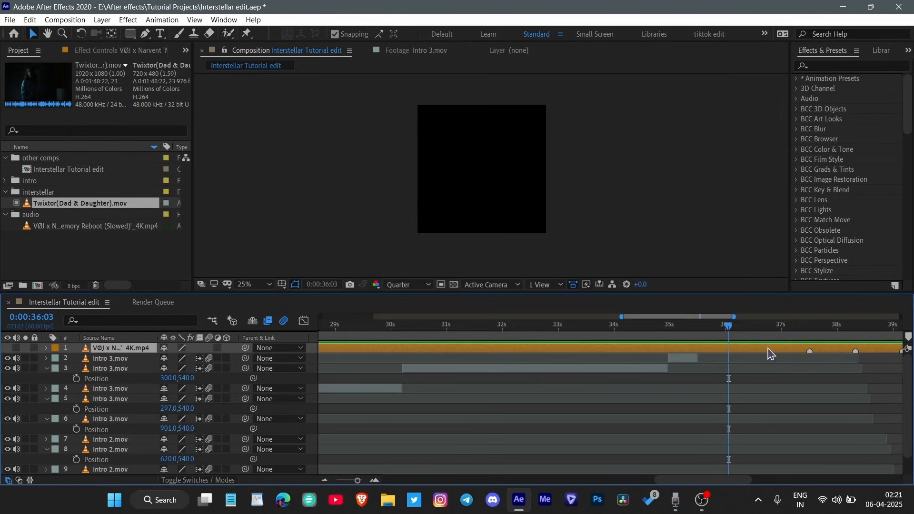
pyautogui.moveTo(729, 326); pyautogui.dragTo(700, 354)
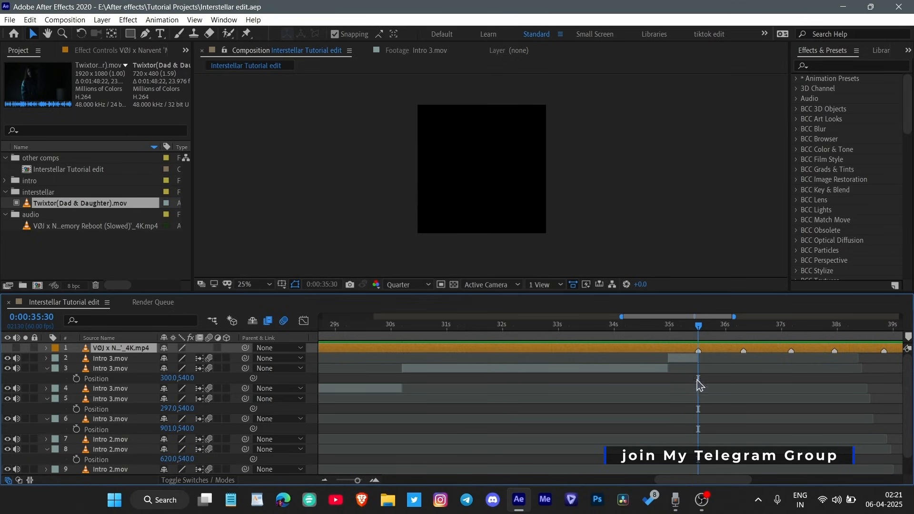
# - Collapse the open Position and Transform properties of all intro clips in the timeline
pyautogui.click(682, 389)
pyautogui.click(702, 370)
pyautogui.press('p')
pyautogui.scroll(-2, 702, 370)
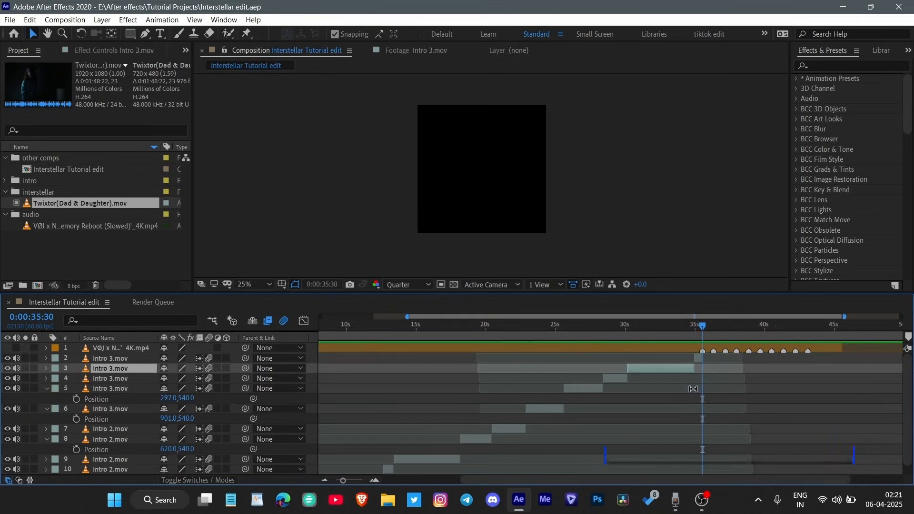
pyautogui.click(731, 388)
pyautogui.click(777, 388)
pyautogui.press('u')
pyautogui.press('u')
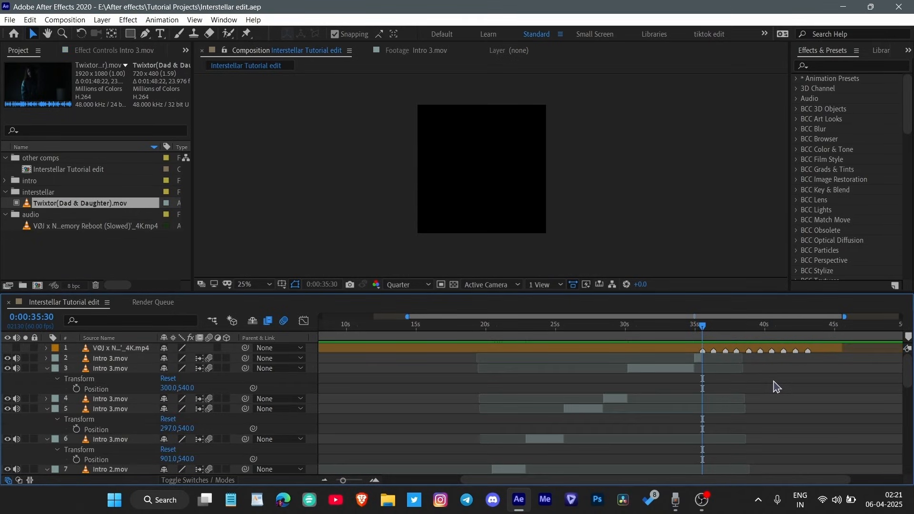
pyautogui.press('u')
# - Start the work area at 0:00:00:00 and play the intro from there
pyautogui.press('Home')
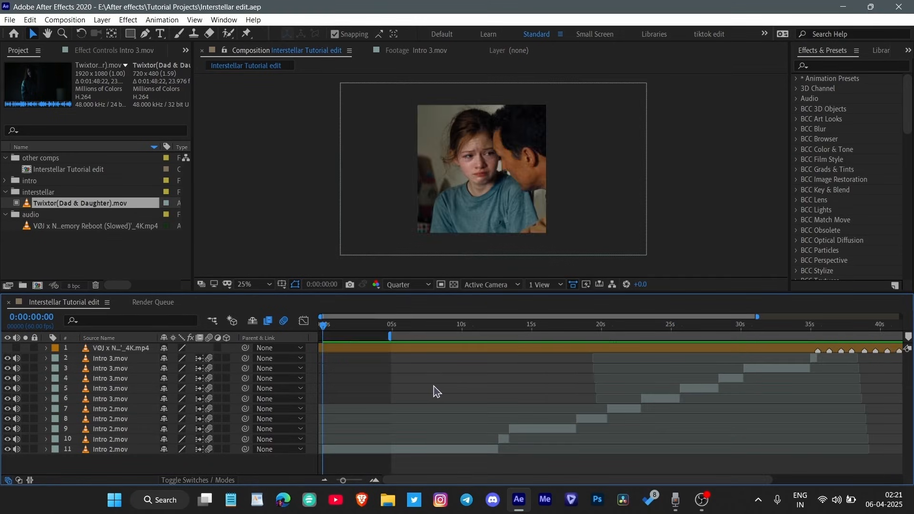
pyautogui.press('b')
pyautogui.press('space')
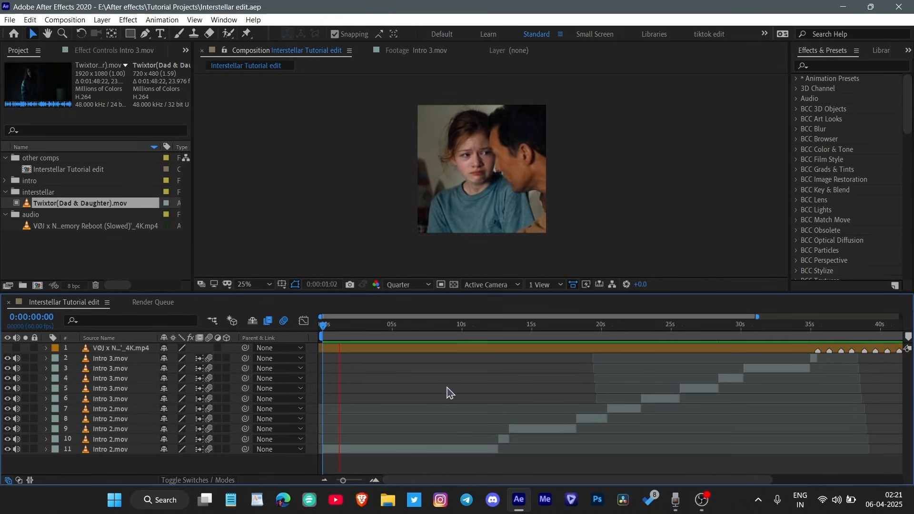
pyautogui.press('-')
# - Scrub through the intro clips to check the framing of each shot
pyautogui.moveTo(456, 328); pyautogui.dragTo(621, 380)
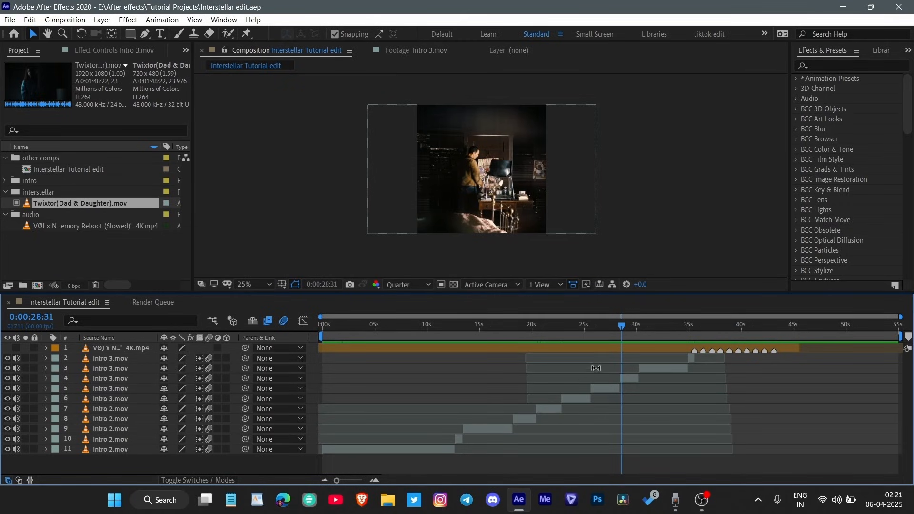
pyautogui.moveTo(623, 327); pyautogui.dragTo(736, 381)
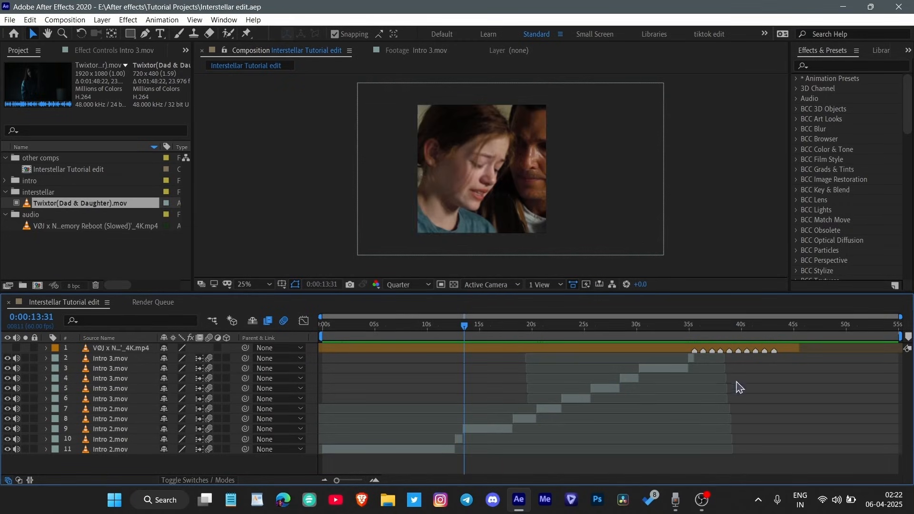
pyautogui.moveTo(483, 327); pyautogui.dragTo(632, 345)
pyautogui.scroll(3, 672, 379)
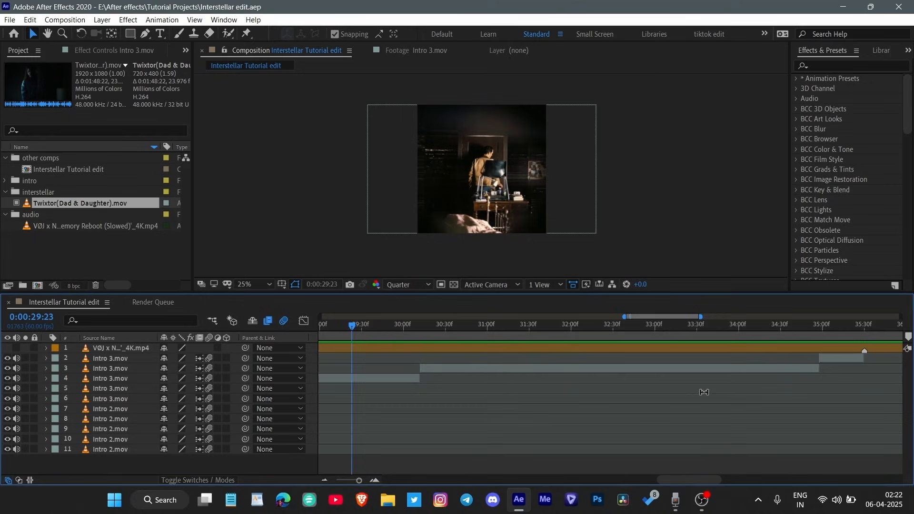
pyautogui.hscroll(3, 667, 398)
pyautogui.moveTo(819, 327); pyautogui.dragTo(558, 379)
pyautogui.scroll(-2, 541, 381)
# - Switch to the Lone King 2 workspace and scrub through the intro in the new layout
pyautogui.click(764, 34)
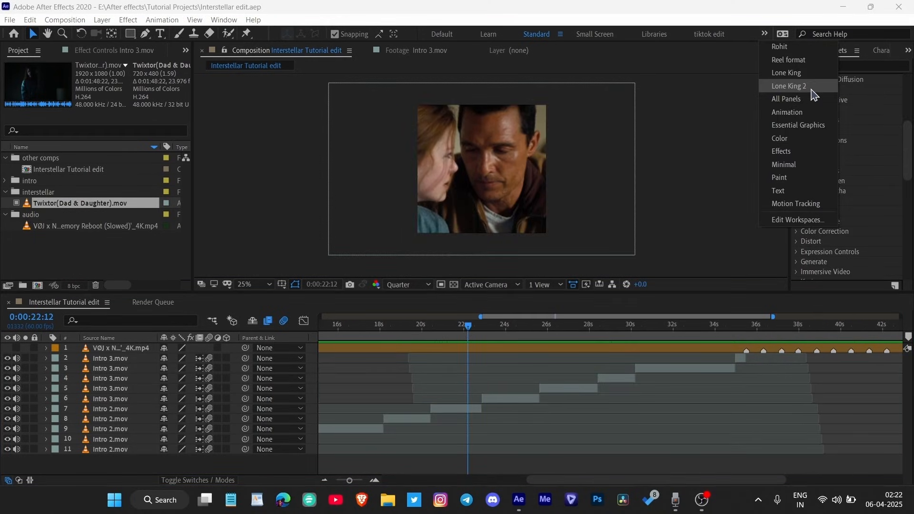
pyautogui.click(724, 166)
pyautogui.click(765, 33)
pyautogui.click(788, 87)
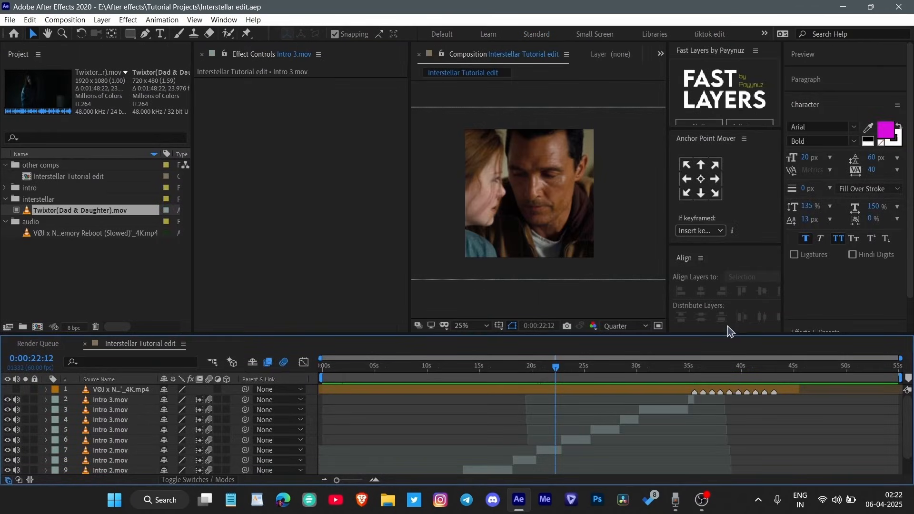
pyautogui.moveTo(556, 367); pyautogui.dragTo(341, 406)
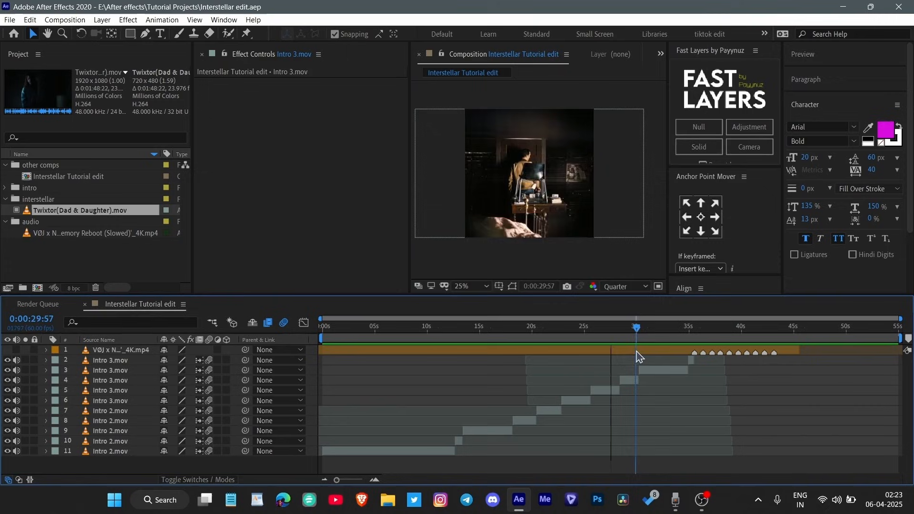
# - Split the last Intro 3.mov clip at the first beat marker, 0:00:35:30
pyautogui.moveTo(637, 357); pyautogui.dragTo(671, 360)
pyautogui.scroll(2, 644, 401)
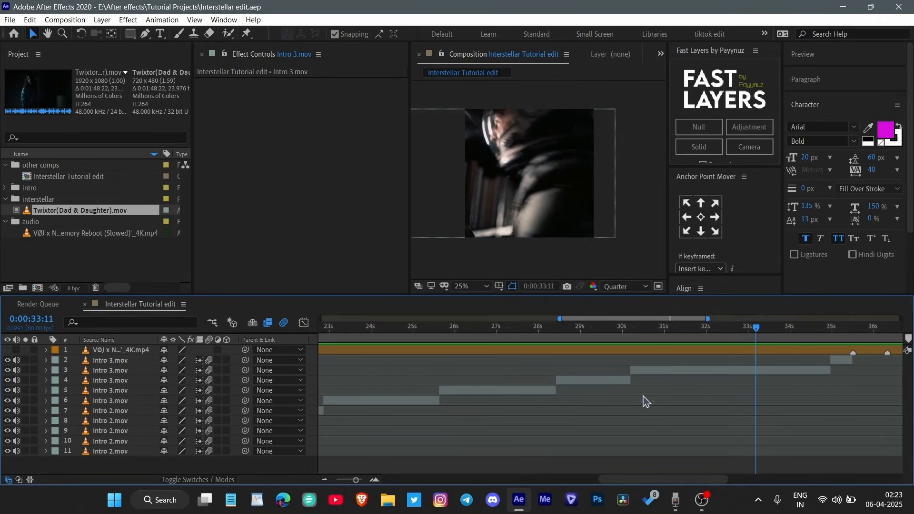
pyautogui.hscroll(2, 641, 393)
pyautogui.hscroll(5, 641, 392)
pyautogui.moveTo(712, 332); pyautogui.dragTo(638, 339)
pyautogui.hscroll(1, 645, 373)
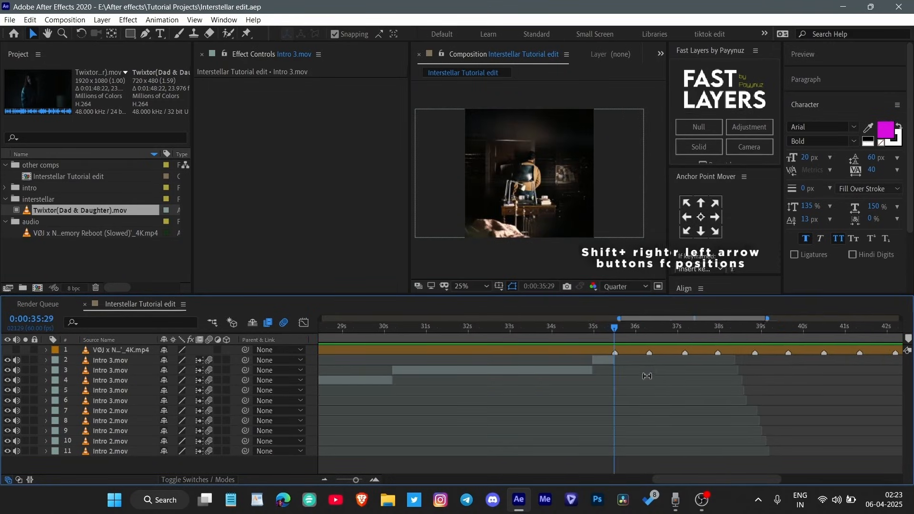
pyautogui.scroll(3, 646, 375)
pyautogui.scroll(-1, 614, 374)
pyautogui.hscroll(-1, 593, 381)
pyautogui.moveTo(449, 330); pyautogui.dragTo(410, 342)
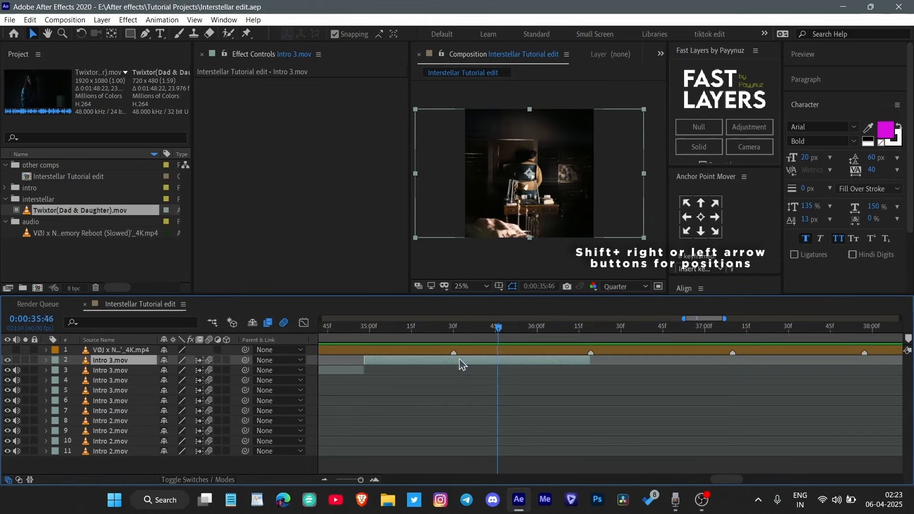
pyautogui.moveTo(469, 360); pyautogui.dragTo(464, 361)
pyautogui.hotkey('ctrl', 'shift', 'd')
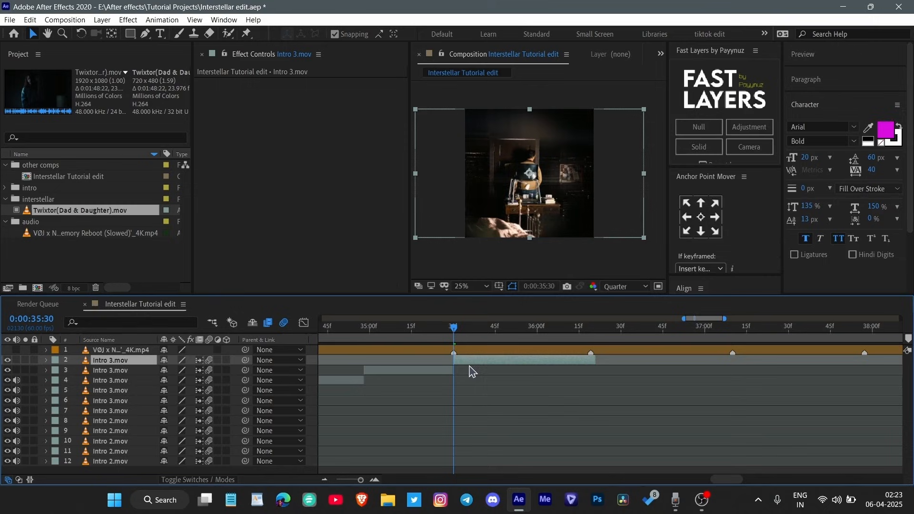
# - Rename the new clip that starts at 0:00:35:30 to clip 1
pyautogui.press('Return')
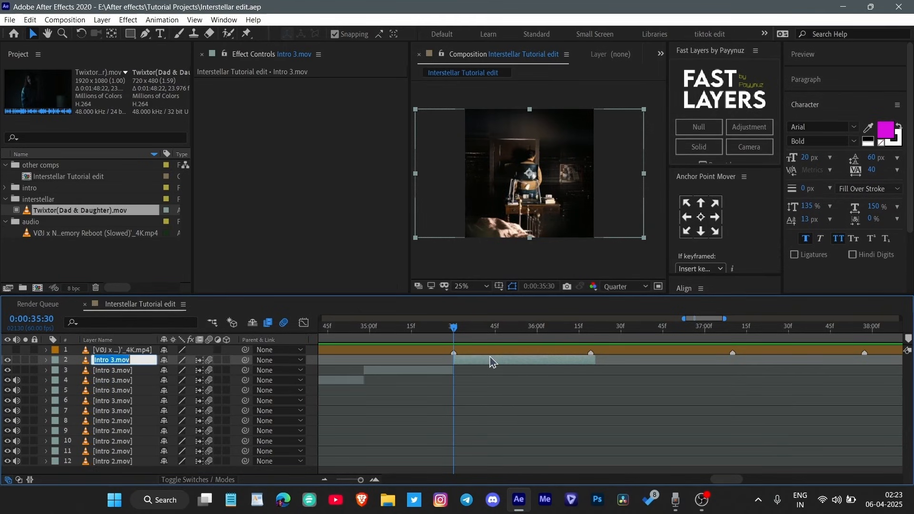
pyautogui.press('Return')
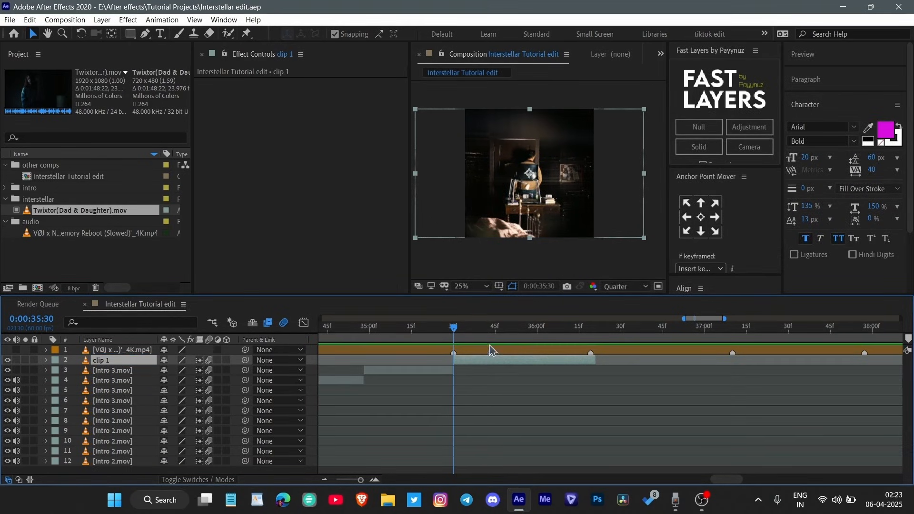
pyautogui.moveTo(466, 333)
pyautogui.mouseDown()
pyautogui.moveTo(586, 334)
pyautogui.moveTo(486, 350)
pyautogui.moveTo(471, 368)
pyautogui.mouseUp()
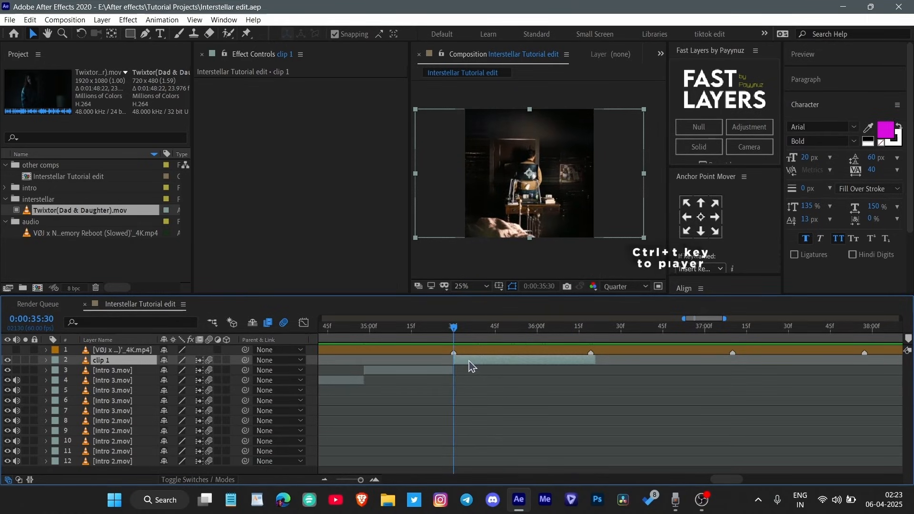
# - Pre-compose clip 1 as clip 1 Comp 1, moving all attributes into it and adjusting its duration to the layer's time span
pyautogui.hotkey('ctrl', 'shift', 'c')
pyautogui.click(571, 296)
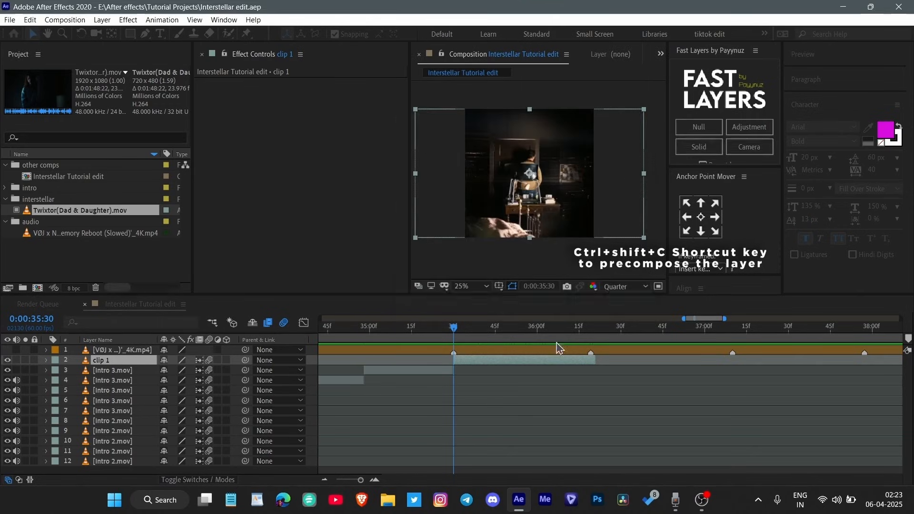
pyautogui.rightClick(491, 366)
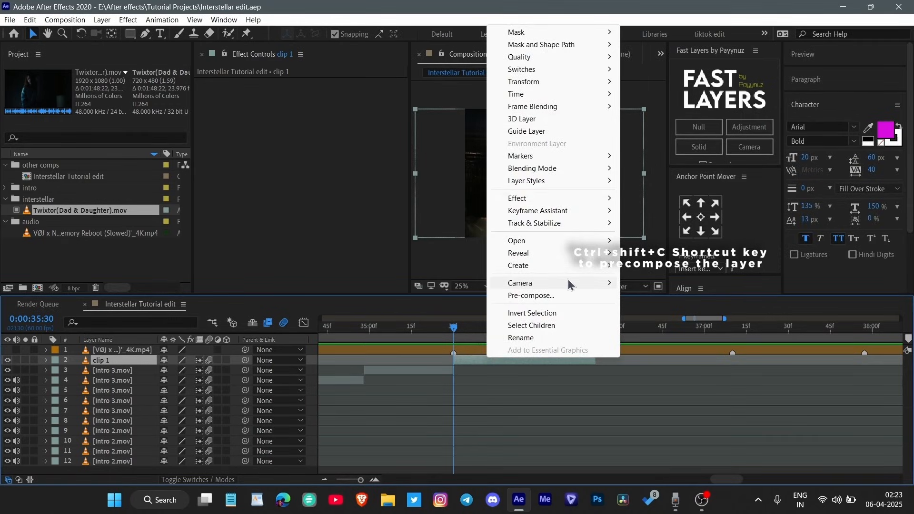
pyautogui.click(567, 295)
pyautogui.click(417, 227)
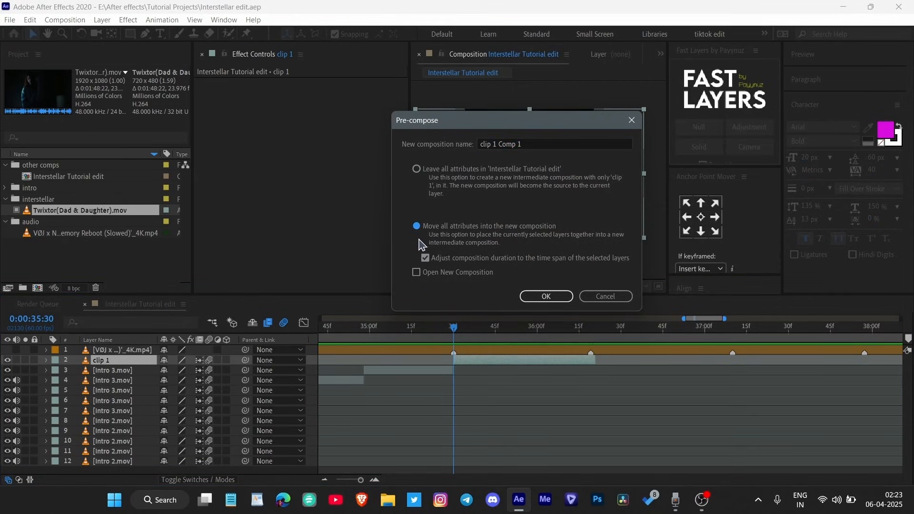
pyautogui.click(526, 299)
# - Play and scrub through clip 1 Comp 1 to check its timing against the first two beat markers
pyautogui.press('space')
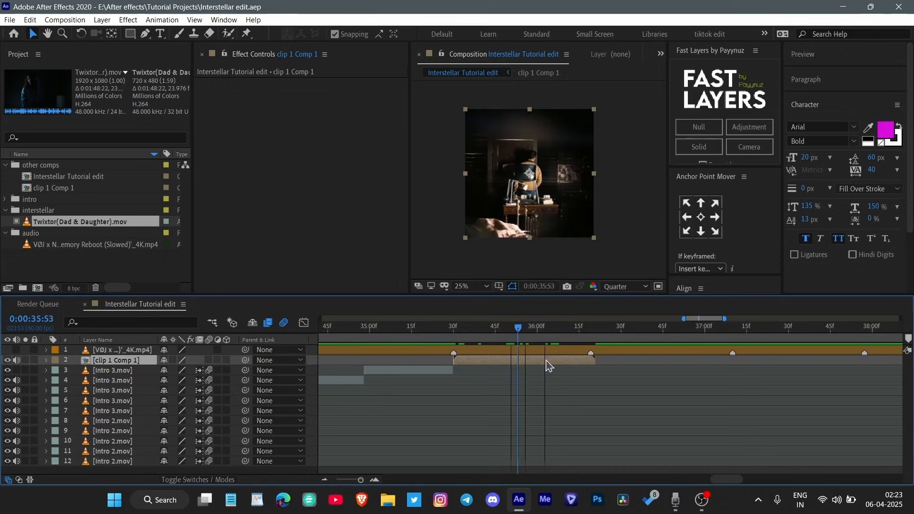
pyautogui.press('space')
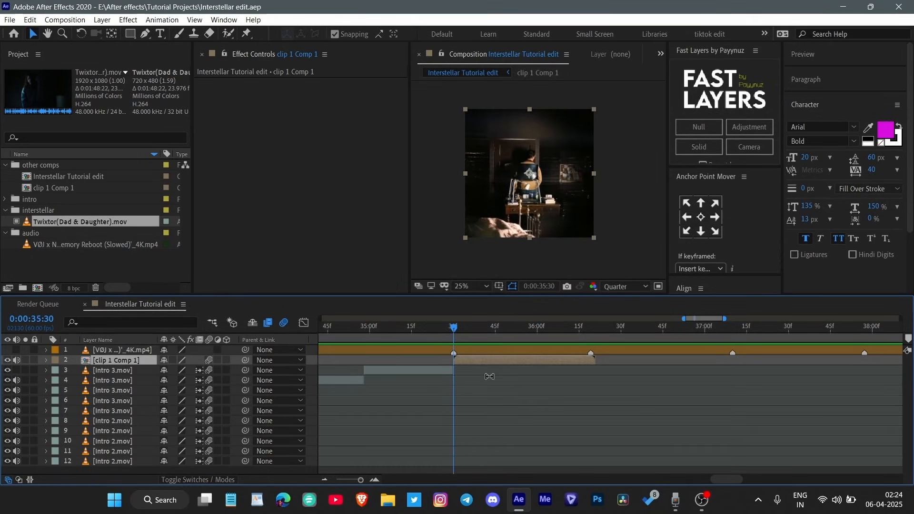
pyautogui.press('space')
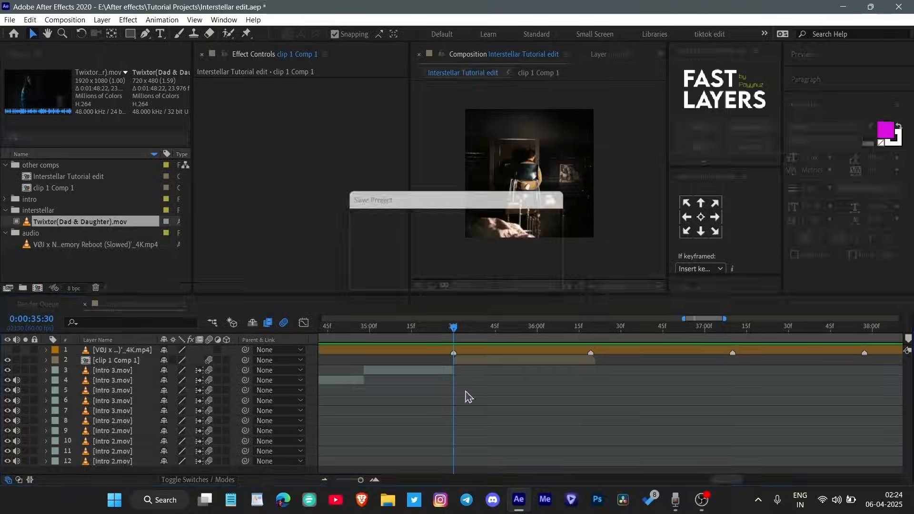
pyautogui.hscroll(1, 462, 382)
pyautogui.moveTo(480, 328); pyautogui.dragTo(502, 345)
pyautogui.hscroll(1, 526, 375)
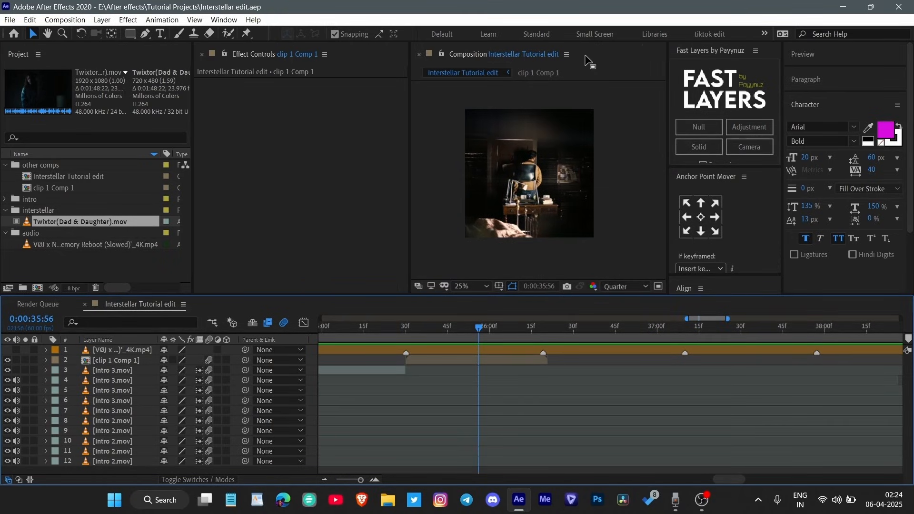
pyautogui.moveTo(478, 328)
pyautogui.mouseDown()
pyautogui.moveTo(519, 333)
pyautogui.moveTo(486, 329)
pyautogui.mouseUp()
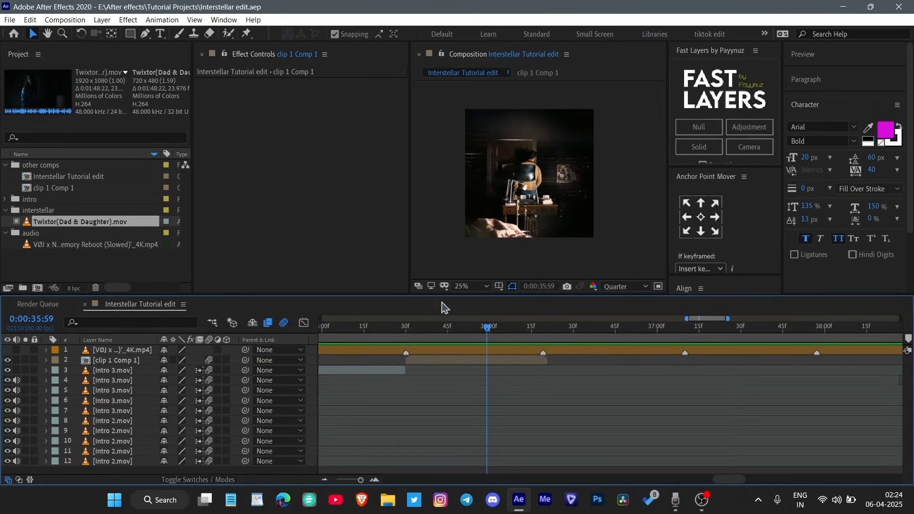
# - Set the in point of Twixtor(Dad & Daughter).mov at 1:00:57:21 and place the footage above clip 1 Comp 1, starting at the second beat marker
pyautogui.doubleClick(59, 225)
pyautogui.moveTo(421, 263); pyautogui.dragTo(431, 268)
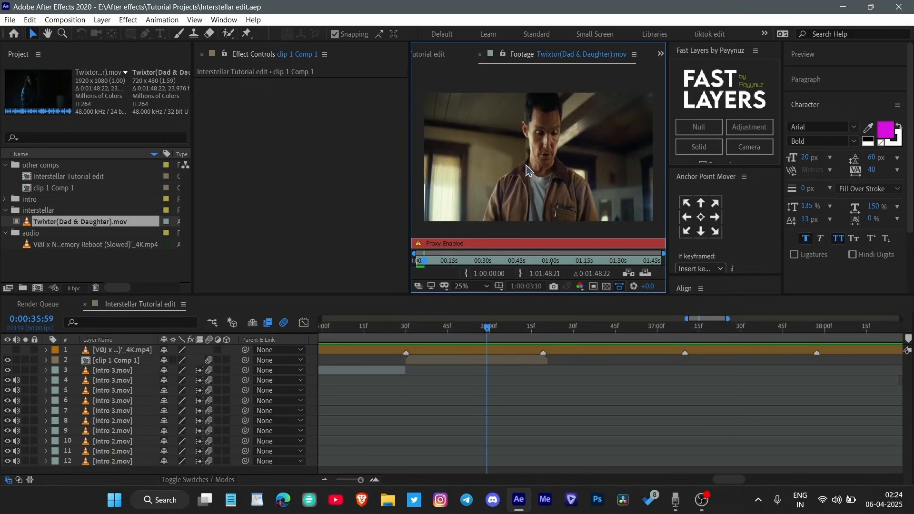
pyautogui.moveTo(430, 267); pyautogui.dragTo(551, 263)
pyautogui.hotkey('alt', '[')
pyautogui.moveTo(80, 222)
pyautogui.mouseDown()
pyautogui.moveTo(512, 376)
pyautogui.moveTo(586, 366)
pyautogui.moveTo(592, 378)
pyautogui.moveTo(573, 367)
pyautogui.mouseUp()
pyautogui.moveTo(545, 332); pyautogui.dragTo(603, 333)
pyautogui.click(500, 328)
pyautogui.click(509, 371)
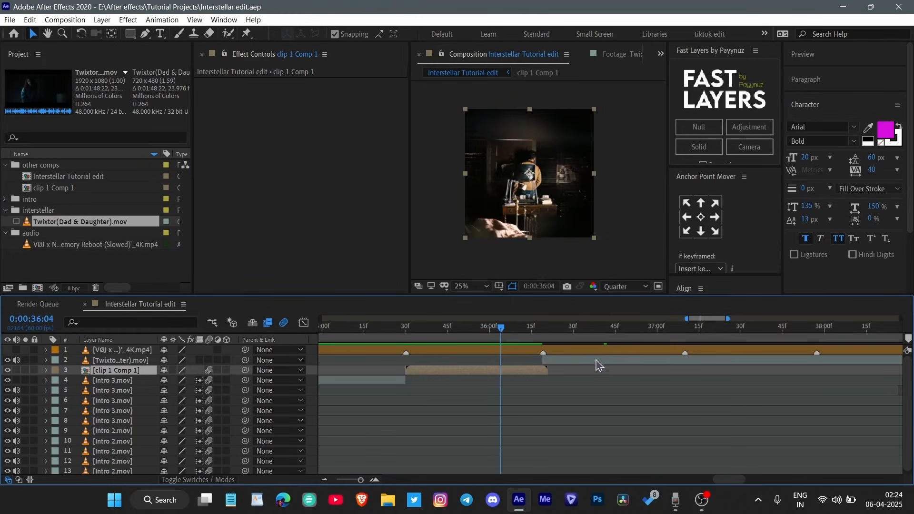
# - Scale the Twixtor(Dad & Daughter).mov layer to 136% so it fills the square frame
pyautogui.click(587, 328)
pyautogui.click(587, 361)
pyautogui.press('s')
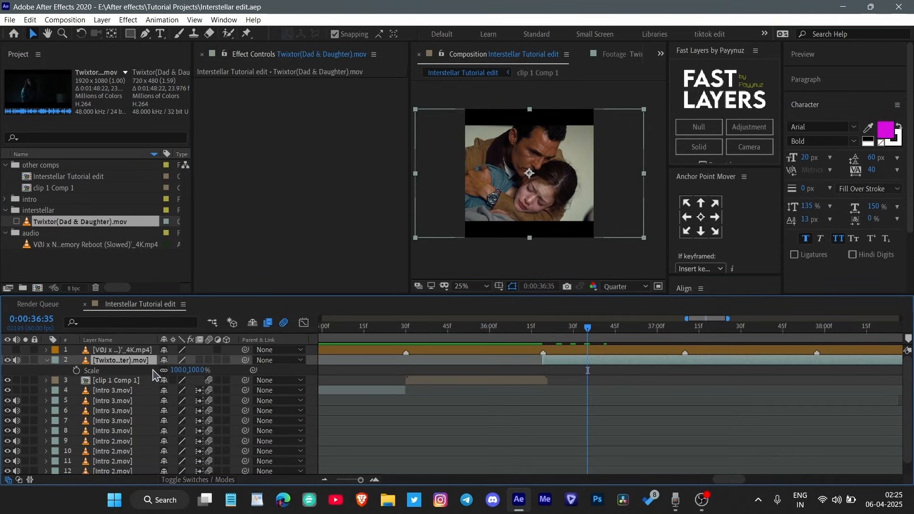
pyautogui.moveTo(179, 371); pyautogui.dragTo(197, 366)
# - Split the Twixtor clip at 0:00:37:15, just past the third beat marker, and delete the remainder
pyautogui.click(699, 327)
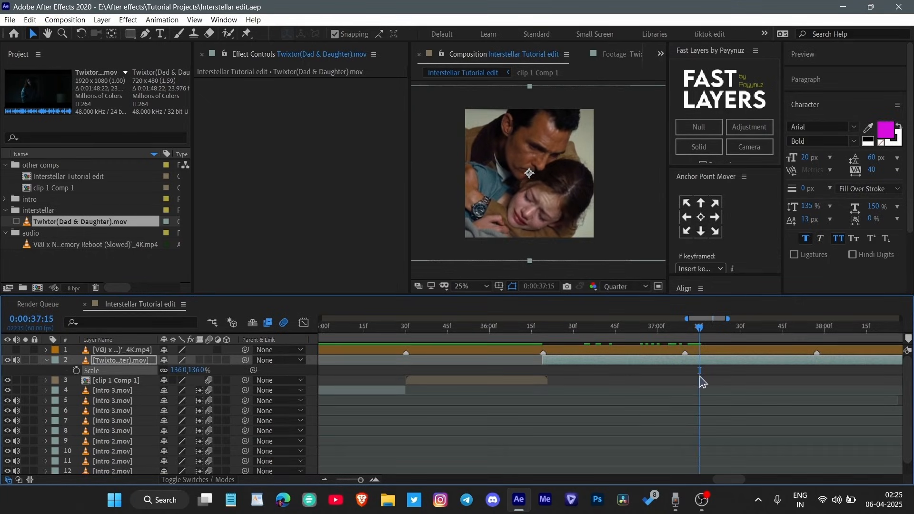
pyautogui.hotkey('ctrl', 'shift', 'd')
pyautogui.press('Delete')
pyautogui.moveTo(704, 328); pyautogui.dragTo(588, 364)
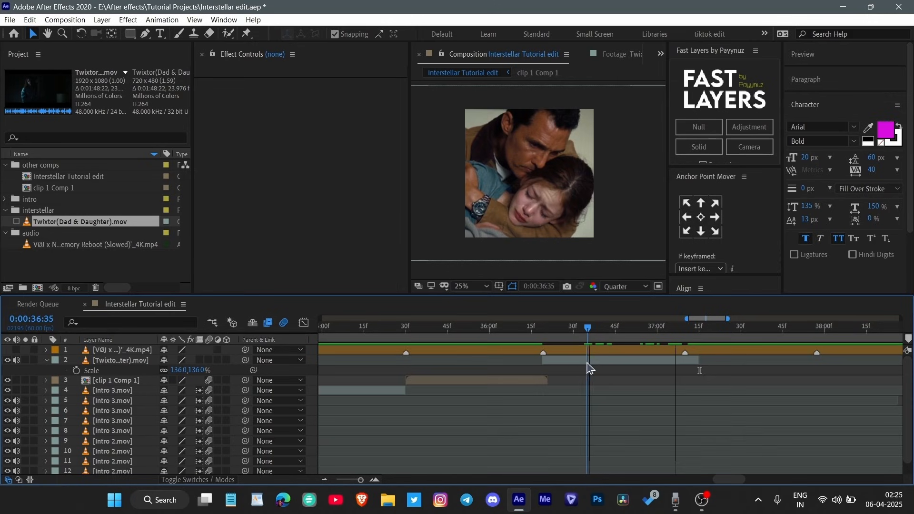
# - Pre-compose the trimmed Twixtor clip as Twixtor(Dad & Daughter).mov Comp 1 and preview it
pyautogui.click(588, 362)
pyautogui.hotkey('ctrl', 'shift', 'c')
pyautogui.click(528, 299)
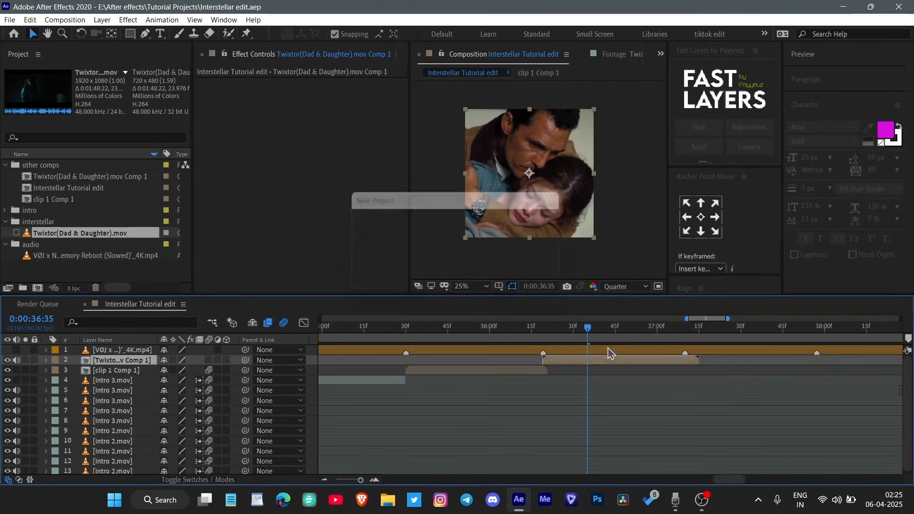
pyautogui.click(565, 332)
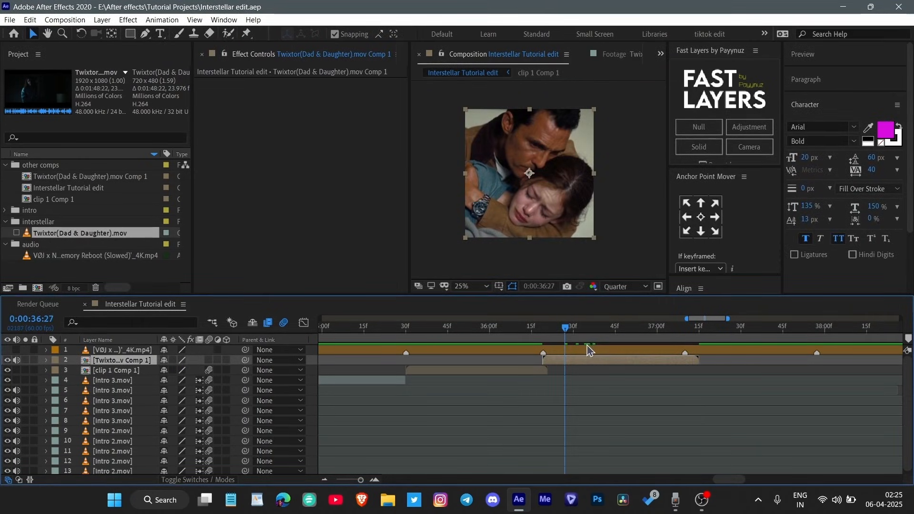
pyautogui.press('space')
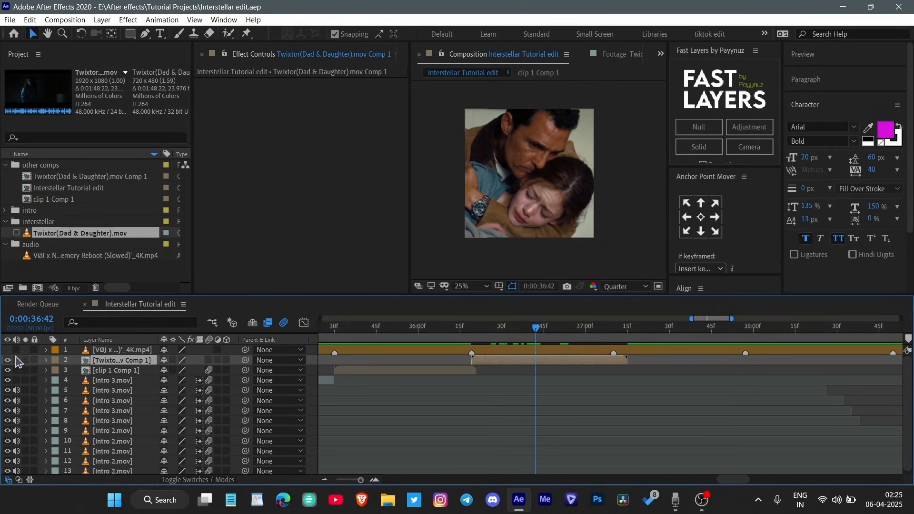
# - Turn on the music layer's audio and reopen the Twixtor(Dad & Daughter).mov footage for choosing the next shot
pyautogui.click(16, 351)
pyautogui.moveTo(537, 329); pyautogui.dragTo(558, 329)
pyautogui.click(611, 54)
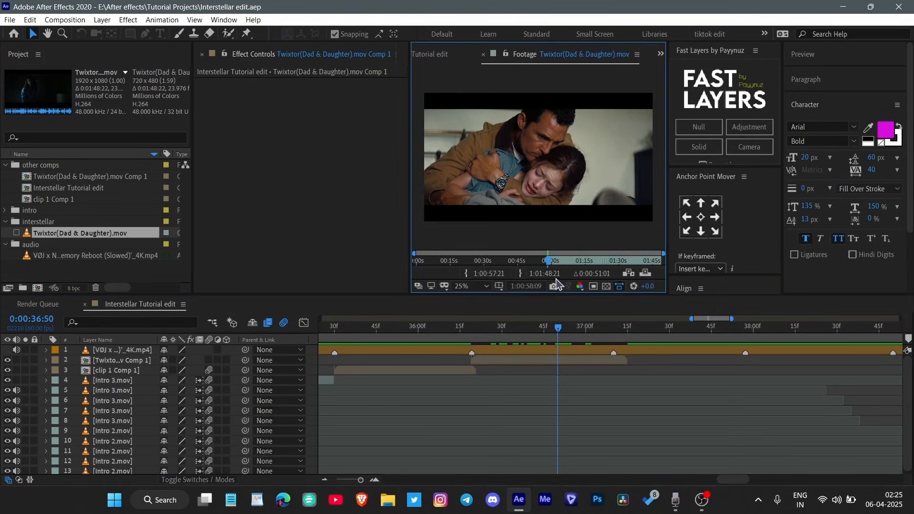
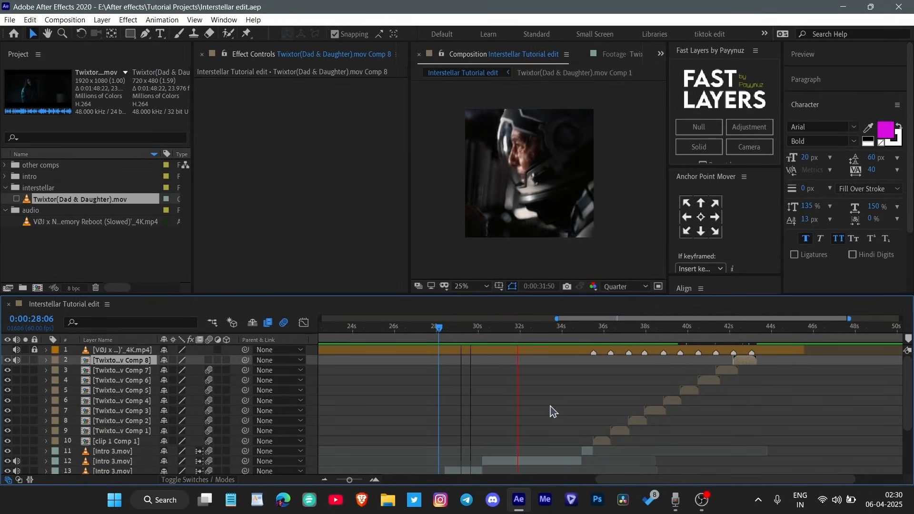
# - Review the end of the intro and the sequence of pre-composed Twixtor clips against the beat markers
pyautogui.hscroll(1, 552, 409)
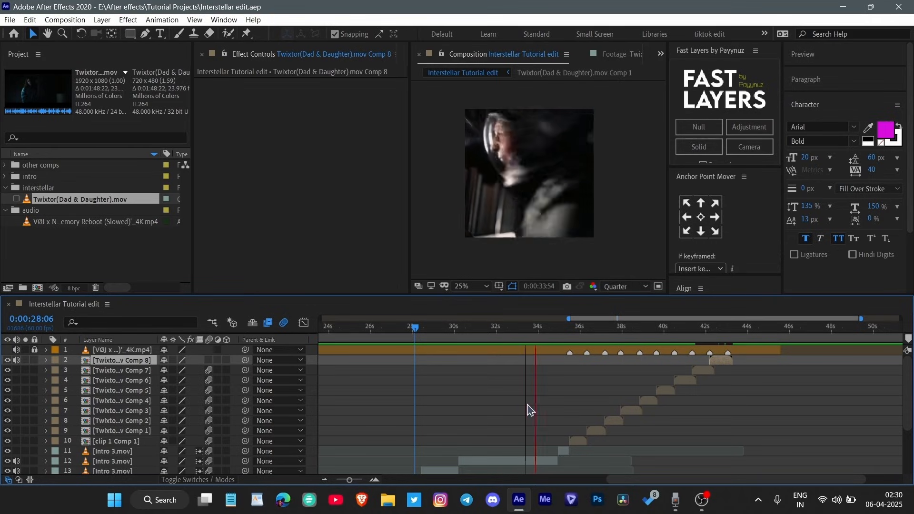
pyautogui.hscroll(1, 527, 411)
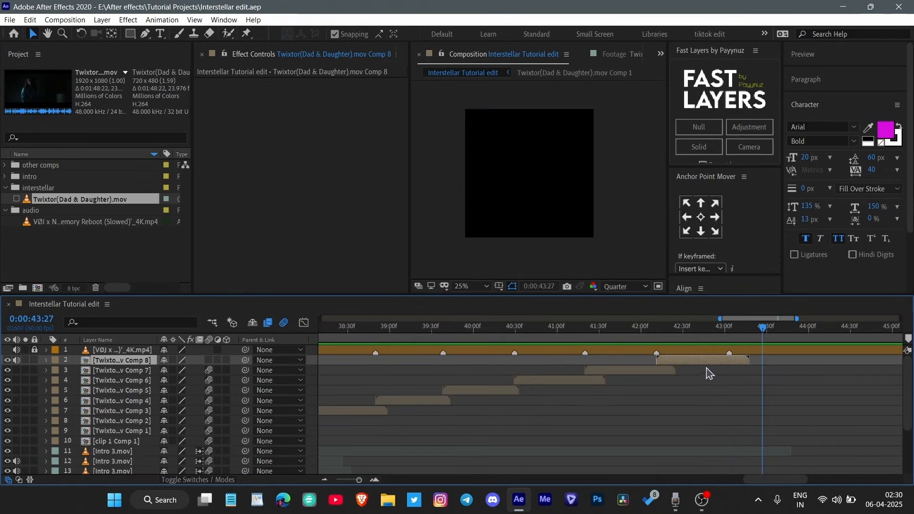
pyautogui.moveTo(761, 328); pyautogui.dragTo(506, 359)
pyautogui.hscroll(-5, 695, 405)
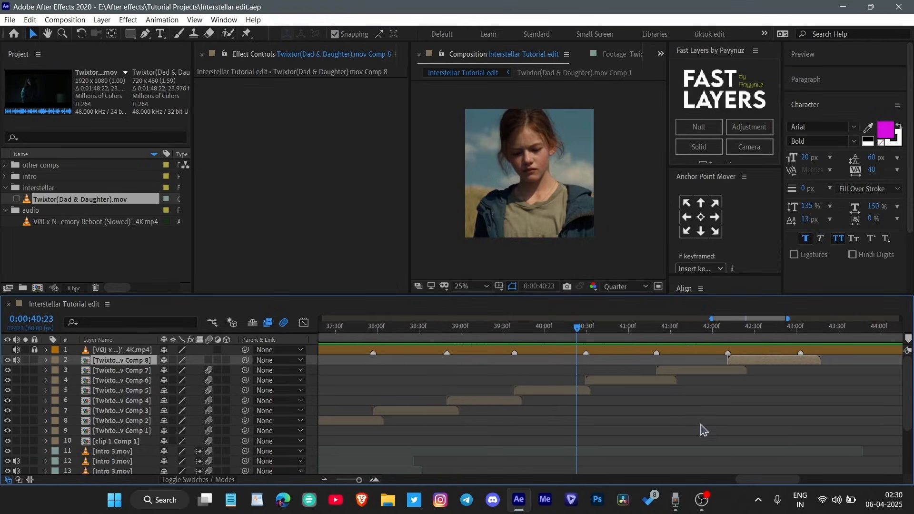
pyautogui.moveTo(647, 328); pyautogui.dragTo(338, 393)
pyautogui.hscroll(-2, 383, 413)
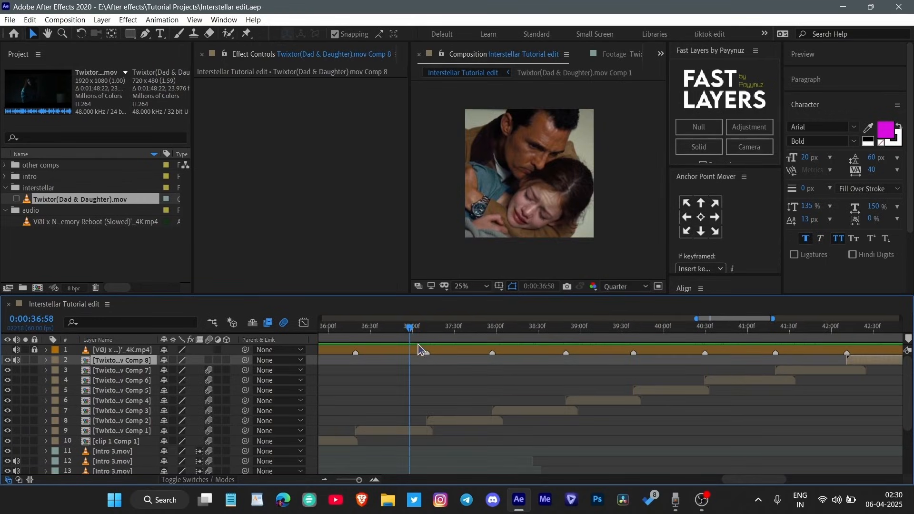
pyautogui.moveTo(419, 330); pyautogui.dragTo(367, 355)
pyautogui.hscroll(-2, 396, 390)
pyautogui.moveTo(430, 341); pyautogui.dragTo(378, 333)
# - Add a Scale keyframe at 100% to clip 1 Comp 1 at its start, 0:00:35:30
pyautogui.press('-')
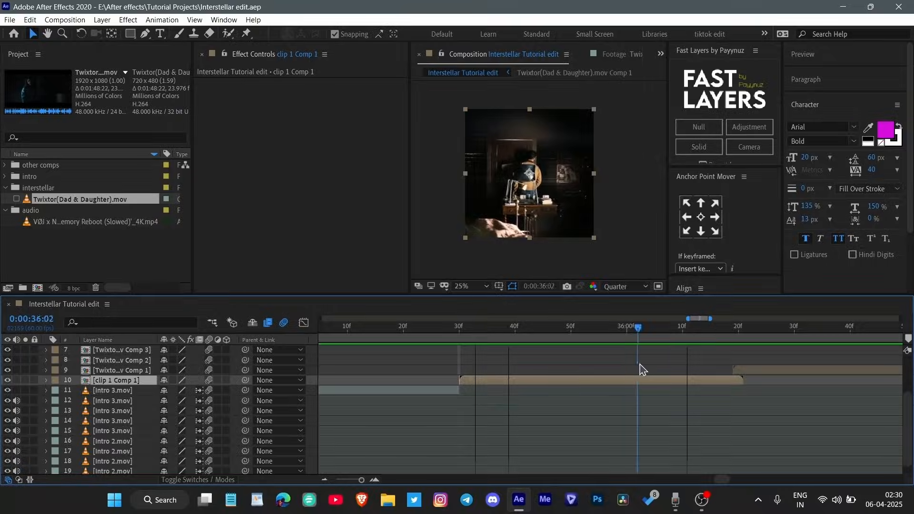
pyautogui.moveTo(639, 364); pyautogui.dragTo(459, 387)
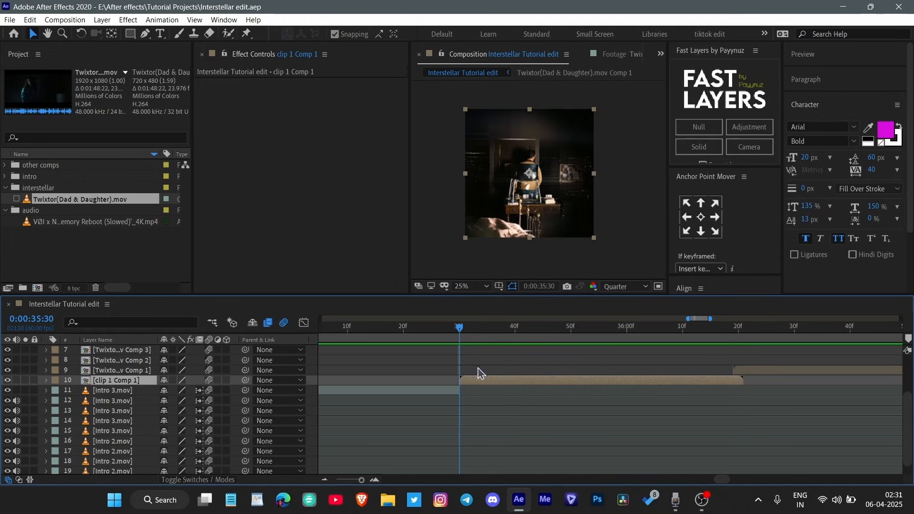
pyautogui.press('s')
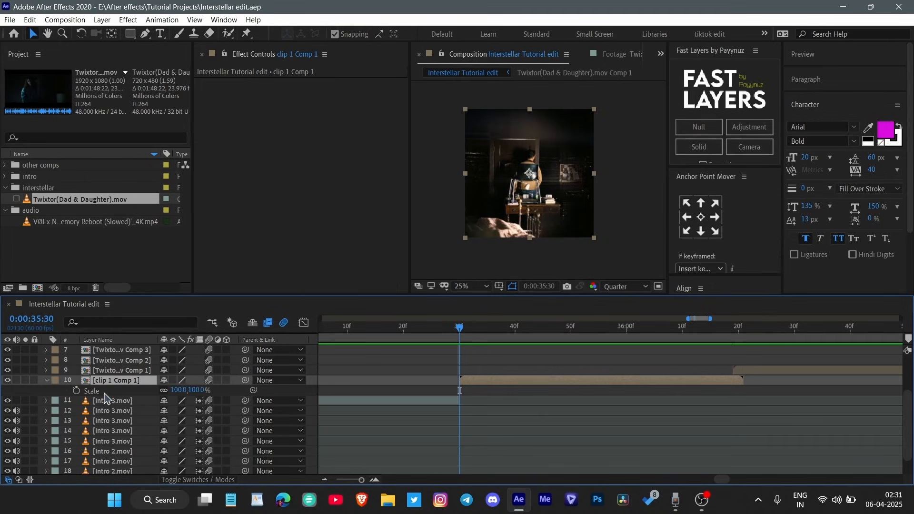
pyautogui.click(76, 390)
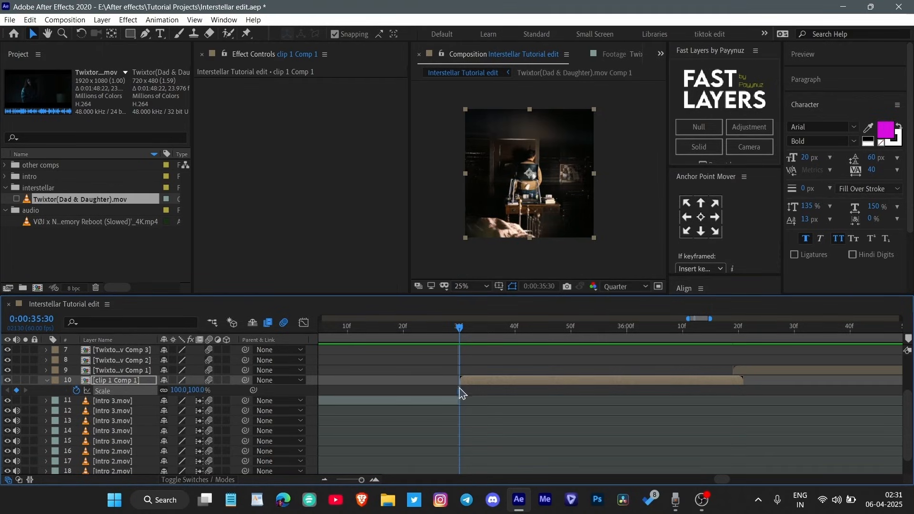
# - Set clip 1 Comp 1's Scale to 125% at 0:00:36:19 and preview the zoom
pyautogui.moveTo(485, 333); pyautogui.dragTo(733, 350)
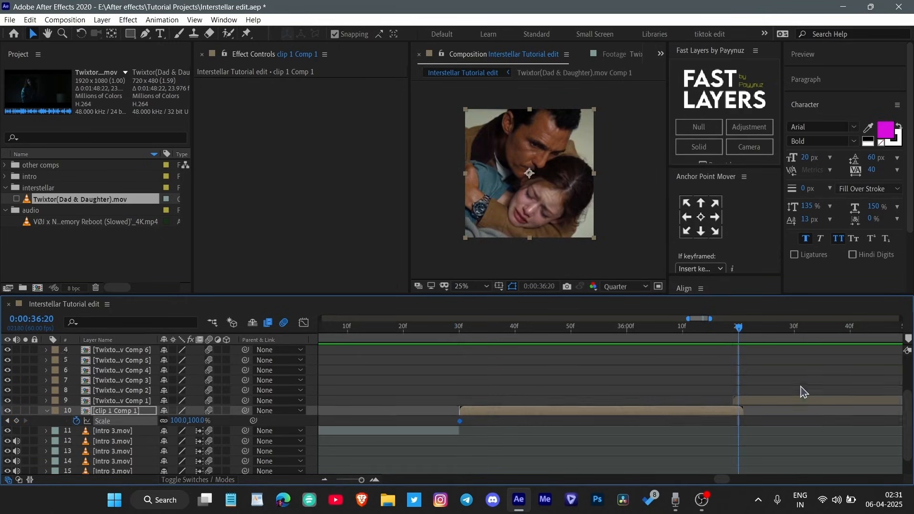
pyautogui.scroll(-1, 727, 416)
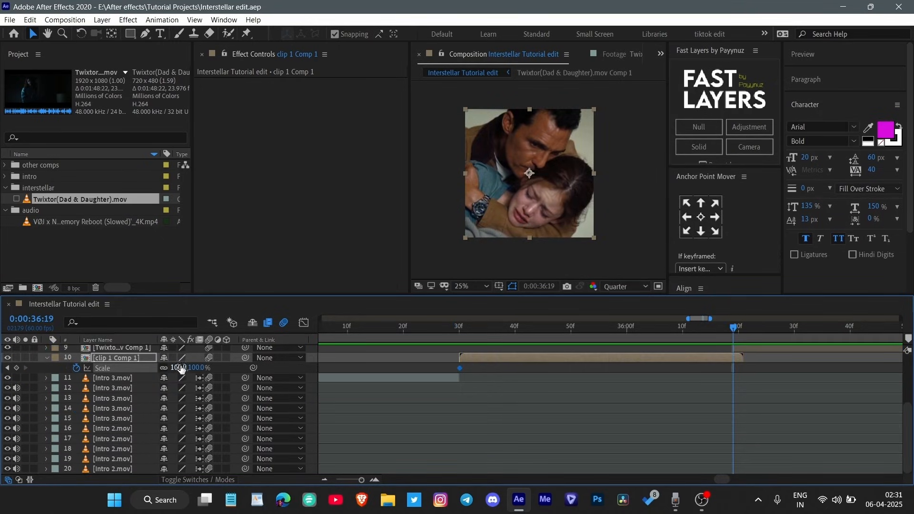
pyautogui.press('Return')
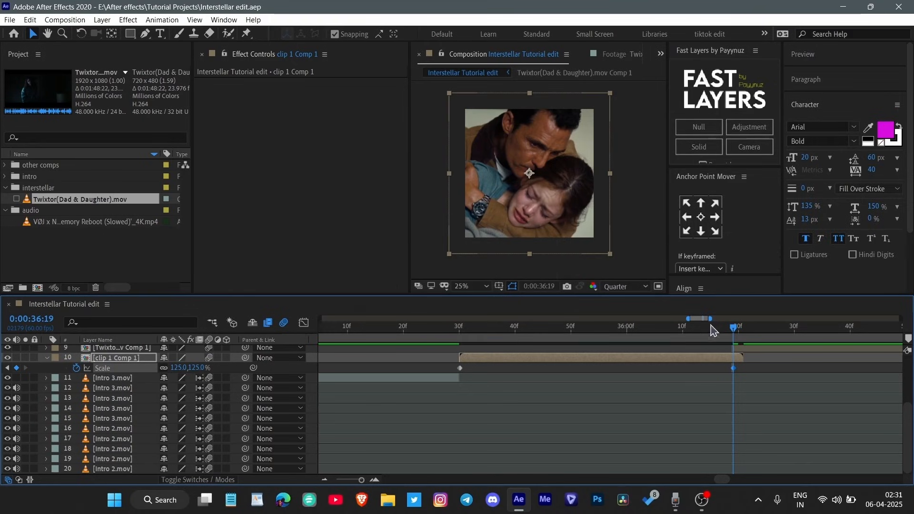
pyautogui.moveTo(733, 326); pyautogui.dragTo(434, 394)
pyautogui.press('space')
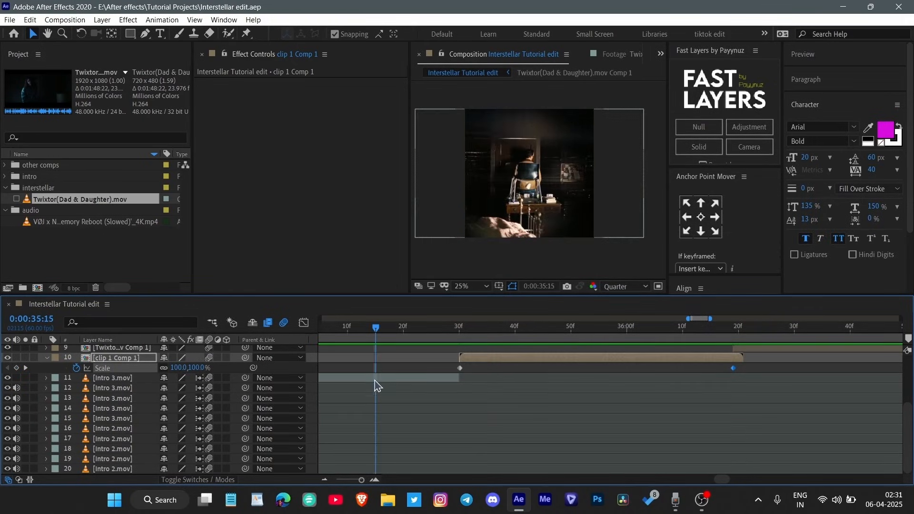
# - Trim the end of clip 1 Comp 1 to 0:00:36:19, where the next clip starts, and preview the cut
pyautogui.click(711, 327)
pyautogui.moveTo(723, 329); pyautogui.dragTo(638, 353)
pyautogui.moveTo(741, 353); pyautogui.dragTo(732, 363)
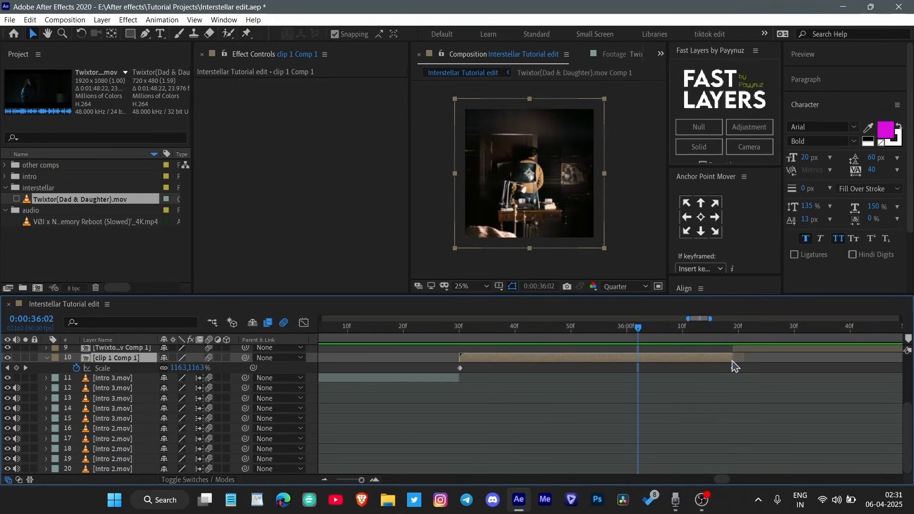
pyautogui.click(733, 332)
pyautogui.moveTo(733, 331); pyautogui.dragTo(437, 376)
pyautogui.click(444, 386)
pyautogui.press('space')
pyautogui.moveTo(537, 333); pyautogui.dragTo(638, 368)
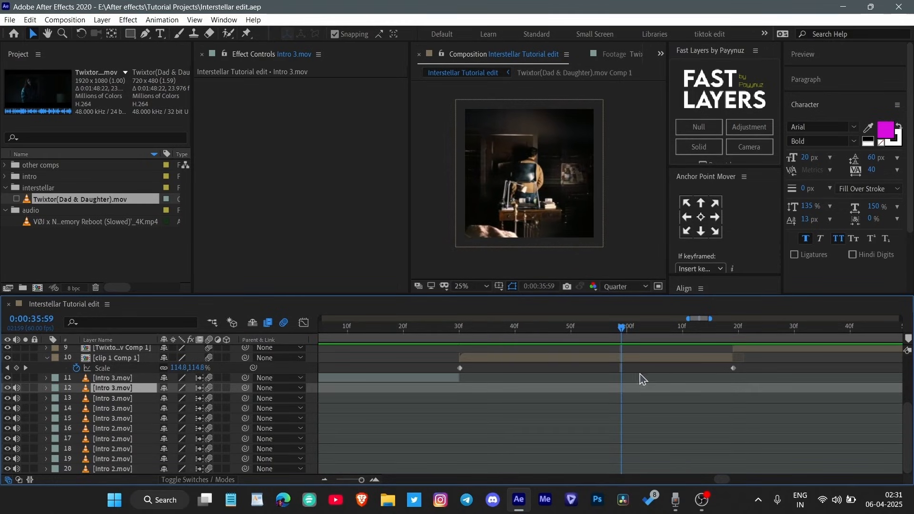
# - Apply Easy Ease to both Scale keyframes of clip 1 Comp 1
pyautogui.moveTo(770, 362); pyautogui.dragTo(442, 399)
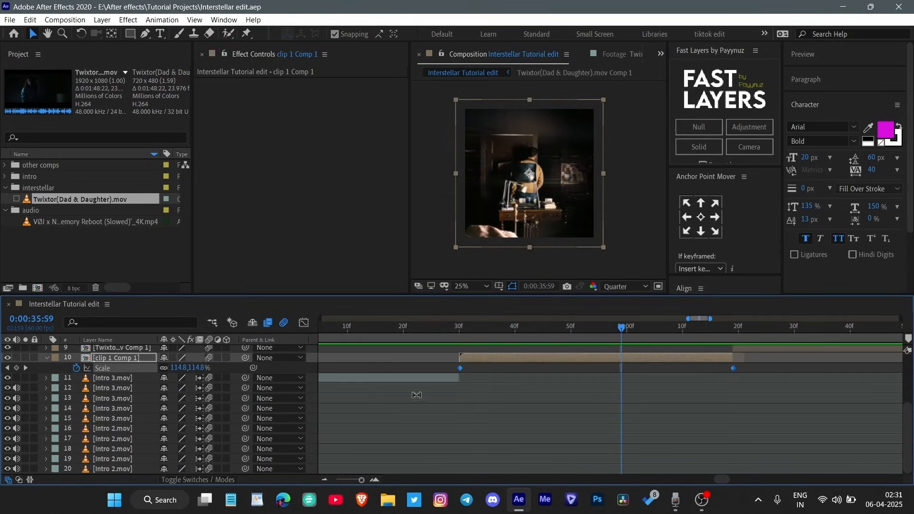
pyautogui.press('F9')
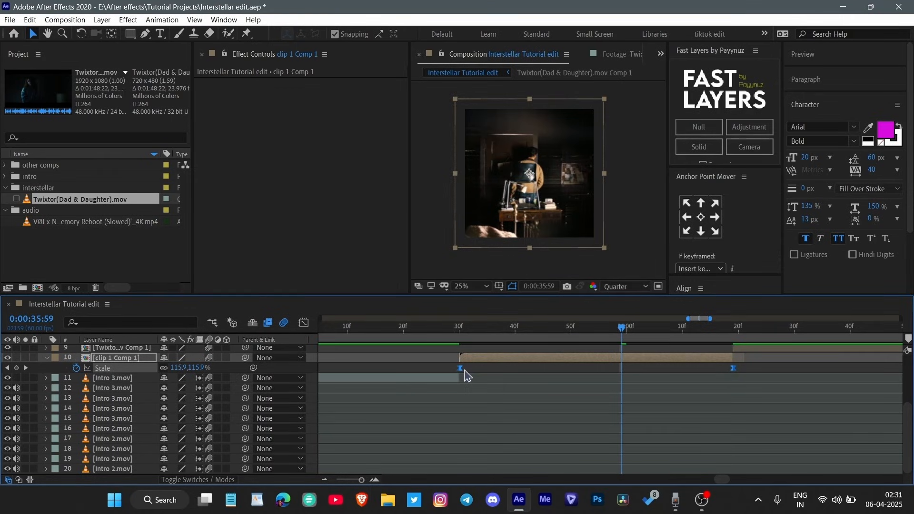
pyautogui.rightClick(461, 369)
pyautogui.moveTo(500, 361)
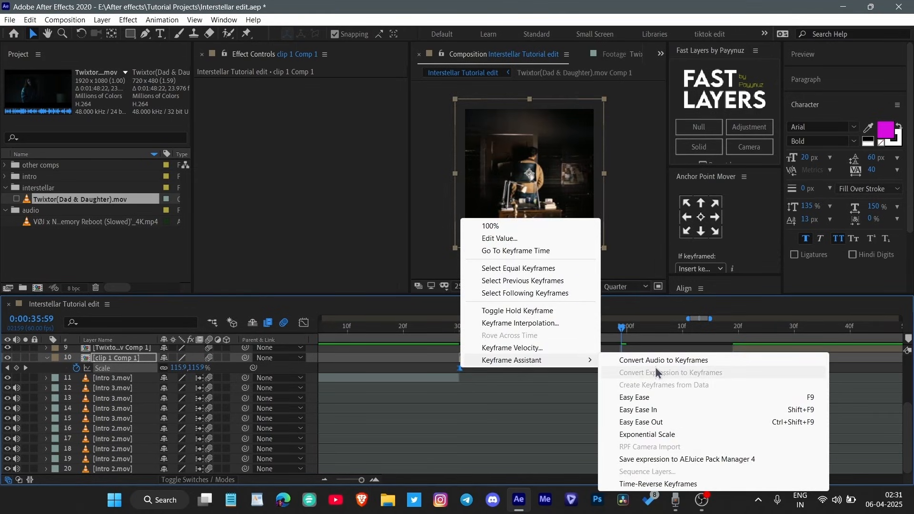
pyautogui.click(639, 400)
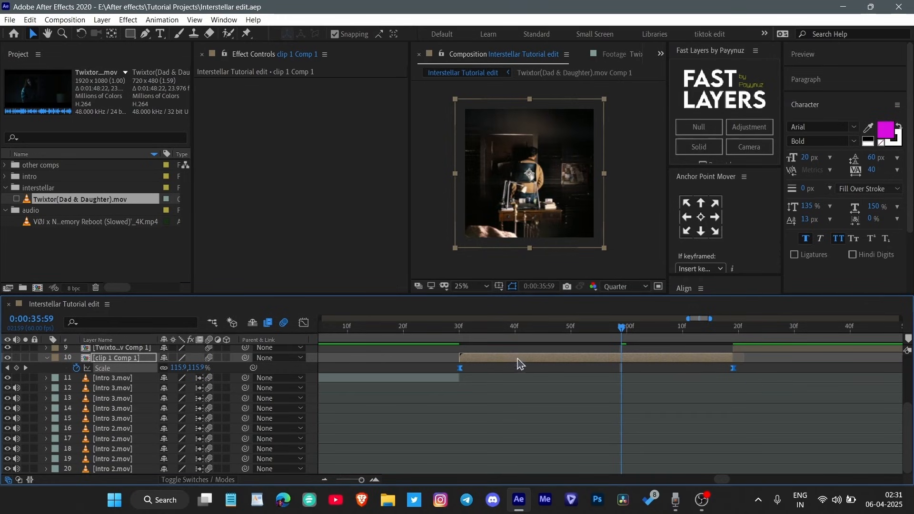
# - Reshape clip 1 Comp 1's Scale curve in the Graph Editor to be steep at both ends and flatter in the middle, and preview it
pyautogui.click(304, 323)
pyautogui.moveTo(405, 411); pyautogui.dragTo(513, 457)
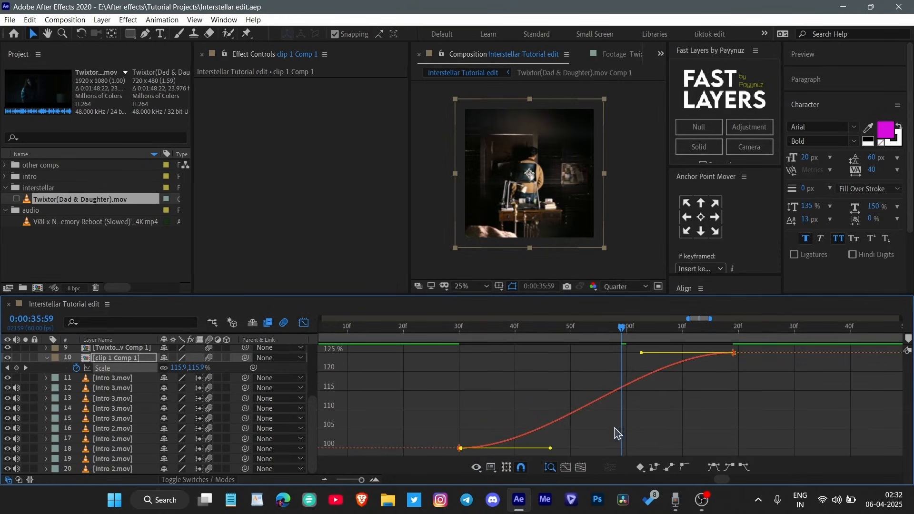
pyautogui.moveTo(771, 381); pyautogui.dragTo(638, 350)
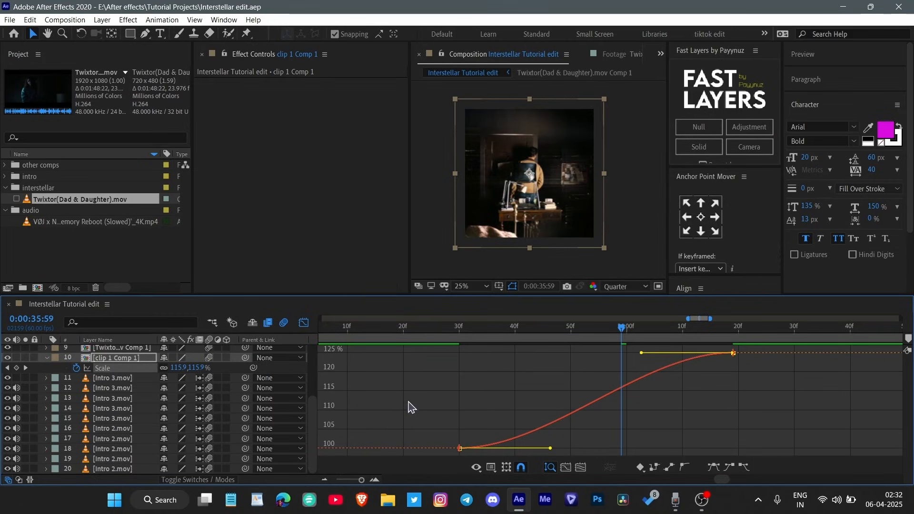
pyautogui.moveTo(404, 344); pyautogui.dragTo(737, 457)
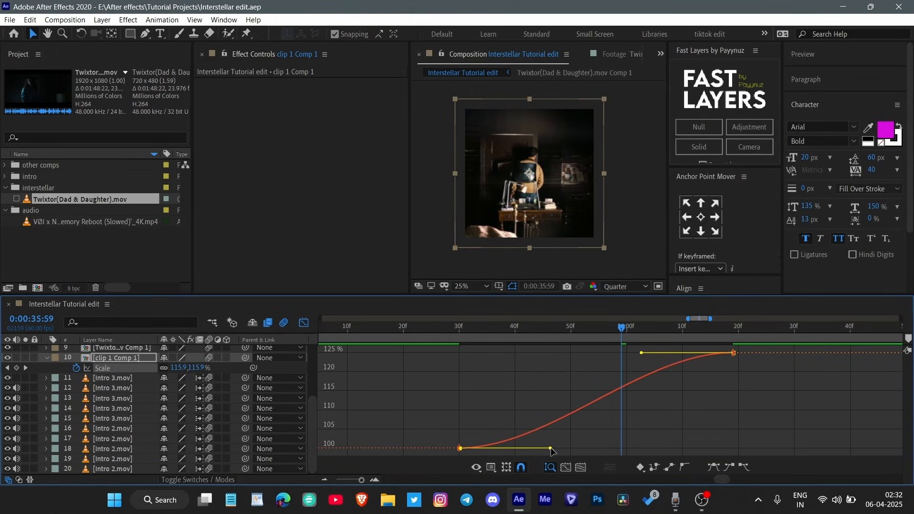
pyautogui.moveTo(551, 449); pyautogui.dragTo(470, 412)
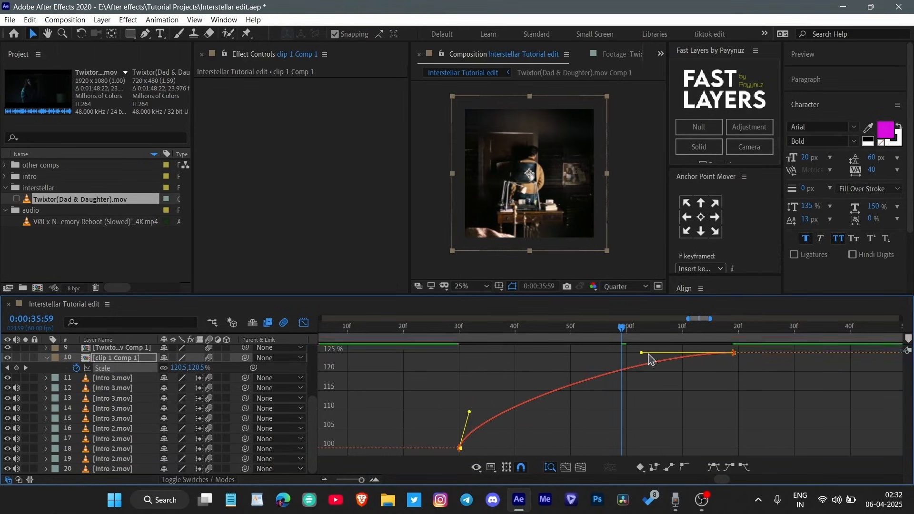
pyautogui.moveTo(643, 353); pyautogui.dragTo(715, 387)
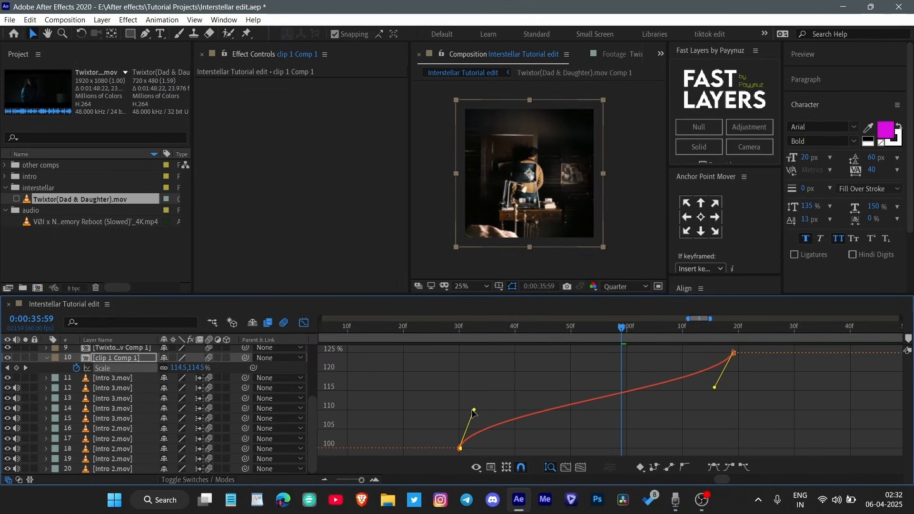
pyautogui.moveTo(468, 412); pyautogui.dragTo(468, 407)
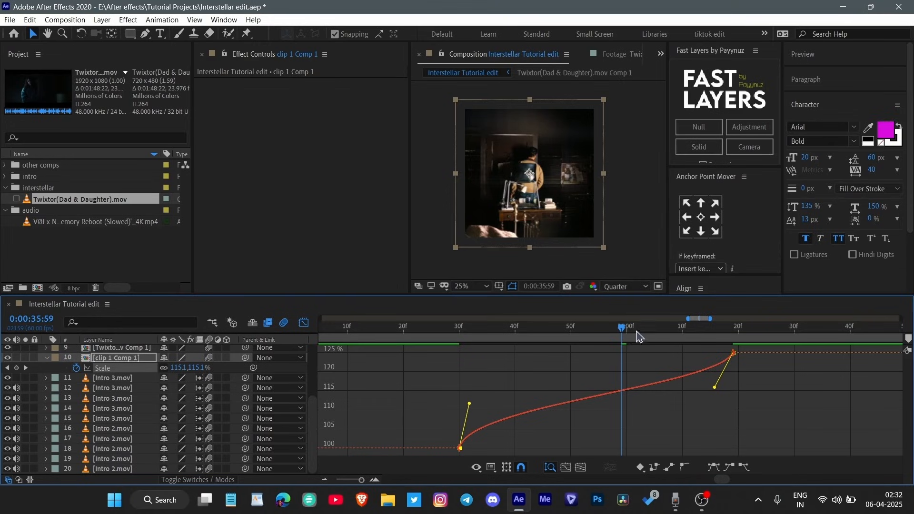
pyautogui.press('space')
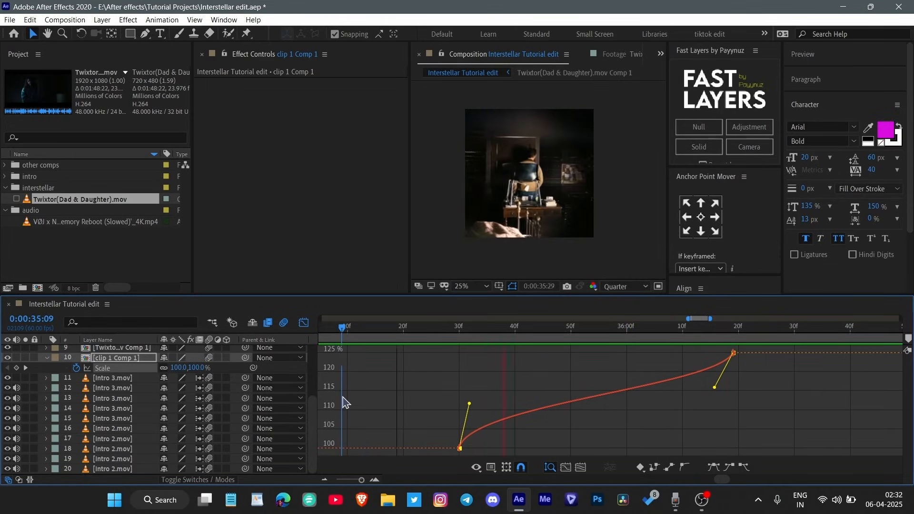
pyautogui.press('space')
pyautogui.click(302, 324)
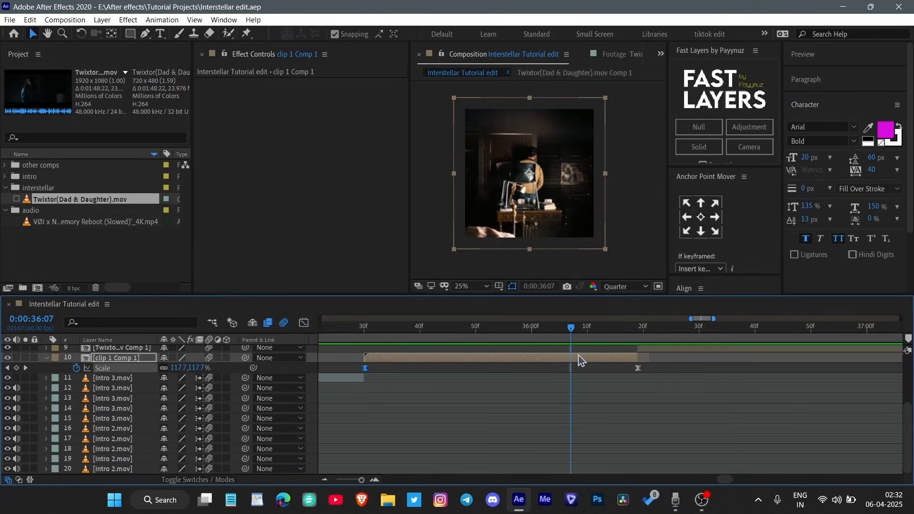
# - Apply the RE:Vision Twixtor effect to the Twixtor(Dad & Daughter).mov Comp 1 layer
pyautogui.moveTo(582, 327); pyautogui.dragTo(460, 349)
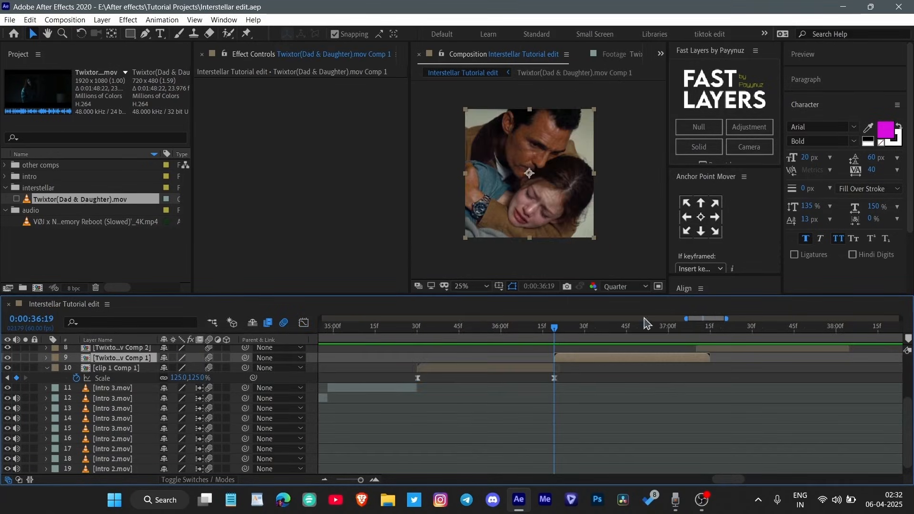
pyautogui.click(826, 105)
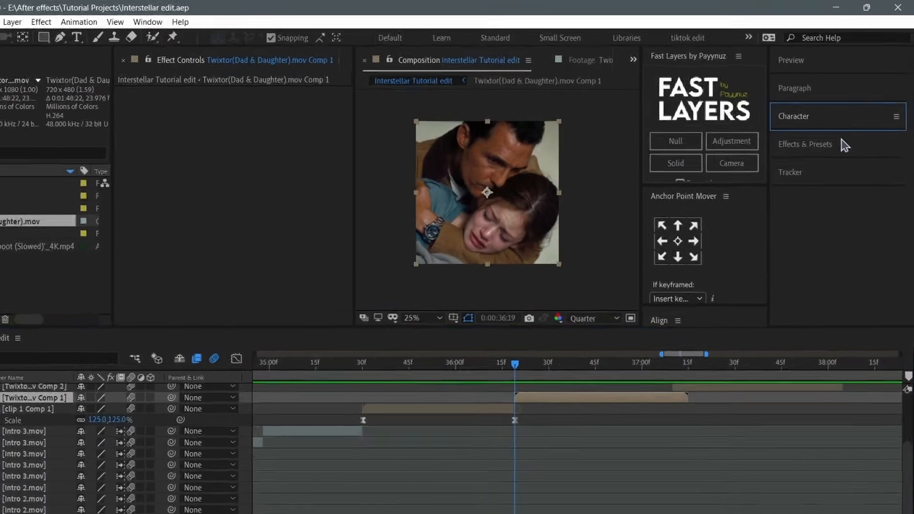
pyautogui.click(835, 152)
pyautogui.click(826, 160)
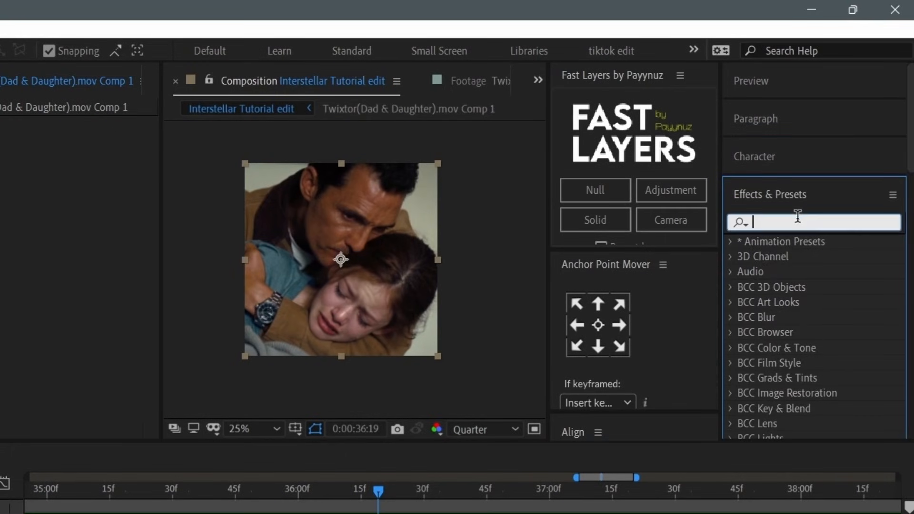
pyautogui.write('twixtor')
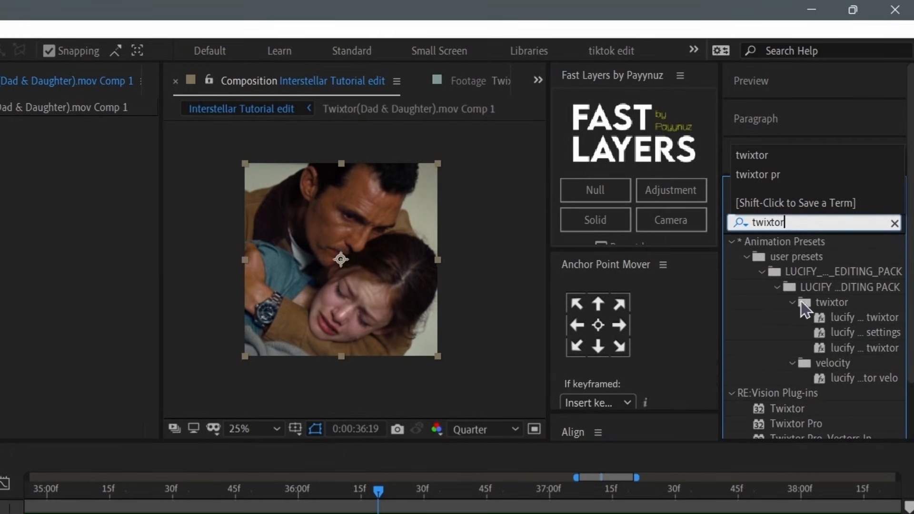
pyautogui.click(790, 346)
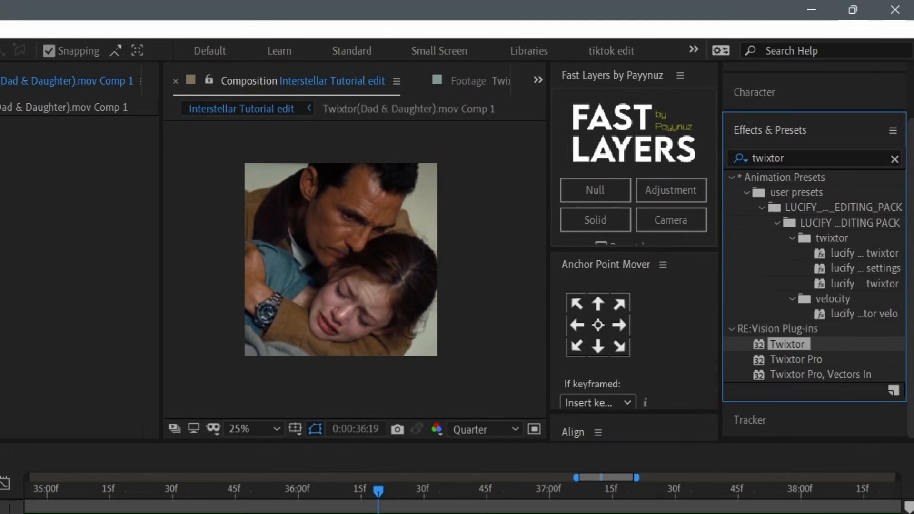
pyautogui.doubleClick(790, 345)
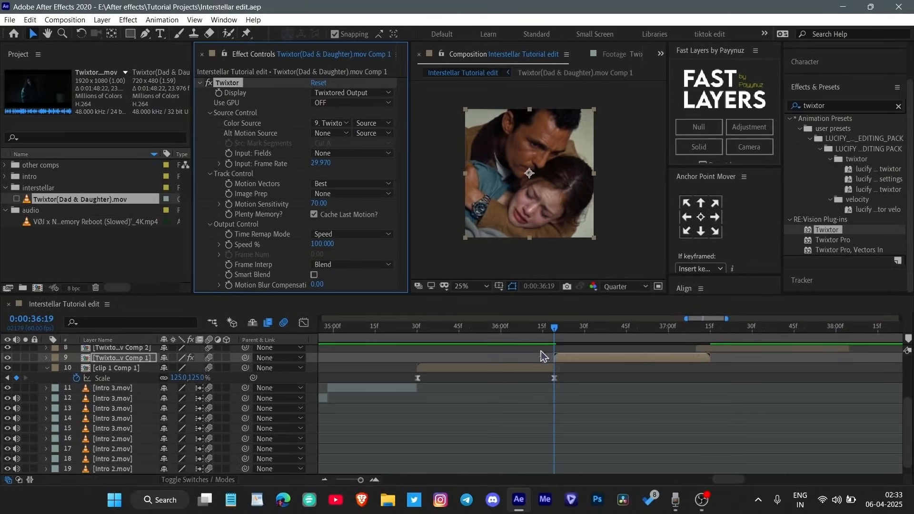
# - Turn on Twixtor's Use GPU option and set its input frame rate to 23.976 to match the source footage
pyautogui.scroll(2, 520, 390)
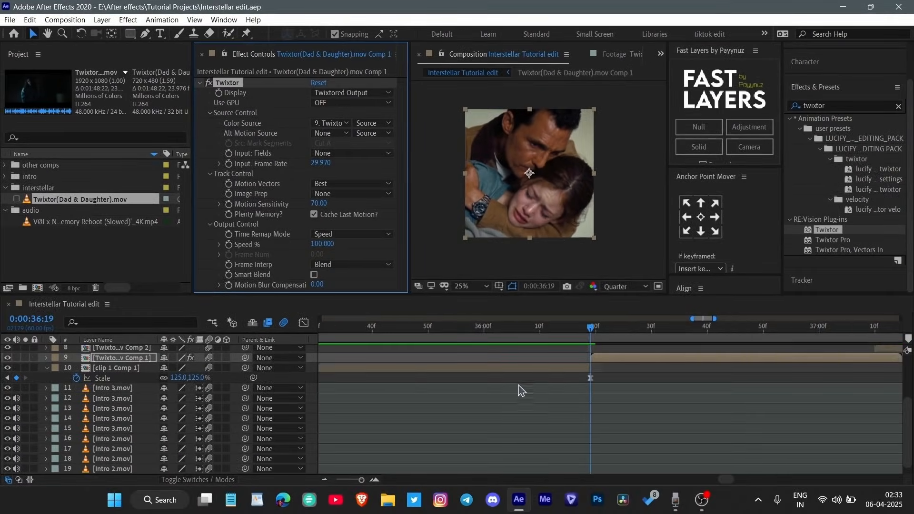
pyautogui.hscroll(1, 624, 391)
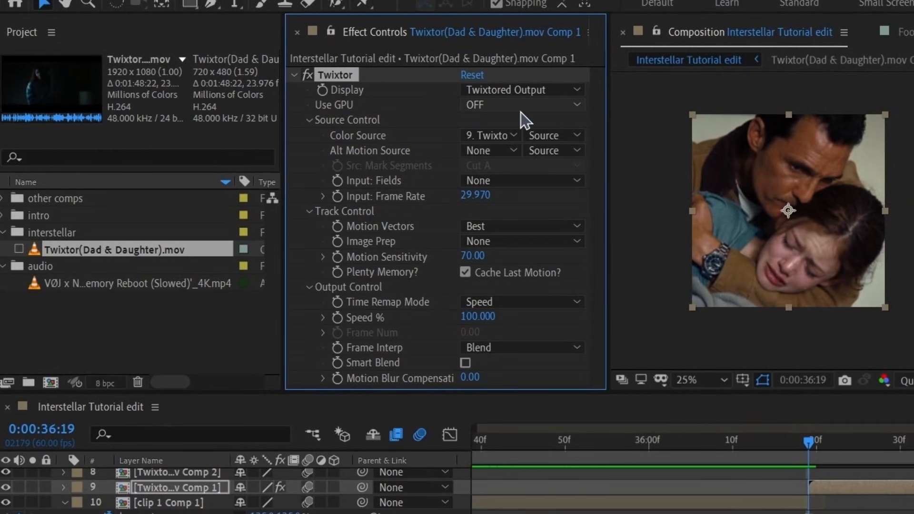
pyautogui.click(523, 106)
pyautogui.click(524, 138)
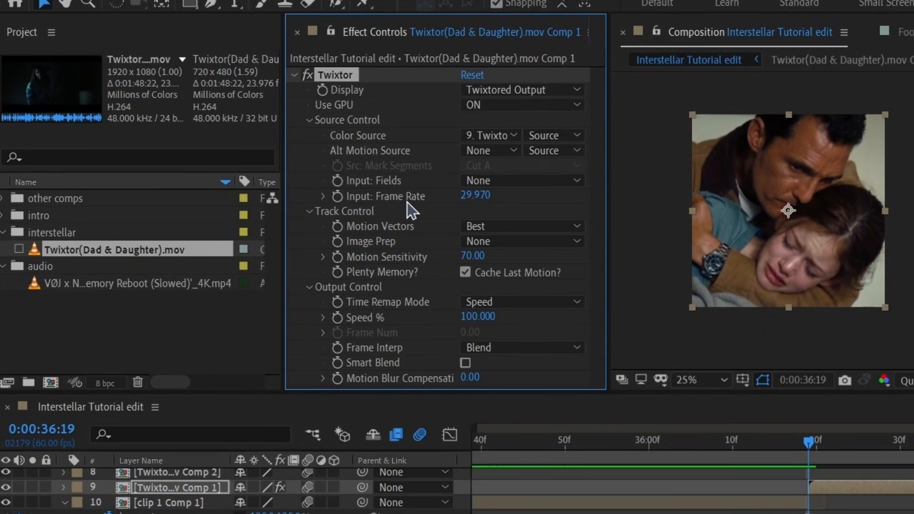
pyautogui.click(105, 293)
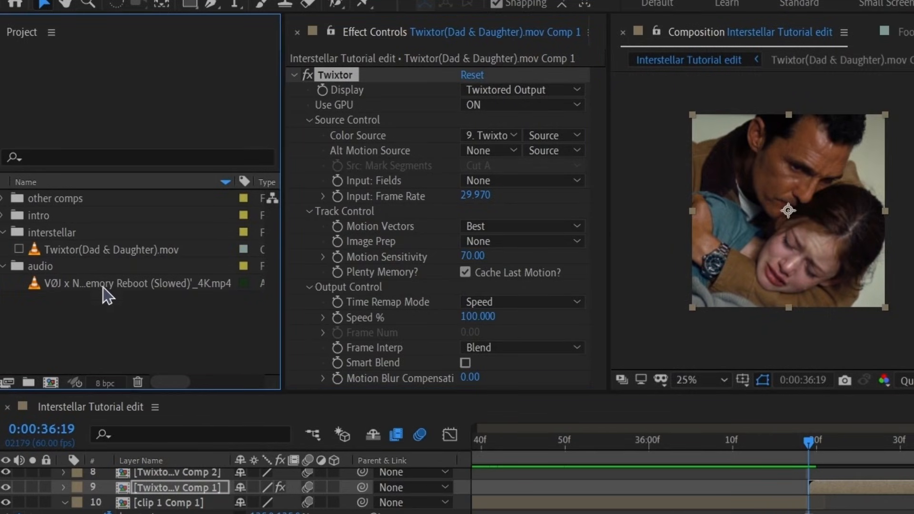
pyautogui.click(119, 252)
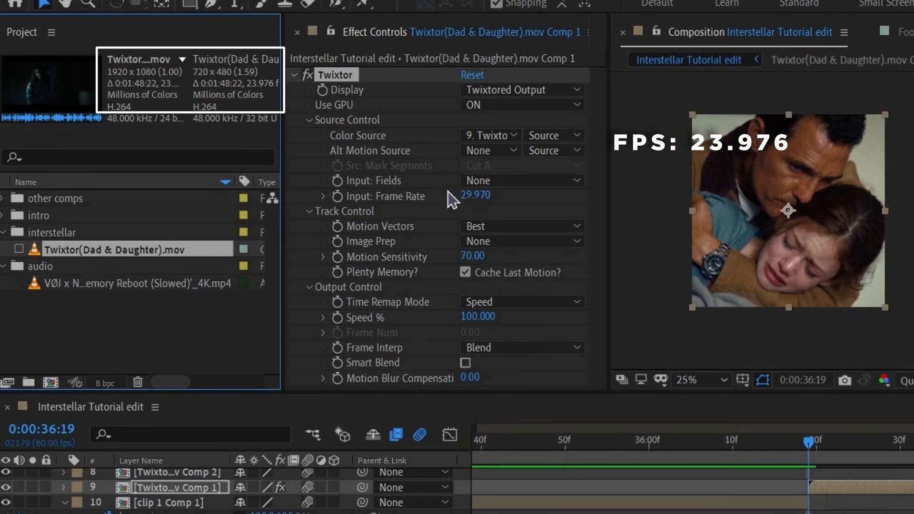
pyautogui.click(474, 194)
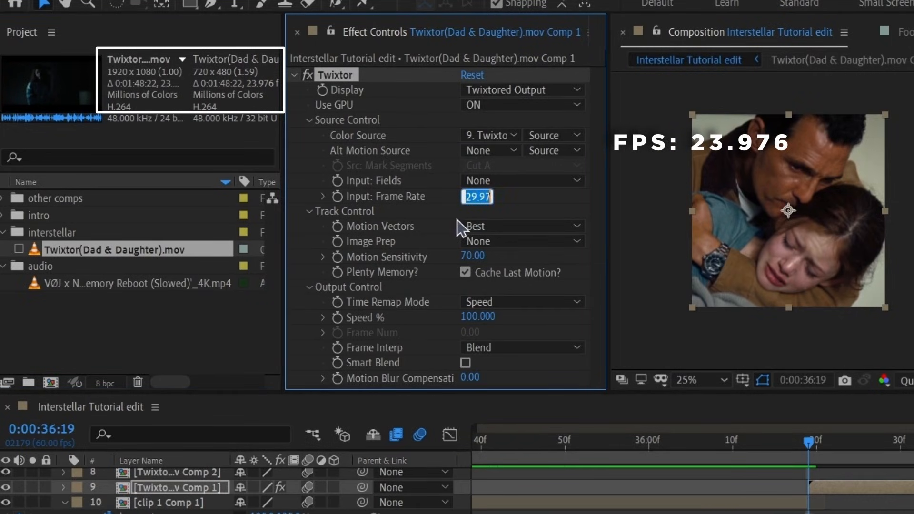
pyautogui.write('23.')
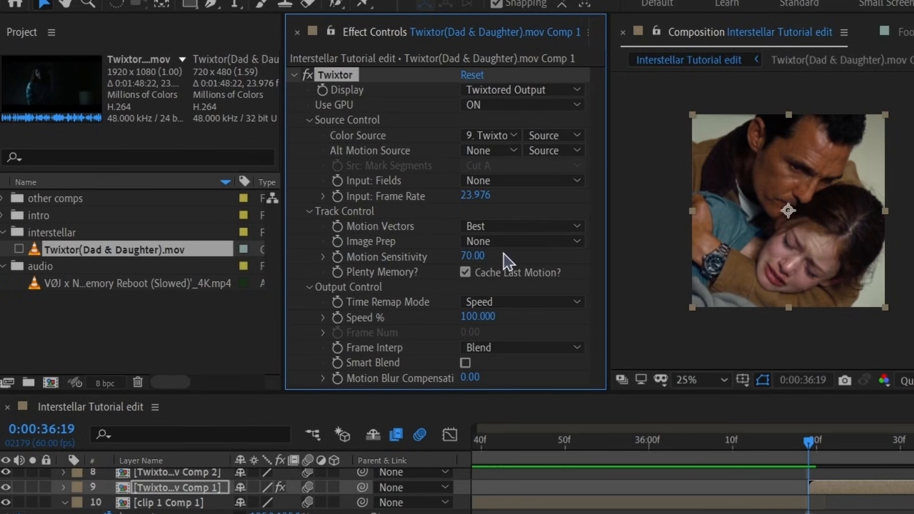
# - Set Twixtor's Image Prep to Contrast/Edge Enhance, Motion Sensitivity to 100 and Frame Interp to Motion Weighted Blend with Smart Blend on
pyautogui.click(521, 242)
pyautogui.click(547, 279)
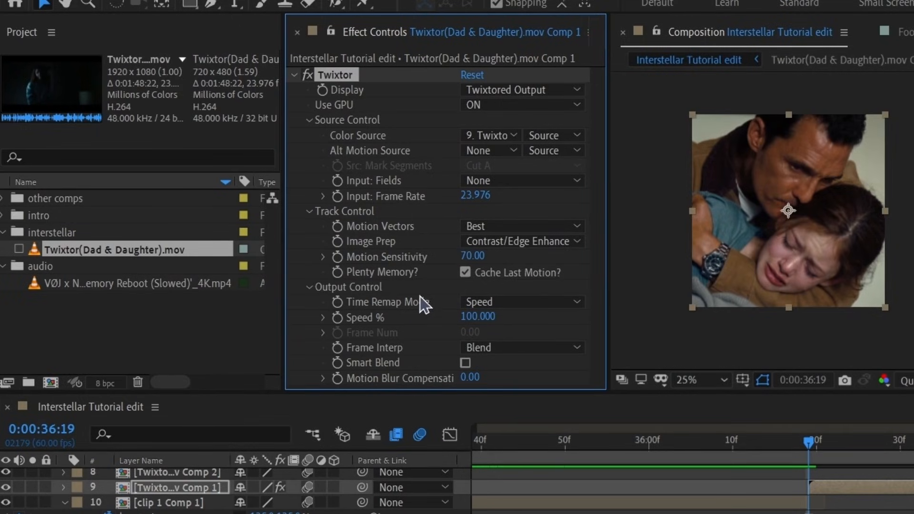
pyautogui.moveTo(466, 263); pyautogui.dragTo(635, 265)
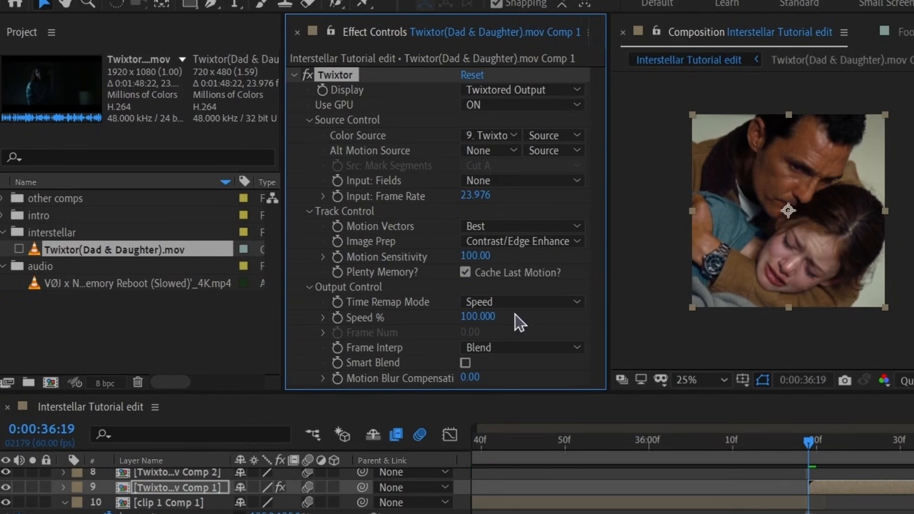
pyautogui.click(497, 352)
pyautogui.click(509, 402)
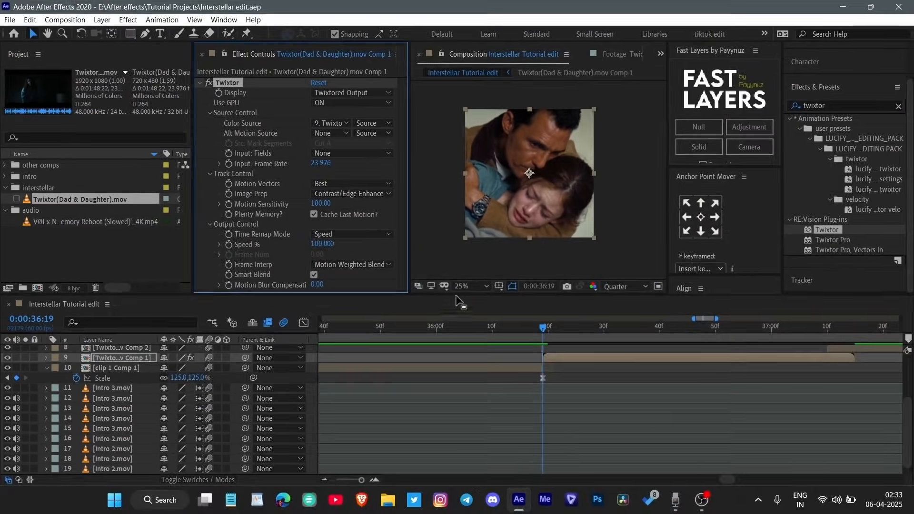
# - Start keyframing Twixtor's Speed % at 100 on the clip's first frame and reveal the keyframe under the layer
pyautogui.click(229, 246)
pyautogui.press('u')
pyautogui.press('u')
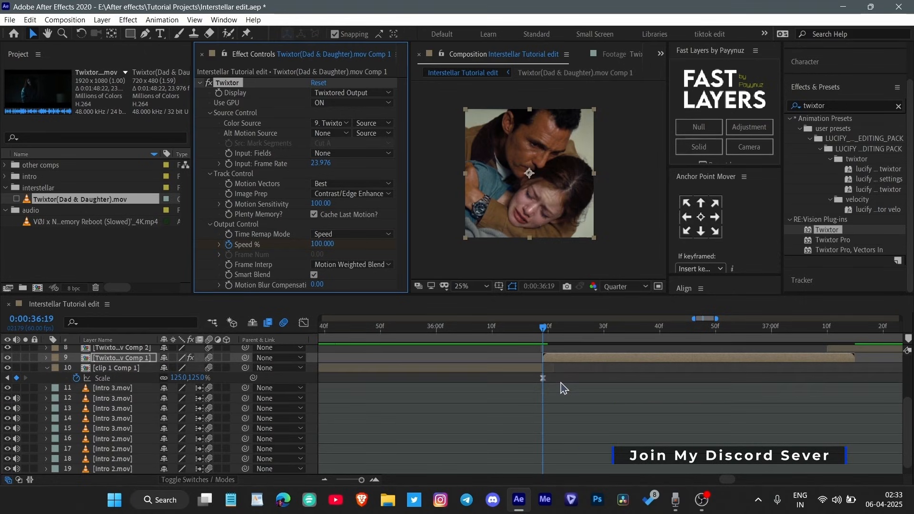
pyautogui.press('u')
pyautogui.hscroll(2, 552, 387)
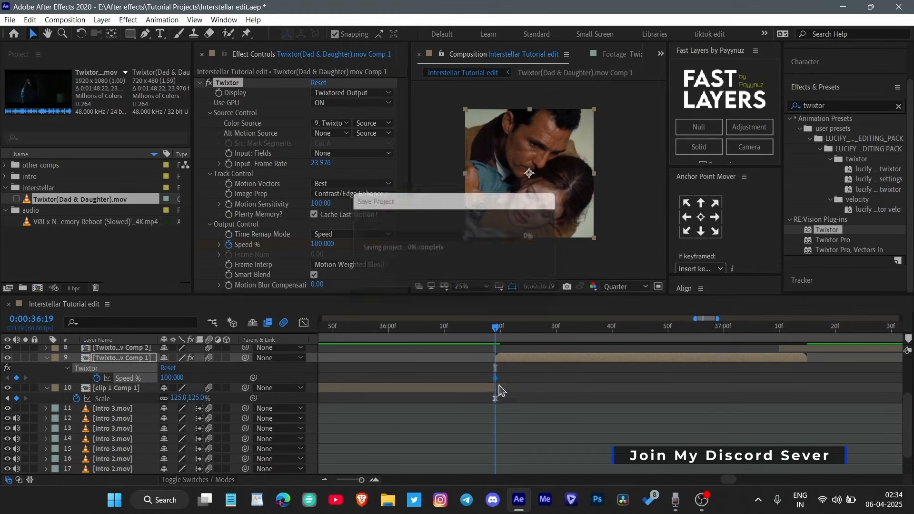
pyautogui.hscroll(3, 532, 387)
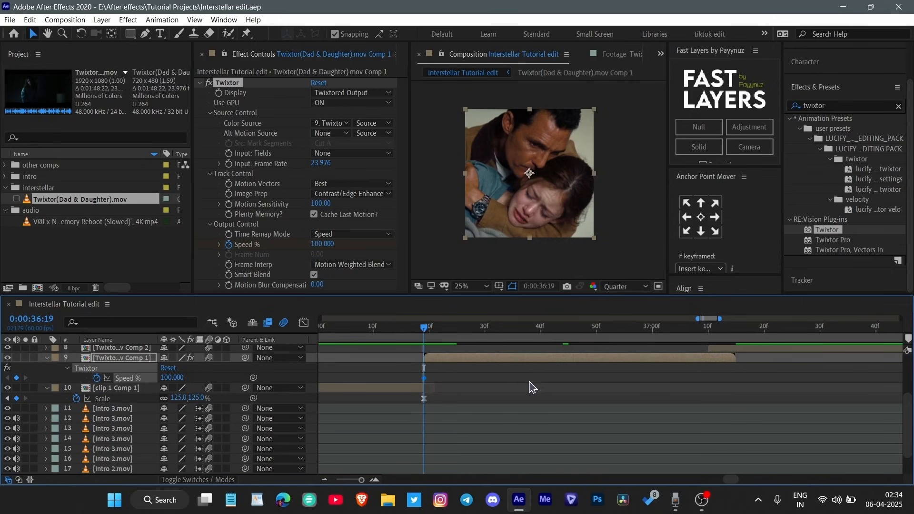
# - Add a Speed % keyframe of 40 in the middle of the clip at 0:00:36:44
pyautogui.press('space')
pyautogui.press('pageup')
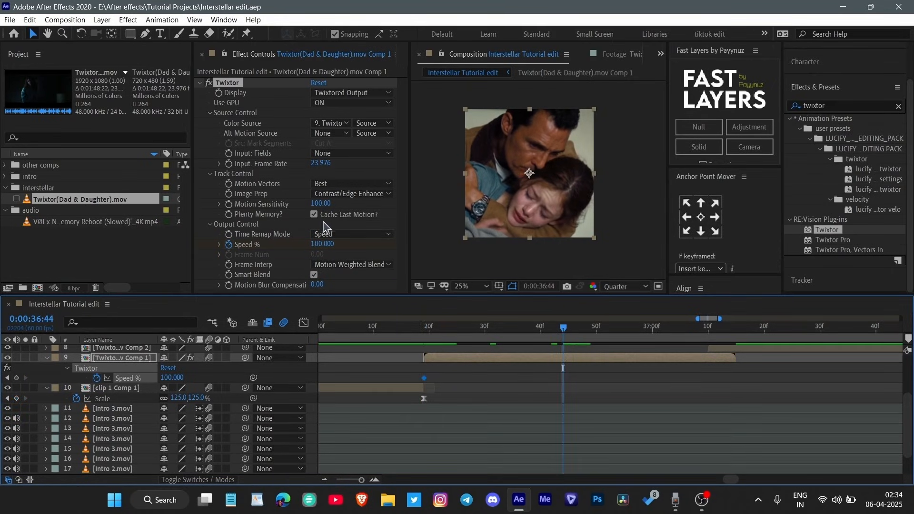
pyautogui.click(323, 244)
pyautogui.write('40')
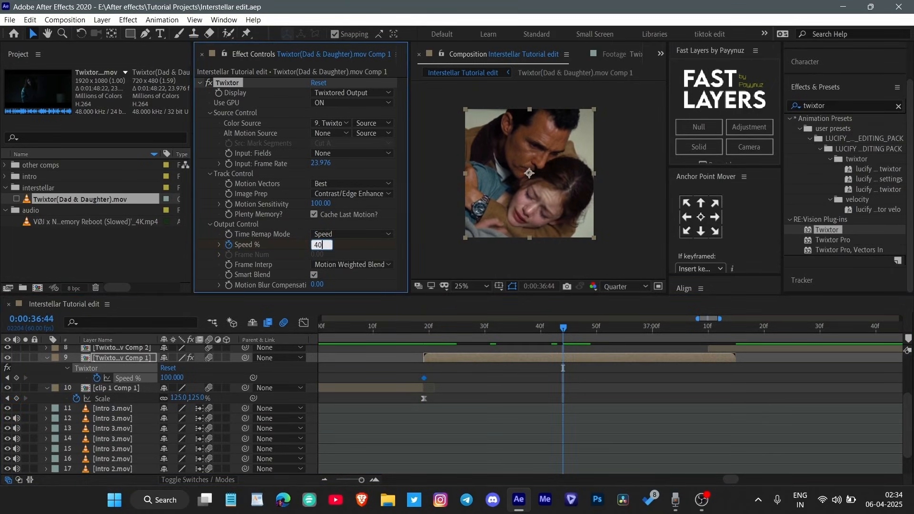
pyautogui.press('Return')
# - Add a Speed % keyframe of 100 at 0:00:37:10, where the next clip begins
pyautogui.moveTo(566, 327); pyautogui.dragTo(709, 371)
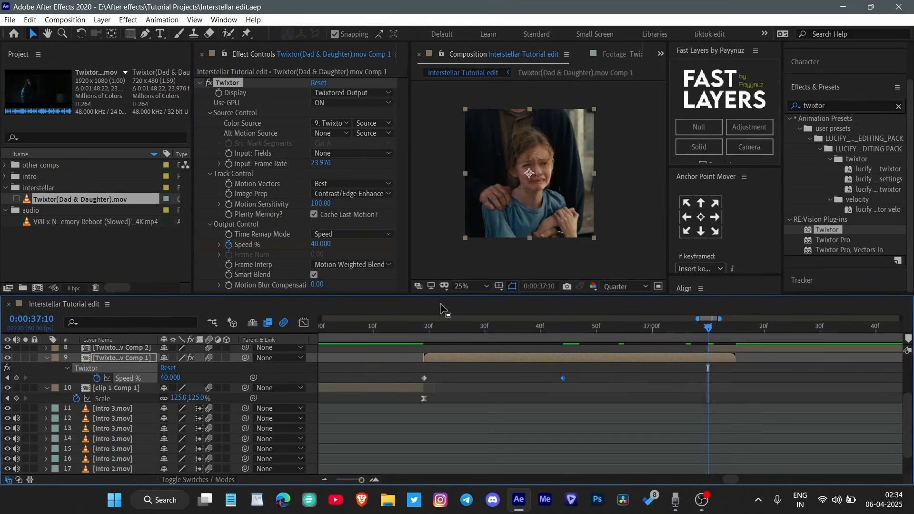
pyautogui.click(315, 244)
pyautogui.write('100')
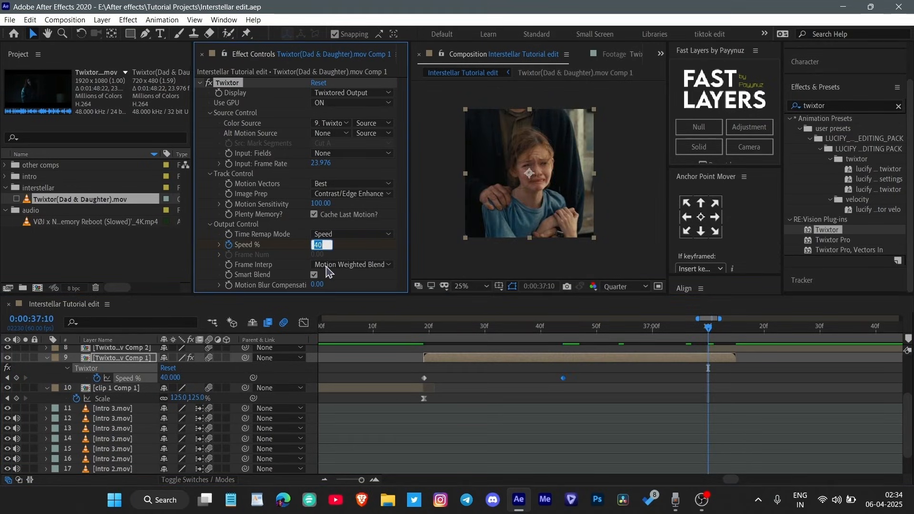
pyautogui.press('Return')
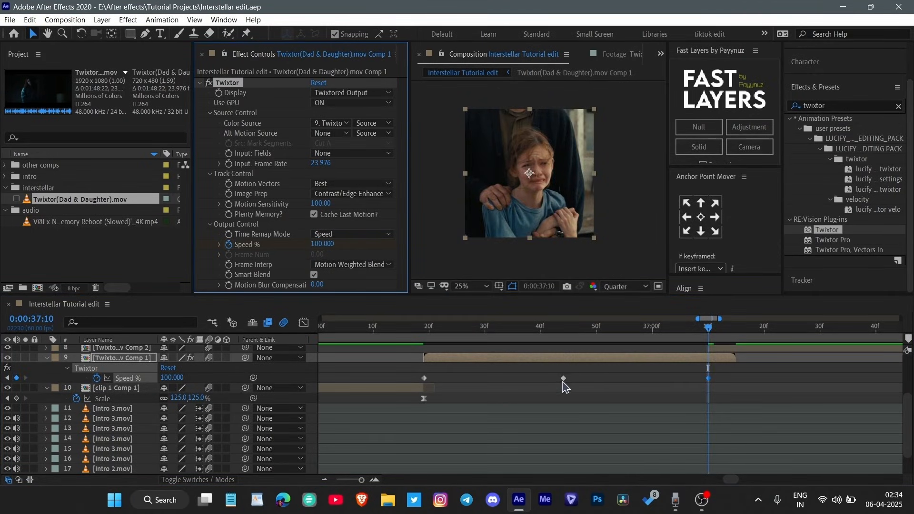
# - Shift the middle Speed % keyframe slightly later and apply Easy Ease to all three Speed % keyframes
pyautogui.moveTo(562, 381); pyautogui.dragTo(568, 380)
pyautogui.moveTo(746, 380); pyautogui.dragTo(376, 393)
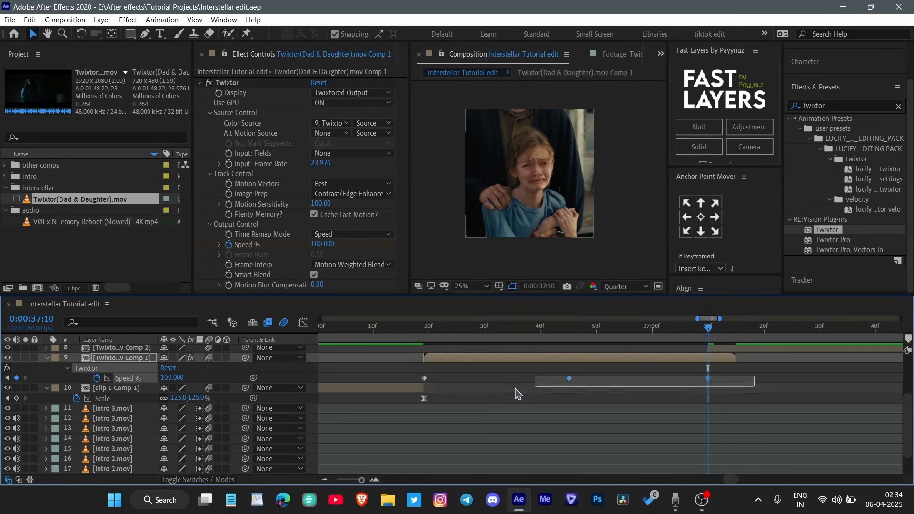
pyautogui.rightClick(424, 379)
pyautogui.moveTo(500, 374)
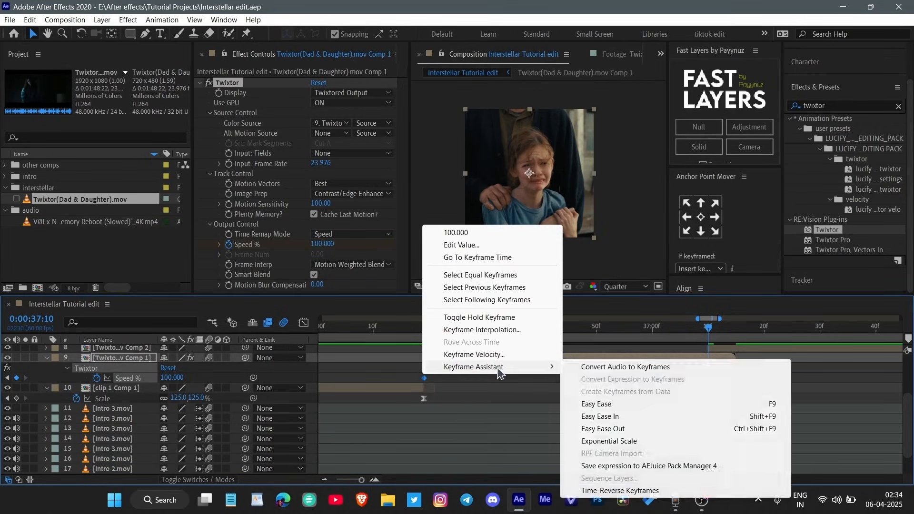
pyautogui.click(669, 404)
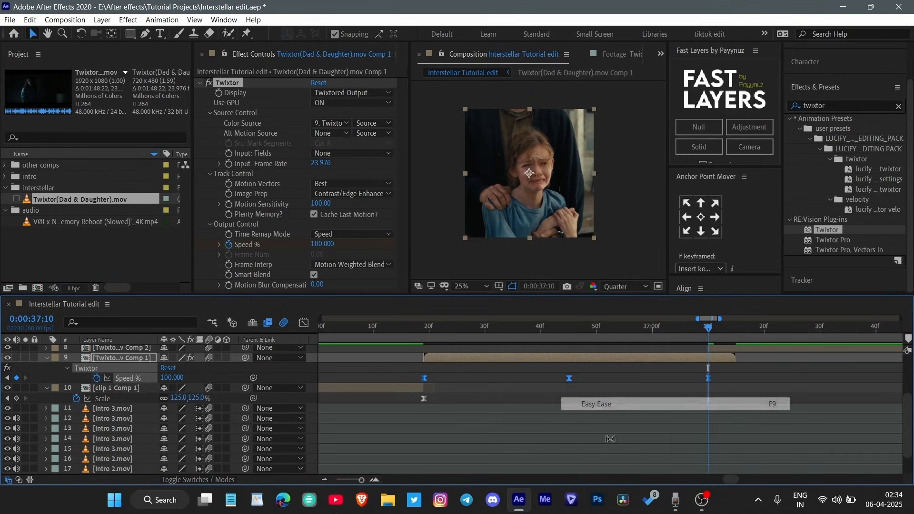
# - Trim the end of the Twixtor(Dad & Daughter).mov Comp 1 layer to 0:00:37:10
pyautogui.scroll(2, 730, 371)
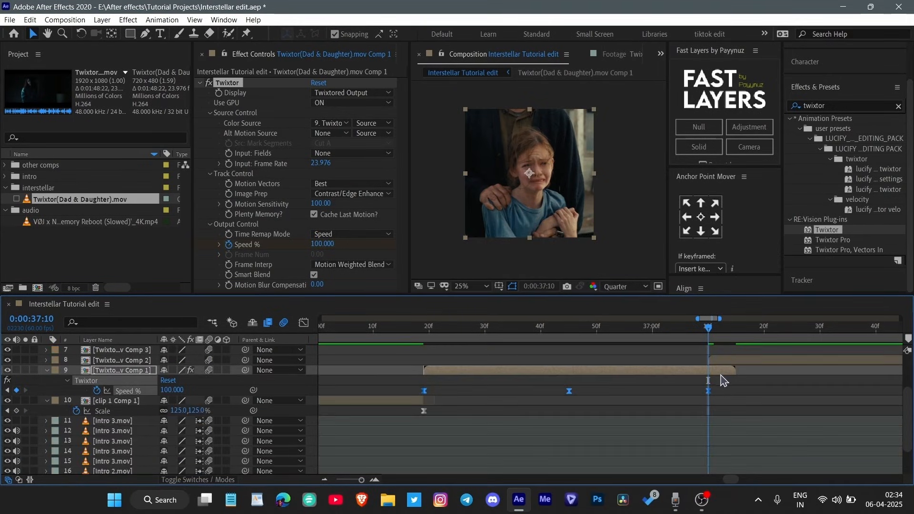
pyautogui.moveTo(735, 371); pyautogui.dragTo(708, 400)
pyautogui.moveTo(708, 328); pyautogui.dragTo(508, 375)
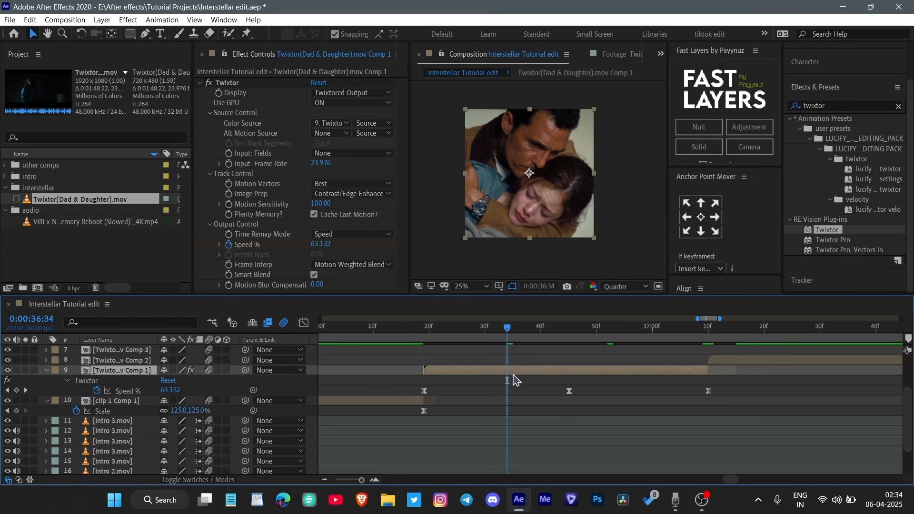
# - Reshape the Speed % curve in the Graph Editor to fall and rise steeply at the ends with a wide flat middle, and preview it
pyautogui.moveTo(766, 396); pyautogui.dragTo(373, 398)
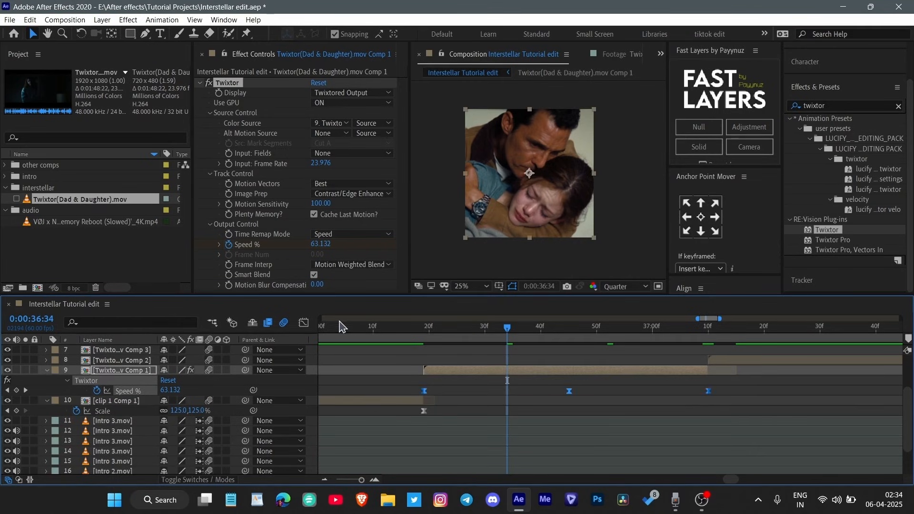
pyautogui.click(303, 326)
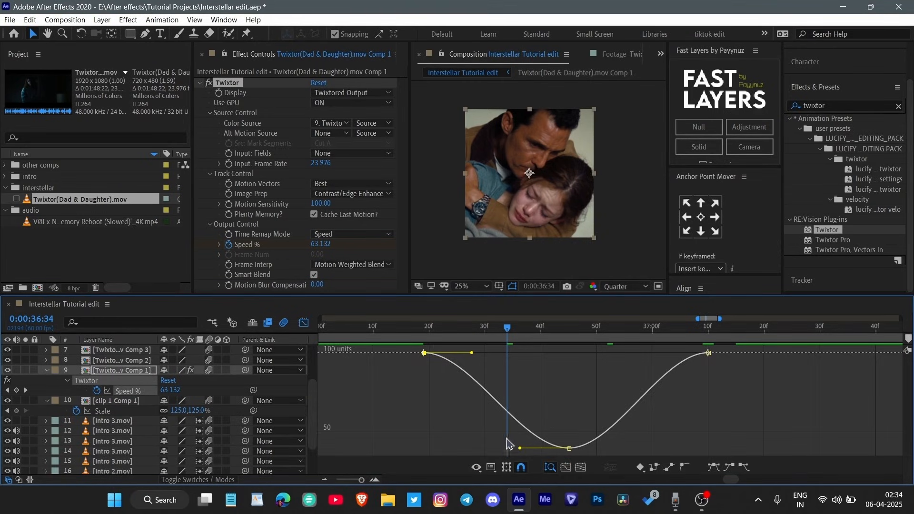
pyautogui.moveTo(515, 438); pyautogui.dragTo(647, 467)
pyautogui.moveTo(521, 448); pyautogui.dragTo(441, 452)
pyautogui.moveTo(615, 448); pyautogui.dragTo(692, 449)
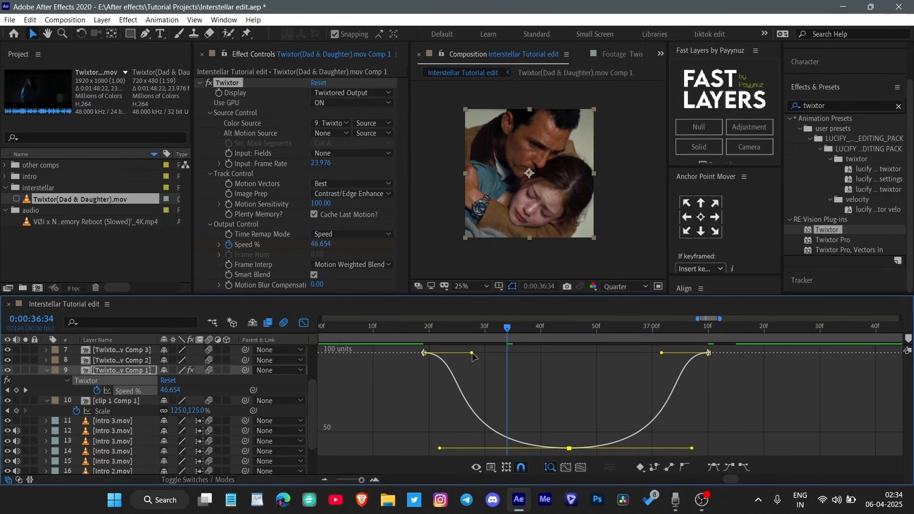
pyautogui.moveTo(473, 353); pyautogui.dragTo(461, 372)
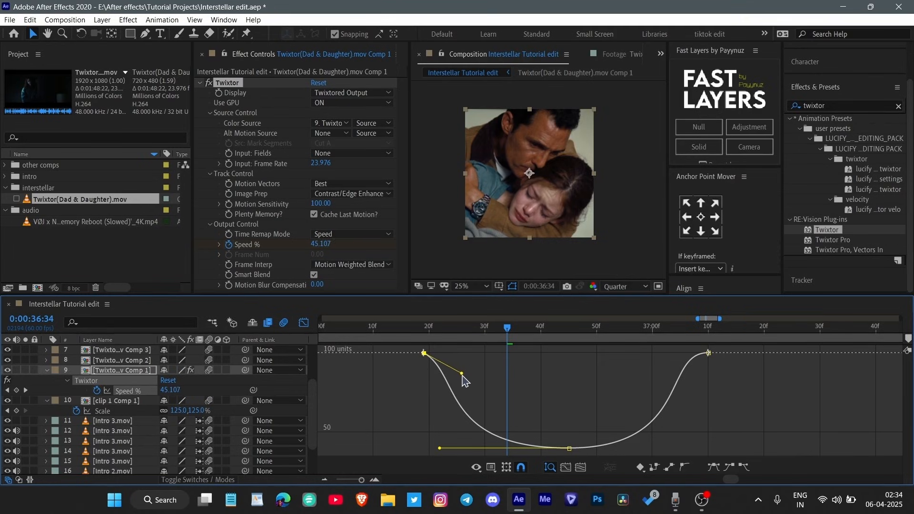
pyautogui.moveTo(751, 385)
pyautogui.mouseDown()
pyautogui.moveTo(676, 329)
pyautogui.moveTo(673, 373)
pyautogui.mouseUp()
pyautogui.moveTo(507, 327); pyautogui.dragTo(412, 328)
pyautogui.press('space')
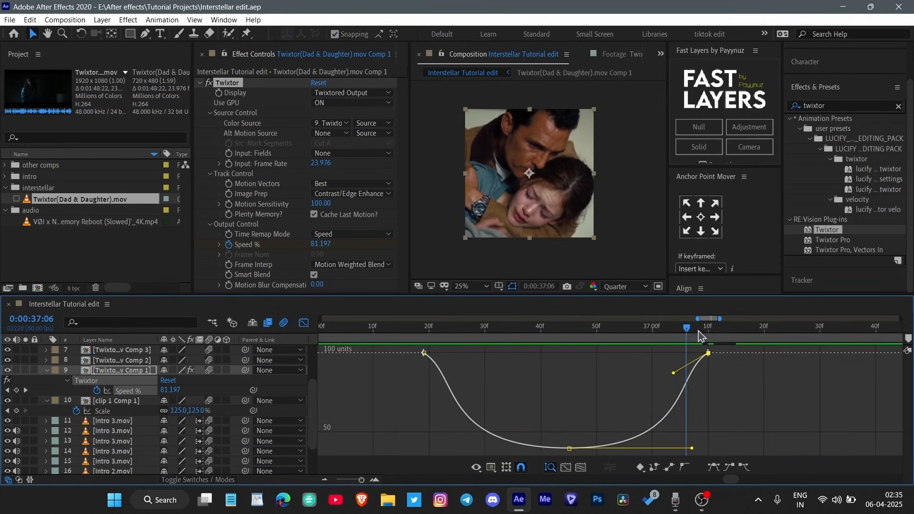
# - Pre-compose the Twixtor(Dad & Daughter).mov Comp 1 layer, moving all attributes into the new composition and fitting its duration to the layer
pyautogui.click(304, 323)
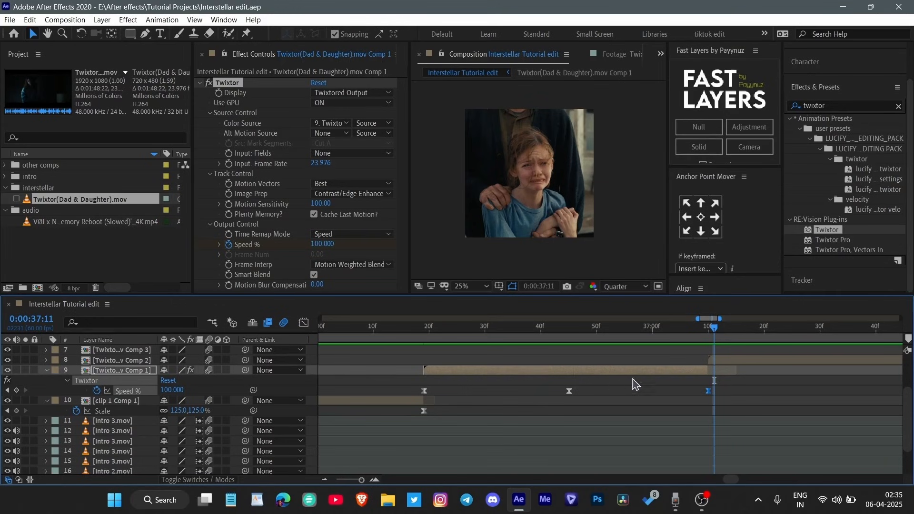
pyautogui.scroll(-1, 659, 371)
pyautogui.moveTo(689, 328); pyautogui.dragTo(608, 353)
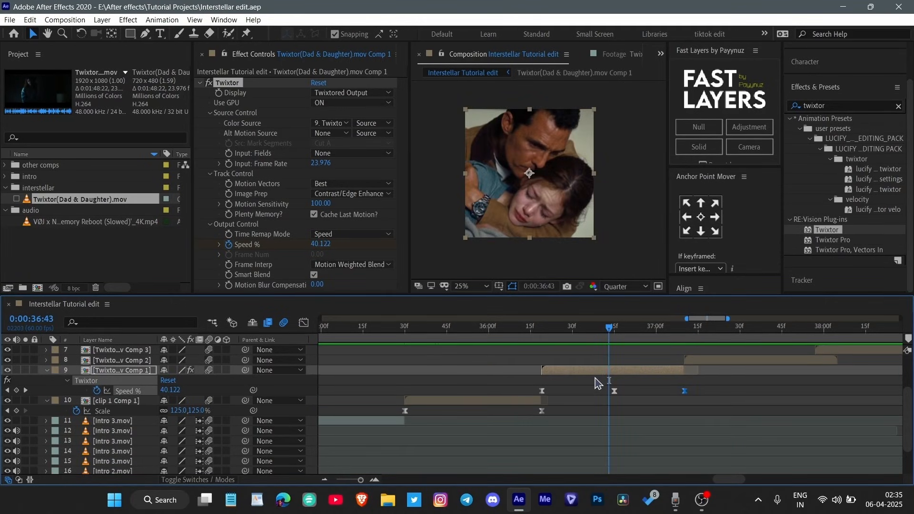
pyautogui.hotkey('ctrl', 'shift', 'c')
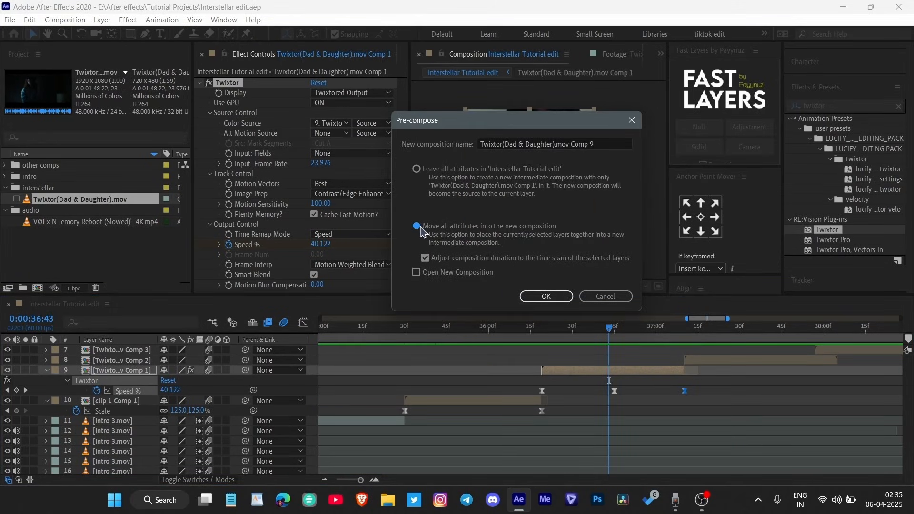
pyautogui.click(546, 296)
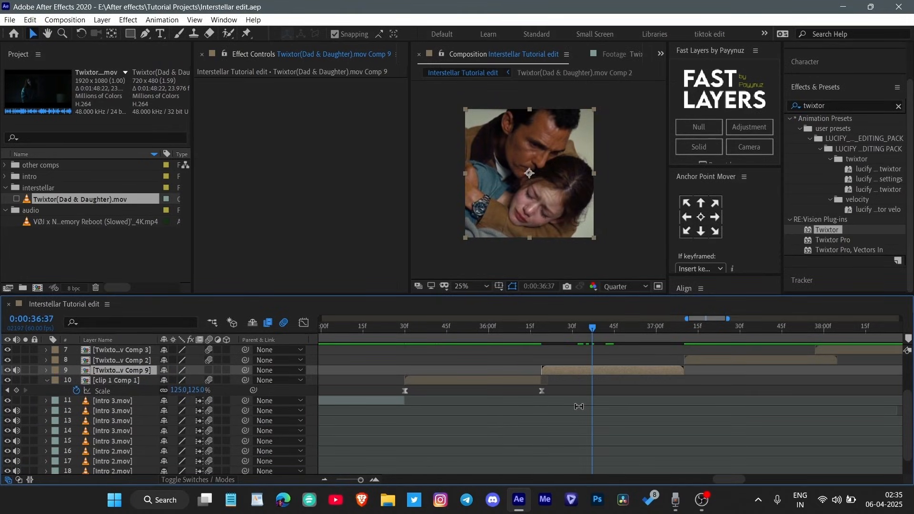
# - Copy both Scale keyframes from clip 1 Comp 1 to the start of the Comp 9 layer at 0:00:36:19
pyautogui.moveTo(579, 395); pyautogui.dragTo(400, 387)
pyautogui.hscroll(-5, 571, 408)
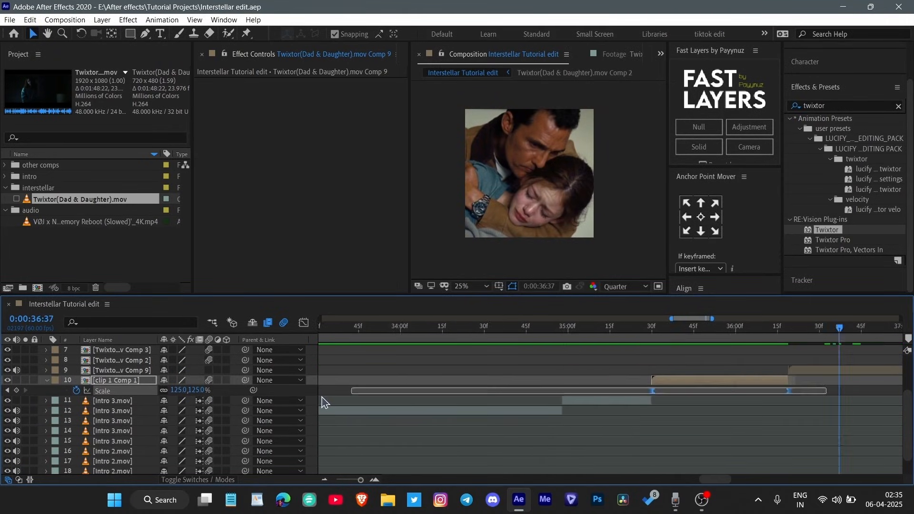
pyautogui.hscroll(2, 627, 428)
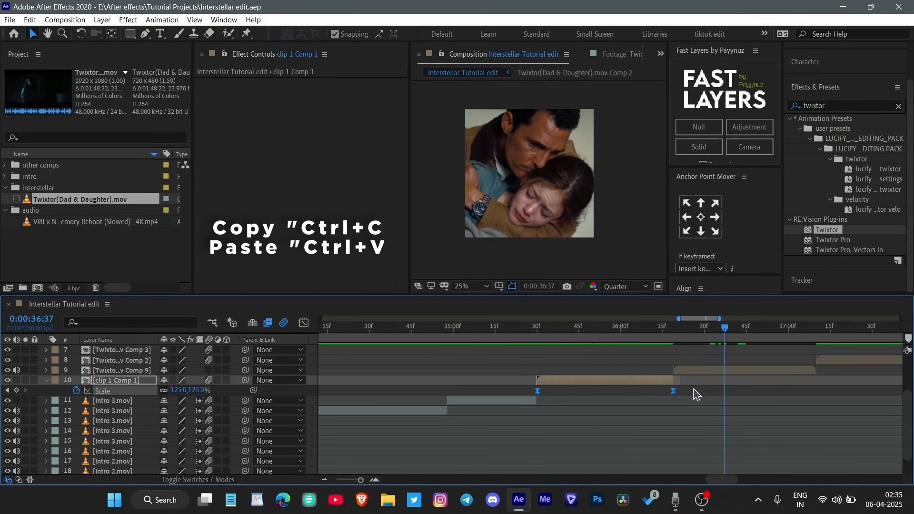
pyautogui.click(673, 326)
pyautogui.hscroll(2, 632, 355)
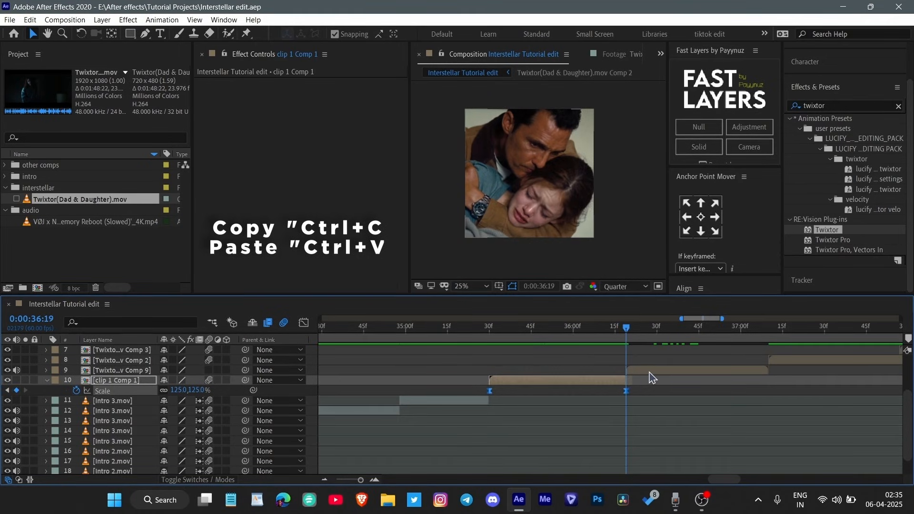
pyautogui.click(651, 370)
pyautogui.hotkey('ctrl', 'v')
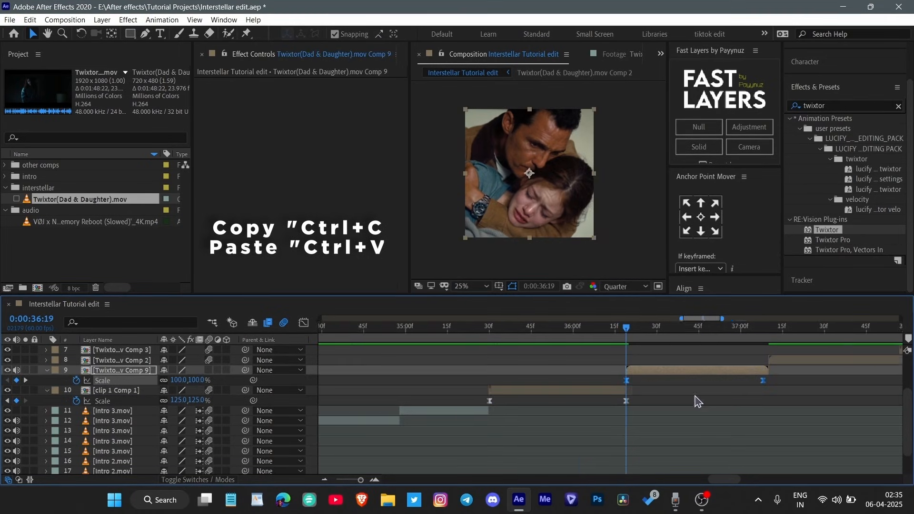
# - Move Comp 9's last Scale keyframe to the end of its layer at 0:00:37:10 and save the project
pyautogui.scroll(2, 752, 434)
pyautogui.scroll(3, 752, 434)
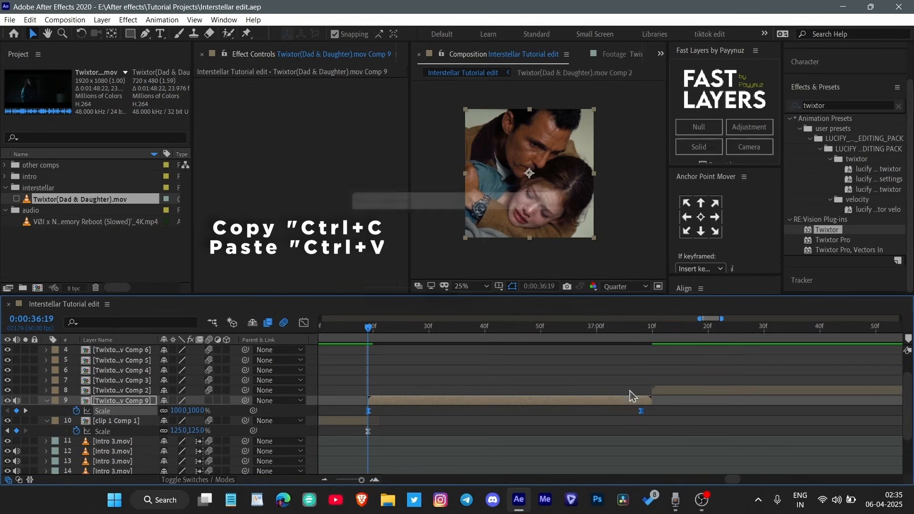
pyautogui.scroll(2, 646, 379)
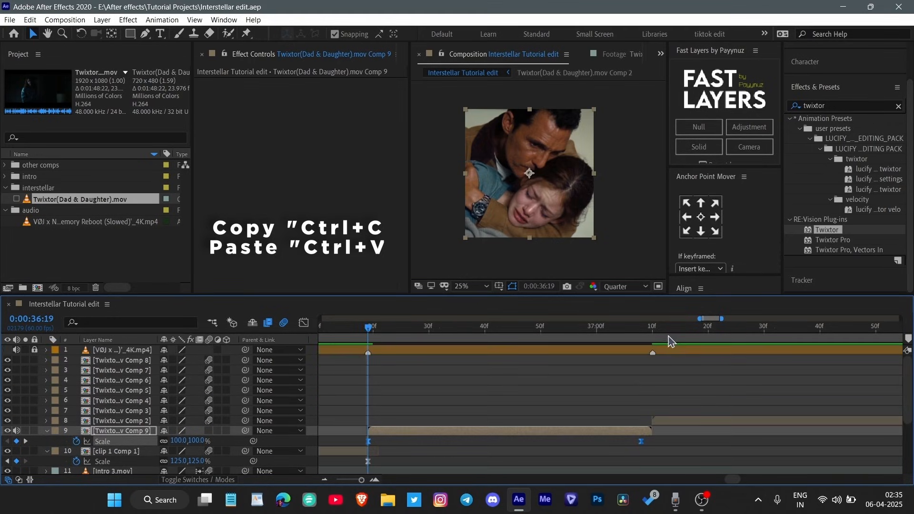
pyautogui.click(653, 328)
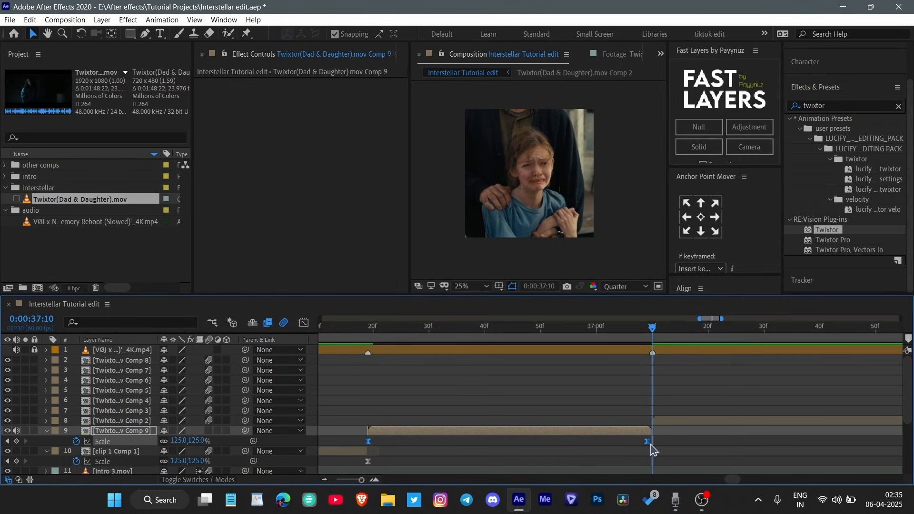
pyautogui.moveTo(648, 443); pyautogui.dragTo(652, 445)
pyautogui.hotkey('ctrl', 's')
# - Preview the edit from just before clip 1 Comp 1 through the end of the Comp 9 layer
pyautogui.scroll(-2, 656, 370)
pyautogui.moveTo(654, 329); pyautogui.dragTo(457, 376)
pyautogui.press('space')
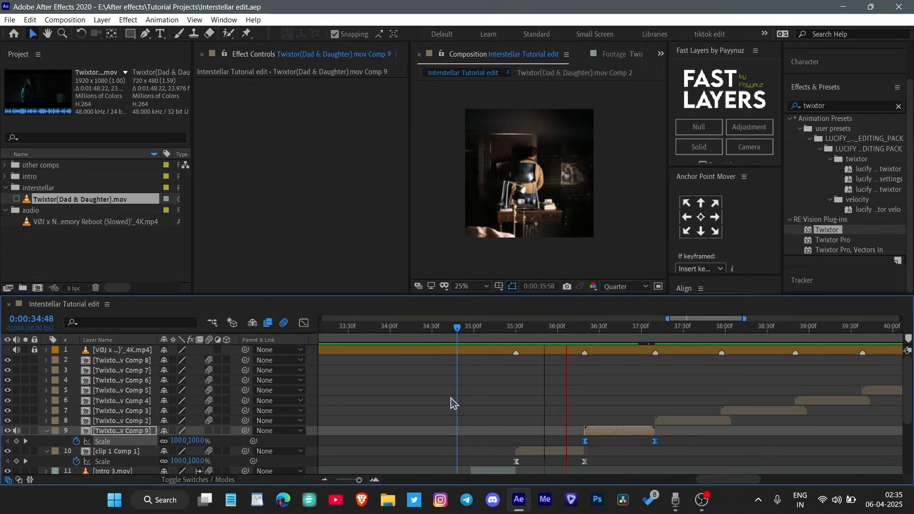
pyautogui.press('space')
pyautogui.moveTo(663, 328); pyautogui.dragTo(674, 374)
pyautogui.hscroll(1, 660, 386)
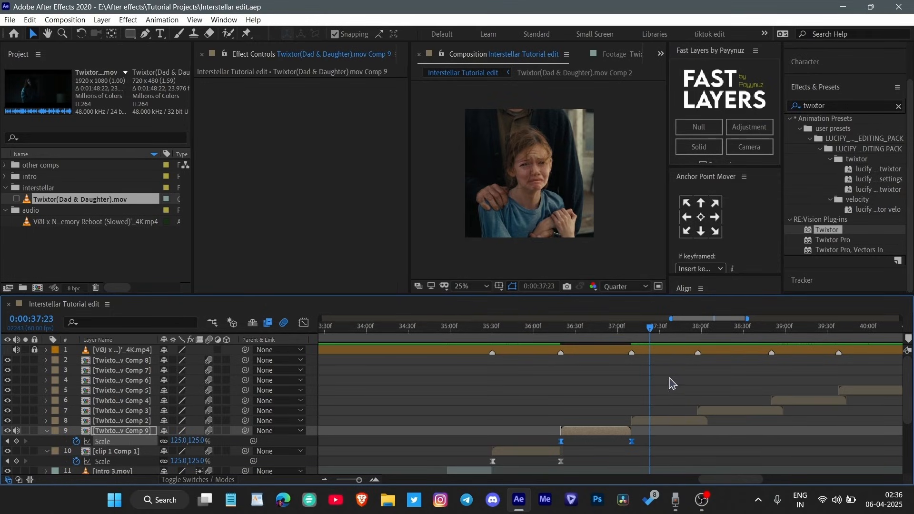
# - Collapse the Scale keyframes shown under the Comp 9 layer
pyautogui.press('u')
pyautogui.scroll(-1, 656, 382)
pyautogui.hscroll(1, 639, 383)
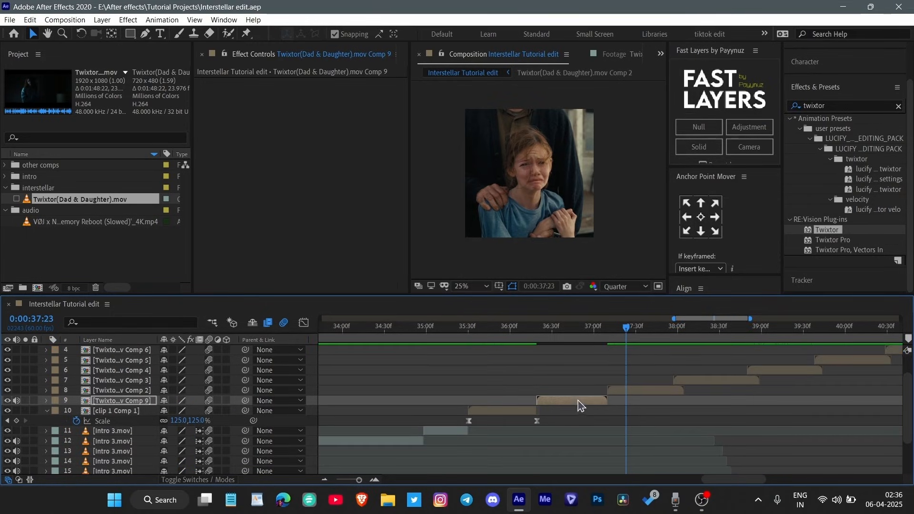
# - Pre-compose the Twixtor Comp 9 layer, moving all attributes into a new composition matched to the layer's time span
pyautogui.doubleClick(581, 406)
pyautogui.click(523, 354)
pyautogui.click(78, 305)
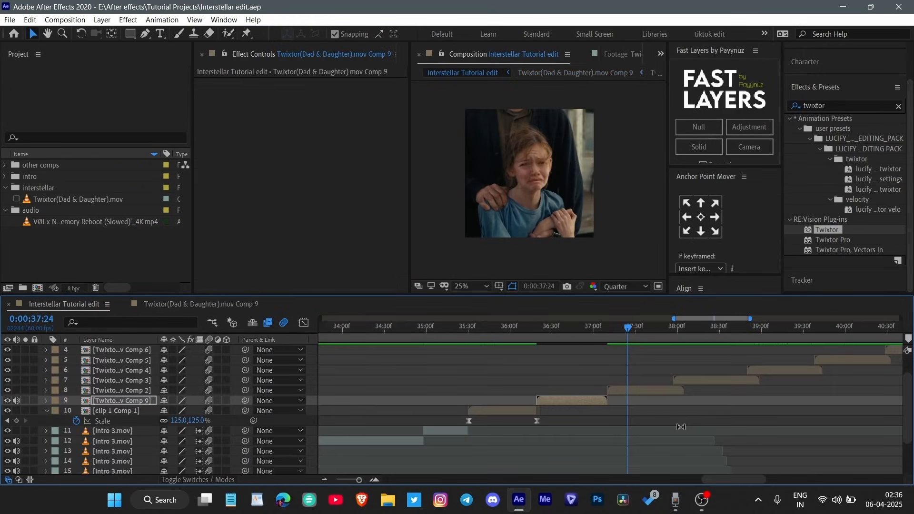
pyautogui.press('u')
pyautogui.hotkey('ctrl', 'shift', 'c')
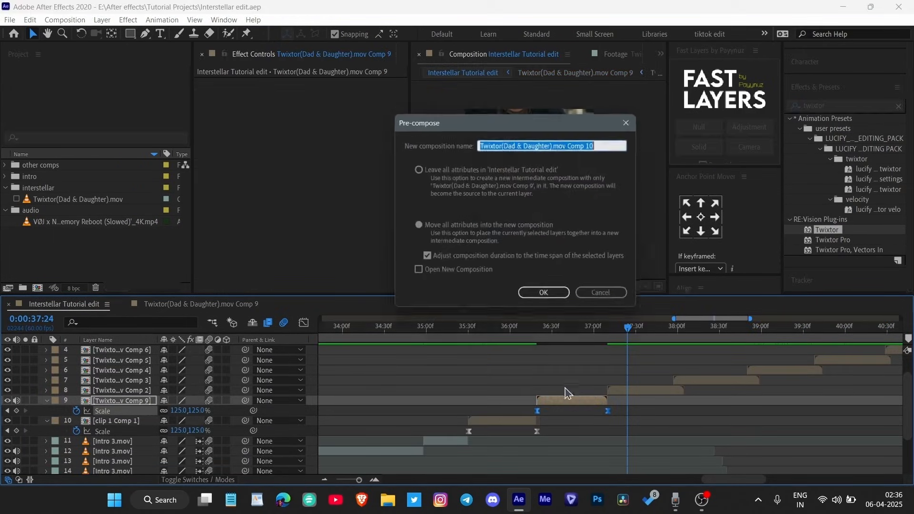
pyautogui.click(552, 297)
# - Open Comp 10, reveal the Scale keyframes of its Comp 9 layer, and place the Comp 9 timeline after Comp 10's
pyautogui.doubleClick(578, 399)
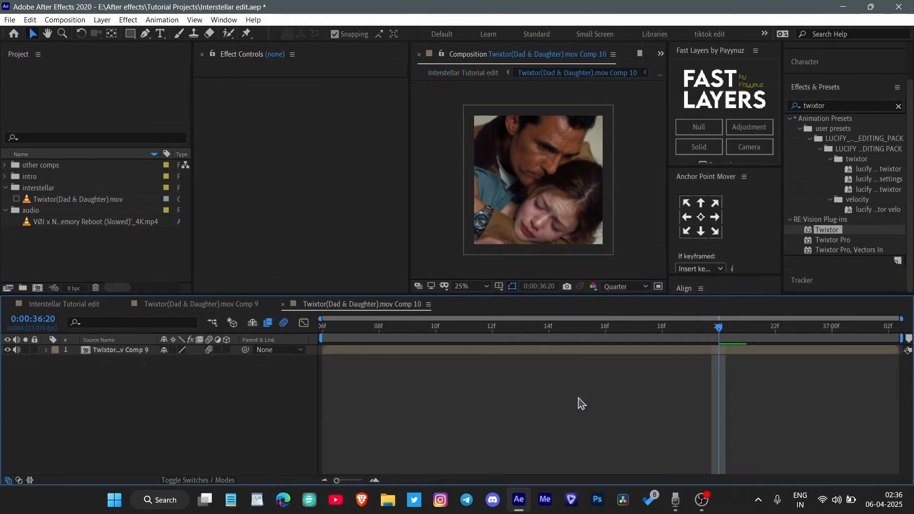
pyautogui.click(547, 352)
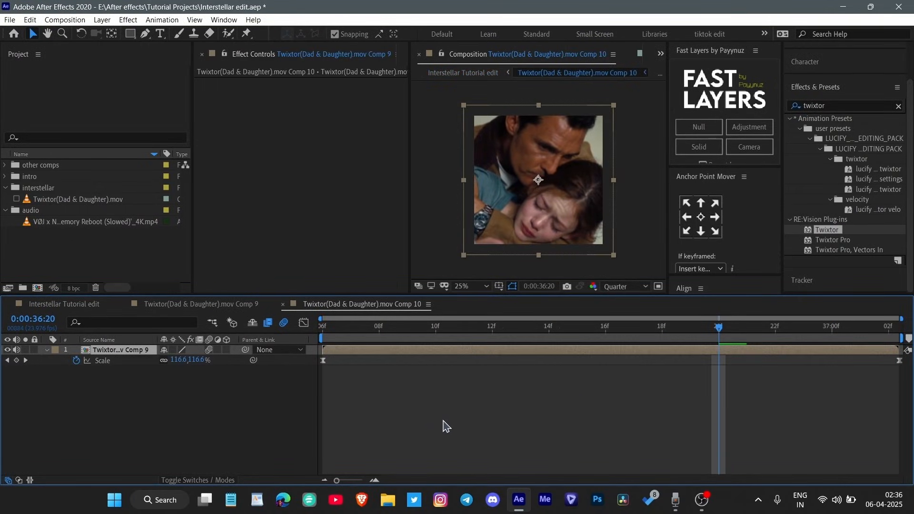
pyautogui.click(200, 305)
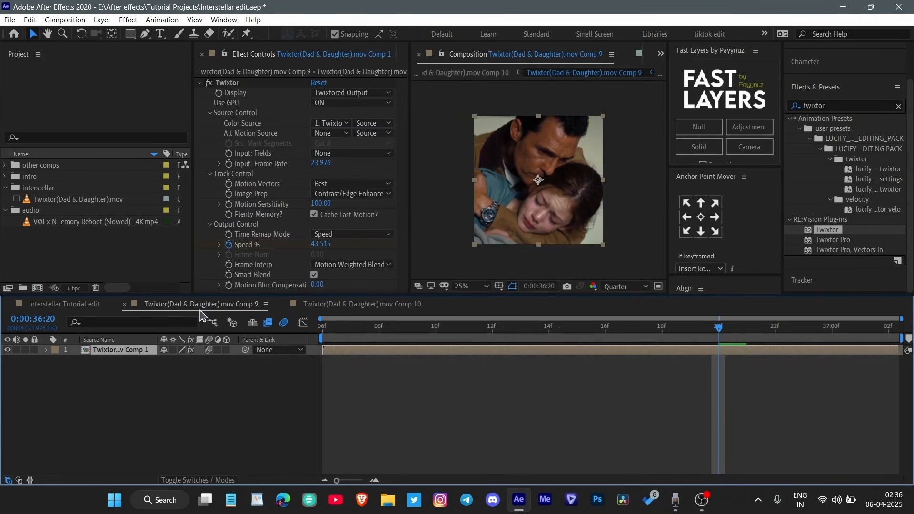
pyautogui.moveTo(210, 306); pyautogui.dragTo(186, 305)
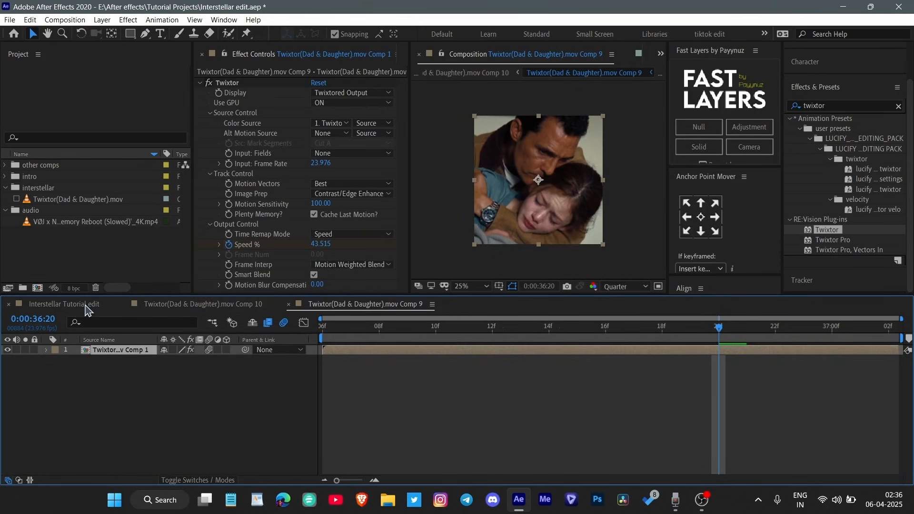
# - Copy the Twixtor effect from the layer inside Comp 9 to the Comp 2 layer at 0:00:37:10 and reveal its keyframes
pyautogui.click(88, 307)
pyautogui.moveTo(498, 329); pyautogui.dragTo(519, 344)
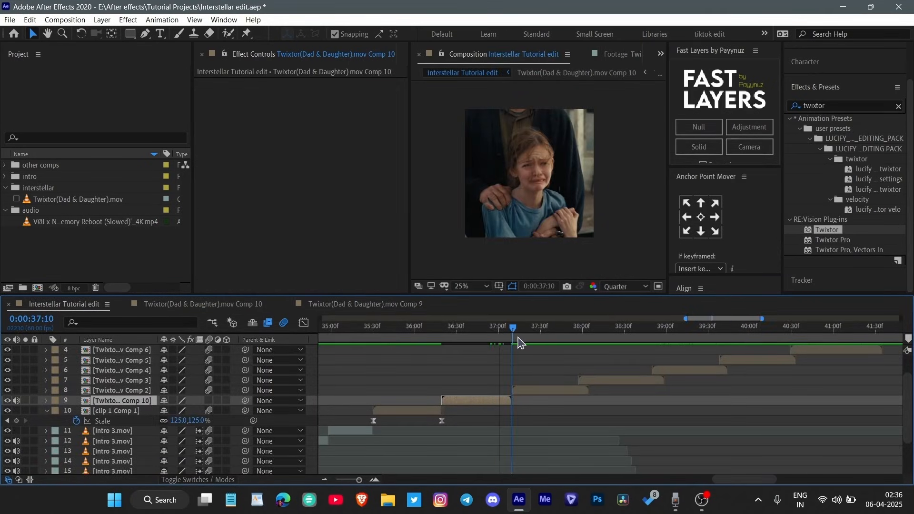
pyautogui.click(541, 391)
pyautogui.click(410, 307)
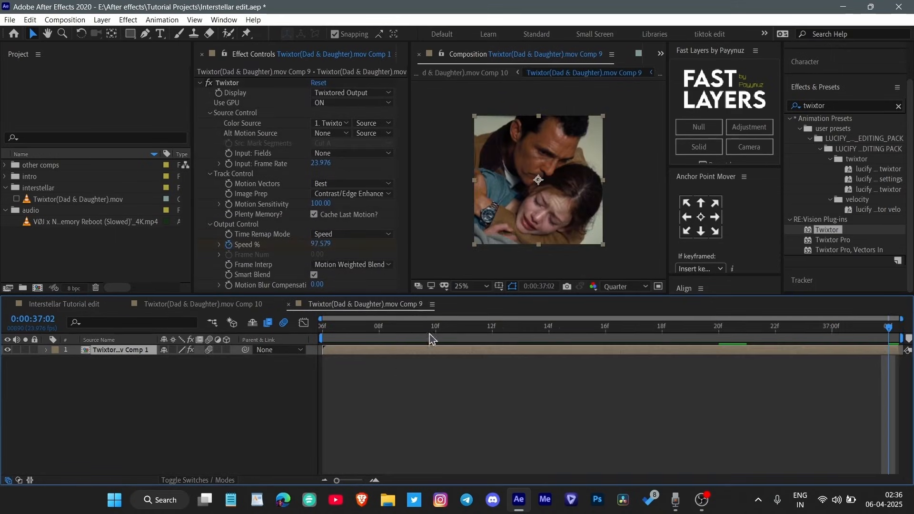
pyautogui.click(333, 153)
pyautogui.click(330, 166)
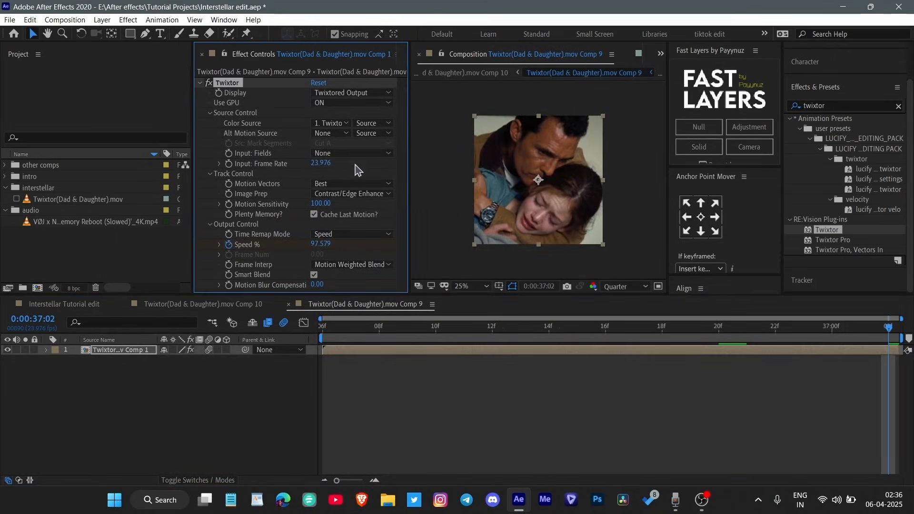
pyautogui.click(79, 305)
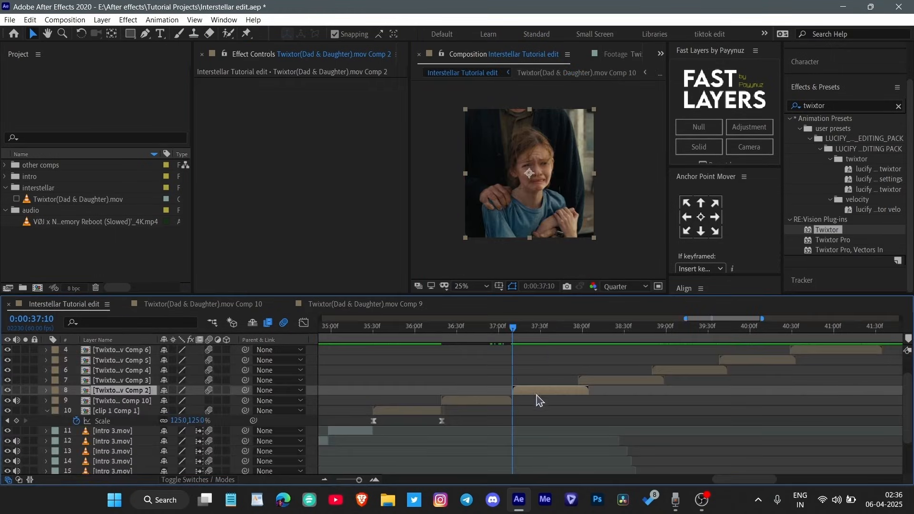
pyautogui.click(539, 390)
pyautogui.press('u')
# - Compress the Comp 2 layer's Twixtor Speed % keyframes so they end at 0:00:37:57 and trim the layer there
pyautogui.scroll(2, 587, 397)
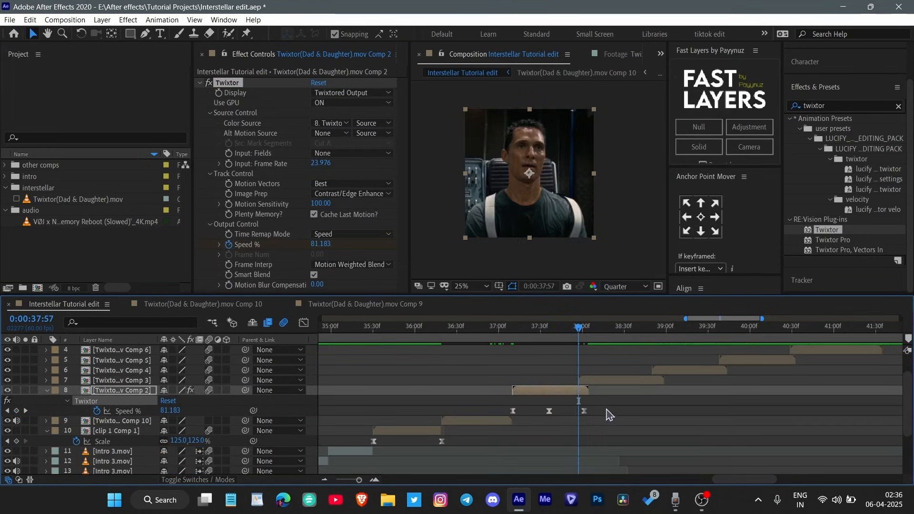
pyautogui.moveTo(607, 407); pyautogui.dragTo(444, 413)
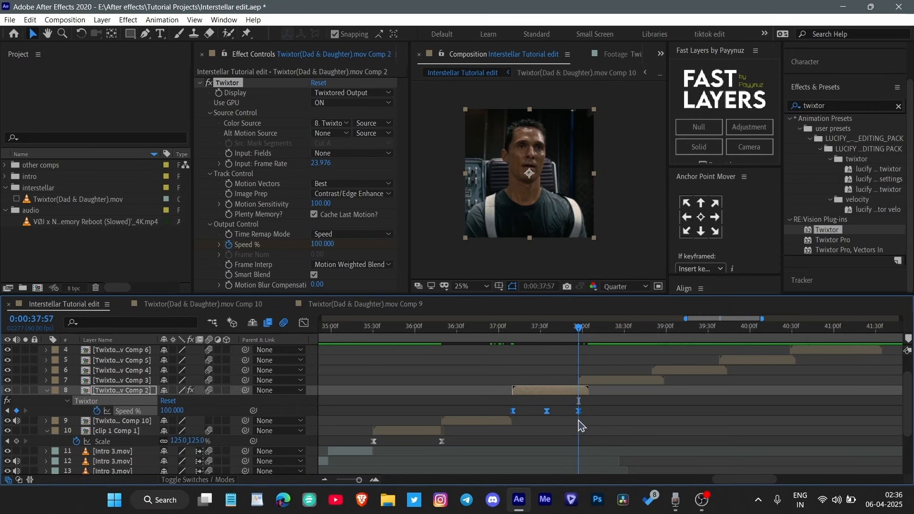
pyautogui.hotkey('ctrl', 'shift', 'd')
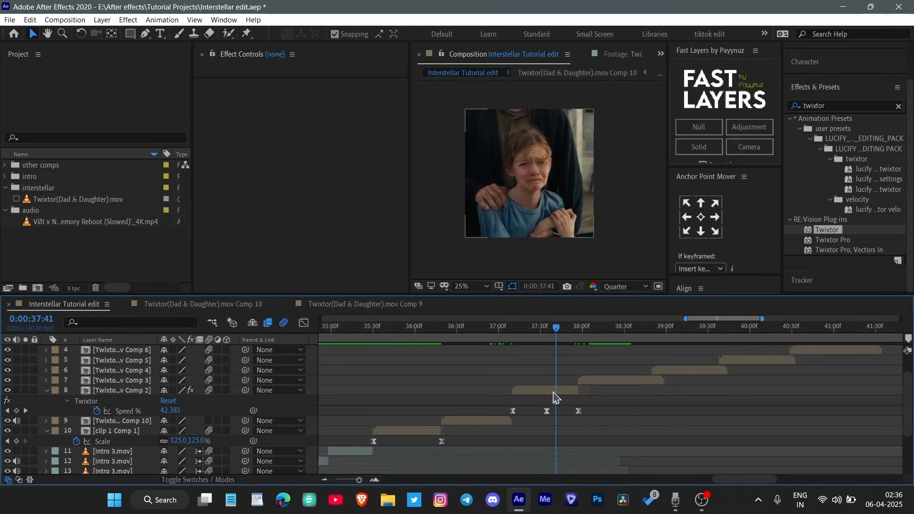
# - Pre-compose the trimmed Comp 2 layer, moving all its attributes into the new composition
pyautogui.click(552, 392)
pyautogui.hotkey('ctrl', 'shift', 'c')
pyautogui.click(442, 228)
pyautogui.click(543, 297)
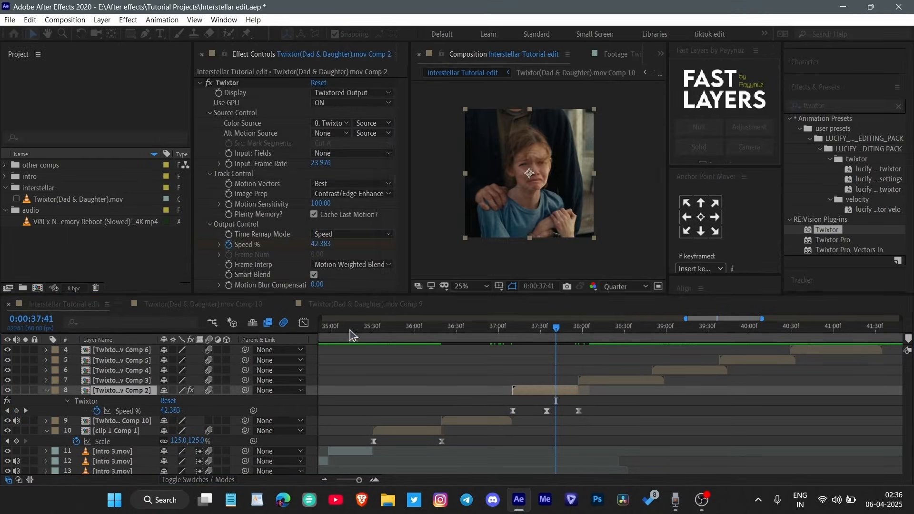
# - Copy both Scale keyframes from the layer inside Comp 10 to Comp 11 at 0:00:37:10, with the last keyframe at the layer's end
pyautogui.click(212, 305)
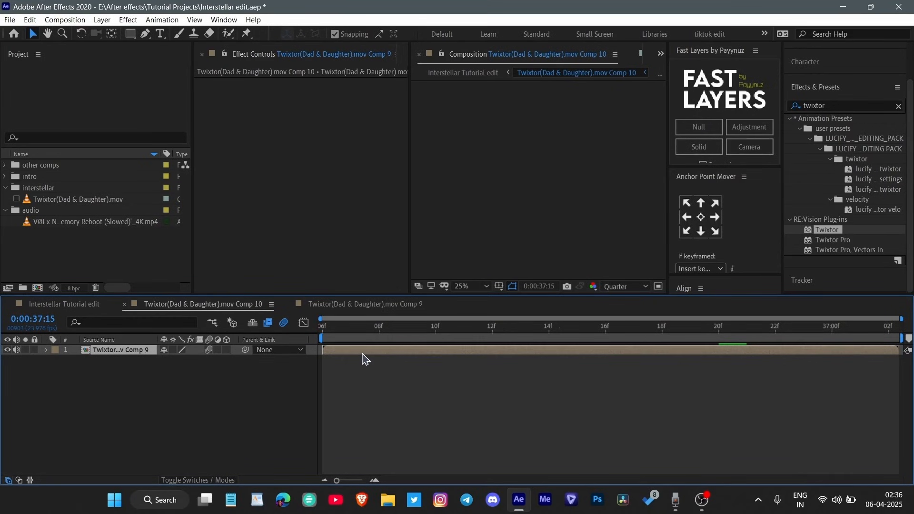
pyautogui.press('s')
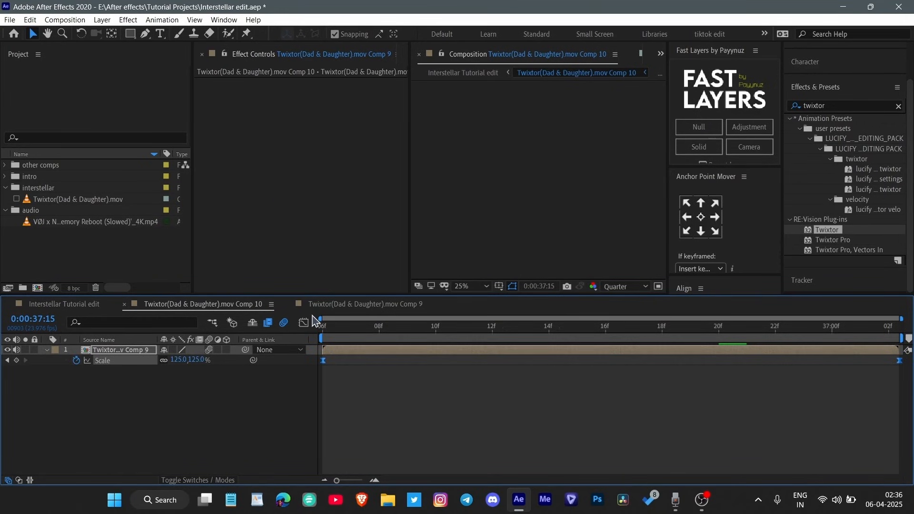
pyautogui.click(87, 305)
pyautogui.moveTo(559, 329); pyautogui.dragTo(517, 358)
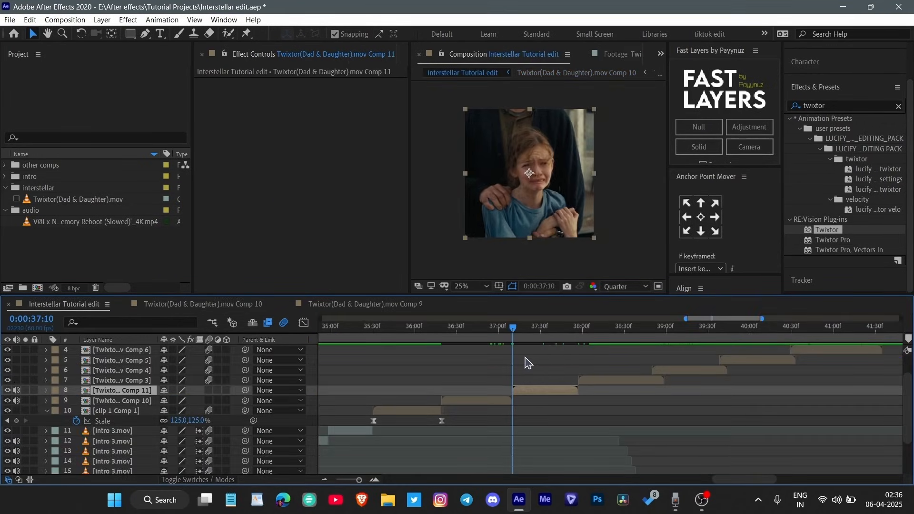
pyautogui.press('s')
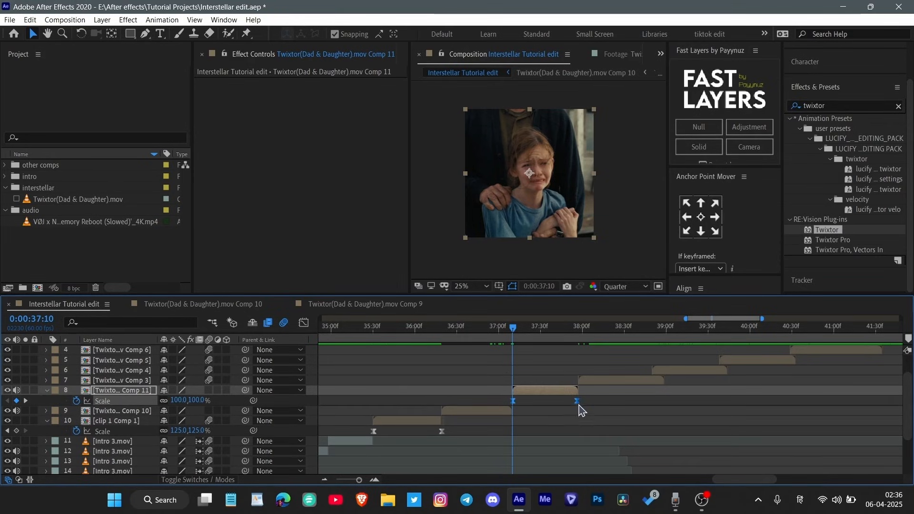
pyautogui.scroll(3, 585, 422)
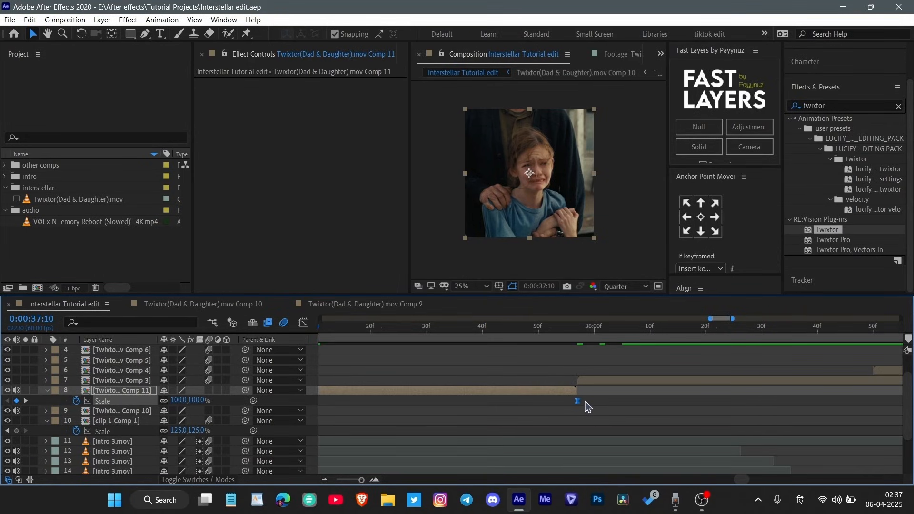
# - Pre-compose the Comp 11 layer with all its attributes and preview the edit from 0:00:34:59 past the layer's end
pyautogui.hotkey('ctrl', 'shift', 'c')
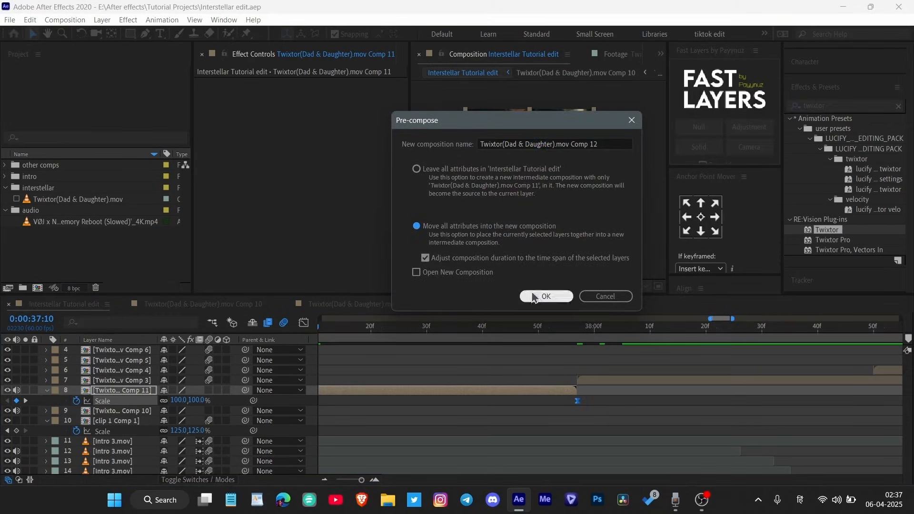
pyautogui.click(546, 297)
pyautogui.moveTo(551, 333); pyautogui.dragTo(349, 365)
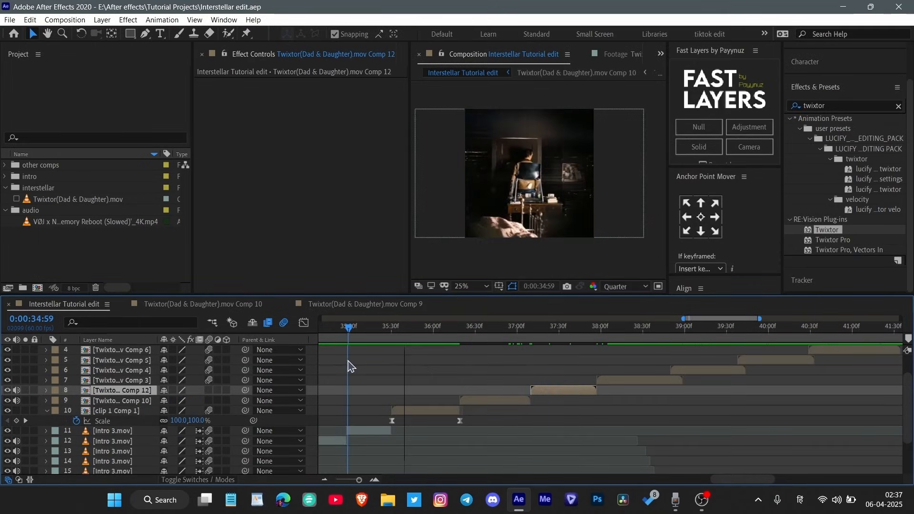
pyautogui.press('space')
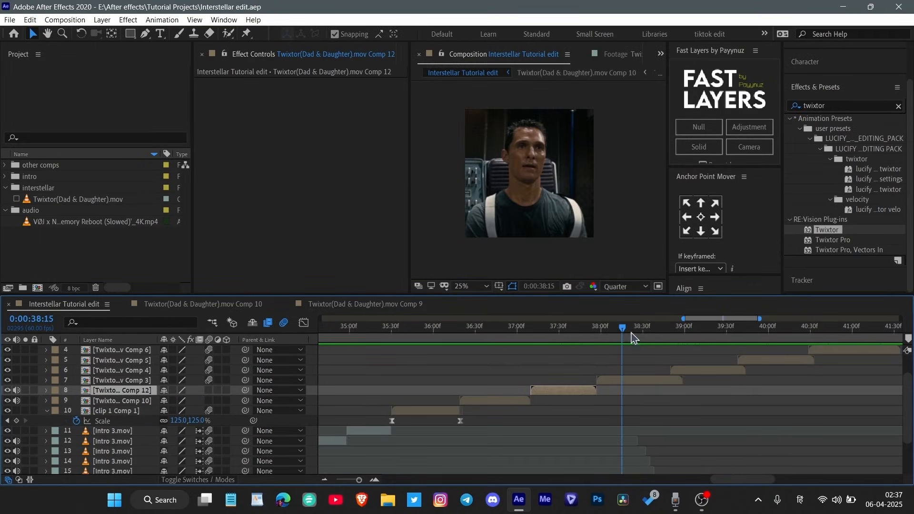
pyautogui.moveTo(625, 330); pyautogui.dragTo(617, 345)
pyautogui.hscroll(2, 620, 401)
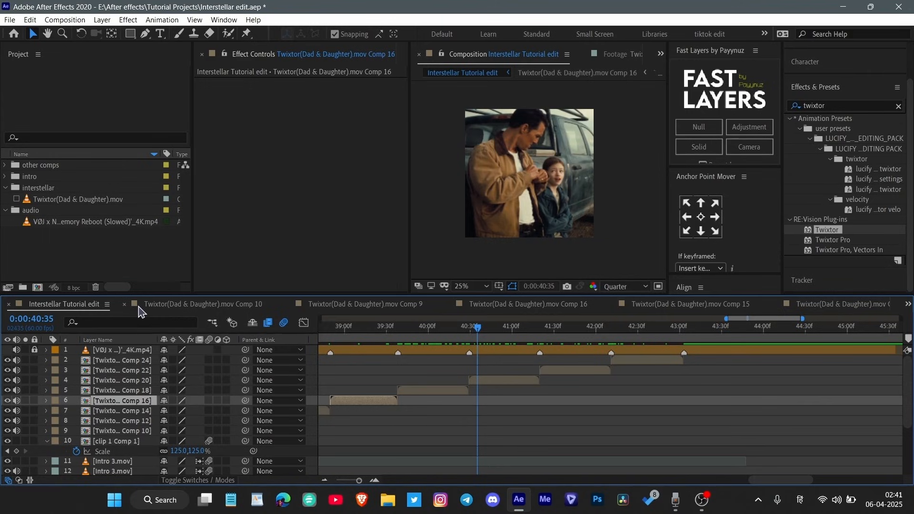
# - Close the open Twixtor pre-comp timelines, keeping only the Interstellar Tutorial edit timeline
pyautogui.click(126, 303)
pyautogui.click(125, 304)
pyautogui.click(125, 303)
pyautogui.click(125, 304)
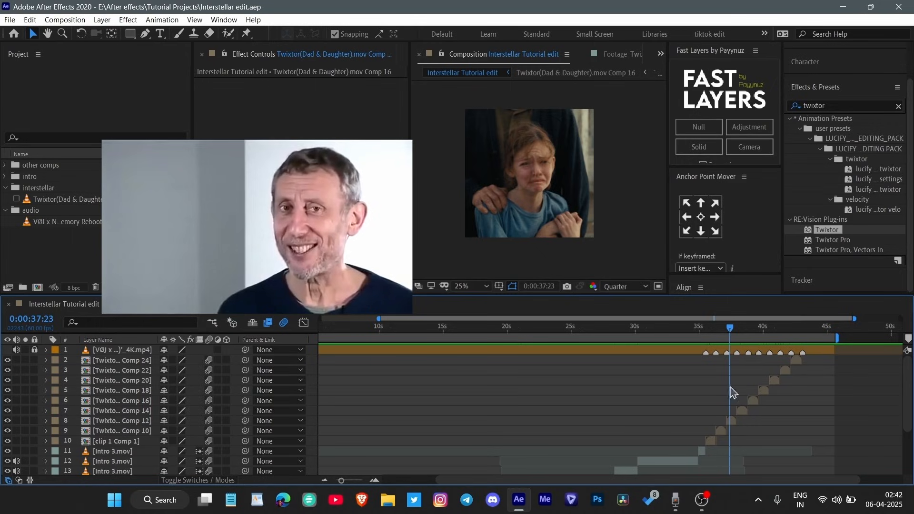
# - Preview the edit from the start and scrub through the opening seconds of the first Intro 2.mov layer
pyautogui.press('Home')
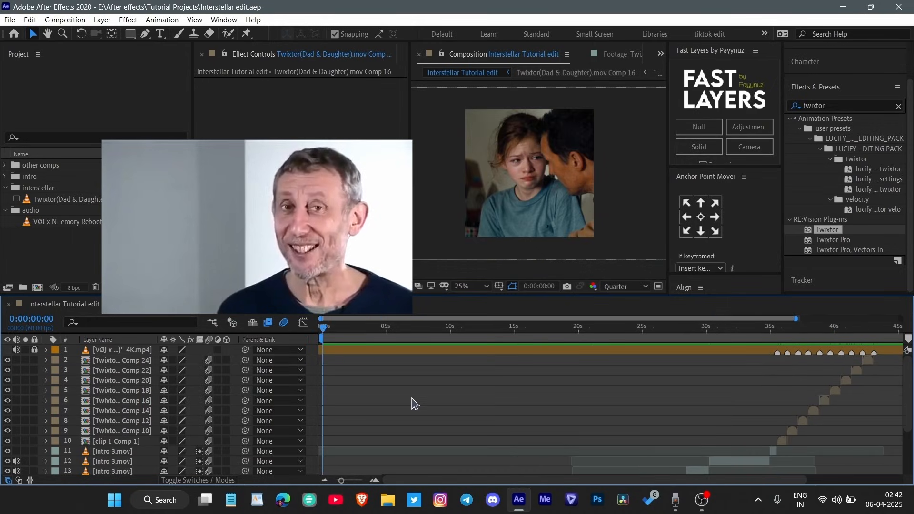
pyautogui.scroll(-3, 412, 413)
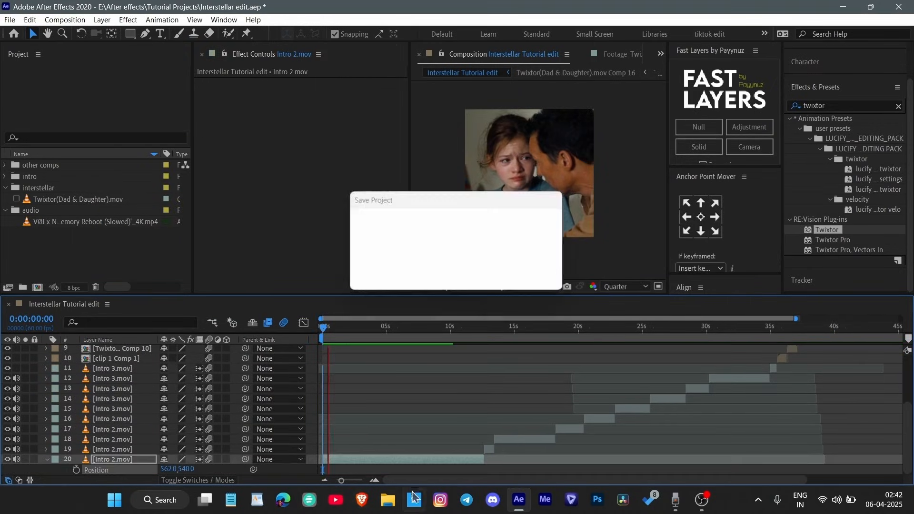
pyautogui.press('space')
pyautogui.scroll(3, 379, 404)
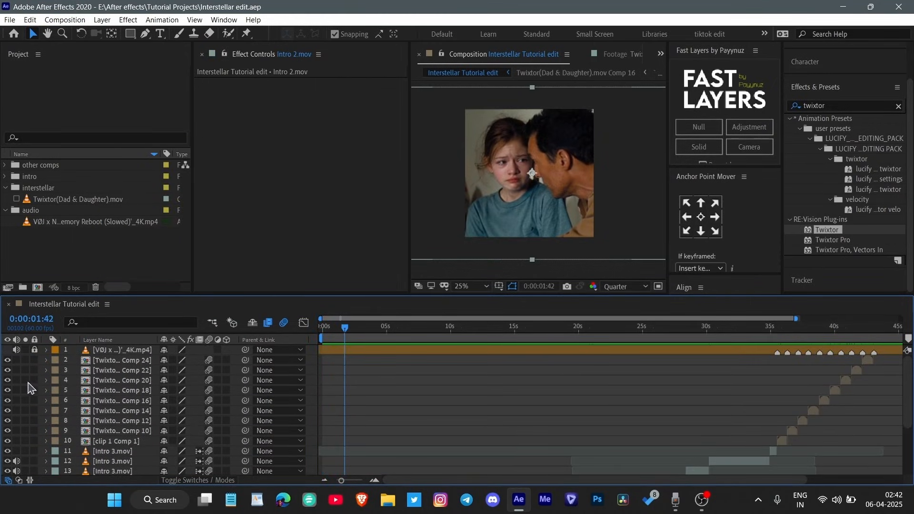
pyautogui.moveTo(344, 363); pyautogui.dragTo(406, 408)
pyautogui.scroll(-2, 407, 414)
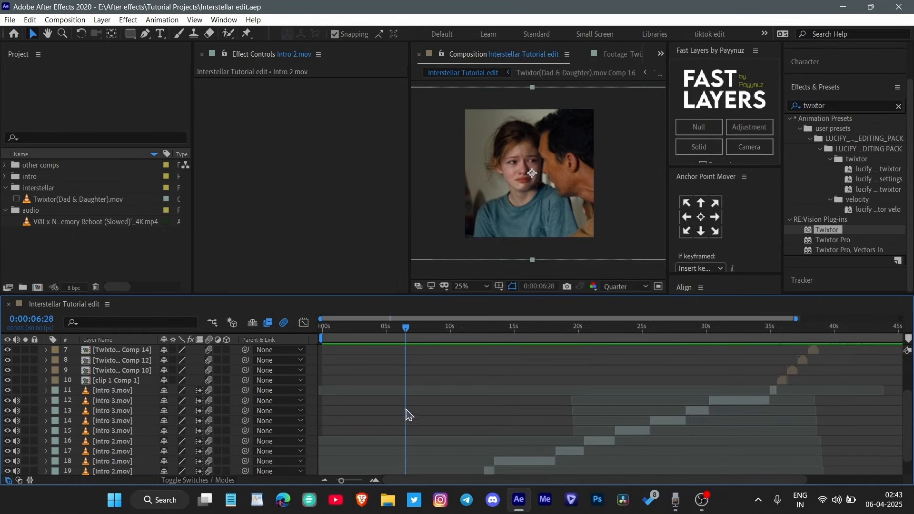
pyautogui.scroll(-2, 408, 412)
pyautogui.moveTo(406, 327); pyautogui.dragTo(379, 327)
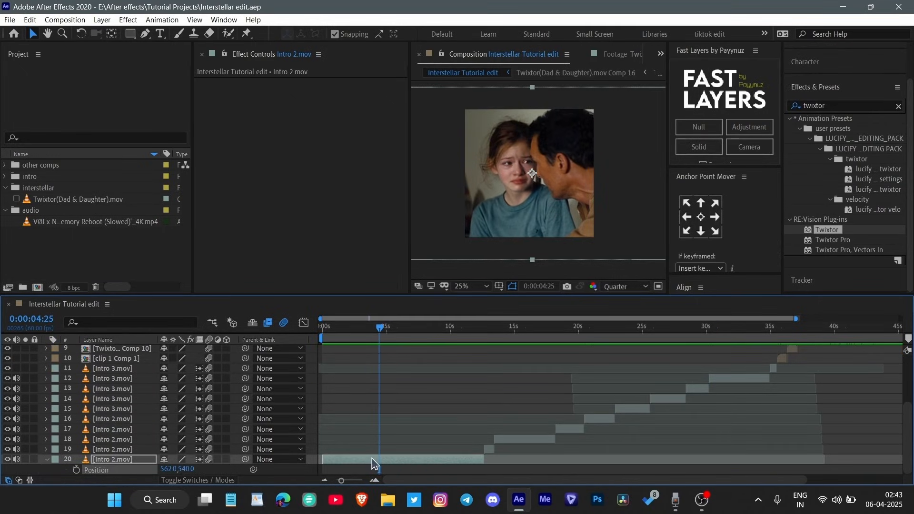
# - Pre-compose each of the five Intro 2.mov layers, 20 up to 16, into its own composition
pyautogui.hotkey('ctrl', 'shift', 'c')
pyautogui.click(546, 296)
pyautogui.hotkey('ctrl', 'Up')
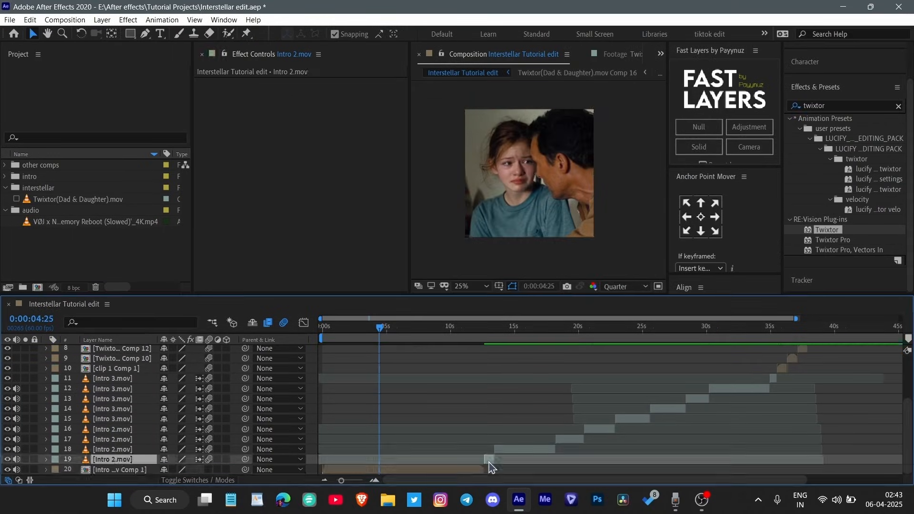
pyautogui.hotkey('ctrl', 'shift', 'c')
pyautogui.press('Return')
pyautogui.hotkey('ctrl', 'Up')
pyautogui.hotkey('ctrl', 'shift', 'c')
pyautogui.press('Return')
pyautogui.hotkey('ctrl', 'Up')
pyautogui.hotkey('ctrl', 'shift', 'c')
pyautogui.press('Return')
pyautogui.hotkey('ctrl', 'Up')
pyautogui.hotkey('ctrl', 'shift', 'c')
pyautogui.press('Return')
# - Pre-compose each of the Intro 3.mov layers, 15 up to 11, into its own composition
pyautogui.hotkey('ctrl', 'Up')
pyautogui.hotkey('ctrl', 'shift', 'c')
pyautogui.press('Return')
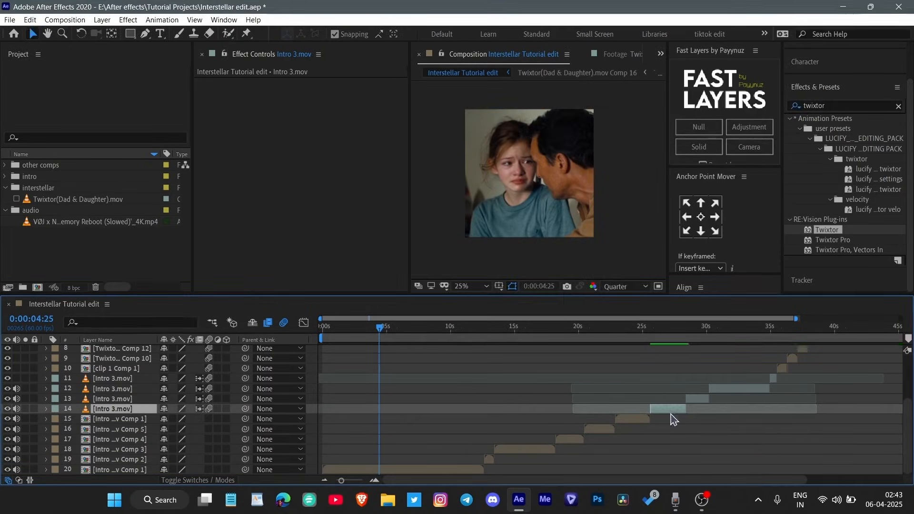
pyautogui.hotkey('ctrl', 'Up')
pyautogui.hotkey('ctrl', 'shift', 'c')
pyautogui.press('Return')
pyautogui.hotkey('ctrl', 'Up')
pyautogui.hotkey('ctrl', 'shift', 'c')
pyautogui.press('Return')
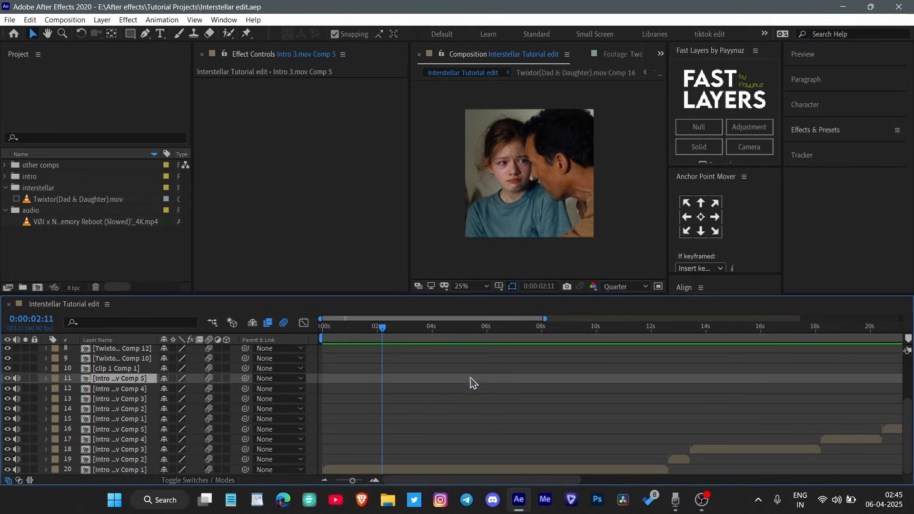
# - Show the audio waveform of the Intro 2.mov Comp 1 layer and play the edit from the start to check its sound
pyautogui.press('Home')
pyautogui.click(365, 469)
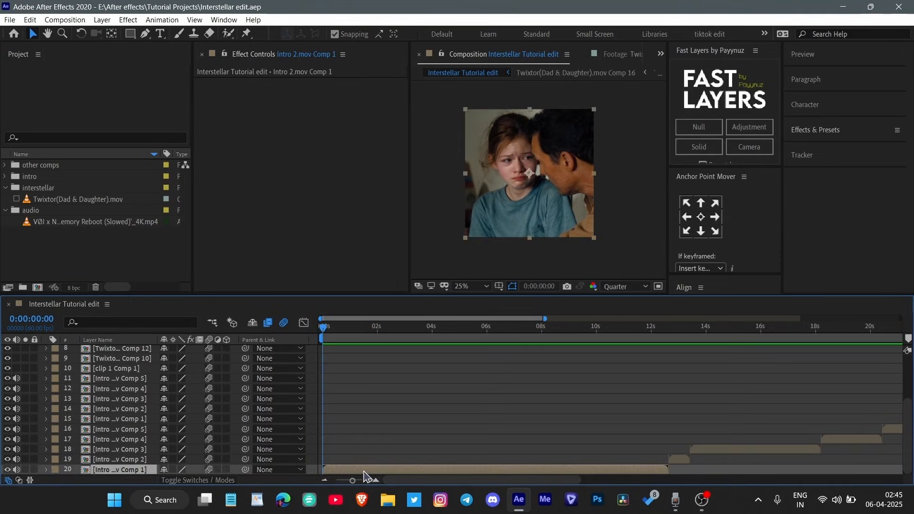
pyautogui.press('l')
pyautogui.press('l')
pyautogui.press('space')
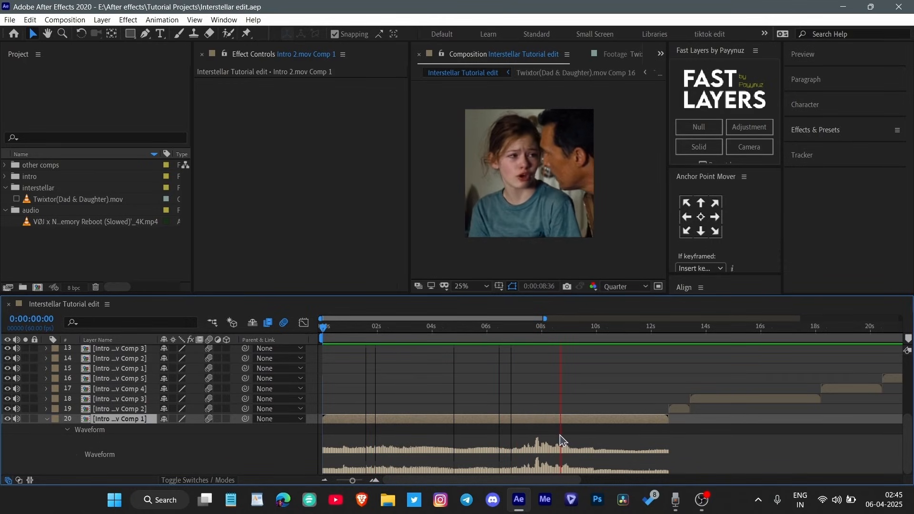
pyautogui.press('space')
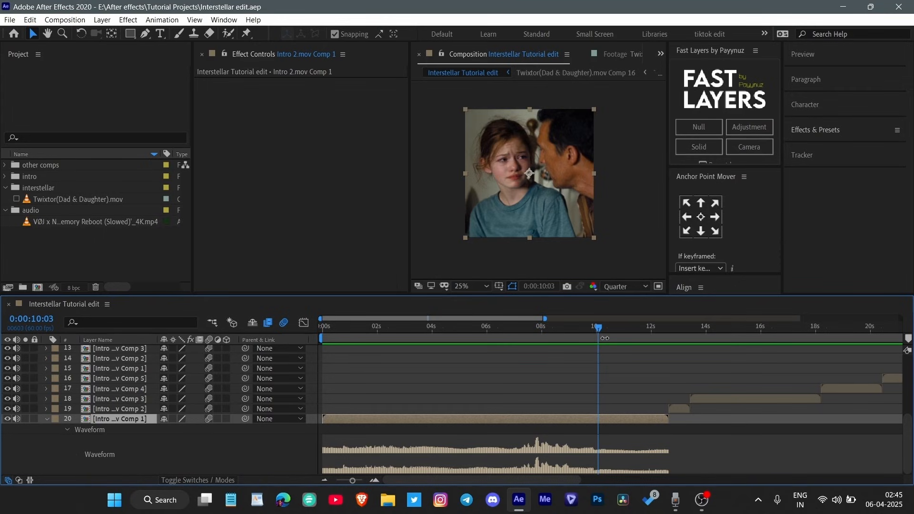
# - Hide the waveform of the Intro 2.mov Comp 1 layer and return the playhead to the start of the timeline
pyautogui.press('l')
pyautogui.hscroll(3, 595, 378)
pyautogui.press('l')
pyautogui.press('space')
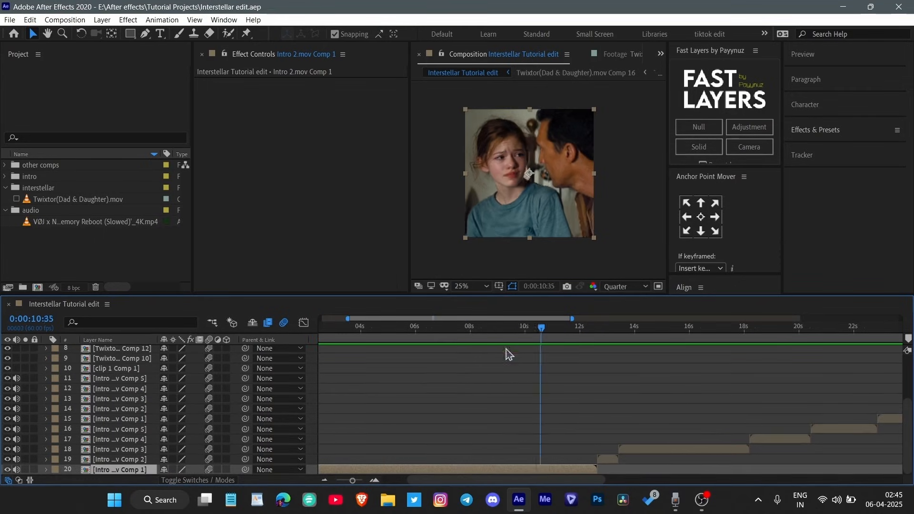
pyautogui.press('Home')
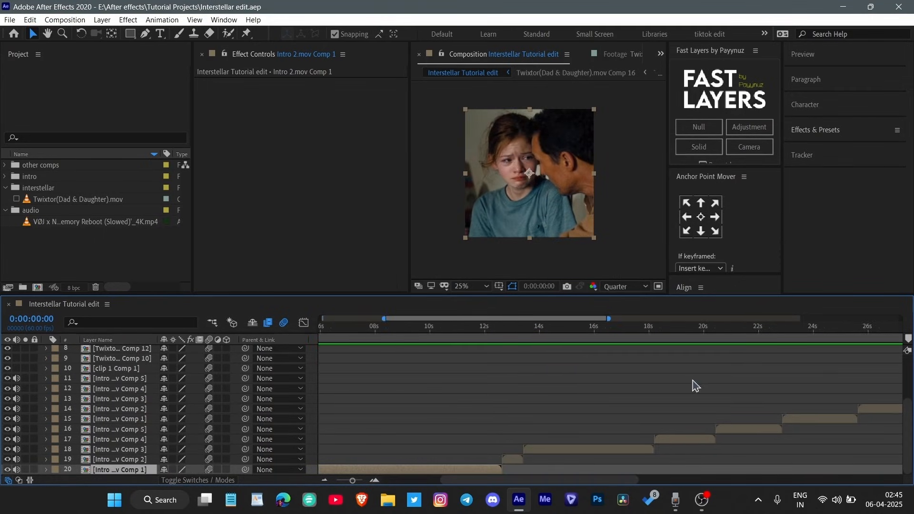
# - End the work area at 0:00:35:30, on the first beat marker, and save the project
pyautogui.hscroll(5, 666, 401)
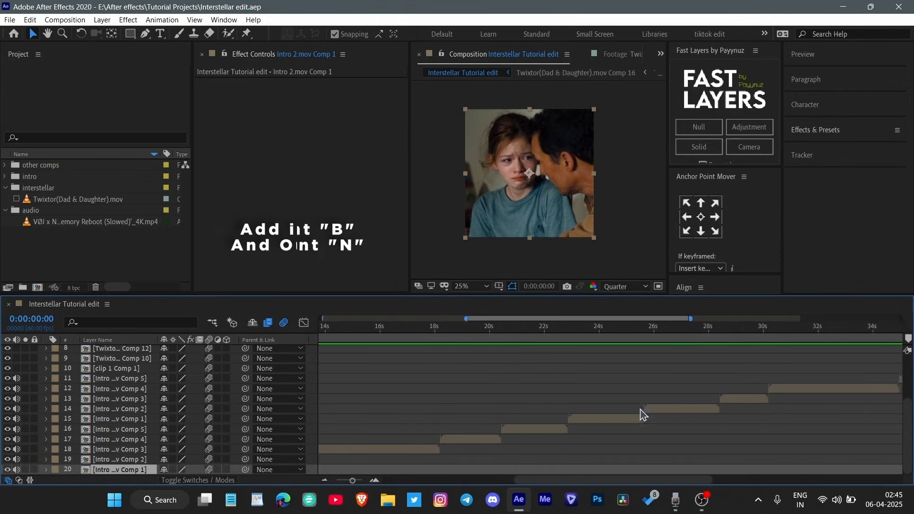
pyautogui.scroll(-5, 635, 413)
pyautogui.scroll(4, 685, 385)
pyautogui.click(688, 329)
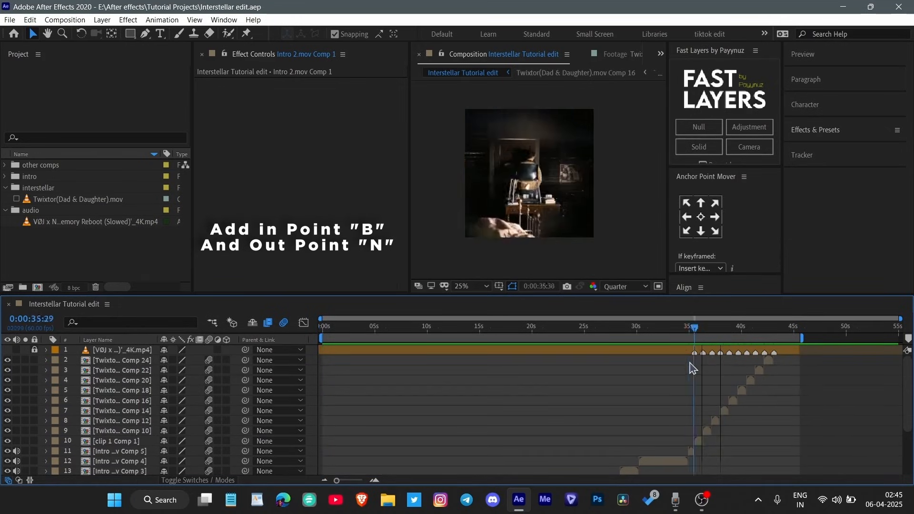
pyautogui.scroll(5, 690, 362)
pyautogui.click(691, 328)
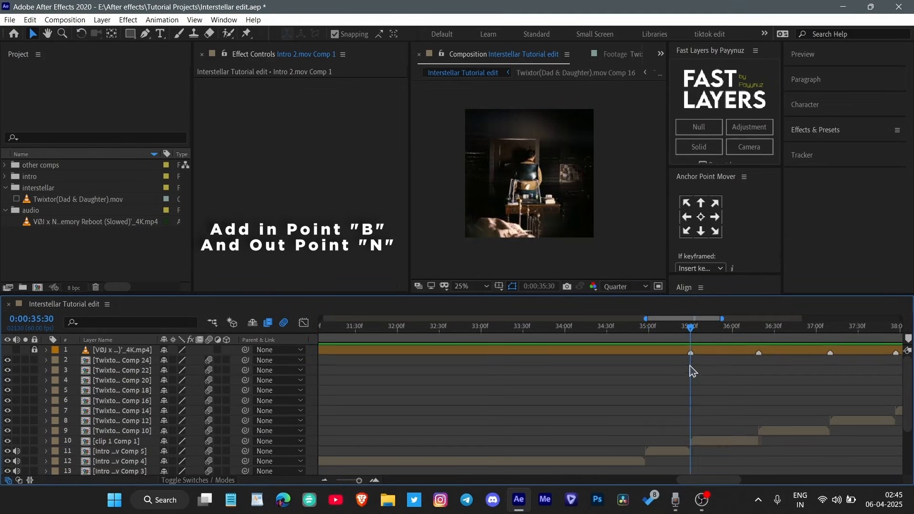
pyautogui.press('n')
pyautogui.hotkey('ctrl', 's')
# - Preview the intro from about 15 seconds and scrub back to about 0:00:09:47 to check the clips and their sound
pyautogui.moveTo(690, 330); pyautogui.dragTo(84, 421)
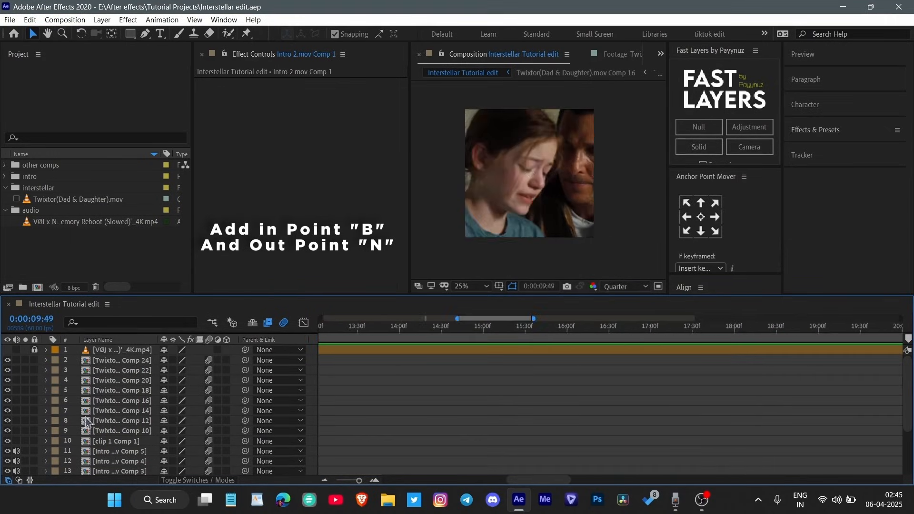
pyautogui.scroll(-3, 83, 421)
pyautogui.click(110, 469)
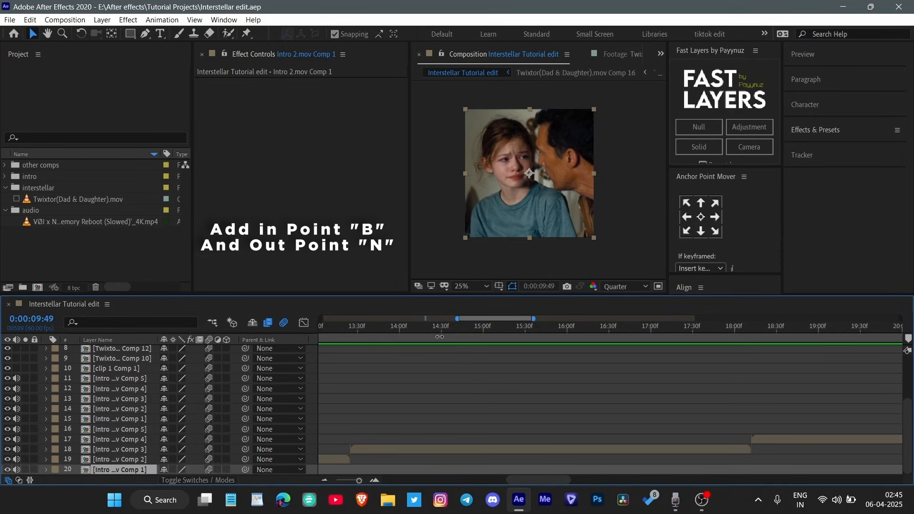
pyautogui.click(487, 336)
pyautogui.press('space')
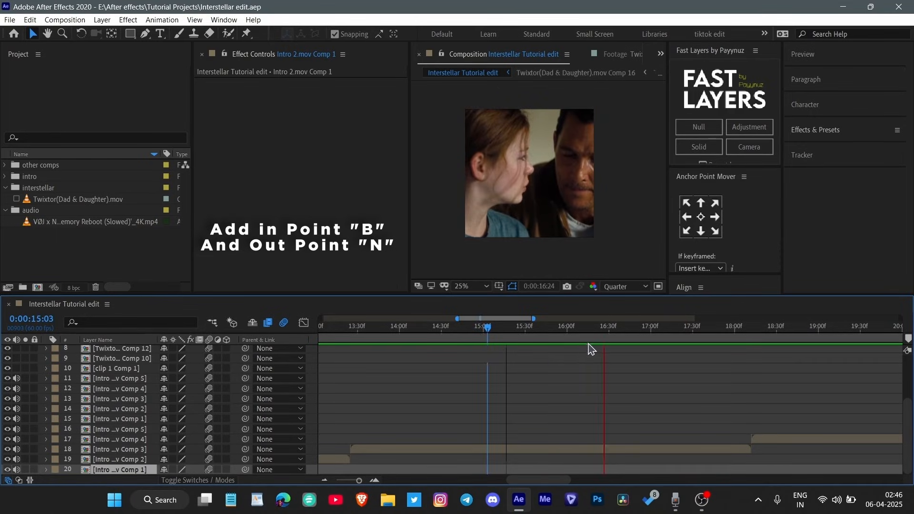
pyautogui.press('space')
pyautogui.moveTo(609, 330); pyautogui.dragTo(243, 381)
pyautogui.scroll(-5, 498, 389)
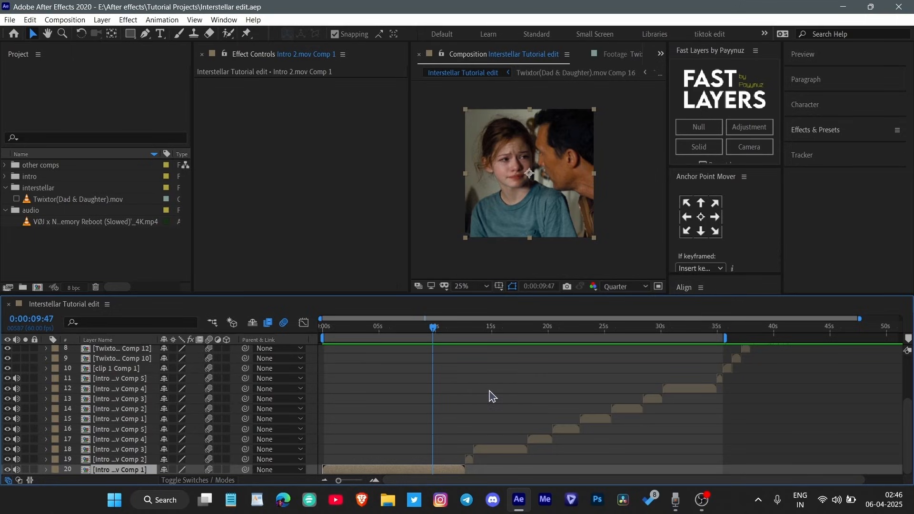
# - Add the Interstellar Tutorial edit composition to the render queue, accept the Best, work-area-only render settings and set the output format to WAV
pyautogui.hotkey('ctrl', 'm')
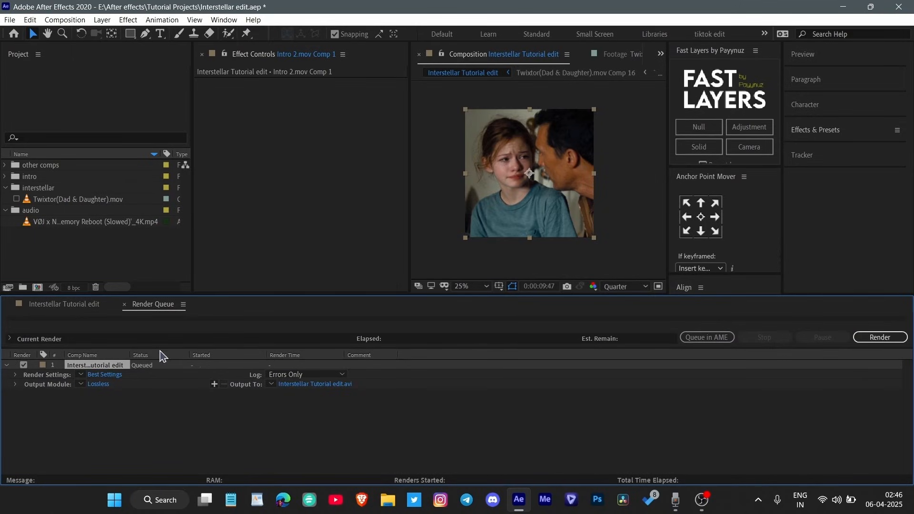
pyautogui.click(105, 375)
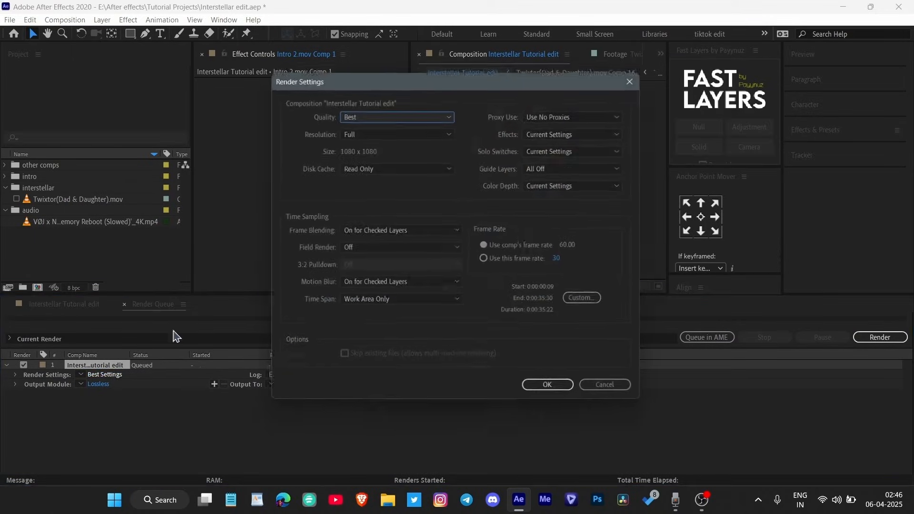
pyautogui.click(552, 392)
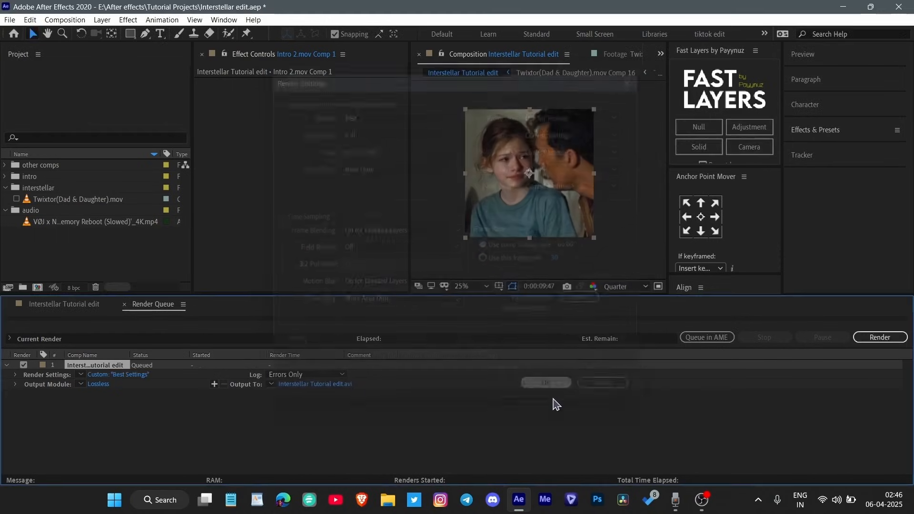
pyautogui.click(98, 384)
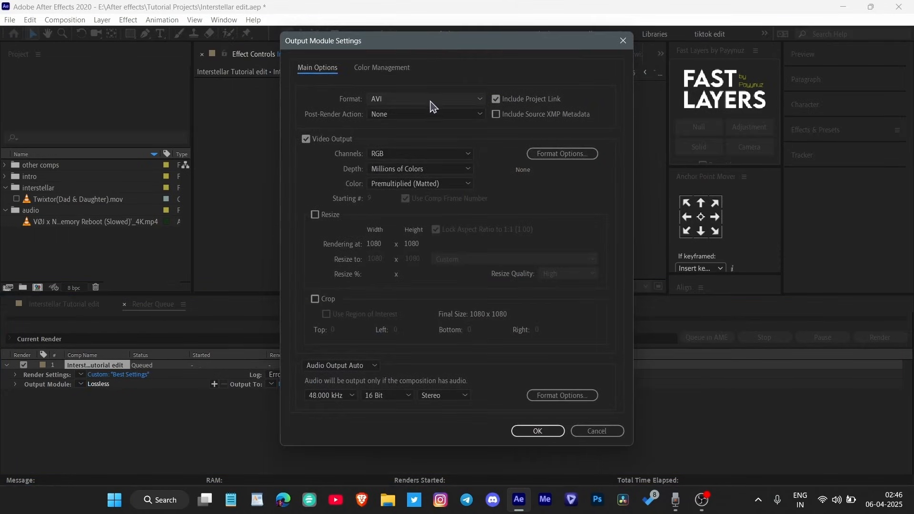
pyautogui.click(429, 100)
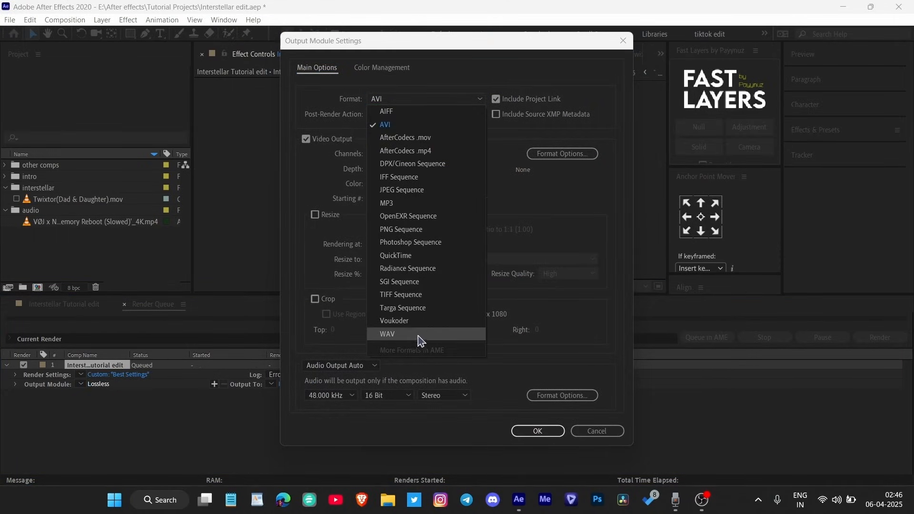
pyautogui.click(418, 335)
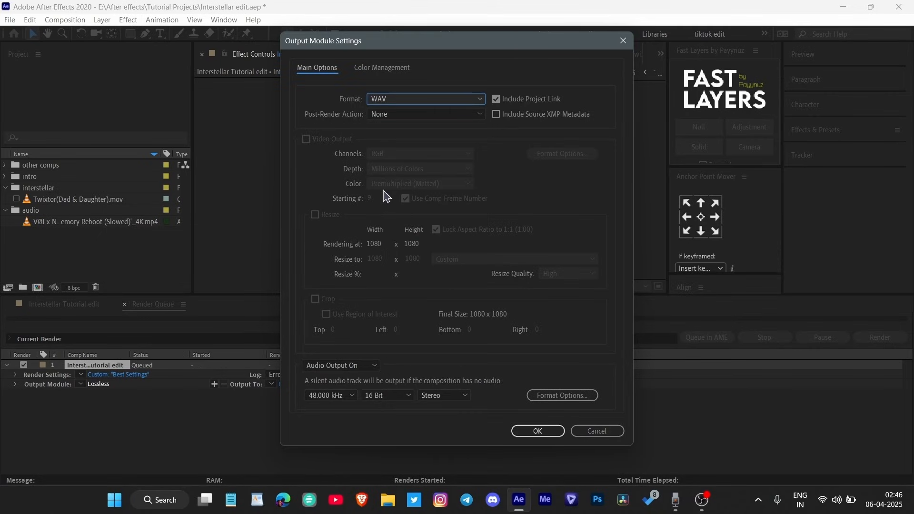
pyautogui.click(533, 430)
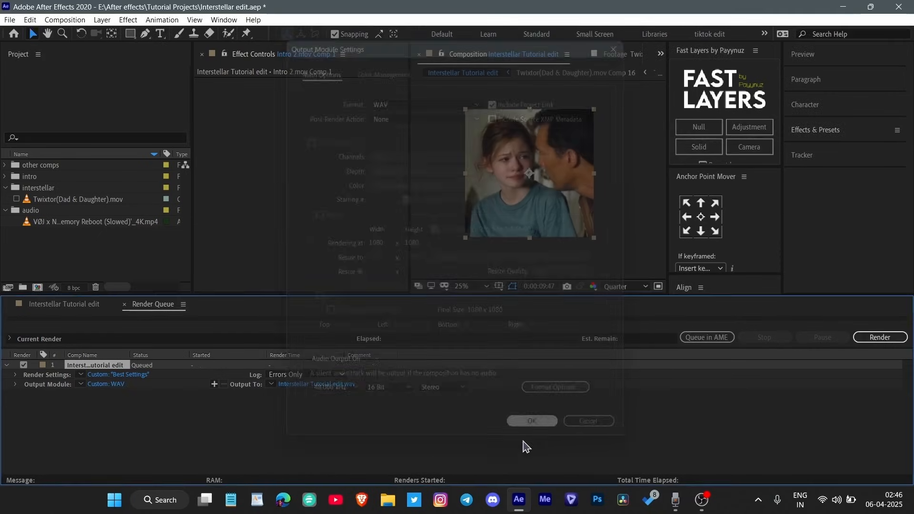
# - Browse for the WAV output's destination on the Movie Edits (E:) drive, opening After effects, Render Videos, Human edit and 2025 Edits
pyautogui.click(305, 384)
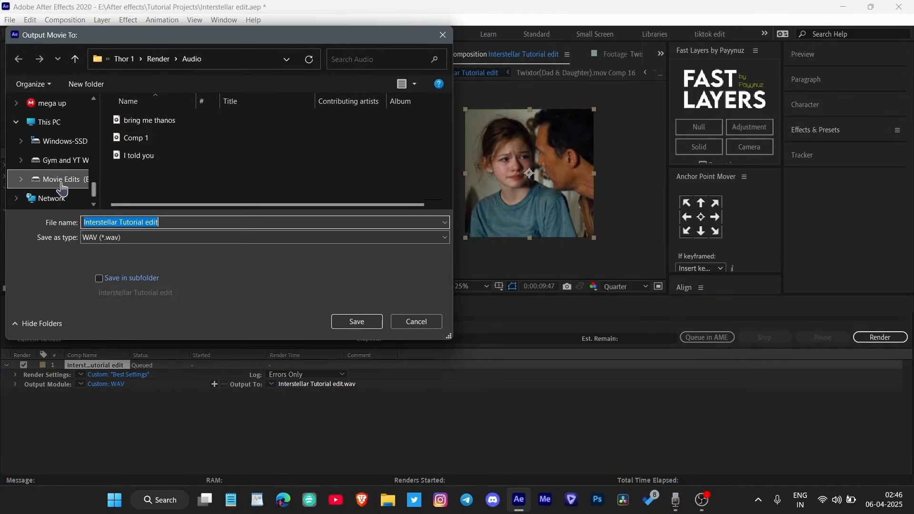
pyautogui.click(61, 181)
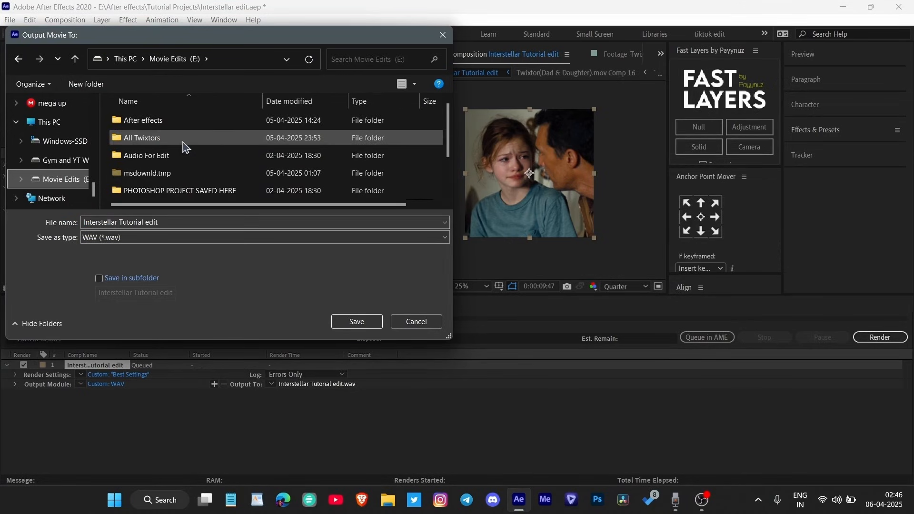
pyautogui.scroll(-1, 171, 143)
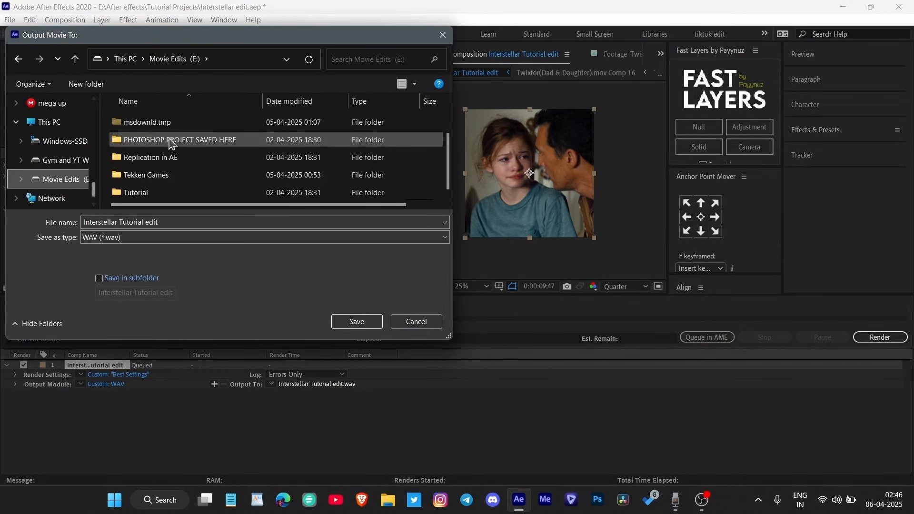
pyautogui.scroll(1, 150, 153)
pyautogui.doubleClick(135, 121)
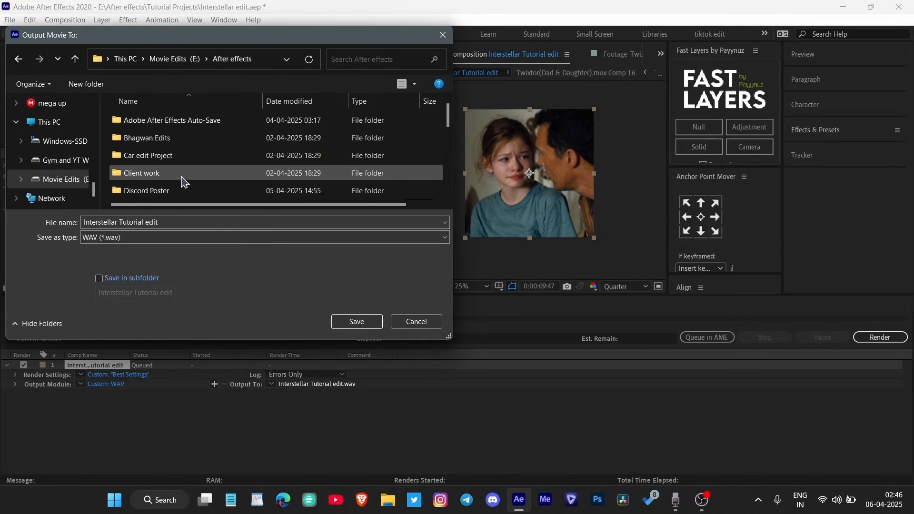
pyautogui.scroll(-3, 180, 162)
pyautogui.doubleClick(167, 153)
pyautogui.doubleClick(164, 157)
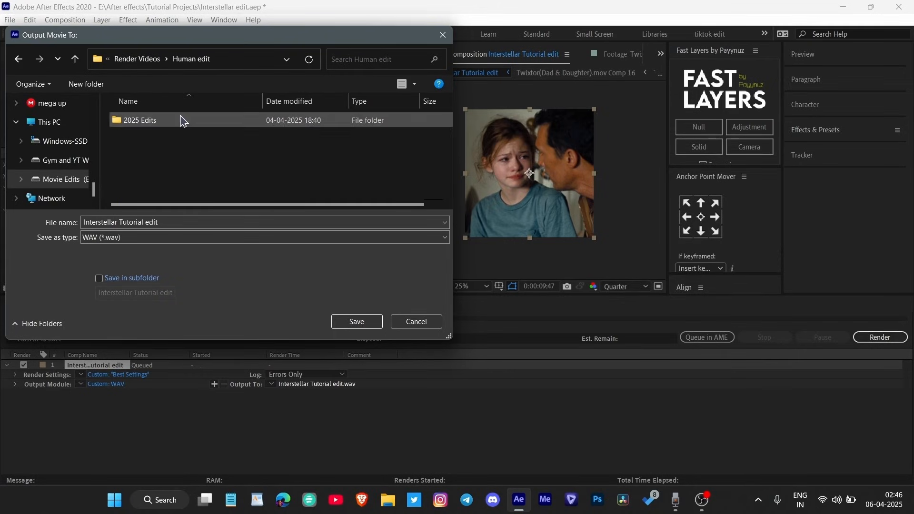
pyautogui.doubleClick(180, 122)
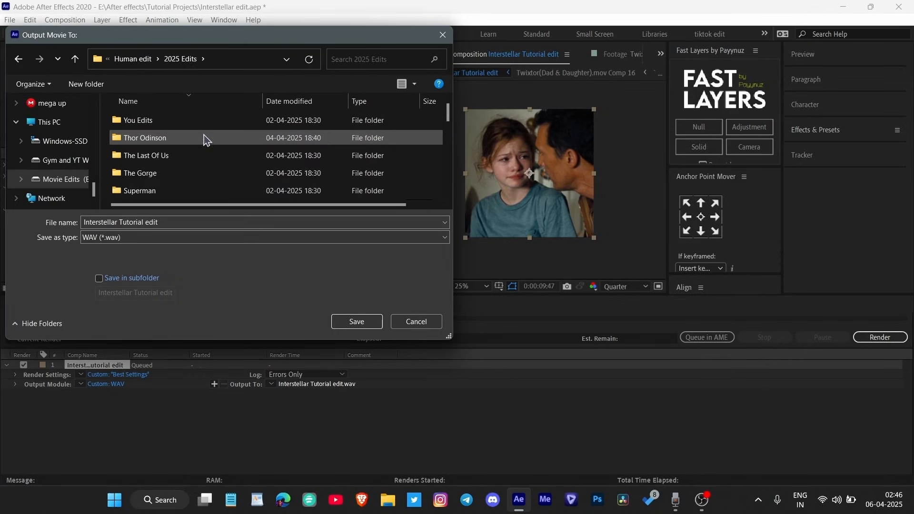
# - Create a folder named Interstellar inside 2025 Edits and open it
pyautogui.scroll(-1, 203, 143)
pyautogui.hotkey('ctrl', 'shift', 'n')
pyautogui.write('Interst')
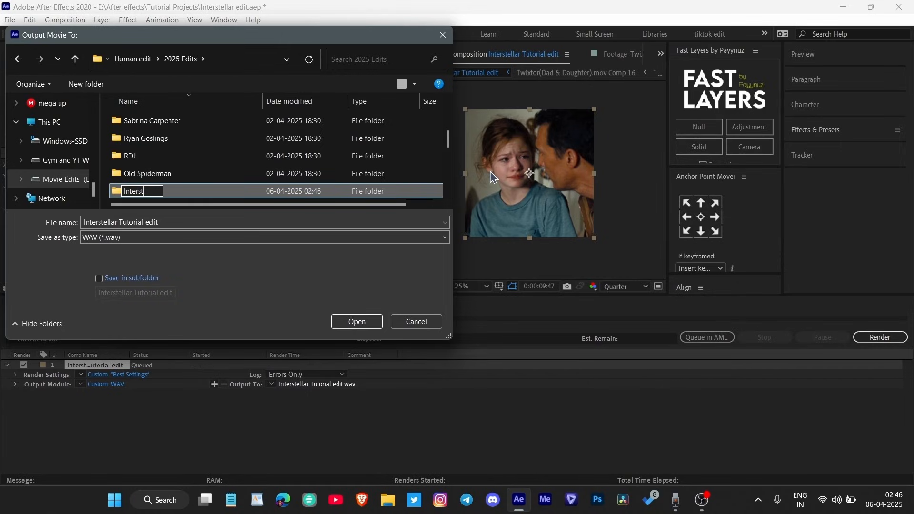
pyautogui.press('Return')
pyautogui.press('Return')
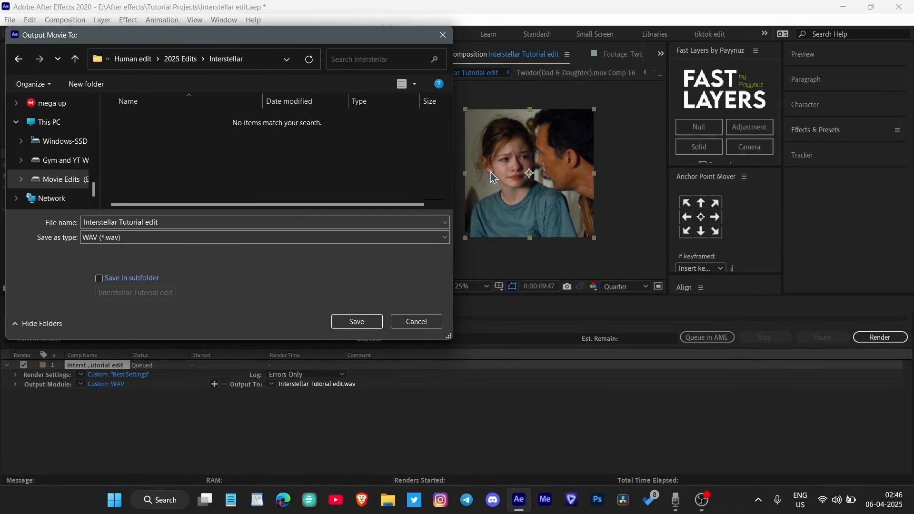
# - Create Audio and Render subfolders inside Interstellar and open the Audio folder as the output location
pyautogui.hotkey('ctrl', 'shift', 'n')
pyautogui.write('Audi')
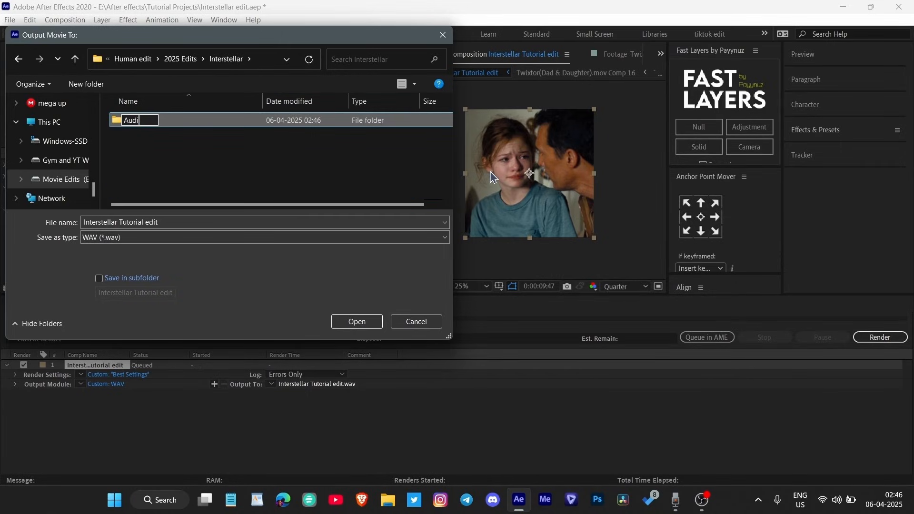
pyautogui.write('o')
pyautogui.press('Return')
pyautogui.hotkey('ctrl', 'shift', 'n')
pyautogui.write('Render')
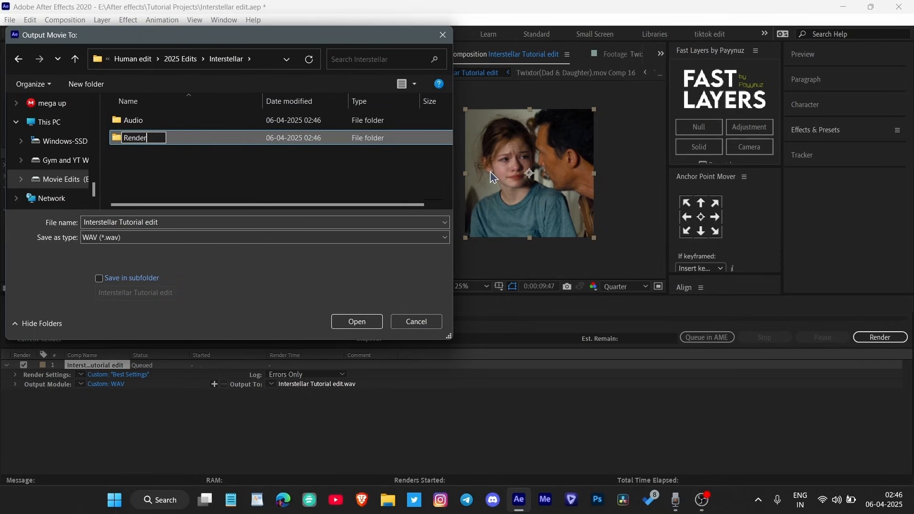
pyautogui.press('Return')
pyautogui.doubleClick(221, 123)
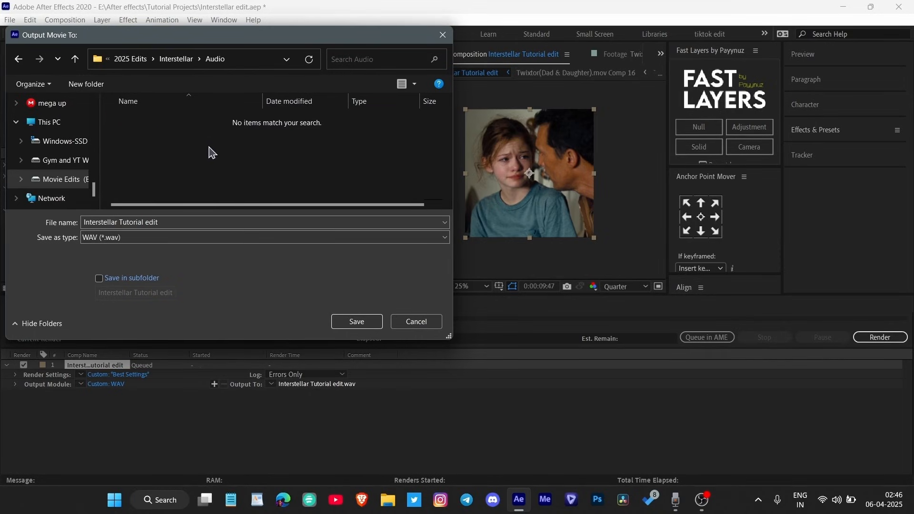
# - Save the output as Interstellar Tutorial edit.wav in the Interstellar Audio folder and render the queued audio
pyautogui.click(360, 322)
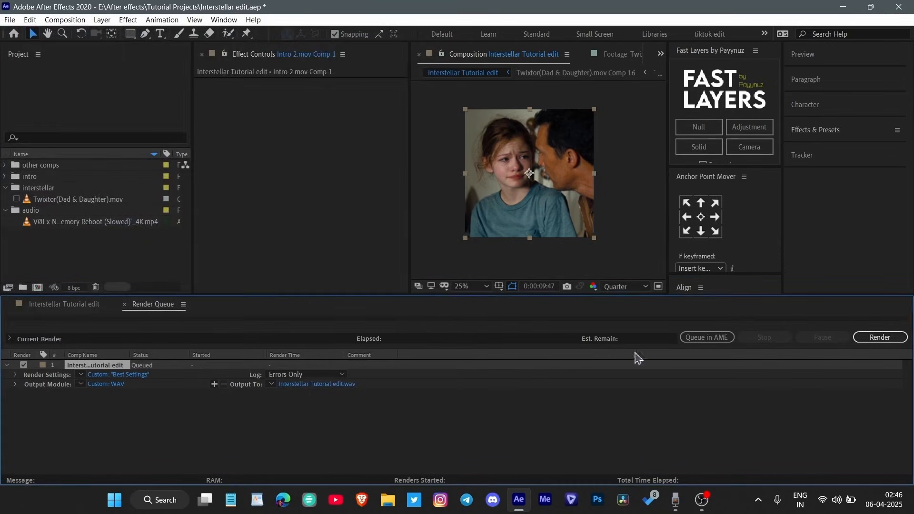
pyautogui.click(880, 338)
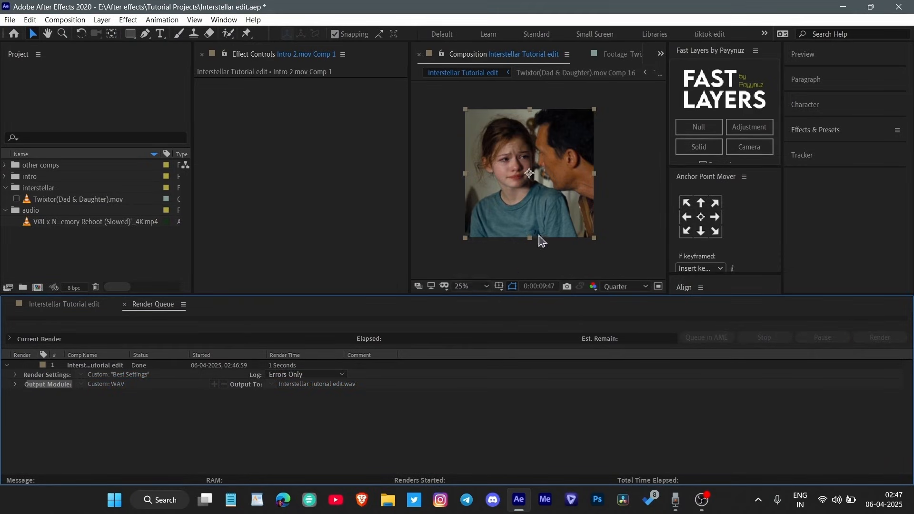
# - Switch to the JioSphere browser and open vocalremover.org
pyautogui.click(310, 512)
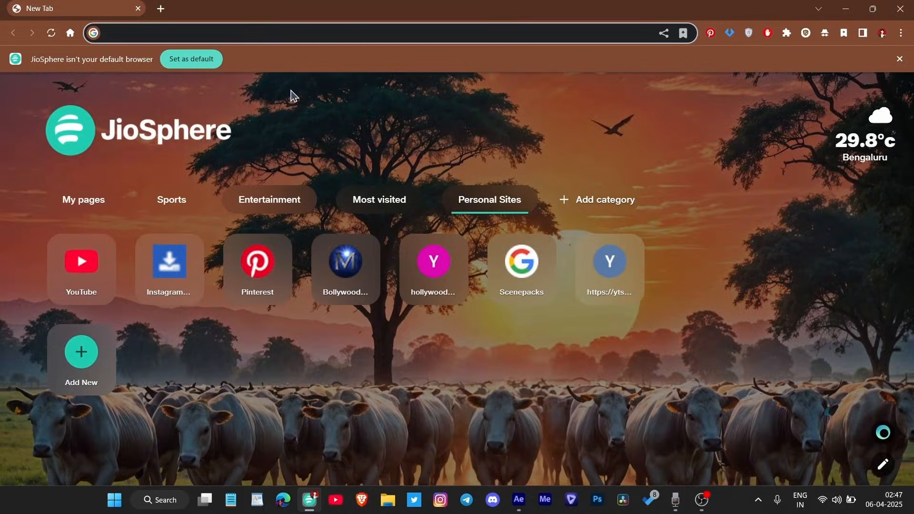
pyautogui.write('voc')
pyautogui.press('Return')
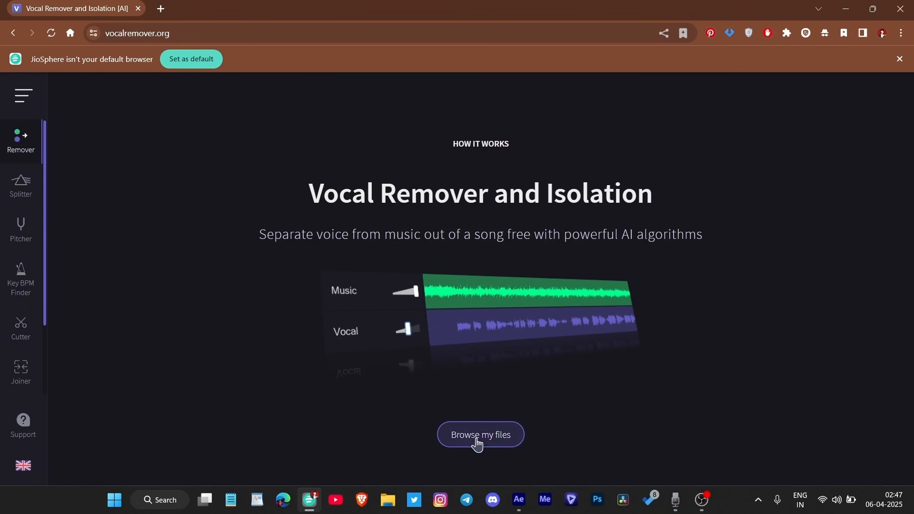
# - Load Interstellar Tutorial edit.wav into the vocal remover from the 2025 Edits > Interstellar > Audio folder on the Movie Edits (E:) drive
pyautogui.scroll(-6, 60, 185)
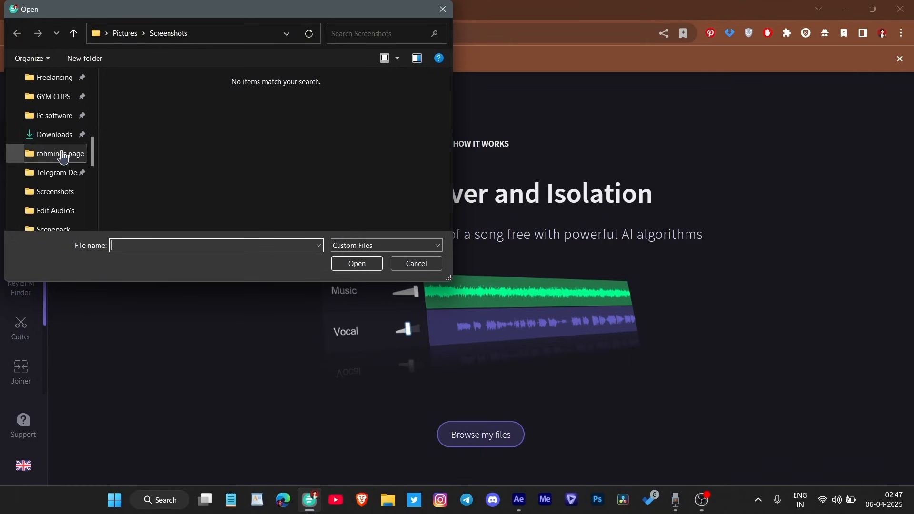
pyautogui.click(66, 180)
pyautogui.doubleClick(143, 93)
pyautogui.scroll(-5, 192, 143)
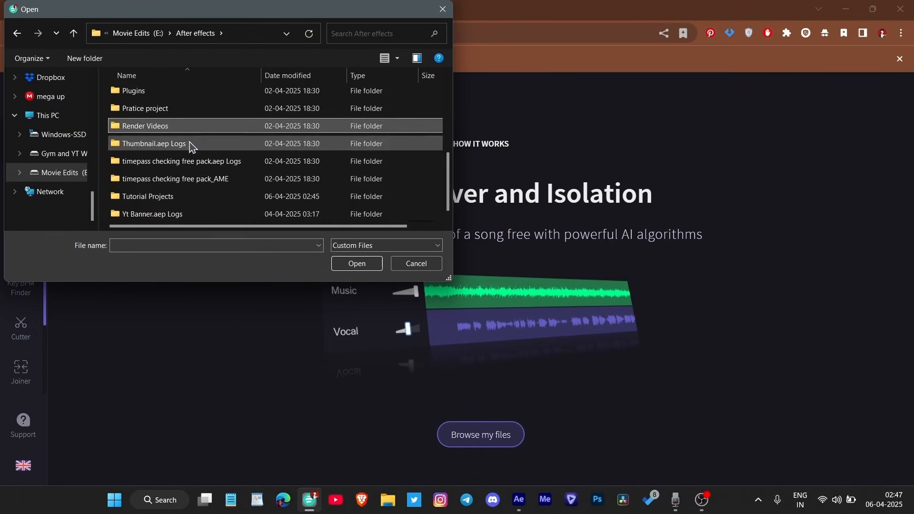
pyautogui.doubleClick(166, 124)
pyautogui.doubleClick(181, 130)
pyautogui.doubleClick(187, 97)
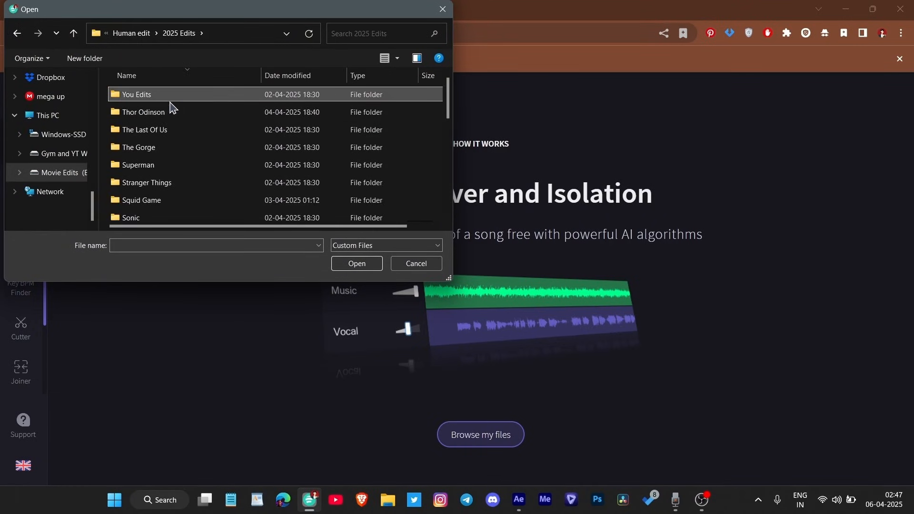
pyautogui.scroll(-5, 165, 125)
pyautogui.doubleClick(169, 113)
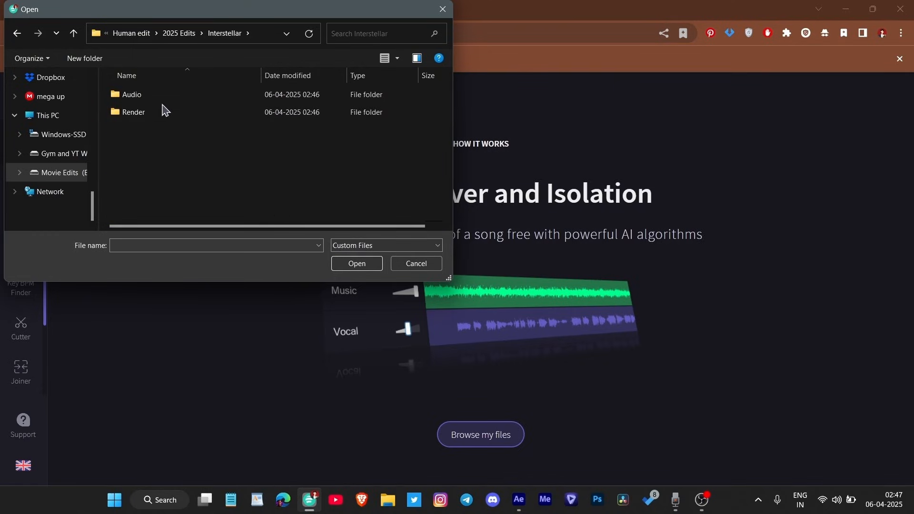
pyautogui.doubleClick(163, 98)
pyautogui.doubleClick(159, 98)
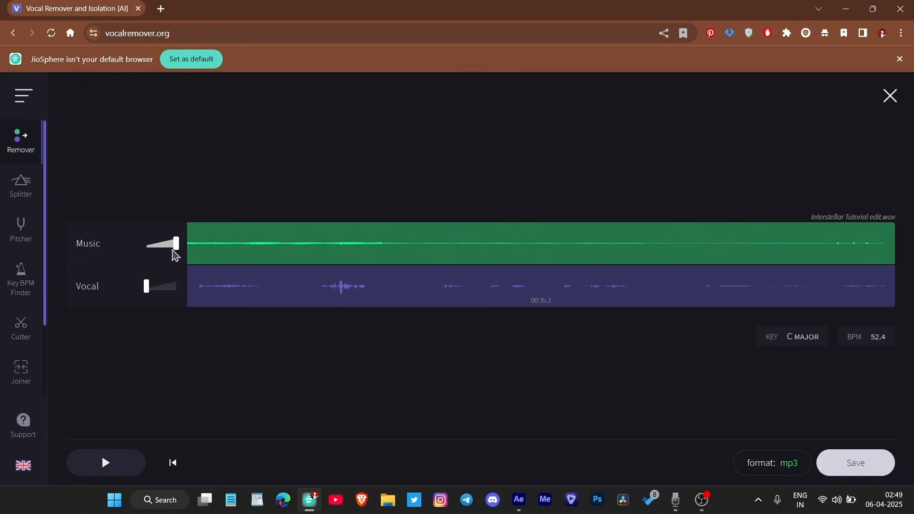
# - Isolate the voice by muting Music and setting Vocal to full, preview it, and save the vocals as mp3
pyautogui.click(147, 287)
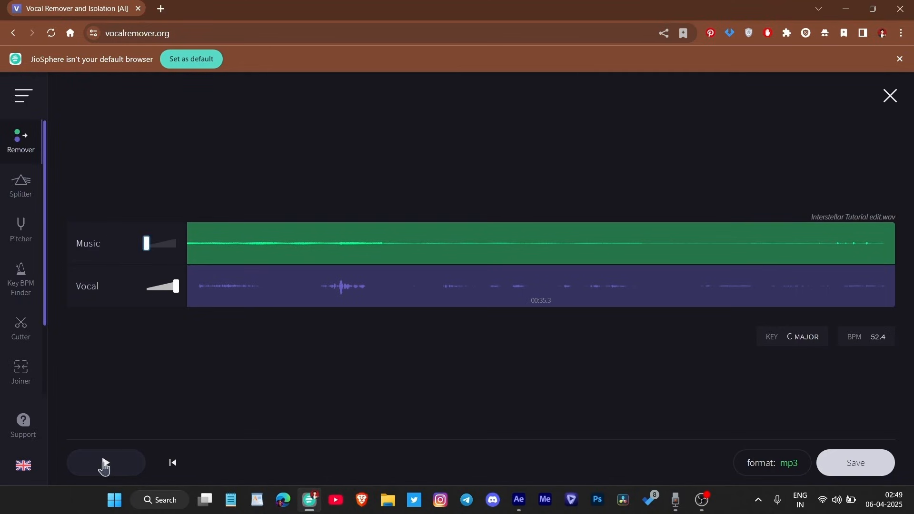
pyautogui.click(105, 464)
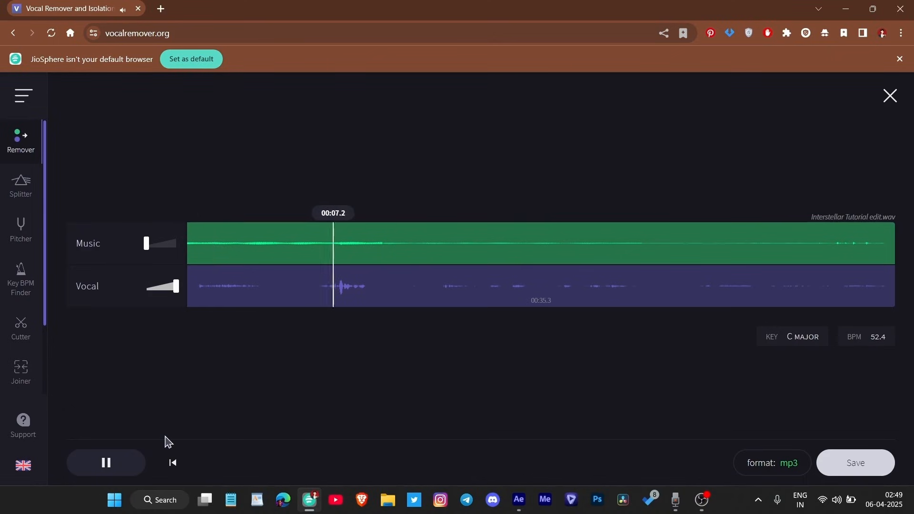
pyautogui.press('space')
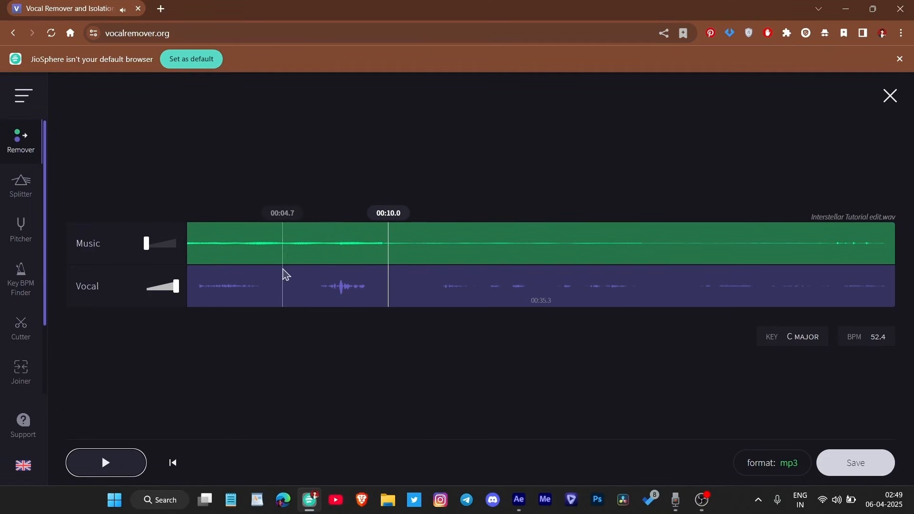
pyautogui.click(845, 461)
pyautogui.click(777, 416)
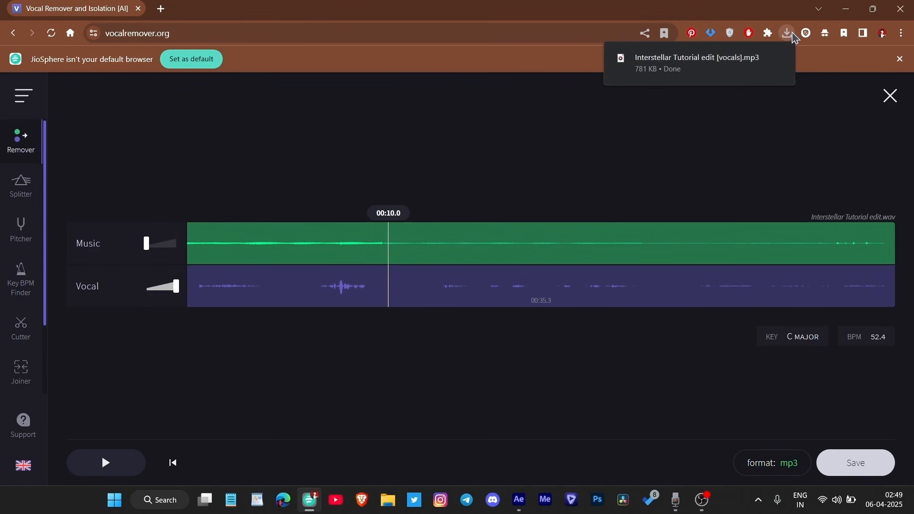
# - Switch back to After Effects and create a project folder named "intro audio"
pyautogui.hotkey('alt', 'Tab')
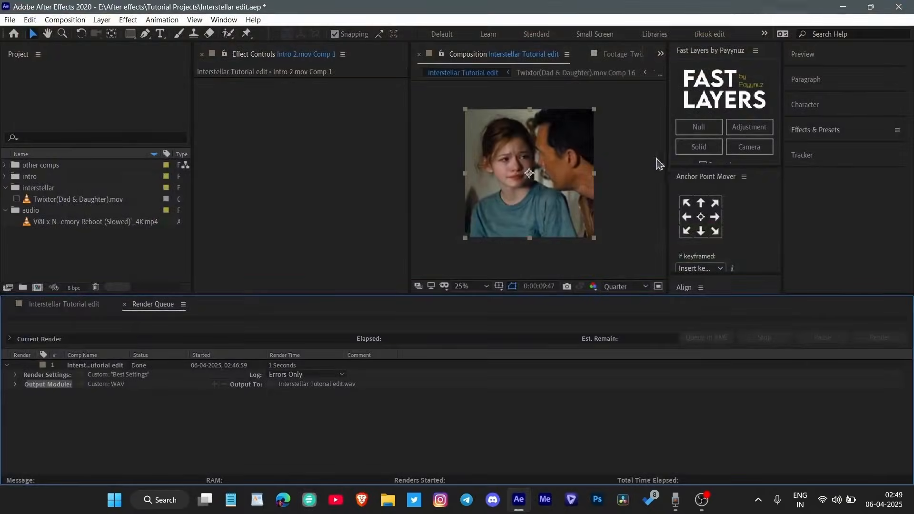
pyautogui.click(68, 305)
pyautogui.press('Home')
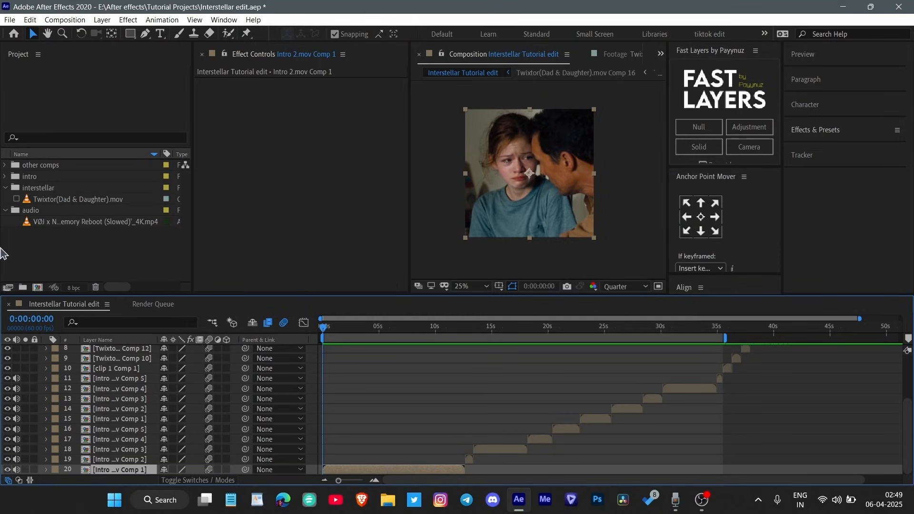
pyautogui.click(15, 253)
pyautogui.hotkey('ctrl', 'alt', 'shift', 'n')
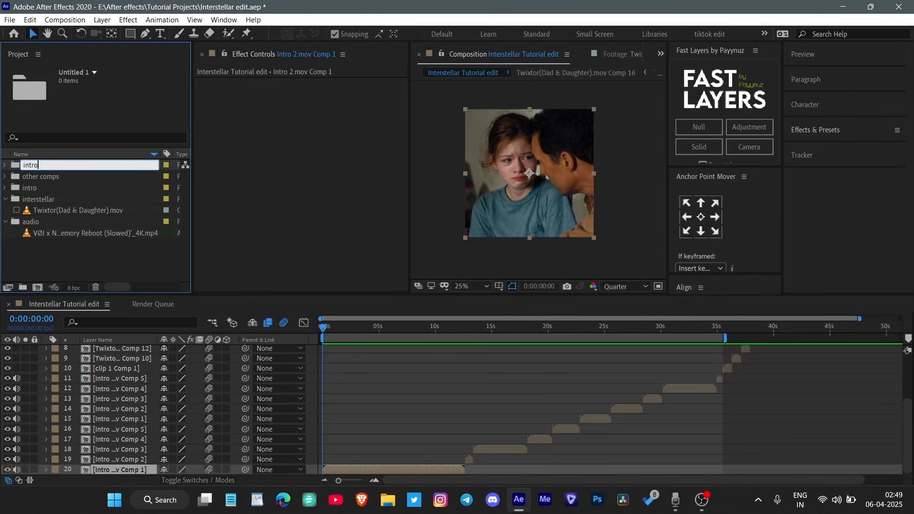
pyautogui.write('intro audio')
pyautogui.press('Return')
# - Import Interstellar Tutorial edit [vocals].mp3 from Downloads into the intro audio folder and add it as the lowest layer of the composition
pyautogui.hotkey('ctrl', 'i')
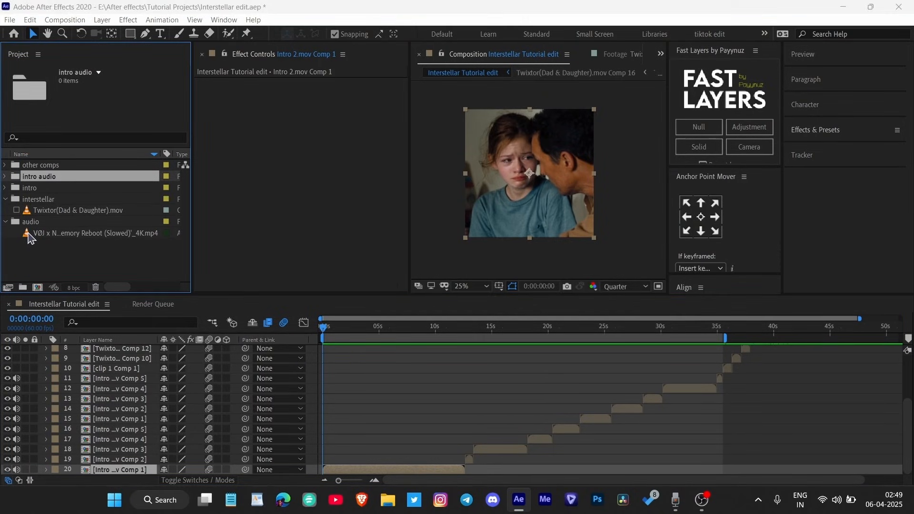
pyautogui.click(45, 218)
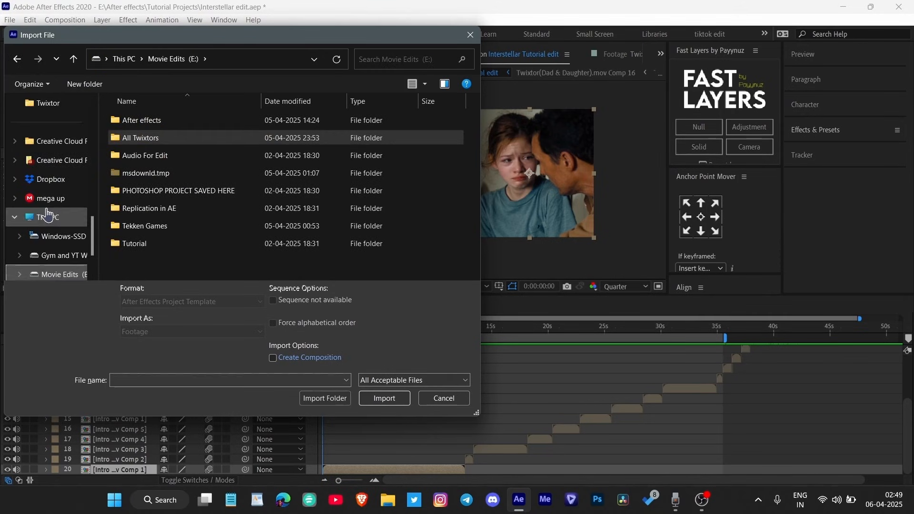
pyautogui.scroll(-1, 50, 280)
pyautogui.click(53, 236)
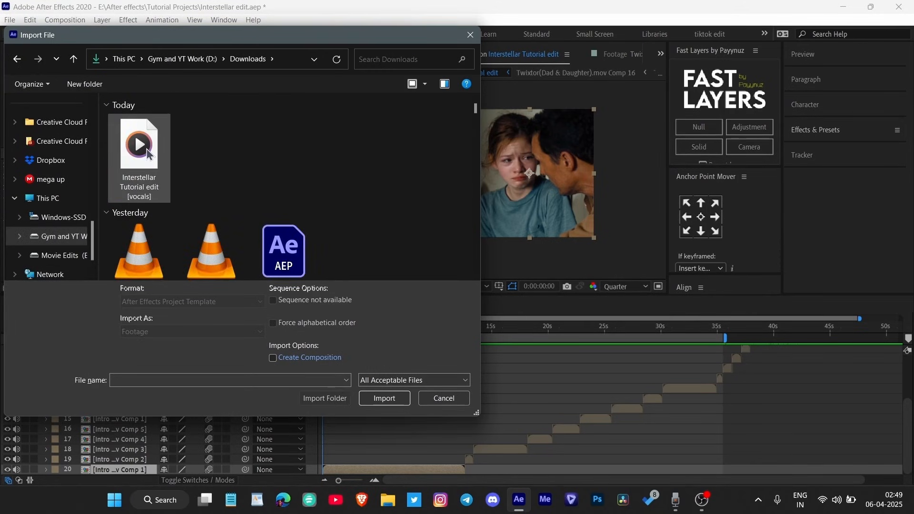
pyautogui.doubleClick(148, 152)
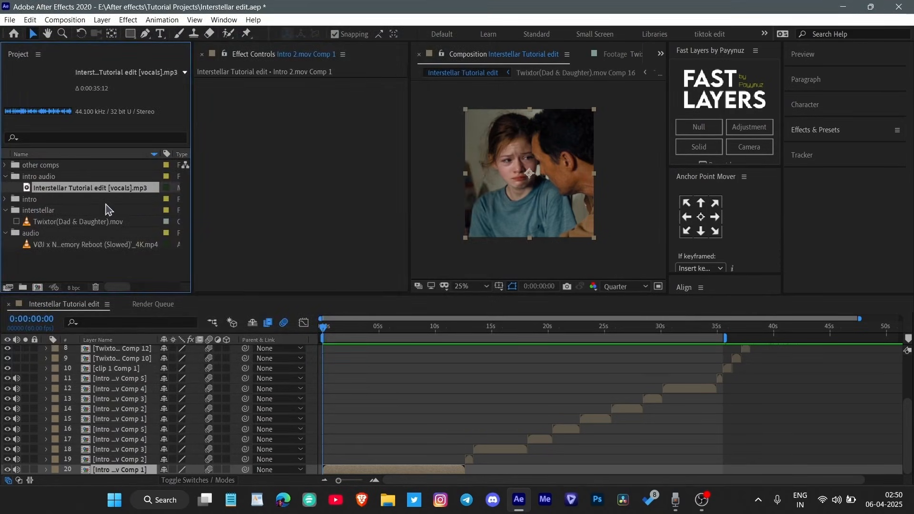
pyautogui.moveTo(85, 198); pyautogui.dragTo(82, 469)
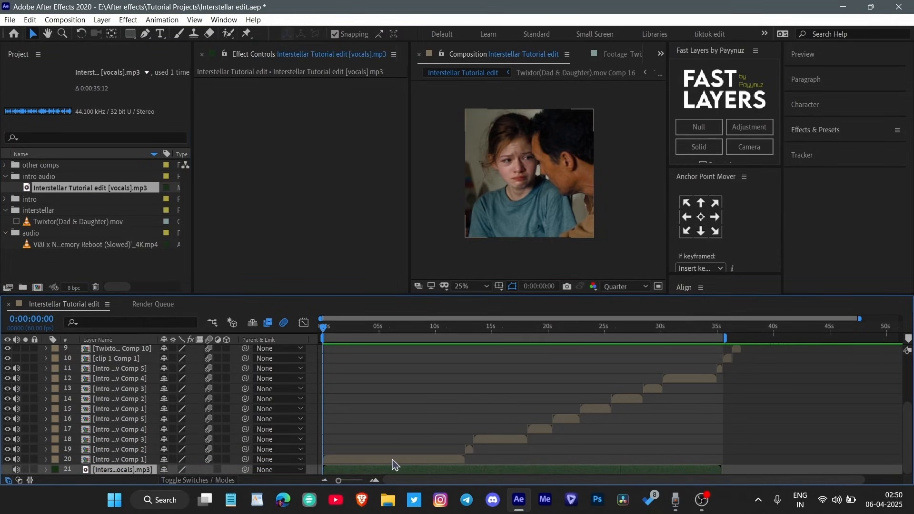
# - Mute the audio of all the intro comp layers, 11 through 20, leaving the vocals layer audible
pyautogui.click(390, 463)
pyautogui.scroll(3, 677, 379)
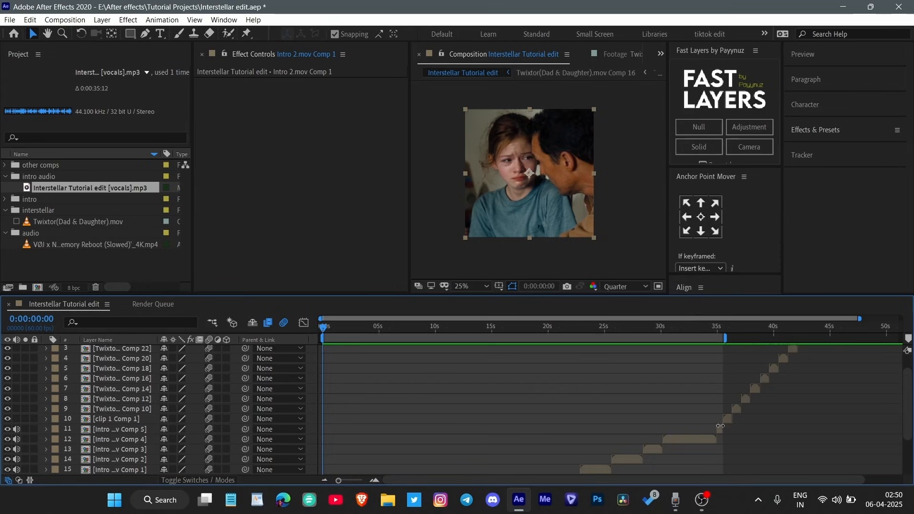
pyautogui.keyDown('shift'); pyautogui.click(717, 430); pyautogui.keyUp('shift')
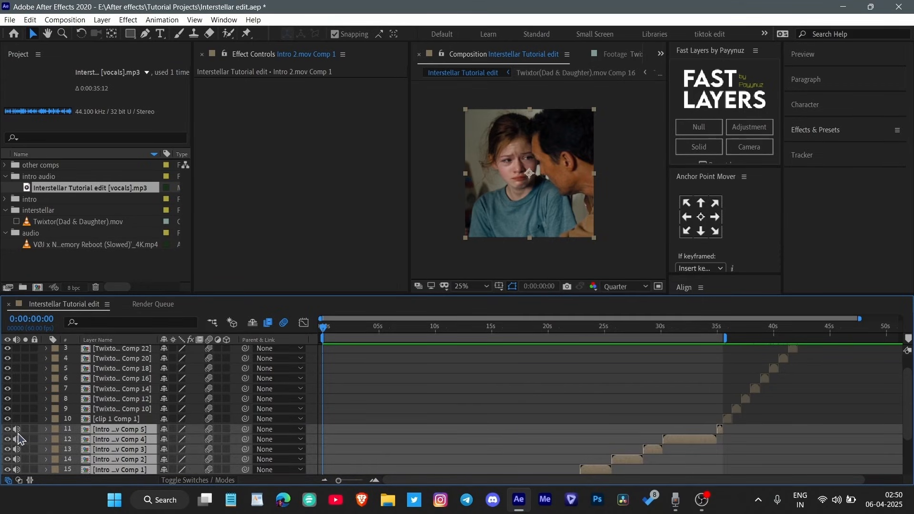
pyautogui.click(470, 425)
pyautogui.scroll(-3, 490, 380)
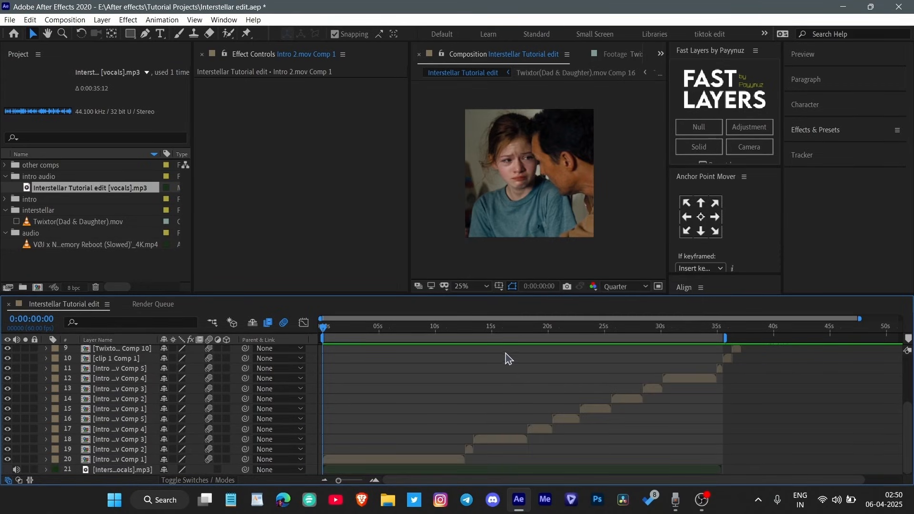
# - Play back the Interstellar Tutorial edit composition from the start to check the isolated vocals
pyautogui.press('space')
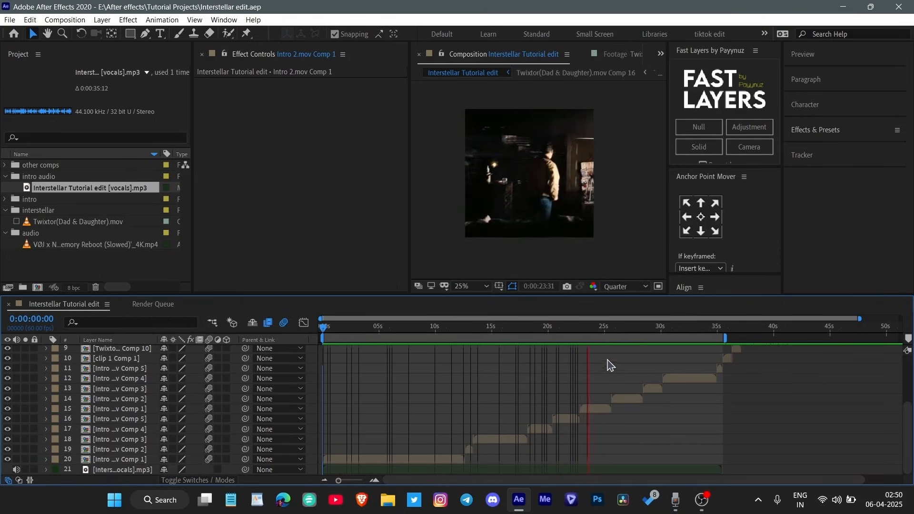
pyautogui.press('space')
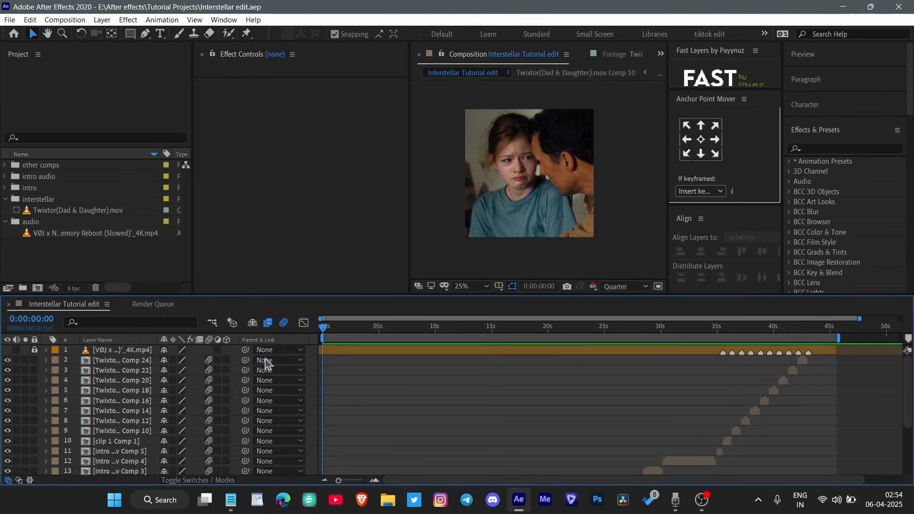
pyautogui.press('space')
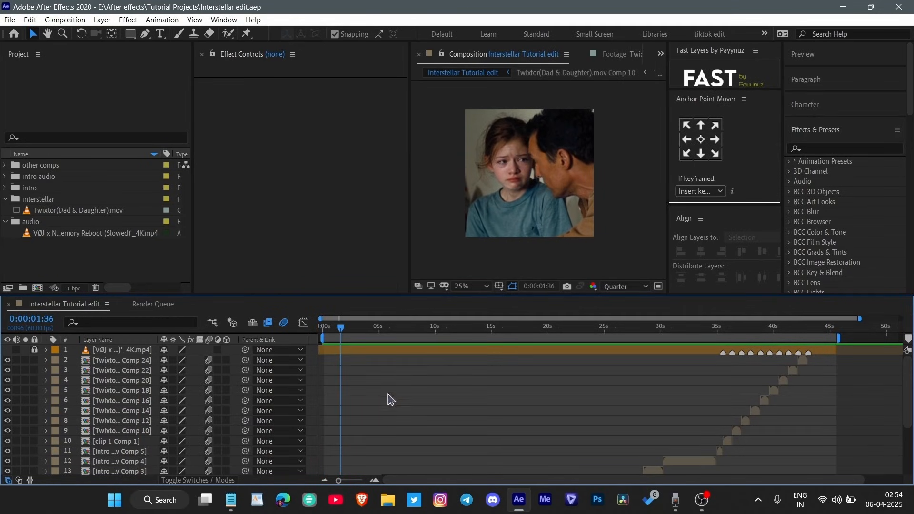
# - Open the Notepad dialogue text for the intro, read through its lines, and minimize it without saving
pyautogui.click(231, 500)
pyautogui.scroll(1, 170, 186)
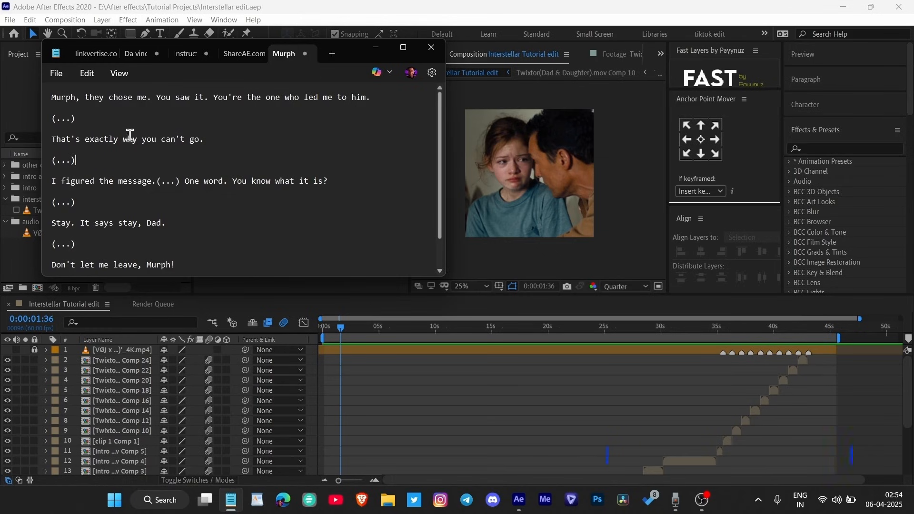
pyautogui.scroll(-1, 130, 143)
pyautogui.scroll(1, 129, 164)
pyautogui.hotkey('ctrl', 's')
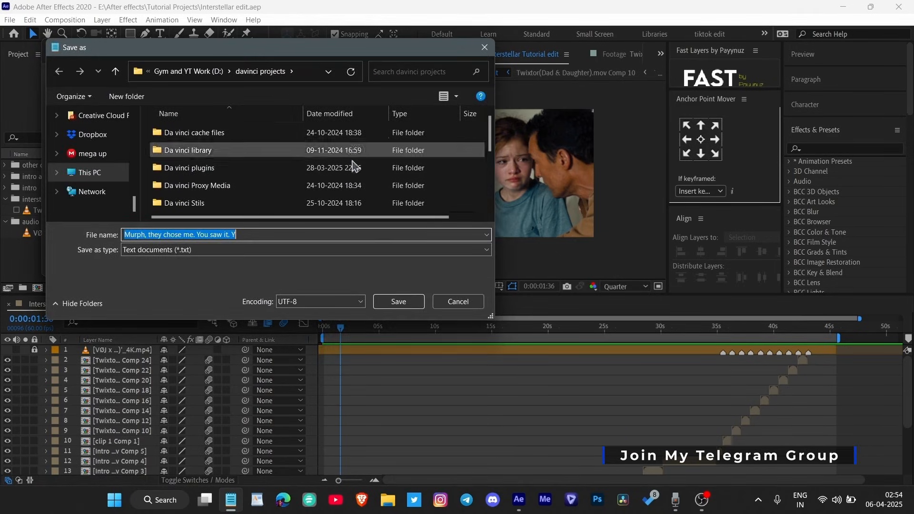
pyautogui.click(461, 304)
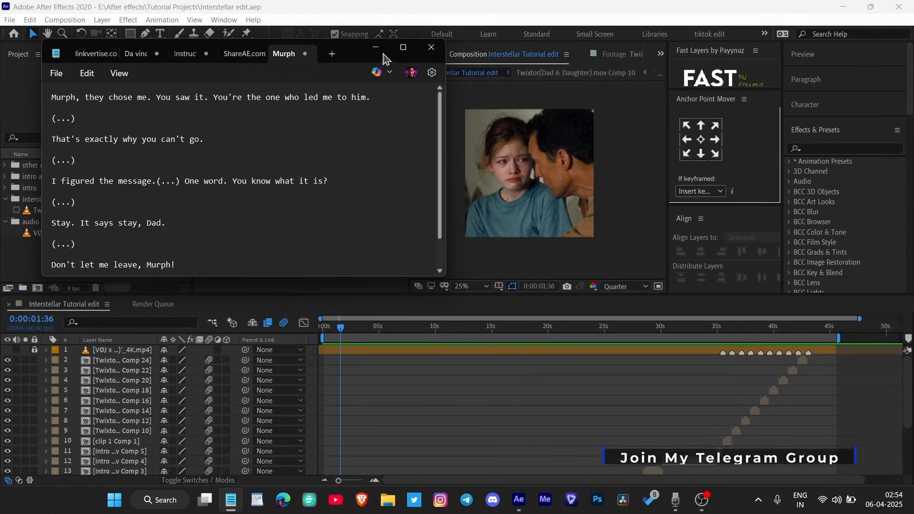
pyautogui.click(376, 47)
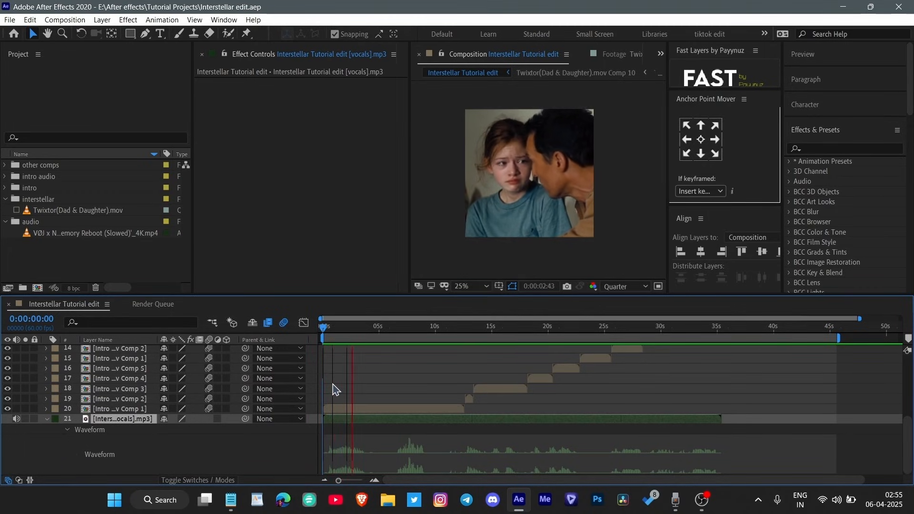
# - Highlight the phrase "Murph, they chose me." in the Notepad dialogue text and return to After Effects
pyautogui.hotkey('alt', 'Tab')
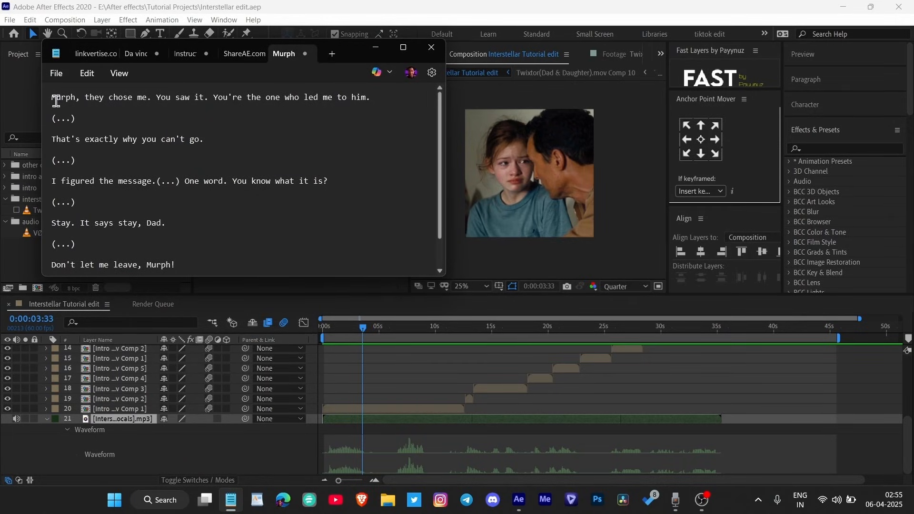
pyautogui.moveTo(54, 99); pyautogui.dragTo(137, 103)
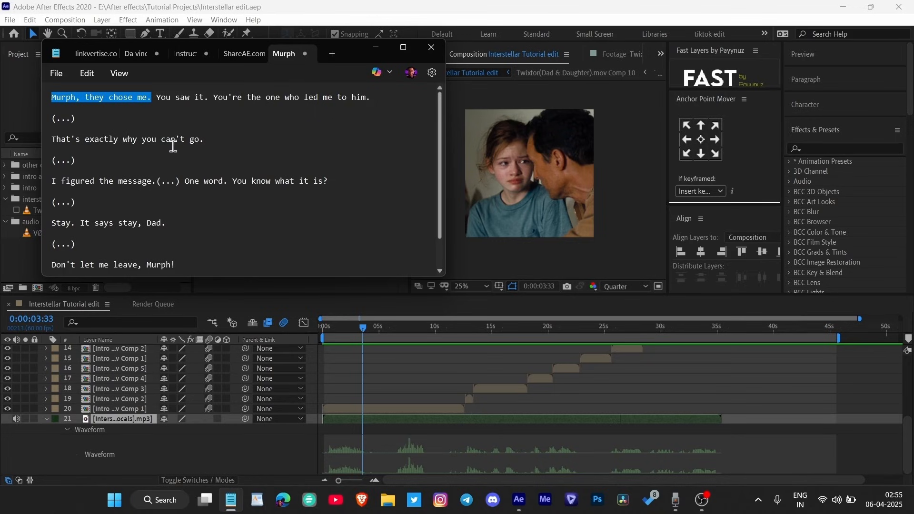
pyautogui.hotkey('alt', 'Tab')
# - Add a text layer reading "Murph, they chose me." directly above the Intro 2.mov Comp 1 layer
pyautogui.press('l')
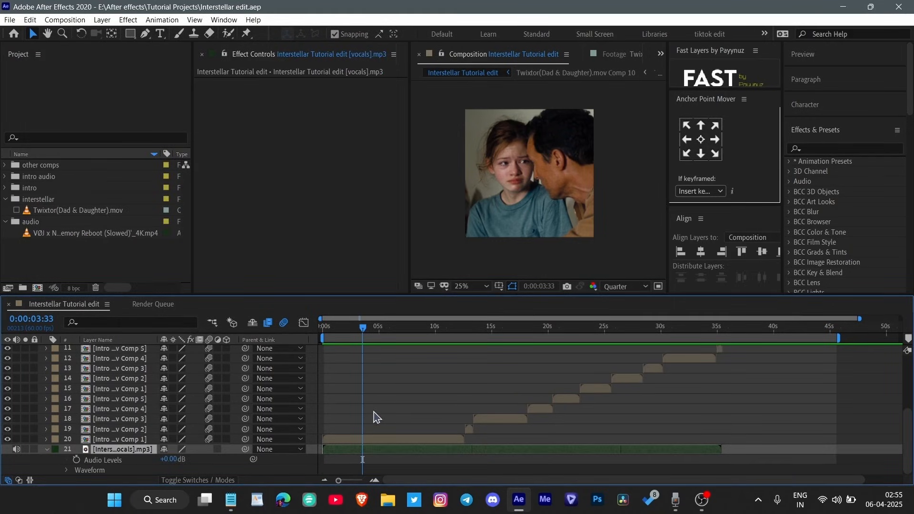
pyautogui.moveTo(358, 329); pyautogui.dragTo(349, 327)
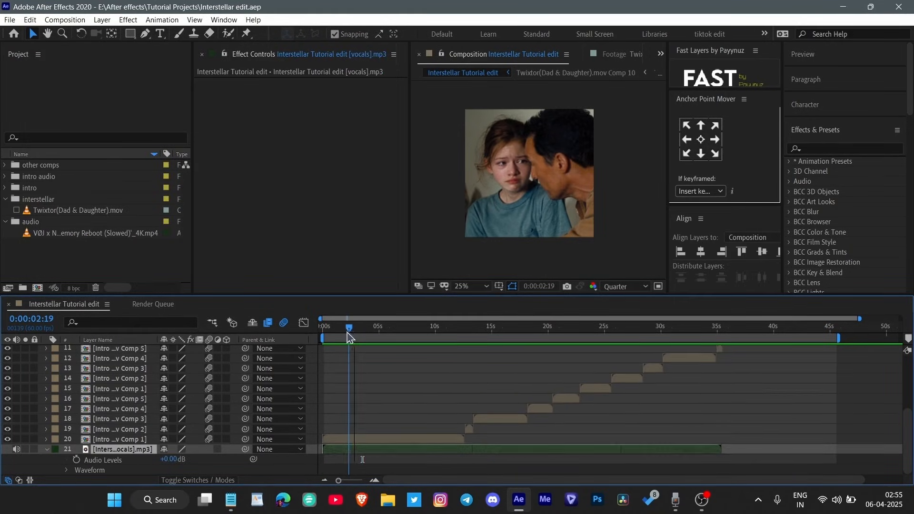
pyautogui.click(161, 35)
pyautogui.click(509, 176)
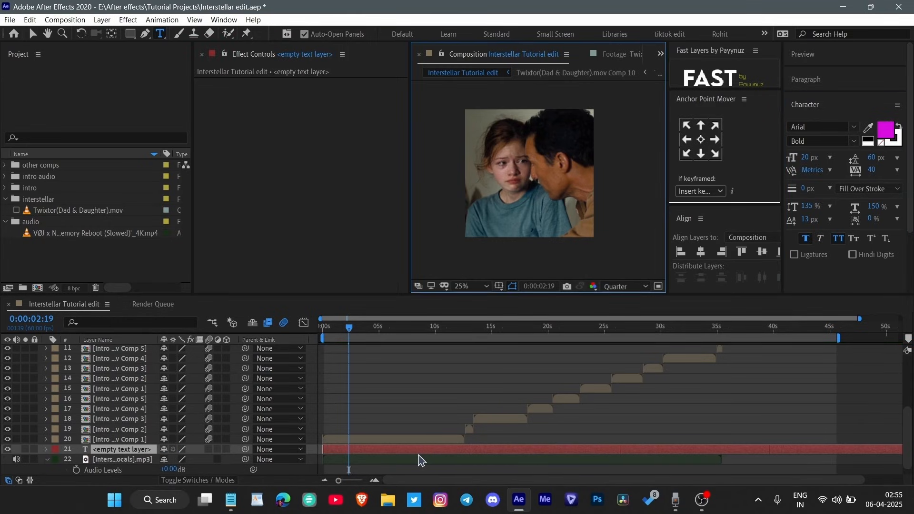
pyautogui.click(378, 328)
pyautogui.hotkey('ctrl', 'v')
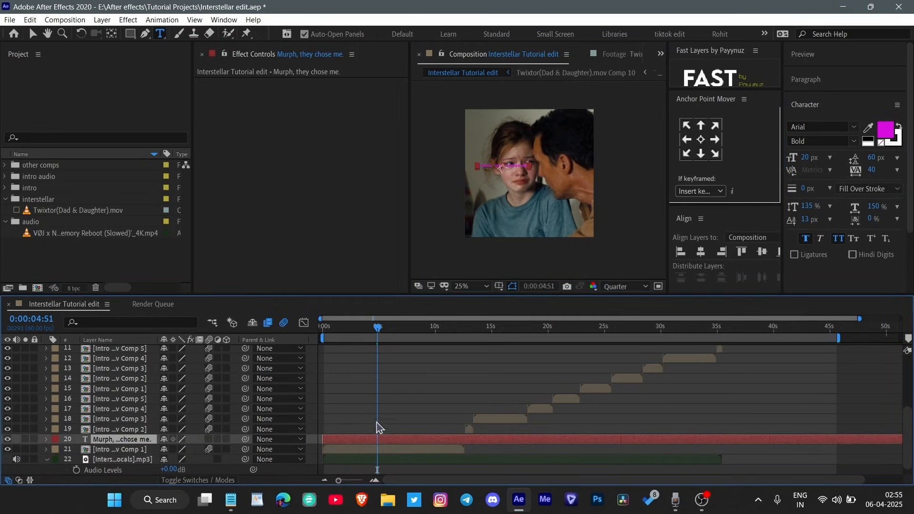
pyautogui.click(373, 450)
pyautogui.moveTo(379, 335); pyautogui.dragTo(387, 356)
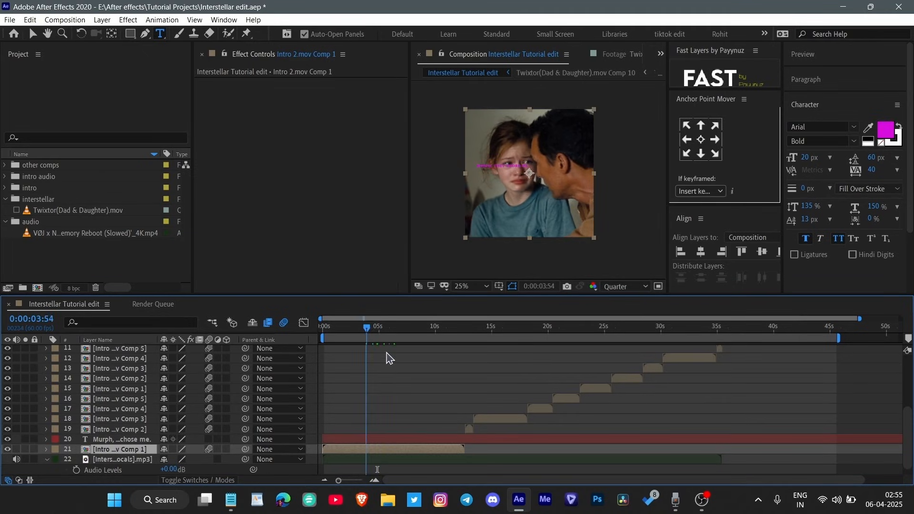
# - Set the dialogue text's fill colour to white (FFFFFF) and centre the text layer in the composition
pyautogui.click(401, 442)
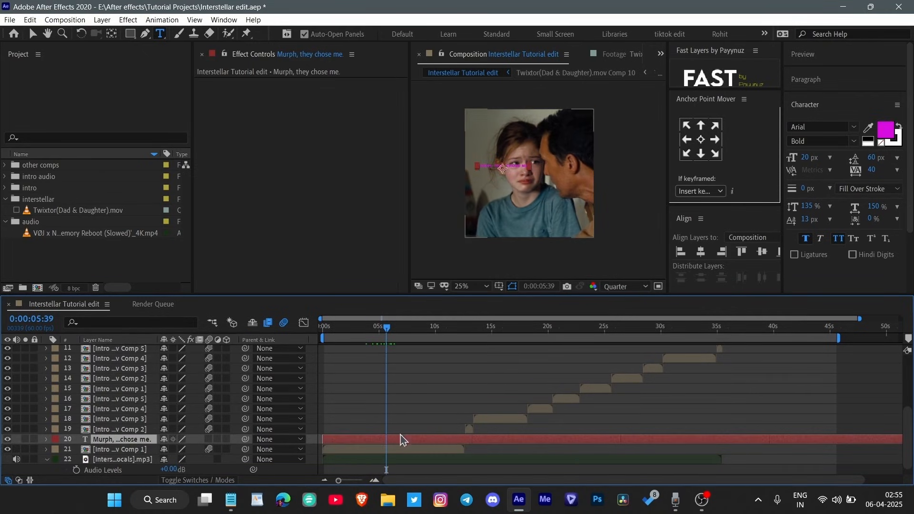
pyautogui.click(885, 135)
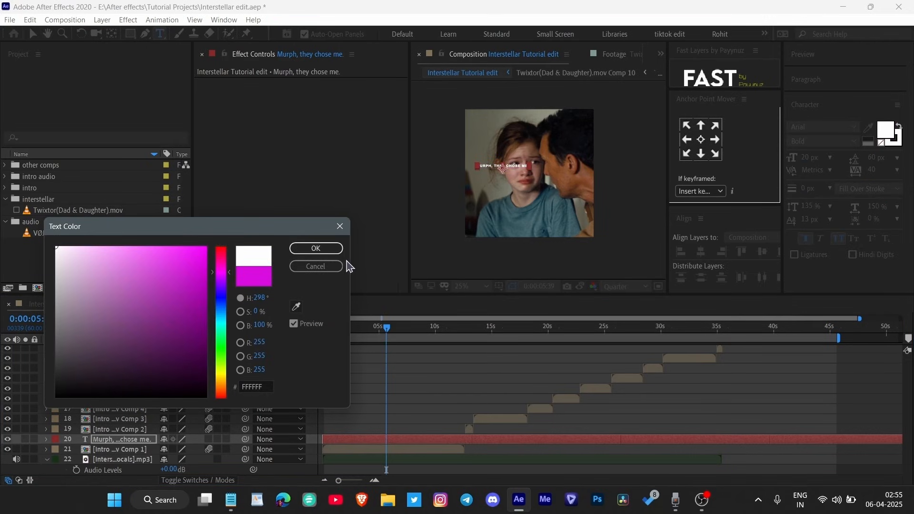
pyautogui.click(293, 246)
pyautogui.click(762, 252)
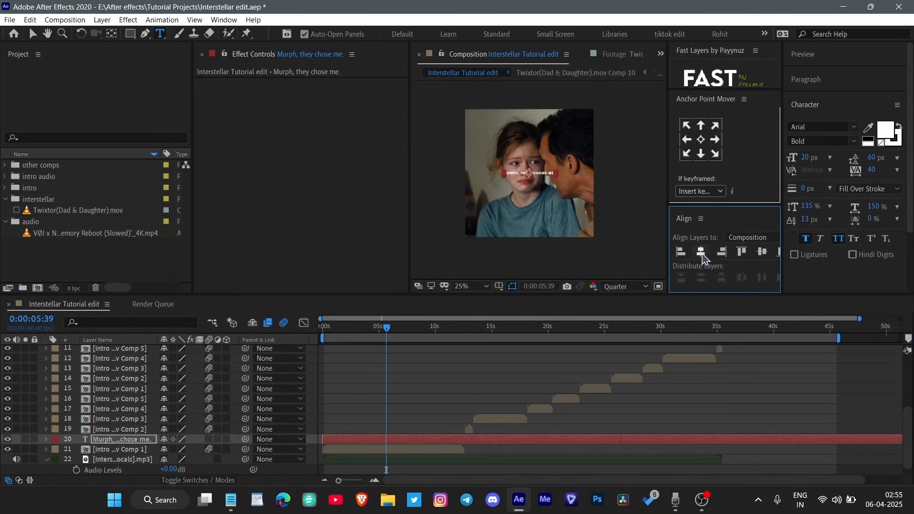
# - Set the composition's preview resolution to Full and inspect the sharpness of the dialogue text
pyautogui.click(112, 34)
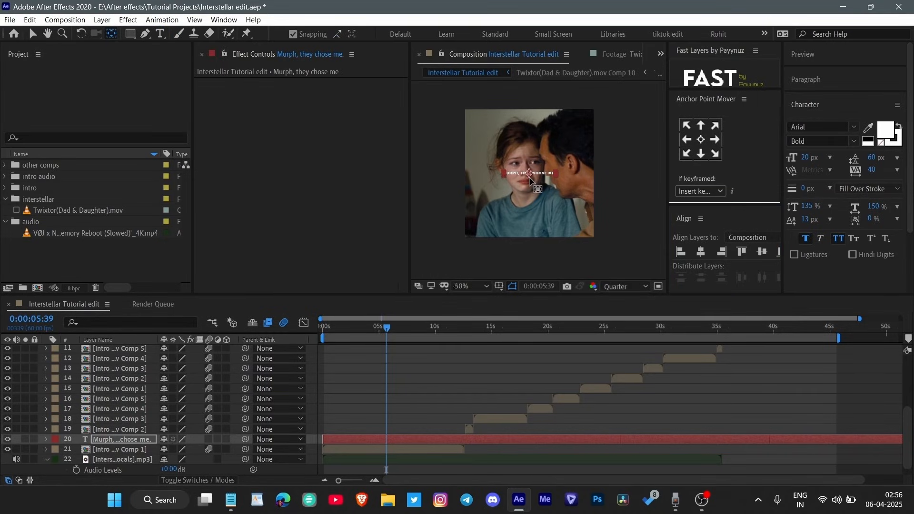
pyautogui.scroll(3, 538, 180)
pyautogui.click(627, 286)
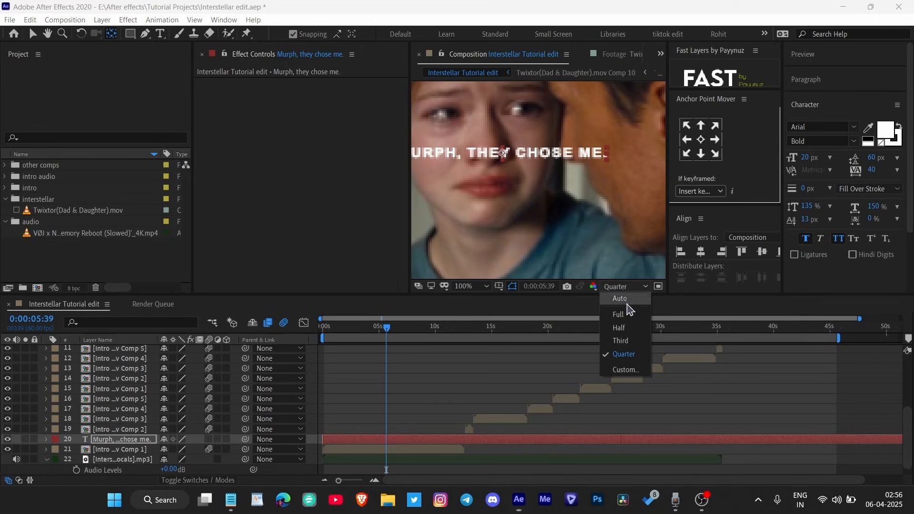
pyautogui.click(624, 310)
pyautogui.scroll(-3, 505, 183)
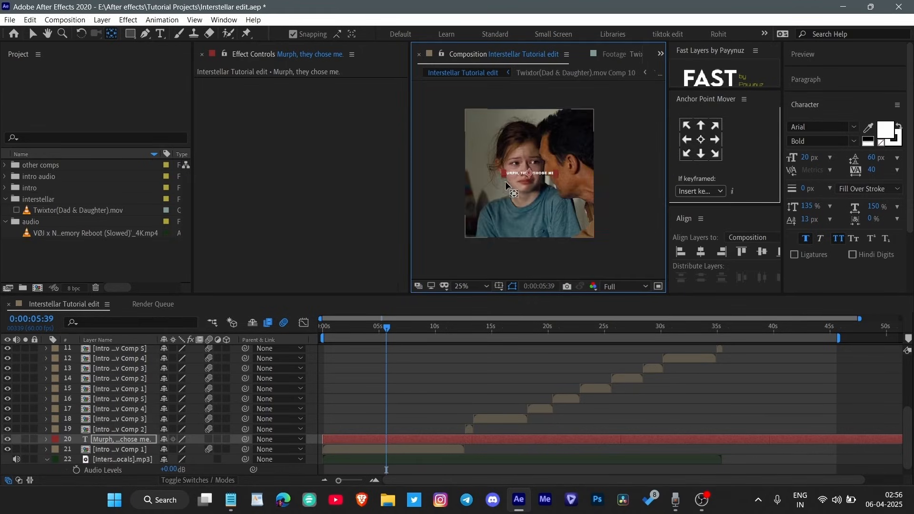
pyautogui.press('v')
pyautogui.scroll(3, 538, 180)
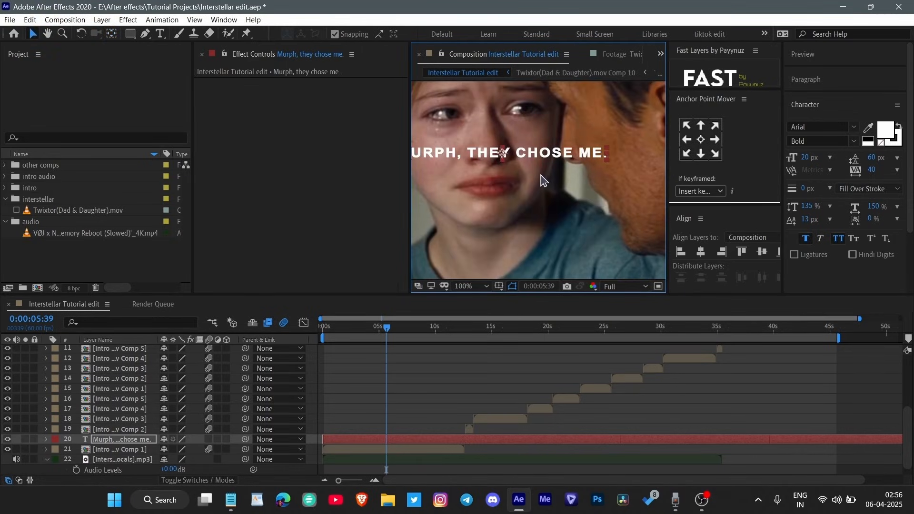
pyautogui.scroll(-2, 544, 181)
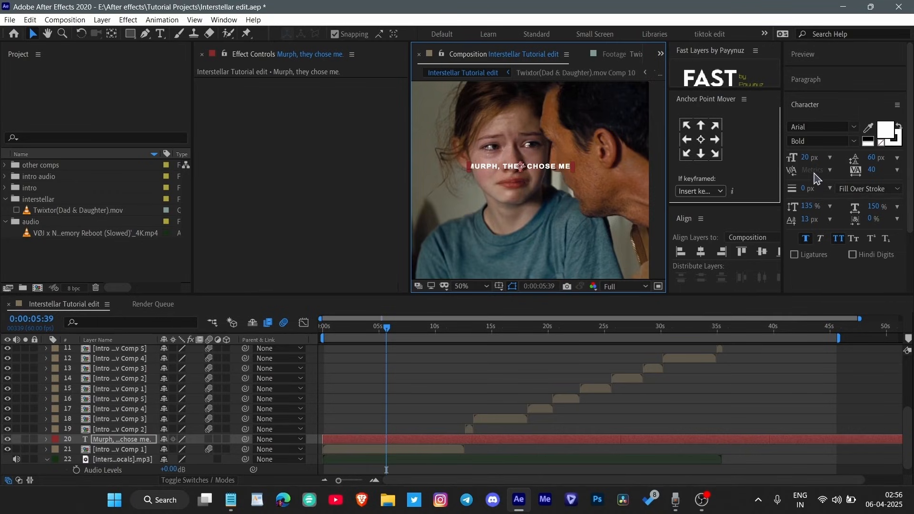
pyautogui.click(538, 206)
pyautogui.scroll(-2, 538, 206)
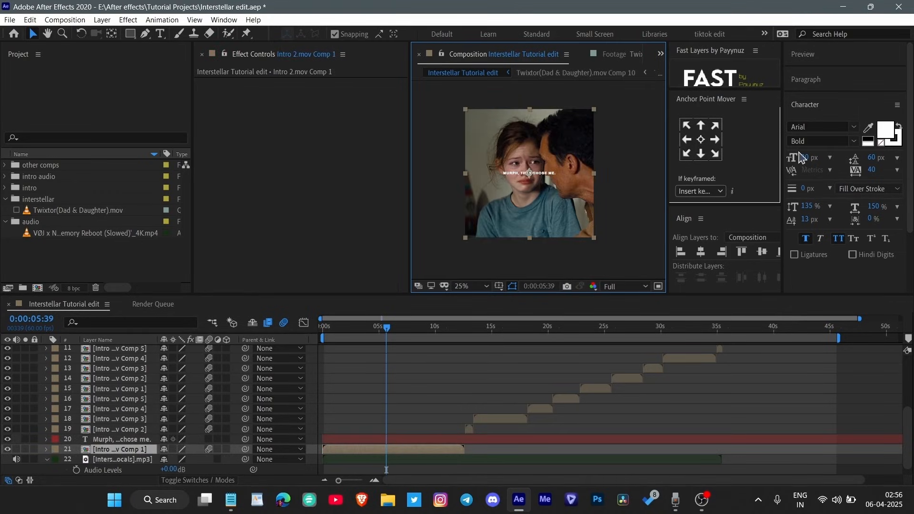
# - Try a 45 px font size on the "Murph, they chose me." text and restore it to 20 px
pyautogui.click(811, 162)
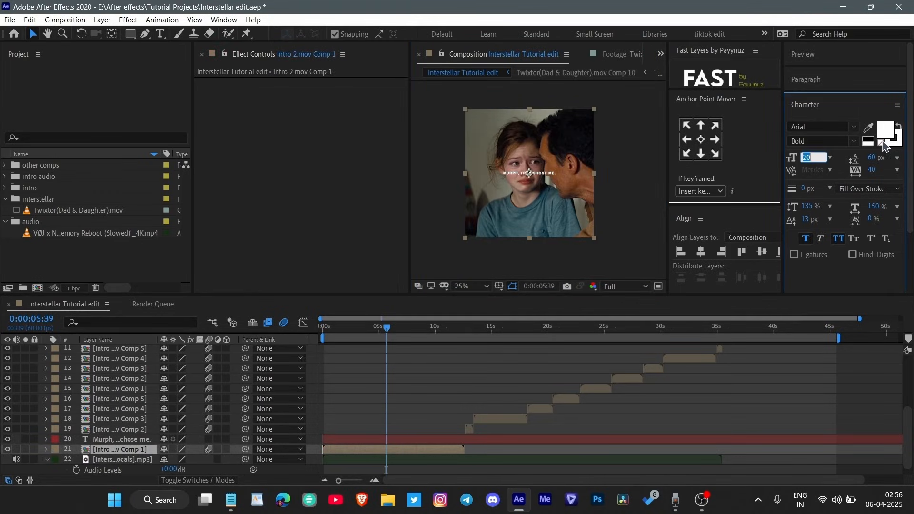
pyautogui.write('45')
pyautogui.click(422, 441)
pyautogui.click(806, 158)
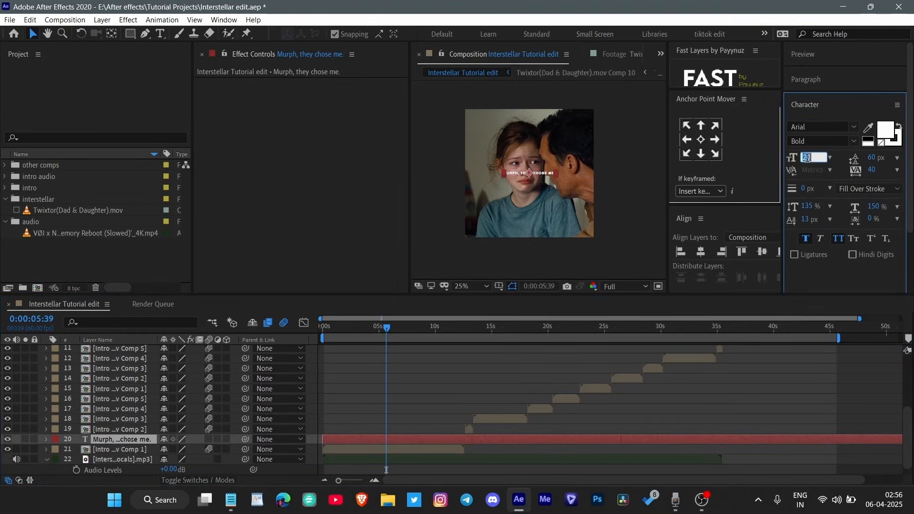
pyautogui.write('100')
pyautogui.press('Return')
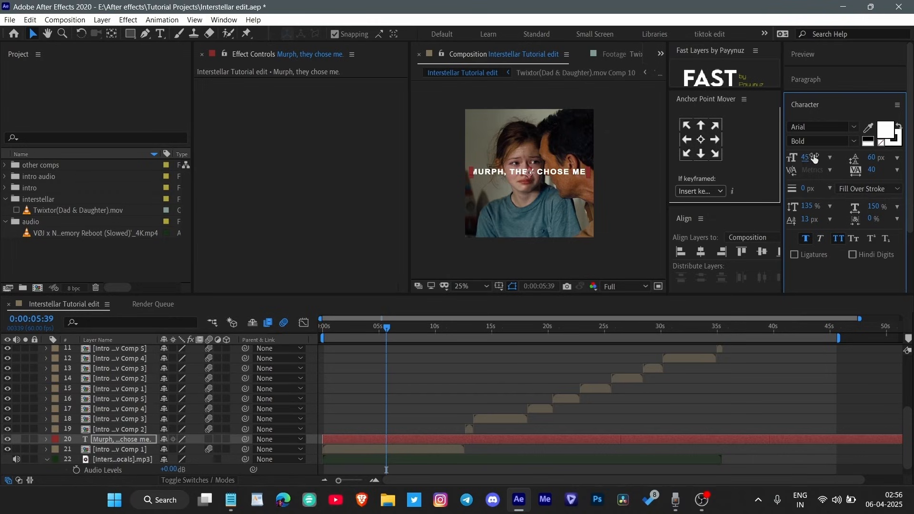
pyautogui.write('20')
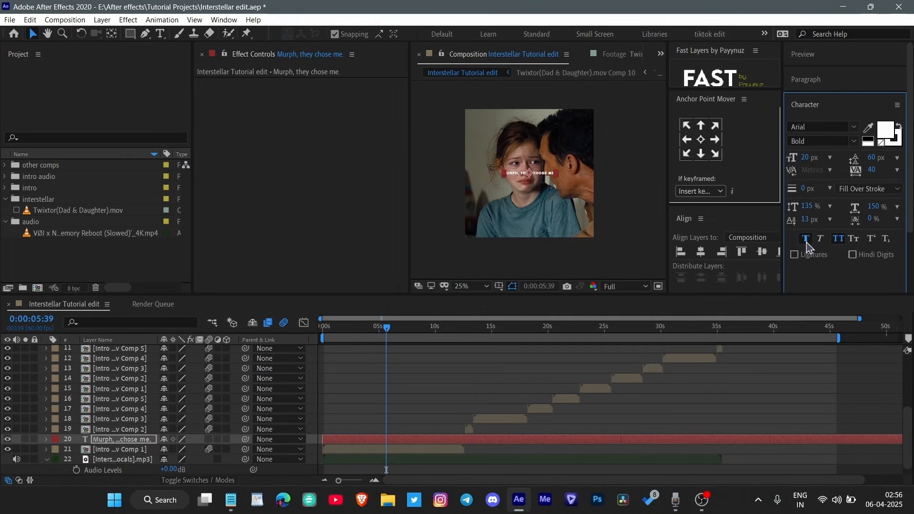
# - Try a 2 px stroke on the dialogue text in white and in red, and undo the stroke changes
pyautogui.scroll(3, 565, 176)
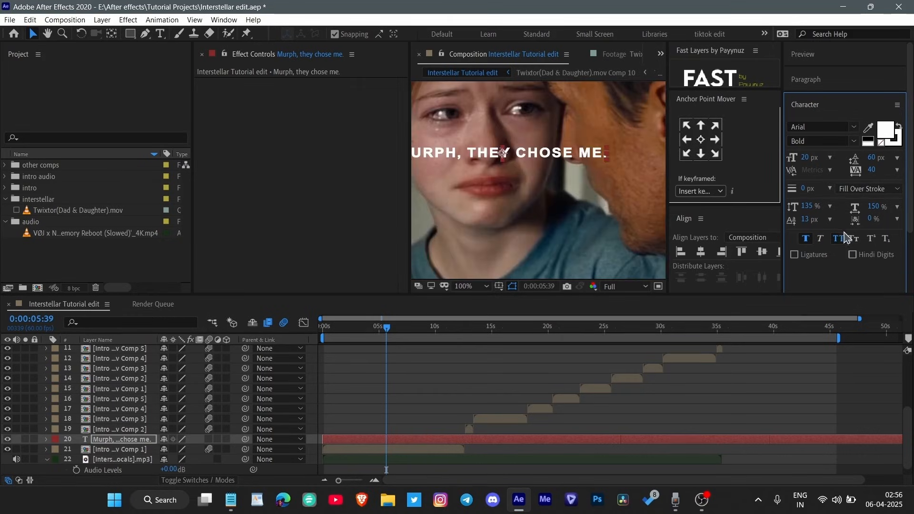
pyautogui.scroll(-1, 580, 186)
pyautogui.moveTo(803, 189); pyautogui.dragTo(806, 189)
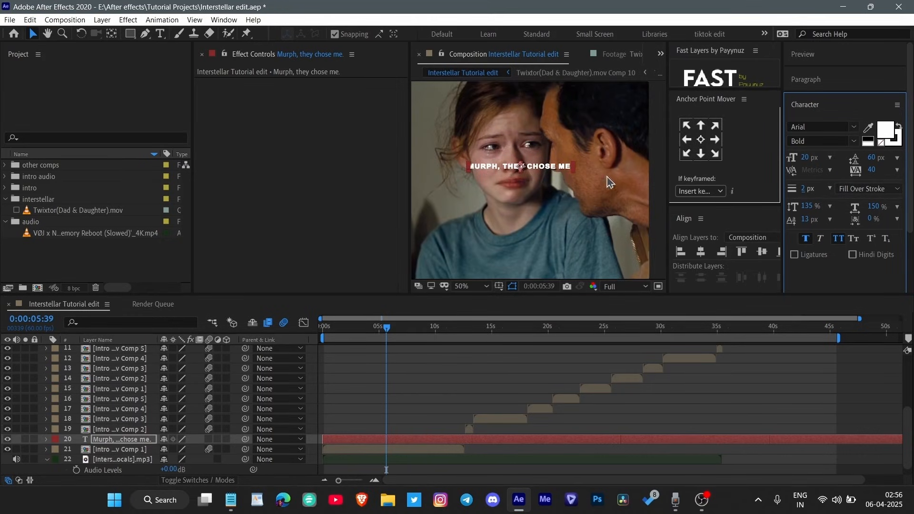
pyautogui.hotkey('ctrl', 'z')
pyautogui.click(896, 143)
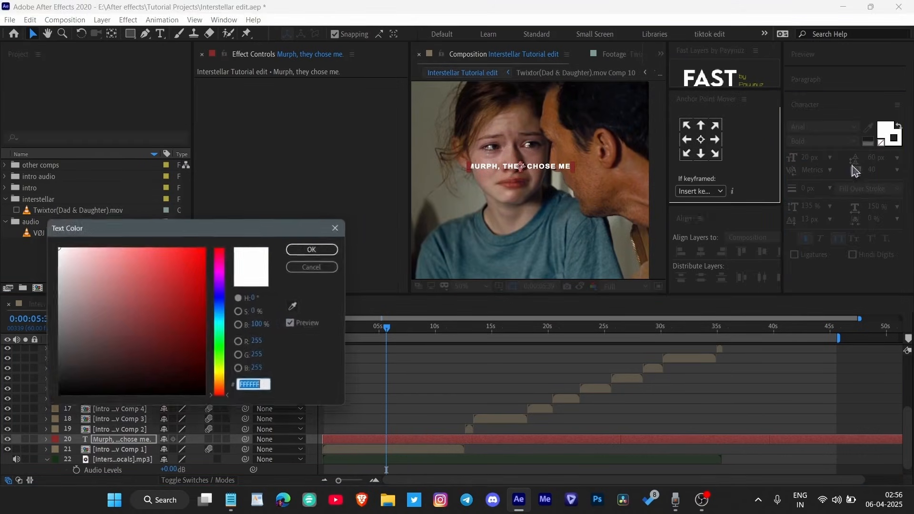
pyautogui.click(206, 247)
pyautogui.click(292, 248)
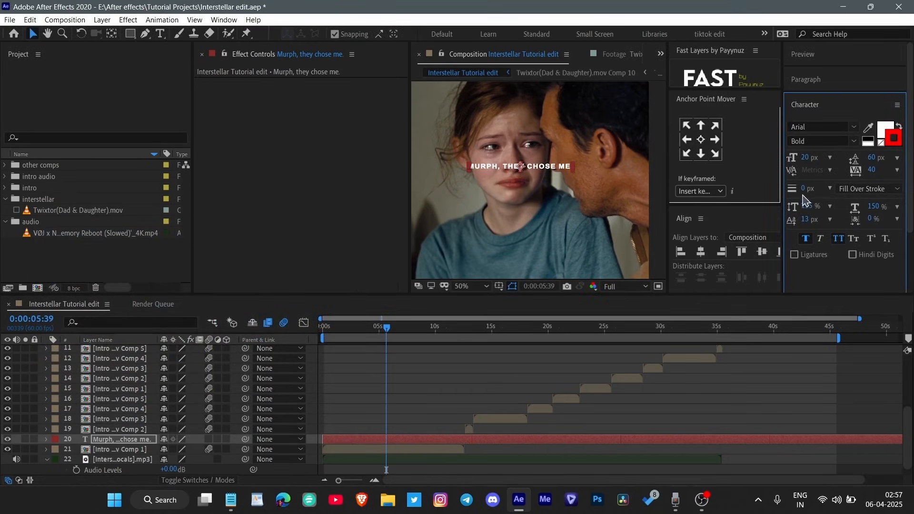
pyautogui.scroll(2, 585, 172)
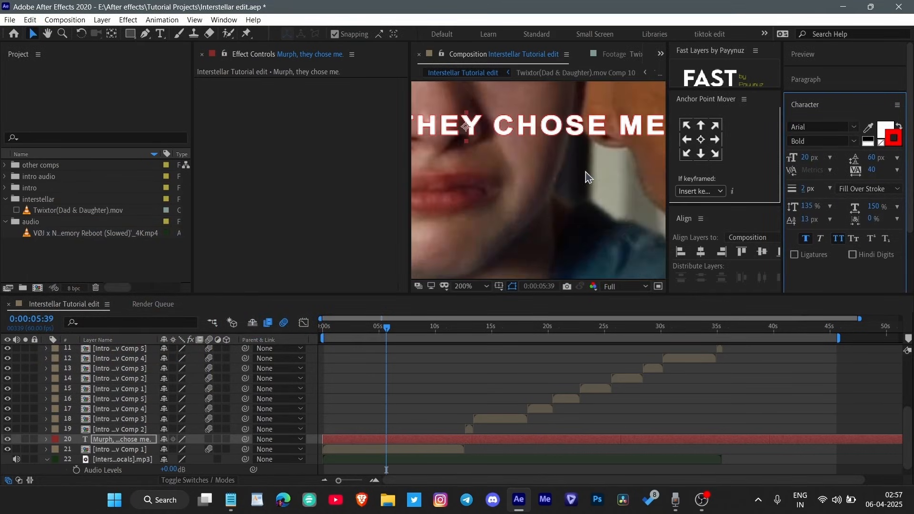
pyautogui.hotkey('ctrl', 'z')
pyautogui.hotkey('ctrl', 'z')
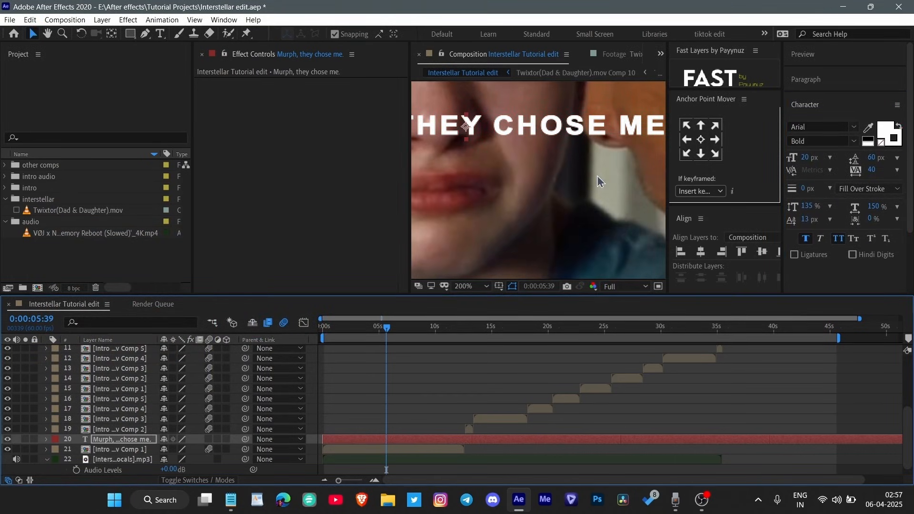
pyautogui.scroll(-2, 597, 175)
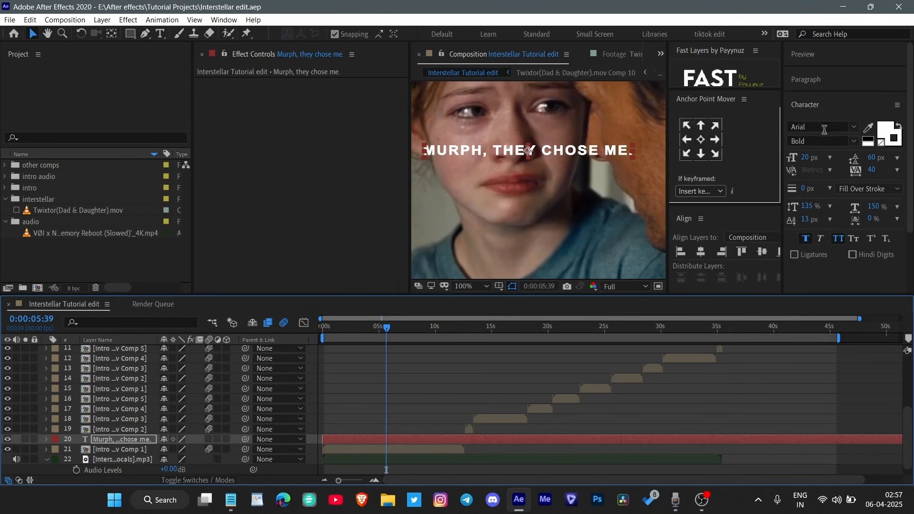
# - Try Gotham Bold on the dialogue text and switch the font back to Arial Bold
pyautogui.click(855, 132)
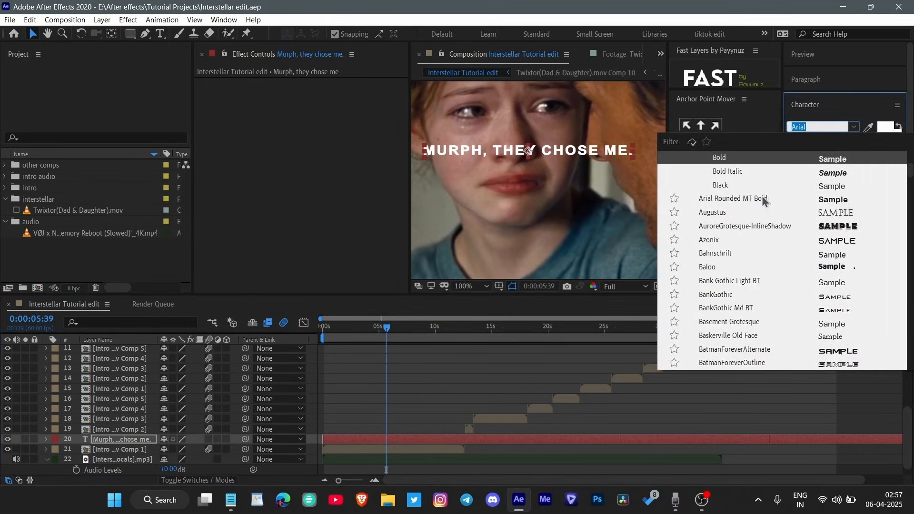
pyautogui.write('gotham')
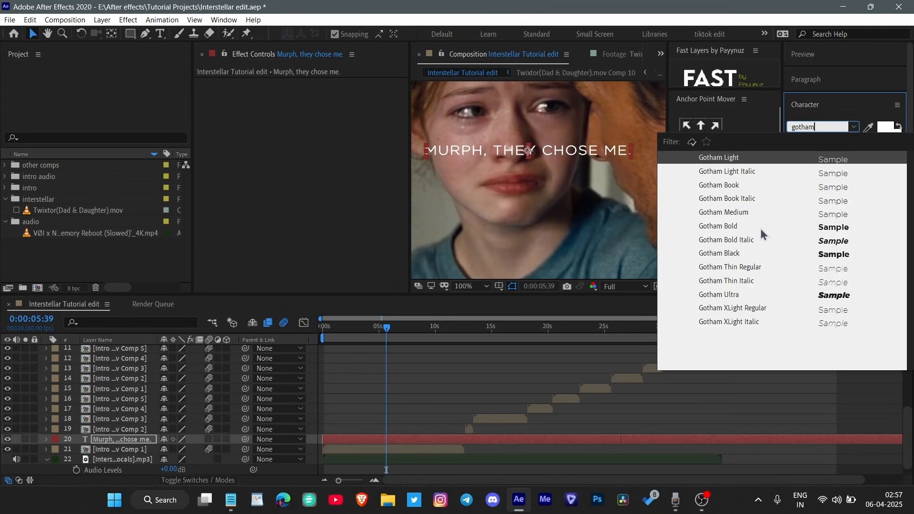
pyautogui.click(761, 230)
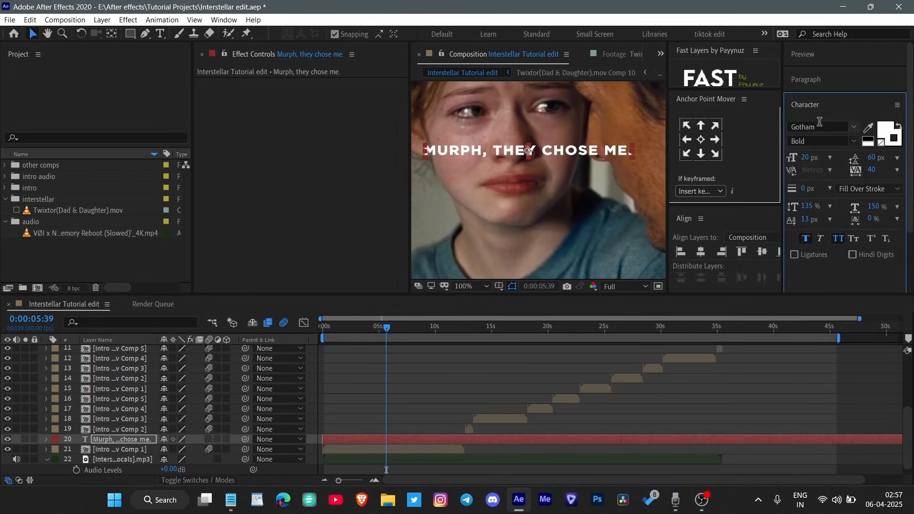
pyautogui.click(848, 125)
pyautogui.write('ari')
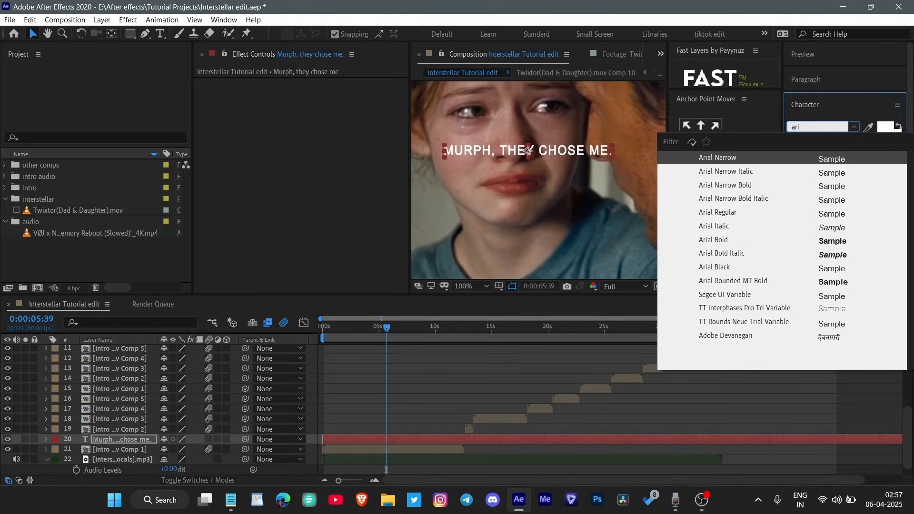
pyautogui.write('a')
pyautogui.click(743, 242)
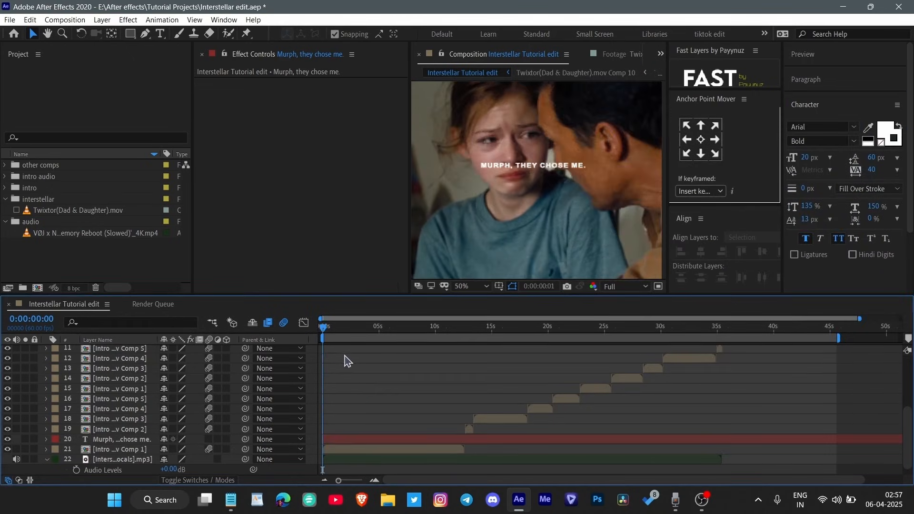
# - Play back the start of the composition to hear when the first dialogue line is spoken
pyautogui.press('space')
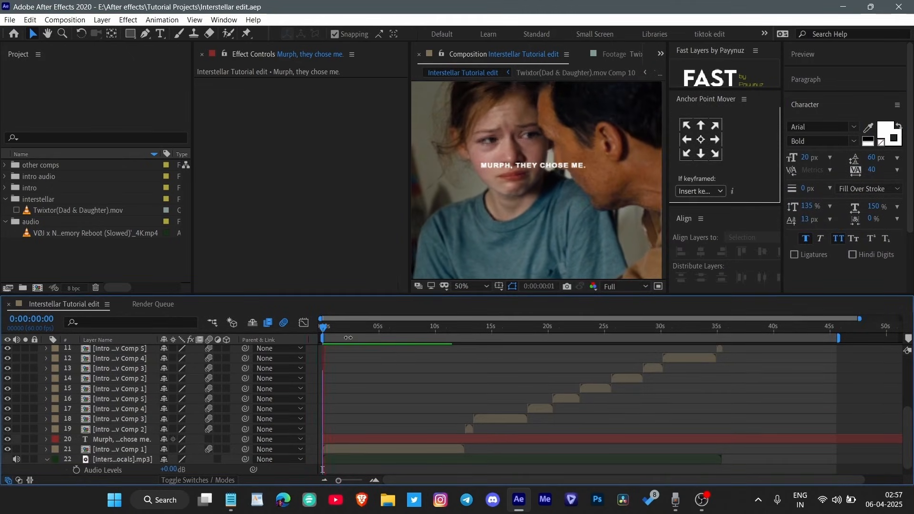
pyautogui.press('space')
pyautogui.scroll(-1, 381, 387)
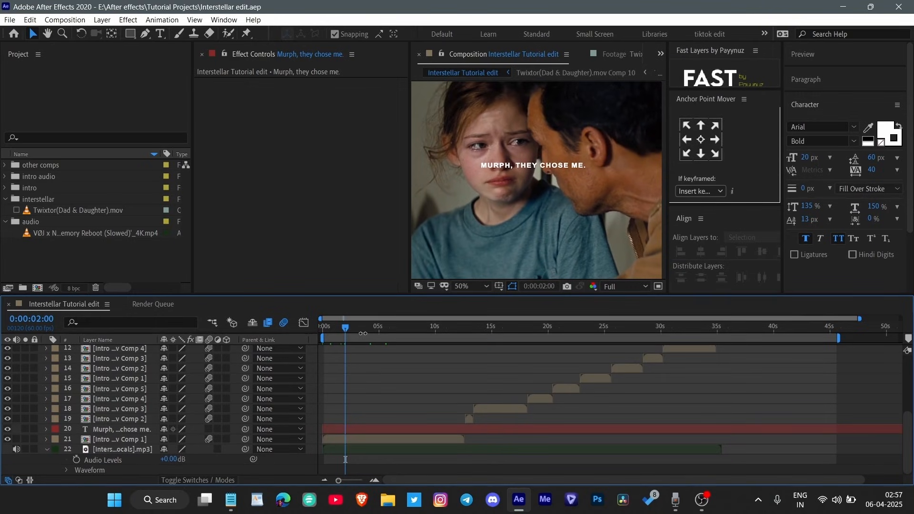
pyautogui.press('space')
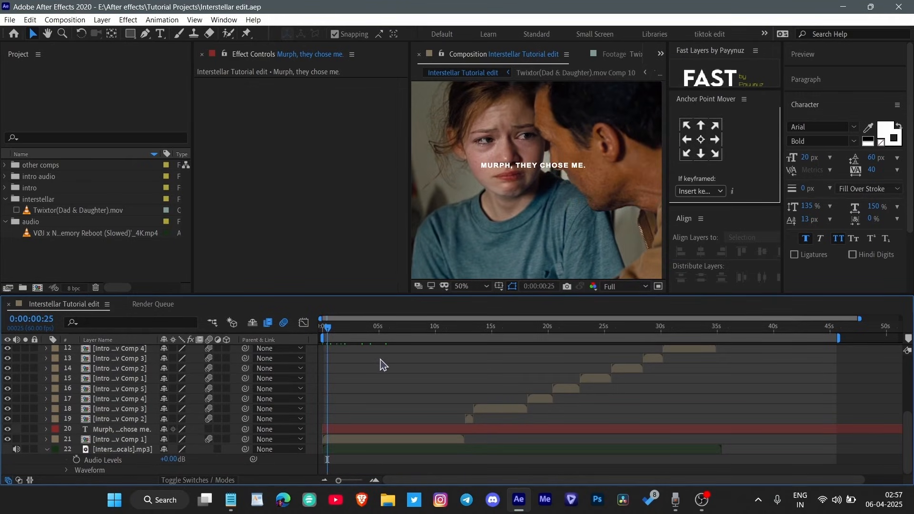
# - Reveal the vocals layer's audio waveform and play the composition from the start through the first dialogue line
pyautogui.click(352, 459)
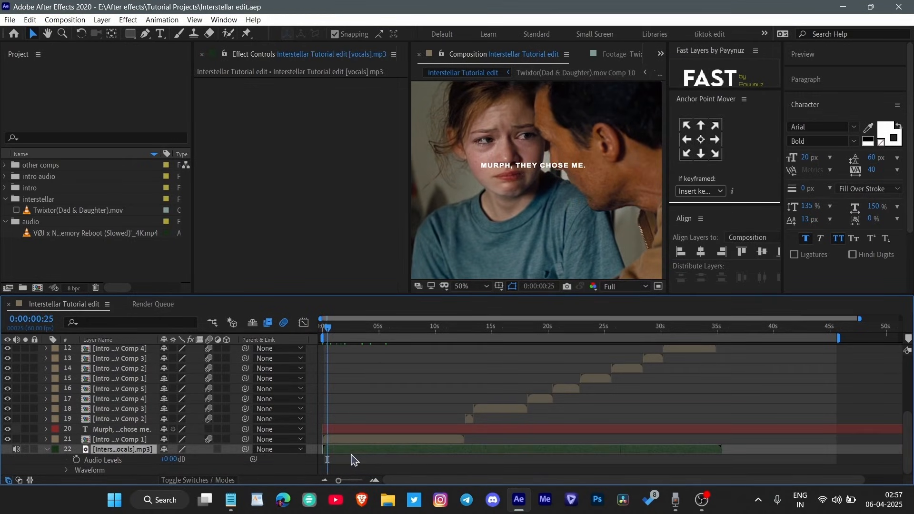
pyautogui.press('l')
pyautogui.press('l')
pyautogui.press('l')
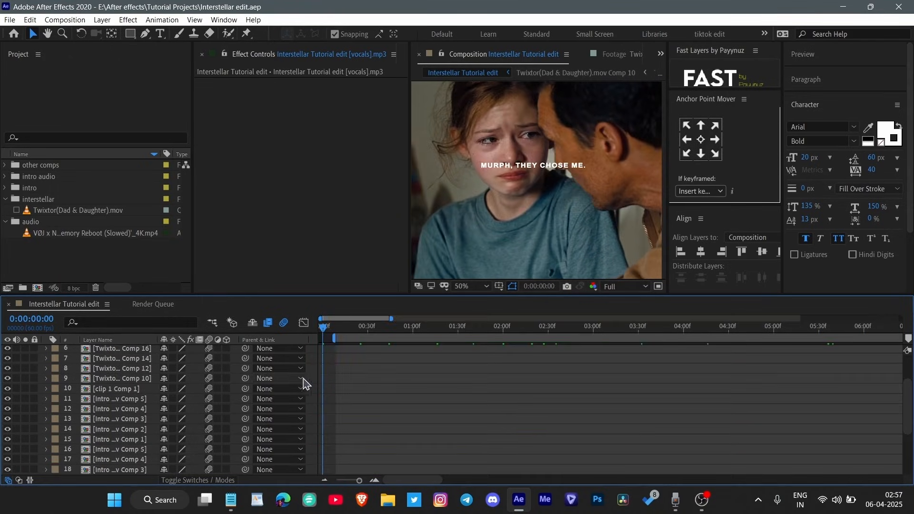
pyautogui.press('space')
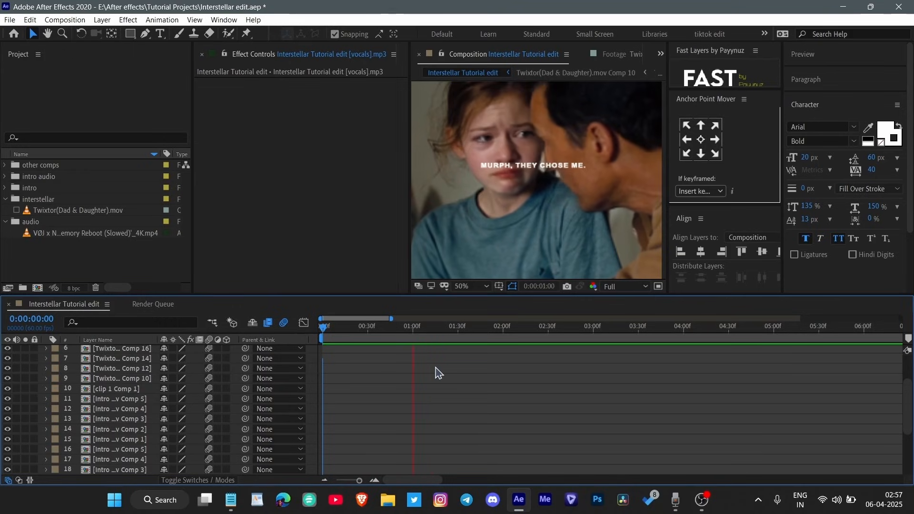
pyautogui.press('space')
pyautogui.scroll(-3, 554, 400)
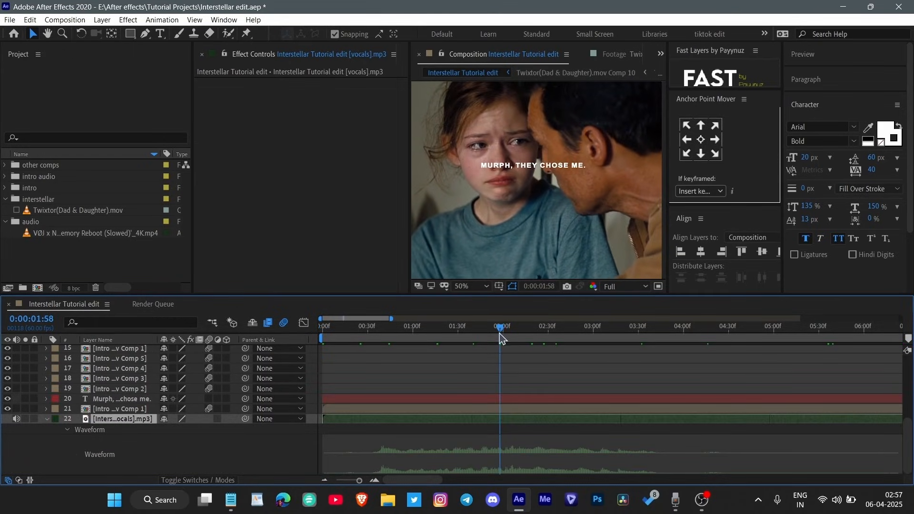
# - Trim the end of the "Murph, they chose me." text layer to 0:00:01:50
pyautogui.moveTo(500, 335); pyautogui.dragTo(489, 335)
pyautogui.click(492, 400)
pyautogui.hotkey('alt', ']')
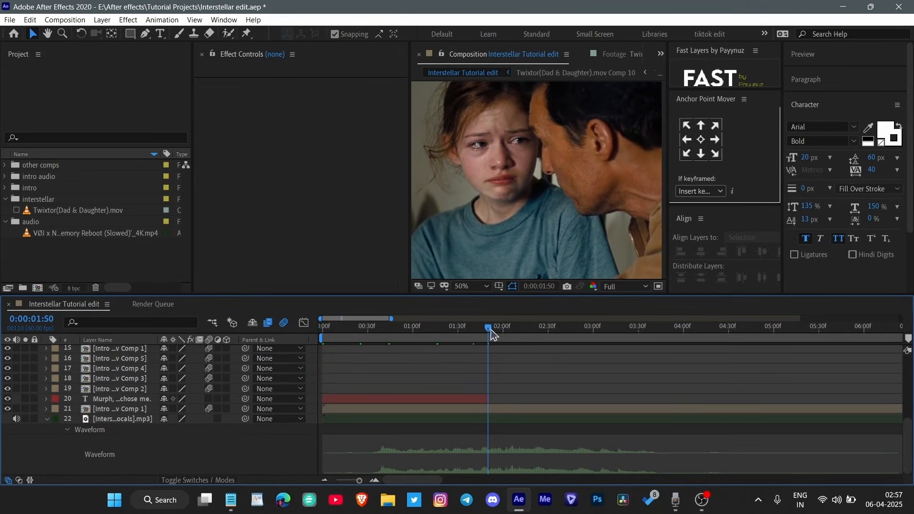
# - Duplicate the "Murph, they chose me." text with the copy starting at 0:00:01:50, change the copy's text to "You saw it." and save
pyautogui.hotkey('ctrl', 'd')
pyautogui.press('[')
pyautogui.moveTo(490, 331); pyautogui.dragTo(520, 355)
pyautogui.hotkey('alt', 'Tab')
pyautogui.click(330, 155)
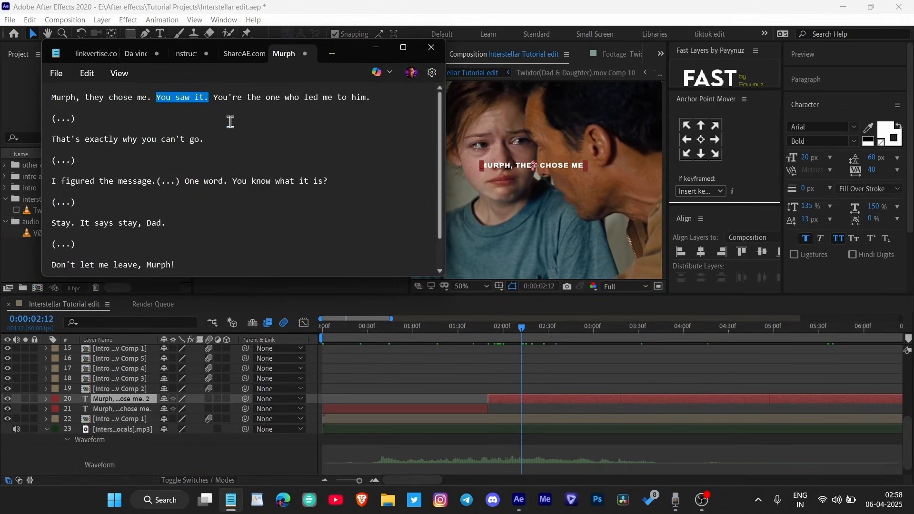
pyautogui.click(534, 403)
pyautogui.hotkey('ctrl', 't')
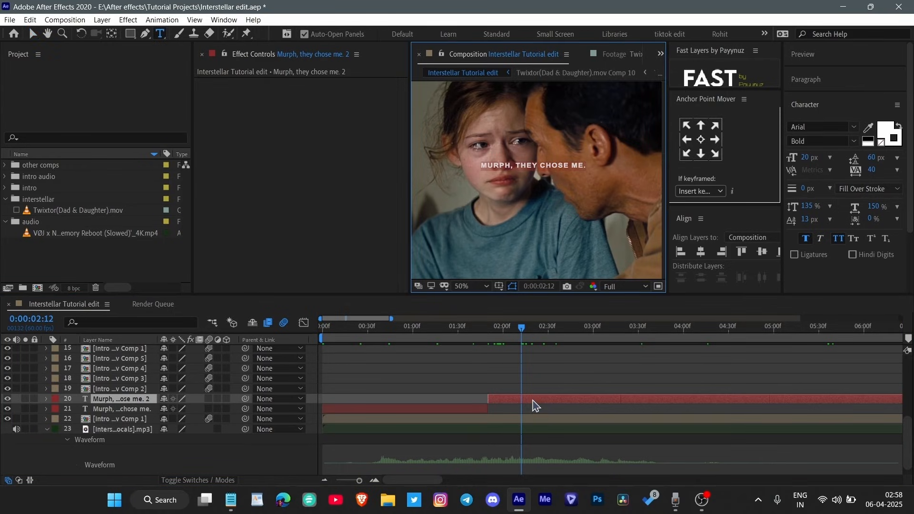
pyautogui.write('You saw it.')
pyautogui.click(545, 392)
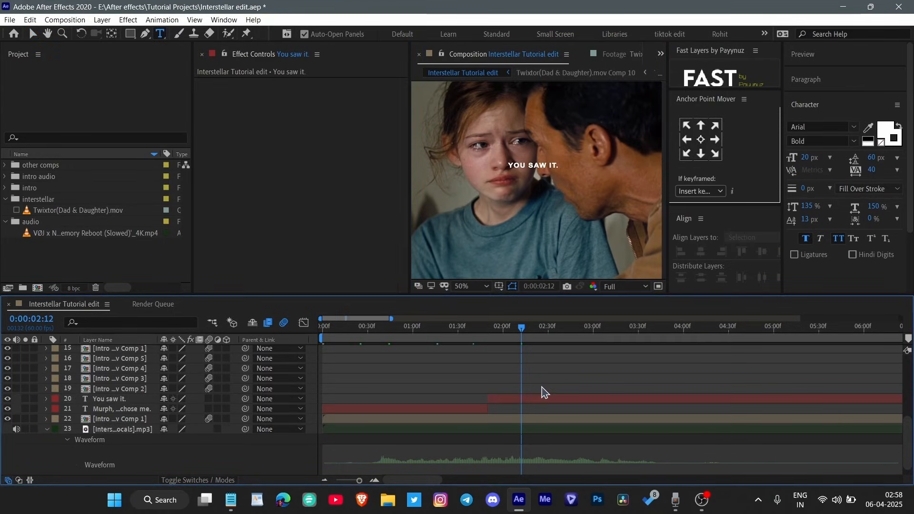
pyautogui.hotkey('ctrl', 's')
# - Play back the "You saw it." line and split its text layer at 0:00:02:18
pyautogui.moveTo(525, 327); pyautogui.dragTo(424, 354)
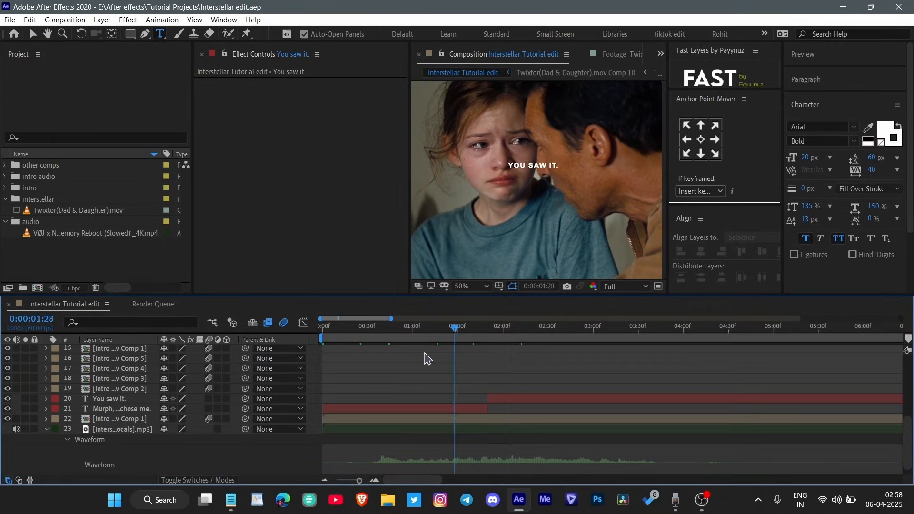
pyautogui.moveTo(425, 353); pyautogui.dragTo(421, 355)
pyautogui.press('space')
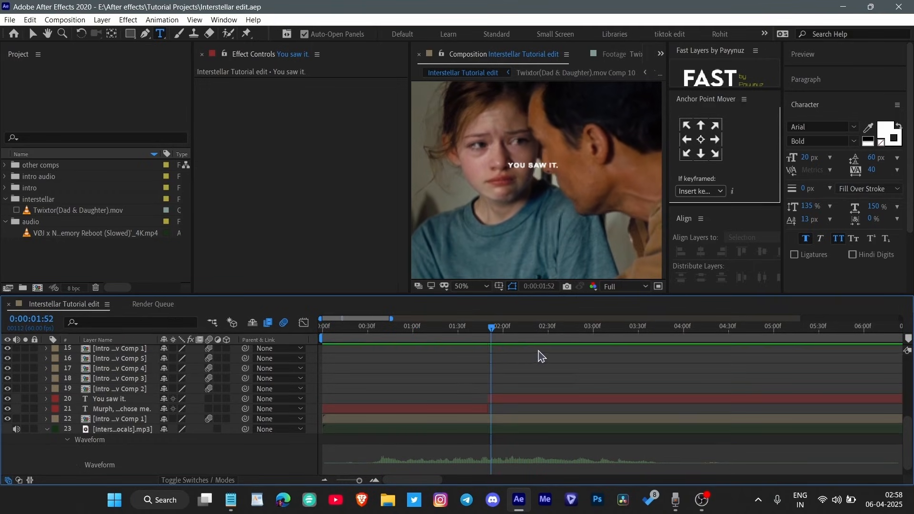
pyautogui.press('space')
pyautogui.moveTo(541, 332); pyautogui.dragTo(532, 341)
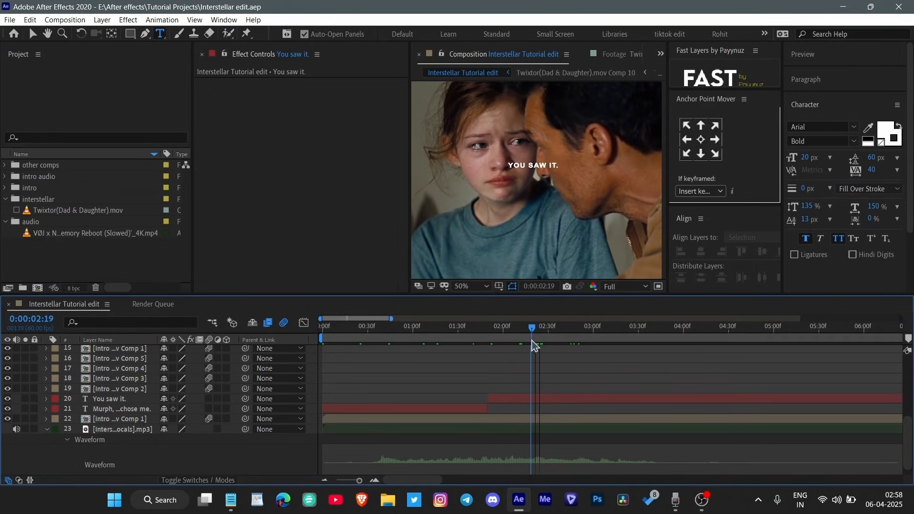
pyautogui.hotkey('ctrl', 'shift', 'd')
# - Copy "You're the one" from the dialogue script in Notepad and replace the second "You saw it." layer's text with it
pyautogui.hotkey('alt', 'Tab')
pyautogui.moveTo(217, 97); pyautogui.dragTo(312, 98)
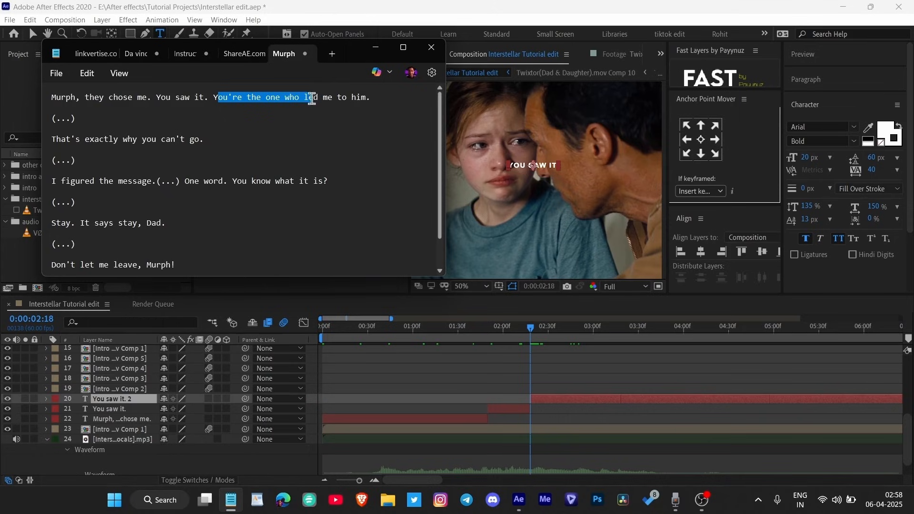
pyautogui.moveTo(214, 97); pyautogui.dragTo(279, 97)
pyautogui.hotkey('ctrl', 'c')
pyautogui.hotkey('alt', 'Tab')
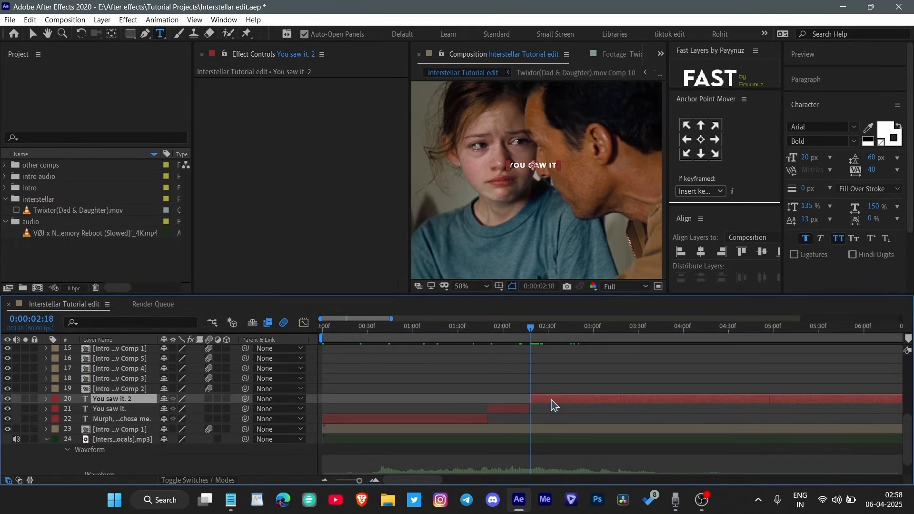
pyautogui.doubleClick(553, 401)
pyautogui.hotkey('ctrl', 'v')
# - Copy "who led me to him." from the dialogue script in Notepad and split the "You're the one" text layer at 0:00:02:59
pyautogui.hotkey('alt', 'Tab')
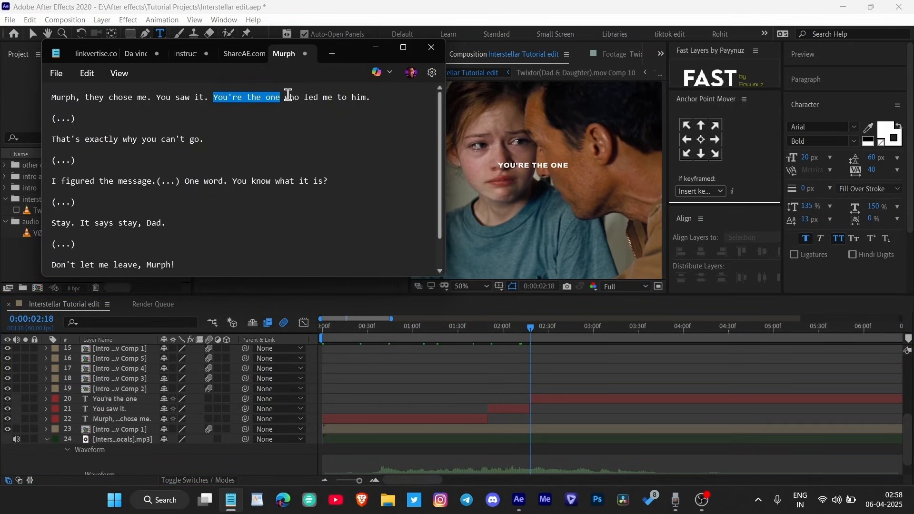
pyautogui.moveTo(286, 97); pyautogui.dragTo(389, 103)
pyautogui.hotkey('ctrl', 'c')
pyautogui.hotkey('alt', 'Tab')
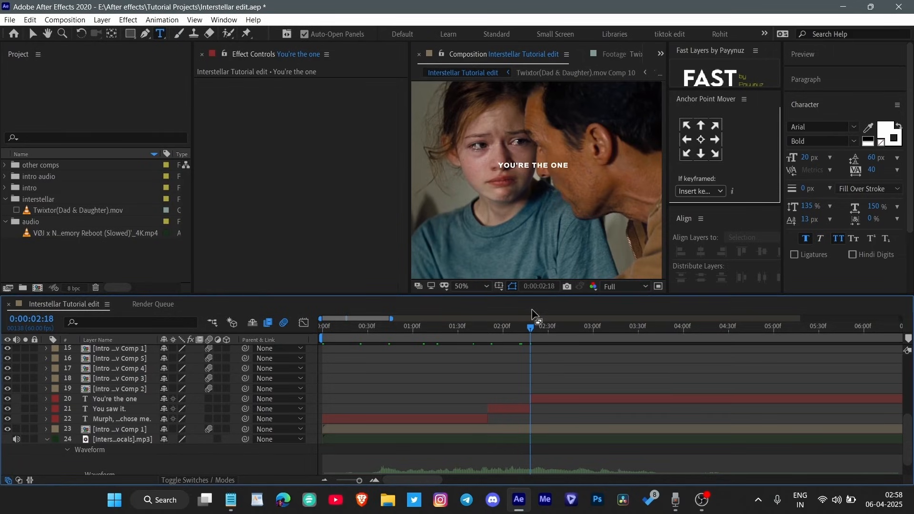
pyautogui.moveTo(531, 330); pyautogui.dragTo(602, 402)
pyautogui.hotkey('ctrl', 'shift', 'd')
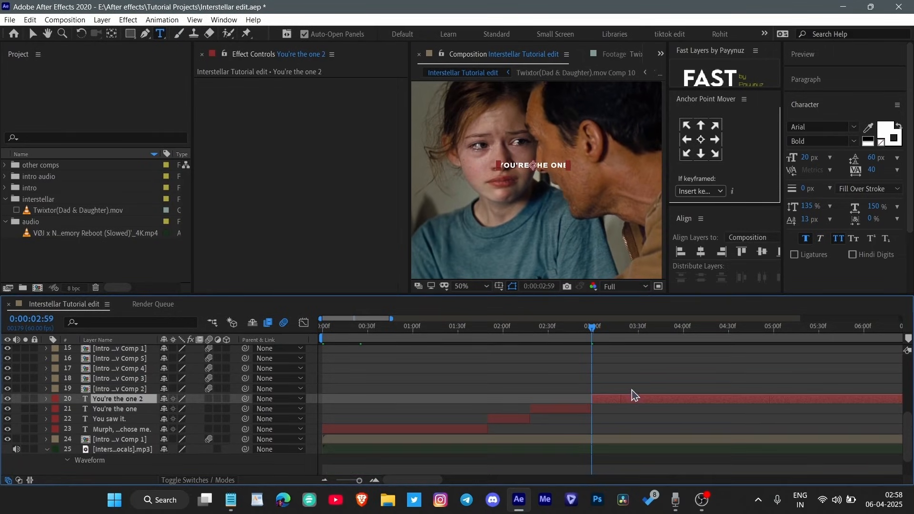
# - Inspect the text around the split, center the second "You're the one" layer horizontally in the composition, and save
pyautogui.moveTo(595, 332); pyautogui.dragTo(571, 331)
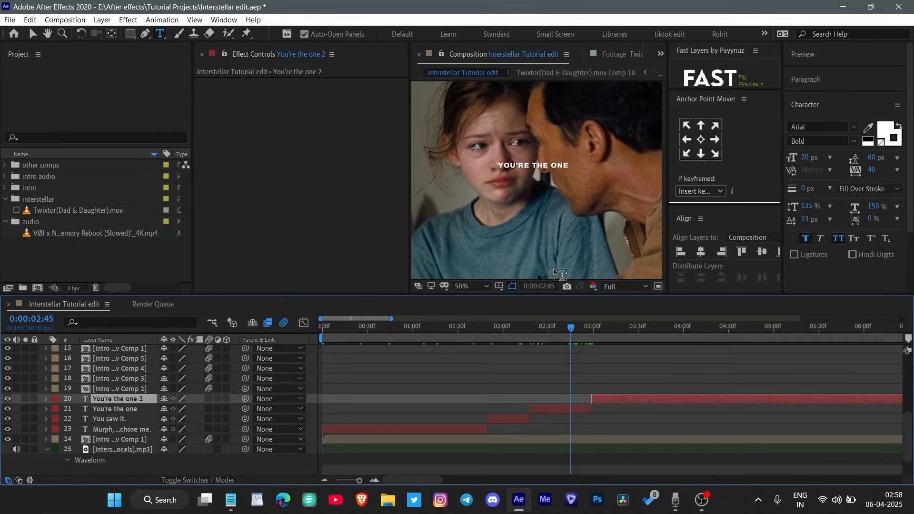
pyautogui.press(',')
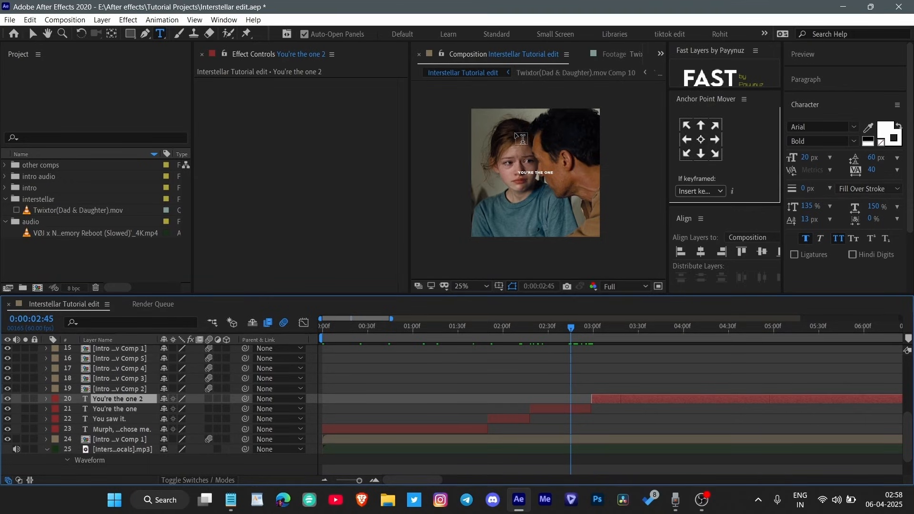
pyautogui.press('.')
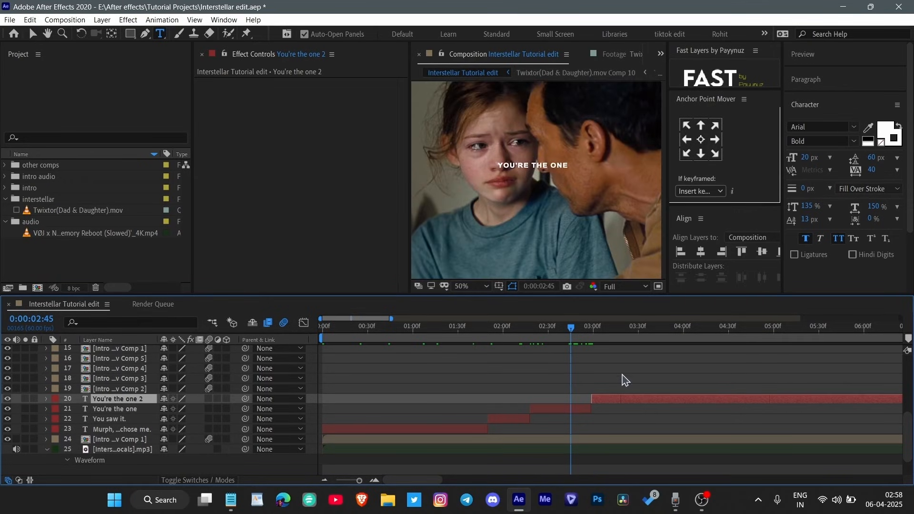
pyautogui.moveTo(589, 337); pyautogui.dragTo(608, 335)
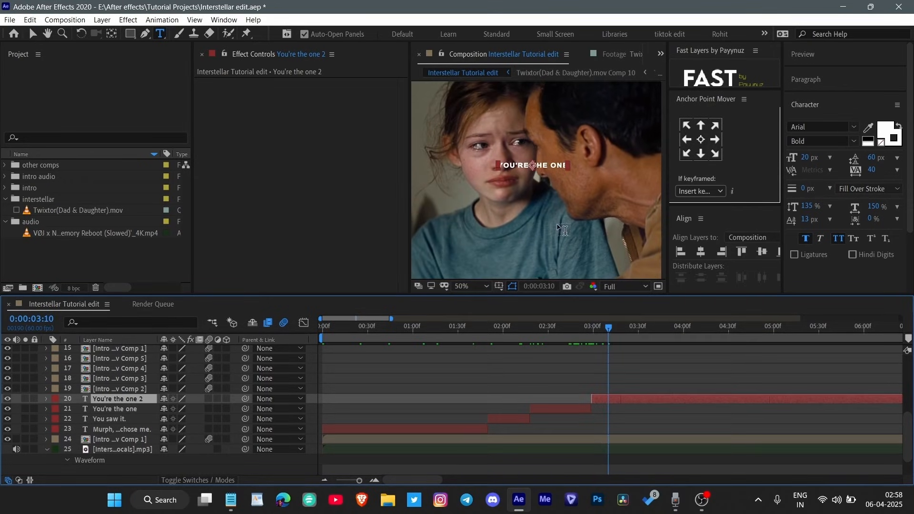
pyautogui.press(',')
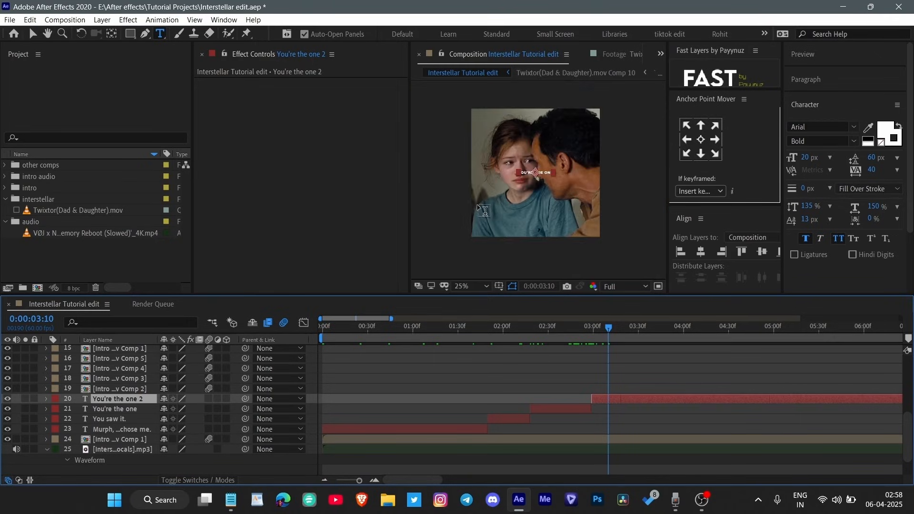
pyautogui.press('.')
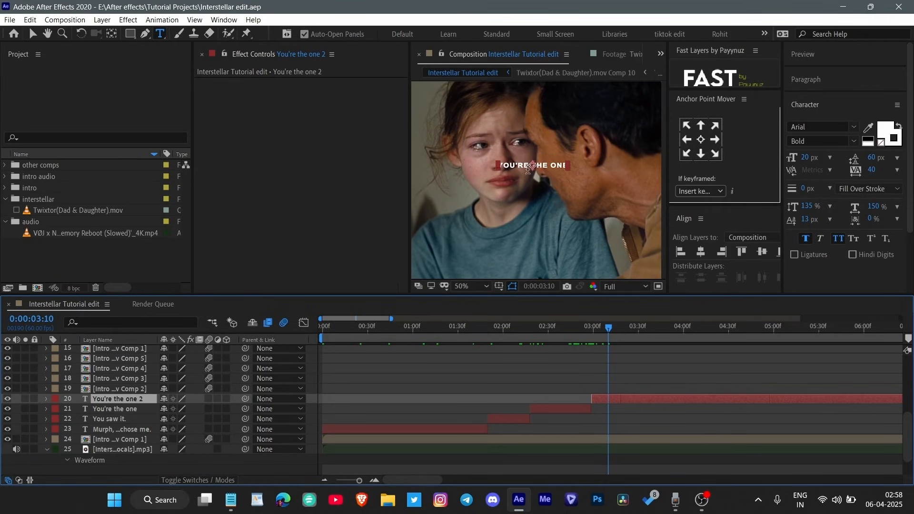
pyautogui.click(700, 252)
pyautogui.hotkey('ctrl', 's')
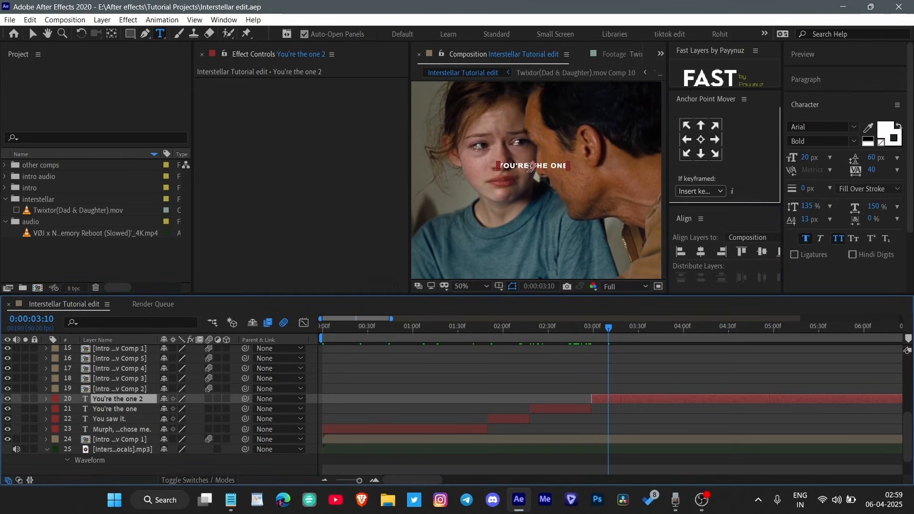
# - Replace the second "You're the one" layer's text with "who led me to him."
pyautogui.scroll(-1, 533, 181)
pyautogui.scroll(1, 533, 181)
pyautogui.doubleClick(619, 399)
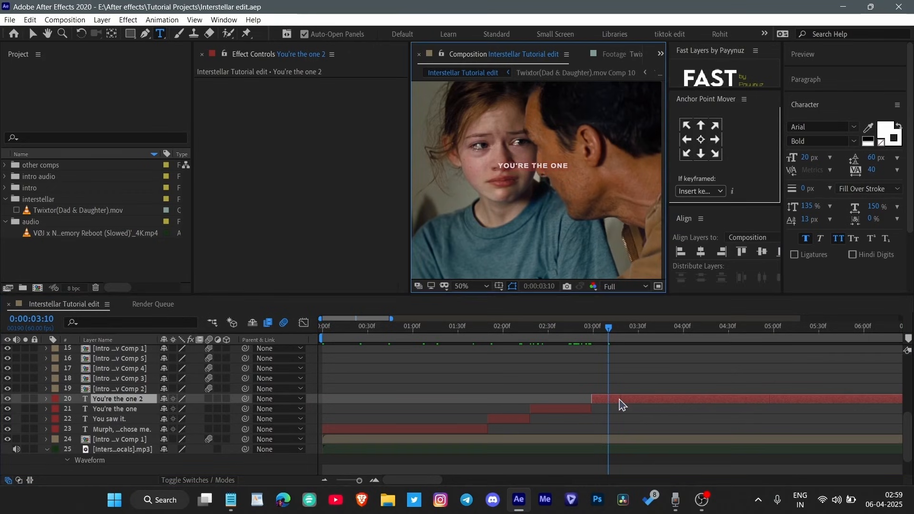
# - Play back the "who led me to him." line and split its text layer at 0:00:03:53
pyautogui.press('space')
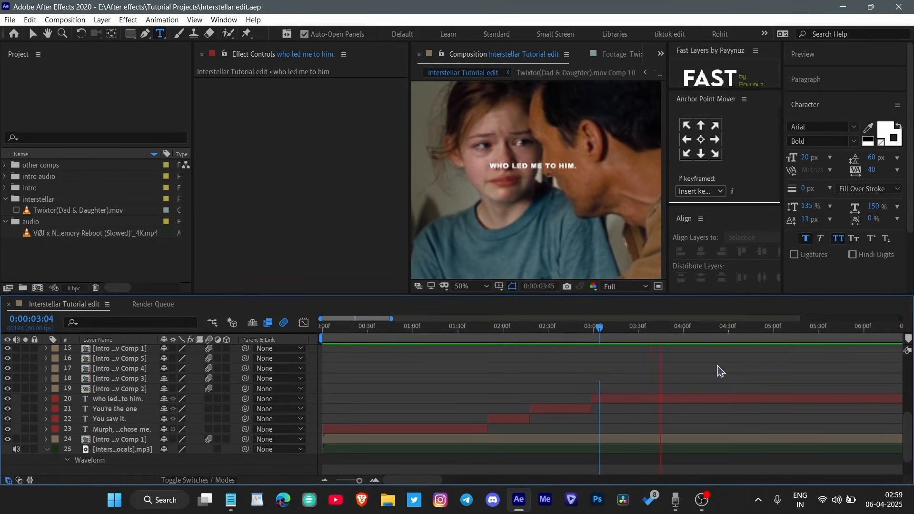
pyautogui.press('space')
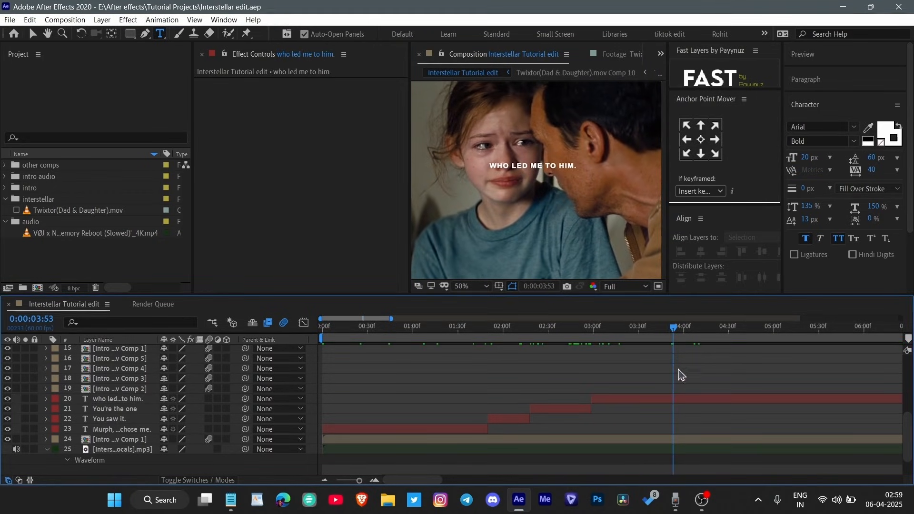
pyautogui.click(684, 401)
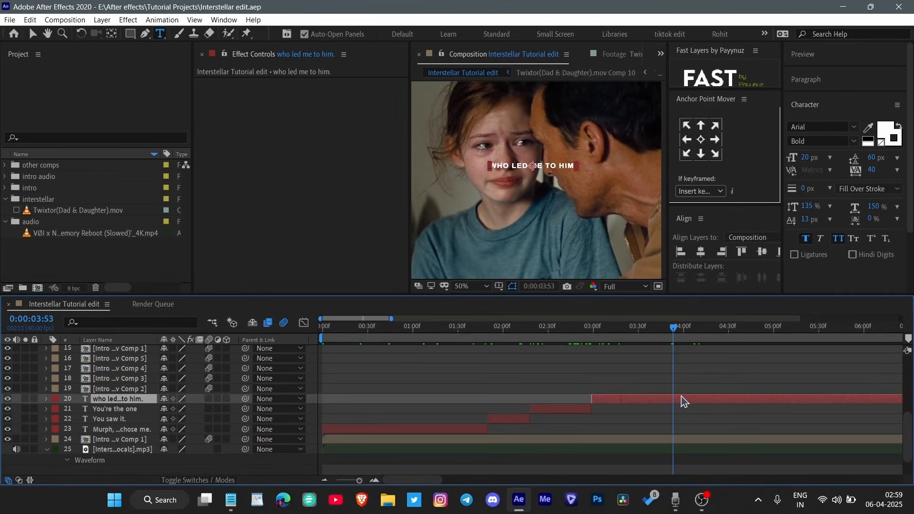
pyautogui.hotkey('ctrl', 'shift', 'd')
# - Copy "hat's exactly why you can't go." from the dialogue script in Notepad
pyautogui.hotkey('alt', 'Tab')
pyautogui.click(288, 141)
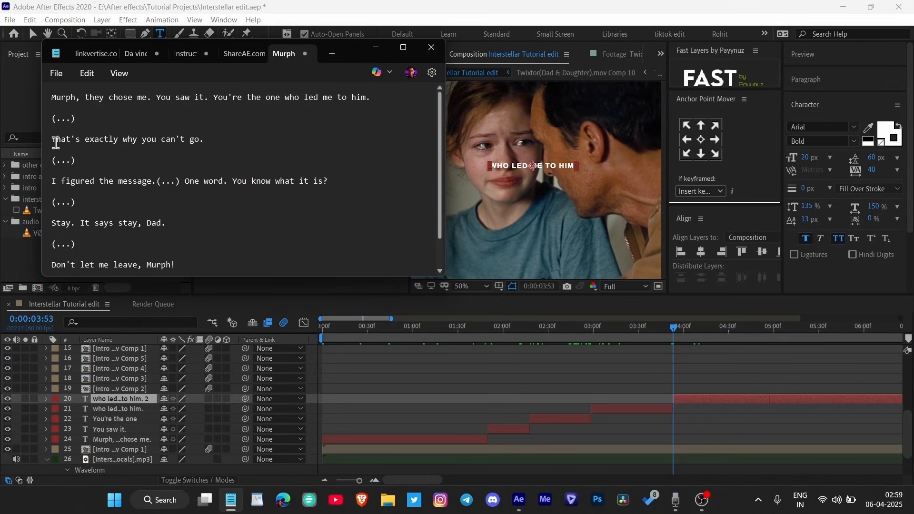
pyautogui.moveTo(55, 142); pyautogui.dragTo(241, 142)
pyautogui.hotkey('ctrl', 'c')
pyautogui.hotkey('alt', 'Tab')
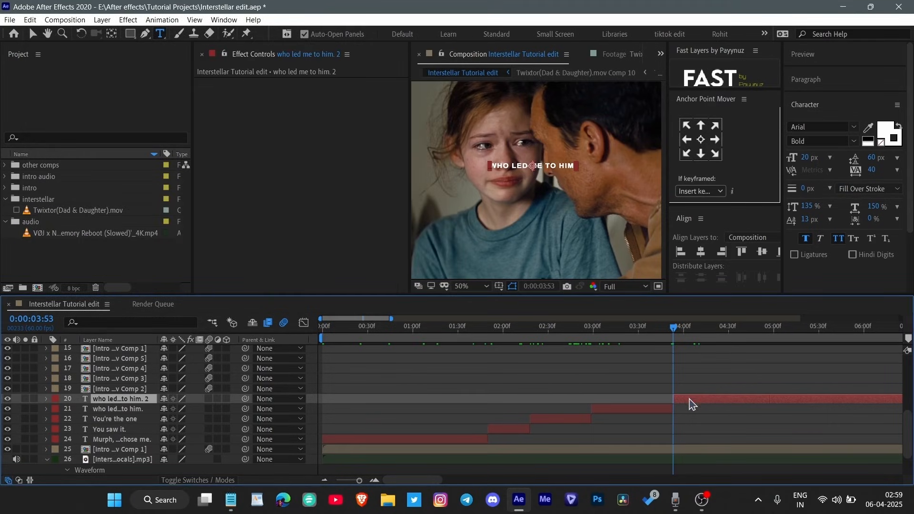
# - Move the second "who led me to him." layer to start at 0:00:06:40, replace its text with "hat's exactly why you can't go." and save
pyautogui.hscroll(2, 690, 402)
pyautogui.click(689, 331)
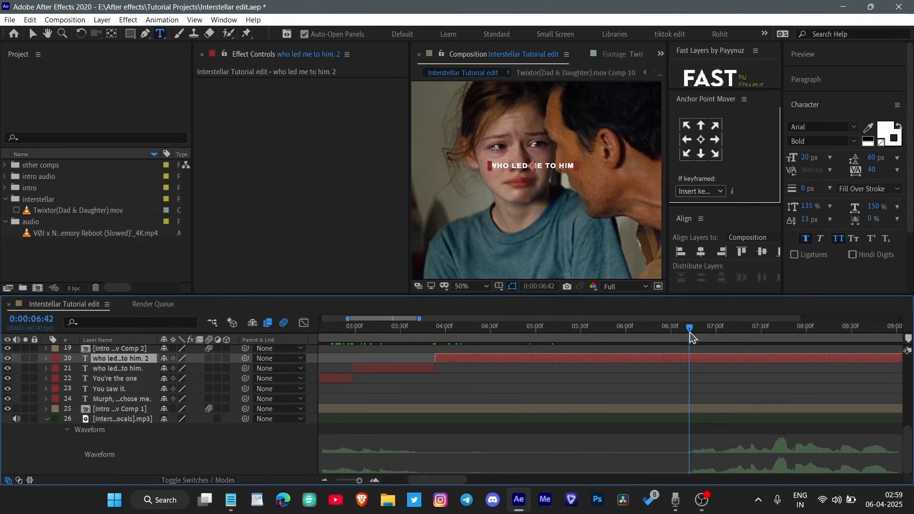
pyautogui.moveTo(689, 333); pyautogui.dragTo(687, 334)
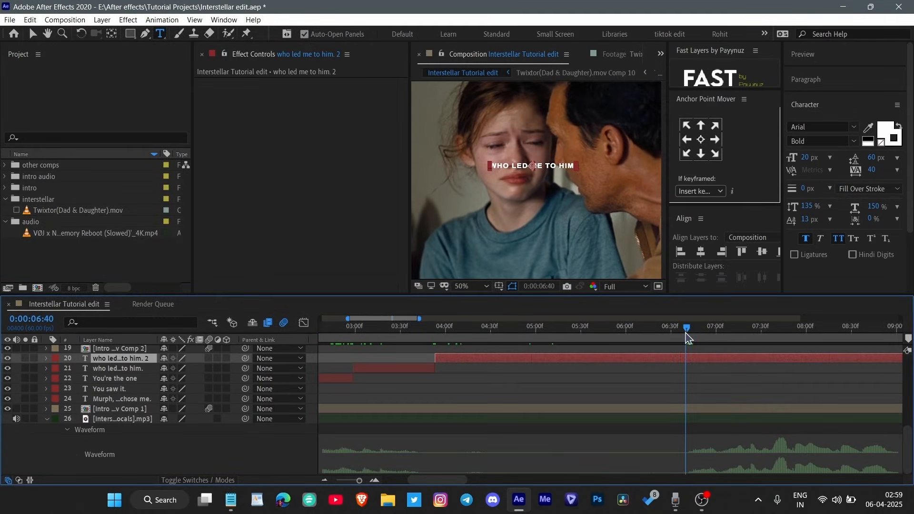
pyautogui.moveTo(457, 358); pyautogui.dragTo(713, 368)
pyautogui.doubleClick(708, 362)
pyautogui.hotkey('ctrl', 'v')
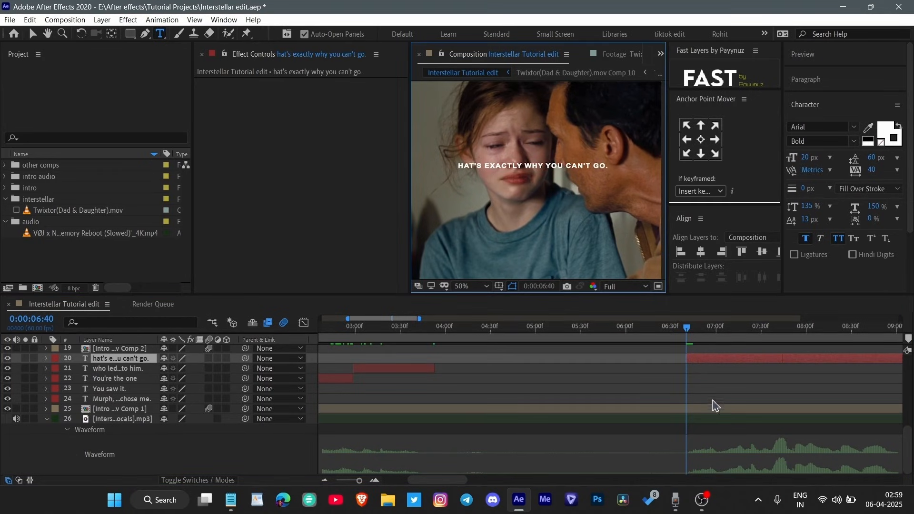
pyautogui.hscroll(2, 663, 416)
pyautogui.hotkey('ctrl', 's')
# - Play back the "hat's exactly why you can't go." line, split its text layer at 0:00:09:26 and save
pyautogui.press('space')
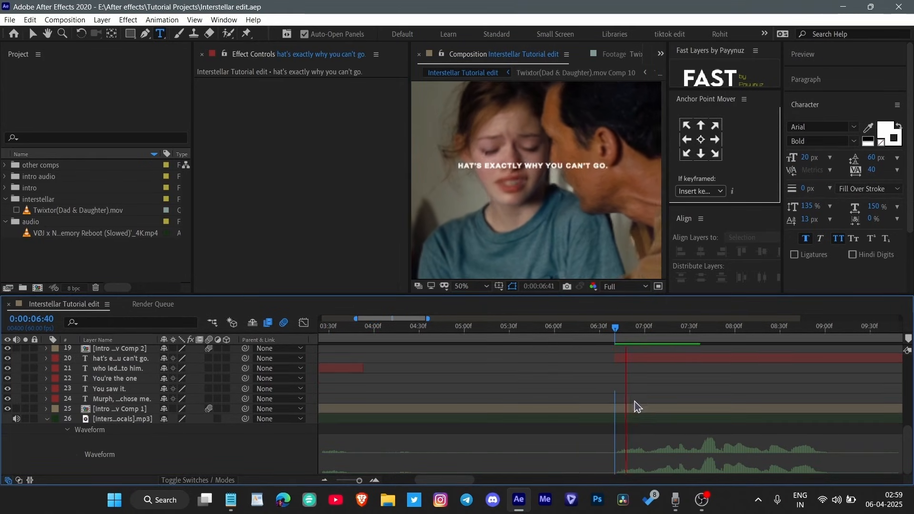
pyautogui.hscroll(2, 667, 402)
pyautogui.click(792, 361)
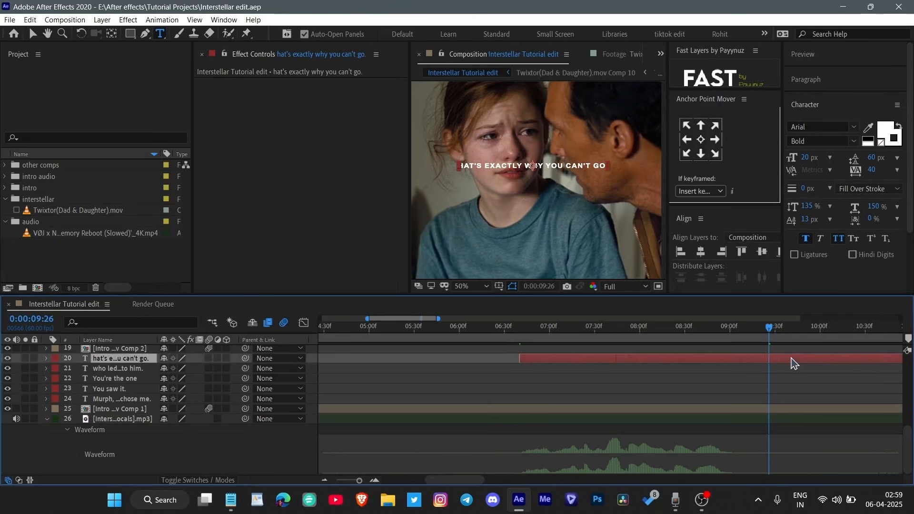
pyautogui.hotkey('ctrl', 'shift', 'd')
pyautogui.hotkey('ctrl', 's')
# - Move the second "hat's exactly why you can't go." layer to start where the first intro clip ends
pyautogui.hscroll(3, 762, 383)
pyautogui.press('-')
pyautogui.moveTo(648, 351); pyautogui.dragTo(789, 374)
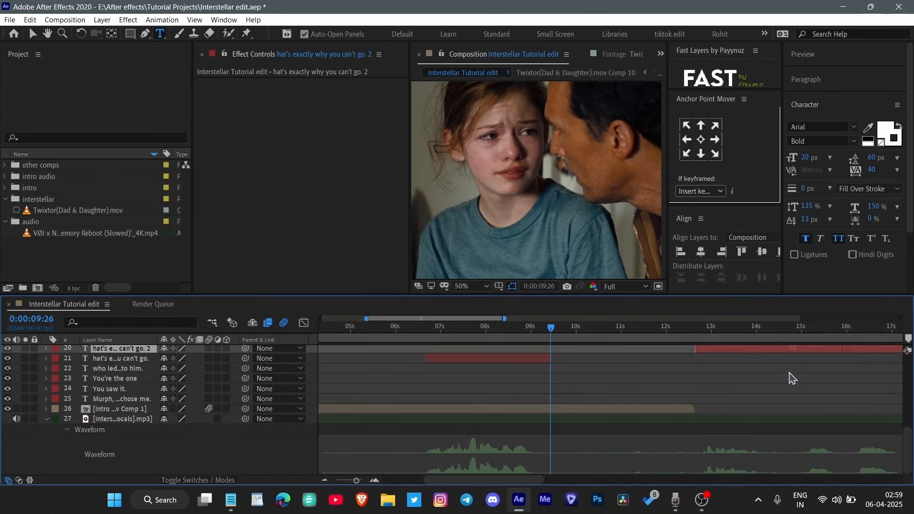
# - Save the project and copy "I figured the message.(...) One word." from the dialogue script in Notepad
pyautogui.press('i')
pyautogui.hscroll(1, 667, 362)
pyautogui.hotkey('ctrl', 's')
pyautogui.hotkey('alt', 'Tab')
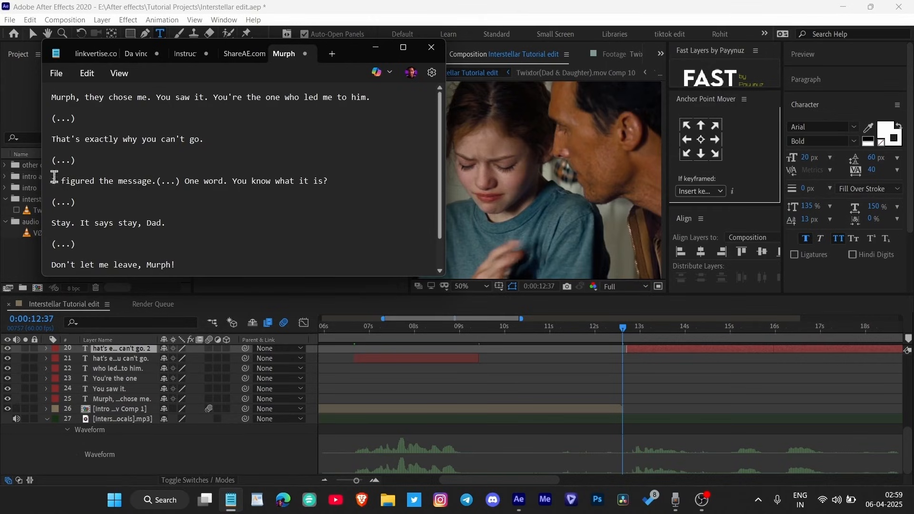
pyautogui.moveTo(52, 174); pyautogui.dragTo(230, 182)
pyautogui.hotkey('ctrl', 'c')
pyautogui.hotkey('alt', 'Tab')
# - Replace the text of the second "hat's exactly why you can't go." layer with "I figured the message.(...) One word."
pyautogui.moveTo(622, 327); pyautogui.dragTo(635, 327)
pyautogui.doubleClick(651, 349)
pyautogui.hotkey('ctrl', 'v')
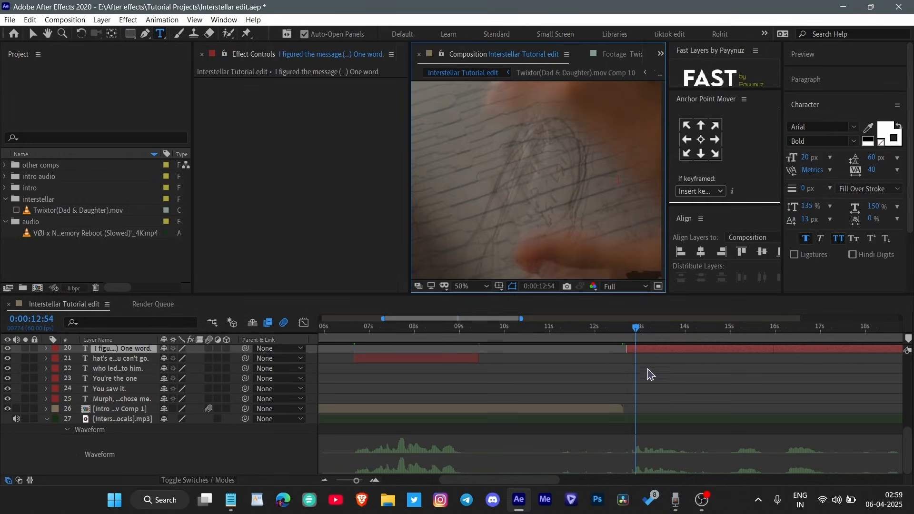
pyautogui.doubleClick(659, 351)
# - Move the "I figured the message" layer above the Intro Comp 3 clip, save, and center its anchor point and position in the frame
pyautogui.scroll(3, 685, 402)
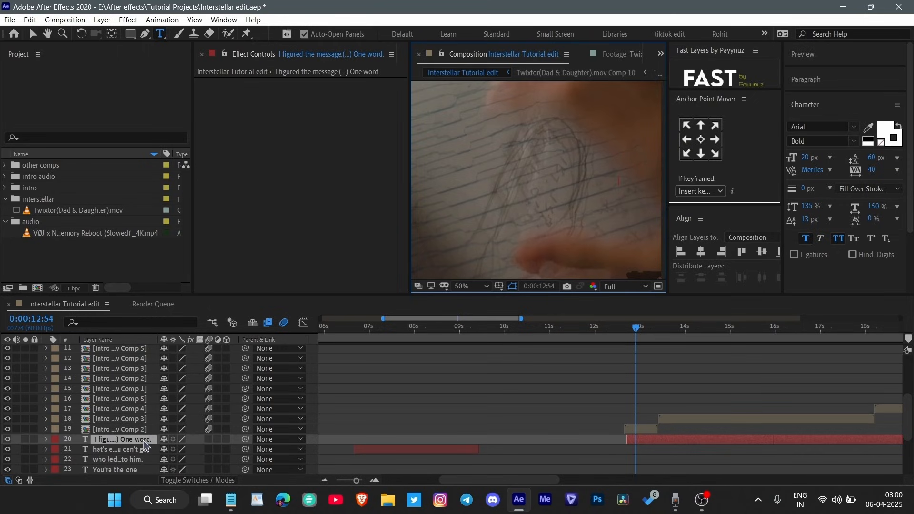
pyautogui.moveTo(145, 445); pyautogui.dragTo(144, 423)
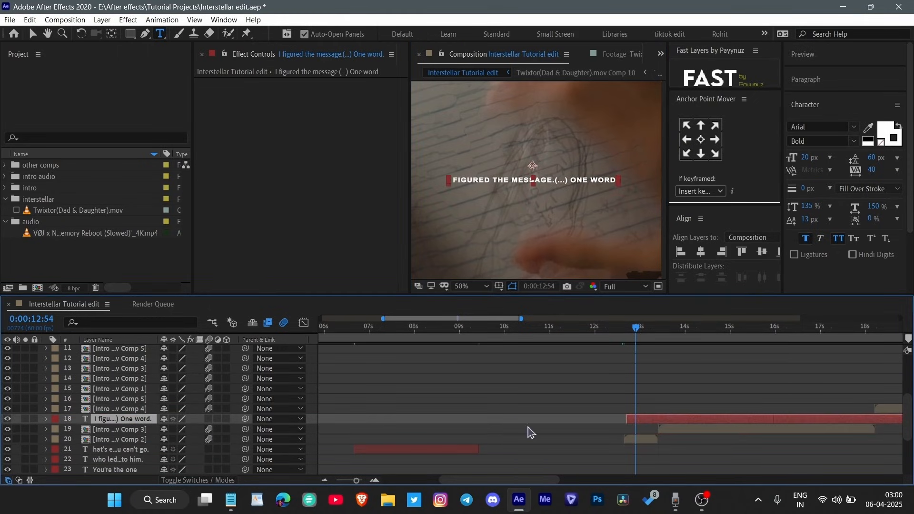
pyautogui.hotkey('ctrl', 's')
pyautogui.hotkey('ctrl', 'alt', 'Home')
pyautogui.hotkey('ctrl', 'Home')
pyautogui.hscroll(1, 619, 376)
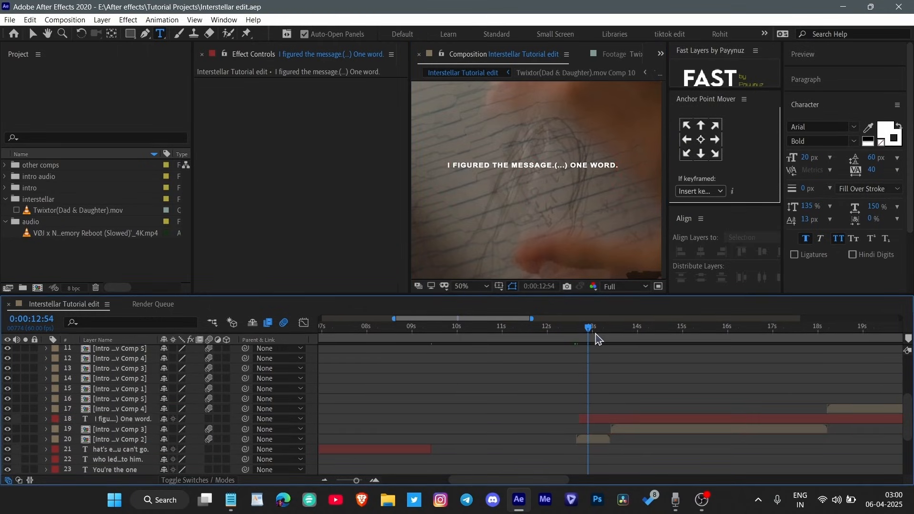
# - Remove ".(...)" from the text, put "One word." on a second line with a 48 px baseline shift, and save
pyautogui.moveTo(590, 328); pyautogui.dragTo(630, 344)
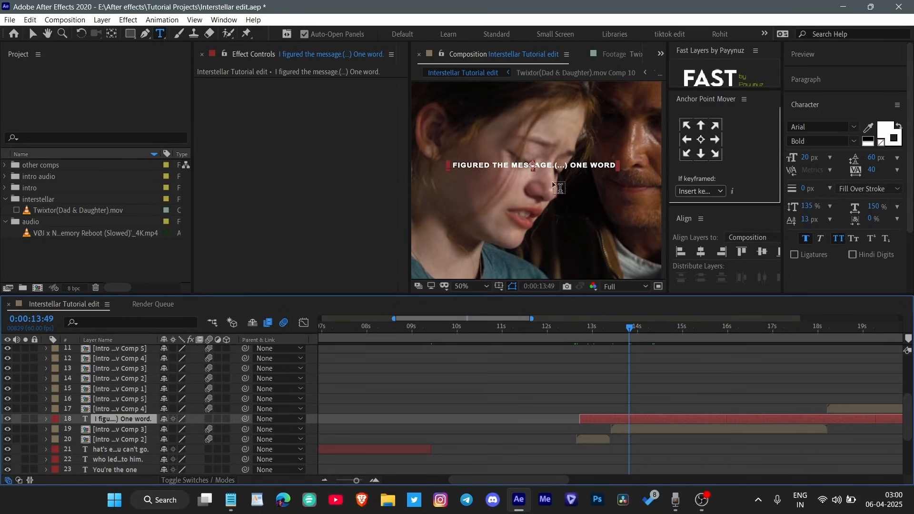
pyautogui.click(558, 163)
pyautogui.press('BackSpace')
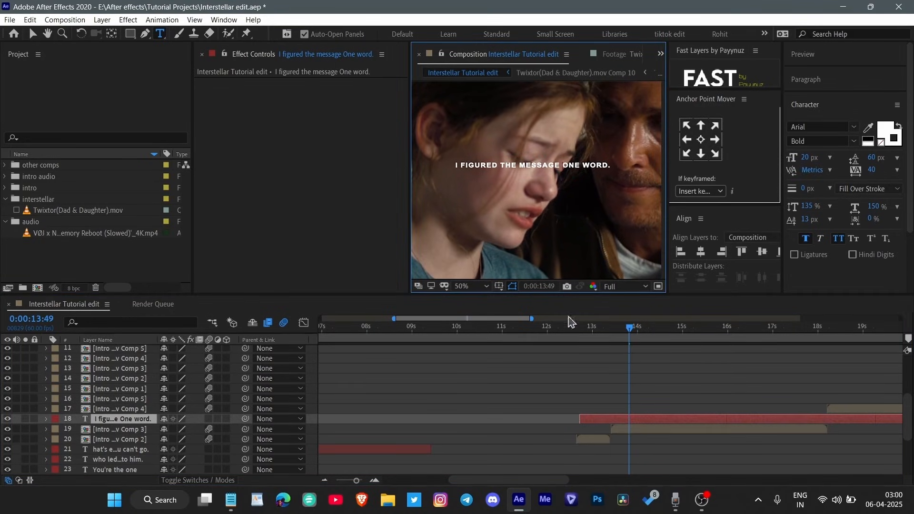
pyautogui.press('Return')
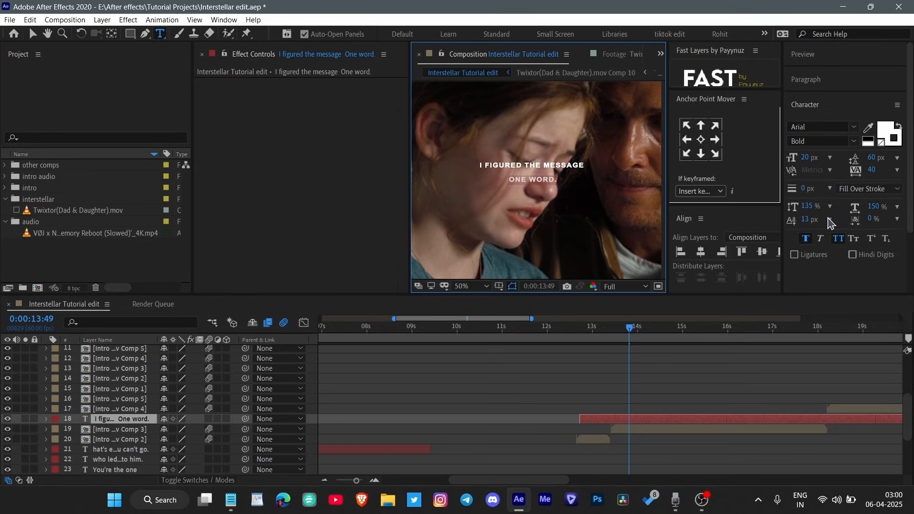
pyautogui.moveTo(805, 219); pyautogui.dragTo(828, 227)
pyautogui.hotkey('ctrl', 's')
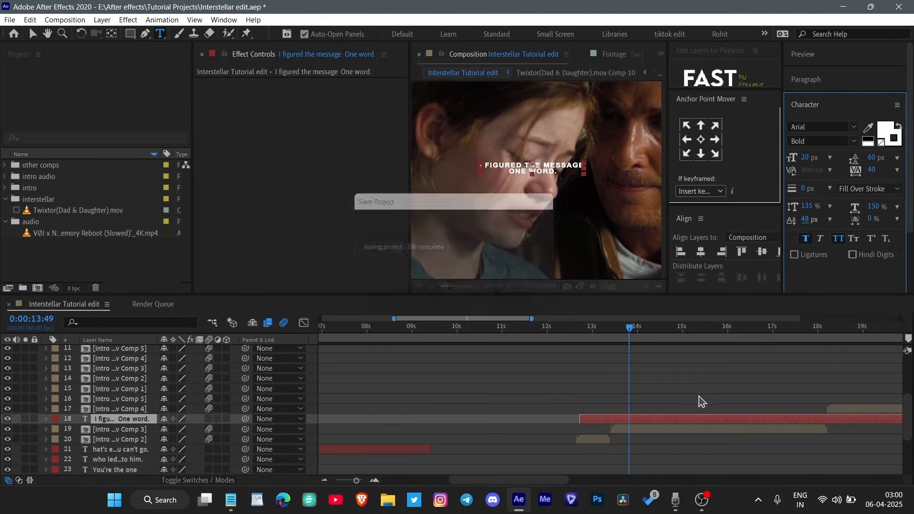
# - Play back the "I figured the message One word." line and split its text layer at 0:00:16:12
pyautogui.click(700, 400)
pyautogui.click(512, 328)
pyautogui.press('space')
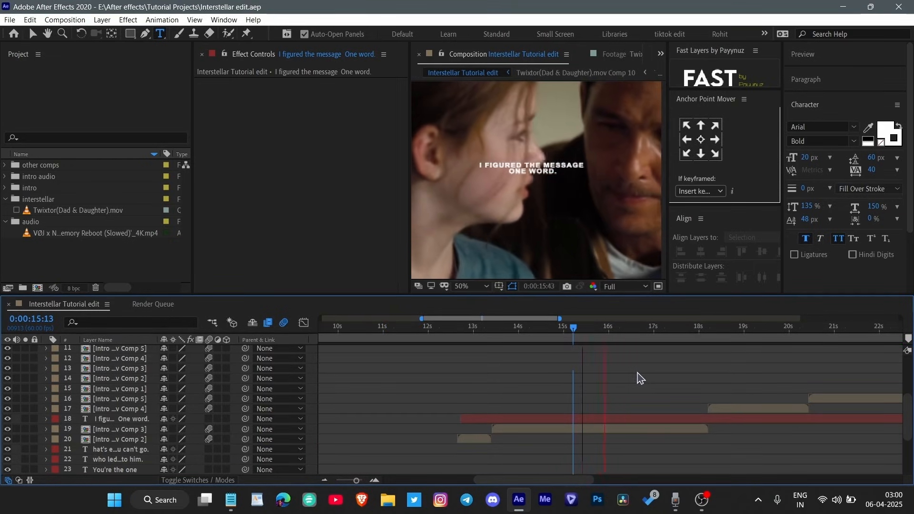
pyautogui.scroll(-3, 637, 383)
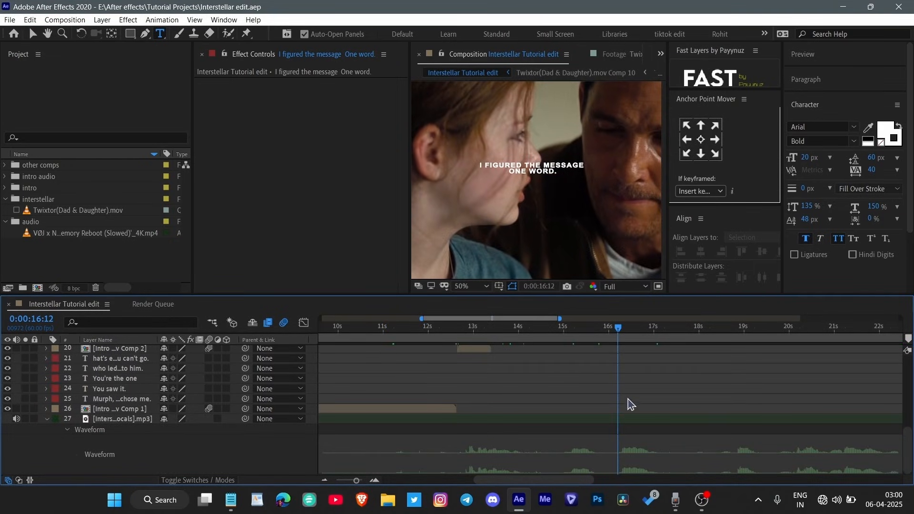
pyautogui.scroll(5, 627, 406)
pyautogui.click(624, 450)
pyautogui.hotkey('ctrl', 'shift', 'd')
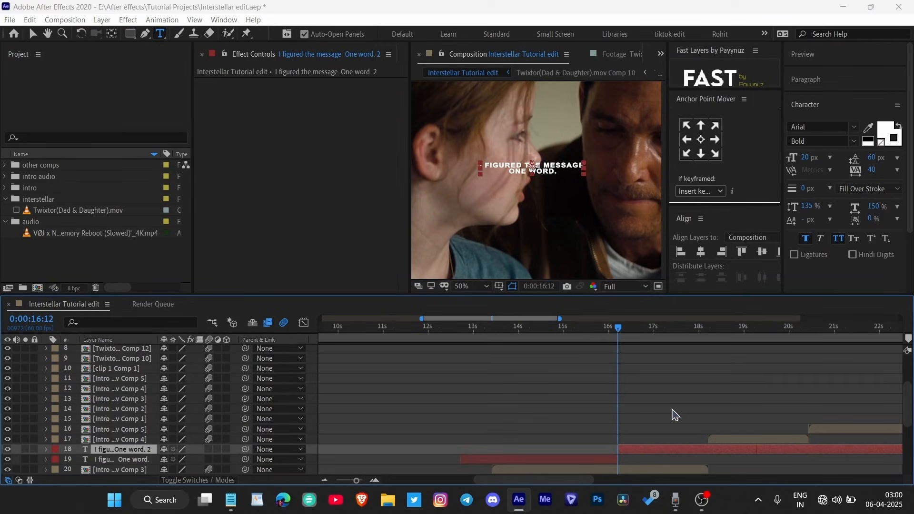
# - Copy "You know what it is?" from the dialogue script in Notepad
pyautogui.hotkey('alt', 'Tab')
pyautogui.click(261, 193)
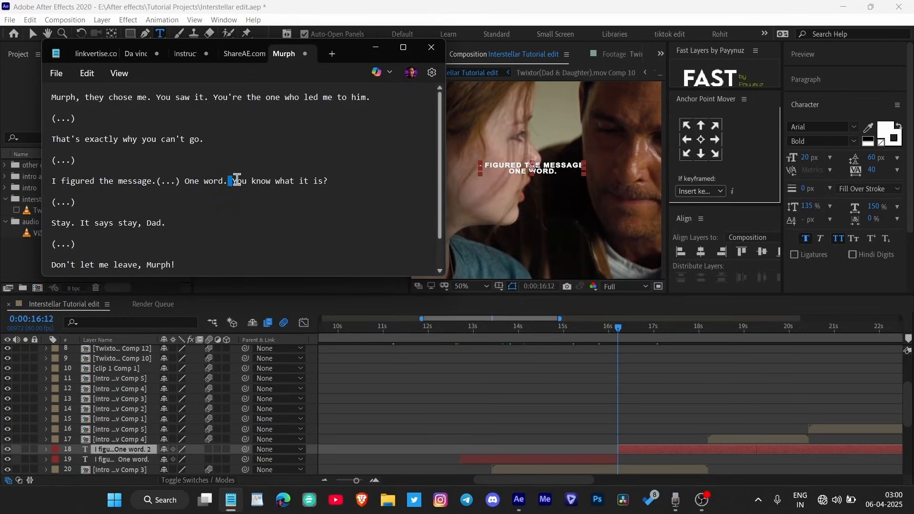
pyautogui.moveTo(236, 180); pyautogui.dragTo(346, 182)
pyautogui.hotkey('ctrl', 'c')
pyautogui.click(611, 309)
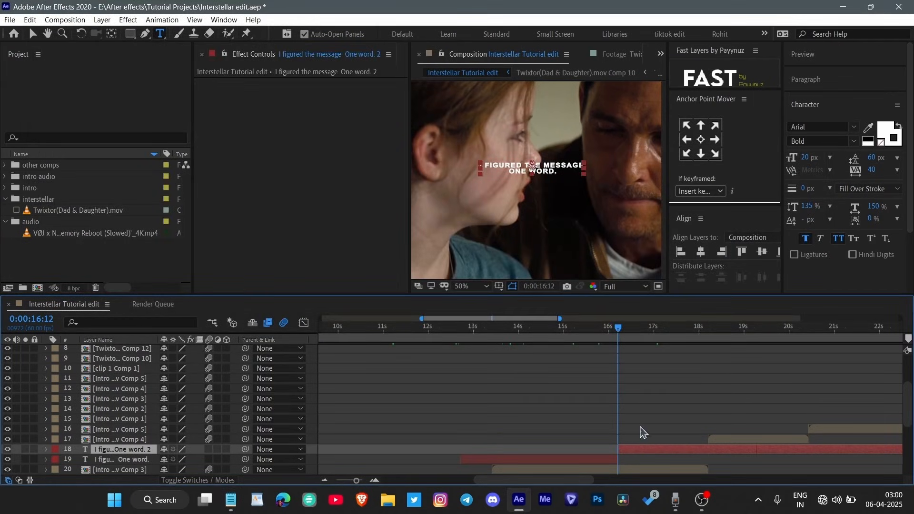
# - Replace the text of the layer starting at 0:00:16:12 with "You know what it is?", center it vertically in the composition and save
pyautogui.scroll(-3, 663, 432)
pyautogui.click(634, 329)
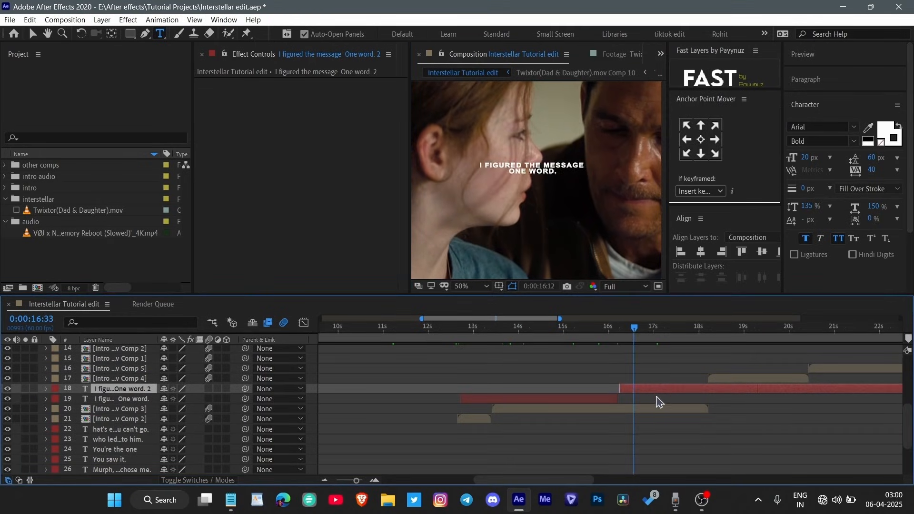
pyautogui.hotkey('ctrl', 'z')
pyautogui.hotkey('ctrl', 'v')
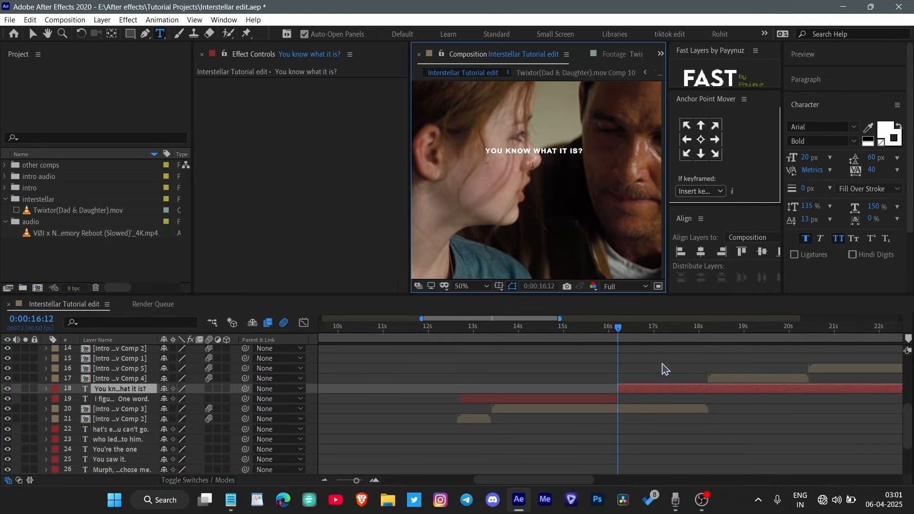
pyautogui.click(646, 392)
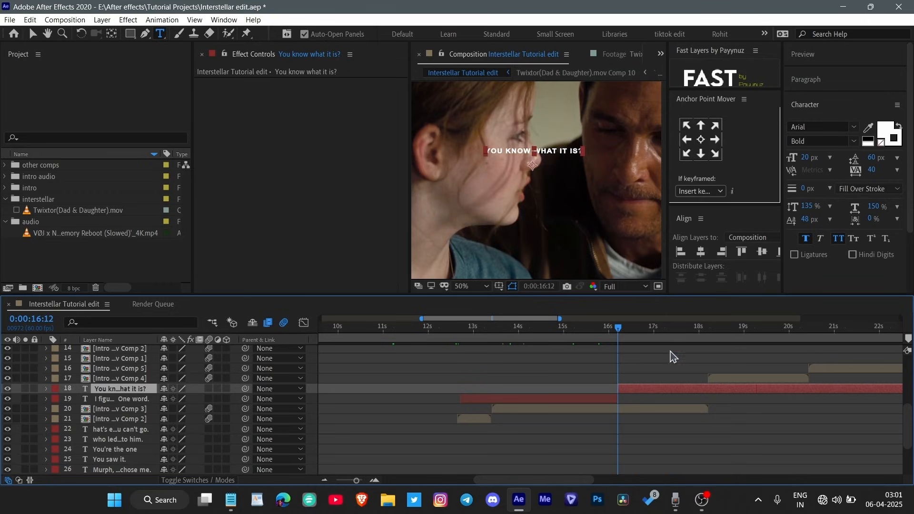
pyautogui.click(761, 251)
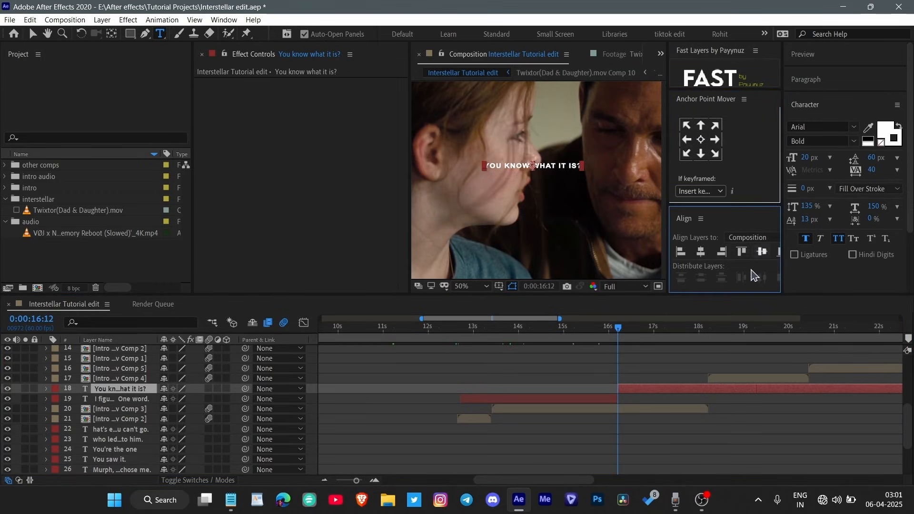
pyautogui.hotkey('ctrl', 's')
# - Play back the "You know what it is?" line, split its layer at 0:00:18:32 and bring the second part above the Intro Comp 4 clip
pyautogui.press('space')
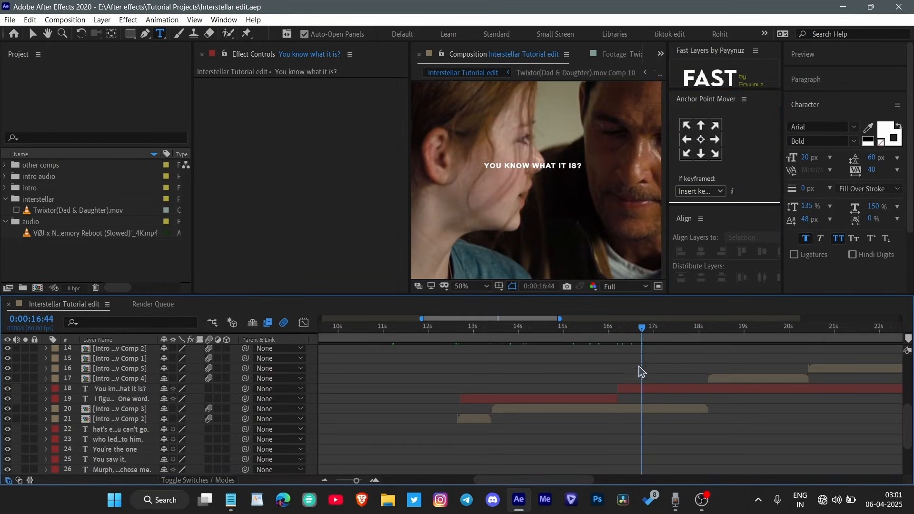
pyautogui.hotkey('alt', 'Tab')
pyautogui.click(76, 223)
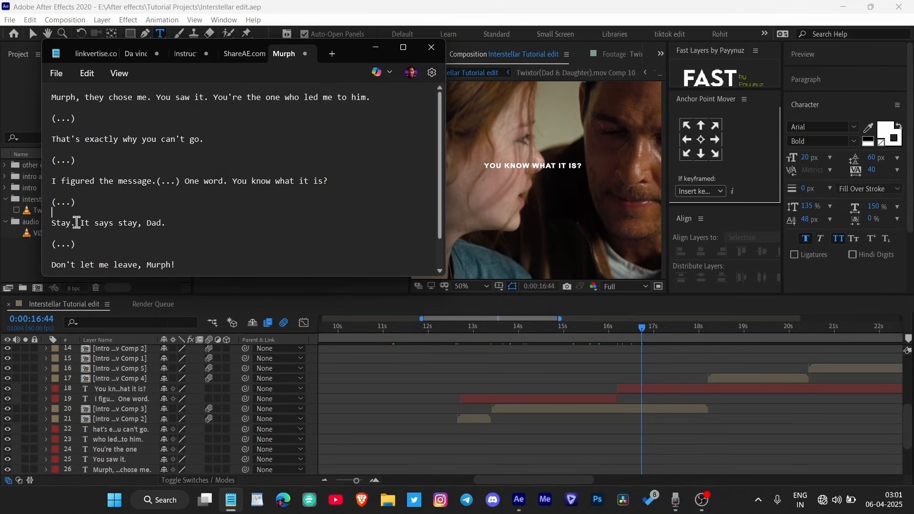
pyautogui.hotkey('alt', 'Tab')
pyautogui.press('space')
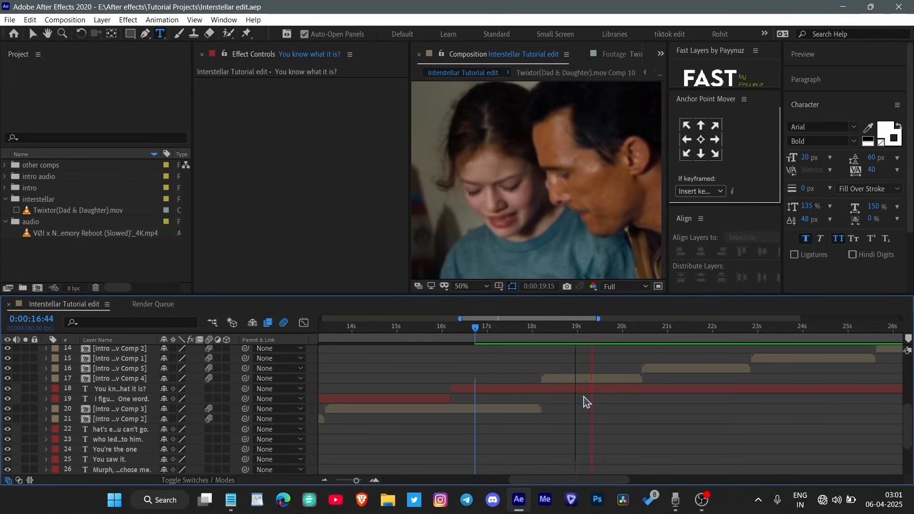
pyautogui.press('space')
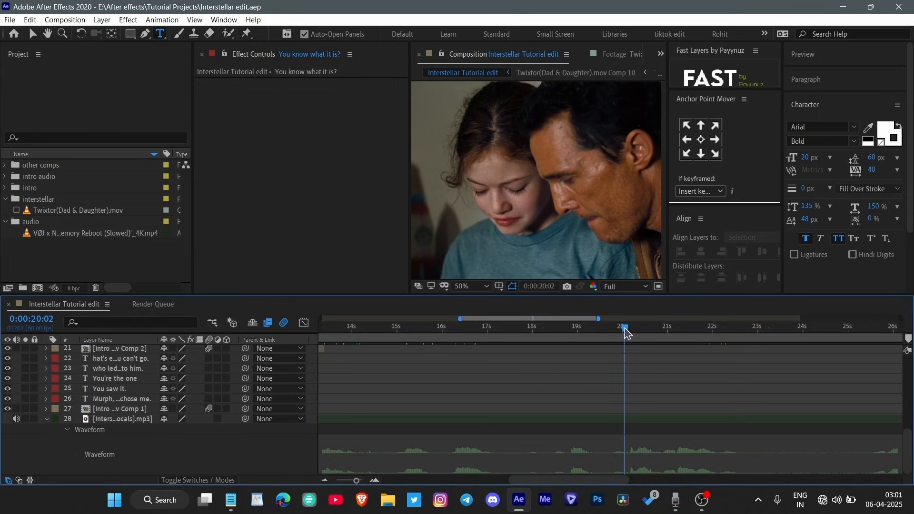
pyautogui.moveTo(625, 332); pyautogui.dragTo(557, 381)
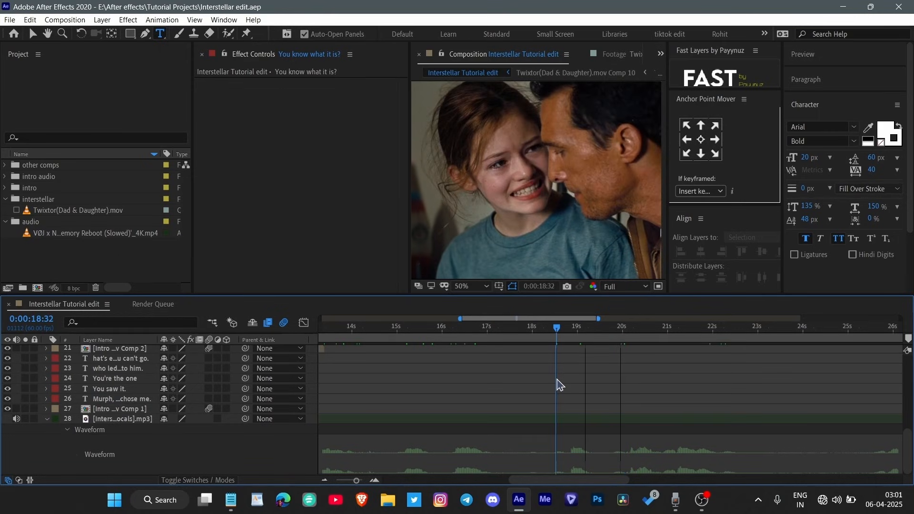
pyautogui.scroll(5, 576, 398)
pyautogui.click(555, 470)
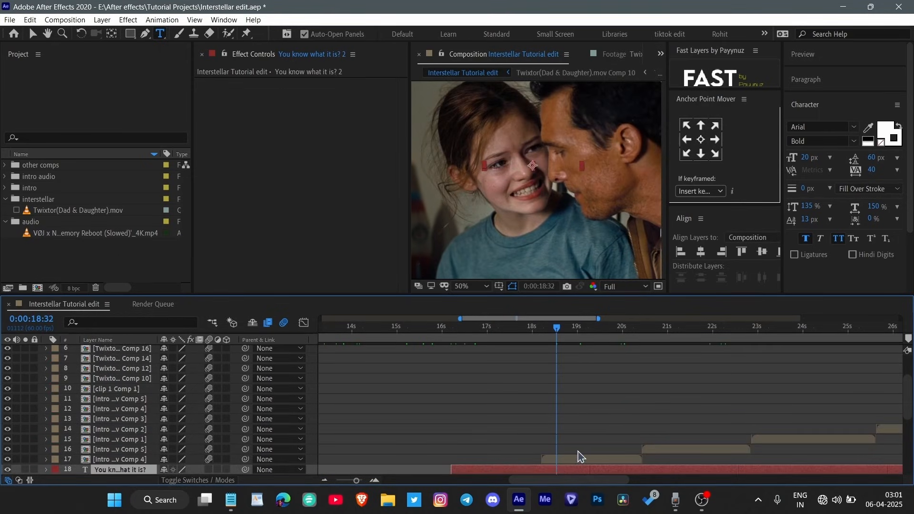
pyautogui.hotkey('ctrl', ']')
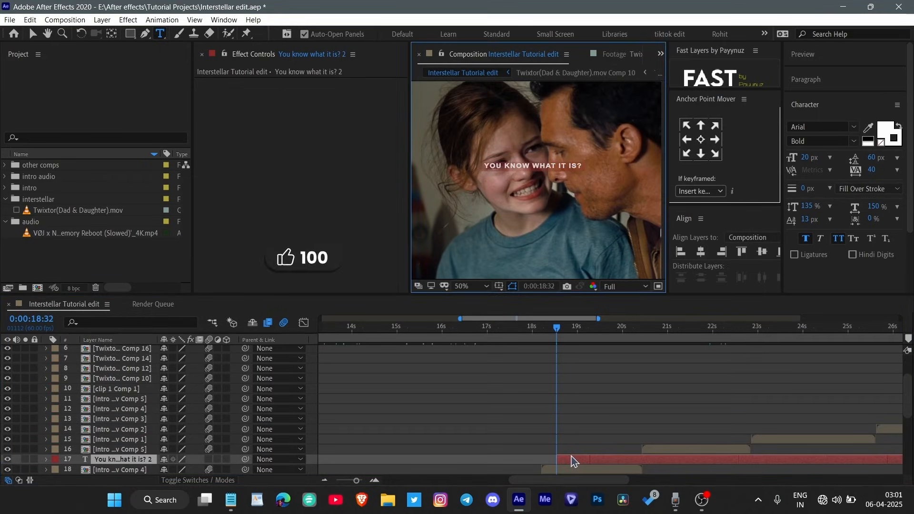
# - Replace the text of the second "You know what it is?" layer with "stay.", checking the wording against the script
pyautogui.doubleClick(575, 459)
pyautogui.write('stays')
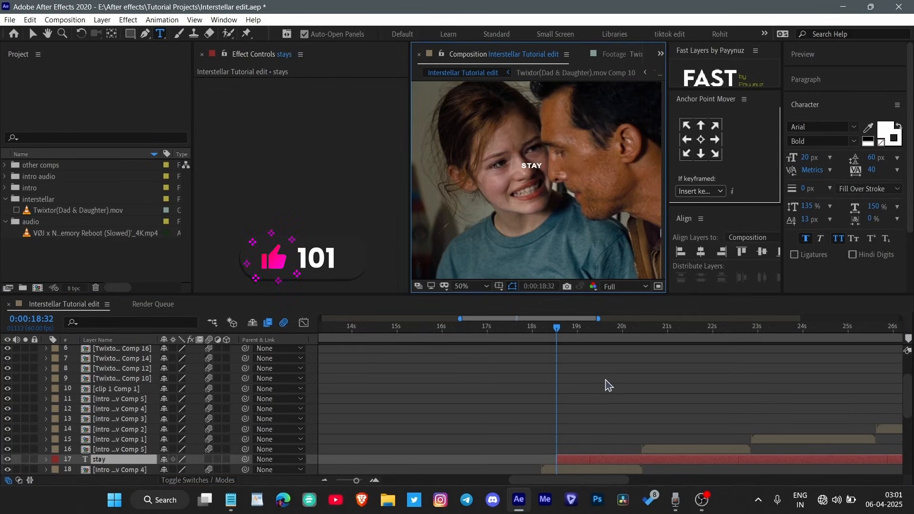
pyautogui.hotkey('alt', 'Tab')
pyautogui.hotkey('alt', 'Tab')
pyautogui.click(596, 419)
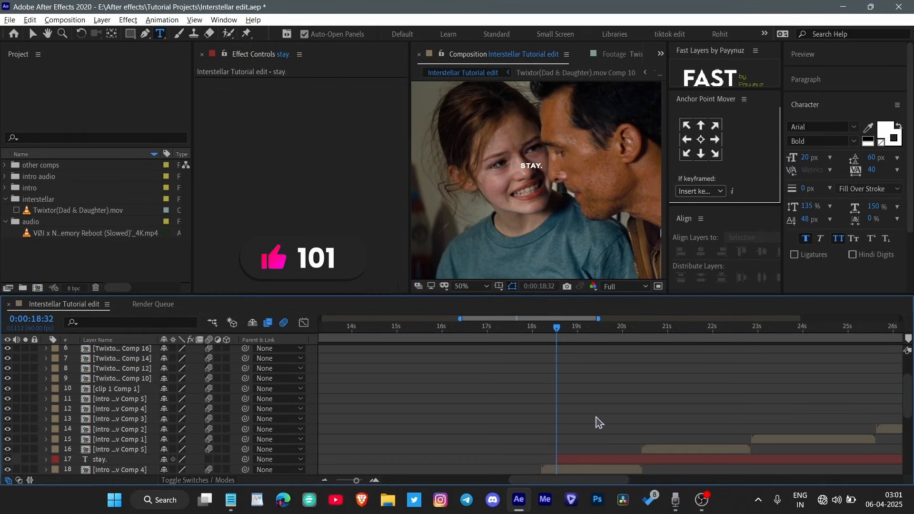
# - Play back the "stay." line and split its text layer at 0:00:19:49
pyautogui.press('space')
pyautogui.press('space')
pyautogui.scroll(-1, 636, 411)
pyautogui.scroll(-4, 639, 415)
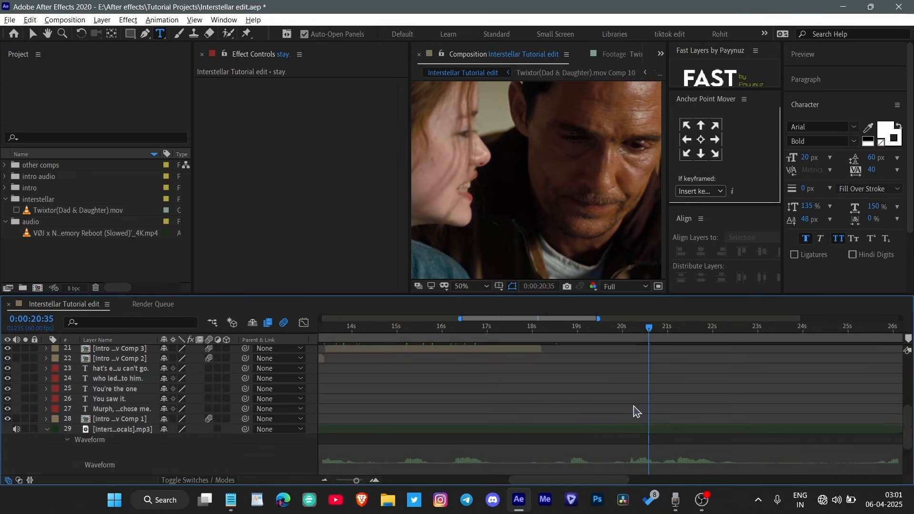
pyautogui.moveTo(647, 357); pyautogui.dragTo(620, 369)
pyautogui.scroll(4, 626, 416)
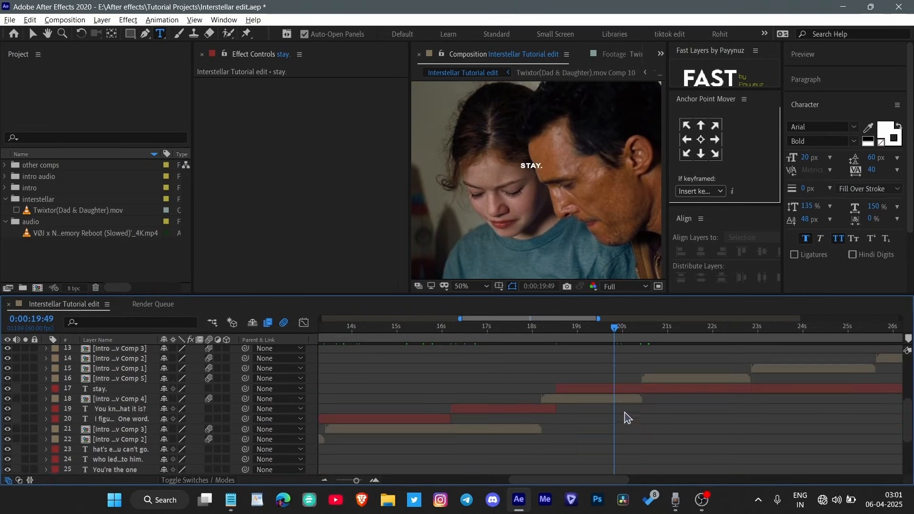
pyautogui.click(618, 422)
pyautogui.hotkey('ctrl', 'shift', 'd')
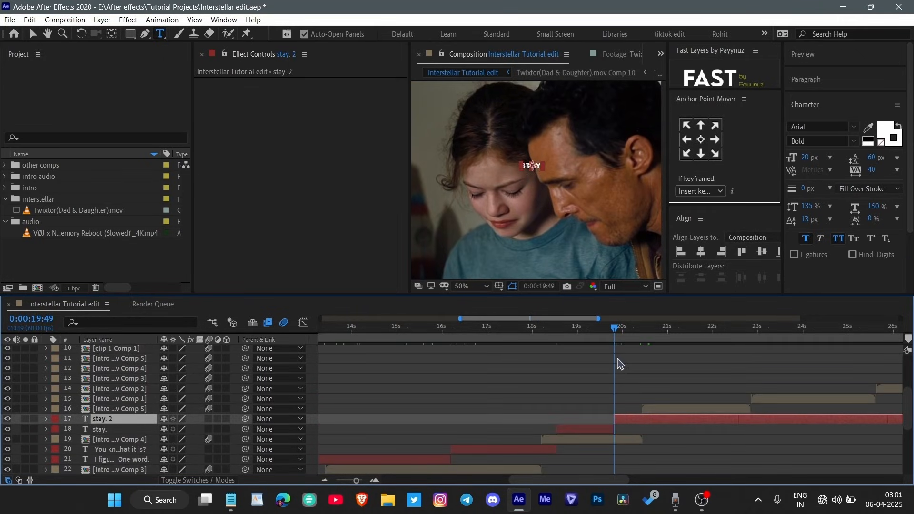
# - Replace the text of the second "stay." layer with "It says stay, Dad." from the script
pyautogui.hotkey('alt', 'Tab')
pyautogui.hotkey('alt', 'Tab')
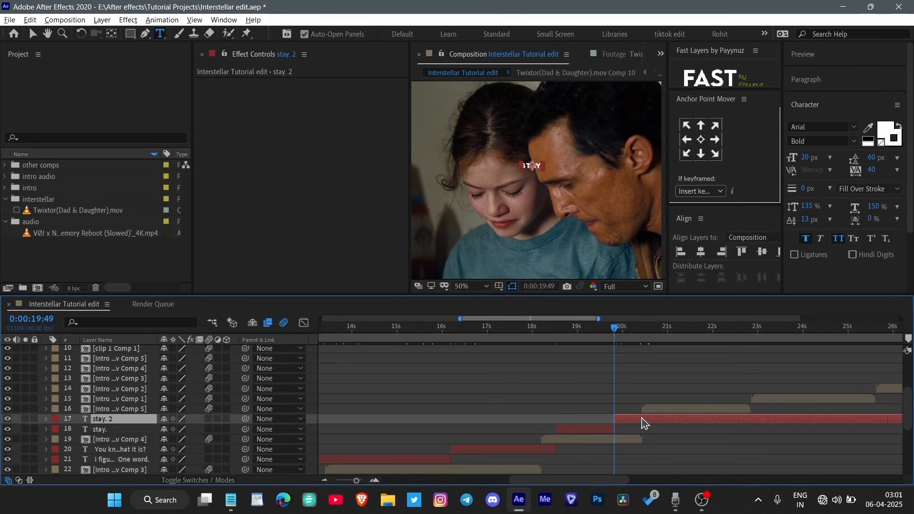
pyautogui.write('It says stay, Dad.')
pyautogui.click(605, 387)
# - Play back the "It says stay, Dad." line, bring its layer above the Intro Comp 5 clip and center it vertically in the composition
pyautogui.moveTo(614, 334); pyautogui.dragTo(605, 338)
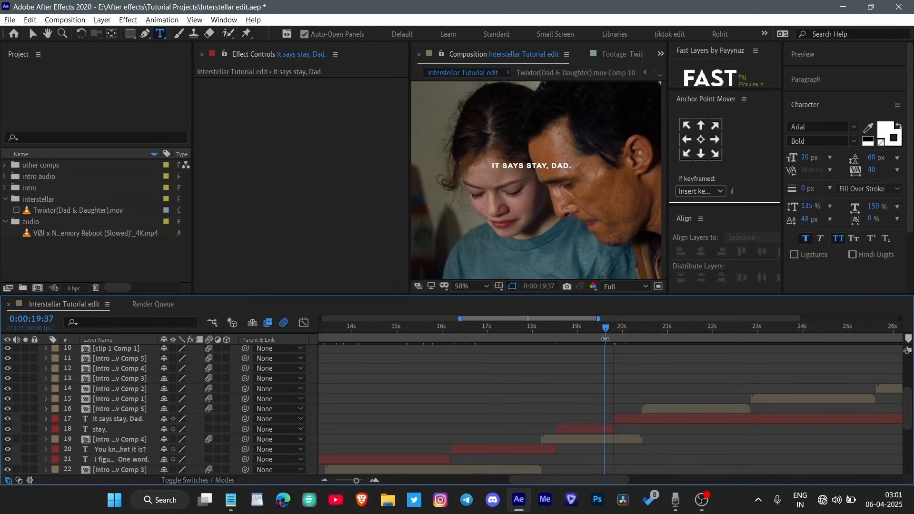
pyautogui.press('space')
pyautogui.moveTo(687, 405); pyautogui.dragTo(616, 408)
pyautogui.press('space')
pyautogui.click(580, 421)
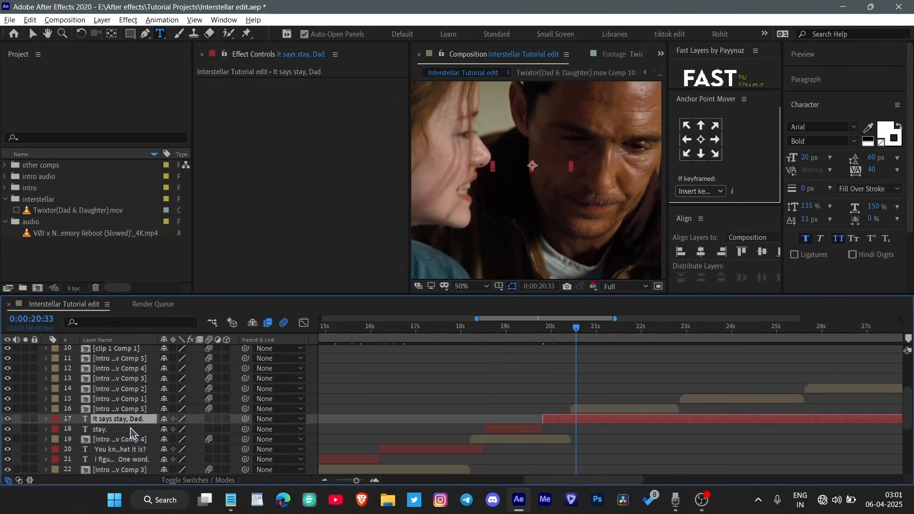
pyautogui.hotkey('ctrl', ']')
pyautogui.press('space')
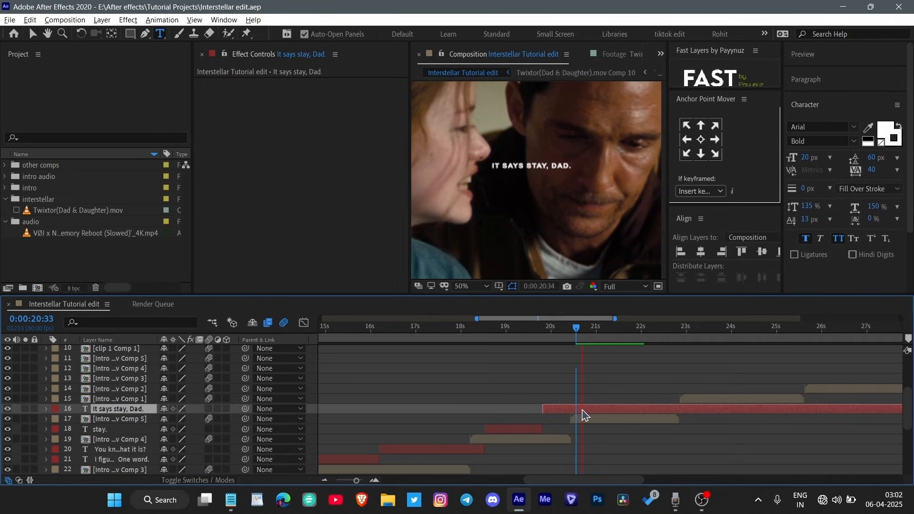
pyautogui.click(762, 251)
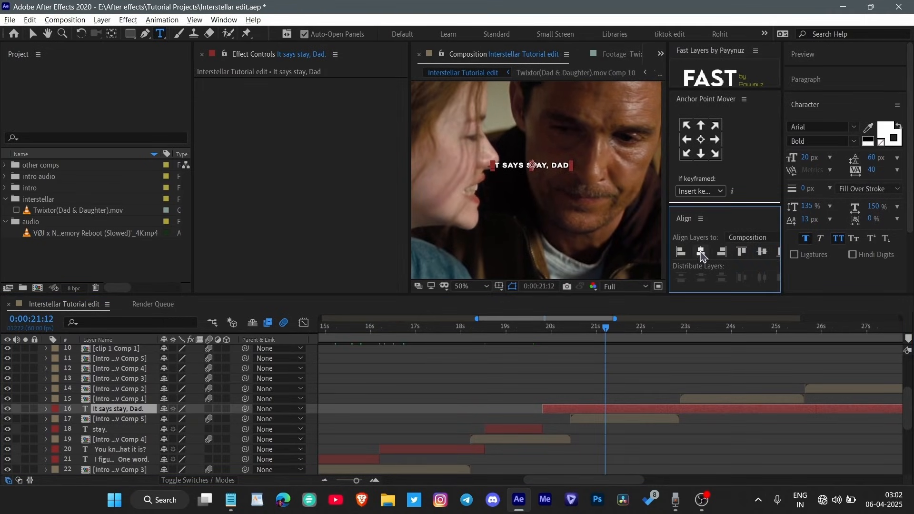
# - Center the "It says stay, Dad." layer horizontally in the composition, save the project and play back the line
pyautogui.click(701, 252)
pyautogui.hotkey('ctrl', 's')
pyautogui.press('space')
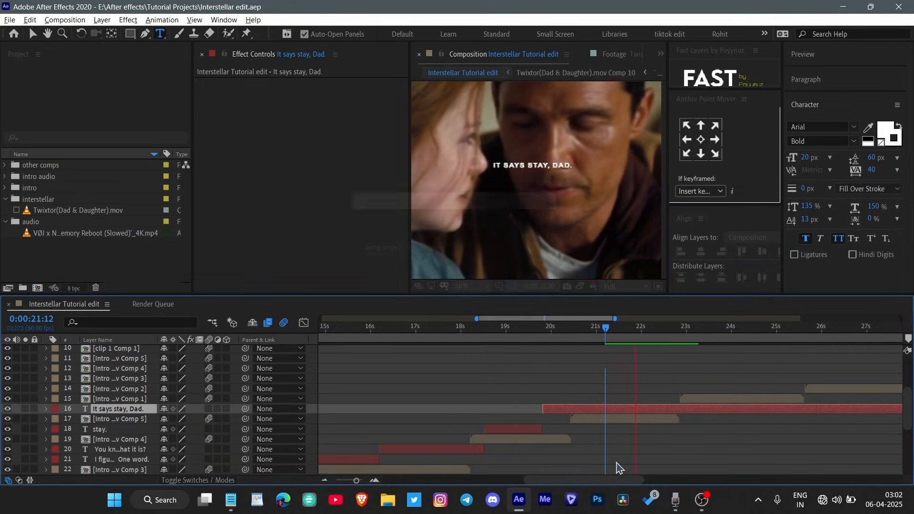
# - Split the "It says stay, Dad." layer at 0:00:25:38 and play back the vocals from there
pyautogui.scroll(-5, 665, 404)
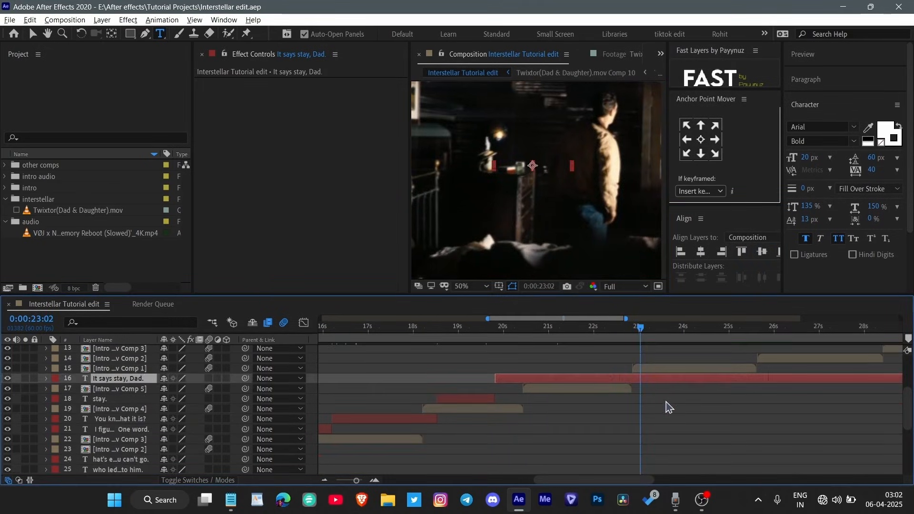
pyautogui.scroll(5, 756, 409)
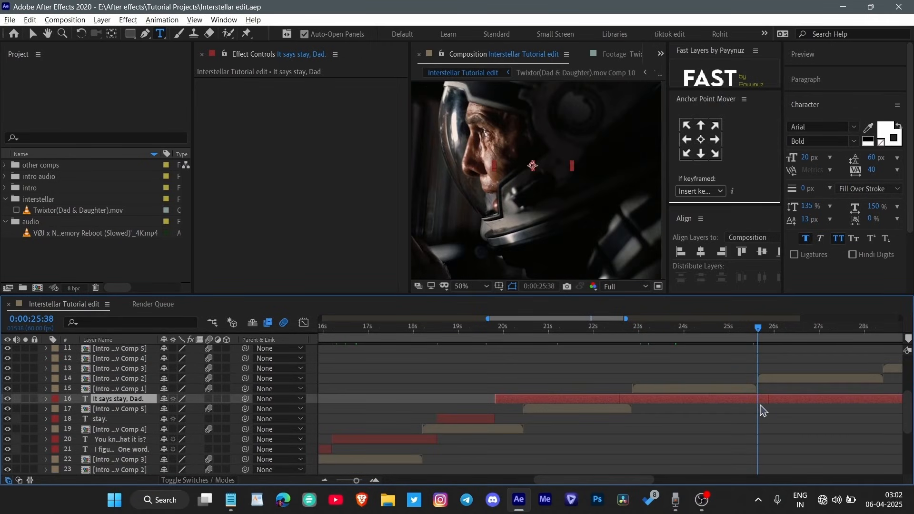
pyautogui.hotkey('ctrl', 'shift', 'd')
pyautogui.moveTo(52, 264); pyautogui.dragTo(139, 263)
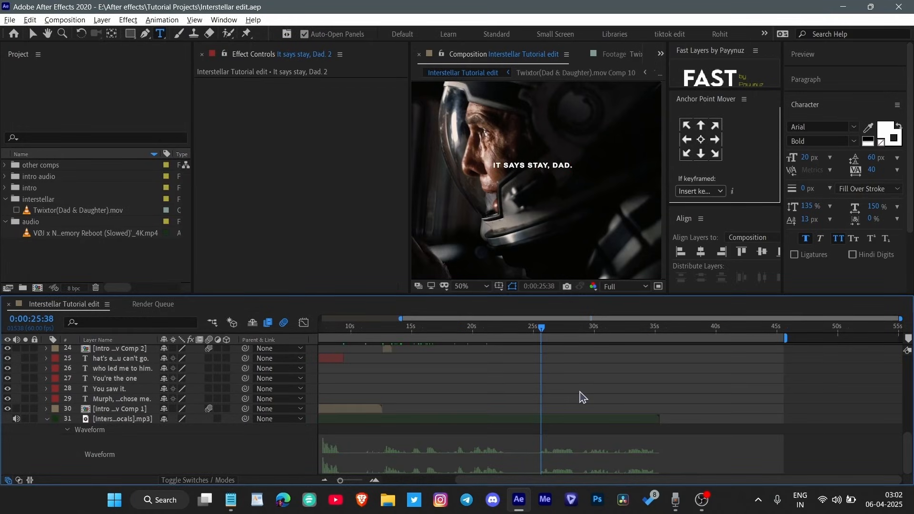
pyautogui.press('space')
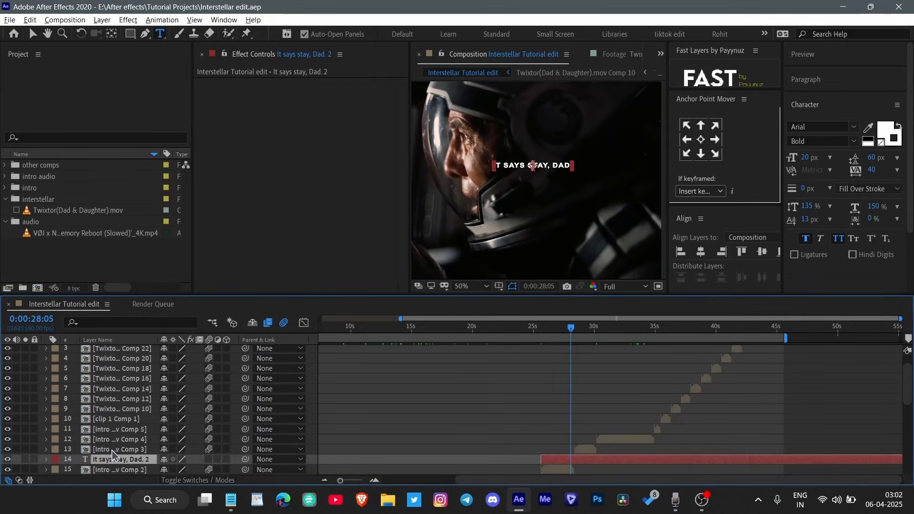
# - Bring the split text layer above the Intro Comp 3 clip, replace its text with "Don't let me leave, Murph!" and play back the line
pyautogui.moveTo(115, 459); pyautogui.dragTo(114, 446)
pyautogui.doubleClick(578, 451)
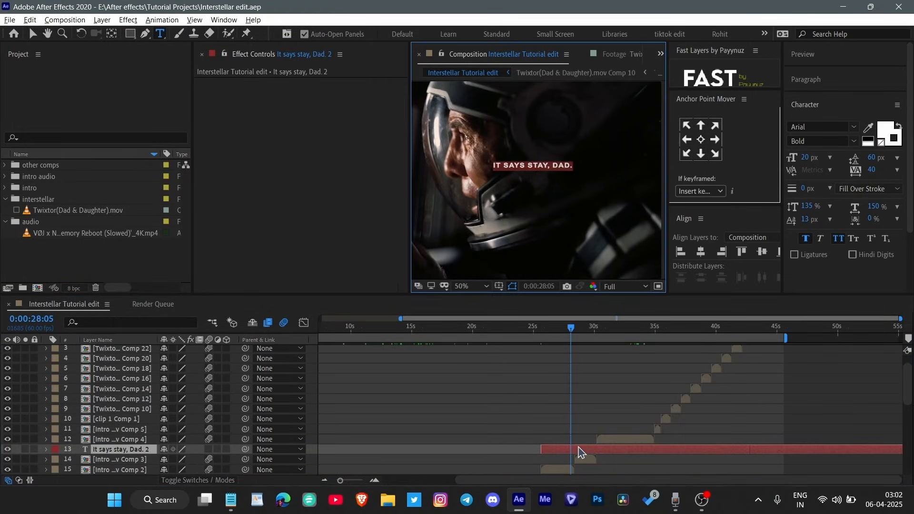
pyautogui.write("Don't let me leave, Murph!")
pyautogui.press('Escape')
pyautogui.press('space')
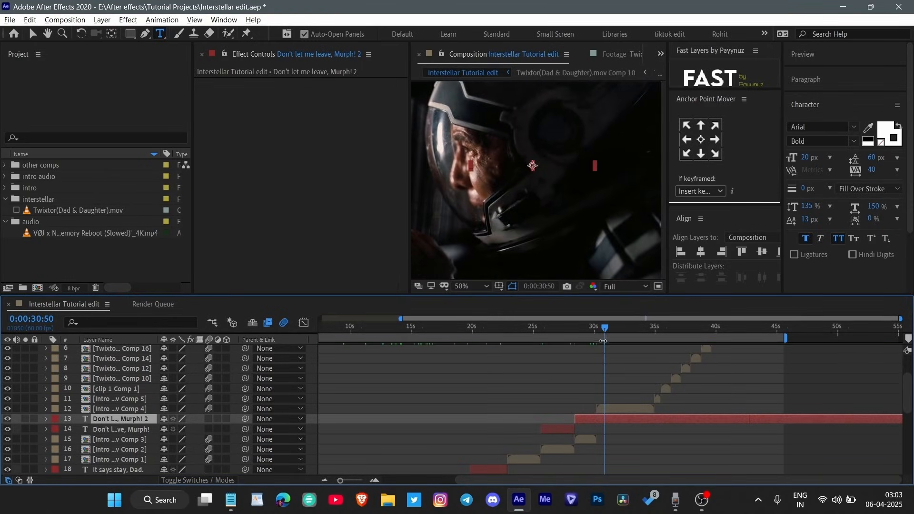
pyautogui.moveTo(602, 331); pyautogui.dragTo(596, 331)
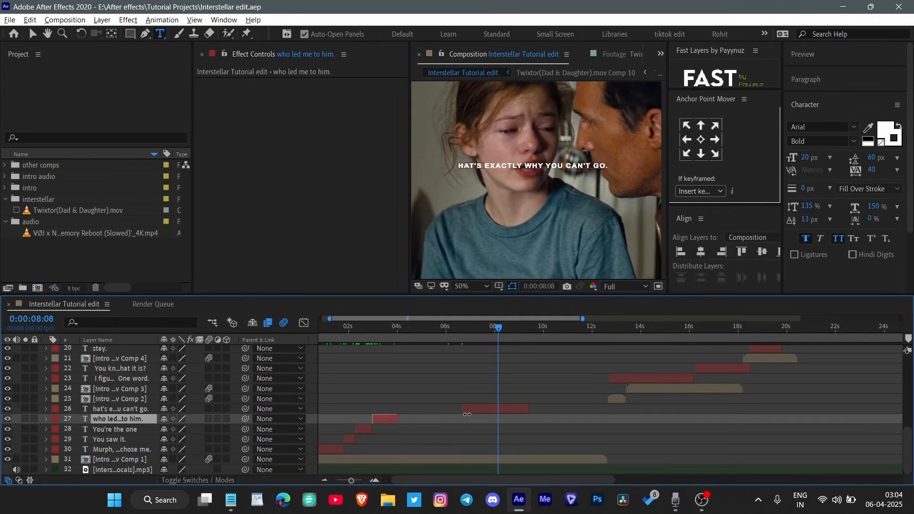
# - Trim the start of the "hat's exactly why you can't go." layer to about 7 seconds and play from 0:00:06:49
pyautogui.moveTo(462, 409); pyautogui.dragTo(472, 410)
pyautogui.click(466, 328)
pyautogui.press('space')
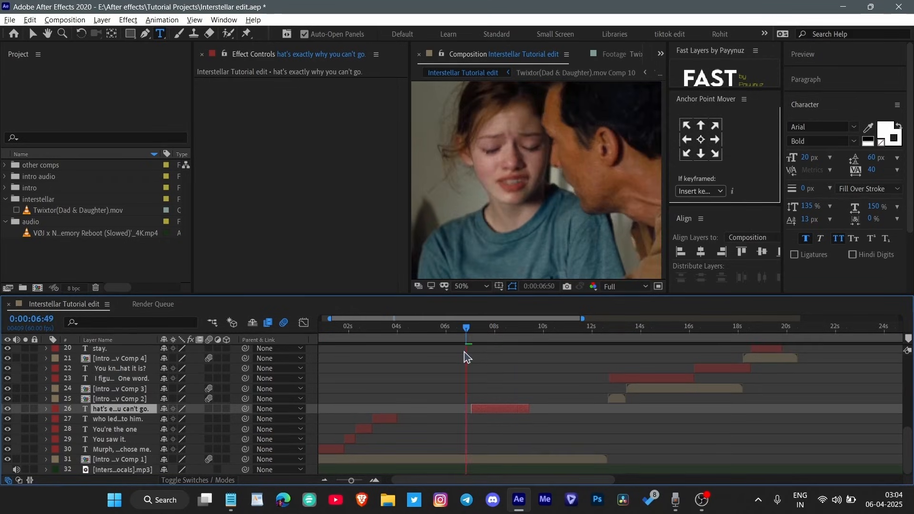
# - Return to the start of the timeline and enable motion blur on the text layers from "Murph, they chose me." through "hat's exactly why you can't go."
pyautogui.press('s')
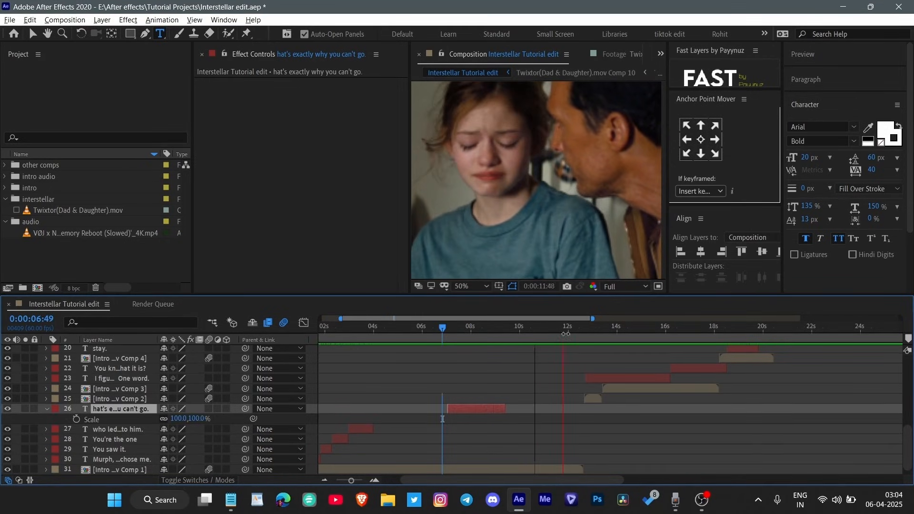
pyautogui.moveTo(564, 334); pyautogui.dragTo(339, 397)
pyautogui.press('=')
pyautogui.press('=')
pyautogui.press('=')
pyautogui.moveTo(518, 332); pyautogui.dragTo(213, 397)
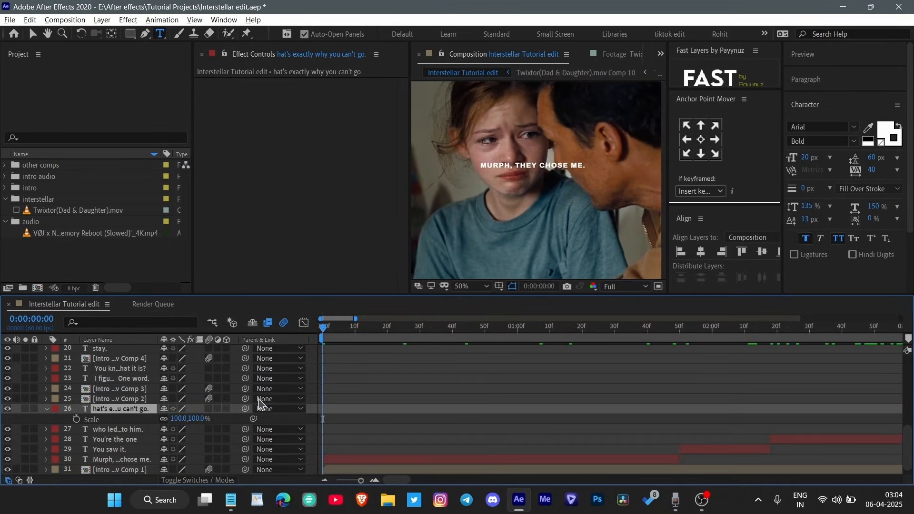
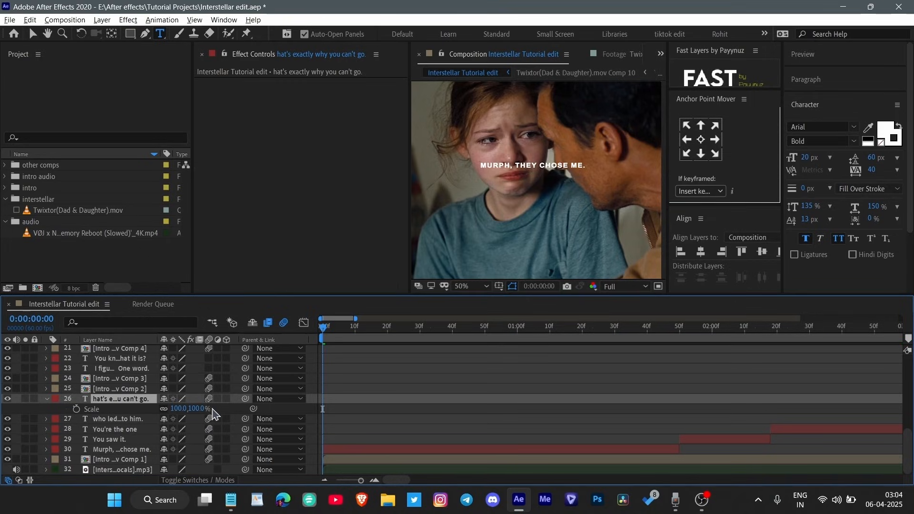
# - Apply the Fade Up Words text preset to the "Murph, they chose me." layer and preview it
pyautogui.click(372, 450)
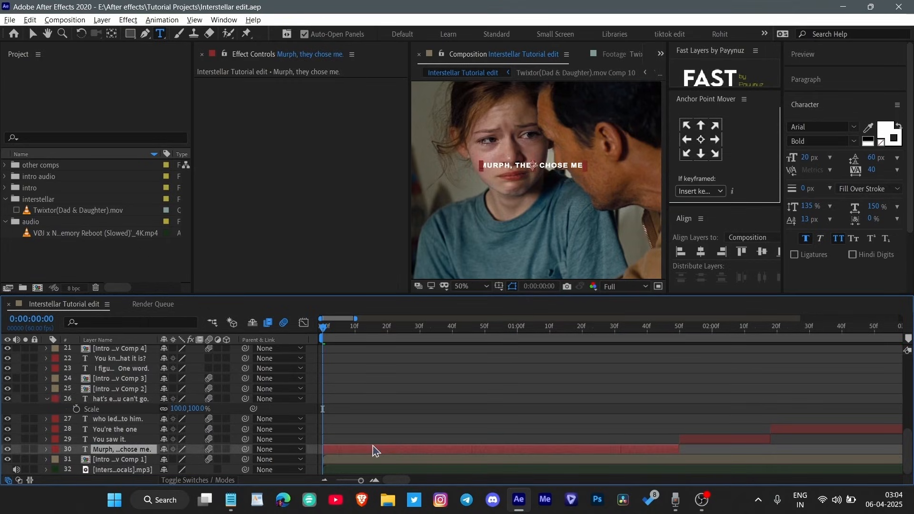
pyautogui.click(832, 105)
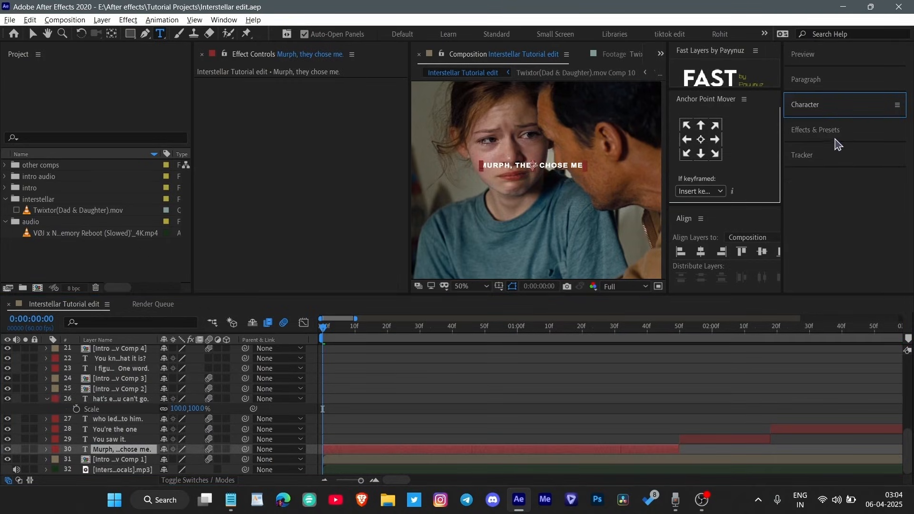
pyautogui.click(834, 136)
pyautogui.press('space')
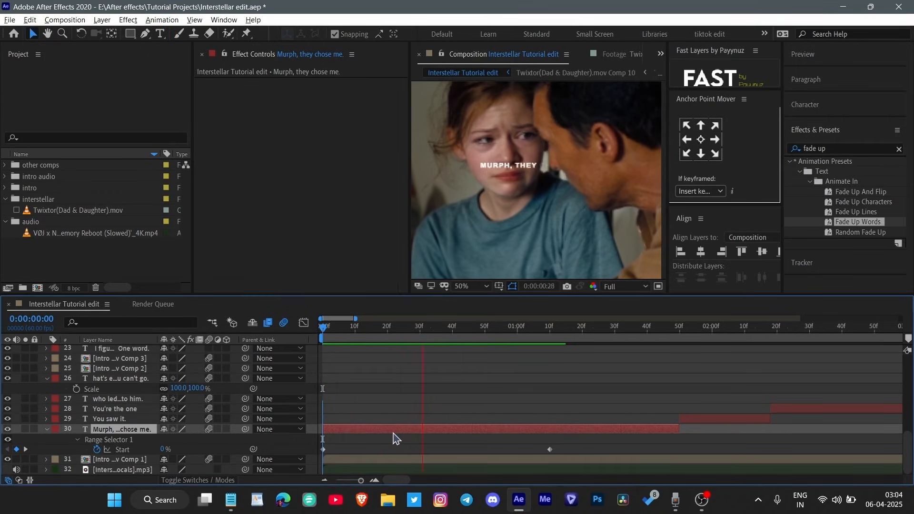
# - Start the "Murph, they chose me." layer at 0:00:00:34, set its Start keyframes there and at about 0:00:01:33, and preview the timing
pyautogui.click(381, 326)
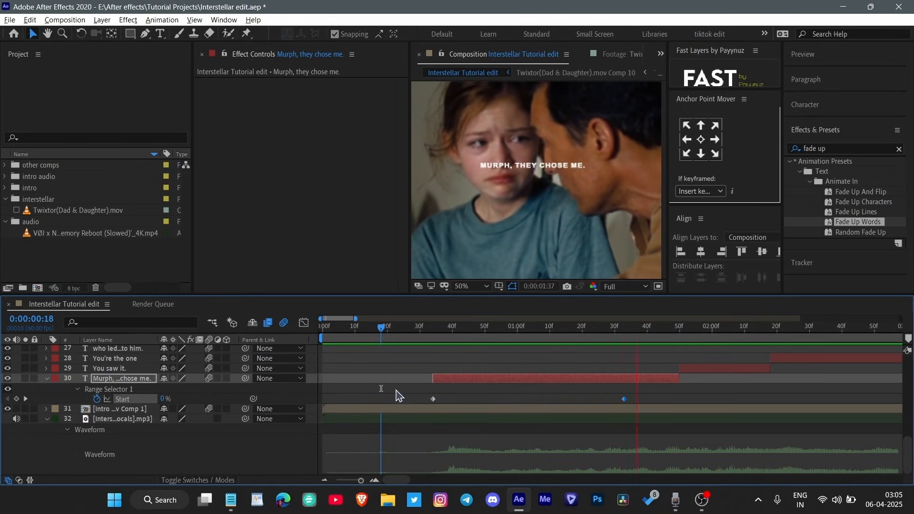
pyautogui.press('space')
pyautogui.click(358, 327)
pyautogui.press('space')
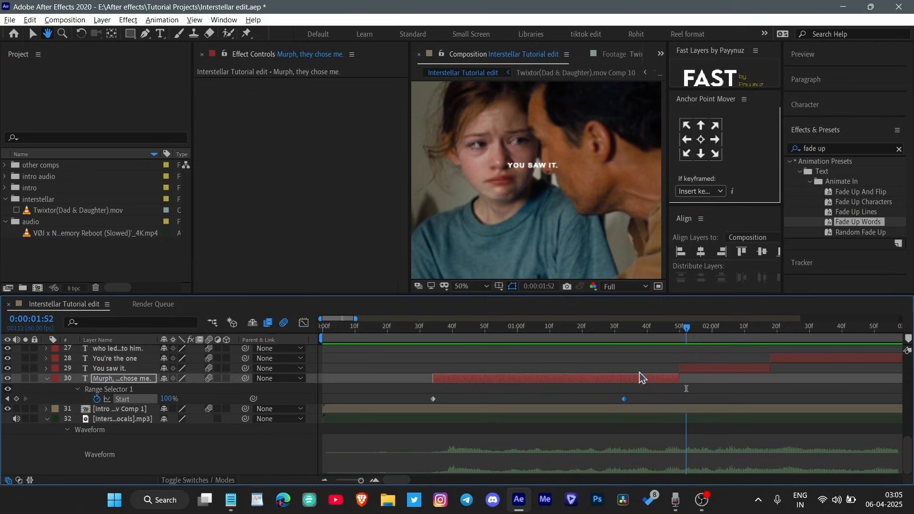
# - Extend the start of the "You saw it." layer back to 0:00:01:45
pyautogui.click(684, 330)
pyautogui.moveTo(691, 337); pyautogui.dragTo(663, 374)
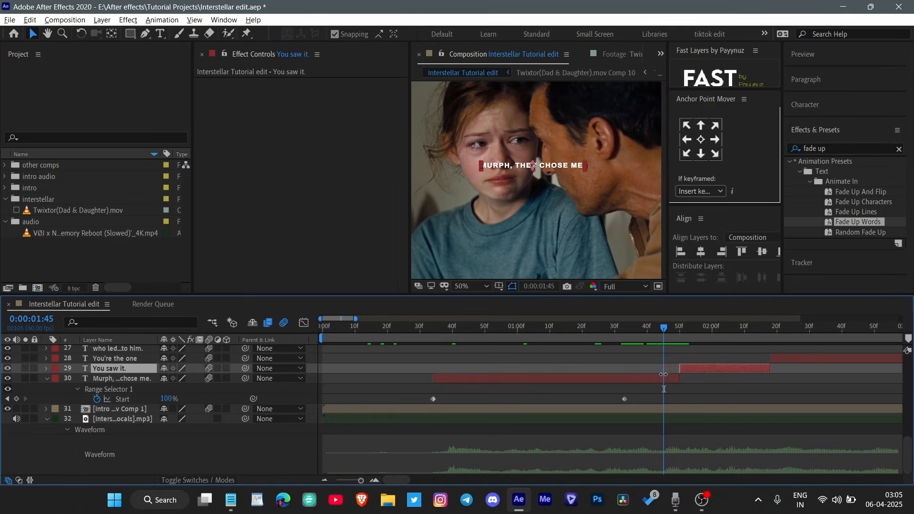
pyautogui.click(665, 380)
pyautogui.hotkey('alt', ']')
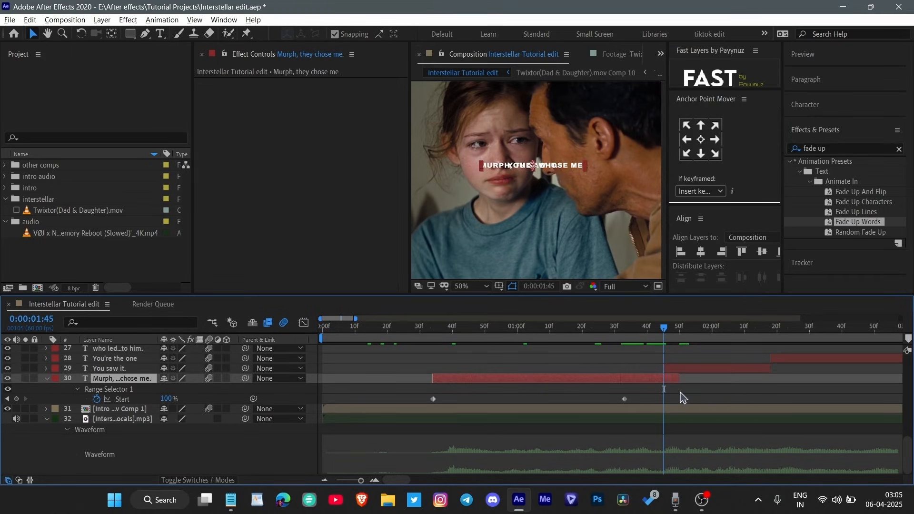
# - Apply the Fade Out Slow preset to the "Murph, they chose me." layer at 0:00:01:20
pyautogui.moveTo(665, 330); pyautogui.dragTo(573, 399)
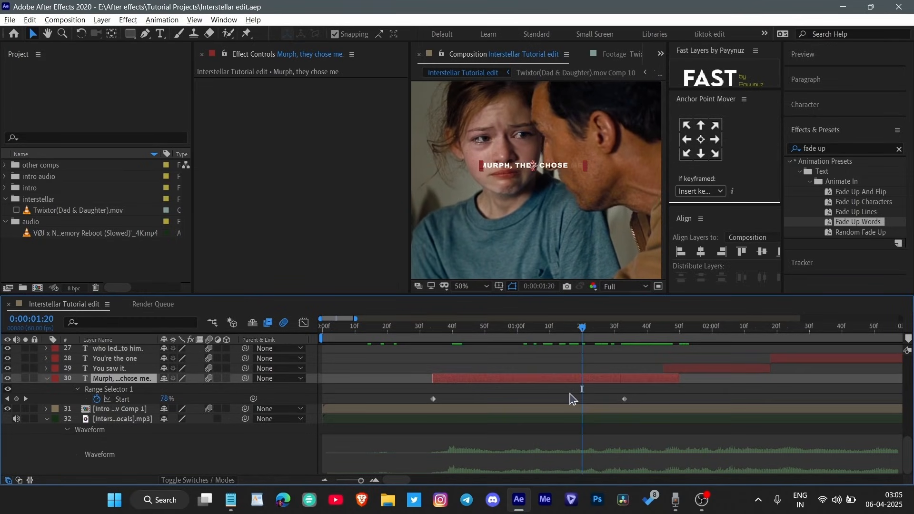
pyautogui.press('u')
pyautogui.scroll(3, 563, 405)
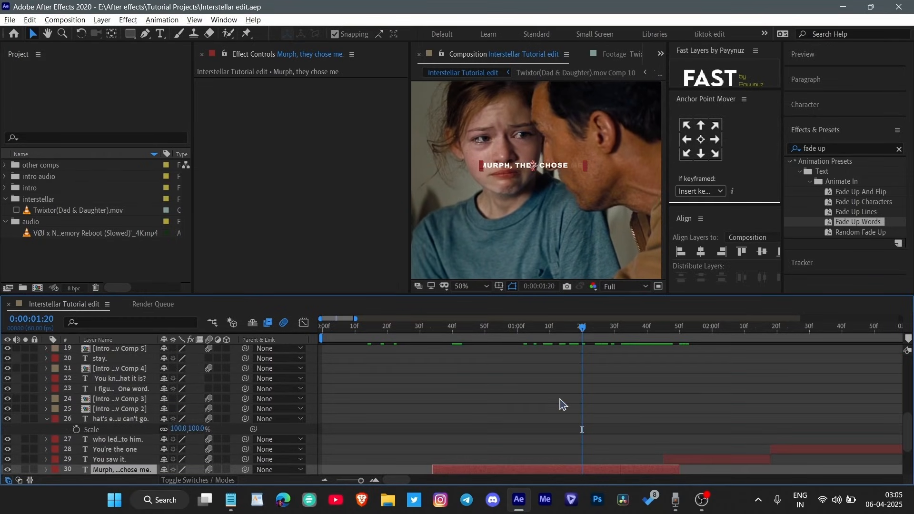
pyautogui.hotkey('ctrl', 'space')
pyautogui.write('fade out')
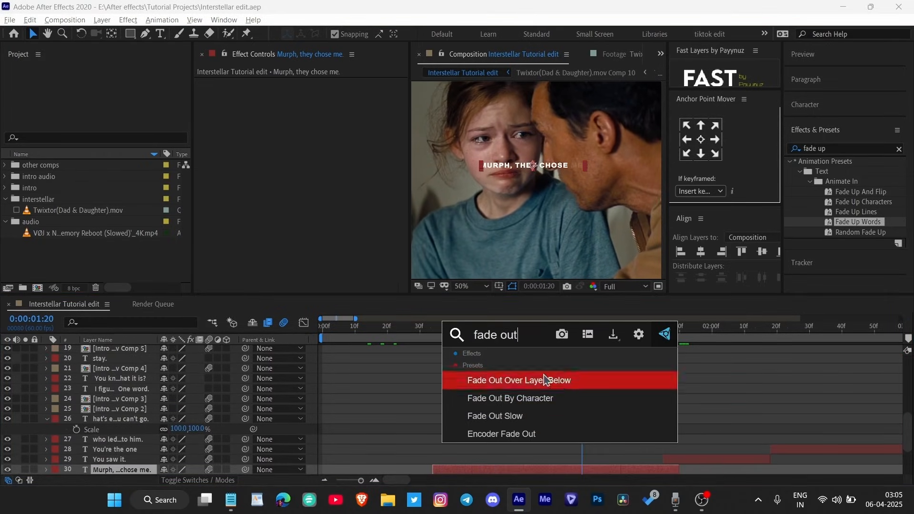
pyautogui.click(536, 423)
pyautogui.scroll(-3, 642, 395)
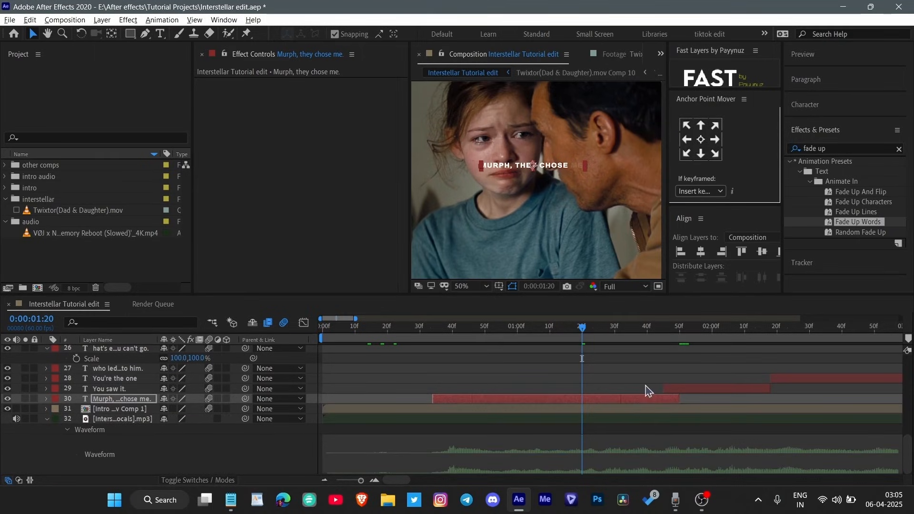
# - Reveal the "Murph, they chose me." keyframes, move the fade-out Offset keyframes to about 0:00:01:24 and 0:00:01:50, and check the fade
pyautogui.press('u')
pyautogui.press('-')
pyautogui.press('-')
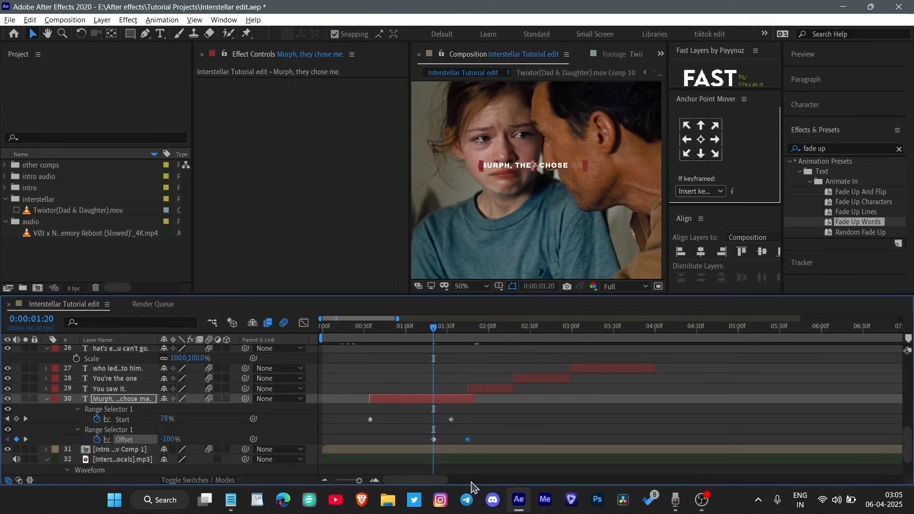
pyautogui.press('=')
pyautogui.press('=')
pyautogui.scroll(-1, 561, 443)
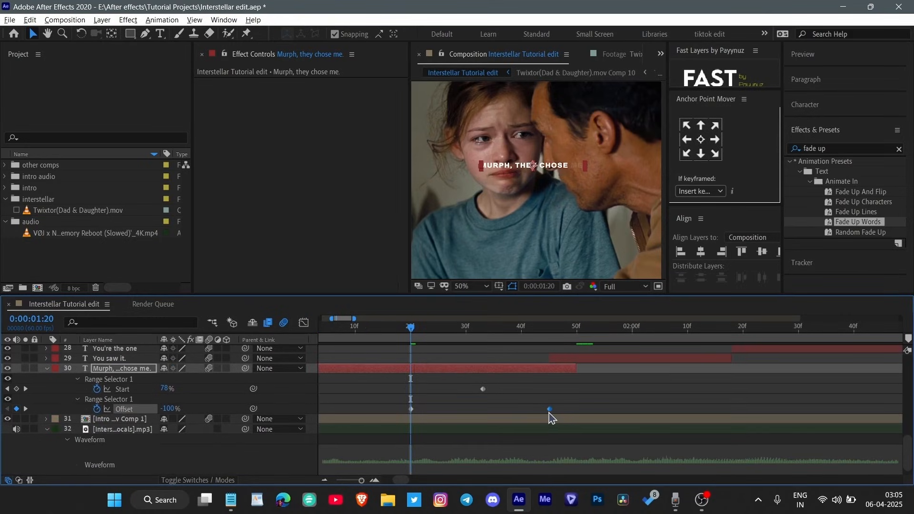
pyautogui.moveTo(411, 409); pyautogui.dragTo(481, 425)
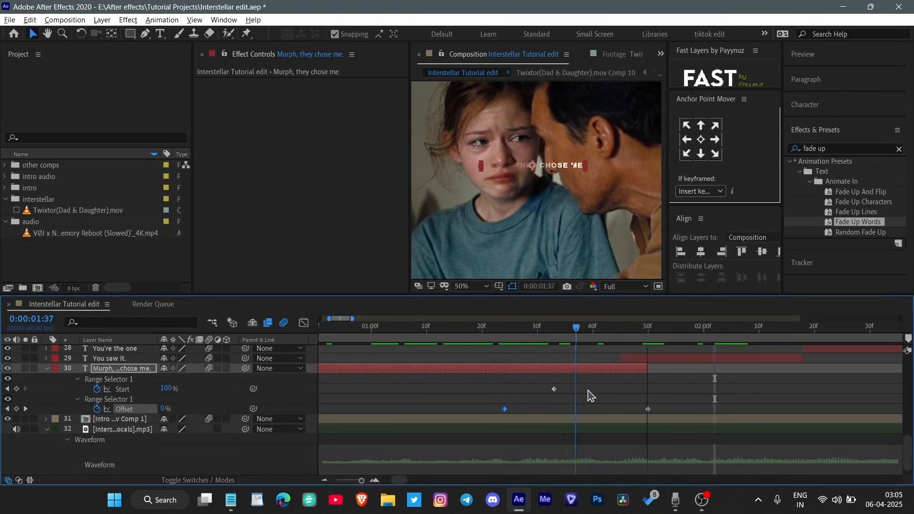
pyautogui.moveTo(588, 390); pyautogui.dragTo(594, 390)
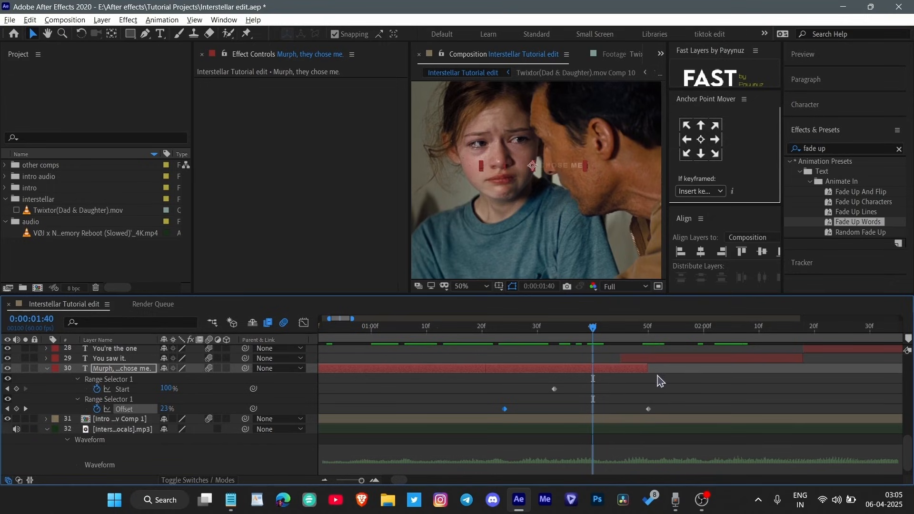
# - Extend the "Murph, they chose me." layer to 0:00:02:18, shift its Offset keyframes to about 0:00:01:57 and 0:00:02:18, and save
pyautogui.moveTo(647, 368); pyautogui.dragTo(740, 374)
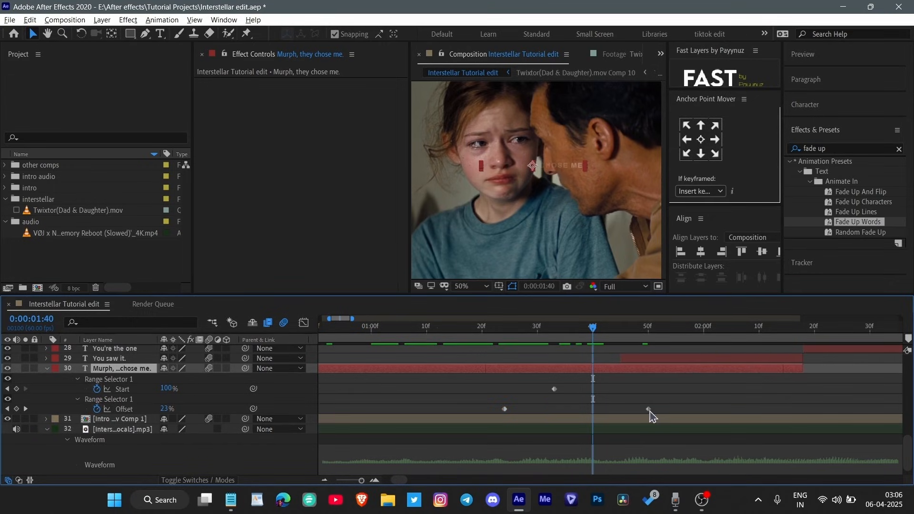
pyautogui.moveTo(649, 409); pyautogui.dragTo(818, 425)
pyautogui.moveTo(504, 412); pyautogui.dragTo(576, 421)
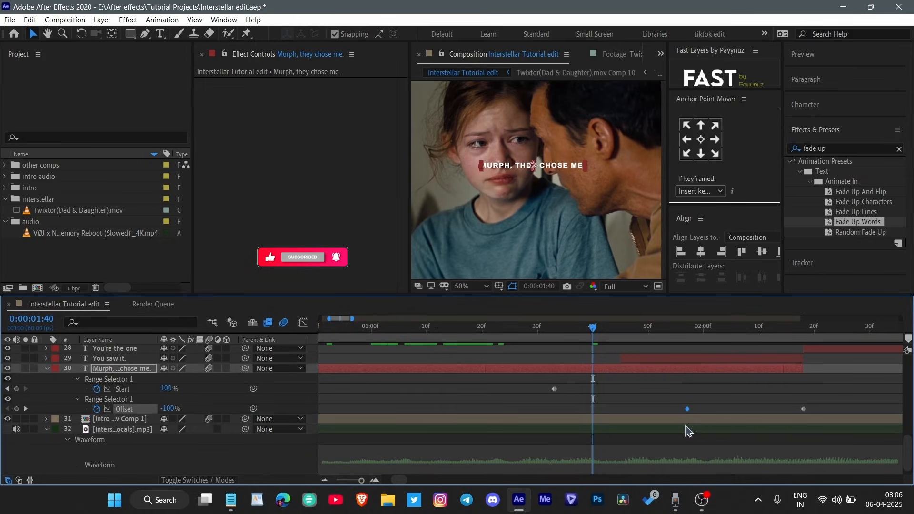
pyautogui.hotkey('ctrl', 's')
# - Apply the increasing-tracking text preset to the "Murph, they chose me." layer at 0:00:00:34
pyautogui.hscroll(1, 670, 376)
pyautogui.click(660, 358)
pyautogui.scroll(-2, 660, 358)
pyautogui.moveTo(679, 329); pyautogui.dragTo(431, 396)
pyautogui.click(446, 373)
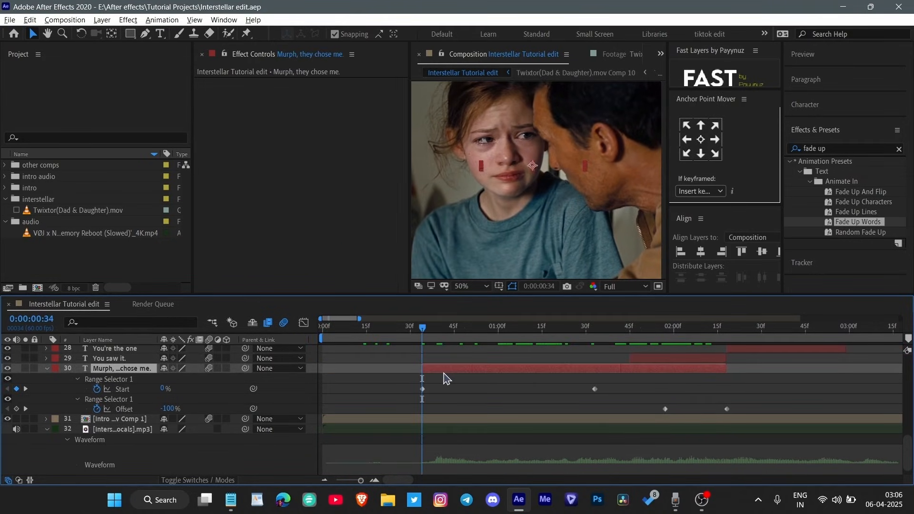
pyautogui.press('u')
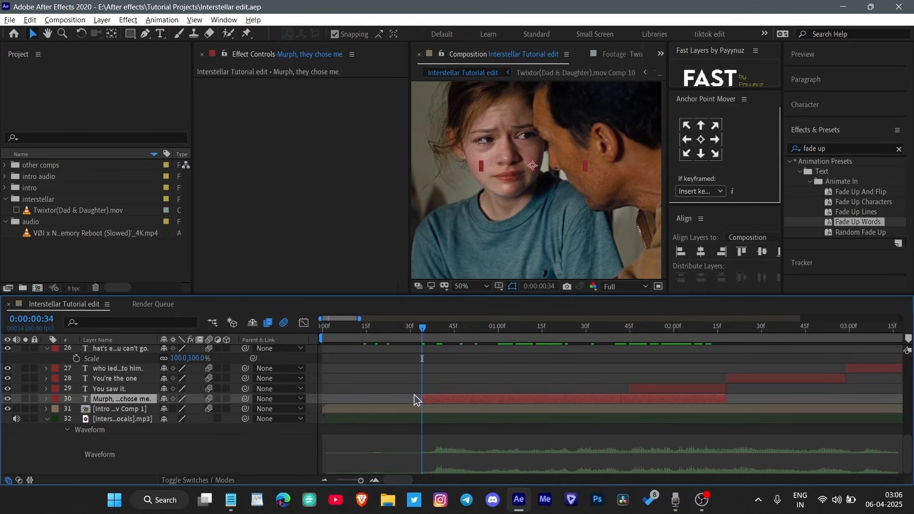
pyautogui.scroll(3, 416, 400)
pyautogui.hotkey('ctrl', 'space')
pyautogui.write('incre')
pyautogui.press('Return')
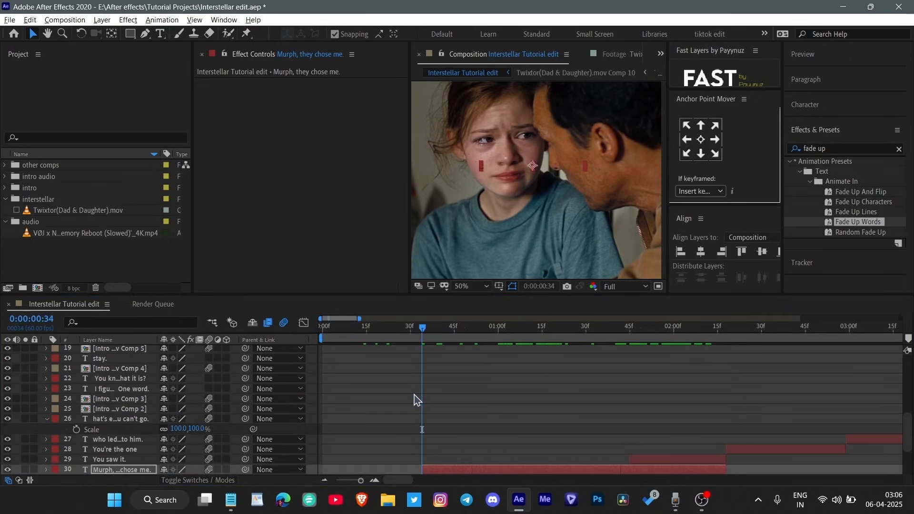
pyautogui.scroll(-5, 422, 429)
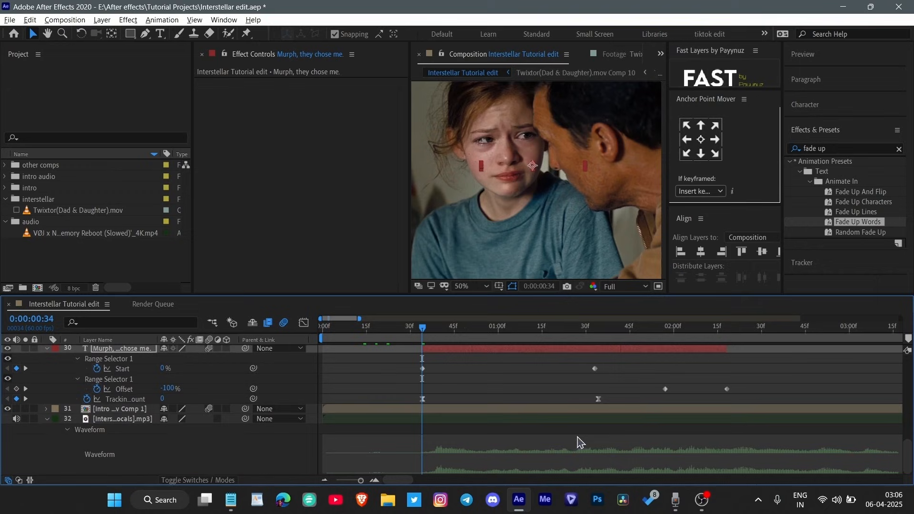
# - Move the ending Tracking Amount keyframe to 0:00:02:18, make both tracking keyframes linear and save the project
pyautogui.moveTo(741, 401); pyautogui.dragTo(413, 408)
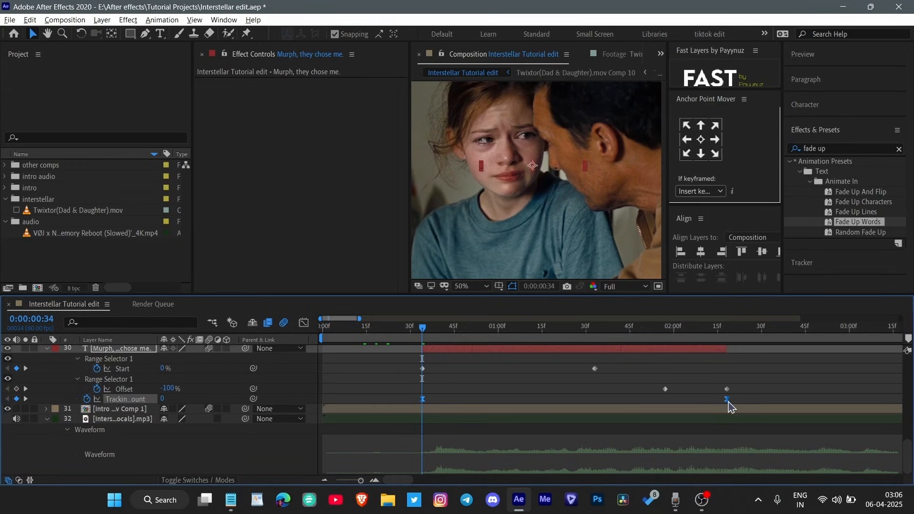
pyautogui.hotkey('ctrl', 's')
pyautogui.moveTo(423, 327); pyautogui.dragTo(739, 381)
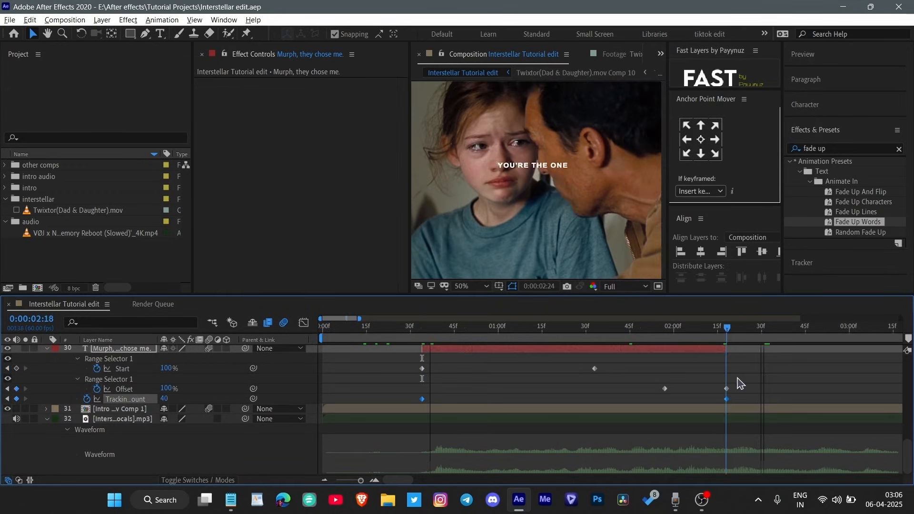
# - Set the "Murph, they chose me." layer's ending Tracking Amount keyframe to 5, save the project, and preview the text animation
pyautogui.click(746, 394)
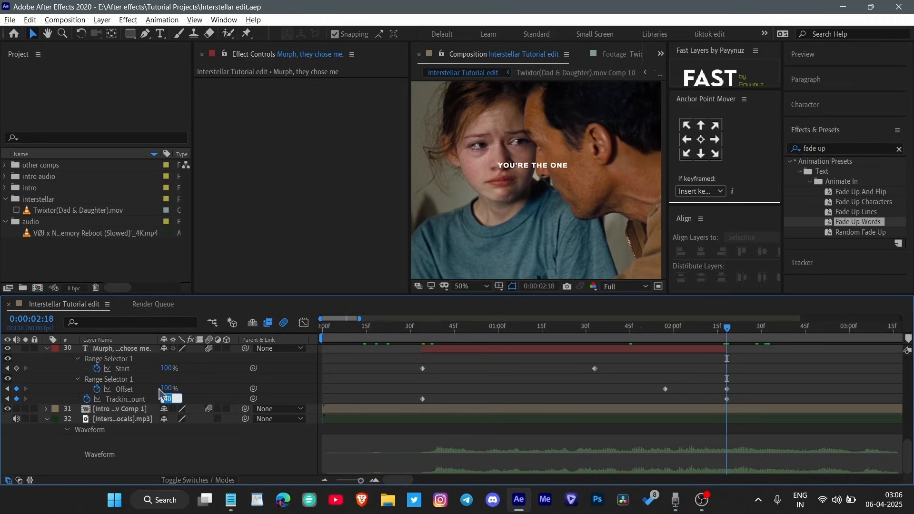
pyautogui.write('5')
pyautogui.press('Return')
pyautogui.hotkey('ctrl', 's')
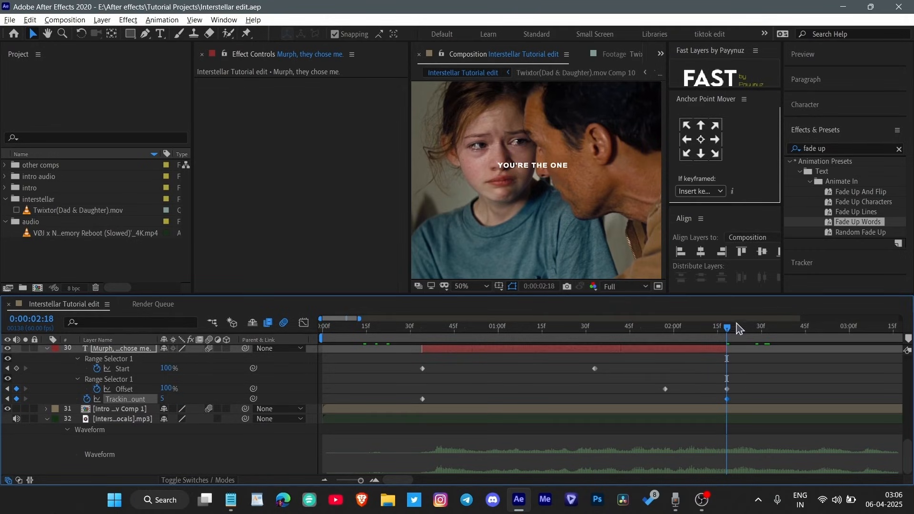
pyautogui.moveTo(707, 336); pyautogui.dragTo(373, 384)
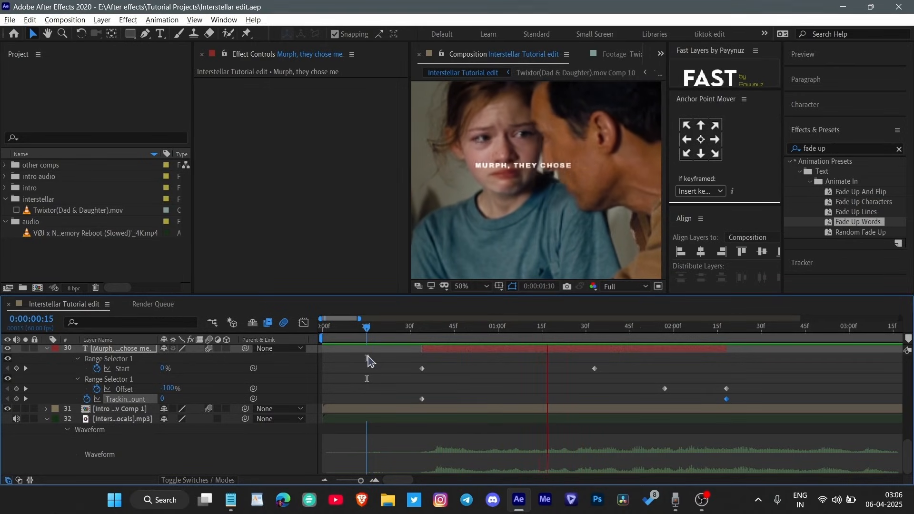
pyautogui.press('space')
# - Make the "You saw it." layer start at 0:00:01:42 and collapse the "Murph, they chose me." layer's keyframes
pyautogui.scroll(3, 693, 395)
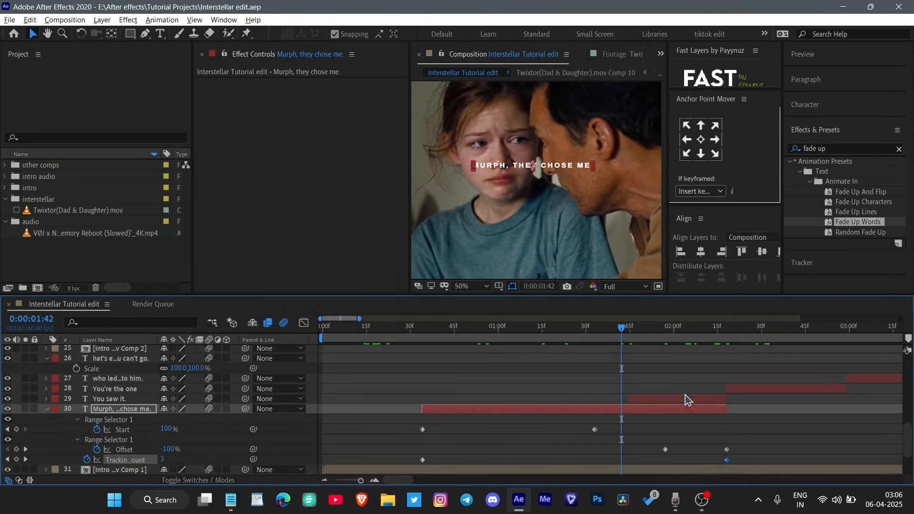
pyautogui.moveTo(627, 400); pyautogui.dragTo(622, 400)
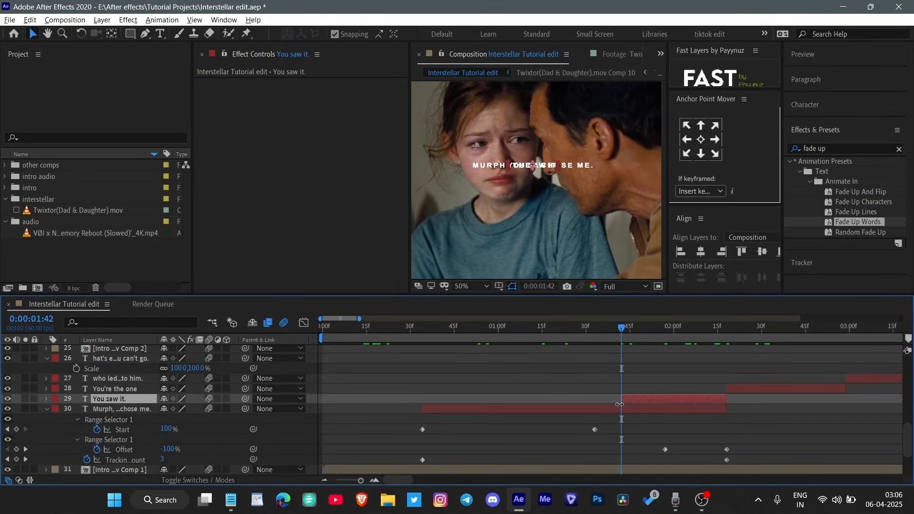
pyautogui.click(668, 410)
pyautogui.press('u')
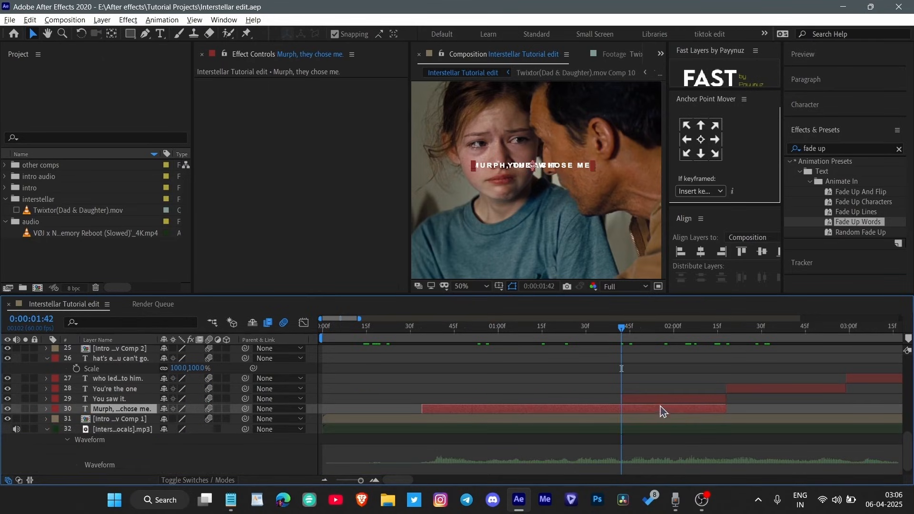
# - Replace the "You saw it." layer with a duplicate of "Murph, they chose me." running from 0:00:01:42 to 0:00:02:18, and preview it
pyautogui.click(658, 402)
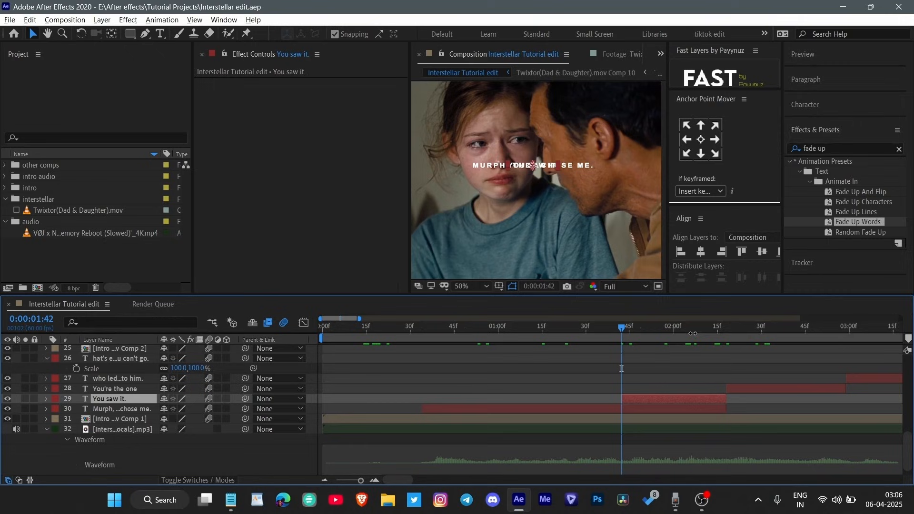
pyautogui.click(639, 410)
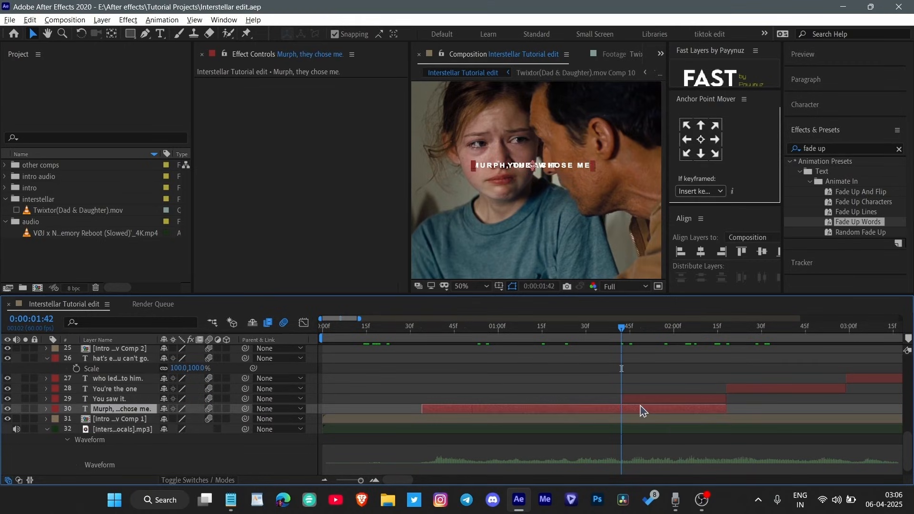
pyautogui.hotkey('ctrl', 'shift', 'a')
pyautogui.click(642, 402)
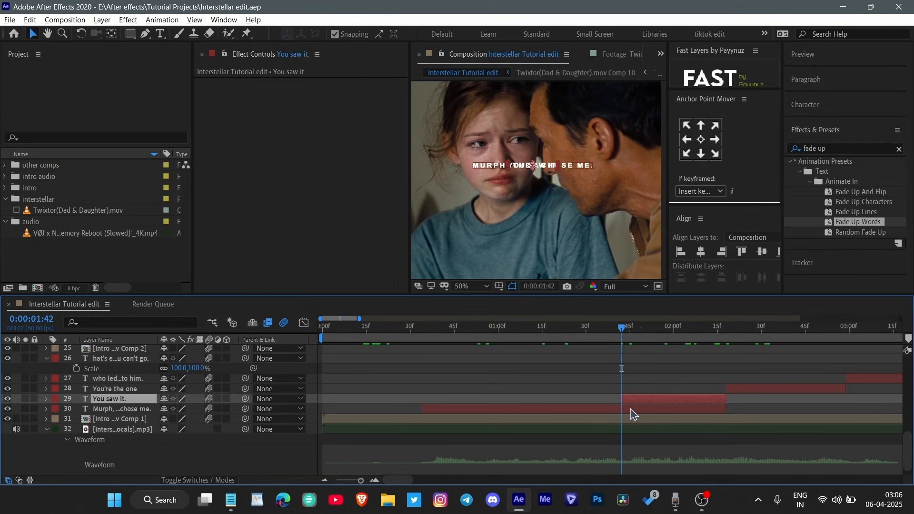
pyautogui.click(630, 409)
pyautogui.hotkey('ctrl', 'd')
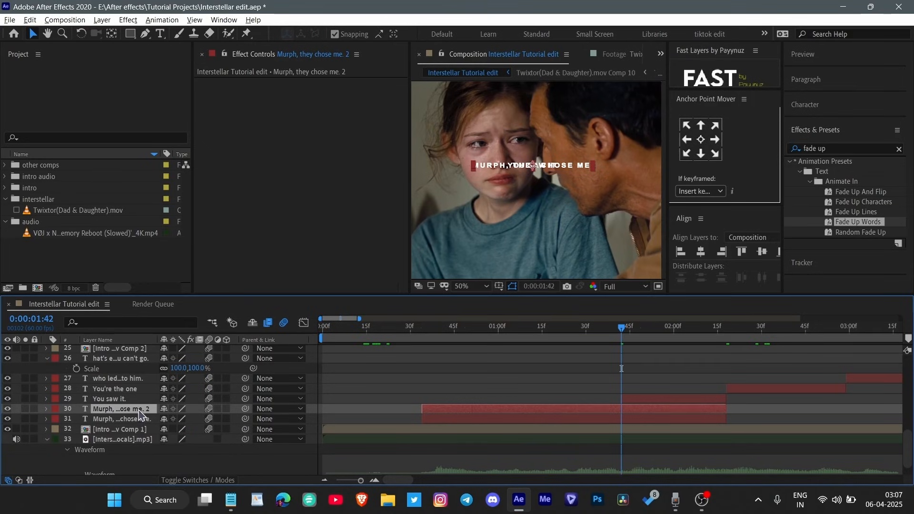
pyautogui.moveTo(139, 409); pyautogui.dragTo(144, 395)
pyautogui.press('[')
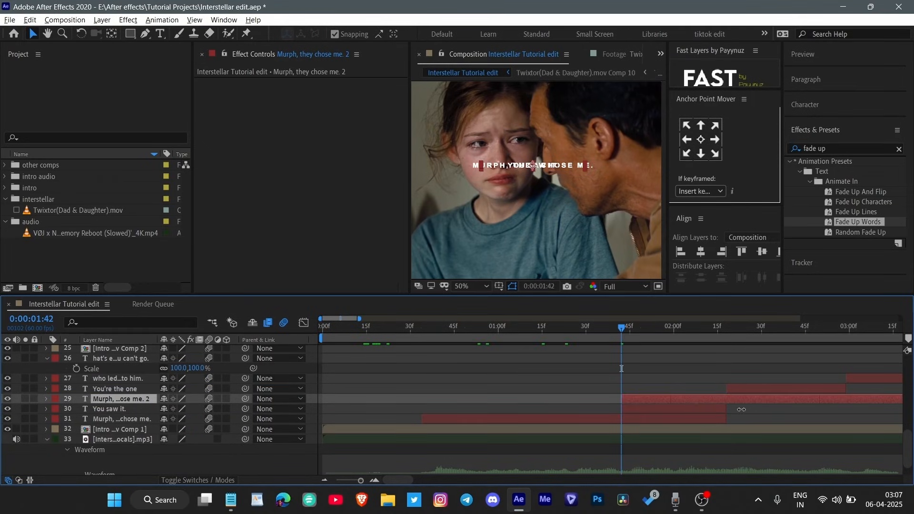
pyautogui.hscroll(5, 741, 410)
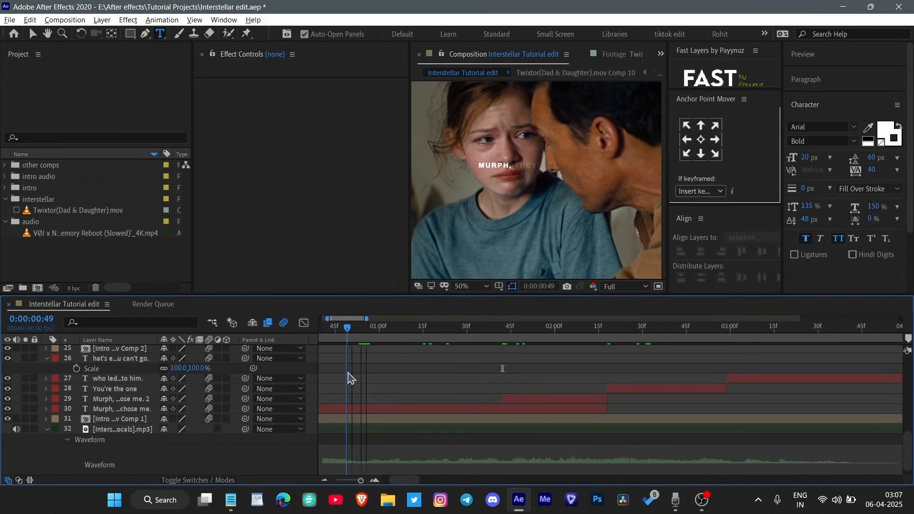
pyautogui.press('space')
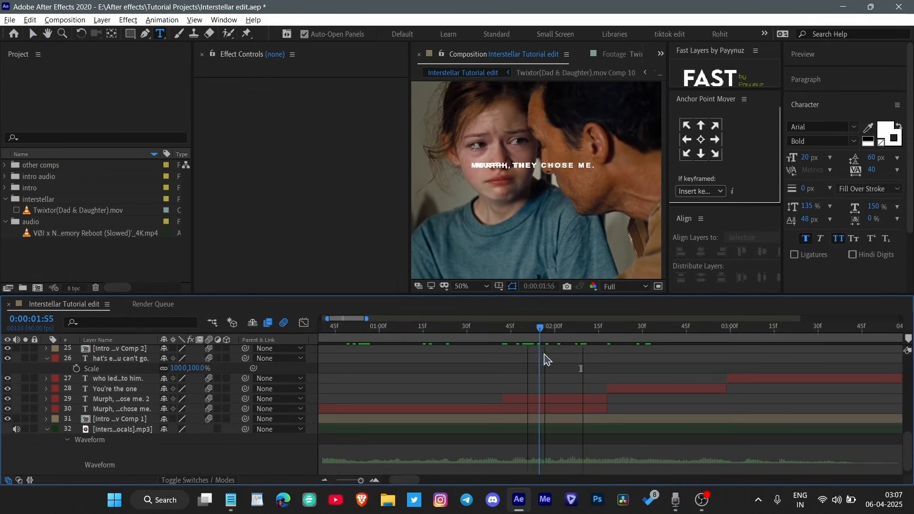
# - Place the duplicated text slightly below the first line and fit its keyframes to end at 0:00:02:18 with a Tracking Amount of 3
pyautogui.click(556, 399)
pyautogui.press('p')
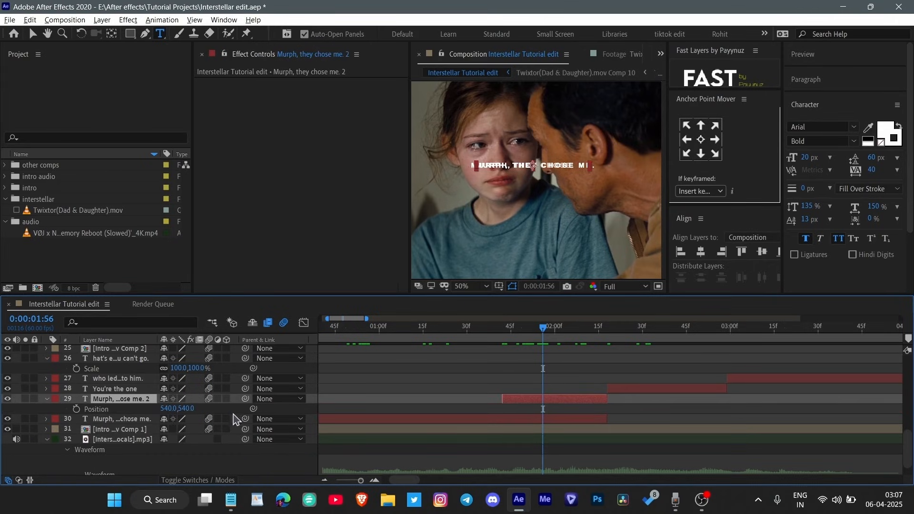
pyautogui.moveTo(187, 410); pyautogui.dragTo(203, 410)
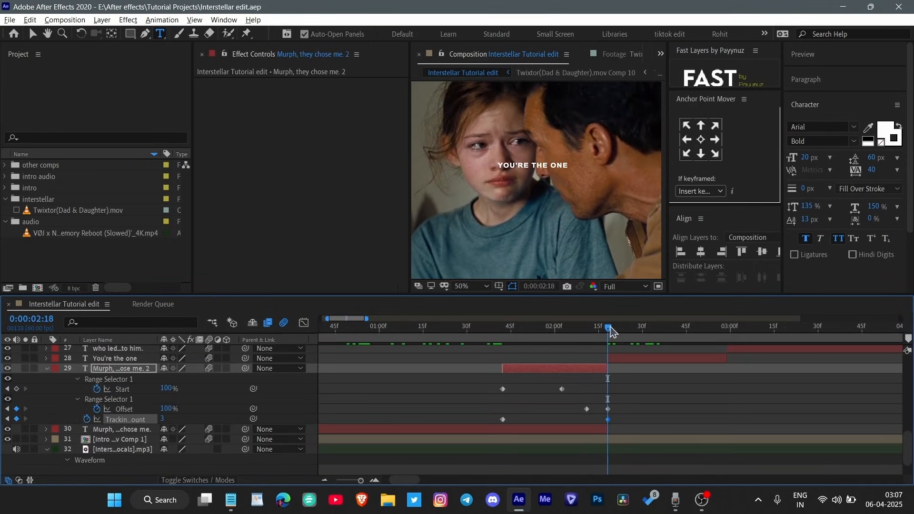
pyautogui.press('space')
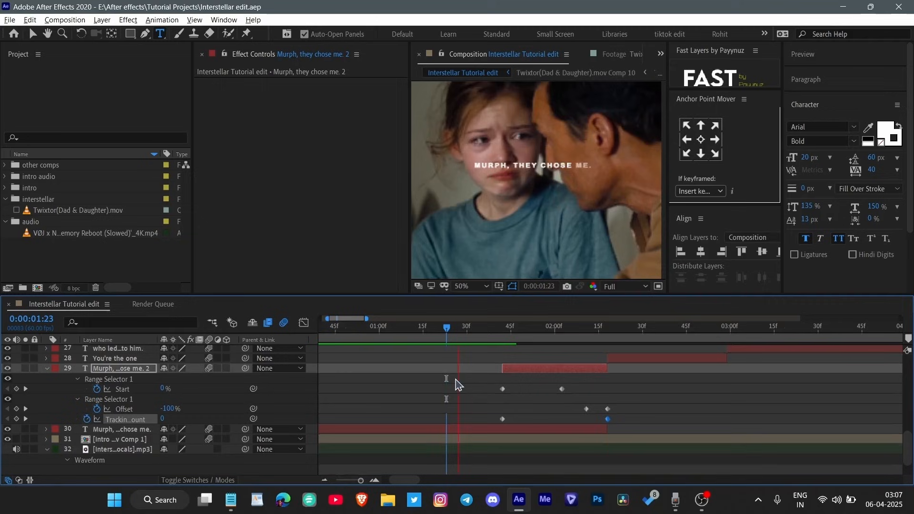
pyautogui.moveTo(645, 328); pyautogui.dragTo(414, 396)
pyautogui.press('space')
# - Lower the original "Murph, they chose me." layer's ending Tracking Amount keyframe at 0:00:02:18 and preview from 0:00:00:13
pyautogui.click(582, 327)
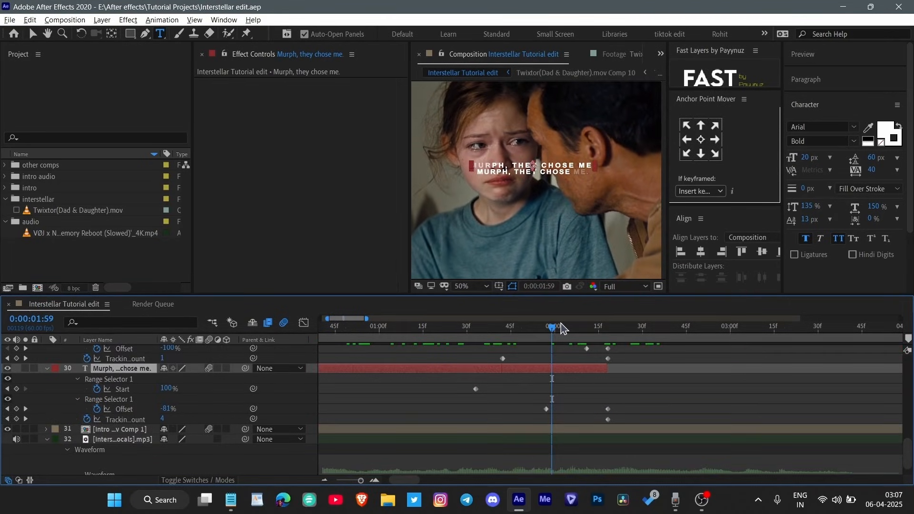
pyautogui.moveTo(558, 327); pyautogui.dragTo(608, 353)
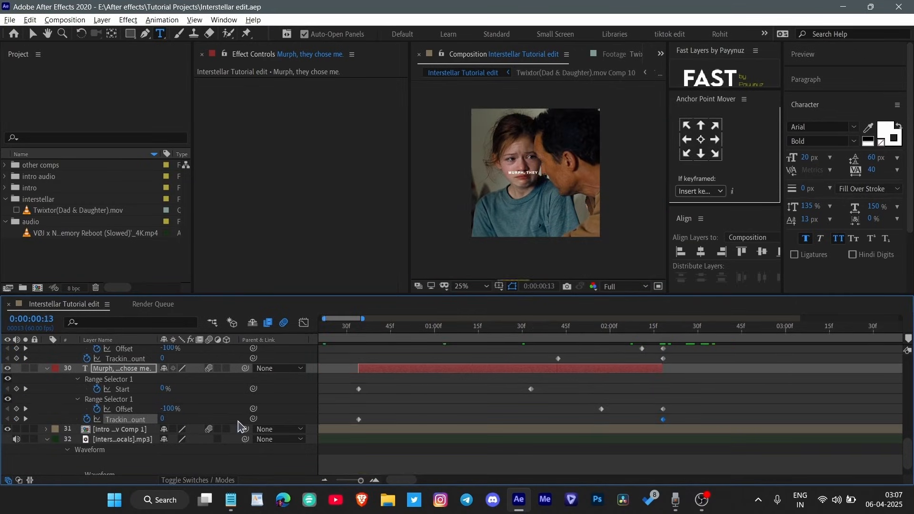
pyautogui.moveTo(238, 421); pyautogui.dragTo(253, 410)
pyautogui.press('space')
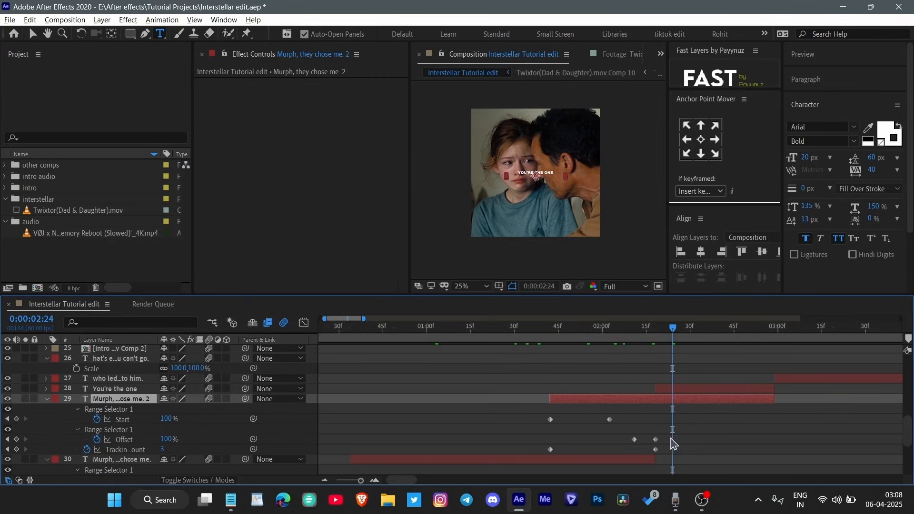
# - Extend the duplicated "Murph, they chose me." layer to about 0:00:02:59 and review the overlap around 0:00:01:46
pyautogui.moveTo(695, 422); pyautogui.dragTo(524, 460)
pyautogui.click(670, 370)
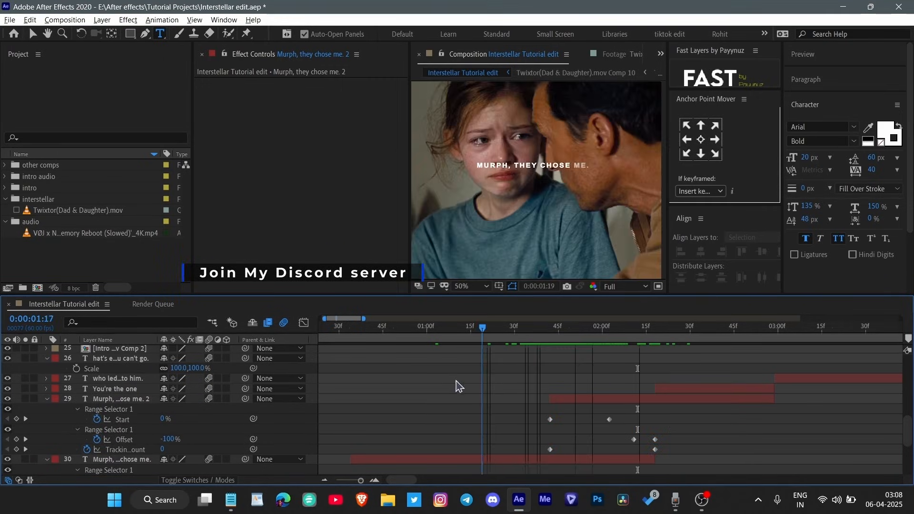
pyautogui.moveTo(455, 379); pyautogui.dragTo(564, 398)
# - Copy "You saw it." from the dialogue script in Notepad and replace the duplicated layer's text with it in After Effects
pyautogui.hotkey('alt', 'Tab')
pyautogui.moveTo(160, 97); pyautogui.dragTo(211, 99)
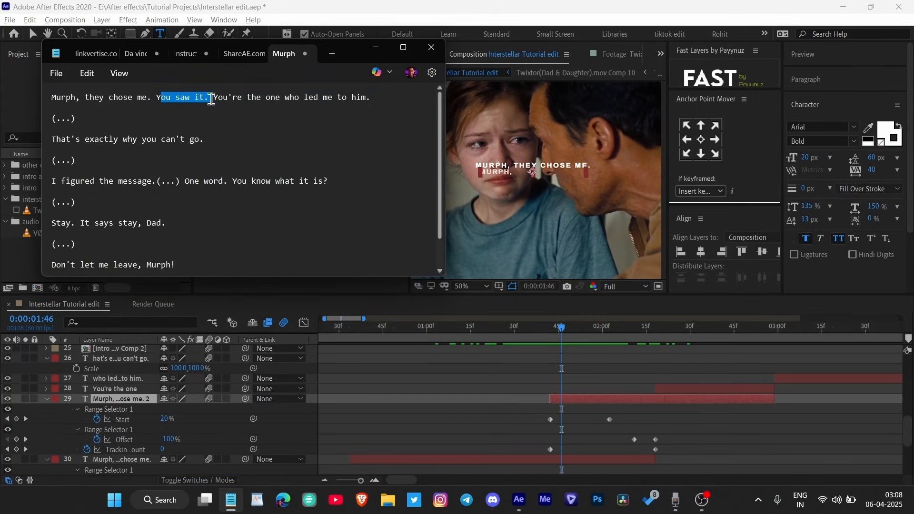
pyautogui.hotkey('shift', 'Down')
pyautogui.moveTo(152, 97); pyautogui.dragTo(191, 97)
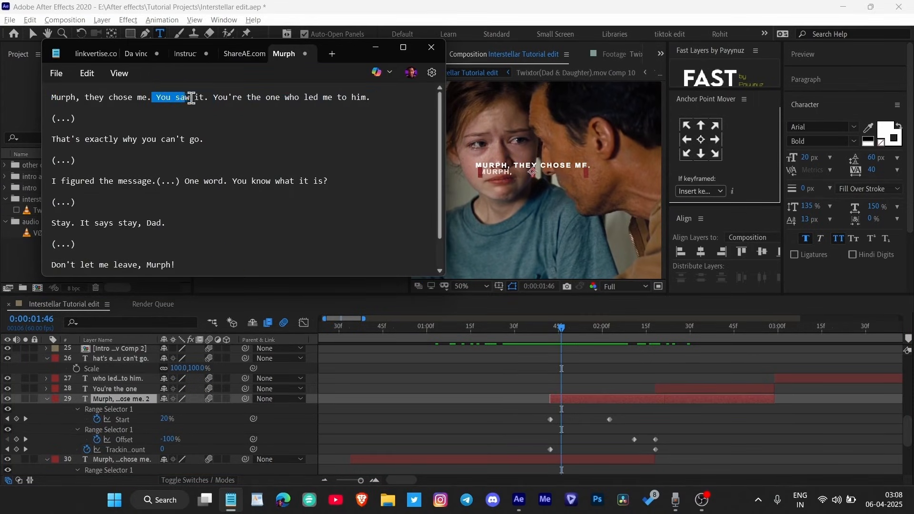
pyautogui.hotkey('ctrl', 'c')
pyautogui.hotkey('alt', 'Tab')
pyautogui.hotkey('ctrl', 'v')
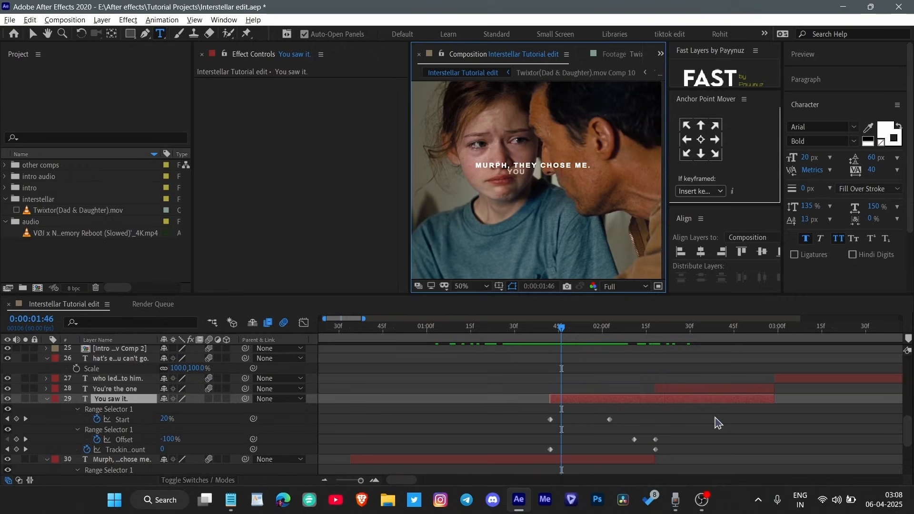
# - Duplicate the "You saw it." layer to start at 0:00:02:18 and replace its text with "You're the one who led me to him." from the script
pyautogui.moveTo(572, 338); pyautogui.dragTo(691, 334)
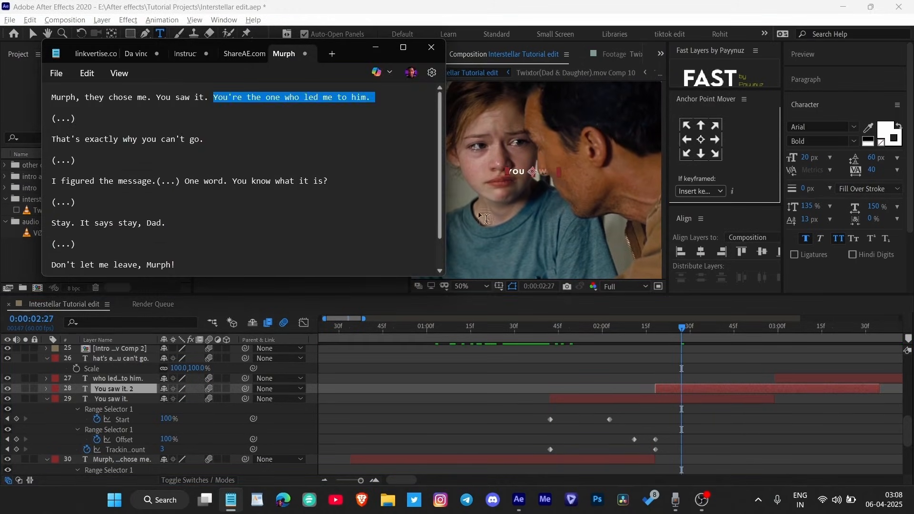
pyautogui.hotkey('alt', 'Tab')
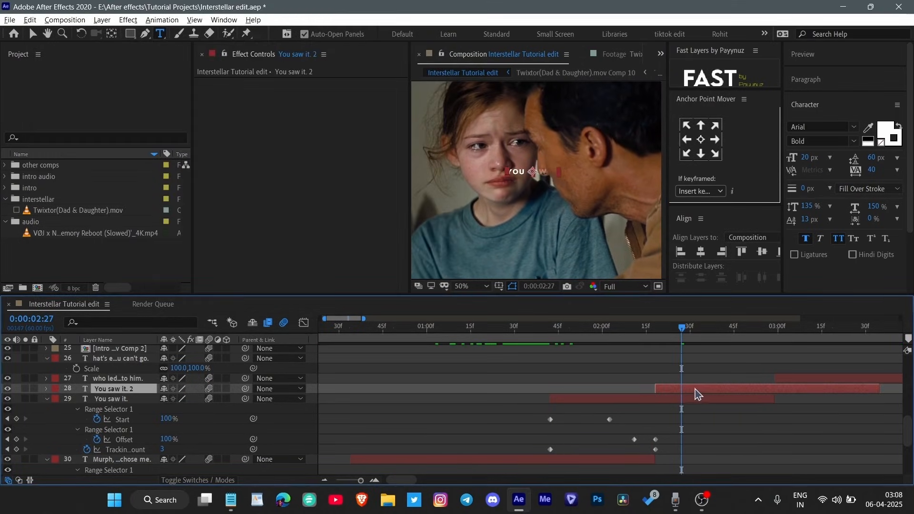
pyautogui.doubleClick(695, 388)
pyautogui.hotkey('ctrl', 'v')
pyautogui.click(752, 423)
# - Preview the new line, shorten its text to "You're the one", and move the first Offset keyframe to 0:00:03:08
pyautogui.press('space')
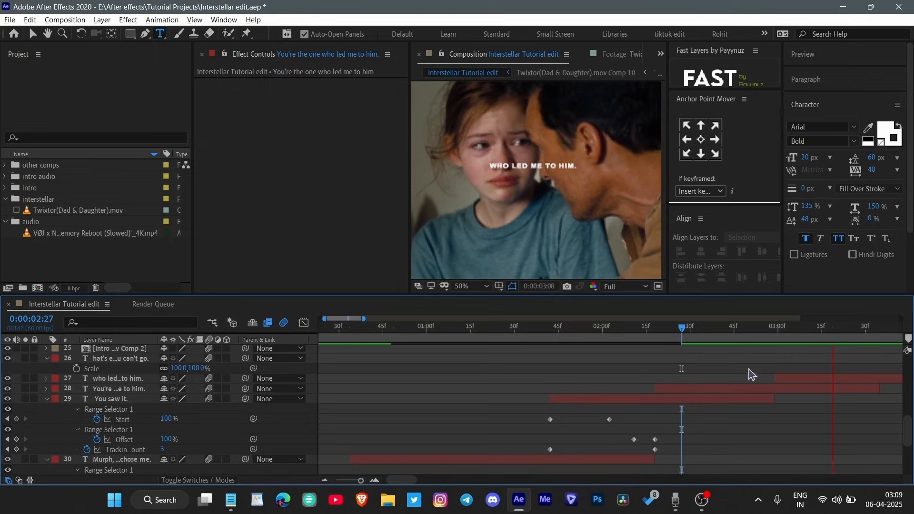
pyautogui.click(739, 335)
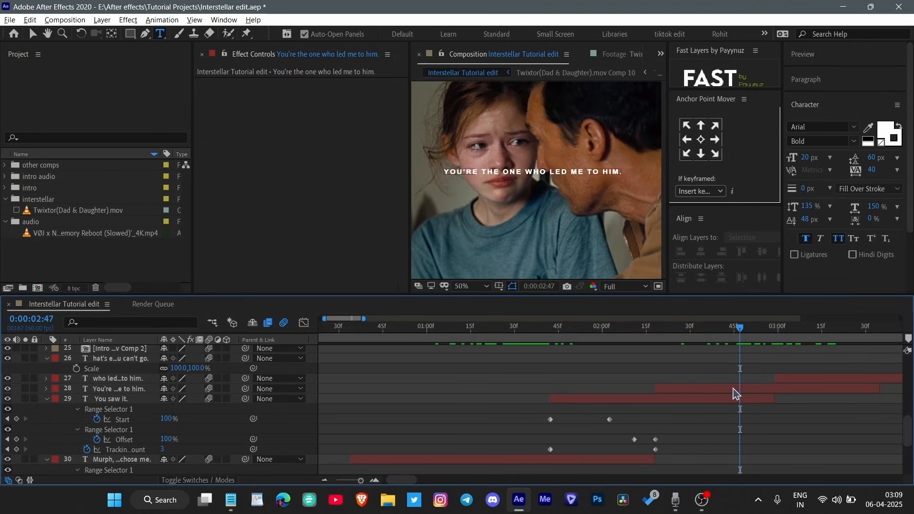
pyautogui.click(734, 388)
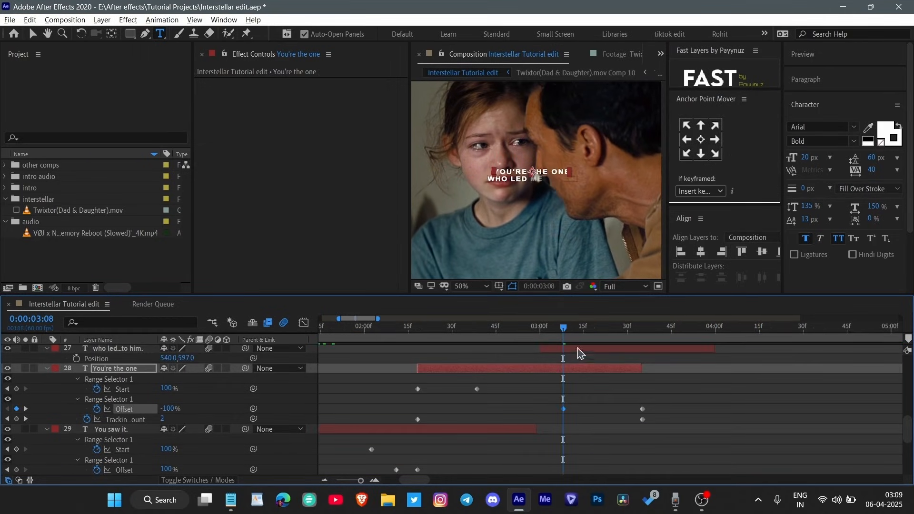
# - Move the "You're the one" layer's second Start keyframe to 0:00:02:56 and preview the fade-in against the vocals
pyautogui.press('space')
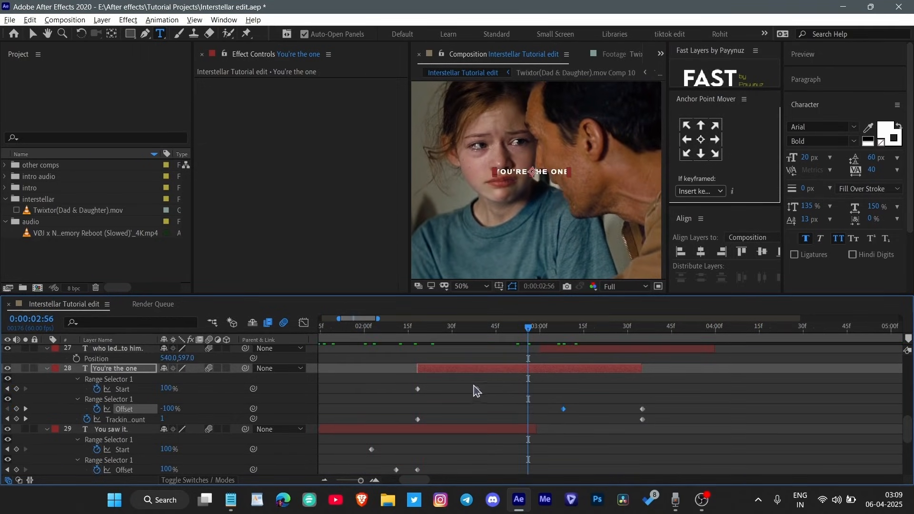
pyautogui.moveTo(477, 389); pyautogui.dragTo(522, 404)
pyautogui.press('space')
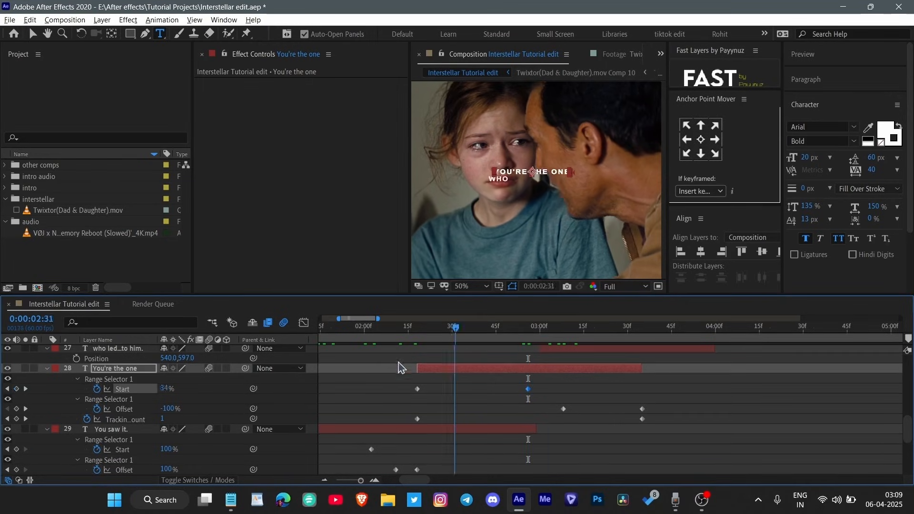
pyautogui.press('space')
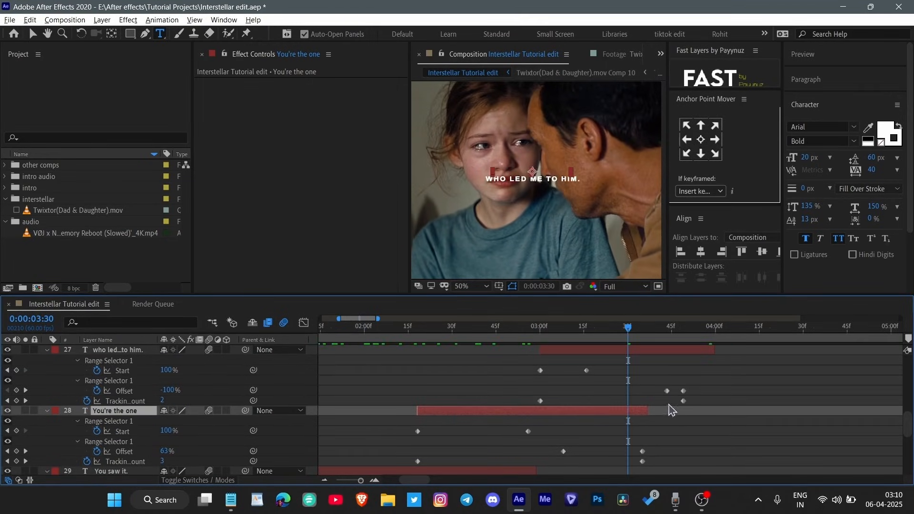
# - Move the "who led me to him." layer's Offset keyframes to 0:00:03:30 and 0:00:04:00, end its tracking at 0:00:04:00, and preview
pyautogui.moveTo(670, 389); pyautogui.dragTo(727, 401)
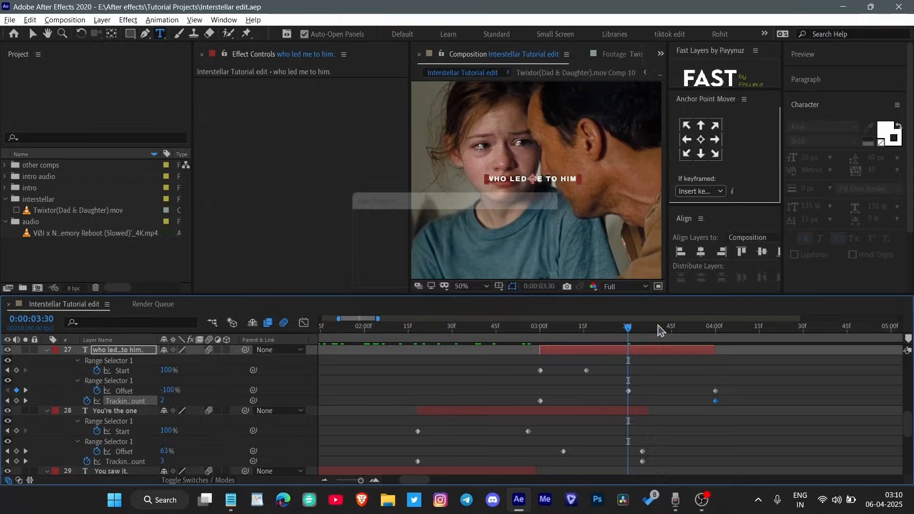
pyautogui.moveTo(628, 383); pyautogui.dragTo(395, 381)
pyautogui.press('space')
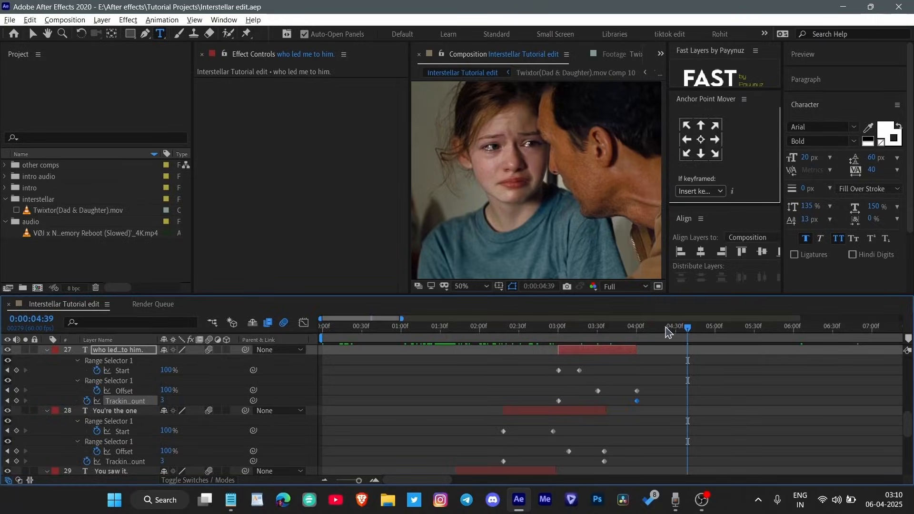
# - Collapse the dialogue layers' keyframes, return to 0:00:00:00, and select the "Murph, they chose me." layer
pyautogui.press('u')
pyautogui.click(693, 415)
pyautogui.scroll(7, 693, 414)
pyautogui.press('u')
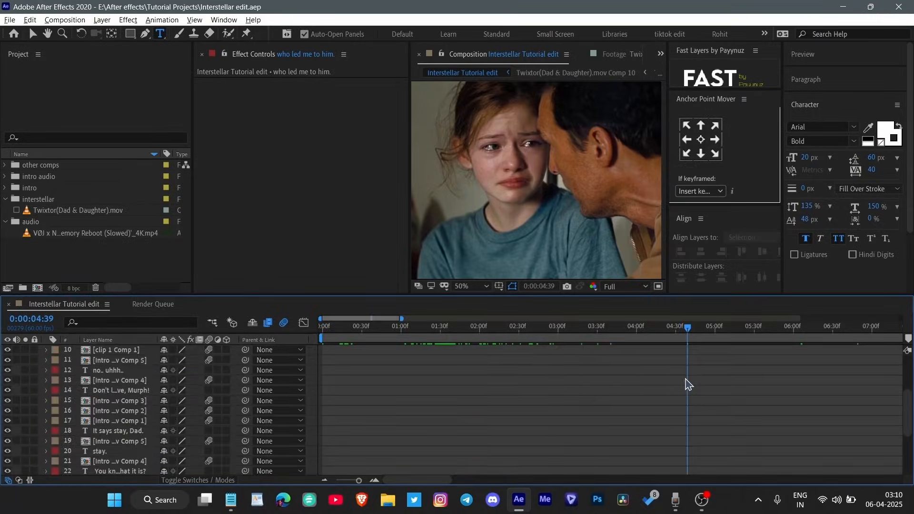
pyautogui.scroll(-3, 670, 390)
pyautogui.moveTo(699, 328); pyautogui.dragTo(292, 390)
pyautogui.scroll(-1, 446, 388)
pyautogui.click(405, 449)
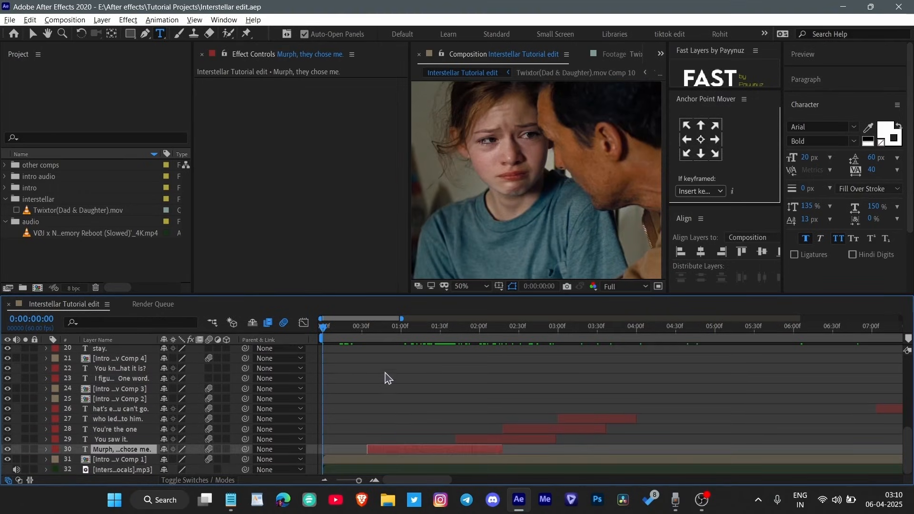
# - Find the Deep Glow effect and apply it to the "Murph, they chose me." text layer
pyautogui.moveTo(387, 333); pyautogui.dragTo(410, 449)
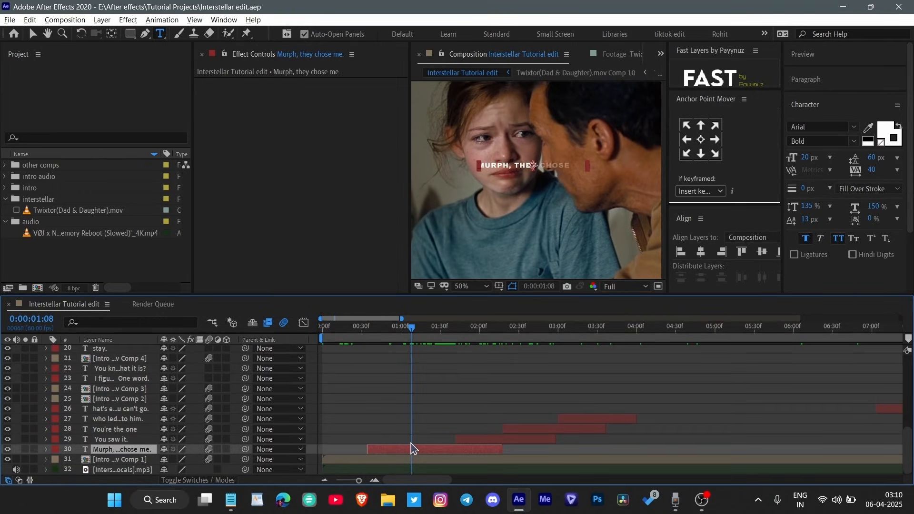
pyautogui.click(824, 102)
pyautogui.click(845, 131)
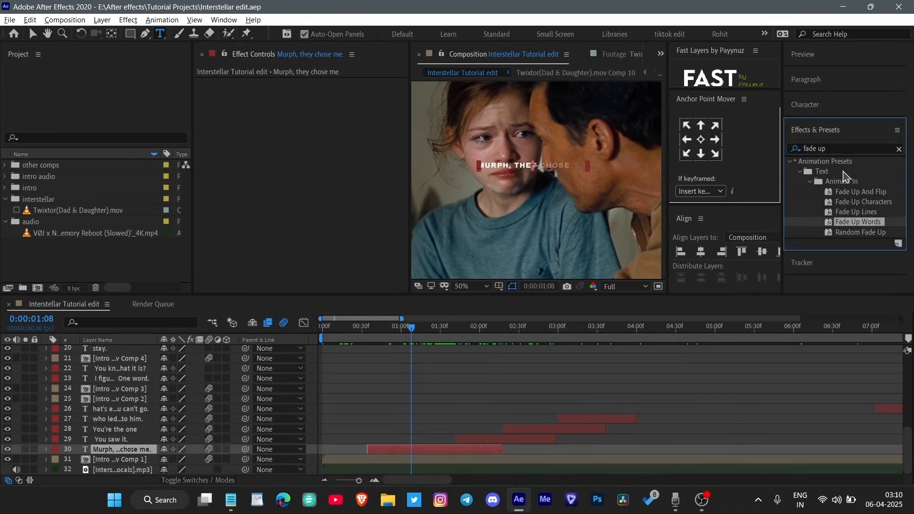
pyautogui.click(845, 148)
pyautogui.write('dee')
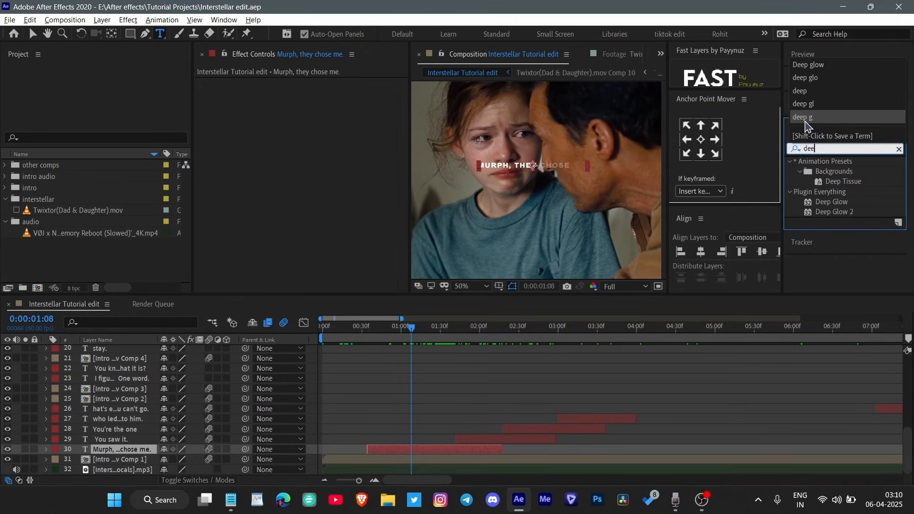
pyautogui.moveTo(832, 202); pyautogui.dragTo(766, 232)
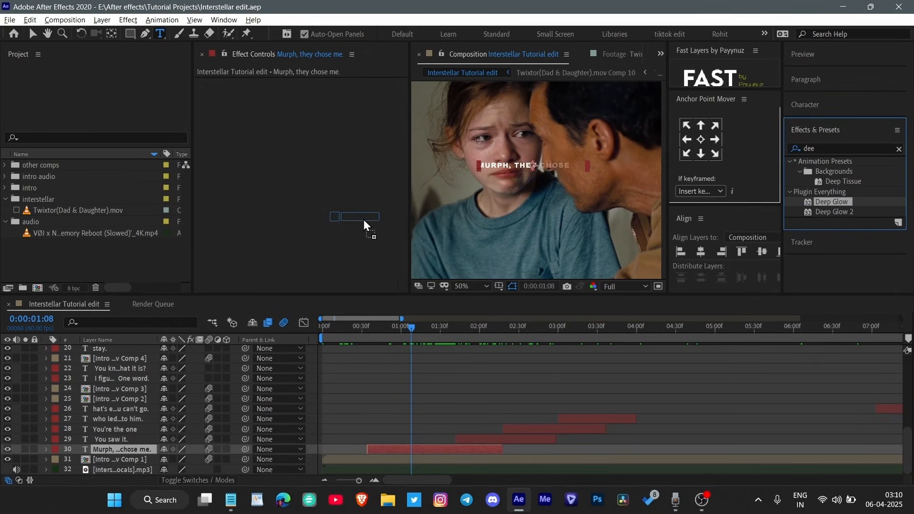
pyautogui.moveTo(365, 224); pyautogui.dragTo(364, 223)
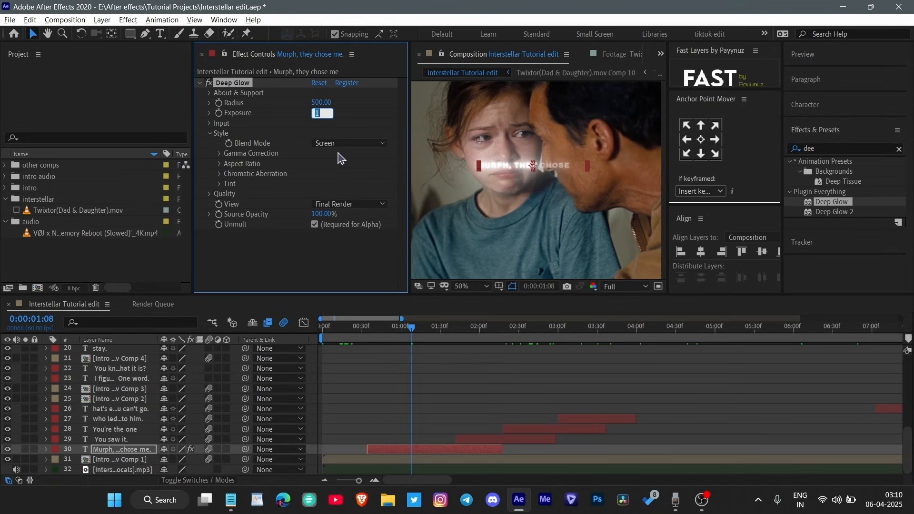
# - Set Deep Glow's exposure to 0.35, radius to 450, threshold to 25% and threshold smooth to 50%, and collapse its settings
pyautogui.write('0.350')
pyautogui.hotkey('shift', 'Tab')
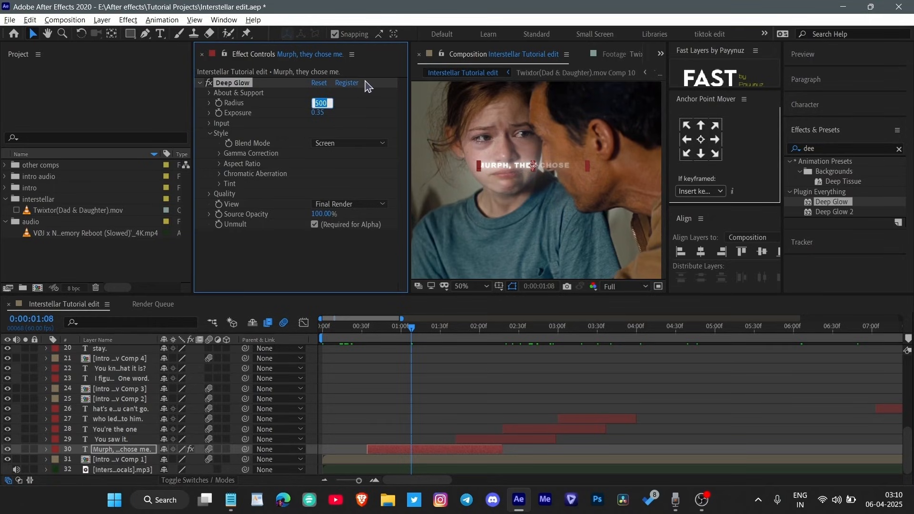
pyautogui.click(210, 123)
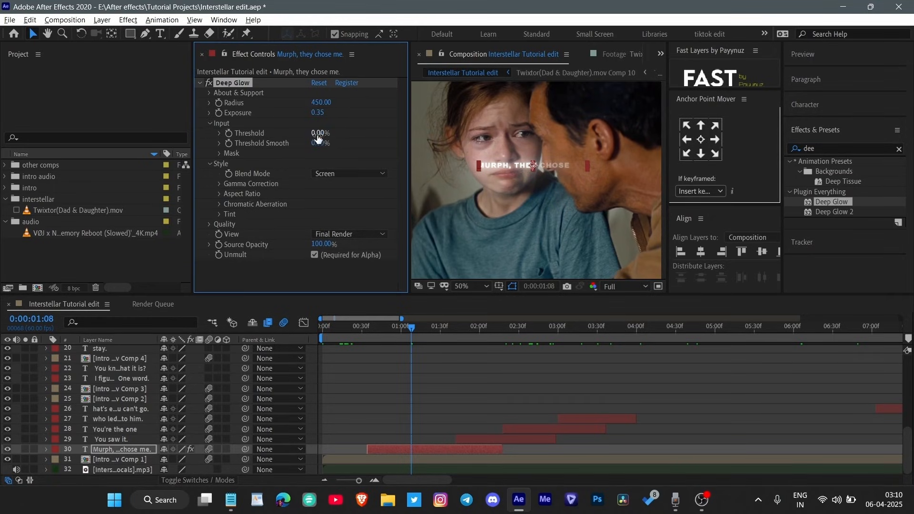
pyautogui.write('25')
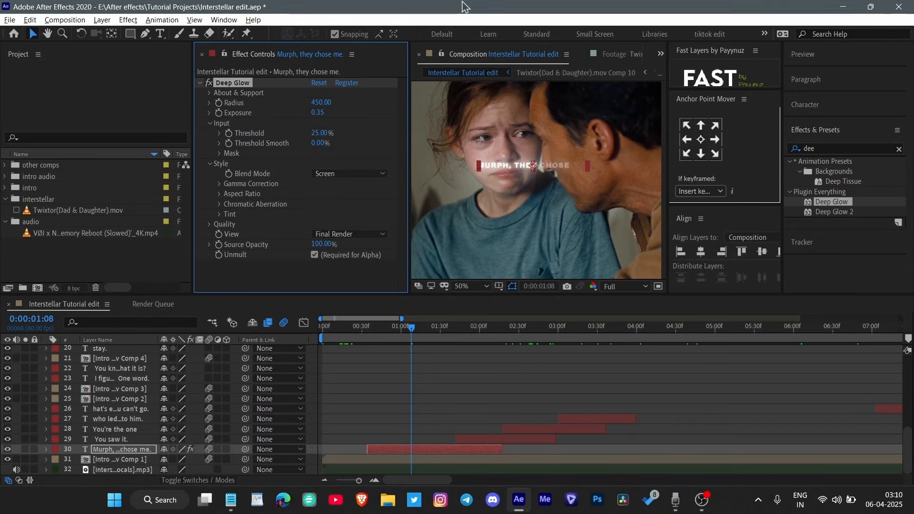
pyautogui.write('5')
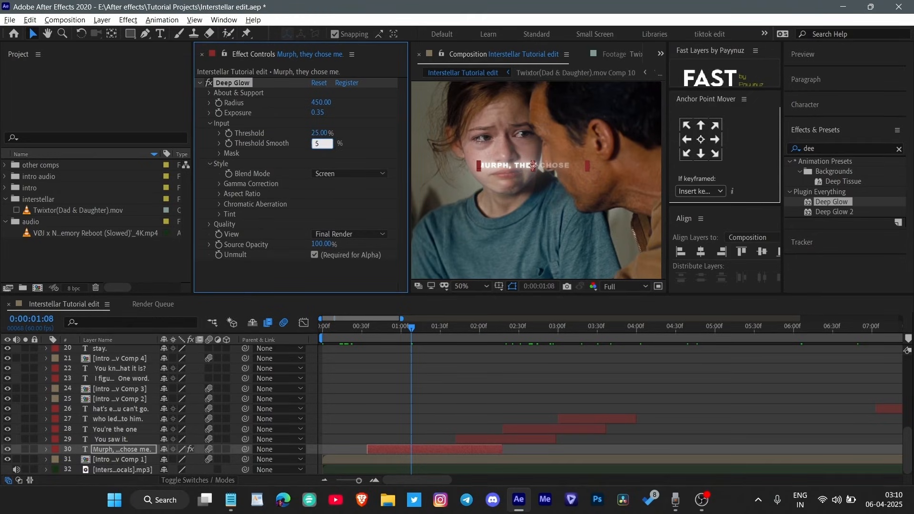
pyautogui.write('0')
pyautogui.press('Return')
pyautogui.click(200, 83)
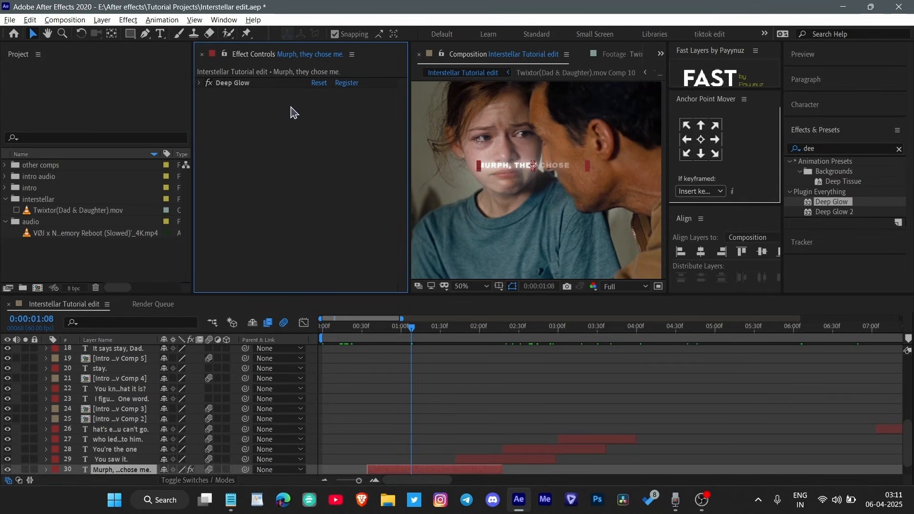
# - Apply a Drop Shadow to the "Murph, they chose me." layer with opacity 99%, softness 25 and distance 2
pyautogui.click(826, 150)
pyautogui.write('dr')
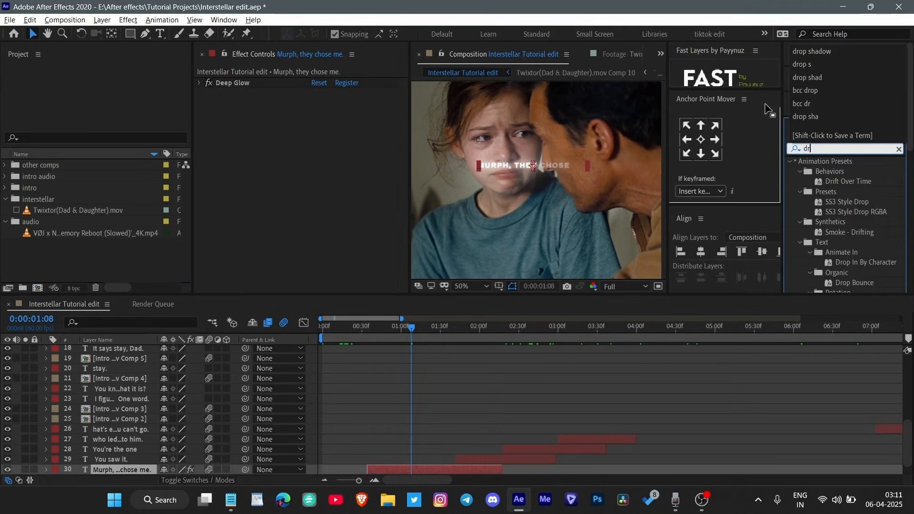
pyautogui.write('op shadow')
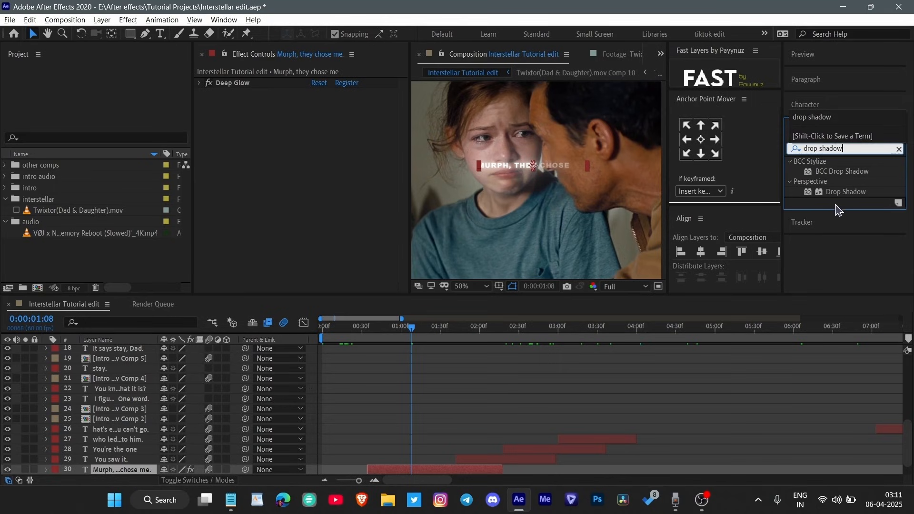
pyautogui.moveTo(845, 192); pyautogui.dragTo(363, 214)
pyautogui.moveTo(316, 113); pyautogui.dragTo(340, 112)
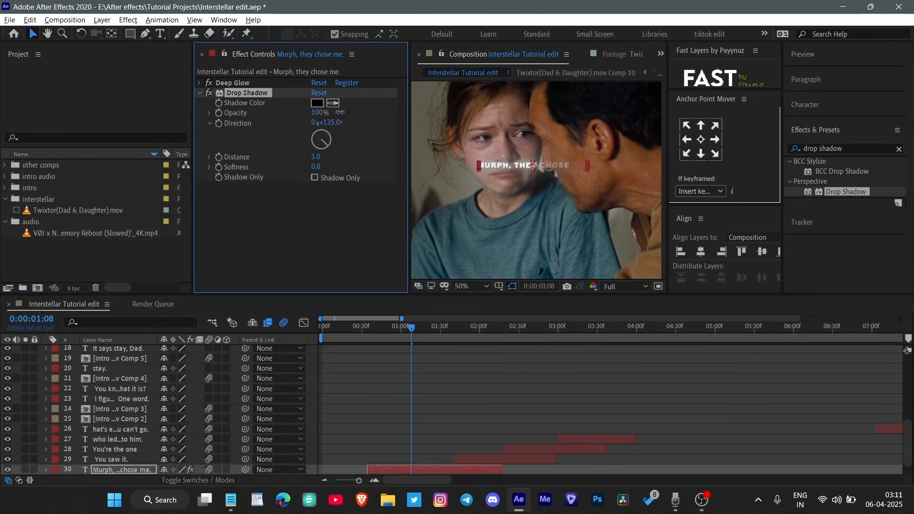
pyautogui.click(318, 168)
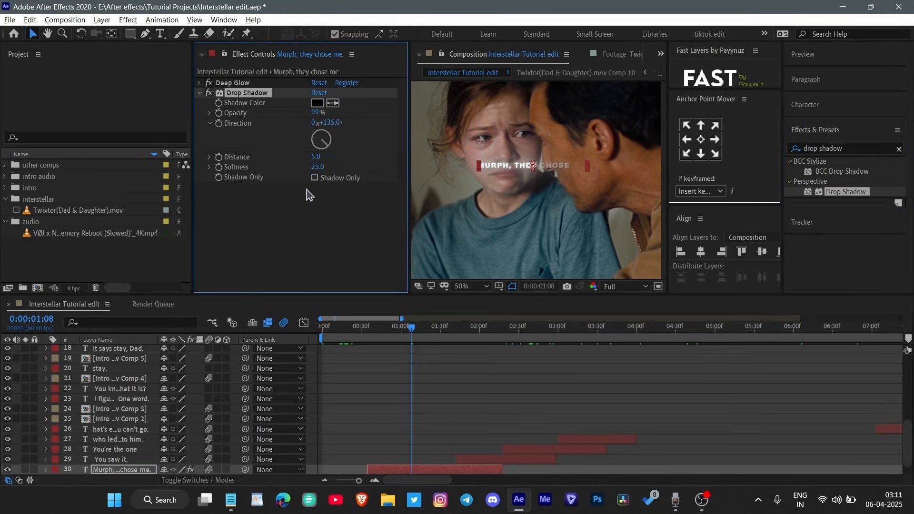
pyautogui.click(316, 157)
pyautogui.write('2')
pyautogui.press('Return')
# - Duplicate the Drop Shadow, set the copy's distance to 0 and opacity to 100%, and preview the styled line
pyautogui.hotkey('ctrl', 'd')
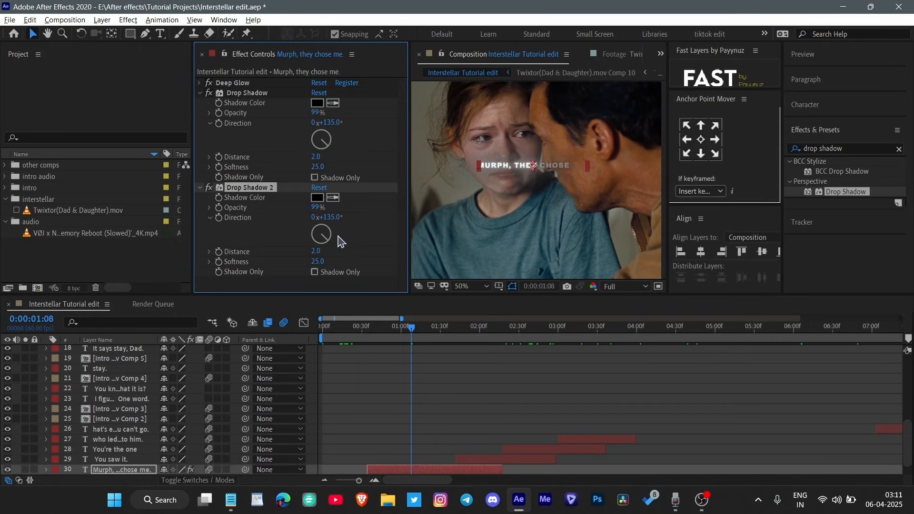
pyautogui.click(200, 93)
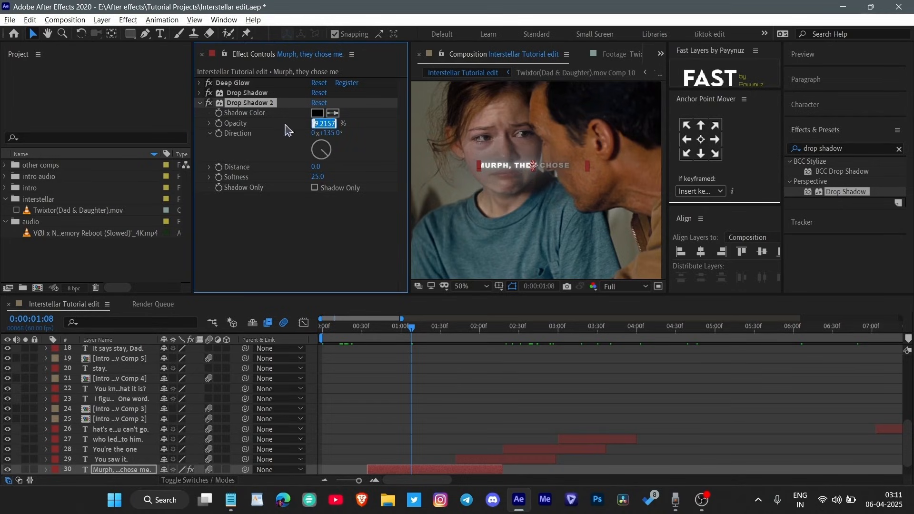
pyautogui.moveTo(317, 124); pyautogui.dragTo(322, 124)
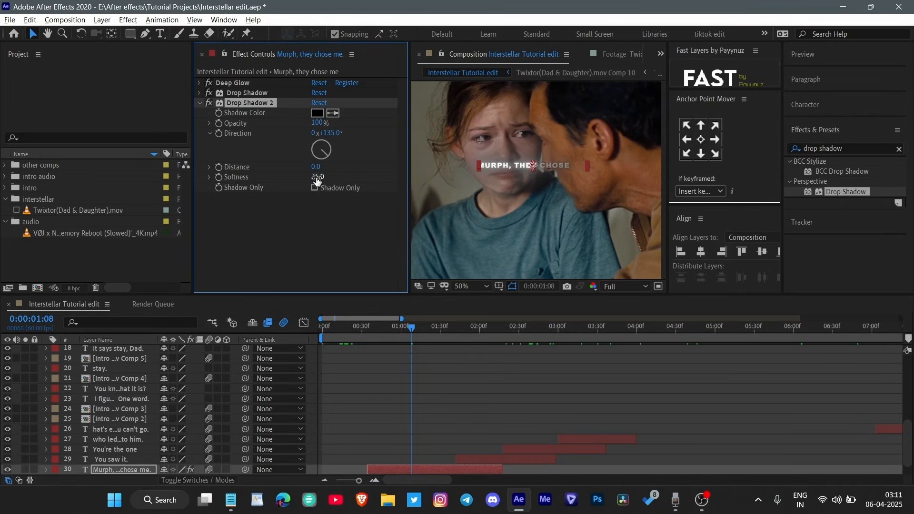
pyautogui.click(200, 103)
pyautogui.press('space')
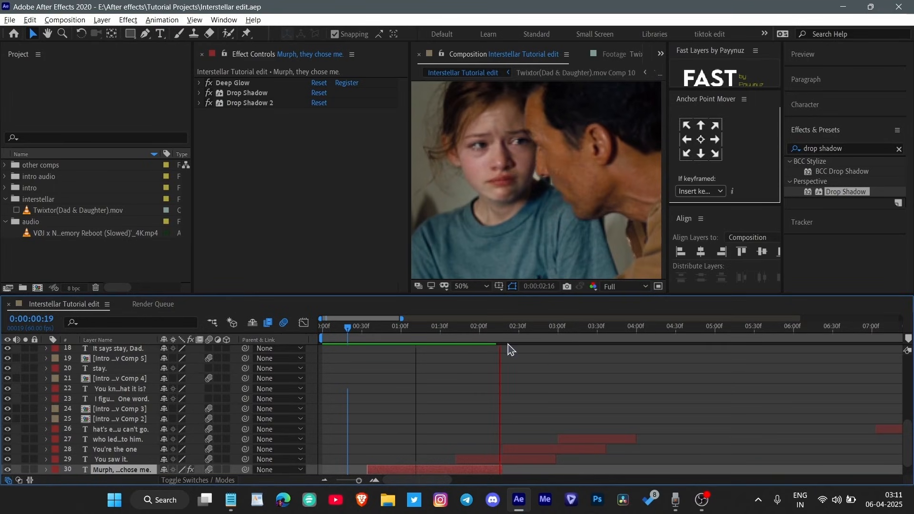
pyautogui.moveTo(505, 333); pyautogui.dragTo(360, 375)
pyautogui.press('space')
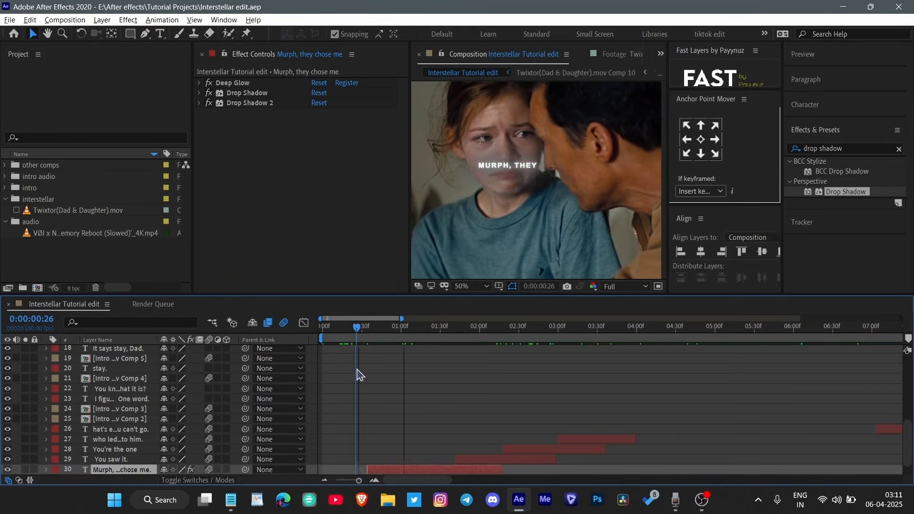
pyautogui.press('space')
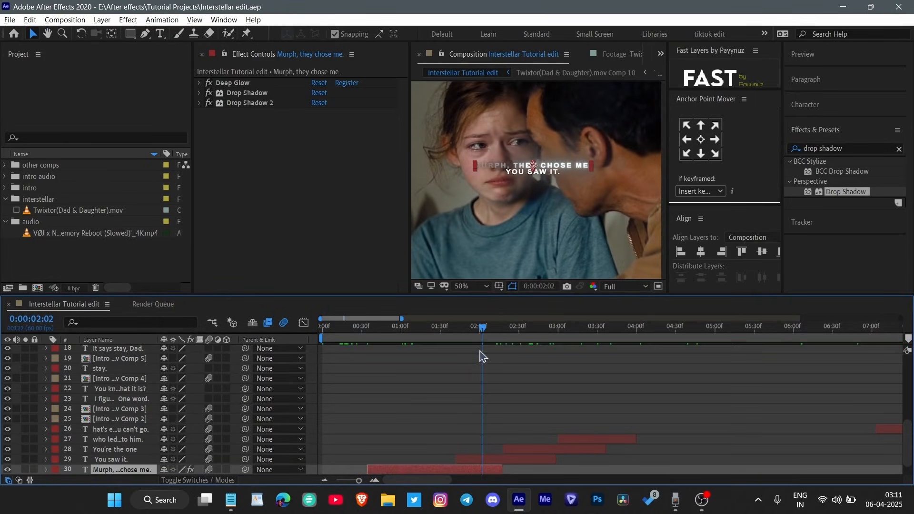
pyautogui.scroll(-1, 480, 358)
# - Copy the glow and both shadows to the "You saw it.", "You're the one" and "who led me to him." layers
pyautogui.click(318, 181)
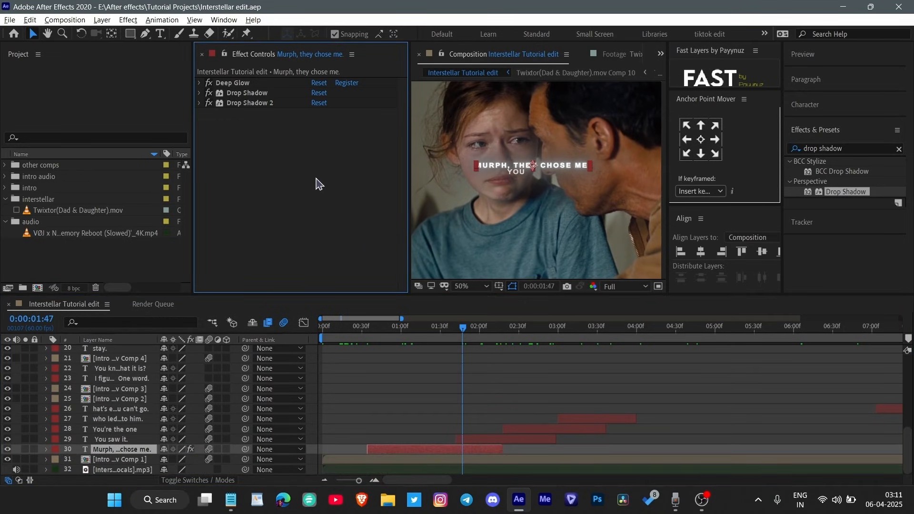
pyautogui.hotkey('ctrl', 'a')
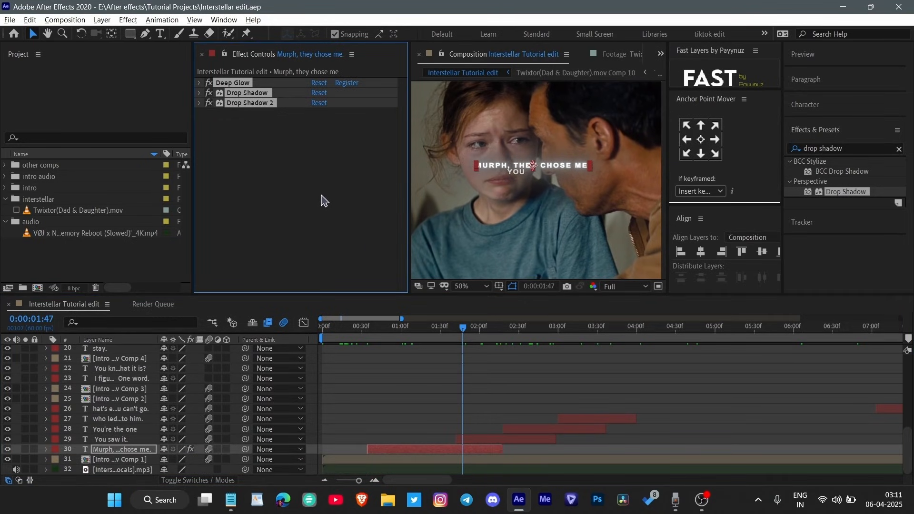
pyautogui.click(506, 440)
pyautogui.hotkey('ctrl', 'v')
pyautogui.moveTo(461, 326); pyautogui.dragTo(523, 327)
pyautogui.click(523, 429)
pyautogui.hotkey('ctrl', 'v')
pyautogui.moveTo(523, 327); pyautogui.dragTo(587, 358)
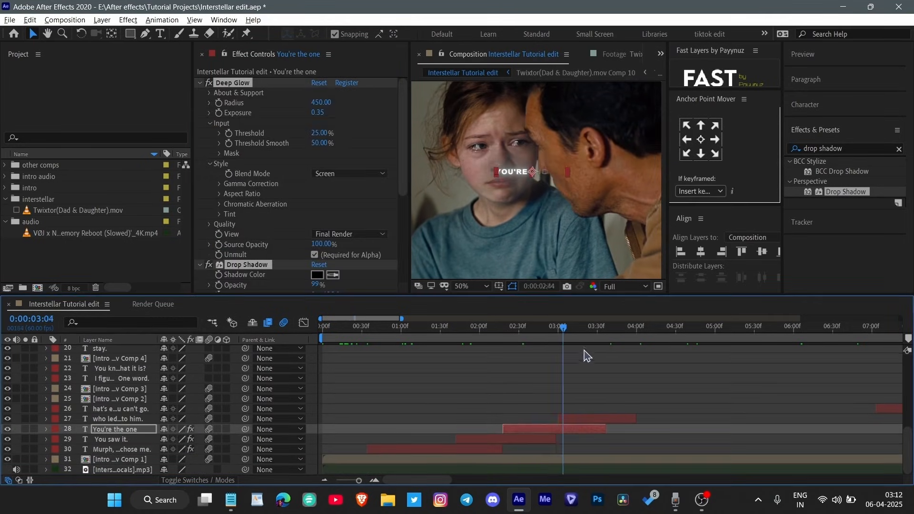
pyautogui.click(589, 419)
pyautogui.hotkey('ctrl', 'v')
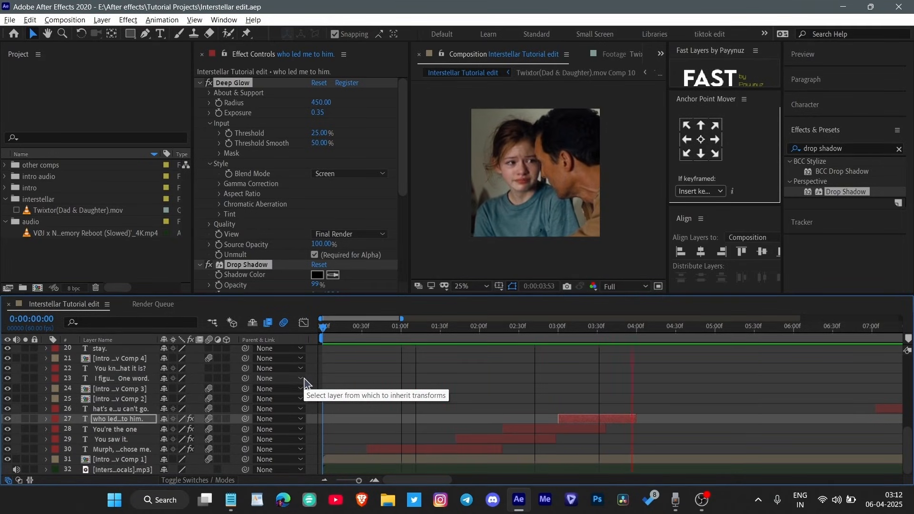
# - Review the glow and shadows on the first four dialogue lines across the start of the intro
pyautogui.click(667, 327)
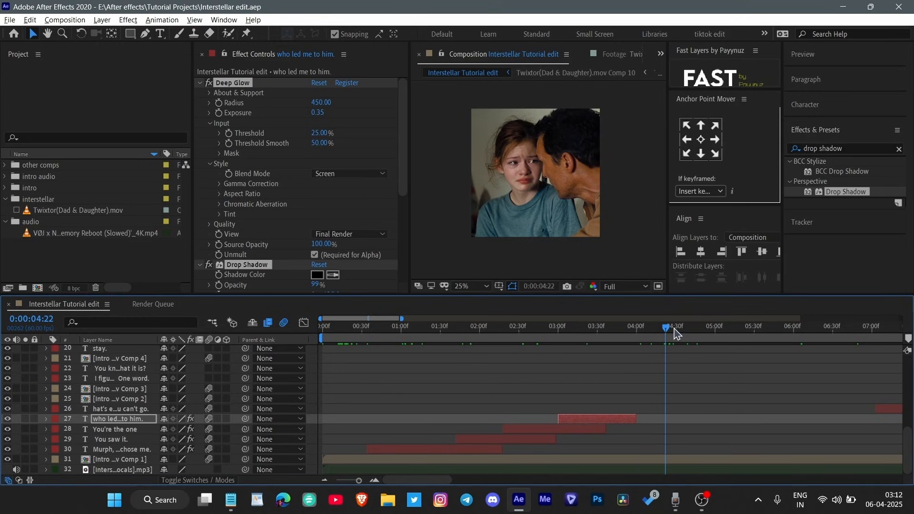
pyautogui.moveTo(674, 328); pyautogui.dragTo(479, 330)
pyautogui.hscroll(2, 680, 384)
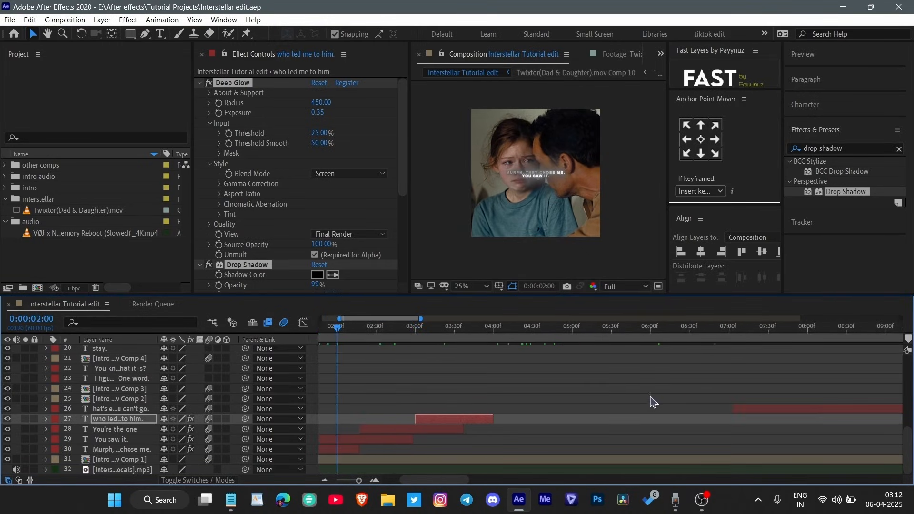
pyautogui.scroll(-5, 373, 381)
pyautogui.press('space')
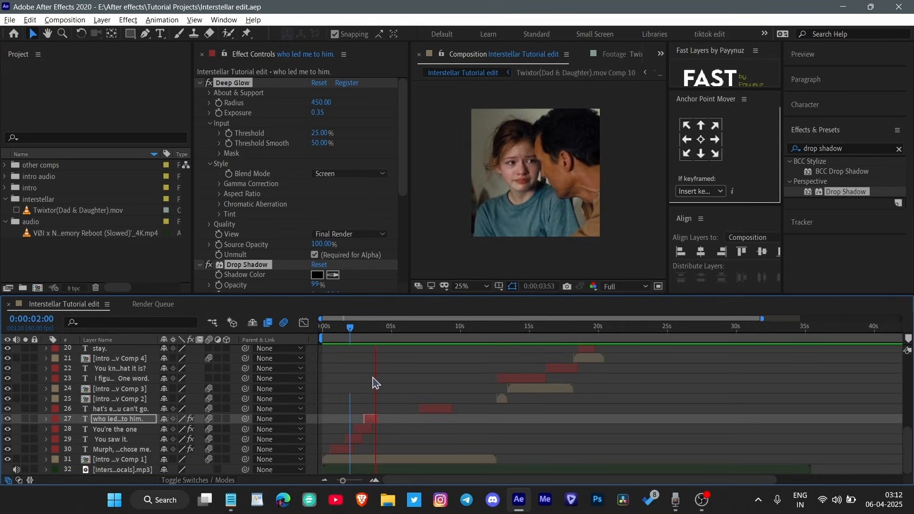
pyautogui.press('space')
pyautogui.scroll(3, 338, 402)
pyautogui.moveTo(571, 329); pyautogui.dragTo(496, 347)
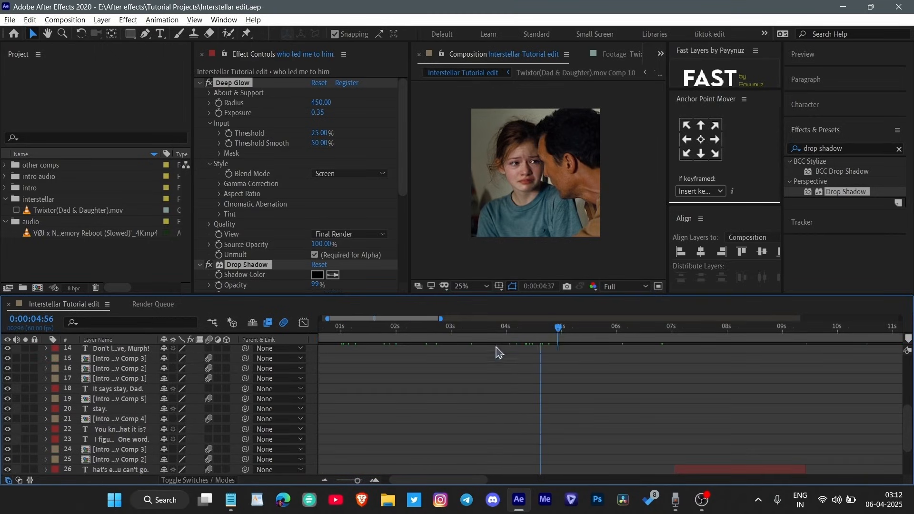
pyautogui.press('Home')
pyautogui.scroll(-2, 452, 402)
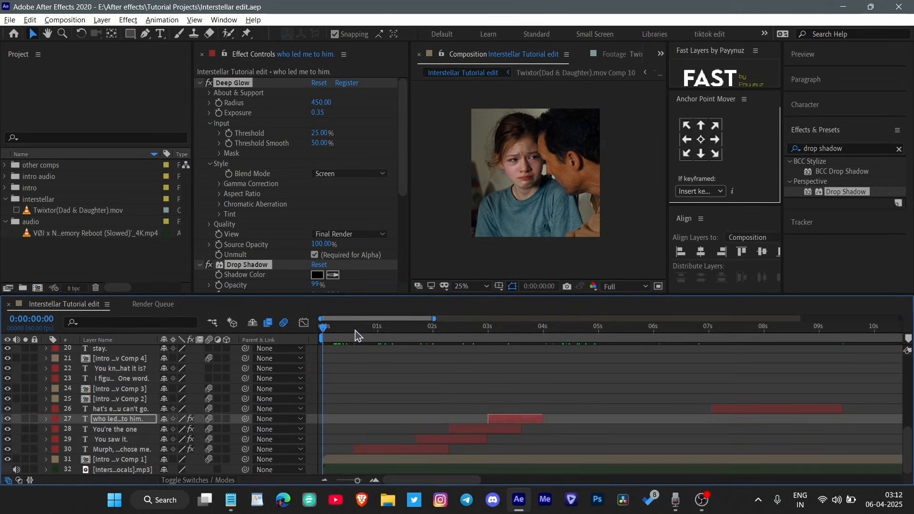
pyautogui.moveTo(355, 330); pyautogui.dragTo(384, 374)
pyautogui.scroll(2, 399, 406)
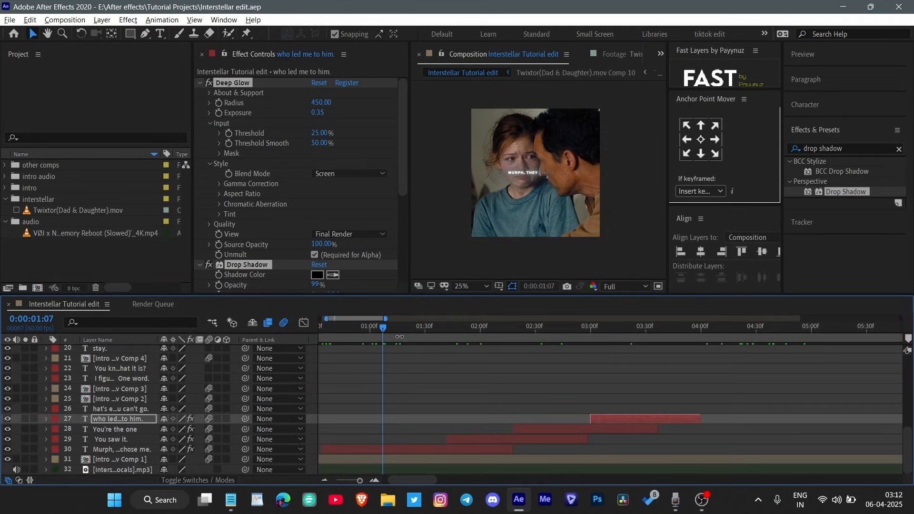
pyautogui.scroll(3, 535, 208)
pyautogui.scroll(-1, 535, 218)
pyautogui.moveTo(385, 329); pyautogui.dragTo(430, 335)
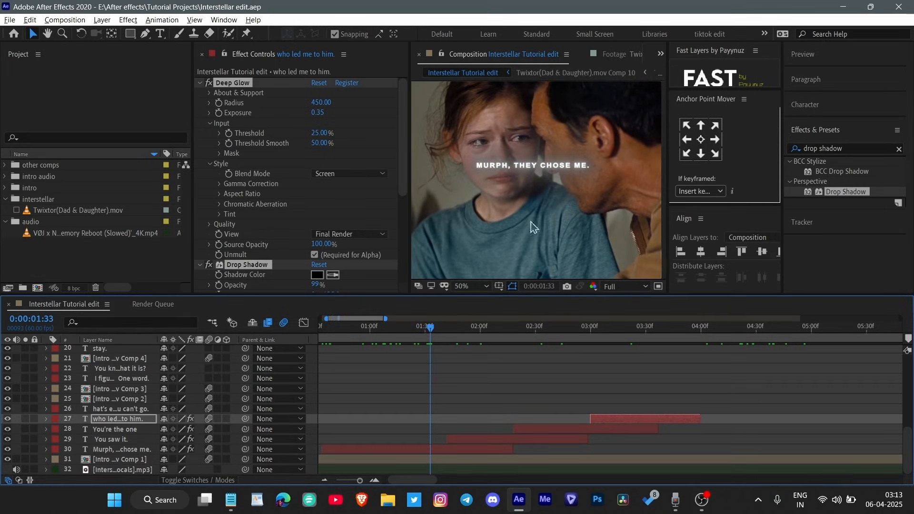
# - Recolour the word "chose" in the "Murph, they chose me." text layer to green 31B50A
pyautogui.click(443, 453)
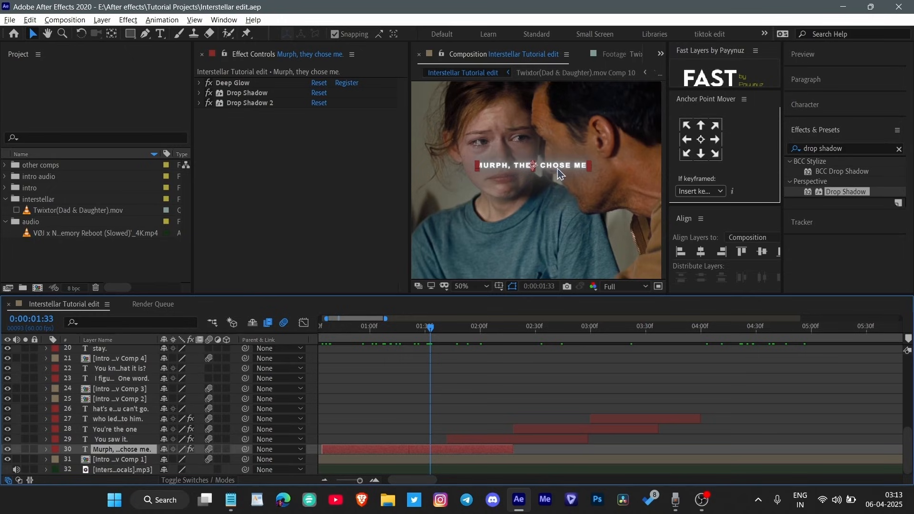
pyautogui.hotkey('ctrl', 't')
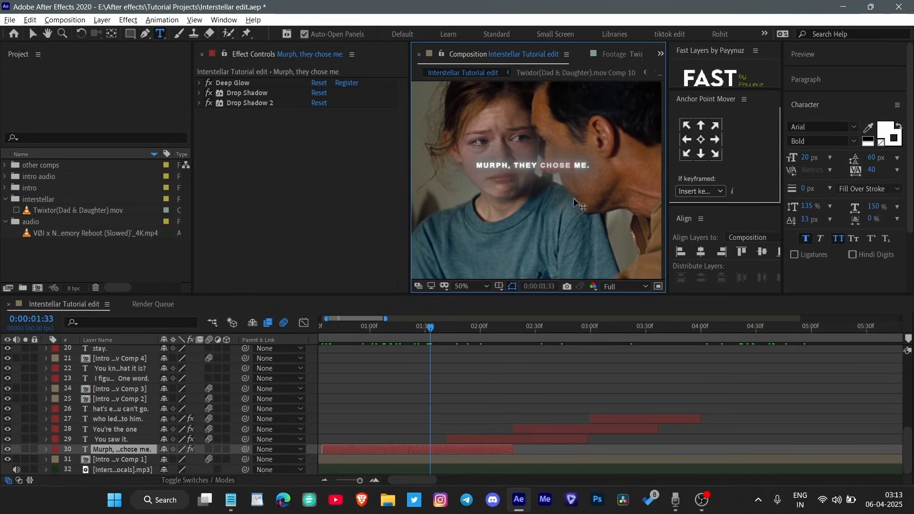
pyautogui.click(891, 135)
pyautogui.click(886, 130)
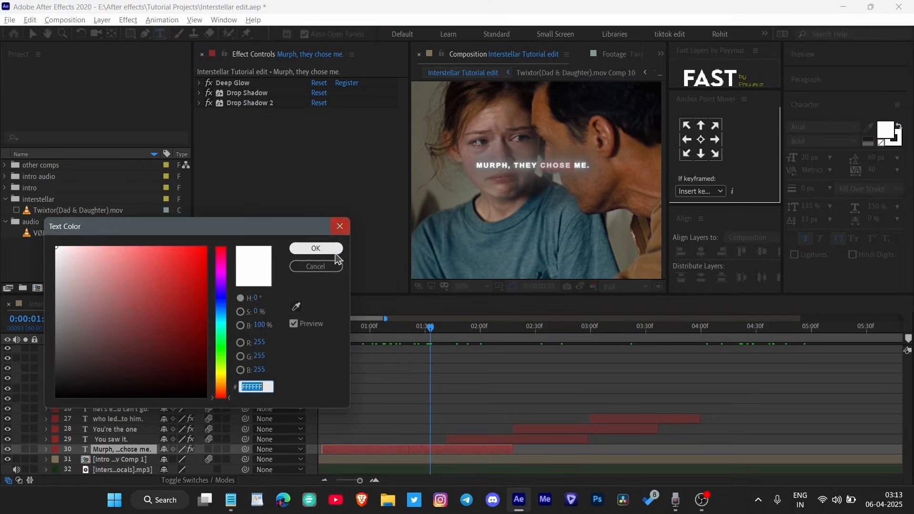
pyautogui.click(222, 351)
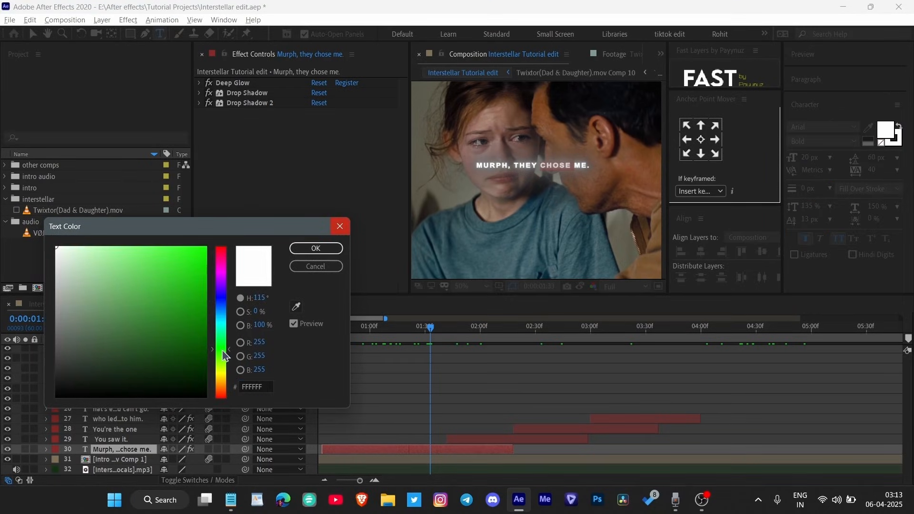
pyautogui.click(203, 300)
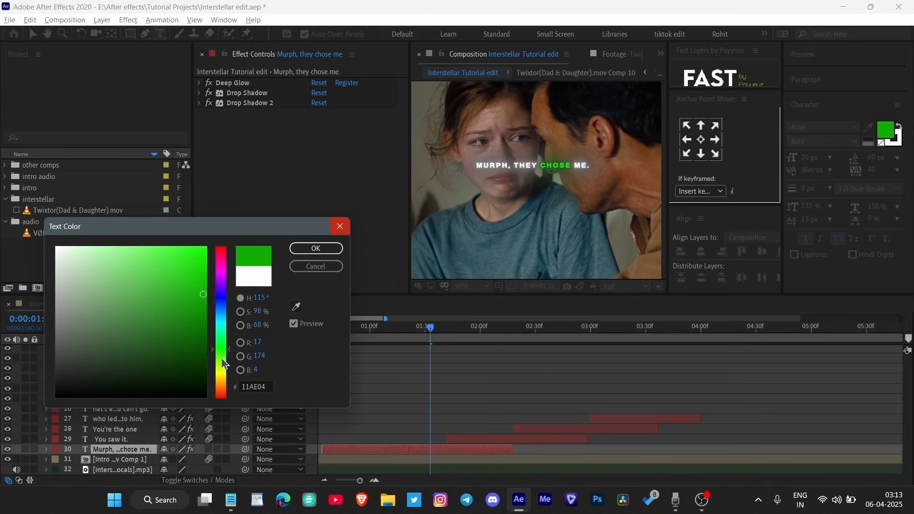
pyautogui.click(198, 290)
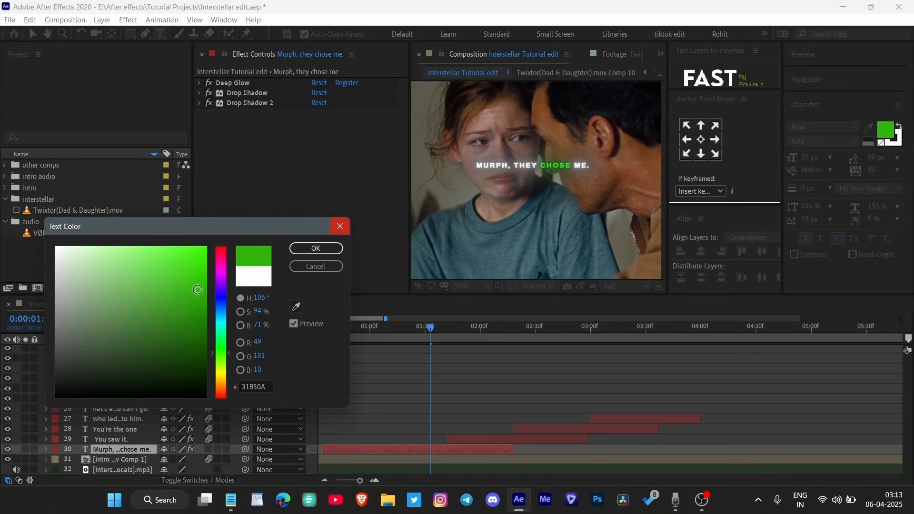
pyautogui.click(316, 248)
pyautogui.click(500, 408)
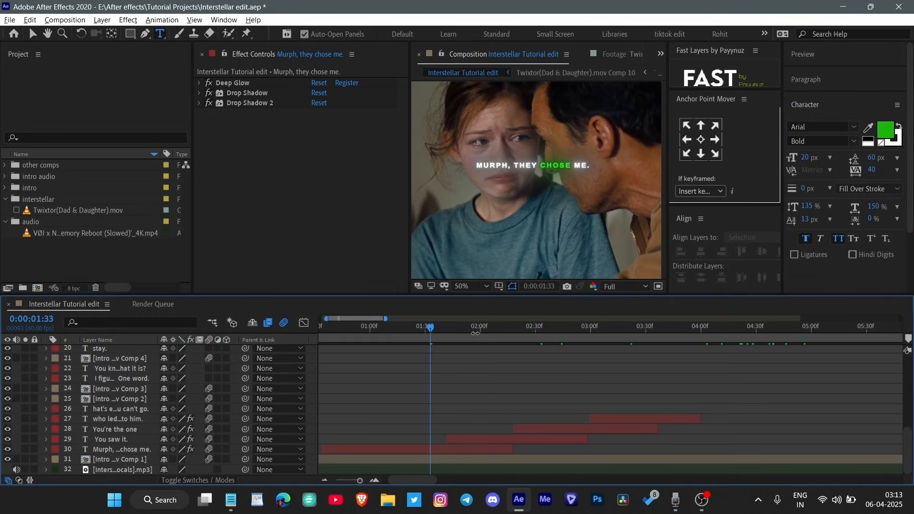
# - Preview the opening dialogue lines with the coloured keyword and save the project
pyautogui.press('space')
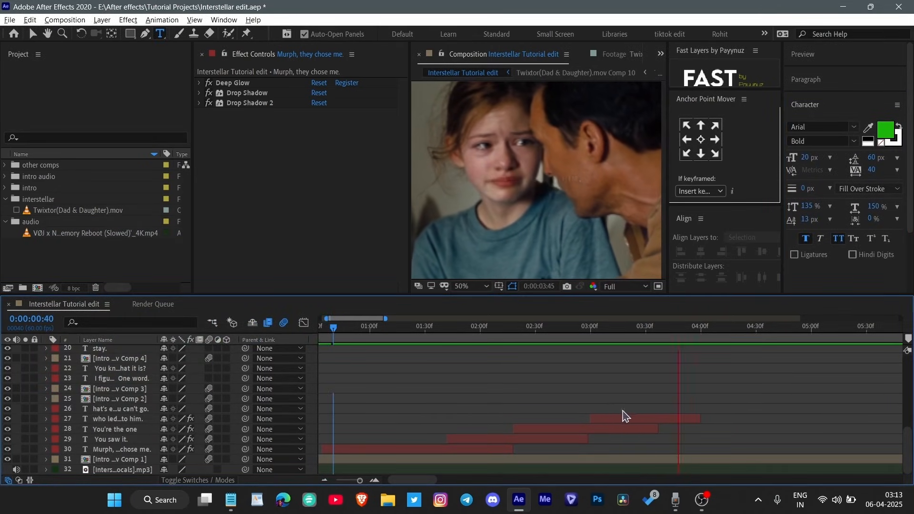
pyautogui.moveTo(723, 328); pyautogui.dragTo(590, 369)
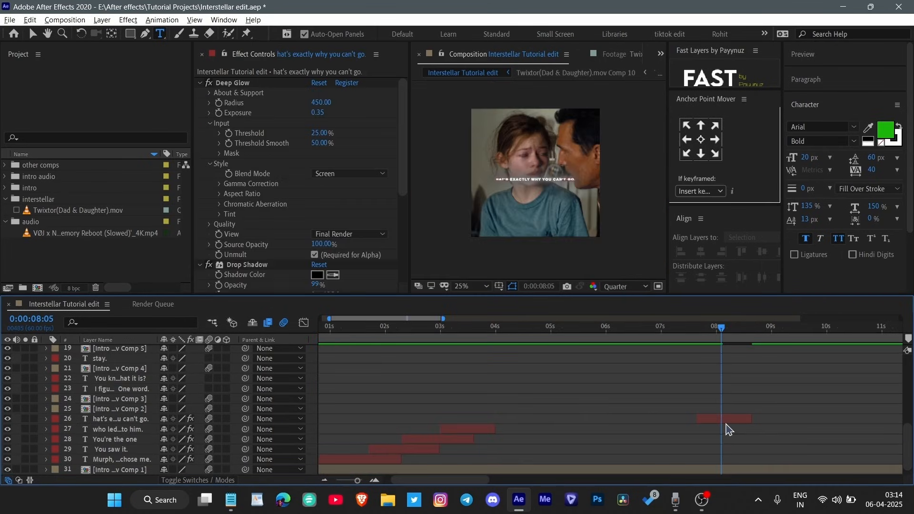
pyautogui.hotkey('ctrl', 's')
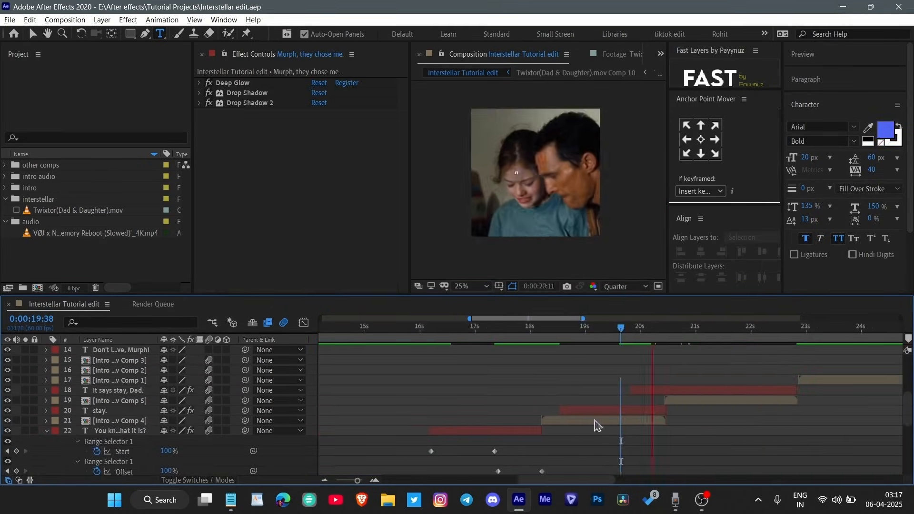
pyautogui.hotkey('ctrl', 's')
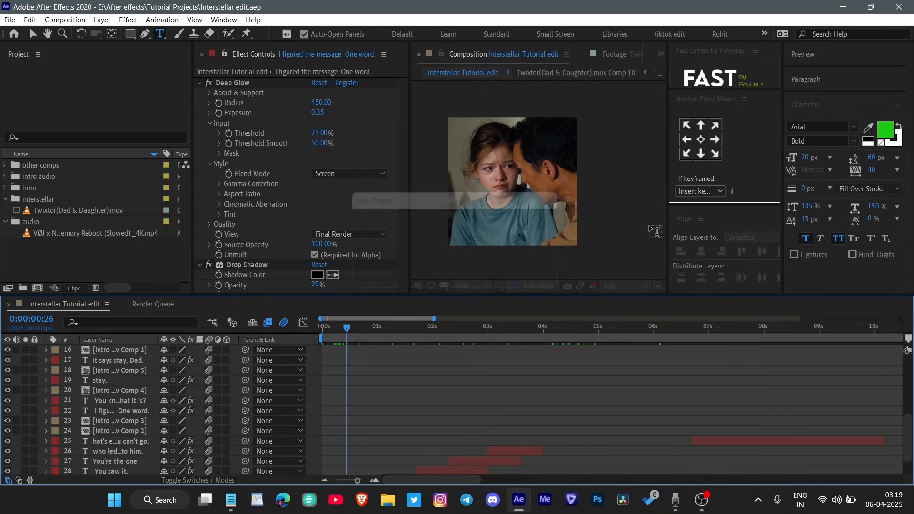
# - Play the intro from the start to check the styling and timing of the dialogue text
pyautogui.scroll(-1, 525, 390)
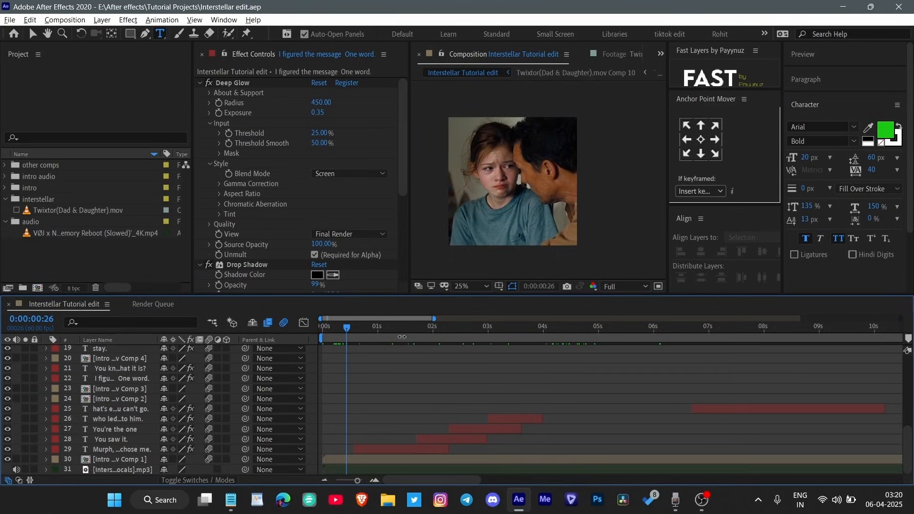
pyautogui.press('space')
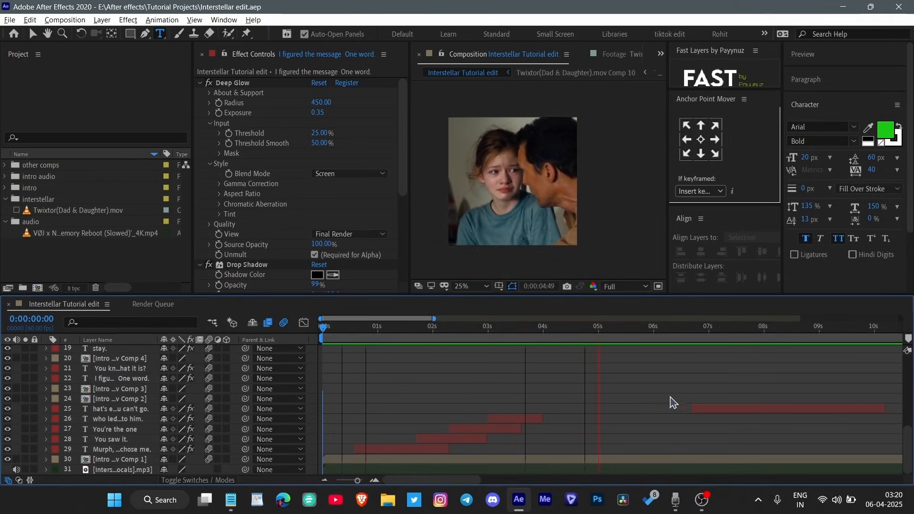
pyautogui.press('-')
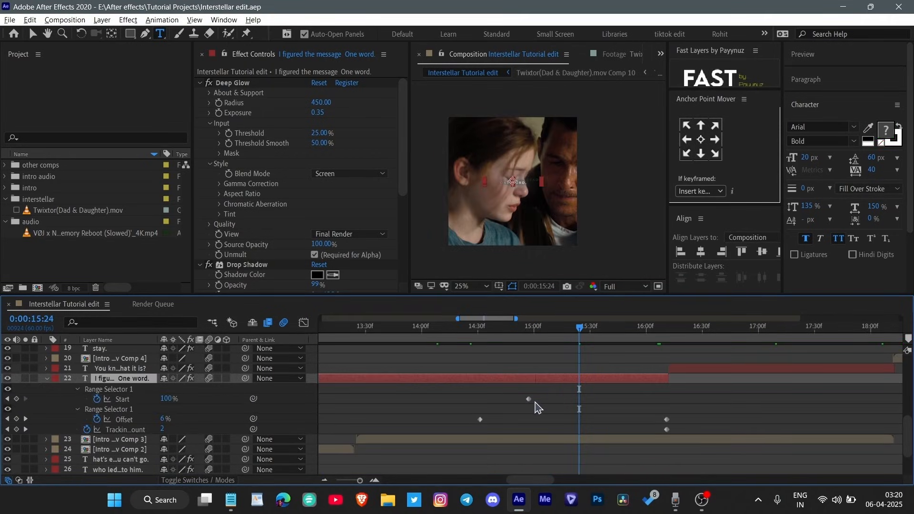
# - Move the final Start keyframe of the "I figured the message One word." layer to 0:00:15:24 and preview the reveal
pyautogui.moveTo(529, 400); pyautogui.dragTo(560, 403)
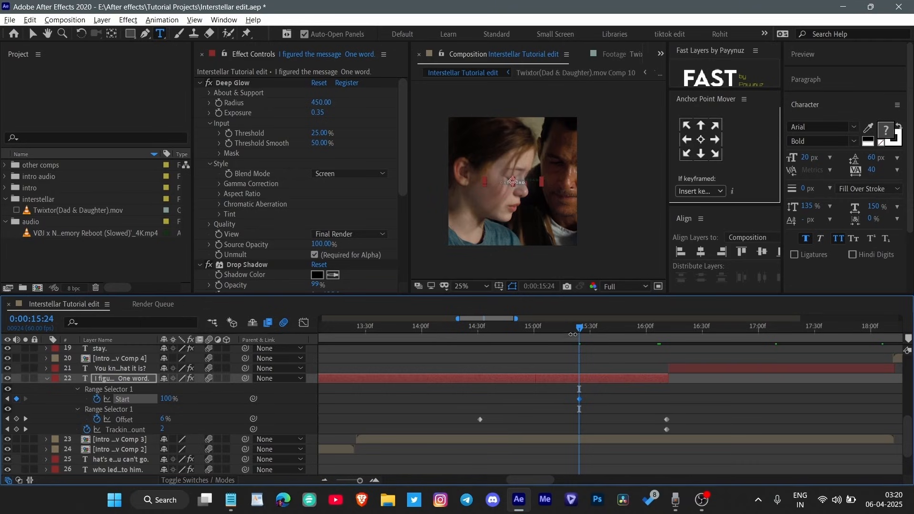
pyautogui.moveTo(580, 342); pyautogui.dragTo(425, 376)
pyautogui.press('space')
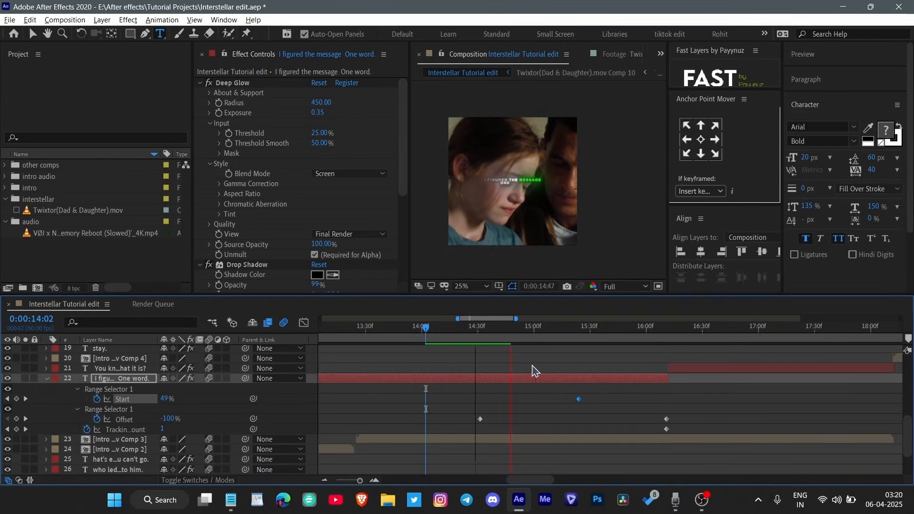
pyautogui.press('space')
pyautogui.moveTo(525, 337); pyautogui.dragTo(453, 347)
pyautogui.press('space')
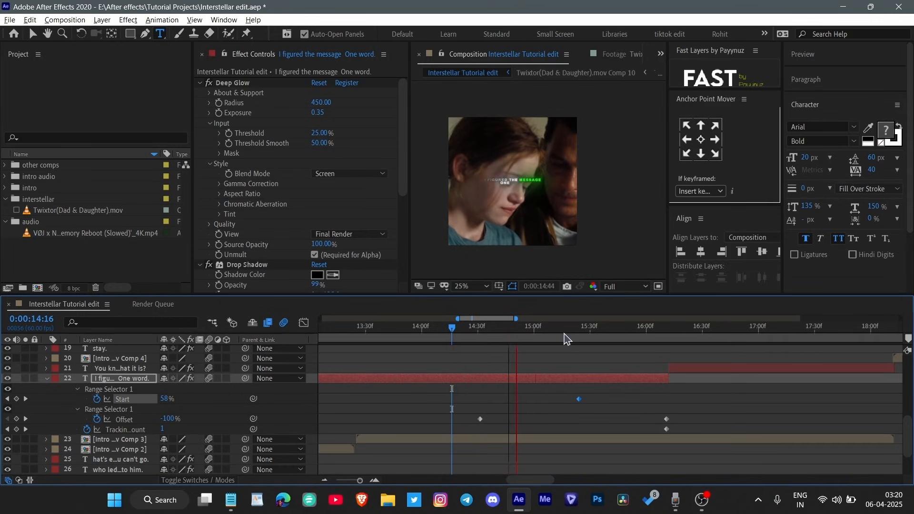
pyautogui.press('space')
pyautogui.moveTo(556, 332); pyautogui.dragTo(532, 337)
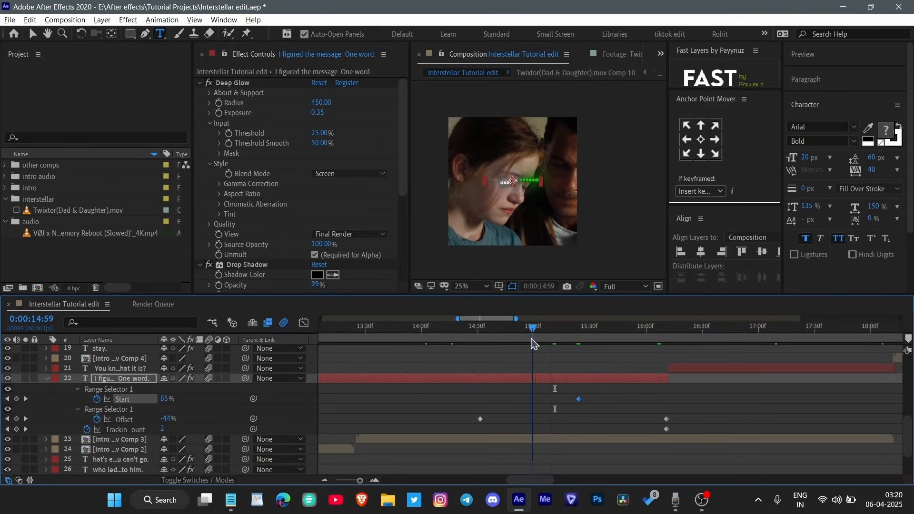
# - Add a Start keyframe with a lower value at 0:00:14:59 and shift the final Start keyframe to about 0:00:15:38
pyautogui.scroll(2, 527, 210)
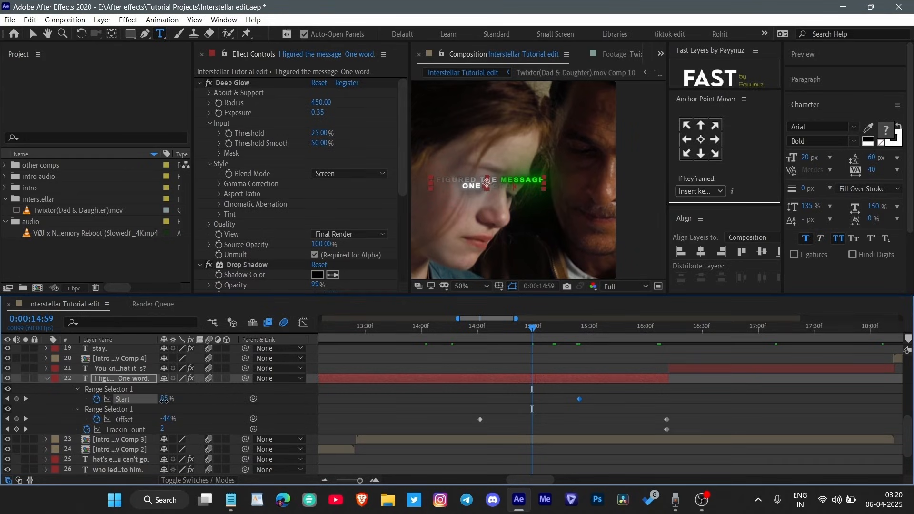
pyautogui.moveTo(164, 400); pyautogui.dragTo(157, 400)
pyautogui.moveTo(533, 334); pyautogui.dragTo(442, 366)
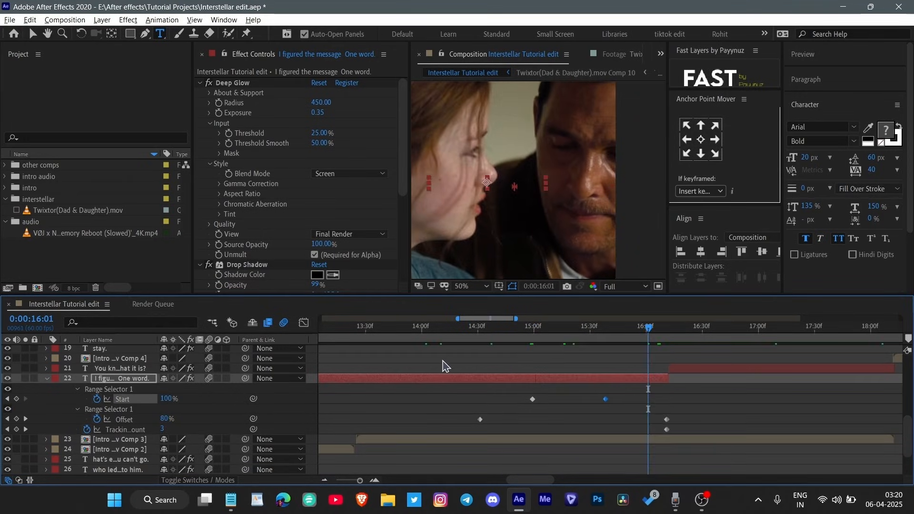
# - Shift the Offset keyframes to about 0:00:15:38 and 0:00:16:38, and end the tracking animation and the layer at about 0:00:16:38
pyautogui.click(481, 419)
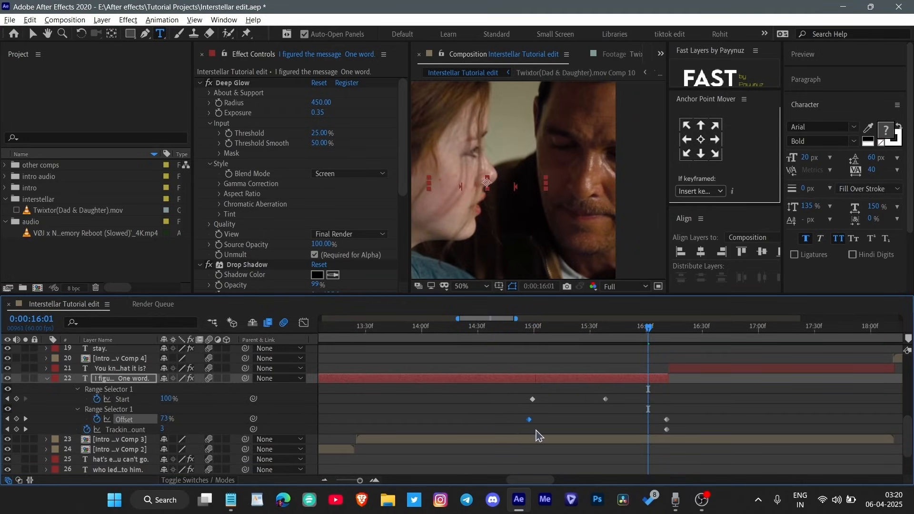
pyautogui.moveTo(666, 421); pyautogui.dragTo(705, 433)
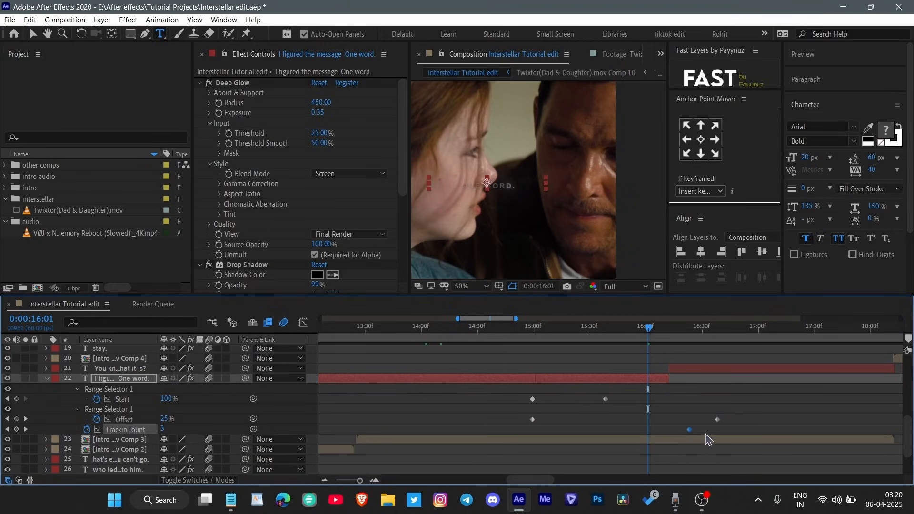
pyautogui.moveTo(672, 378); pyautogui.dragTo(712, 379)
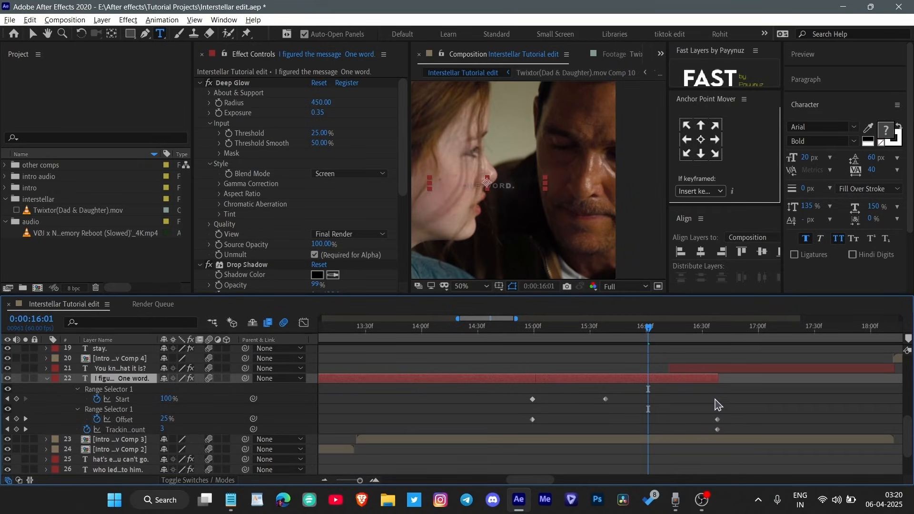
pyautogui.moveTo(533, 421); pyautogui.dragTo(599, 443)
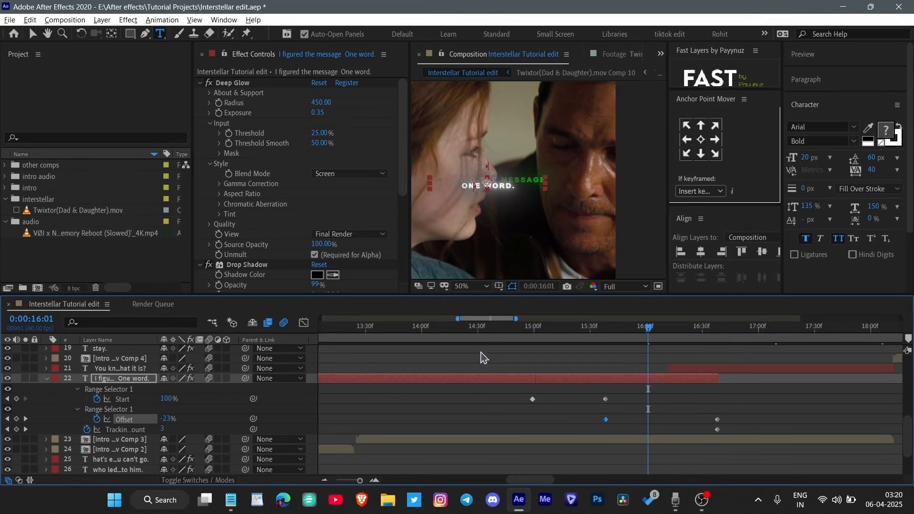
# - Preview the retimed "I figured the message One word." line from 0:00:13:36 and collapse its keyframes
pyautogui.moveTo(465, 337); pyautogui.dragTo(378, 357)
pyautogui.press('space')
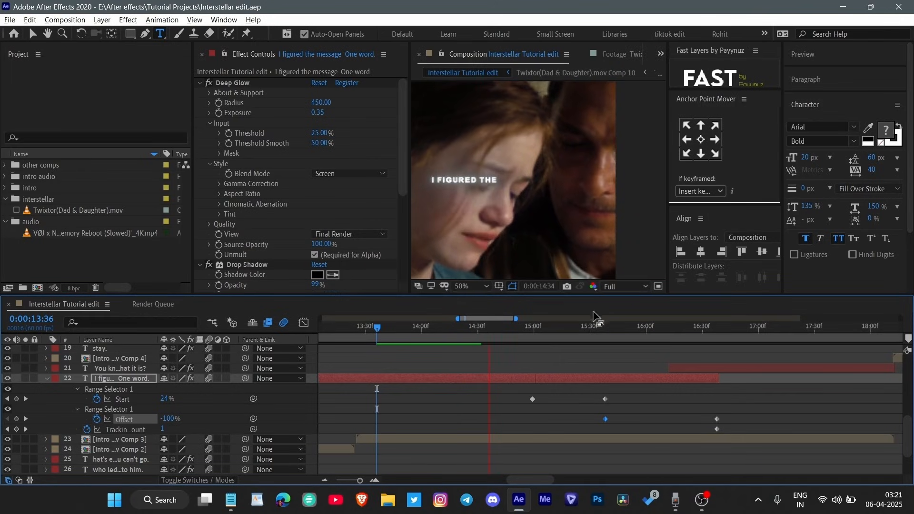
pyautogui.press('space')
pyautogui.press('-')
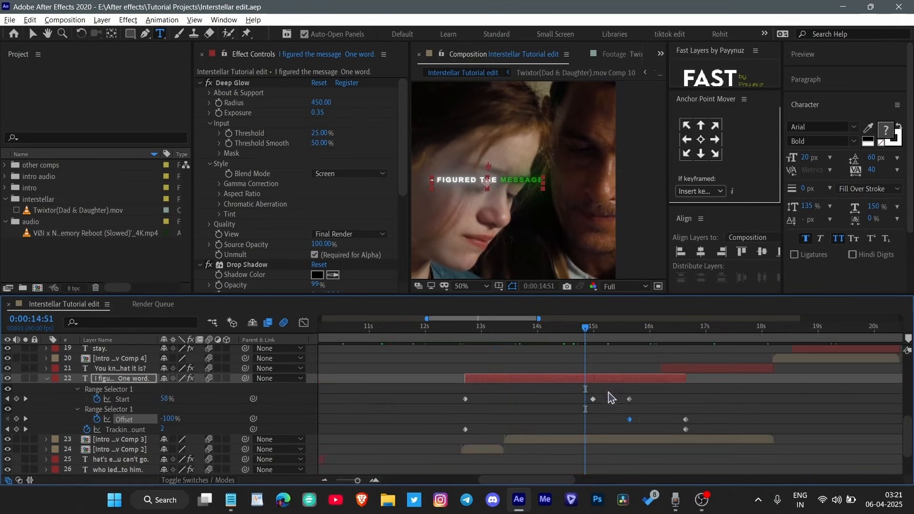
pyautogui.press('u')
# - Play the rest of the intro from 0:00:14:51 to check the remaining dialogue lines against the vocals
pyautogui.press('space')
pyautogui.scroll(2, 581, 428)
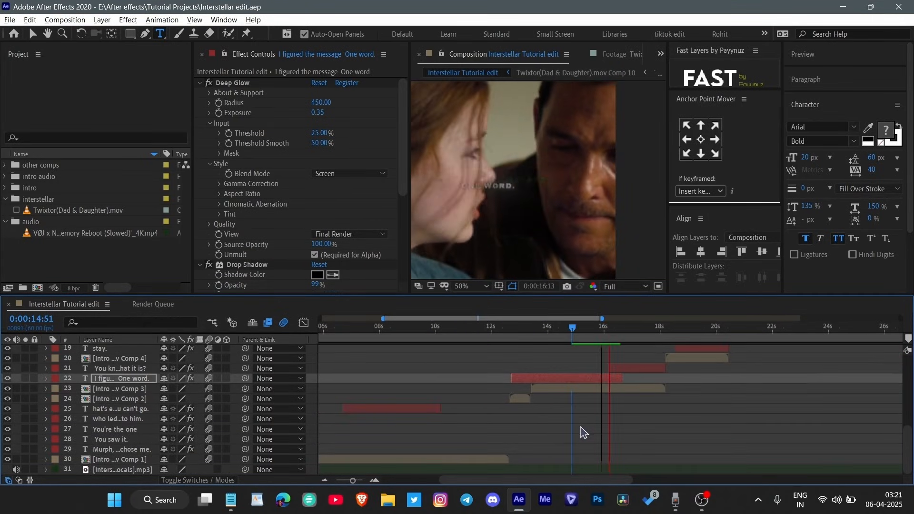
pyautogui.press('-')
pyautogui.press('-')
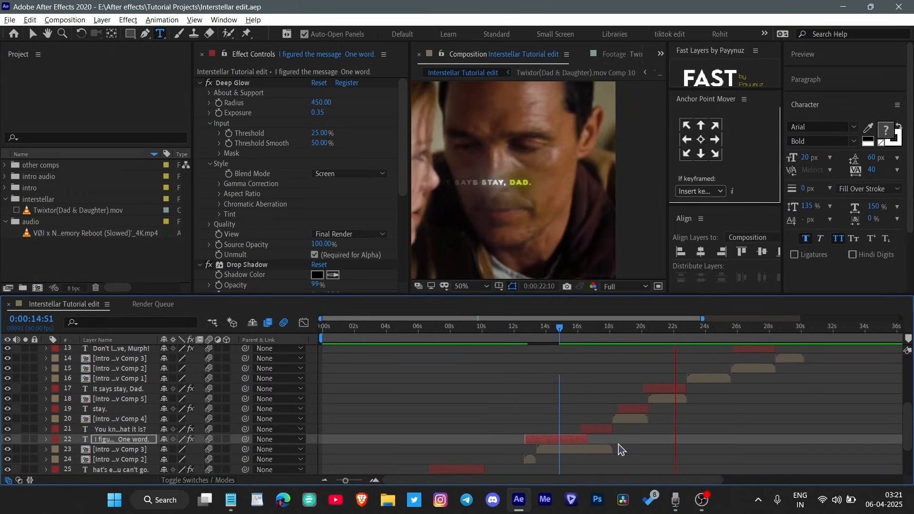
pyautogui.press('-')
pyautogui.scroll(3, 653, 424)
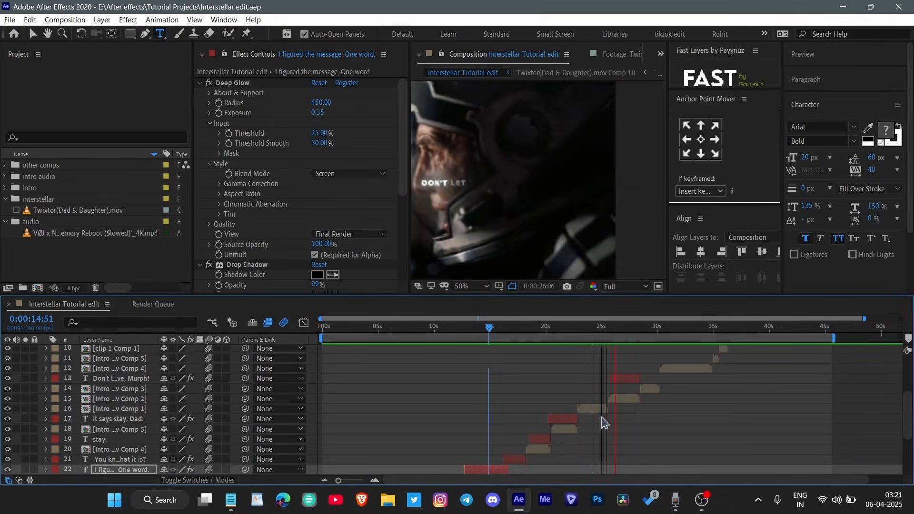
pyautogui.press('-')
pyautogui.scroll(-2, 538, 279)
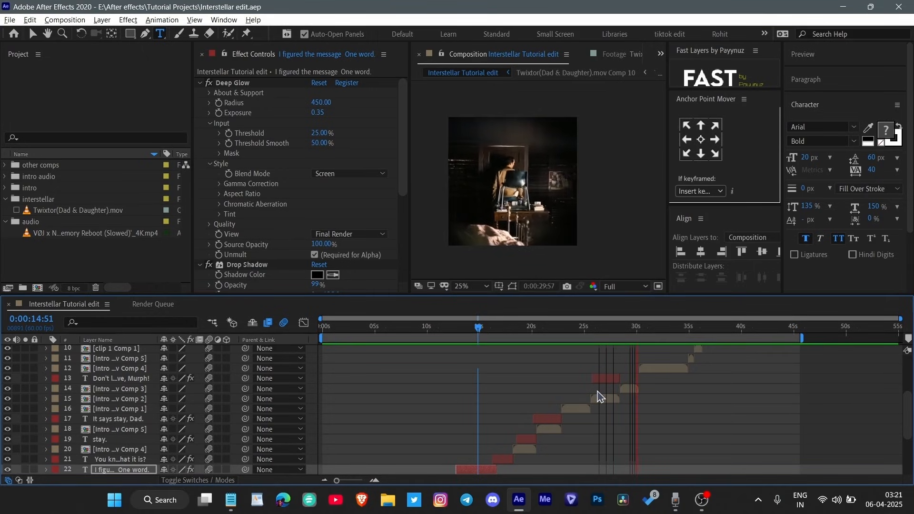
pyautogui.scroll(3, 657, 410)
pyautogui.scroll(3, 679, 410)
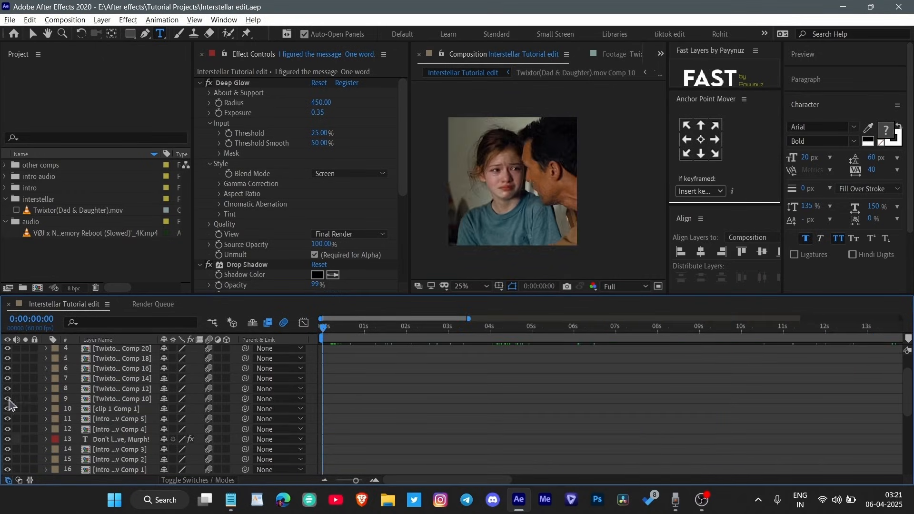
# - Save the project and move the playhead to the first beat marker on the song layer at 0:00:35:30
pyautogui.scroll(3, 12, 405)
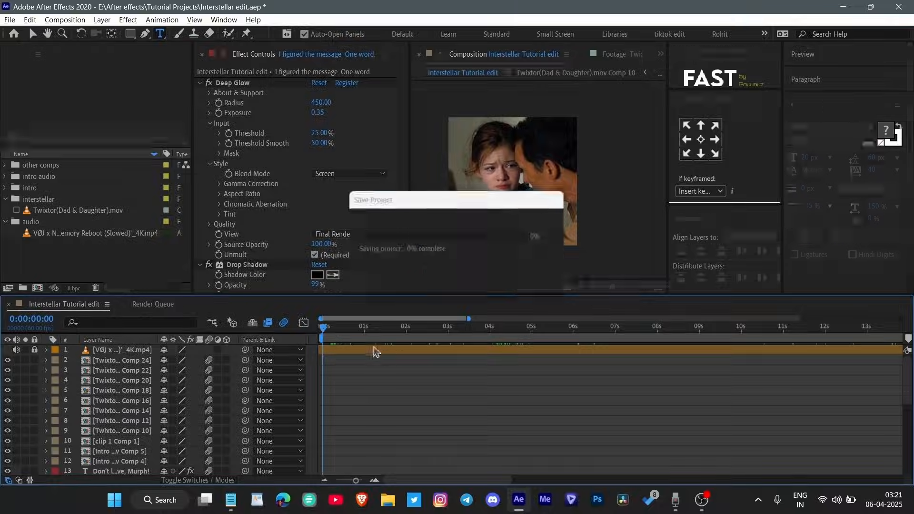
pyautogui.click(383, 333)
pyautogui.press('Home')
pyautogui.scroll(-4, 474, 393)
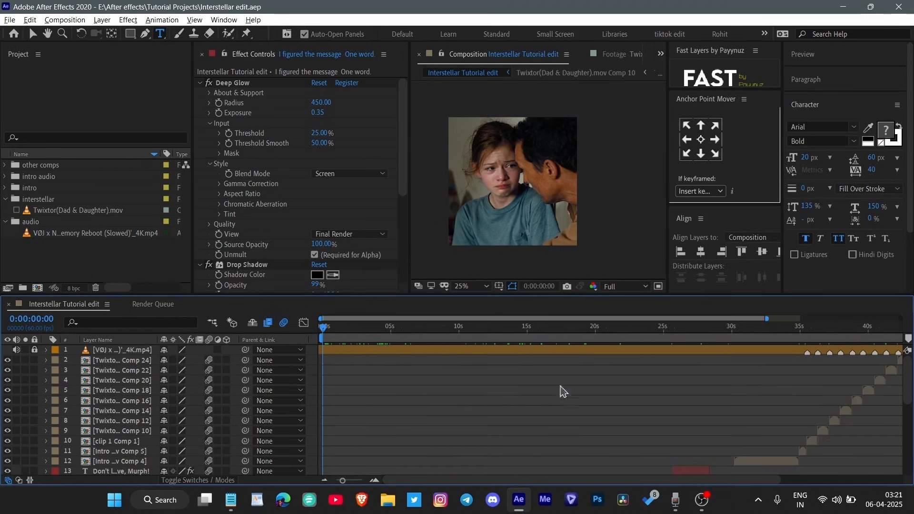
pyautogui.click(807, 327)
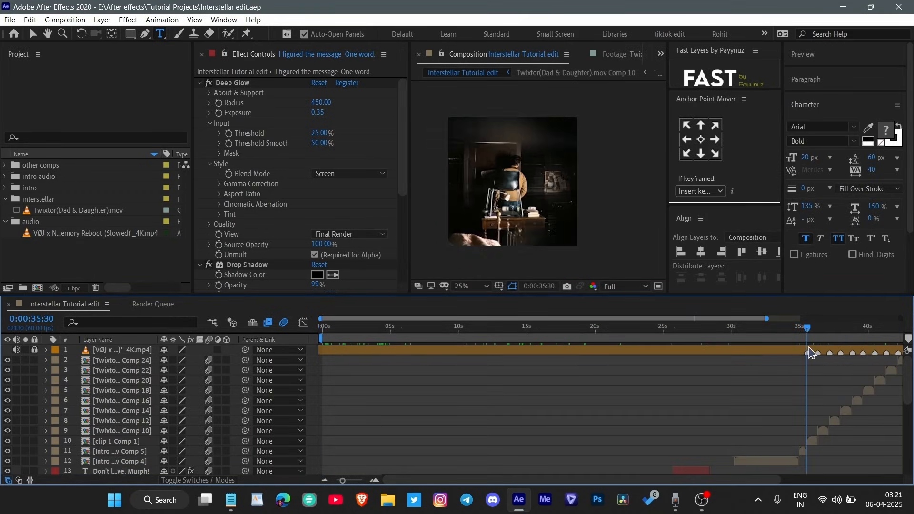
pyautogui.click(781, 354)
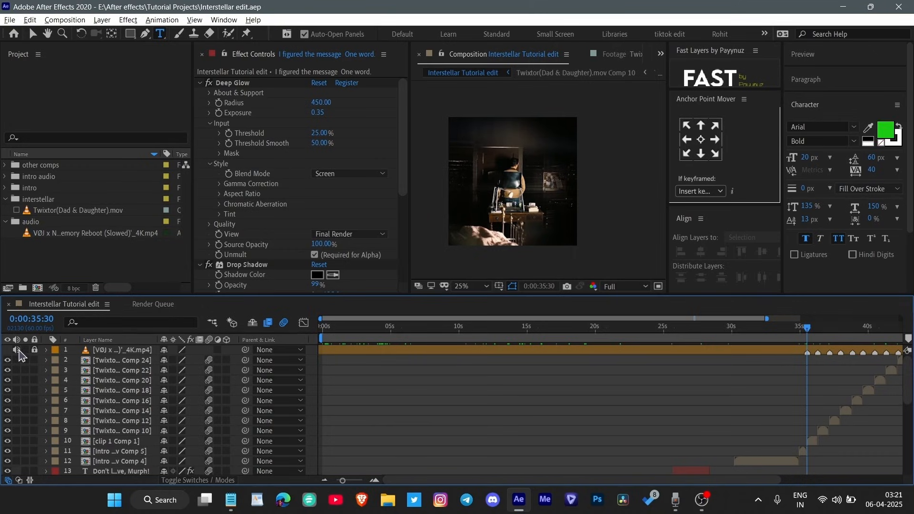
# - Split the song layer at the first beat marker, 0:00:35:30, and again at the last beat marker, 0:00:43:03
pyautogui.click(731, 352)
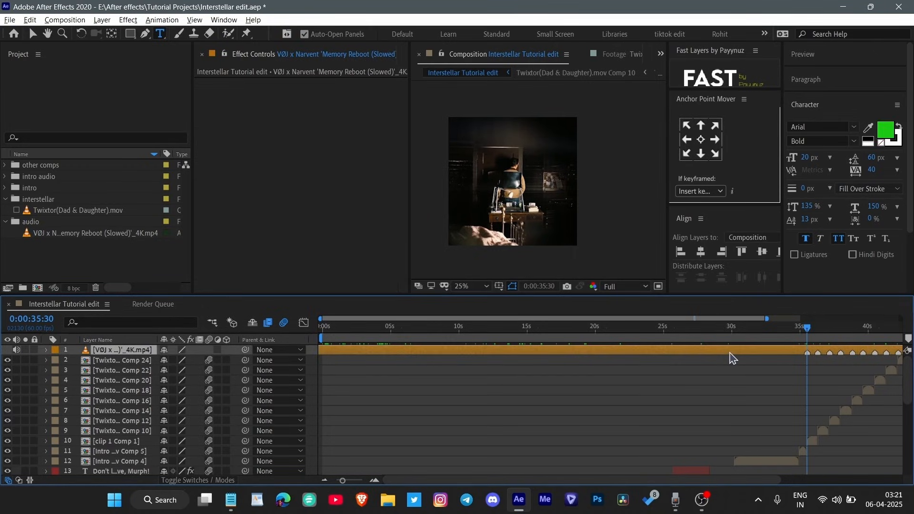
pyautogui.hotkey('ctrl', 'shift', 'd')
pyautogui.moveTo(812, 329); pyautogui.dragTo(866, 385)
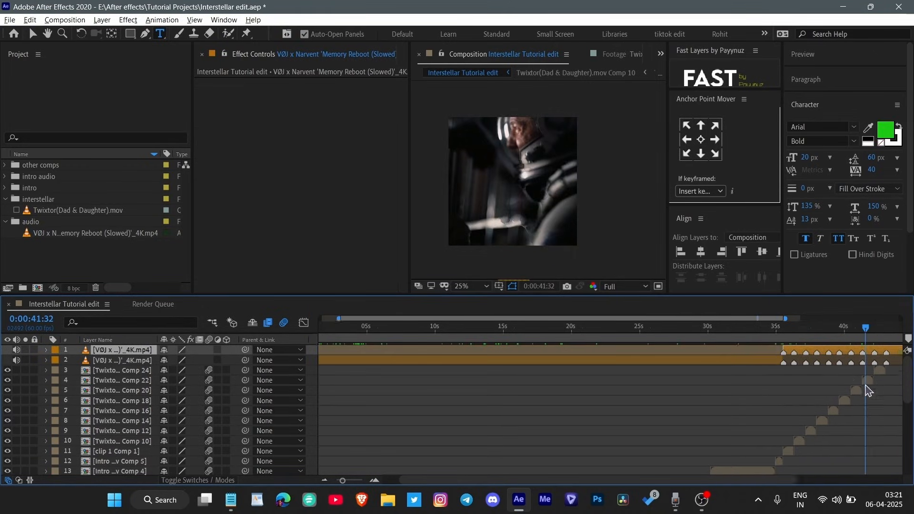
pyautogui.hscroll(4, 865, 385)
pyautogui.moveTo(715, 329); pyautogui.dragTo(742, 352)
pyautogui.hotkey('ctrl', 'shift', 'd')
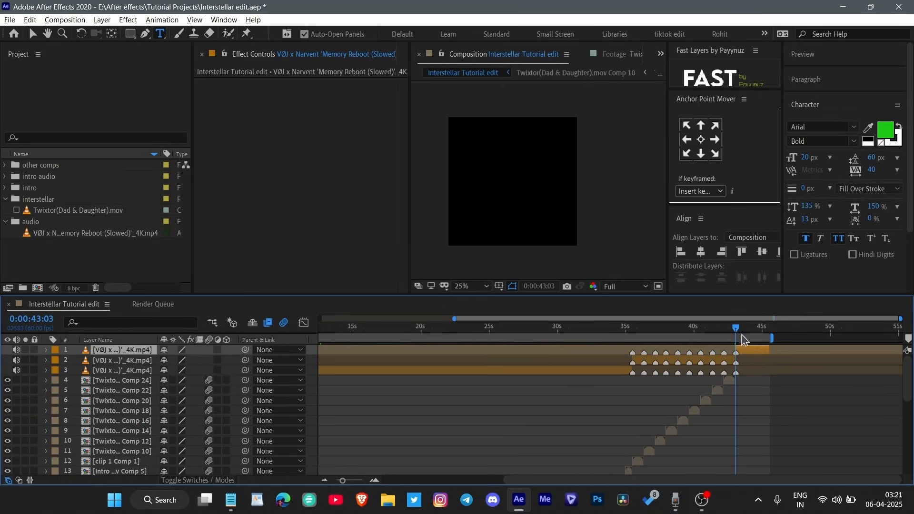
# - Return the playhead to the start and apply the High-Low Pass effect to the intro segment of the song
pyautogui.press('Home')
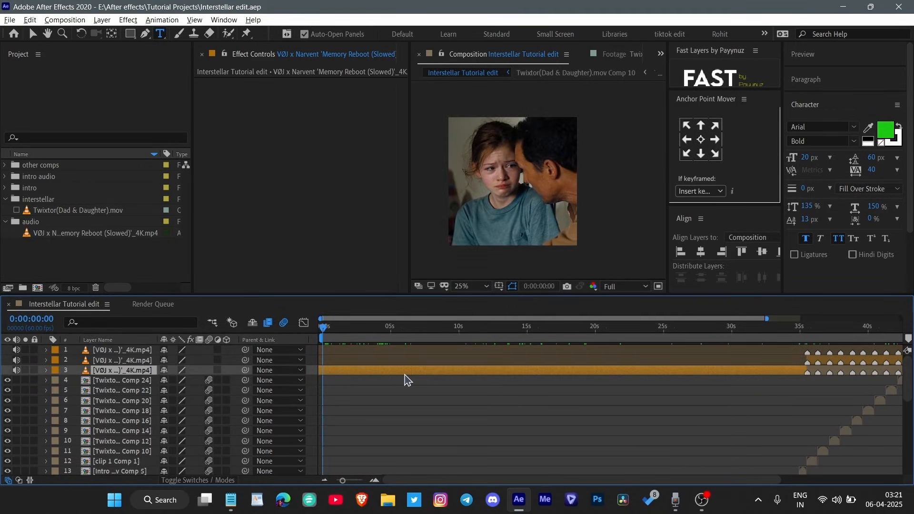
pyautogui.hotkey('ctrl', 'space')
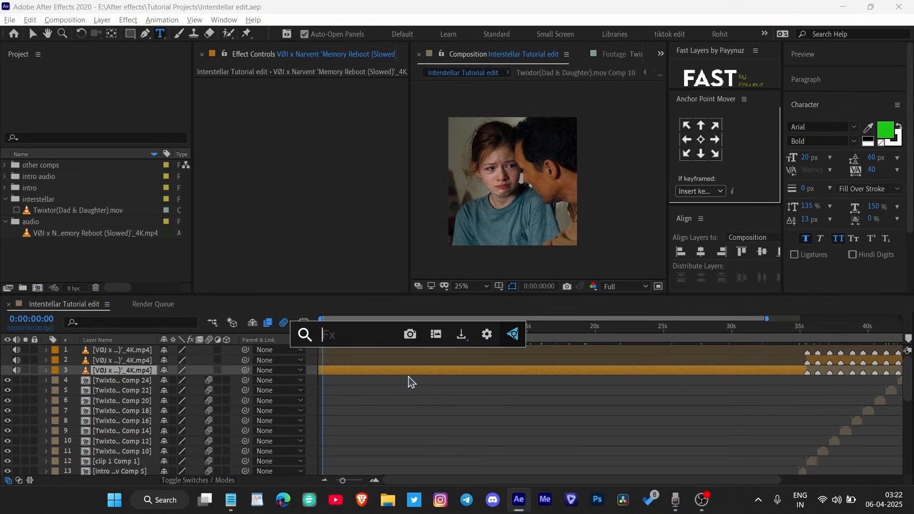
pyautogui.write('low')
pyautogui.press('BackSpace')
pyautogui.press('BackSpace')
pyautogui.press('BackSpace')
pyautogui.write('hig')
pyautogui.press('Return')
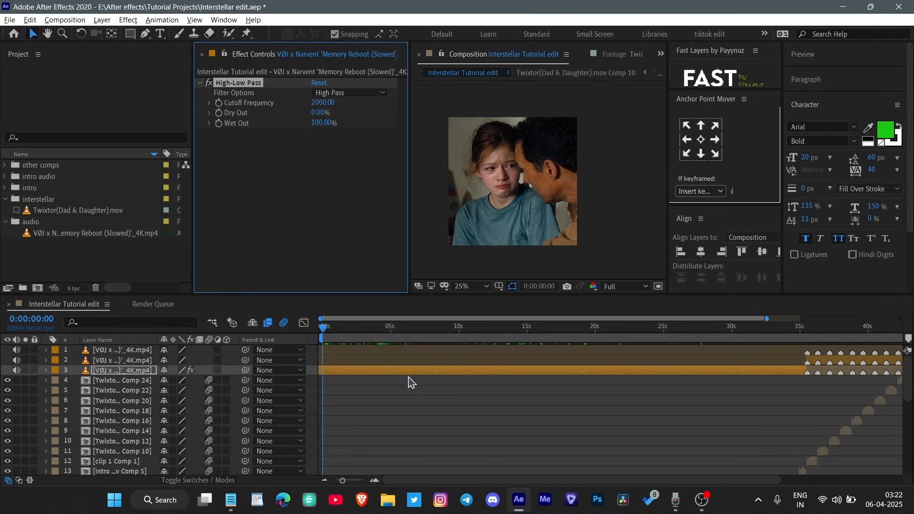
# - Switch the intro song segment's High-Low Pass filter to Low Pass with a cutoff frequency of 450
pyautogui.click(343, 93)
pyautogui.click(339, 106)
pyautogui.click(342, 92)
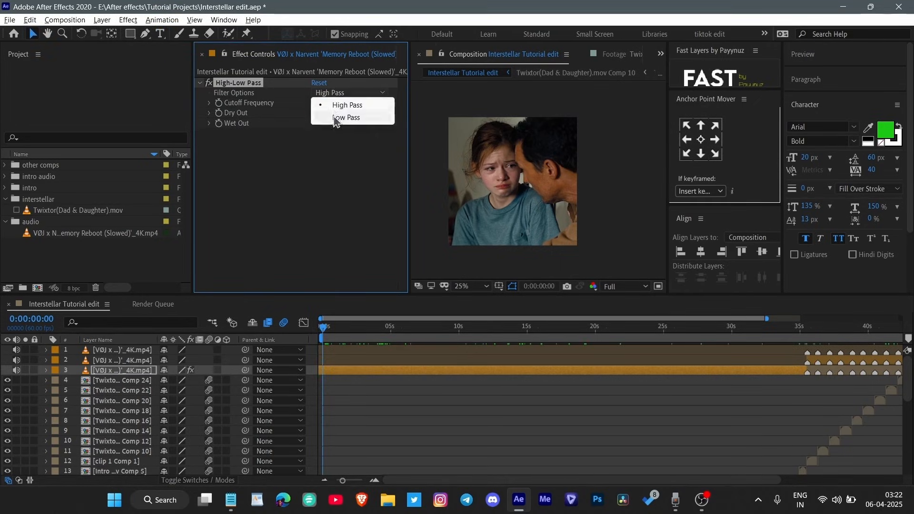
pyautogui.click(346, 117)
pyautogui.click(323, 103)
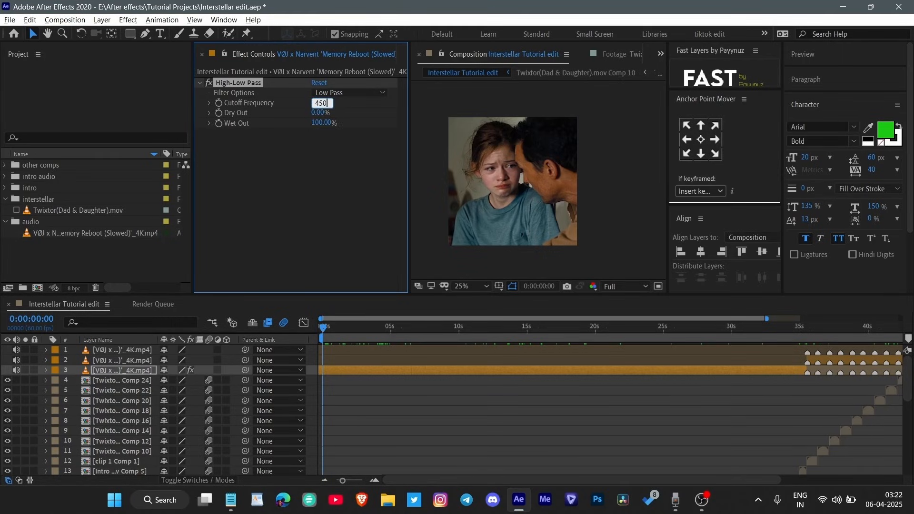
# - Play the first seconds of the intro to hear the filtered song under the dialogue vocals
pyautogui.press('space')
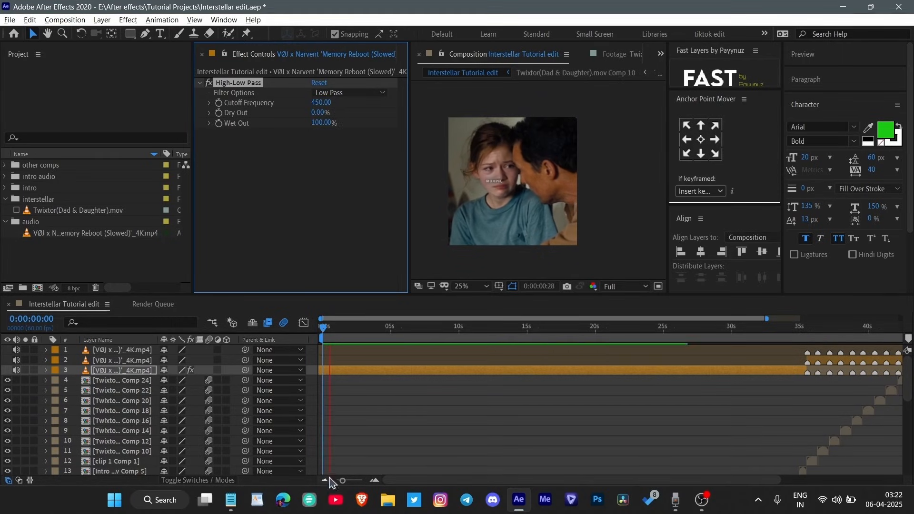
pyautogui.press('space')
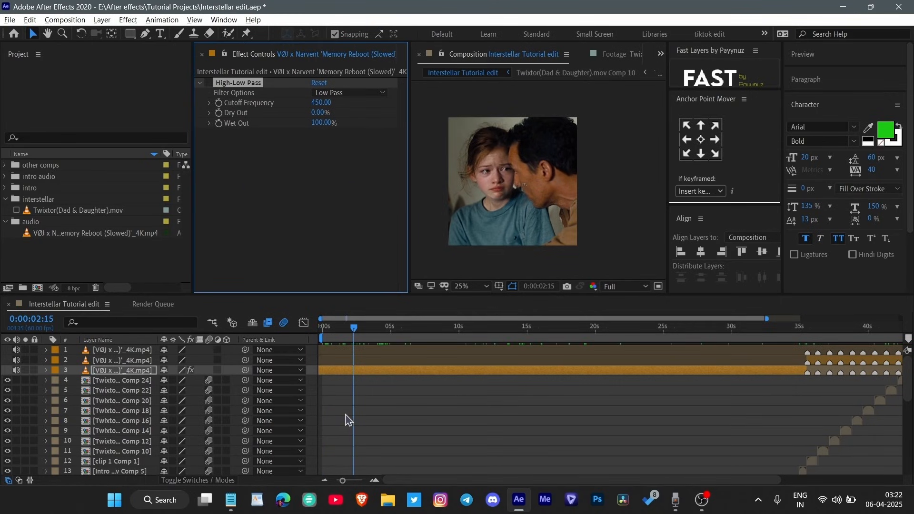
pyautogui.press('space')
pyautogui.press('space')
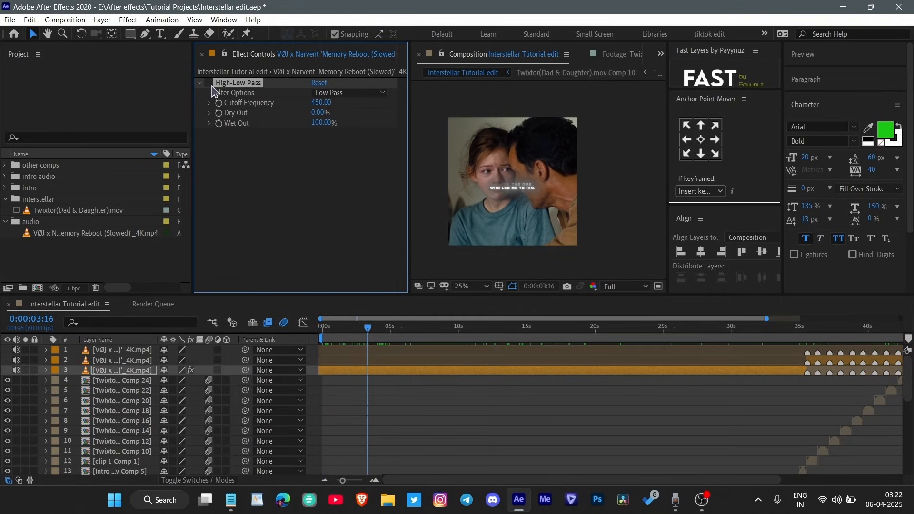
pyautogui.scroll(-7, 438, 423)
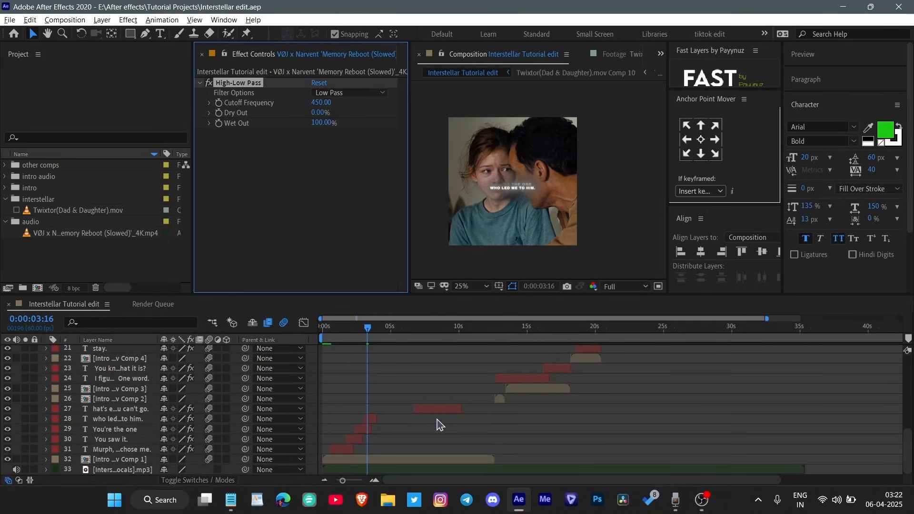
pyautogui.press('space')
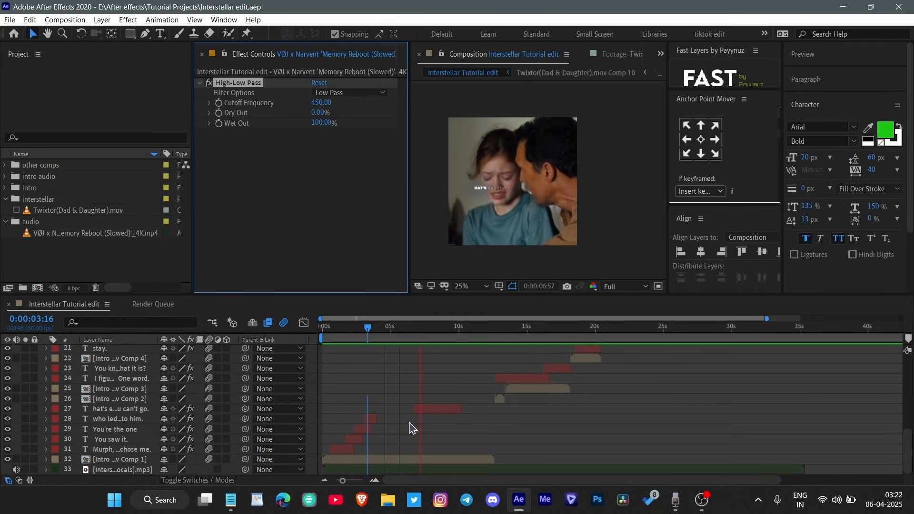
pyautogui.press('space')
# - Set the audio level of the vocals MP3 layer to +3 dB
pyautogui.click(446, 468)
pyautogui.press('l')
pyautogui.press('l')
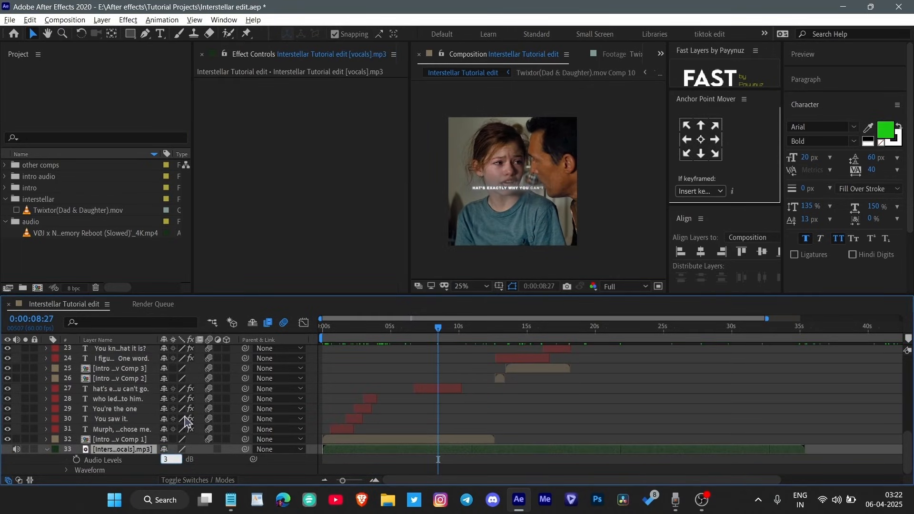
pyautogui.write('3')
pyautogui.press('Return')
# - Apply Bass & Treble to the vocals layer with Bass at 15 and Treble at -25, and save the project
pyautogui.hotkey('ctrl', 'space')
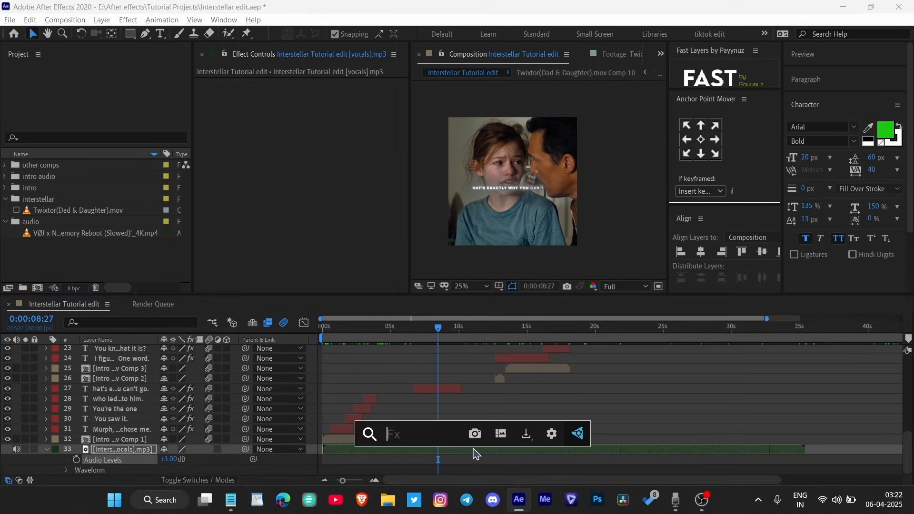
pyautogui.write('bass')
pyautogui.press('Return')
pyautogui.click(316, 93)
pyautogui.write('15')
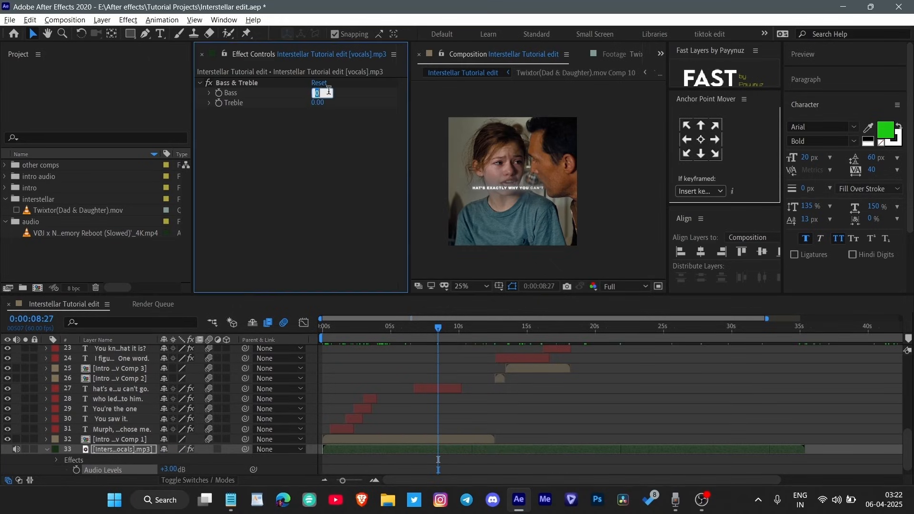
pyautogui.press('Return')
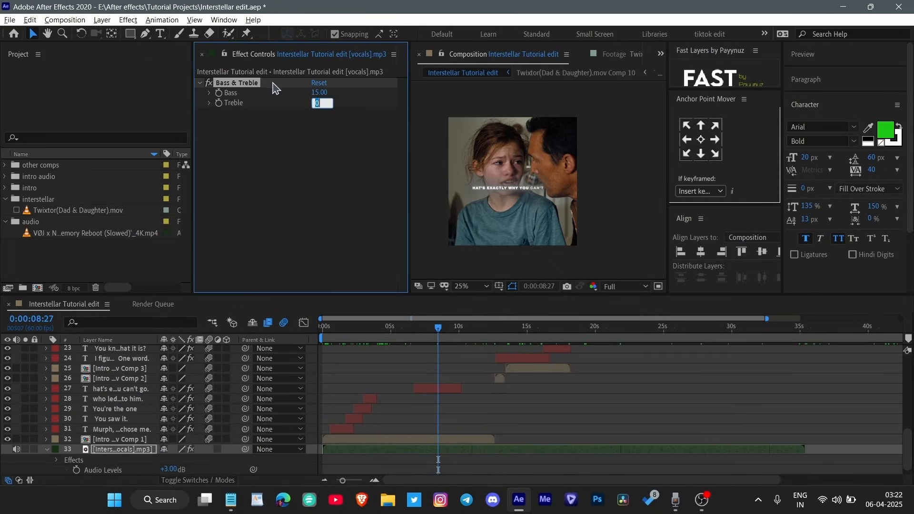
pyautogui.write('-25')
pyautogui.press('Return')
pyautogui.hotkey('ctrl', 's')
# - Play the intro from the beginning to check the bass and treble adjustment on the vocals
pyautogui.click(451, 344)
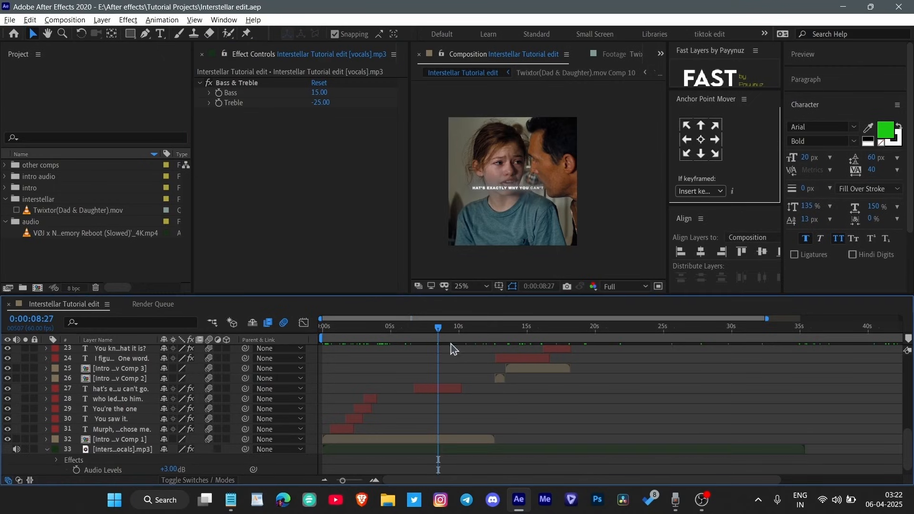
pyautogui.press('Home')
pyautogui.press('space')
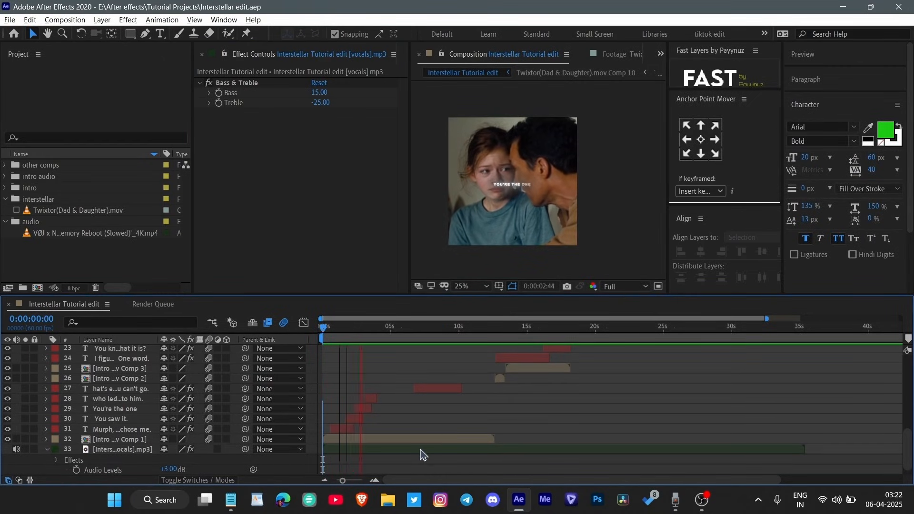
pyautogui.press('space')
# - Add a Reverb effect to the vocals layer with a reverb time of 65 ms and save the project
pyautogui.hotkey('ctrl', 'space')
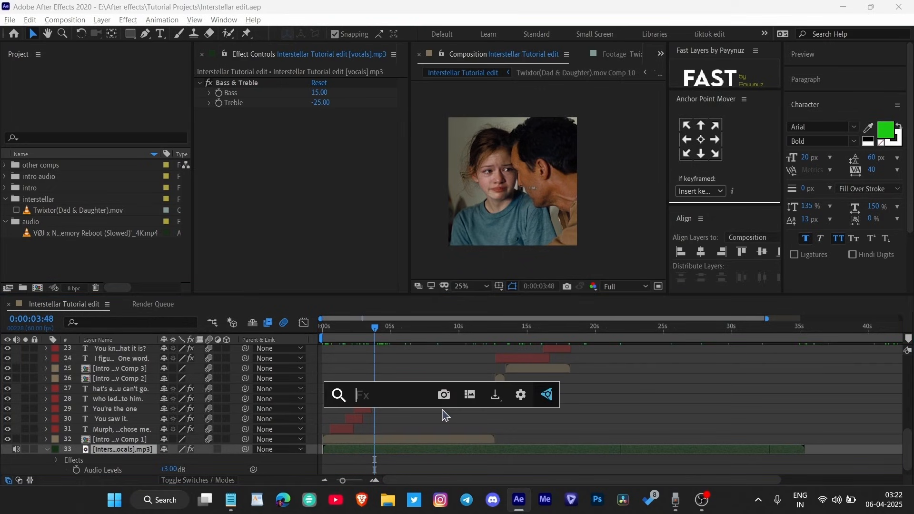
pyautogui.write('reverb')
pyautogui.press('Return')
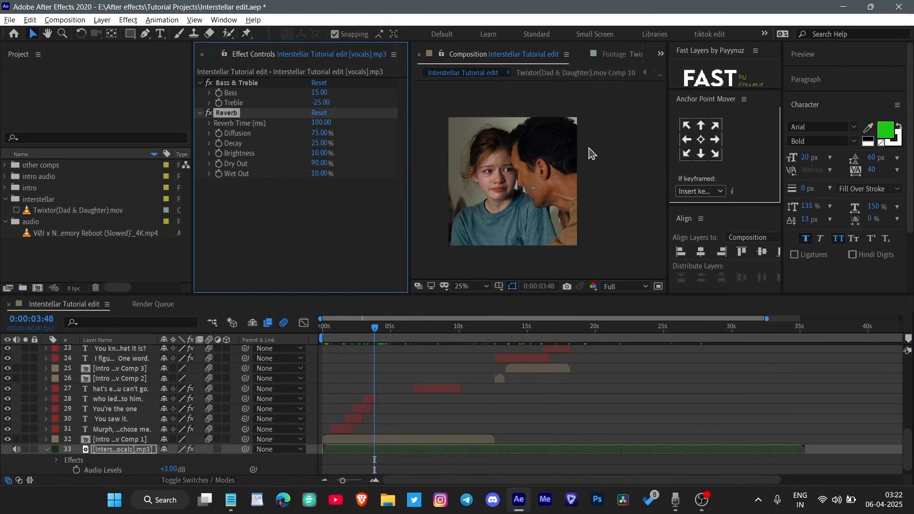
pyautogui.write('65')
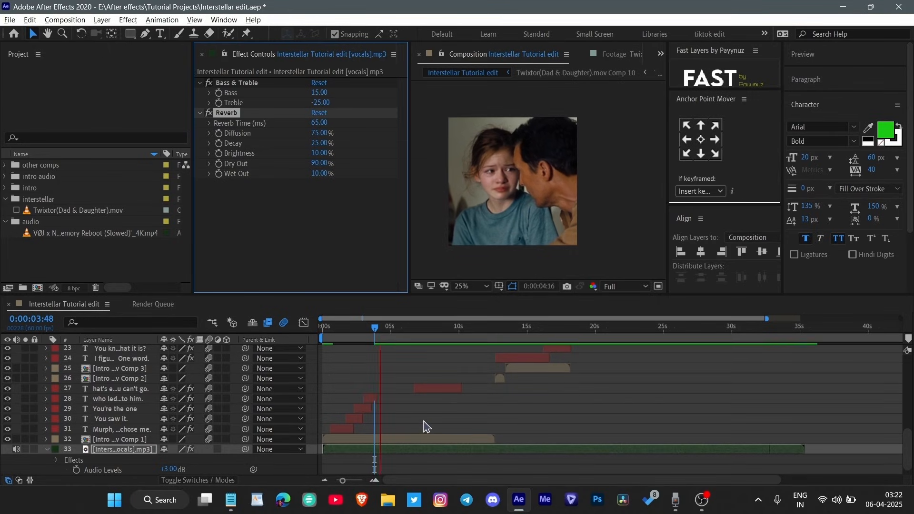
pyautogui.hotkey('ctrl', 's')
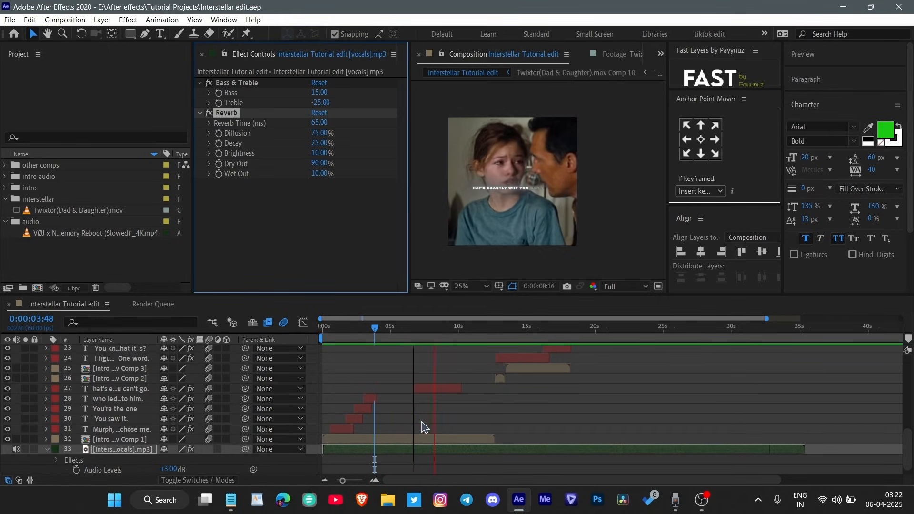
# - Play the intro again from 0:00:00:00 to listen to the vocals with reverb over the filtered song
pyautogui.press('space')
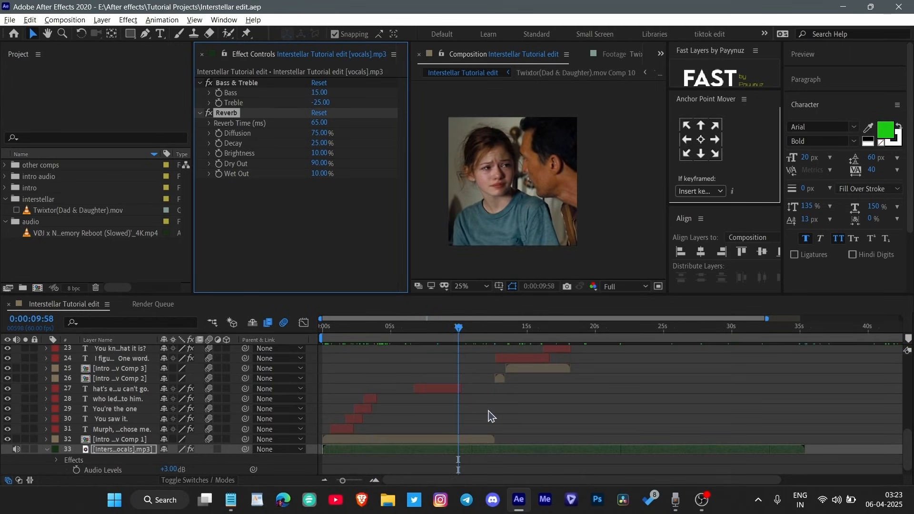
pyautogui.scroll(2, 567, 449)
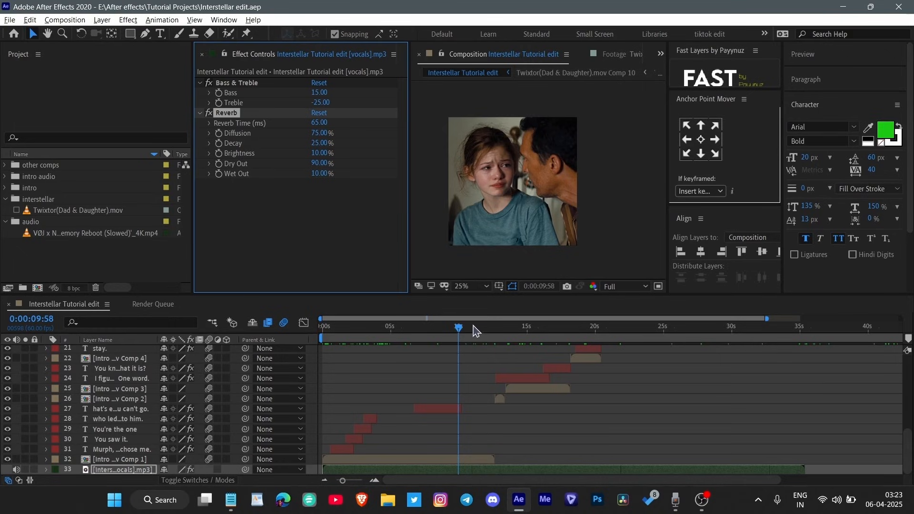
pyautogui.moveTo(476, 328); pyautogui.dragTo(316, 349)
pyautogui.scroll(4, 425, 411)
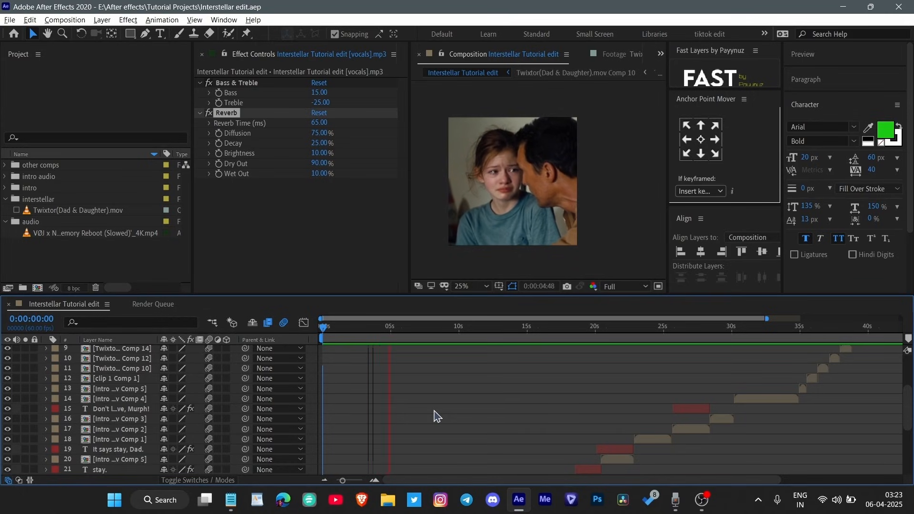
pyautogui.scroll(-2, 437, 417)
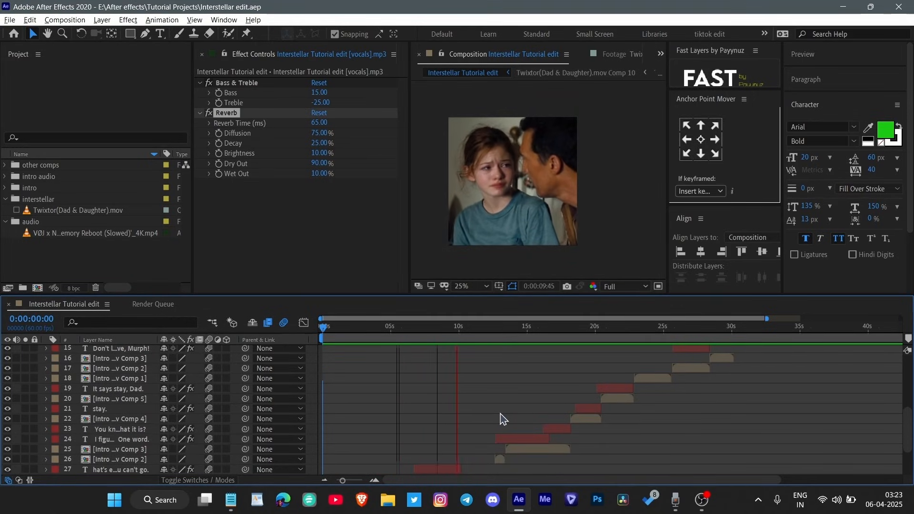
pyautogui.scroll(2, 504, 419)
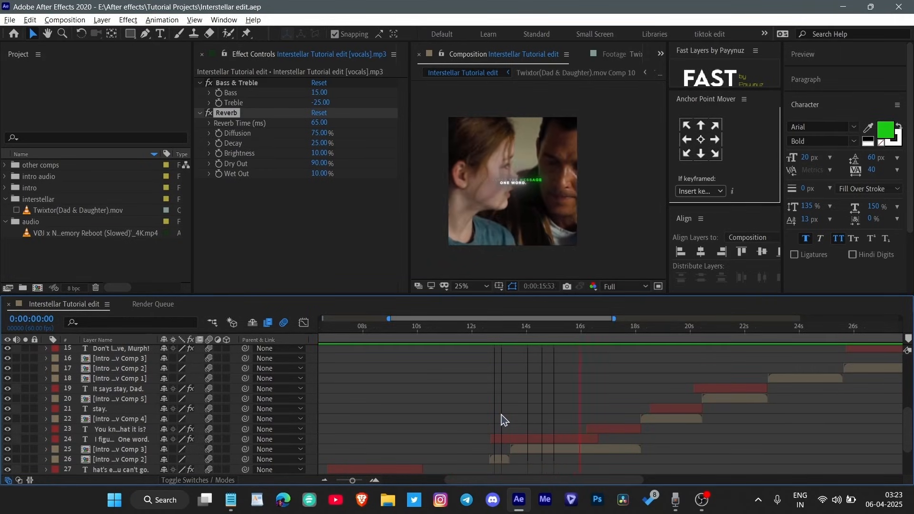
pyautogui.press('space')
# - Select the filtered intro segment of the song and show its audio levels
pyautogui.scroll(-2, 572, 433)
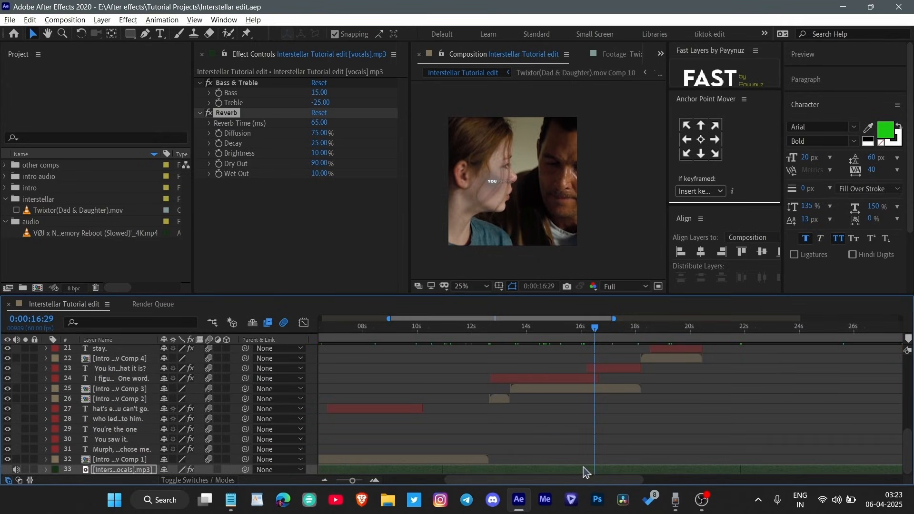
pyautogui.scroll(7, 618, 384)
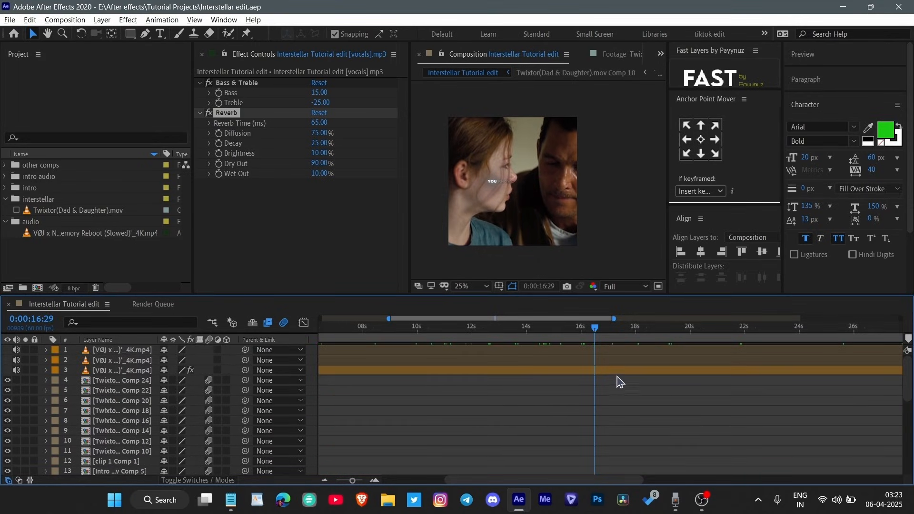
pyautogui.click(618, 373)
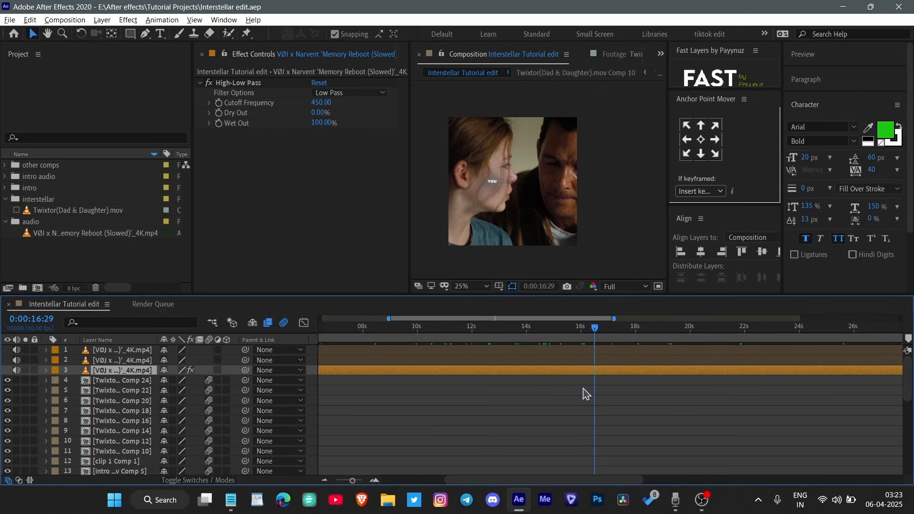
pyautogui.press('l')
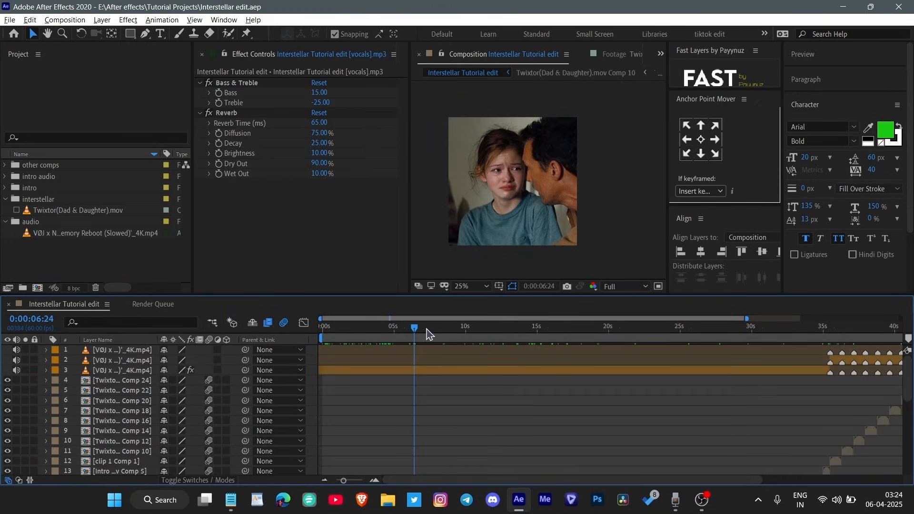
# - Scrub through the intro and the beat-synced clips, bringing the playhead to the first beat clip at 0:00:35:39
pyautogui.click(426, 329)
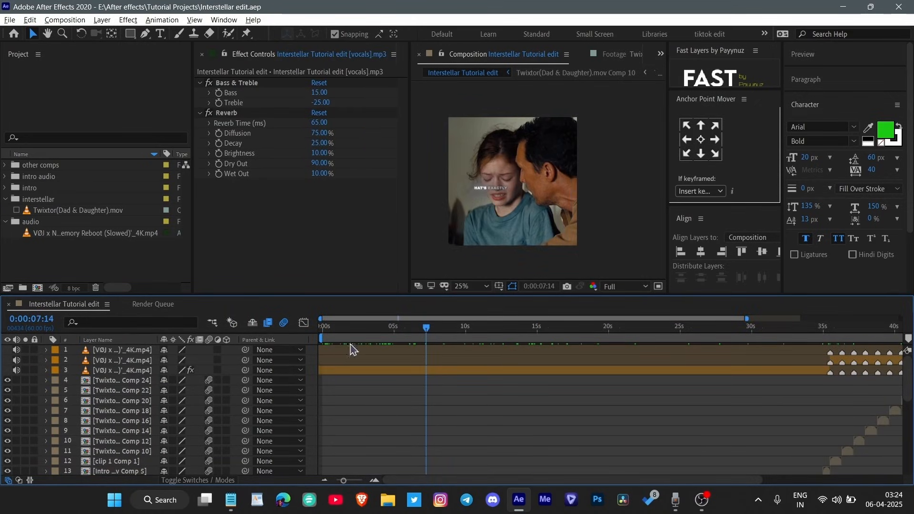
pyautogui.click(501, 331)
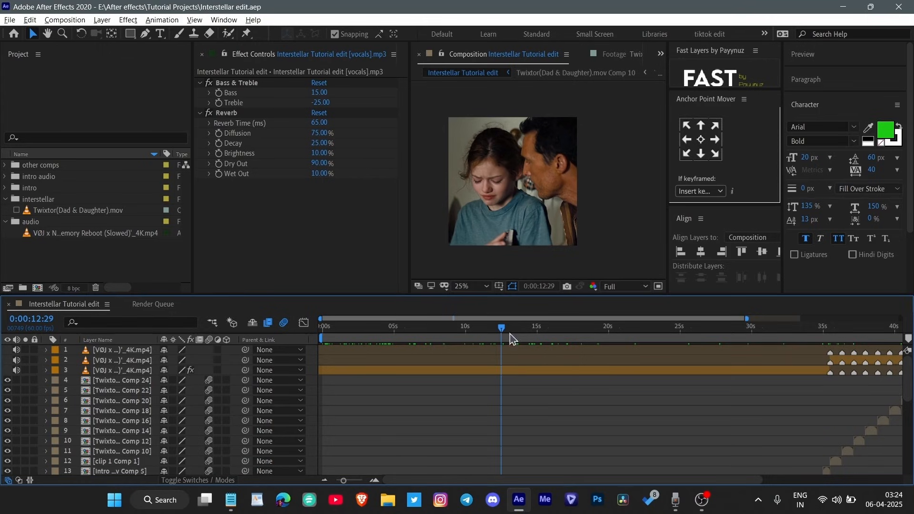
pyautogui.hscroll(2, 661, 339)
pyautogui.moveTo(510, 334)
pyautogui.mouseDown()
pyautogui.moveTo(661, 339)
pyautogui.moveTo(739, 353)
pyautogui.moveTo(762, 372)
pyautogui.mouseUp()
pyautogui.hscroll(2, 762, 397)
pyautogui.moveTo(809, 333); pyautogui.dragTo(571, 393)
pyautogui.scroll(3, 813, 398)
pyautogui.moveTo(567, 328); pyautogui.dragTo(399, 403)
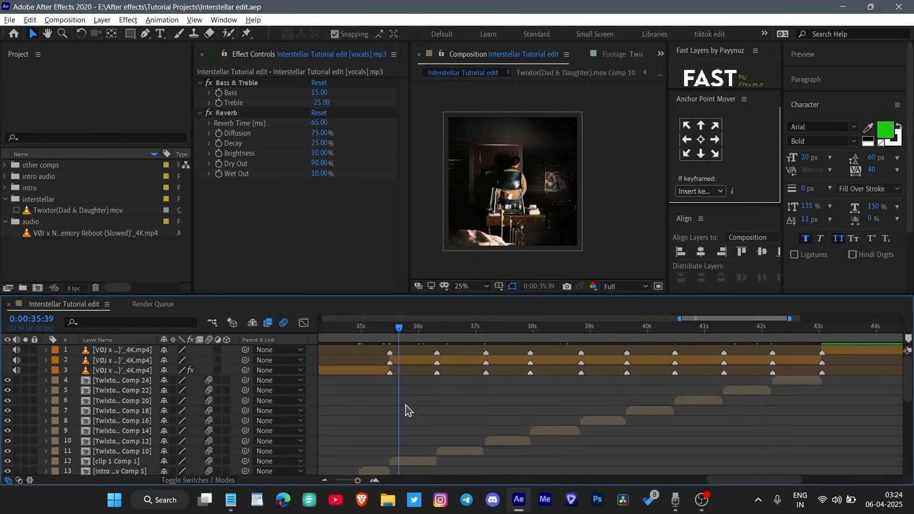
# - Create a near-white solid directly above the clip 1 Comp 1 layer, with the playhead at that clip's start at 0:00:35:30
pyautogui.scroll(-1, 407, 406)
pyautogui.hscroll(-7, 416, 408)
pyautogui.scroll(1, 419, 408)
pyautogui.moveTo(565, 328); pyautogui.dragTo(549, 409)
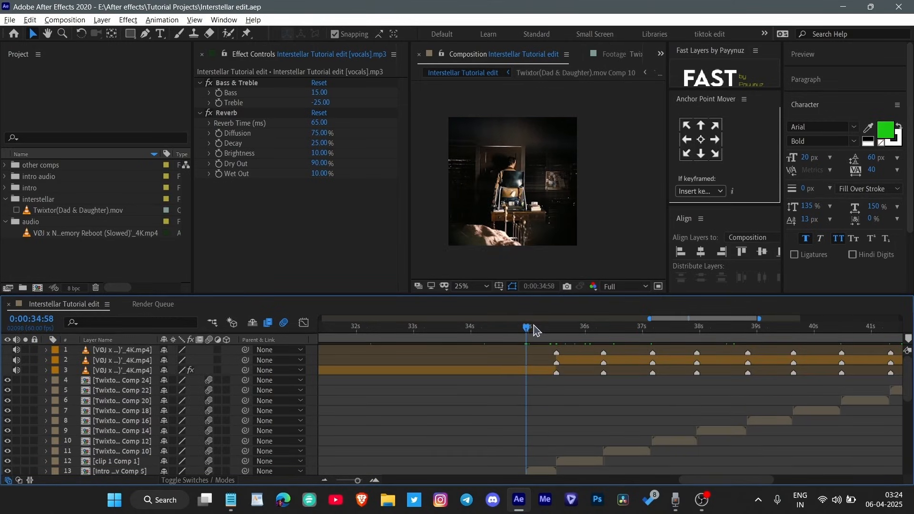
pyautogui.moveTo(536, 330); pyautogui.dragTo(565, 351)
pyautogui.scroll(1, 566, 419)
pyautogui.click(568, 461)
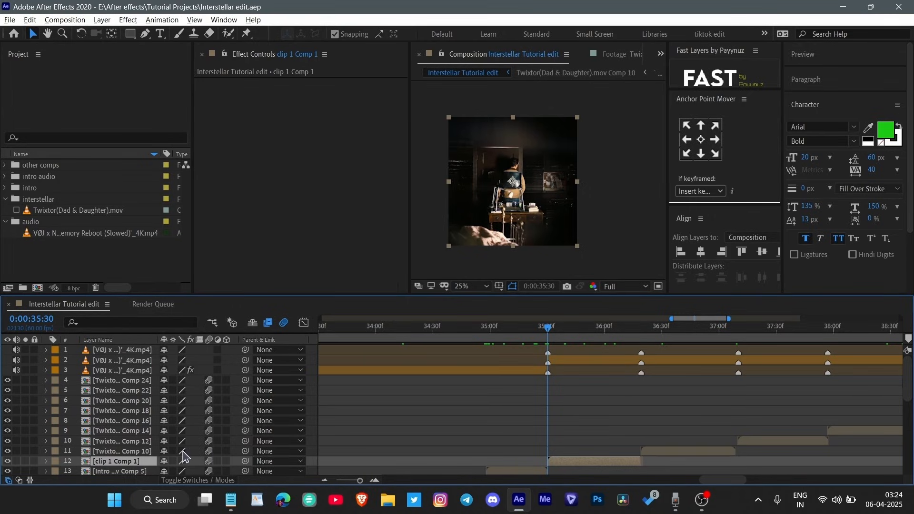
pyautogui.rightClick(187, 455)
pyautogui.moveTo(238, 317)
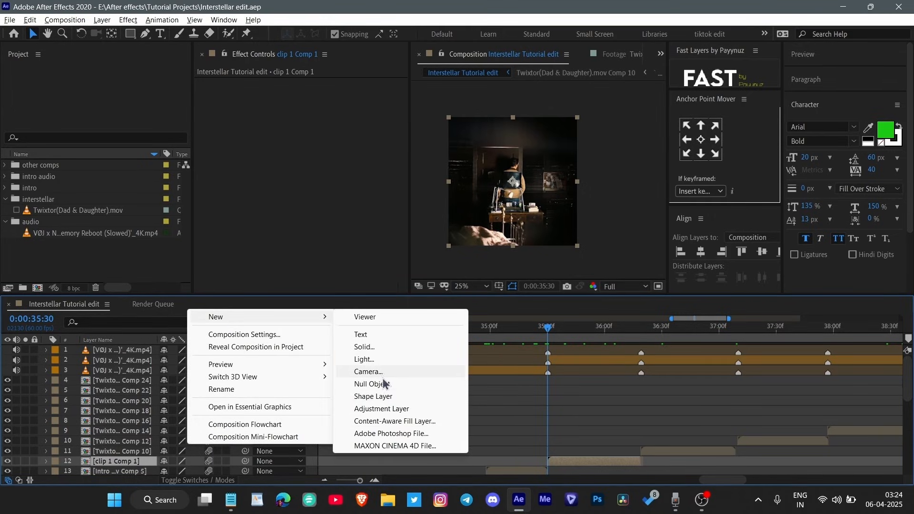
pyautogui.click(374, 347)
pyautogui.click(450, 313)
pyautogui.moveTo(70, 250); pyautogui.dragTo(55, 241)
pyautogui.click(320, 251)
pyautogui.click(500, 346)
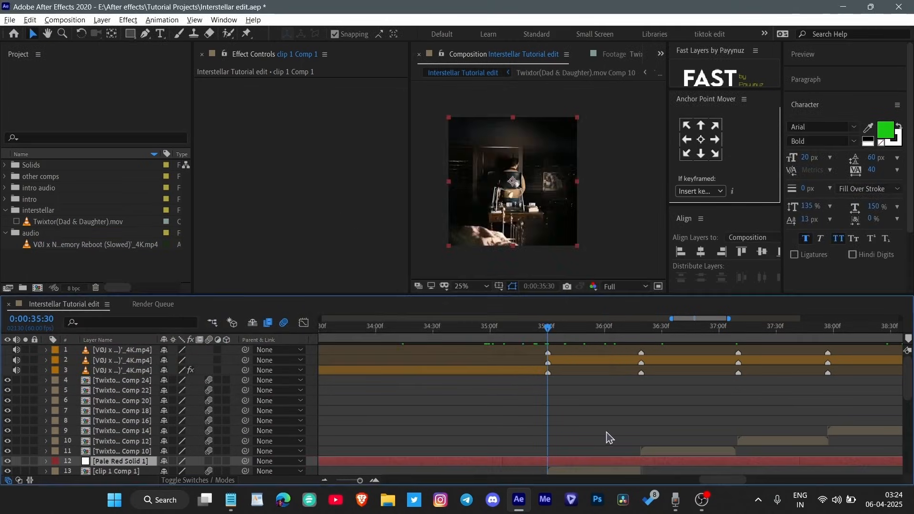
# - Trim the white solid to the span of clip 1 Comp 1, from 0:00:35:30 to 0:00:36:18
pyautogui.hotkey('ctrl', 'shift', 'd')
pyautogui.click(497, 452)
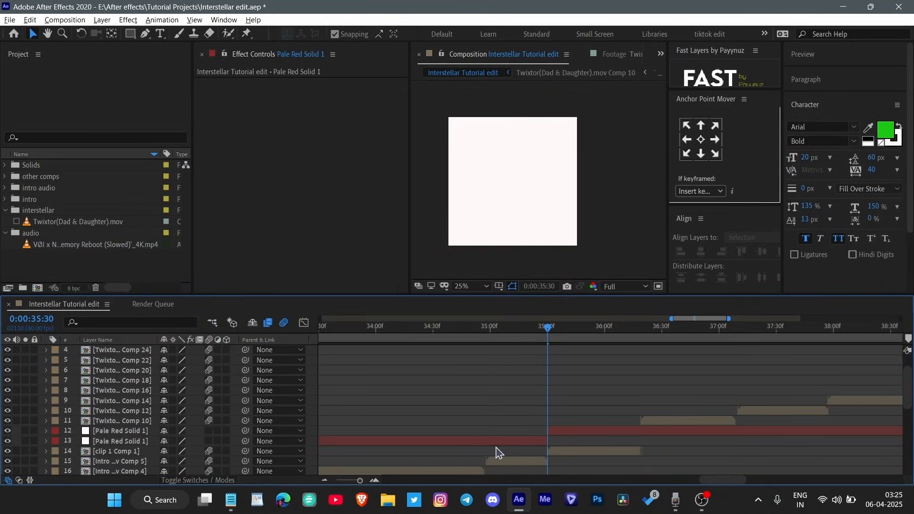
pyautogui.click(497, 441)
pyautogui.press('Delete')
pyautogui.moveTo(563, 327); pyautogui.dragTo(638, 384)
pyautogui.click(629, 430)
pyautogui.hotkey('ctrl', 'shift', 'd')
pyautogui.press('Delete')
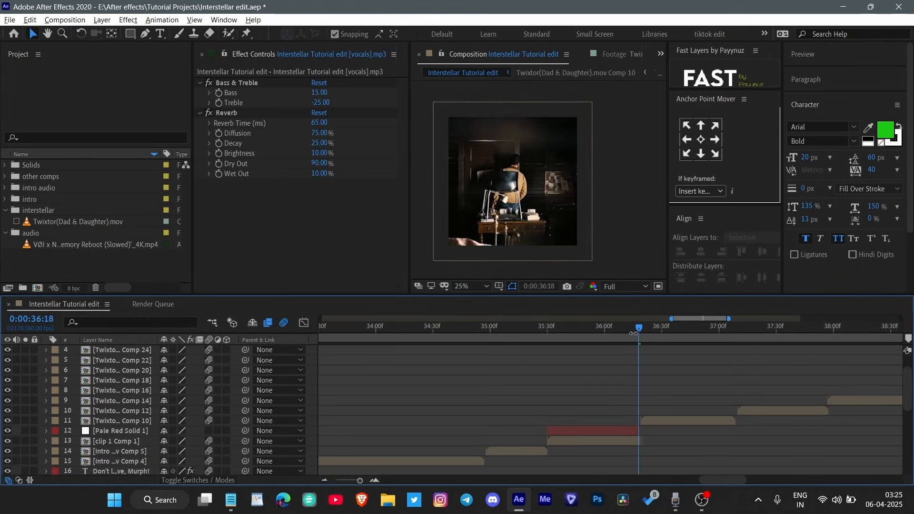
# - Keyframe the solid's opacity from 100% at 0:00:35:30 to 0% at its end, and apply Easy Ease to both keyframes
pyautogui.moveTo(637, 329); pyautogui.dragTo(550, 439)
pyautogui.click(569, 433)
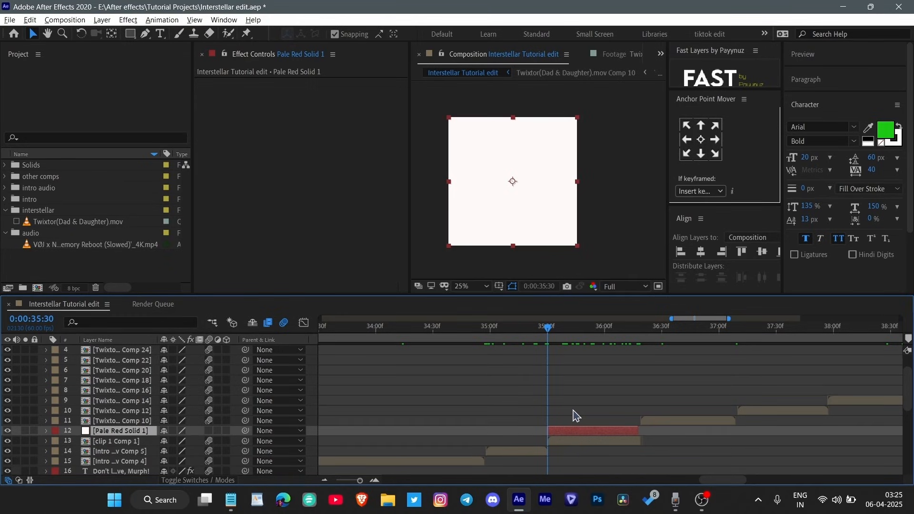
pyautogui.hotkey('alt', 'shift', 't')
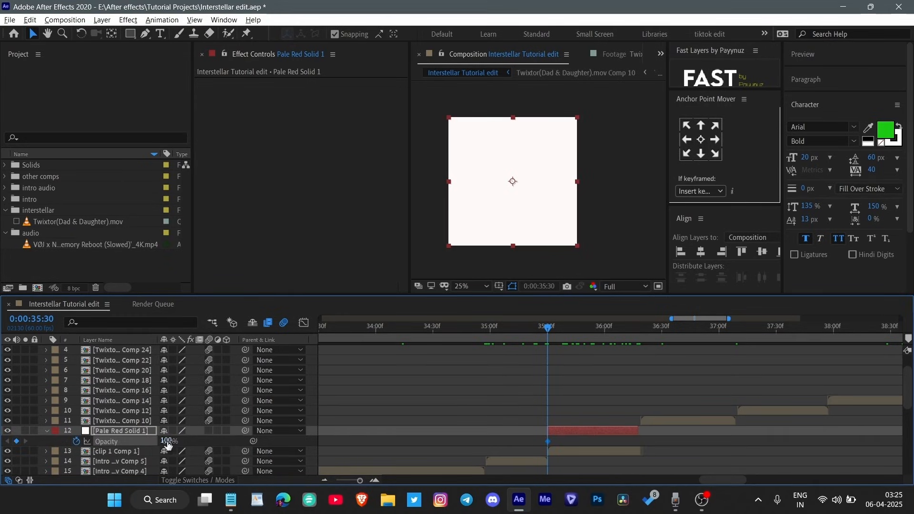
pyautogui.click(167, 441)
pyautogui.write('0')
pyautogui.press('Return')
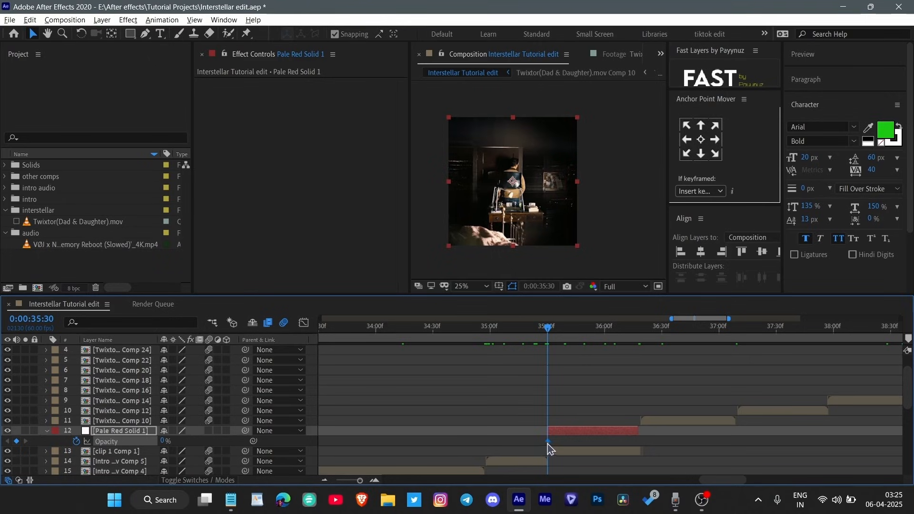
pyautogui.moveTo(630, 459); pyautogui.dragTo(642, 459)
pyautogui.moveTo(164, 446); pyautogui.dragTo(343, 450)
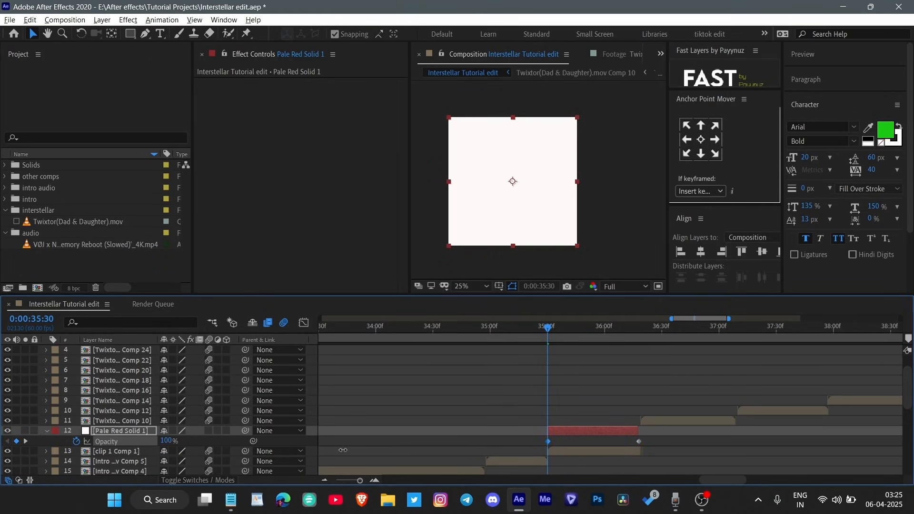
pyautogui.moveTo(657, 441); pyautogui.dragTo(336, 453)
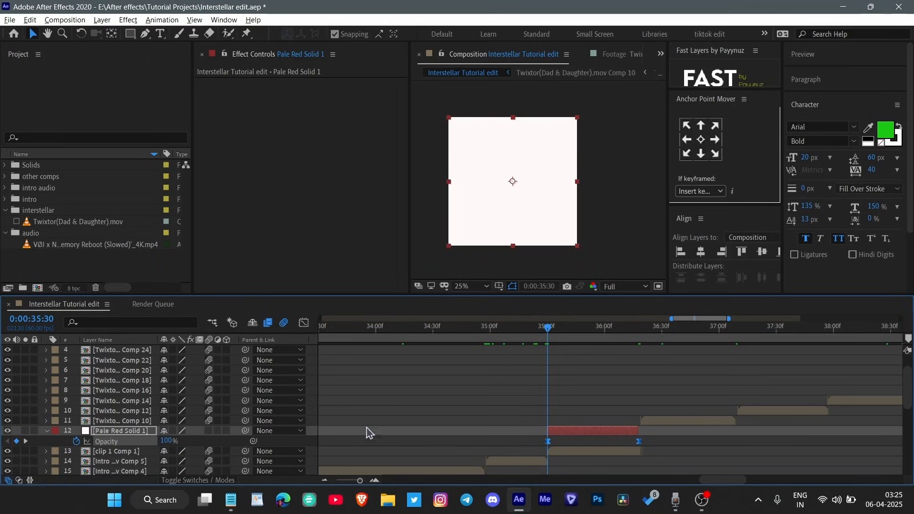
# - Reshape the solid's opacity curve in the graph editor so the flash drops steeply at first and eases out, and save the project
pyautogui.click(304, 323)
pyautogui.scroll(2, 623, 410)
pyautogui.moveTo(416, 419); pyautogui.dragTo(347, 408)
pyautogui.scroll(2, 420, 412)
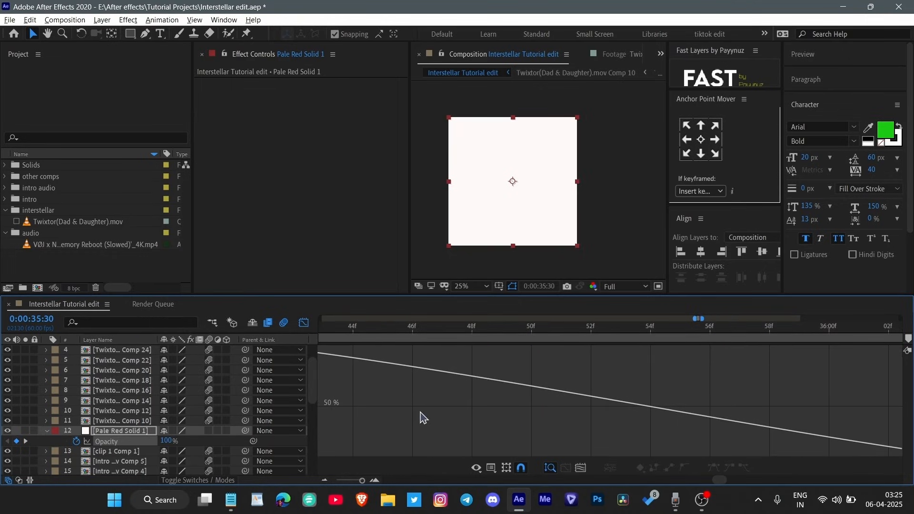
pyautogui.scroll(-3, 422, 415)
pyautogui.moveTo(551, 455); pyautogui.dragTo(318, 346)
pyautogui.moveTo(426, 353); pyautogui.dragTo(393, 413)
pyautogui.hotkey('ctrl', 's')
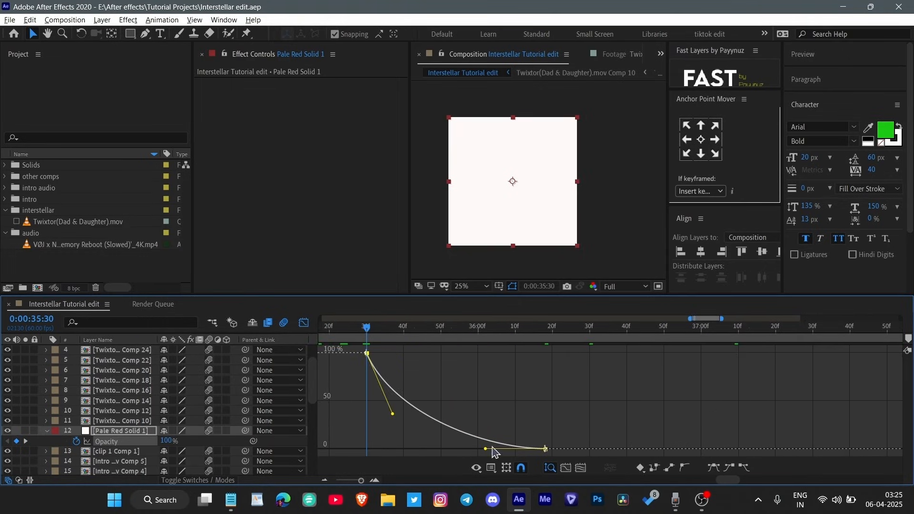
pyautogui.moveTo(484, 448); pyautogui.dragTo(463, 449)
pyautogui.scroll(-2, 510, 399)
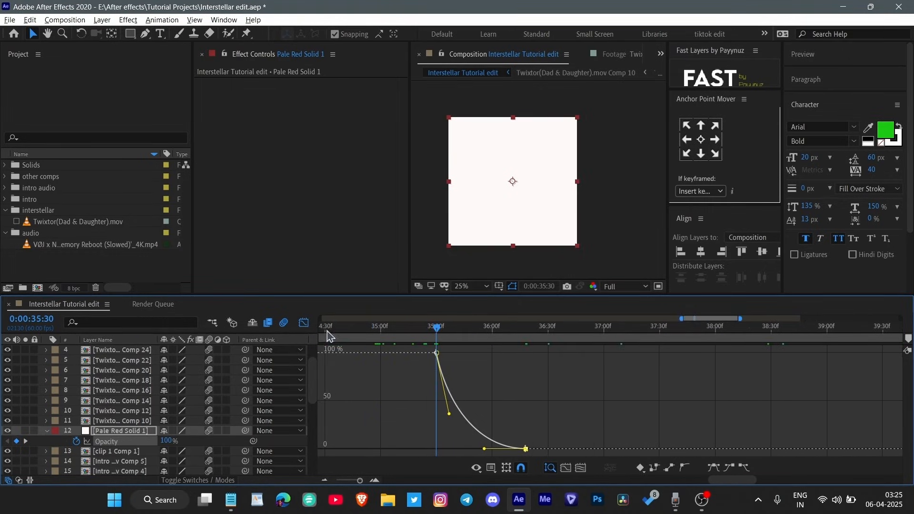
pyautogui.click(303, 323)
# - Preview the white flash at the transition into the first beat clip, and return the playhead to 0:00:00:00
pyautogui.hscroll(-3, 533, 359)
pyautogui.moveTo(516, 328); pyautogui.dragTo(417, 361)
pyautogui.press('space')
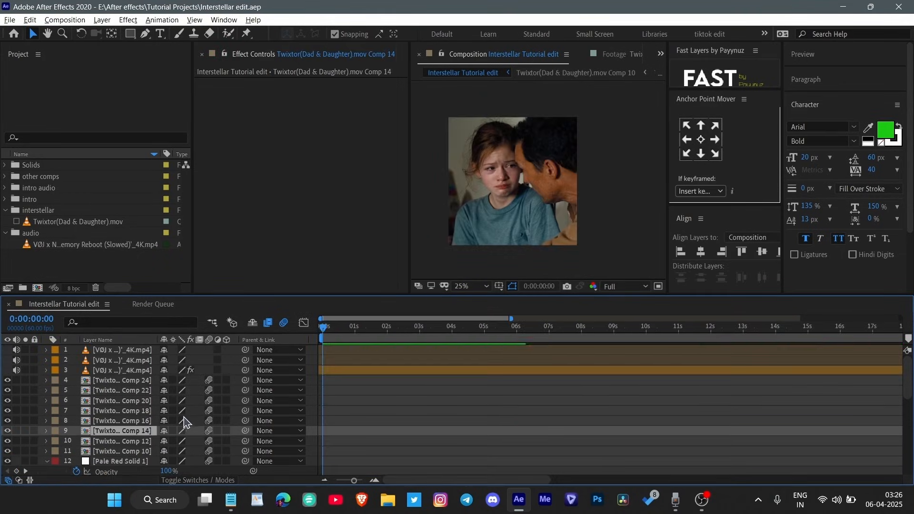
pyautogui.moveTo(350, 329); pyautogui.dragTo(300, 378)
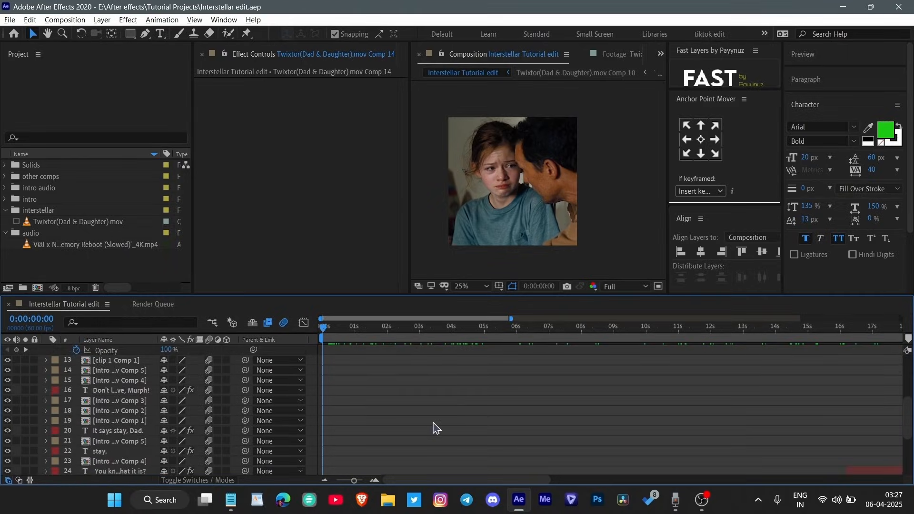
# - Select all layers from the first intro clip up through the Twixtor Comp 24 clip, with the whole timeline in view
pyautogui.scroll(-5, 436, 426)
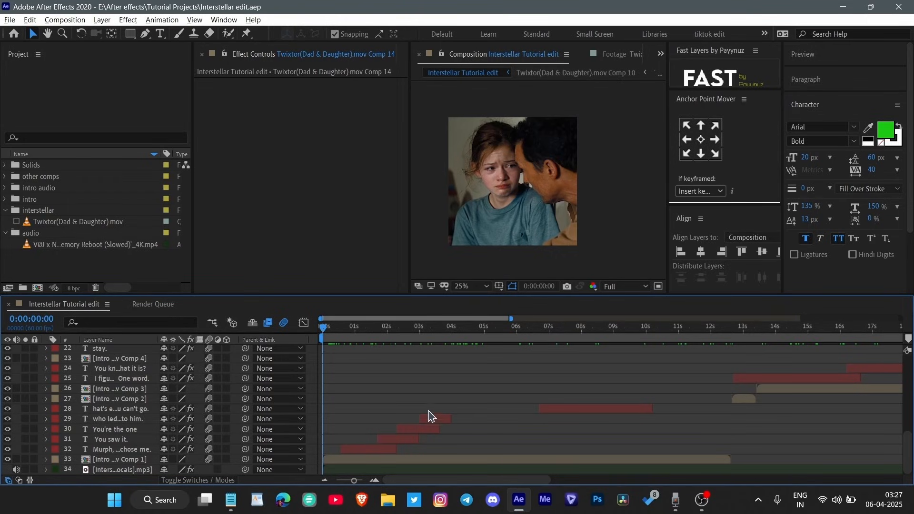
pyautogui.press(';')
pyautogui.click(426, 460)
pyautogui.scroll(9, 130, 447)
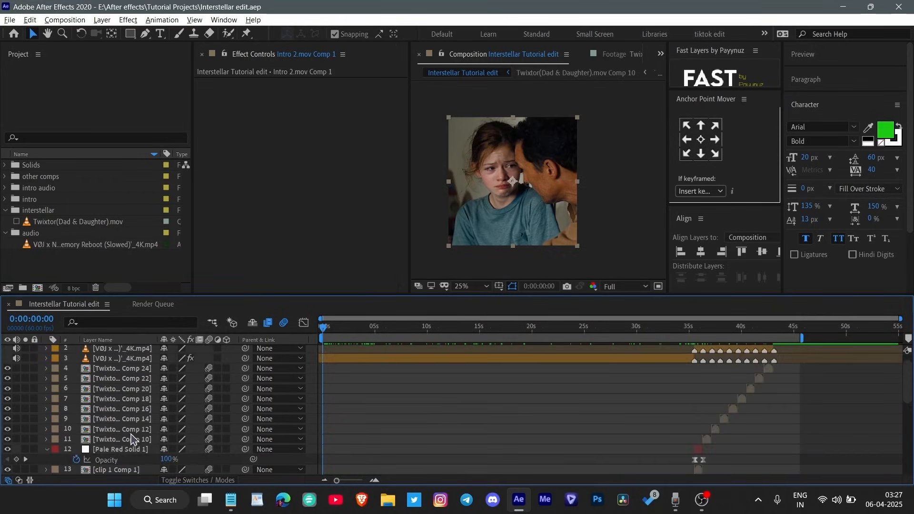
pyautogui.keyDown('shift'); pyautogui.click(133, 437); pyautogui.keyUp('shift')
pyautogui.scroll(-9, 129, 441)
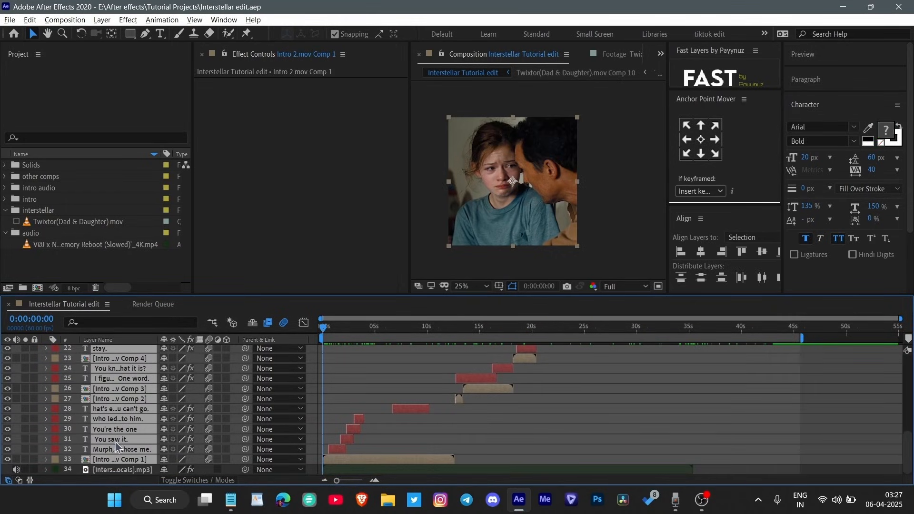
# - Exclude the subtitle text layers from the selection, keeping only the clips and the white solid selected
pyautogui.keyDown('ctrl'); pyautogui.click(117, 439); pyautogui.keyUp('ctrl')
pyautogui.keyDown('ctrl'); pyautogui.click(116, 429); pyautogui.keyUp('ctrl')
pyautogui.keyDown('ctrl'); pyautogui.click(116, 419); pyautogui.keyUp('ctrl')
pyautogui.keyDown('ctrl'); pyautogui.click(116, 408); pyautogui.keyUp('ctrl')
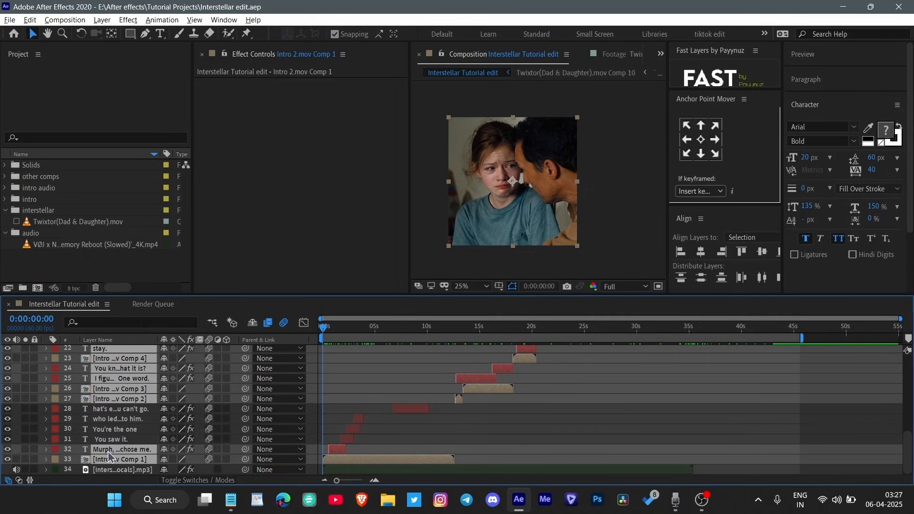
pyautogui.keyDown('ctrl'); pyautogui.click(118, 449); pyautogui.keyUp('ctrl')
pyautogui.scroll(2, 125, 444)
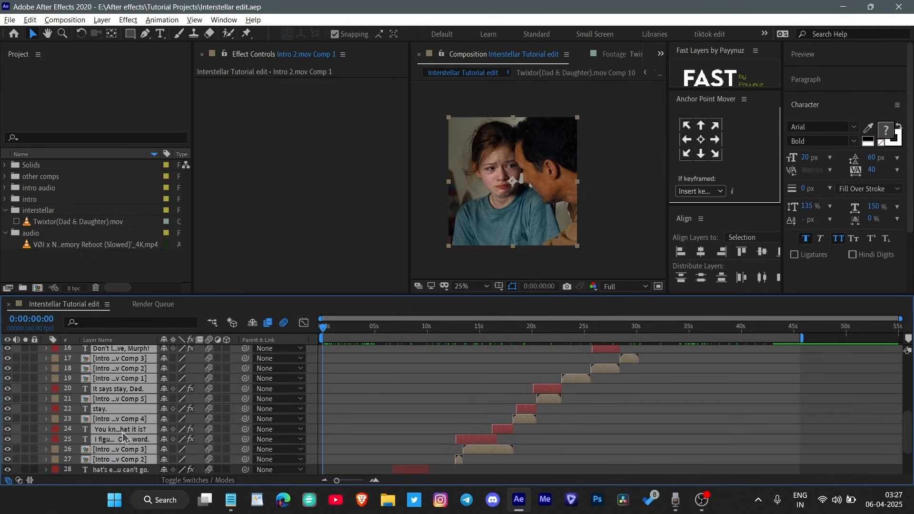
pyautogui.keyDown('ctrl'); pyautogui.click(123, 439); pyautogui.keyUp('ctrl')
pyautogui.keyDown('ctrl'); pyautogui.click(119, 428); pyautogui.keyUp('ctrl')
pyautogui.keyDown('ctrl'); pyautogui.click(117, 409); pyautogui.keyUp('ctrl')
pyautogui.scroll(1, 115, 431)
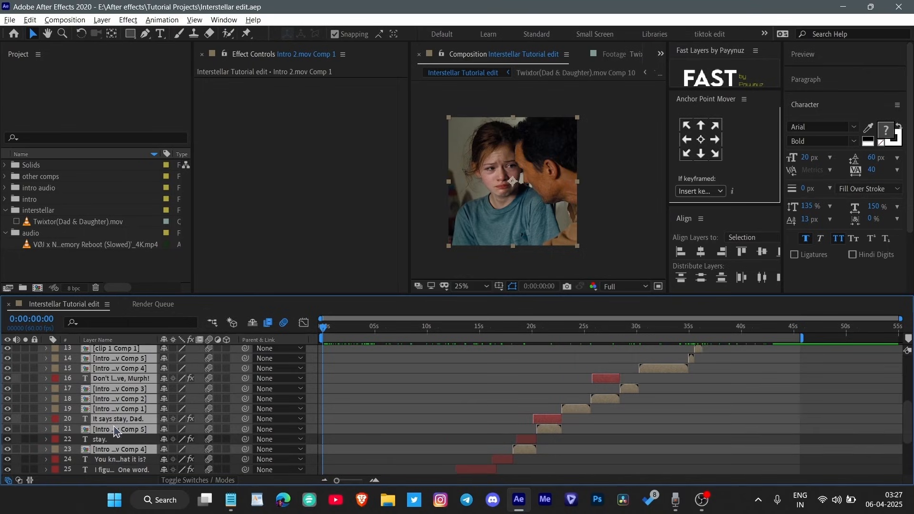
pyautogui.keyDown('ctrl'); pyautogui.click(121, 419); pyautogui.keyUp('ctrl')
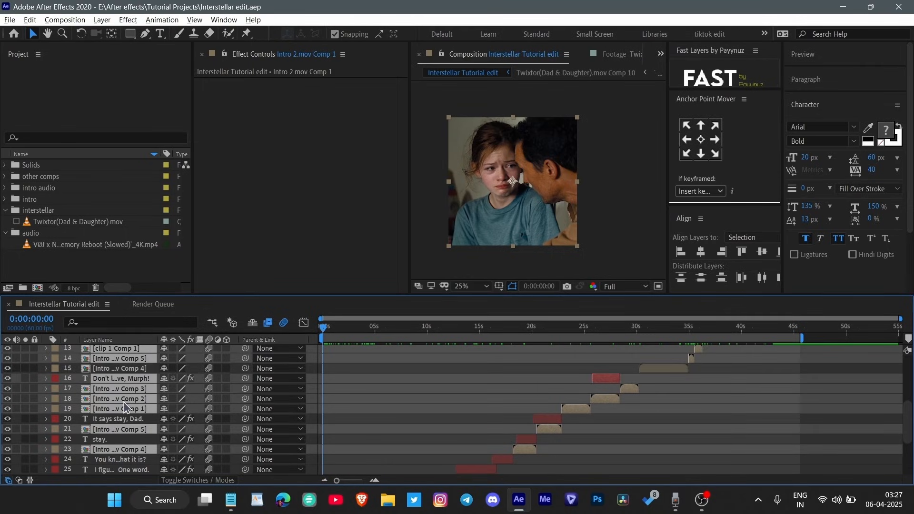
# - Check the selection and pre-compose the selected clips and solid, moving all attributes into the new composition
pyautogui.scroll(1, 117, 423)
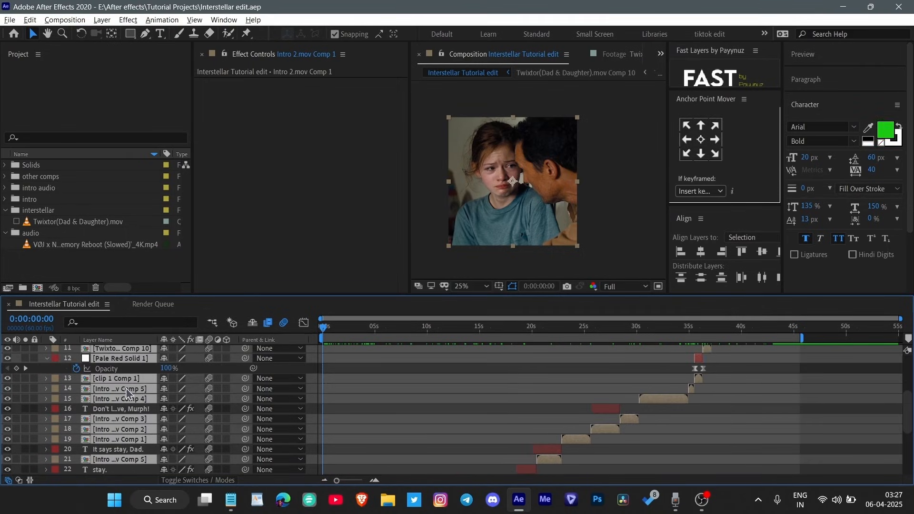
pyautogui.scroll(2, 121, 422)
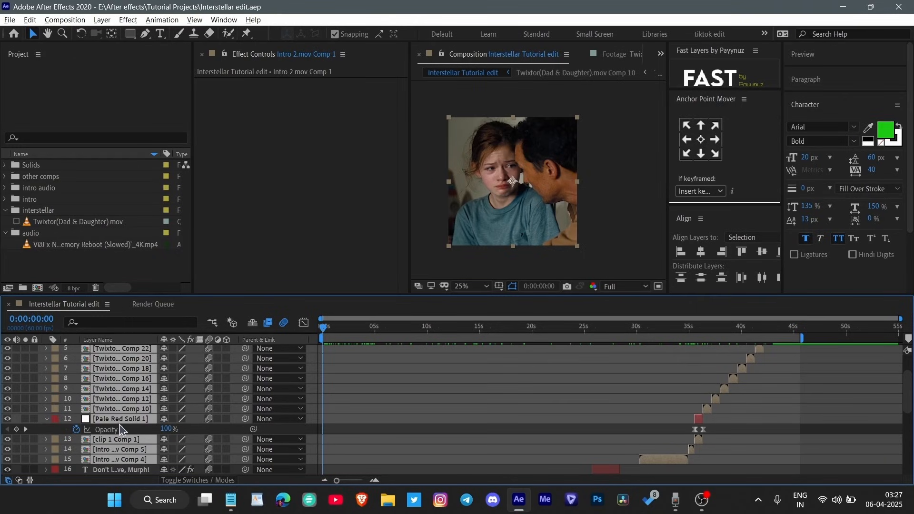
pyautogui.scroll(2, 119, 423)
pyautogui.scroll(-7, 114, 410)
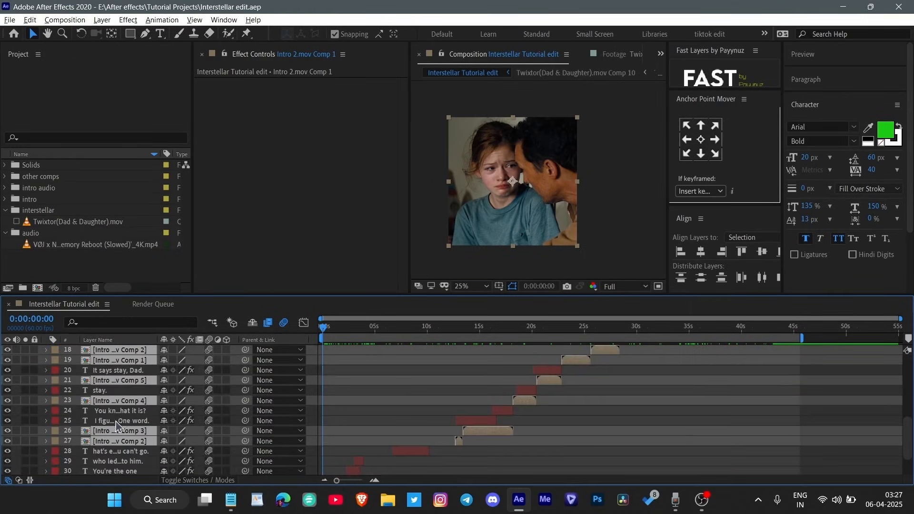
pyautogui.hotkey('ctrl', 'shift', 'c')
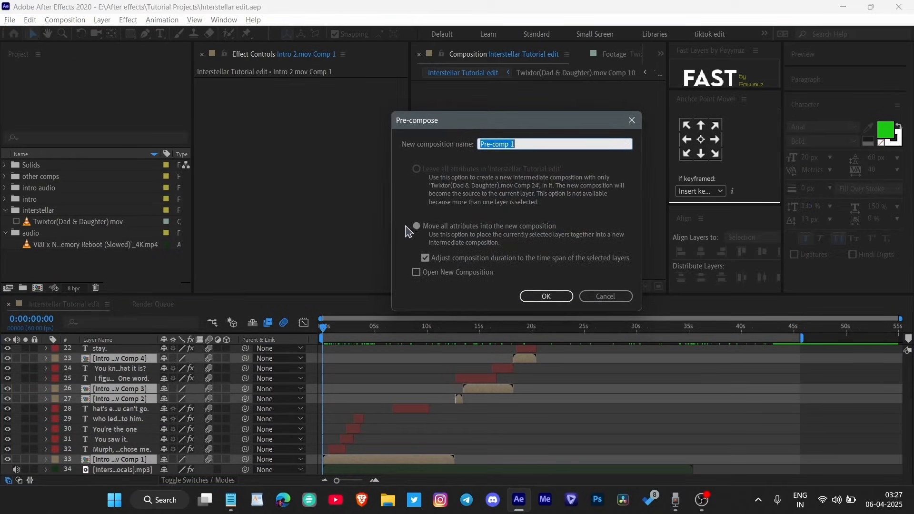
pyautogui.click(546, 296)
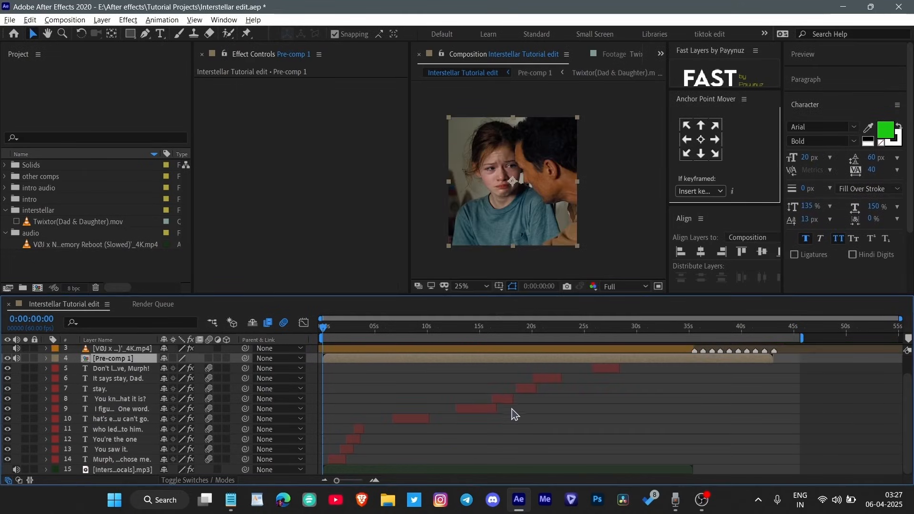
# - Move the pre-comp below the subtitle text layers, and add an adjustment layer of the same length directly above it
pyautogui.moveTo(116, 459); pyautogui.dragTo(117, 464)
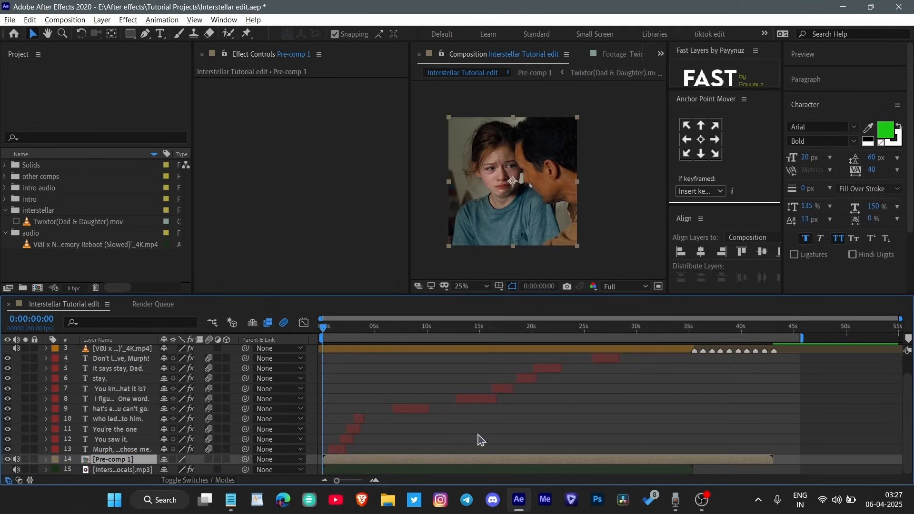
pyautogui.rightClick(456, 449)
pyautogui.moveTo(381, 273)
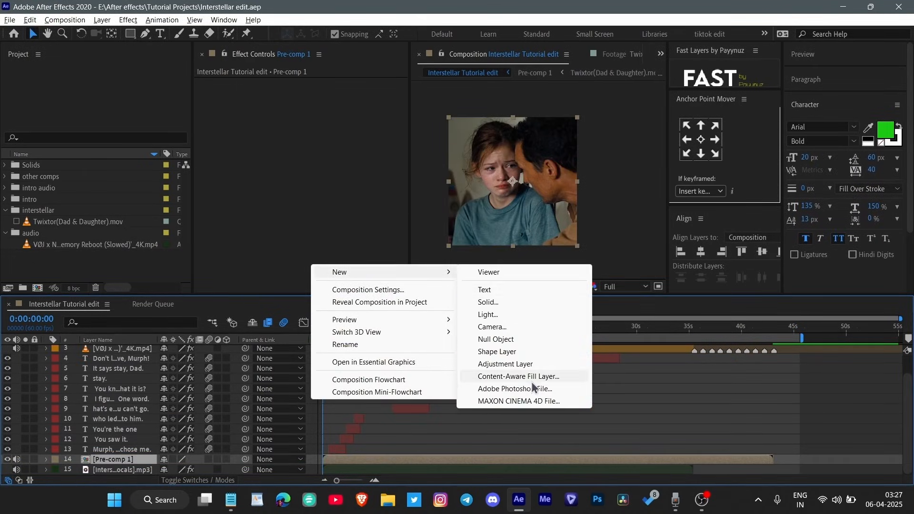
pyautogui.click(464, 363)
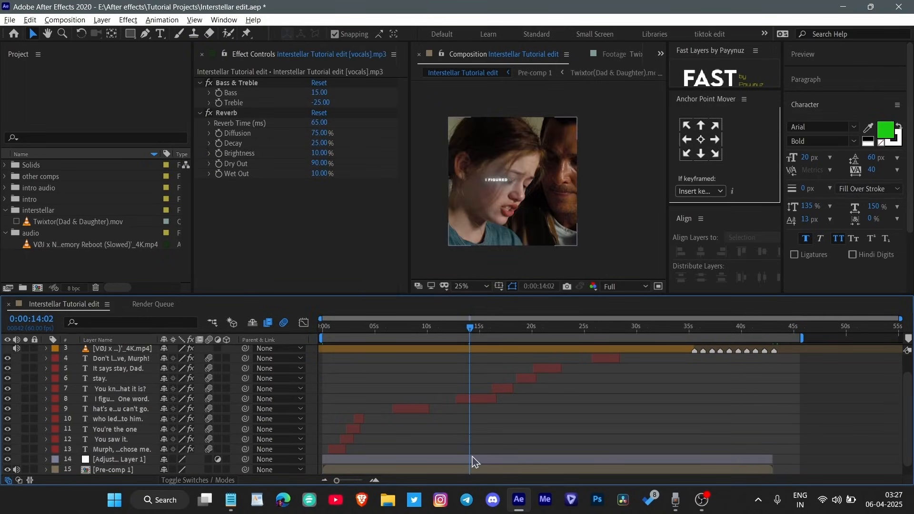
pyautogui.click(470, 460)
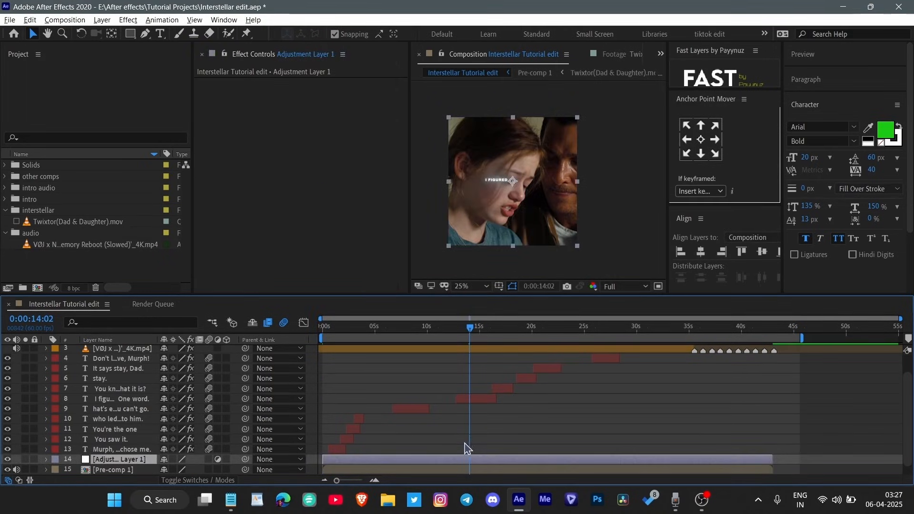
# - Enable motion blur on the adjustment layer and the pre-comp, and collapse the character settings
pyautogui.moveTo(472, 334); pyautogui.dragTo(382, 363)
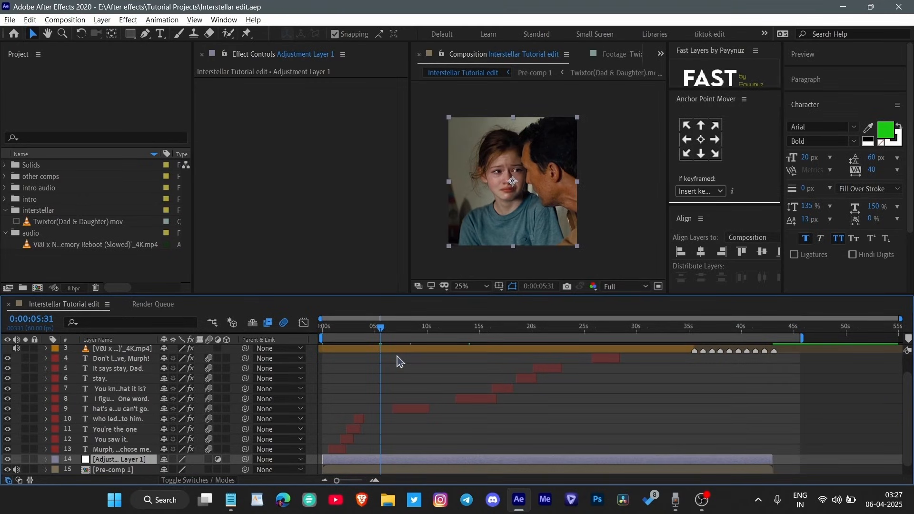
pyautogui.click(208, 460)
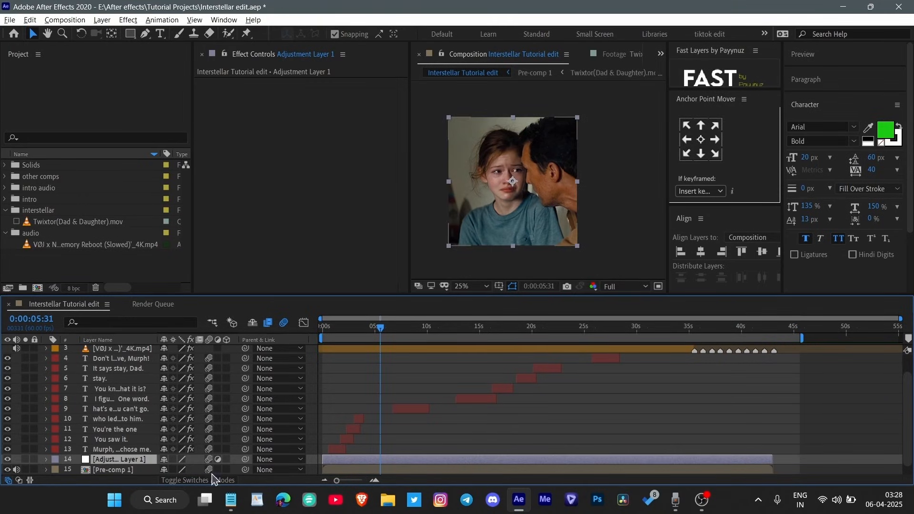
pyautogui.click(828, 106)
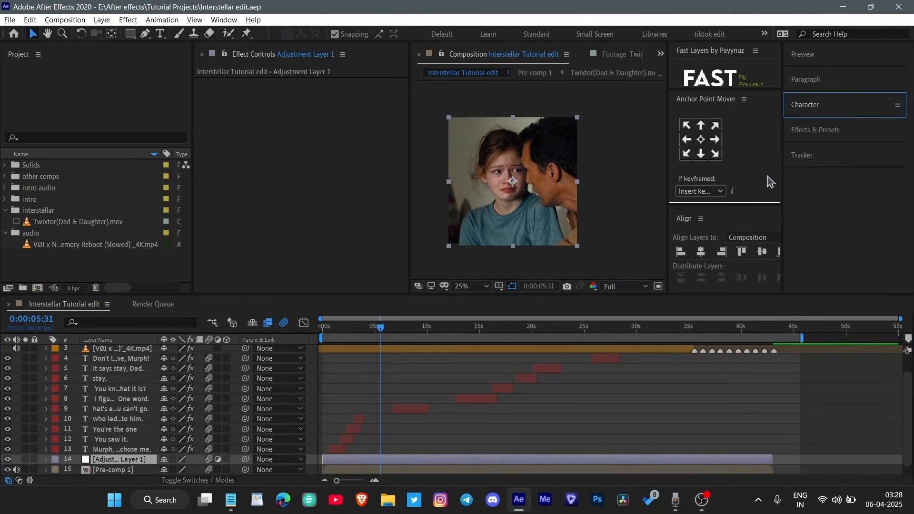
# - Find the Sharpen effect and apply it to the adjustment layer with a sharpen amount of 40
pyautogui.click(832, 137)
pyautogui.click(844, 150)
pyautogui.write('sharpe')
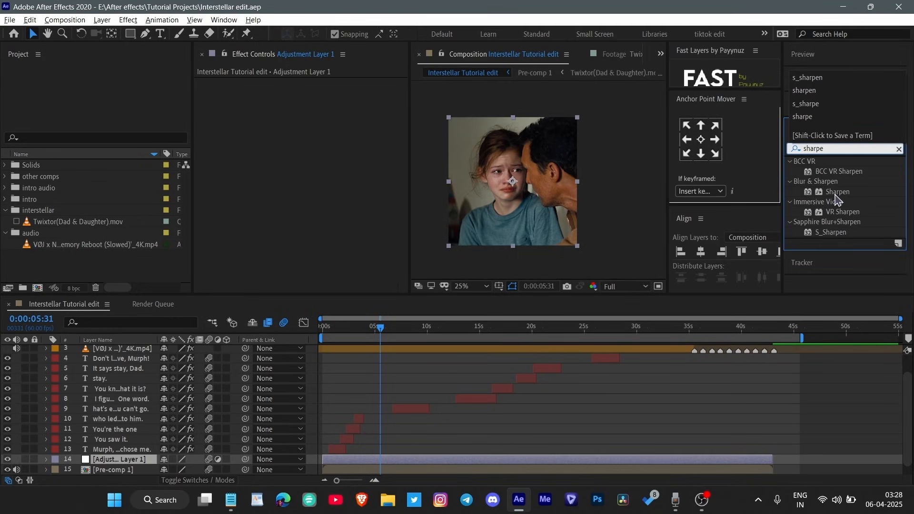
pyautogui.moveTo(836, 192); pyautogui.dragTo(420, 199)
pyautogui.moveTo(342, 201); pyautogui.dragTo(341, 203)
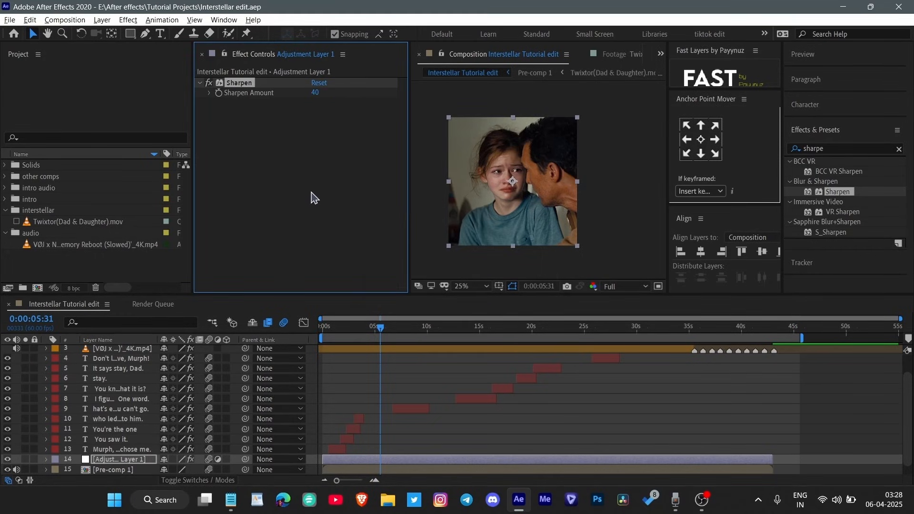
# - Add the Unsharp Mask effect to the adjustment layer and set its radius to 8
pyautogui.click(828, 149)
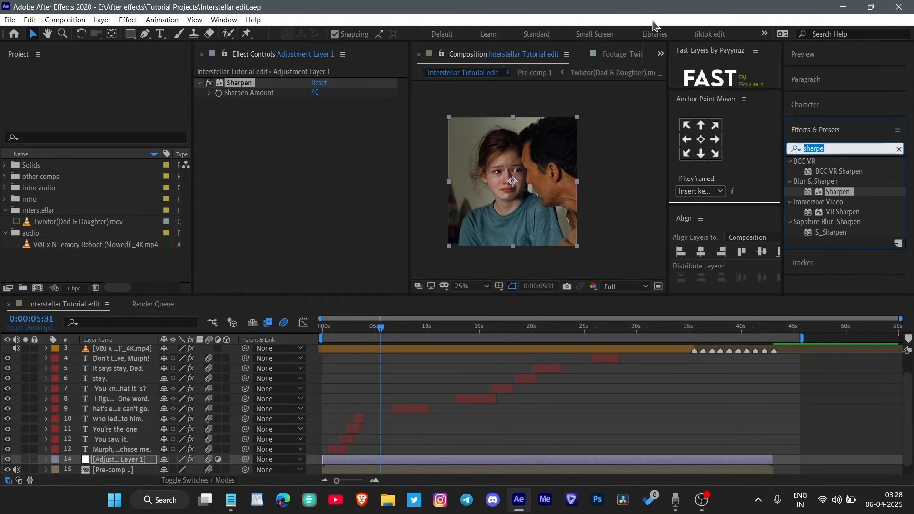
pyautogui.write('unshar')
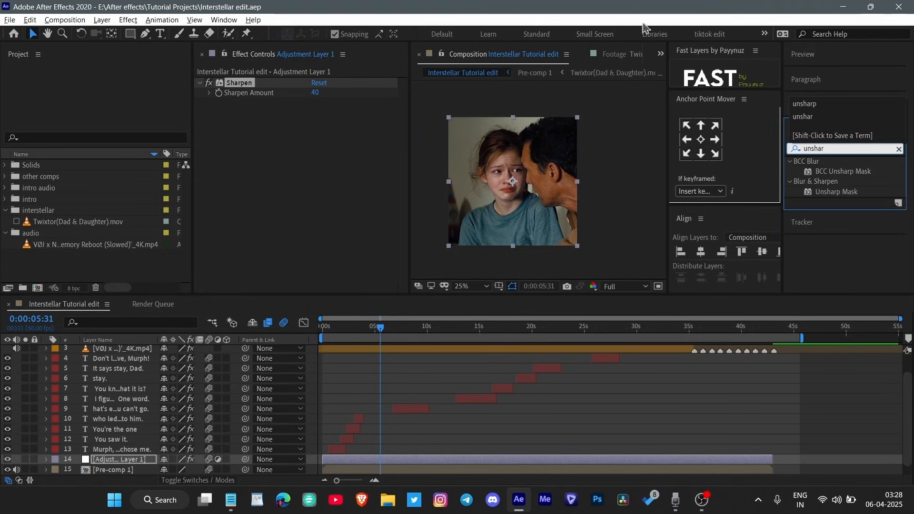
pyautogui.moveTo(854, 193); pyautogui.dragTo(316, 198)
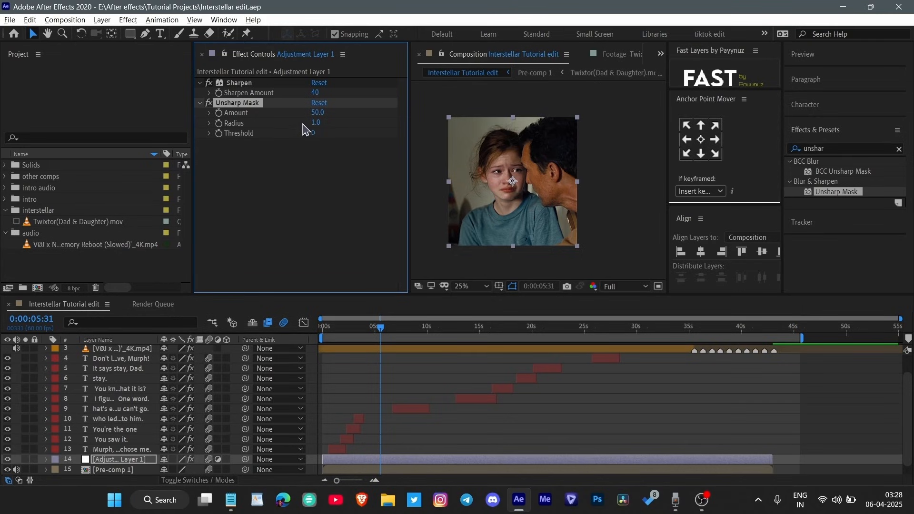
pyautogui.moveTo(313, 123); pyautogui.dragTo(332, 128)
# - Try an Unsharp Mask amount of 40, check it up close, settle on 25, and collapse the effect's settings
pyautogui.click(318, 113)
pyautogui.write('40')
pyautogui.press('Return')
pyautogui.press('.')
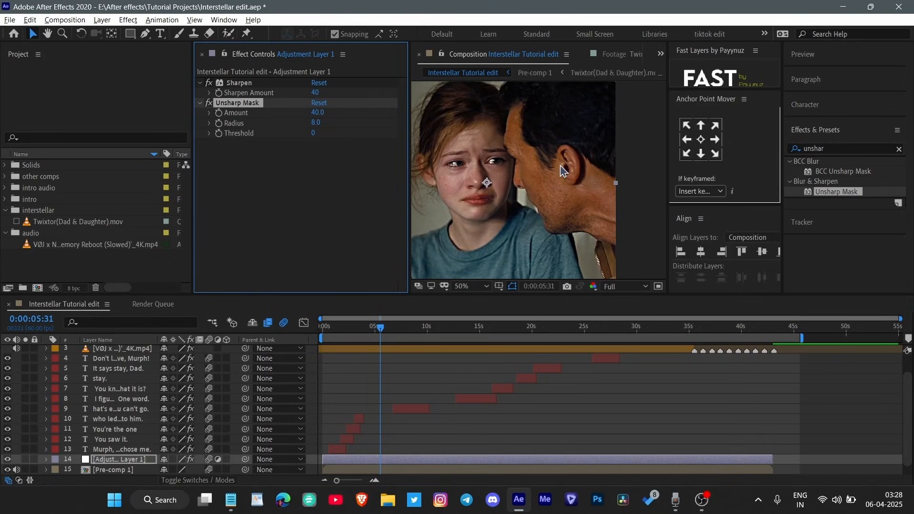
pyautogui.click(317, 113)
pyautogui.write('25')
pyautogui.press('Return')
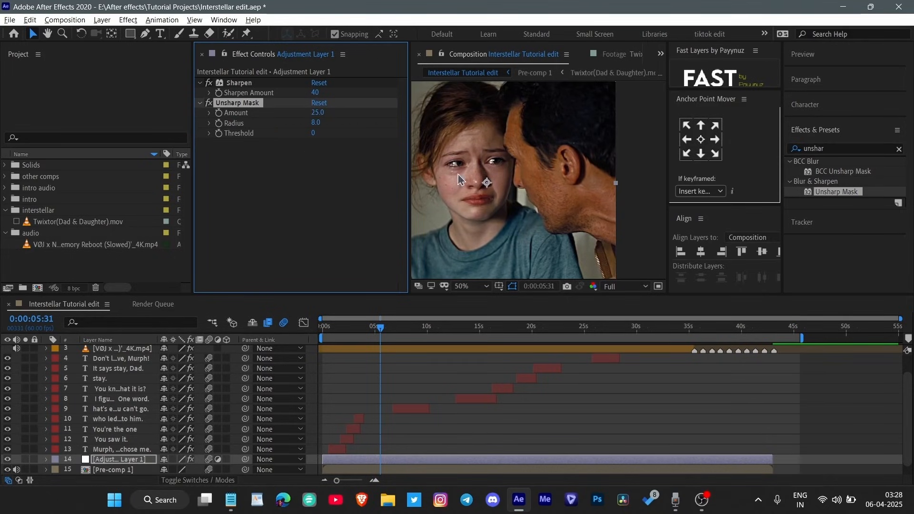
pyautogui.press(',')
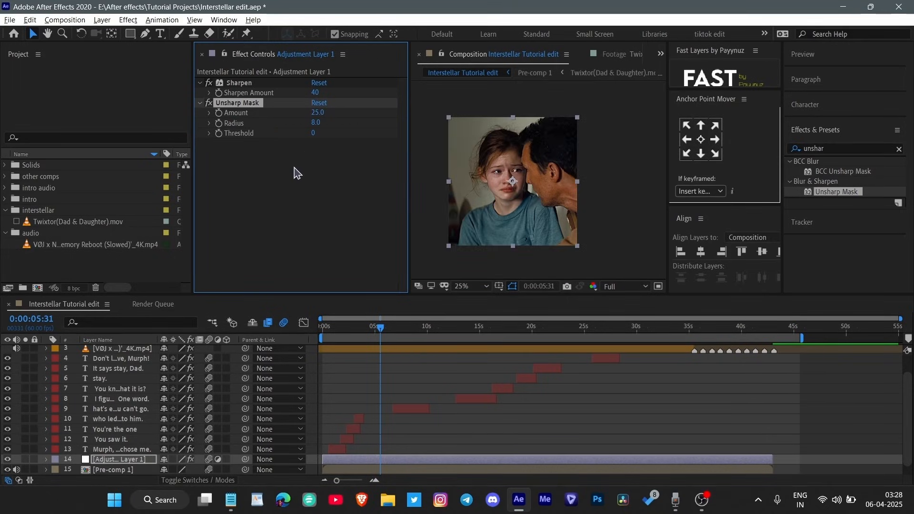
pyautogui.click(201, 103)
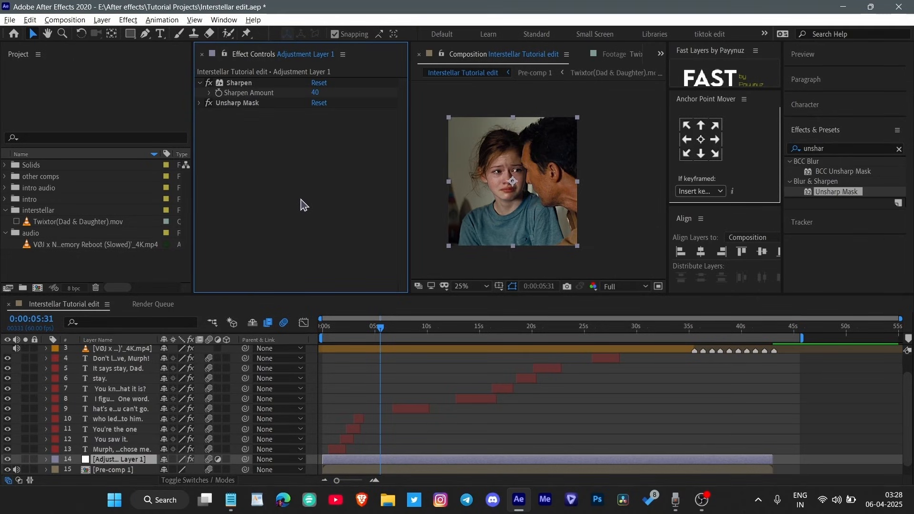
# - Apply Brightness & Contrast to the adjustment layer and set the brightness to 35
pyautogui.hotkey('ctrl', 'space')
pyautogui.write('bright')
pyautogui.press('Return')
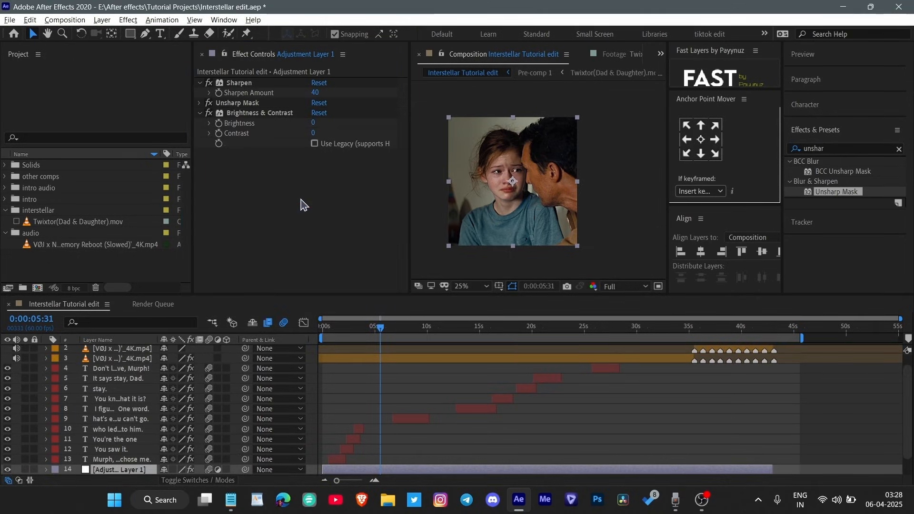
pyautogui.click(313, 123)
pyautogui.press('Return')
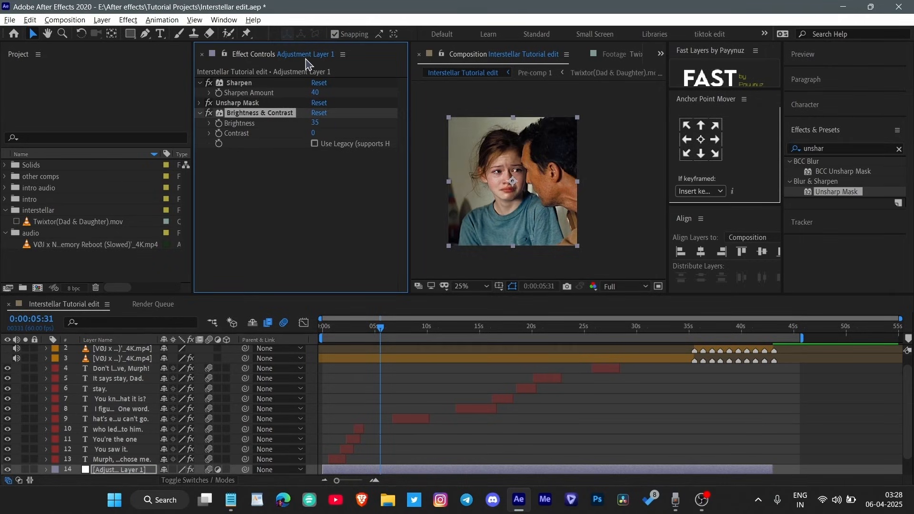
# - Try a contrast of 45, settle on 25, and collapse the Brightness & Contrast and Sharpen settings
pyautogui.press('Tab')
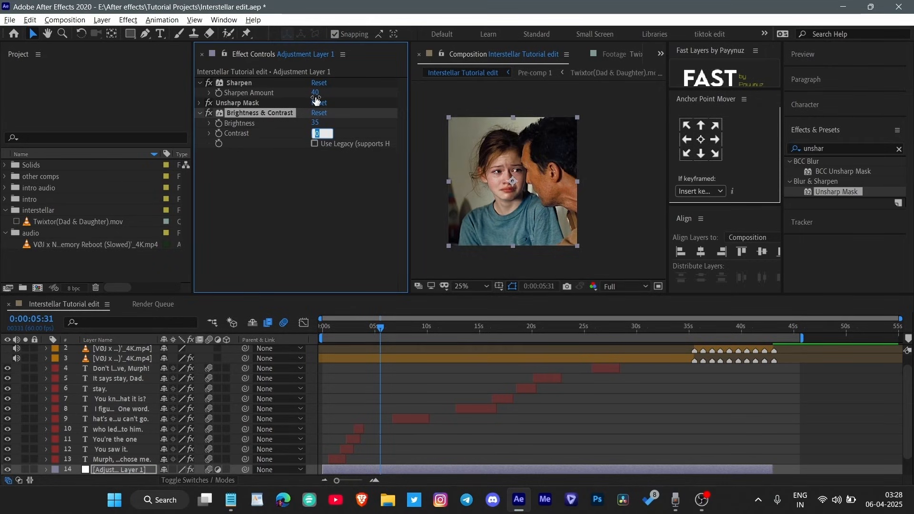
pyautogui.write('45')
pyautogui.press('Return')
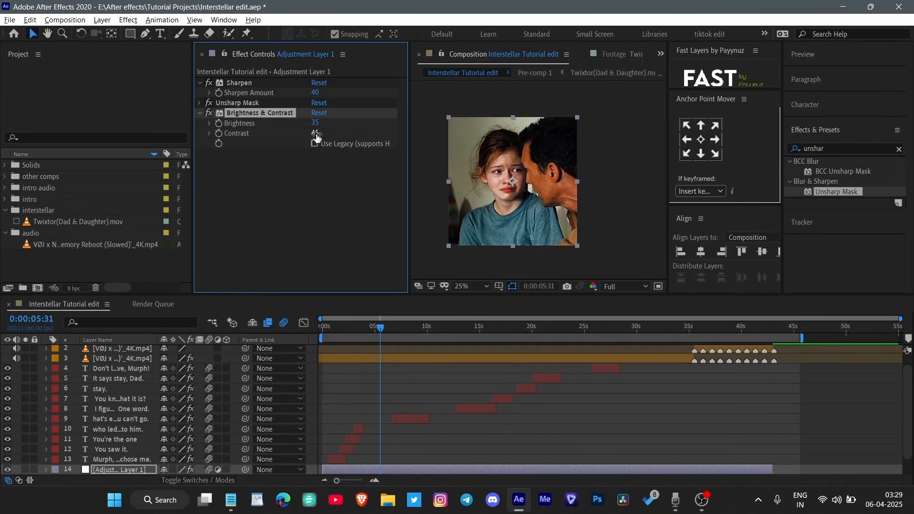
pyautogui.click(200, 112)
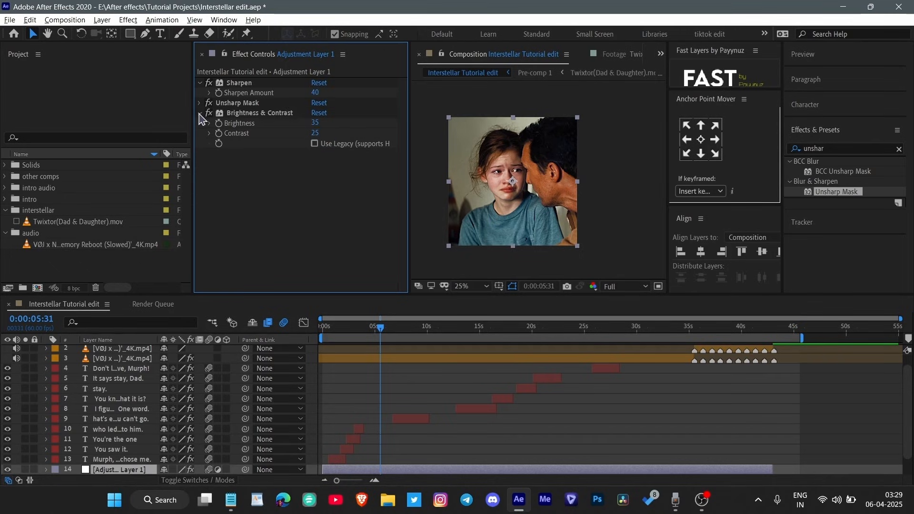
pyautogui.click(199, 83)
# - Apply Hue/Saturation to the adjustment layer, slightly adjust the master saturation and master lightness, and collapse its settings
pyautogui.hotkey('ctrl', 'space')
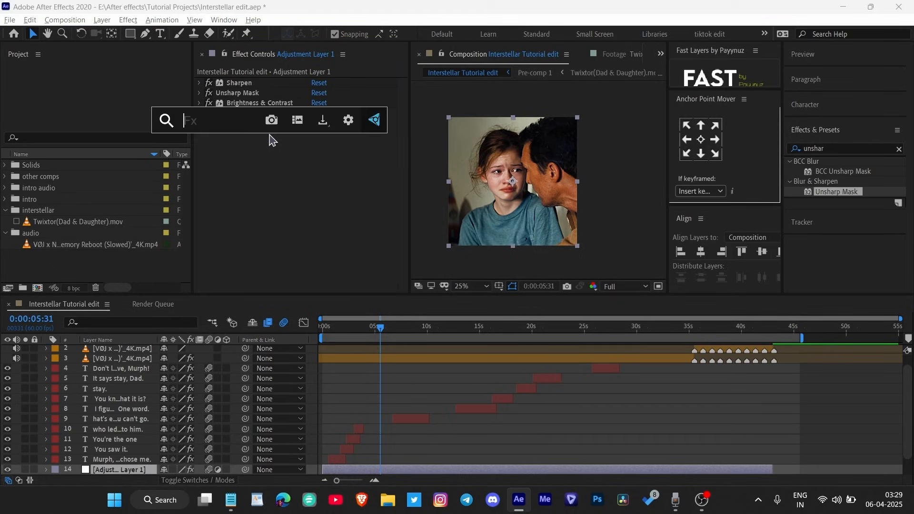
pyautogui.write('satu')
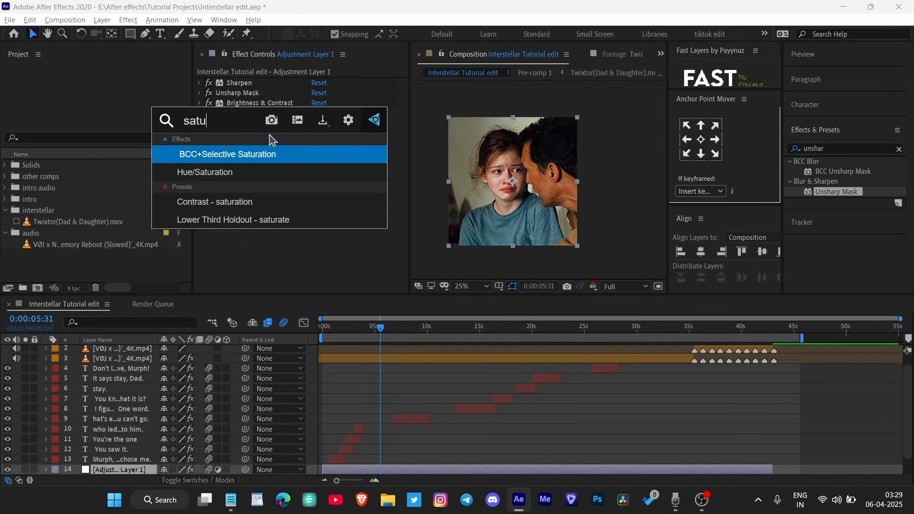
pyautogui.press('Down')
pyautogui.press('Return')
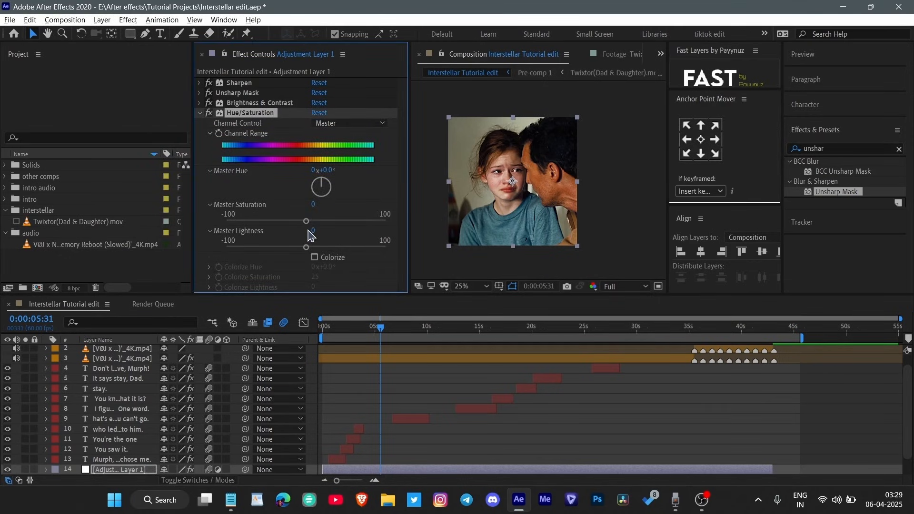
pyautogui.moveTo(313, 204); pyautogui.dragTo(320, 204)
pyautogui.moveTo(307, 248); pyautogui.dragTo(311, 249)
pyautogui.click(229, 189)
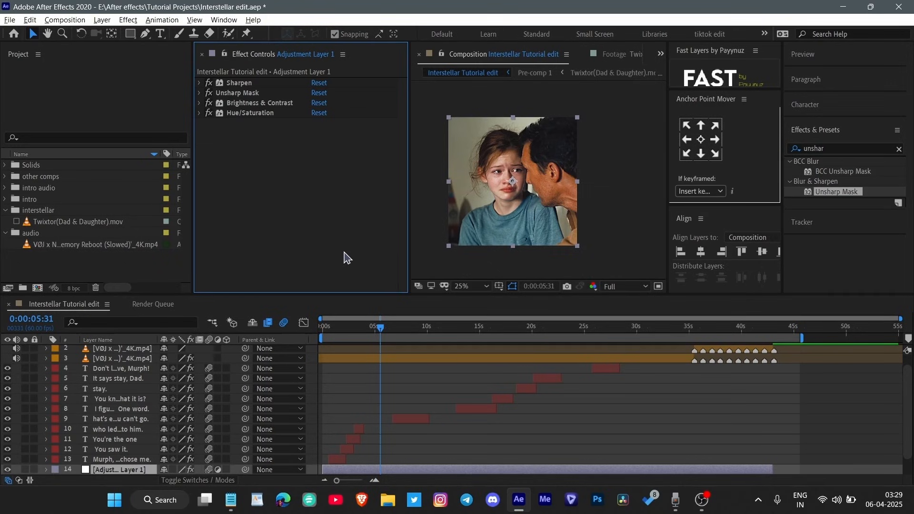
# - Add the Lumetri Color effect to the adjustment layer
pyautogui.hotkey('ctrl', 'space')
pyautogui.write('lum')
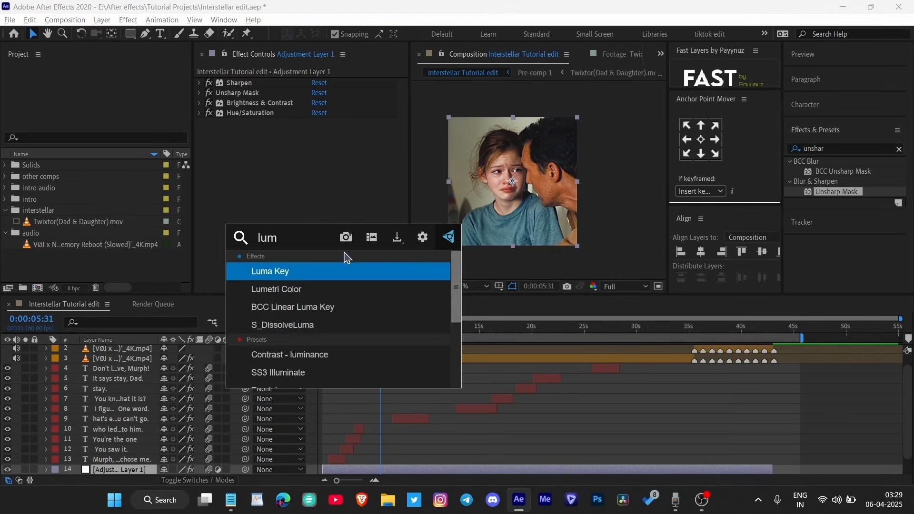
pyautogui.press('Down')
pyautogui.press('Return')
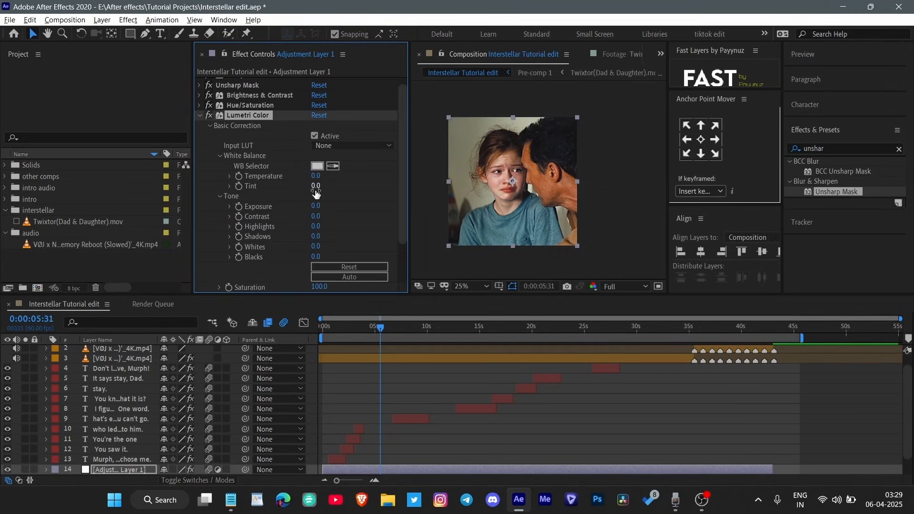
# - Set the Lumetri Color exposure to 0.2 and its tone contrast to 20
pyautogui.click(315, 207)
pyautogui.write('0.2')
pyautogui.press('Return')
pyautogui.click(315, 217)
pyautogui.write('20')
pyautogui.press('Return')
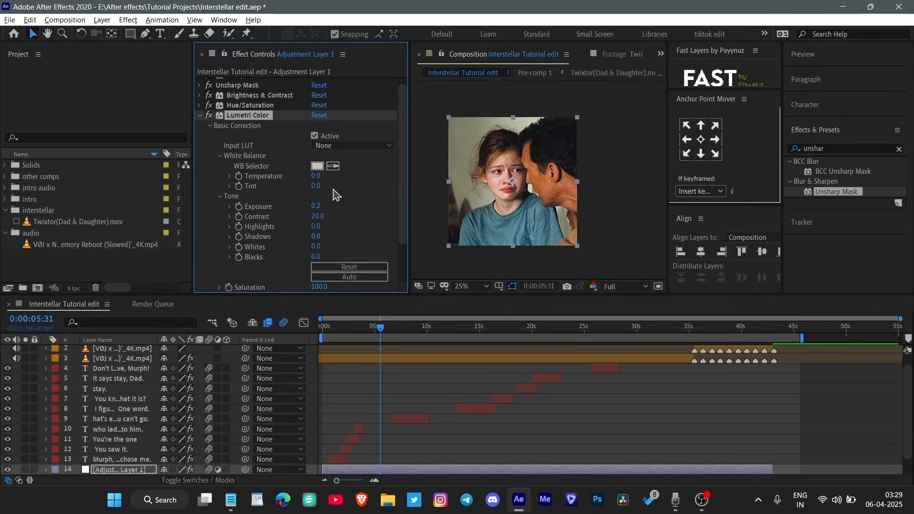
# - Try the Lumetri highlights at 15, settle on 5, and set the blacks to -5
pyautogui.click(317, 227)
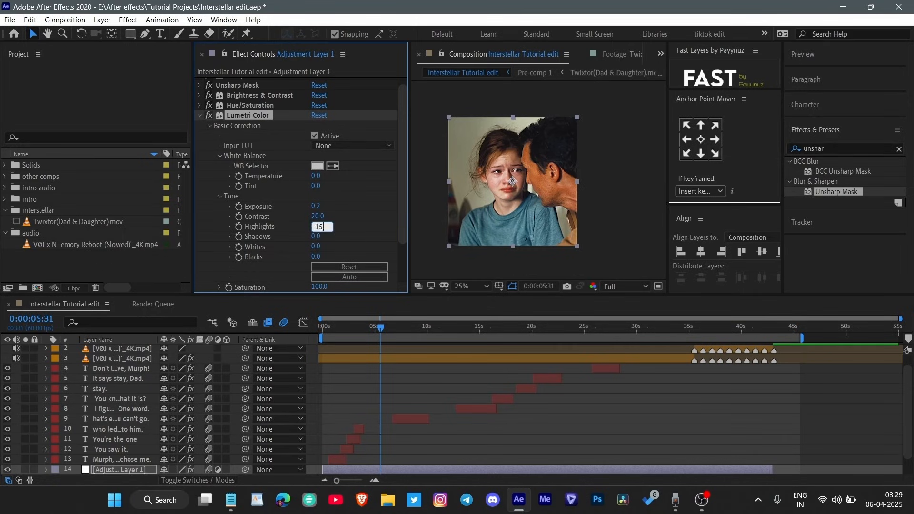
pyautogui.write('15')
pyautogui.press('Return')
pyautogui.click(321, 226)
pyautogui.write('5')
pyautogui.press('Return')
pyautogui.click(316, 256)
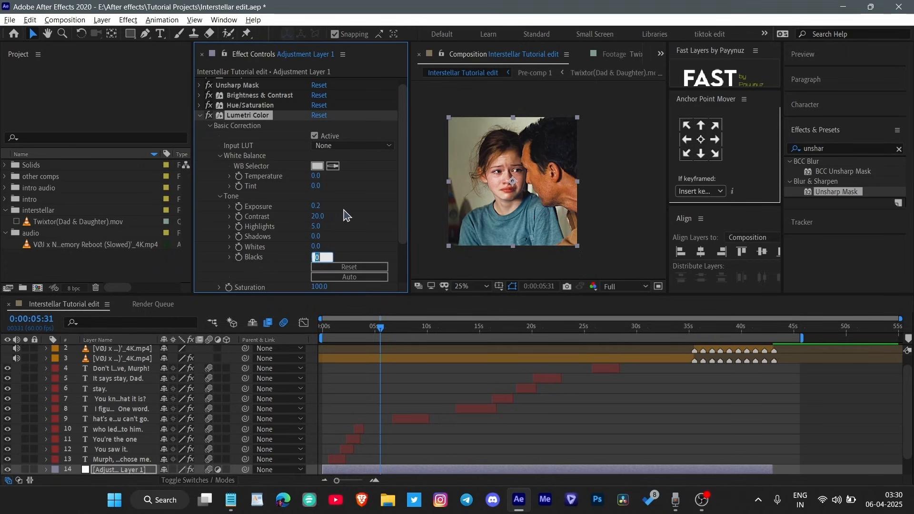
pyautogui.write('-5')
pyautogui.press('Return')
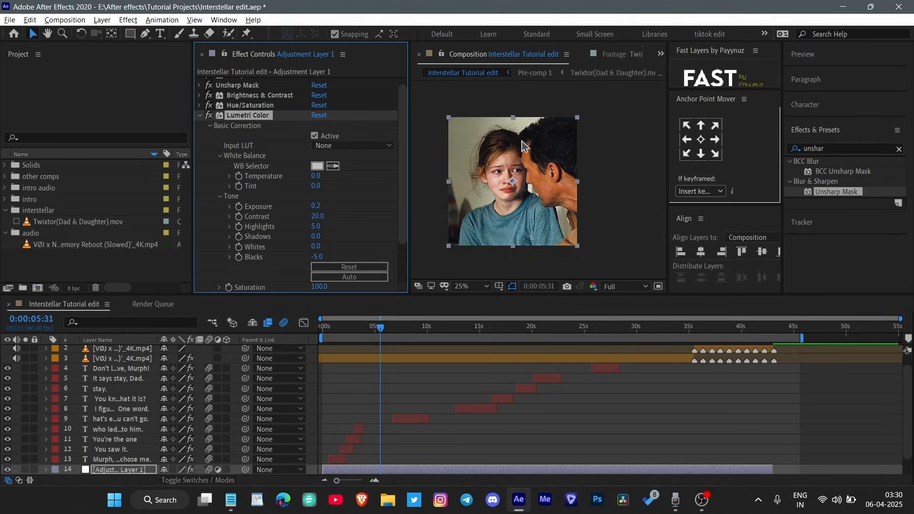
# - Try the Lumetri basic correction saturation at 110 and settle on 102
pyautogui.scroll(-2, 327, 241)
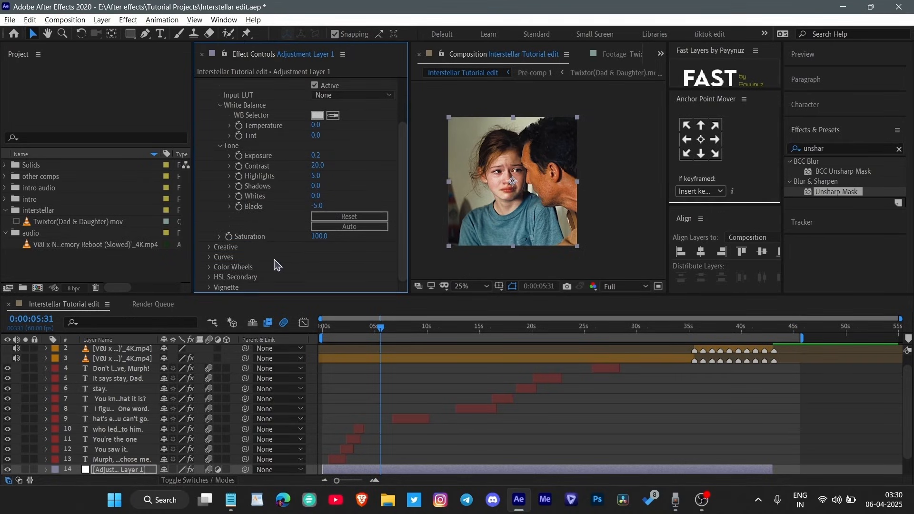
pyautogui.click(320, 236)
pyautogui.write('110')
pyautogui.press('Return')
pyautogui.click(319, 236)
pyautogui.write('102')
pyautogui.press('Return')
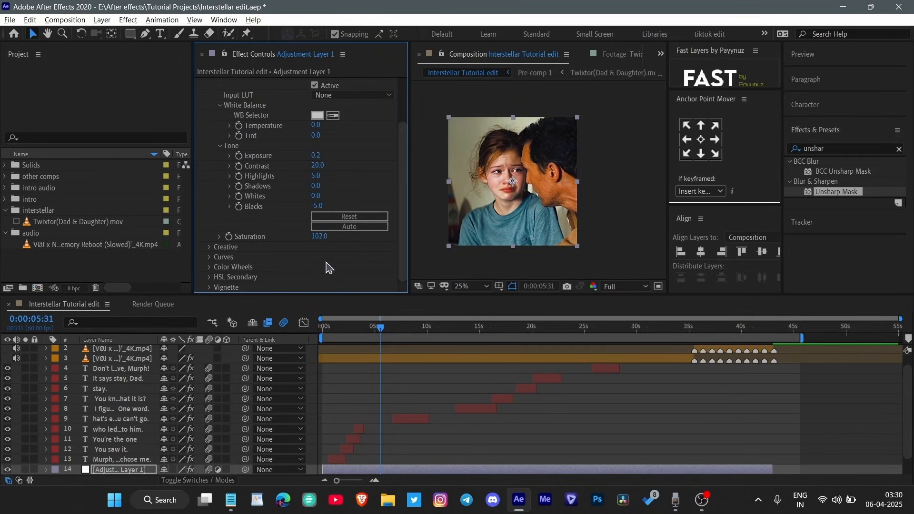
# - Add an upper and a lower control point to the Lumetri white RGB curve, shaping it slightly, and collapse the curves
pyautogui.click(209, 257)
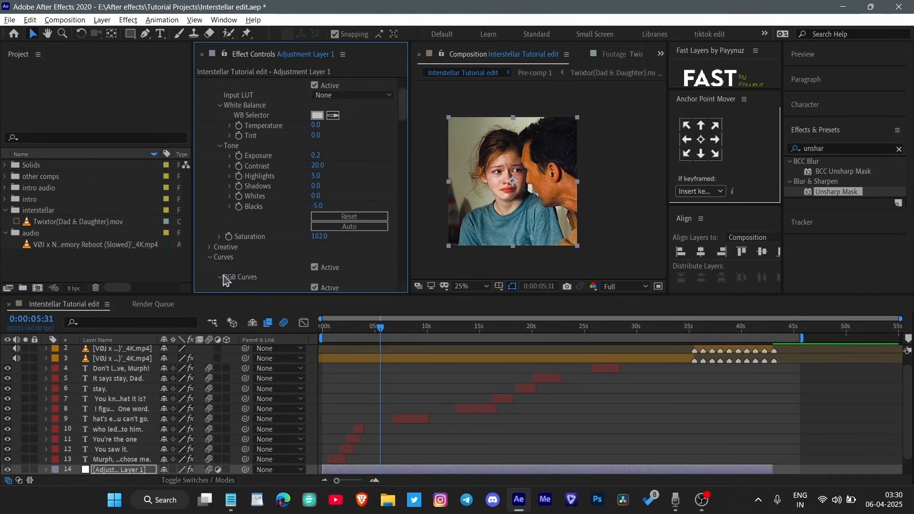
pyautogui.scroll(-5, 224, 278)
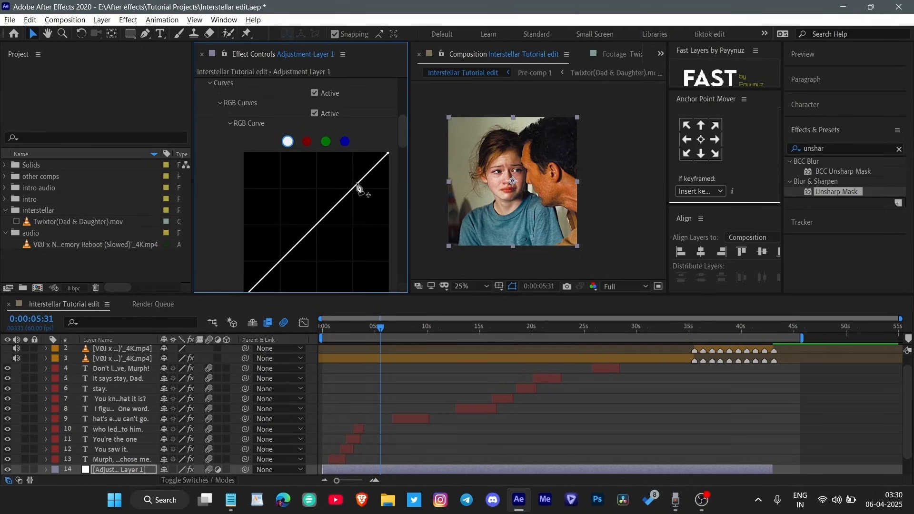
pyautogui.click(357, 184)
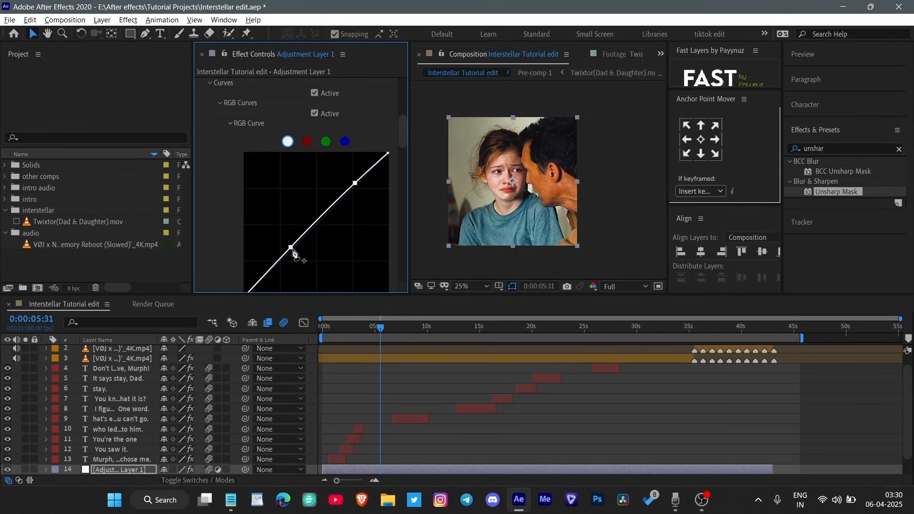
pyautogui.moveTo(291, 251); pyautogui.dragTo(294, 249)
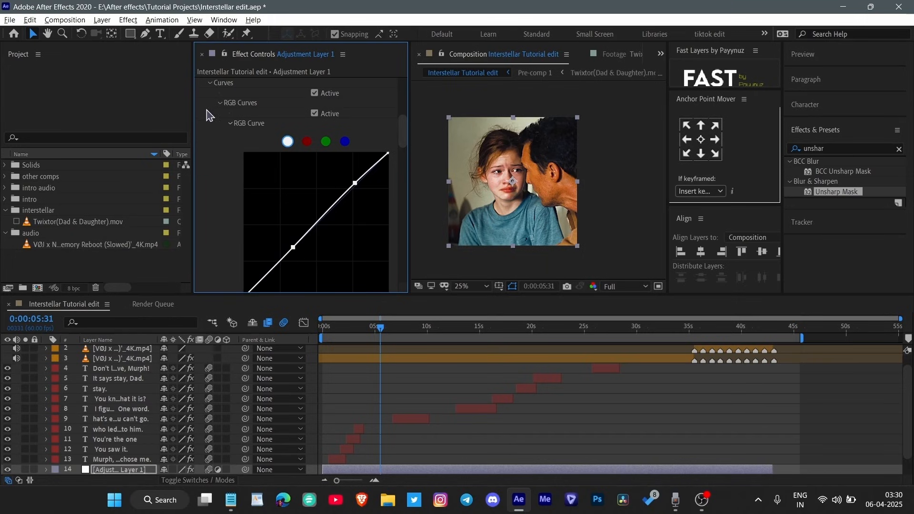
pyautogui.click(209, 83)
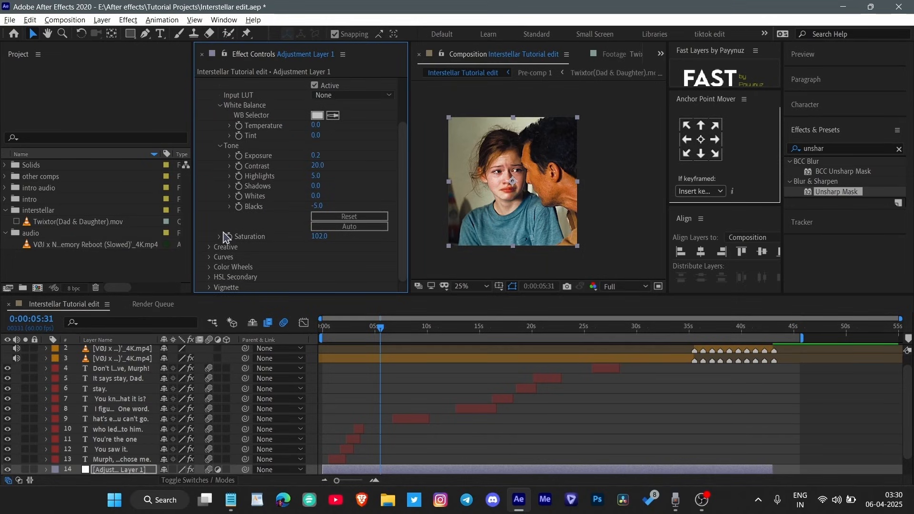
# - Expand the Lumetri creative settings, collapse the split toning wheels, and set the creative sharpen to 25
pyautogui.click(209, 247)
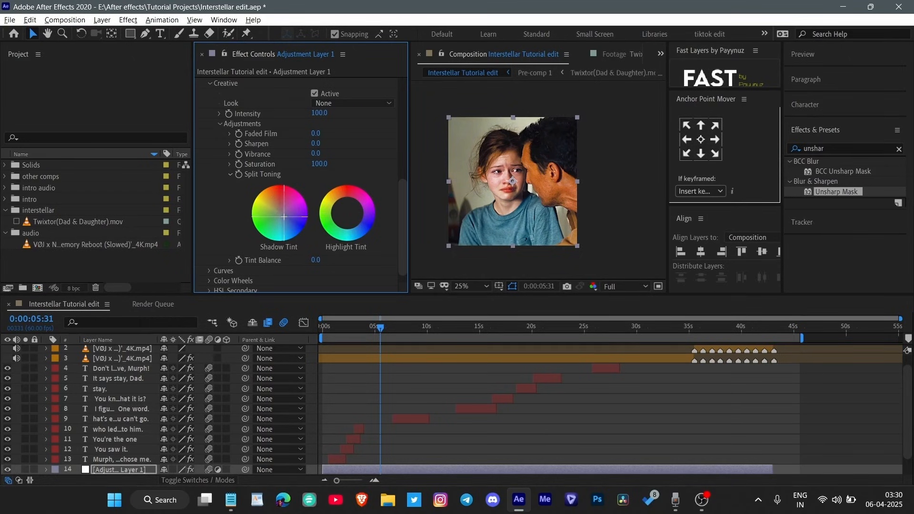
pyautogui.click(229, 175)
pyautogui.click(220, 176)
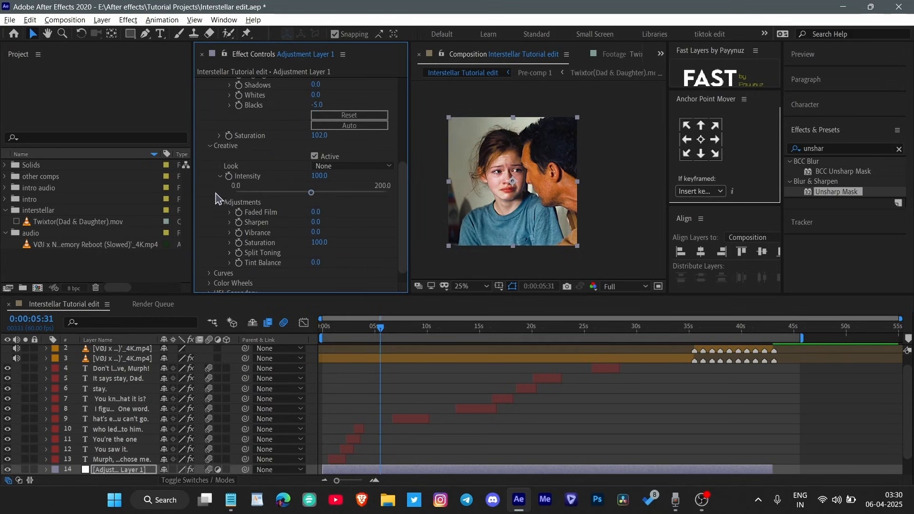
pyautogui.click(315, 221)
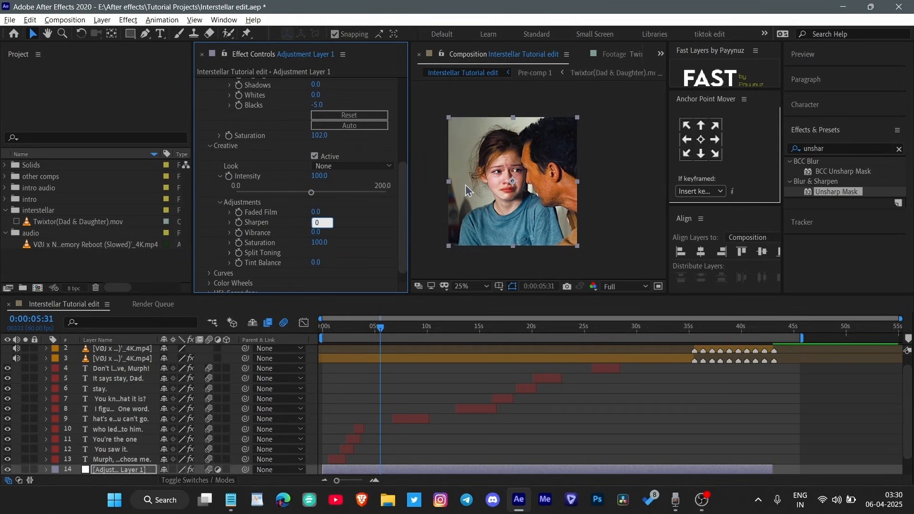
pyautogui.write('25')
pyautogui.press('Return')
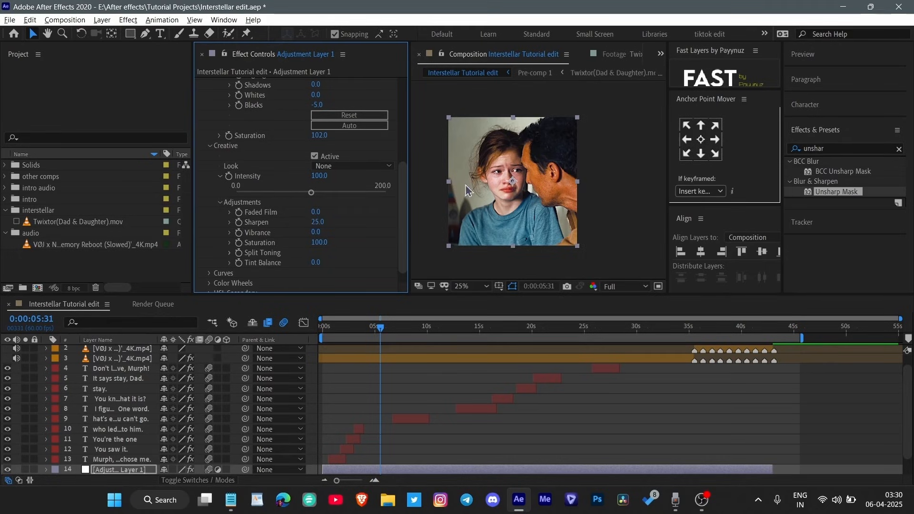
# - Try the Lumetri creative vibrance at 25, settle on 45, and check the frame up close
pyautogui.click(314, 233)
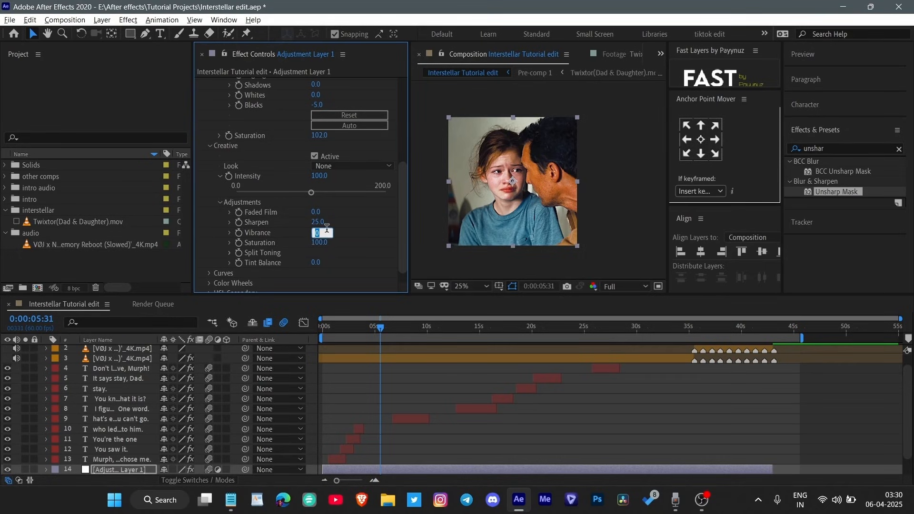
pyautogui.write('25')
pyautogui.press('Return')
pyautogui.click(316, 232)
pyautogui.write('45')
pyautogui.press('Return')
pyautogui.scroll(2, 547, 164)
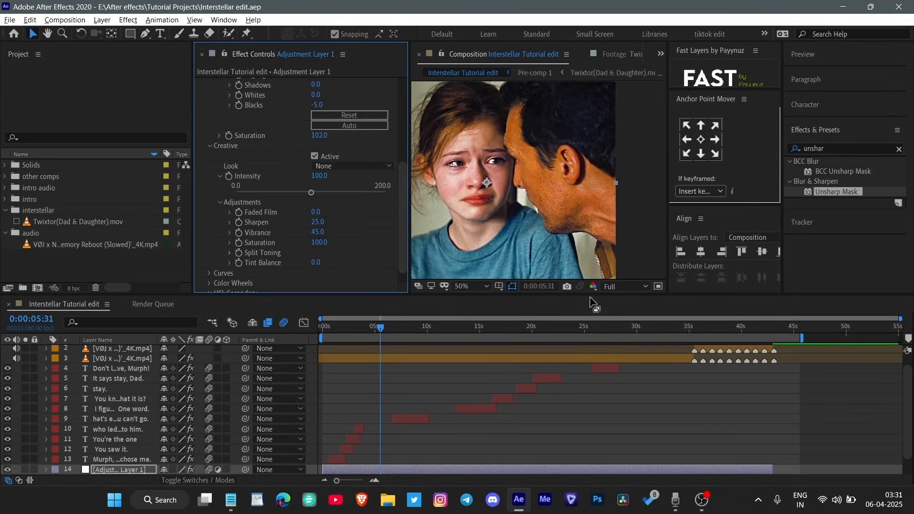
pyautogui.scroll(-2, 547, 164)
pyautogui.scroll(-1, 305, 242)
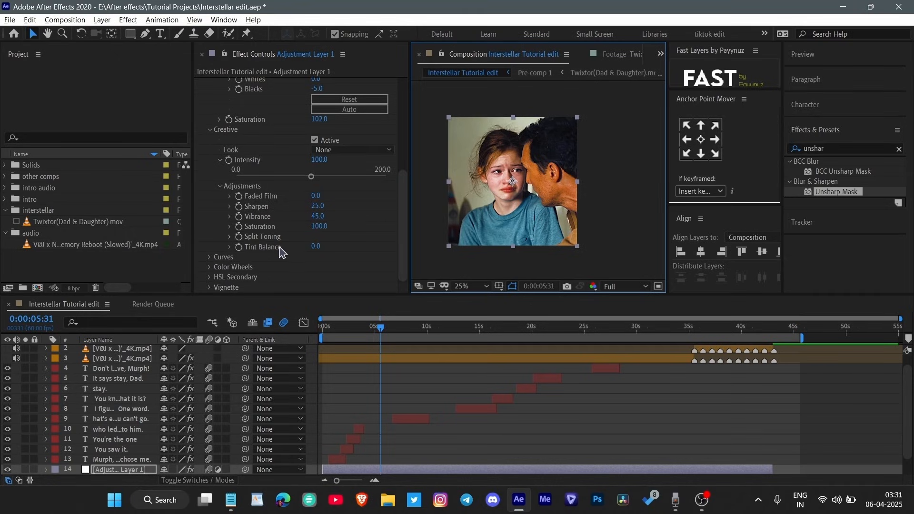
# - Try adjusting the Lumetri creative tint balance, return it to 0, and look over the curves
pyautogui.moveTo(318, 246)
pyautogui.mouseDown()
pyautogui.moveTo(373, 248)
pyautogui.moveTo(288, 247)
pyautogui.moveTo(318, 246)
pyautogui.mouseUp()
pyautogui.click(318, 246)
pyautogui.write('0')
pyautogui.press('Return')
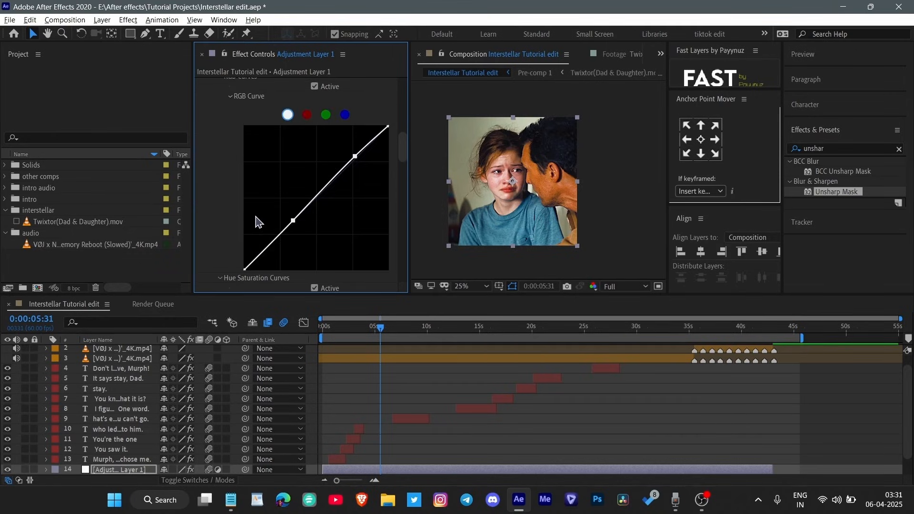
pyautogui.scroll(-10, 256, 220)
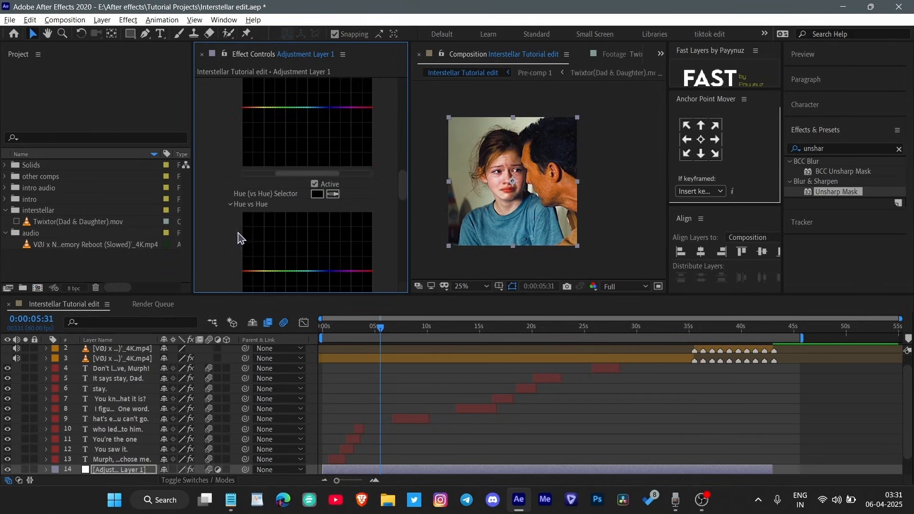
pyautogui.scroll(3, 240, 235)
pyautogui.scroll(-1, 242, 222)
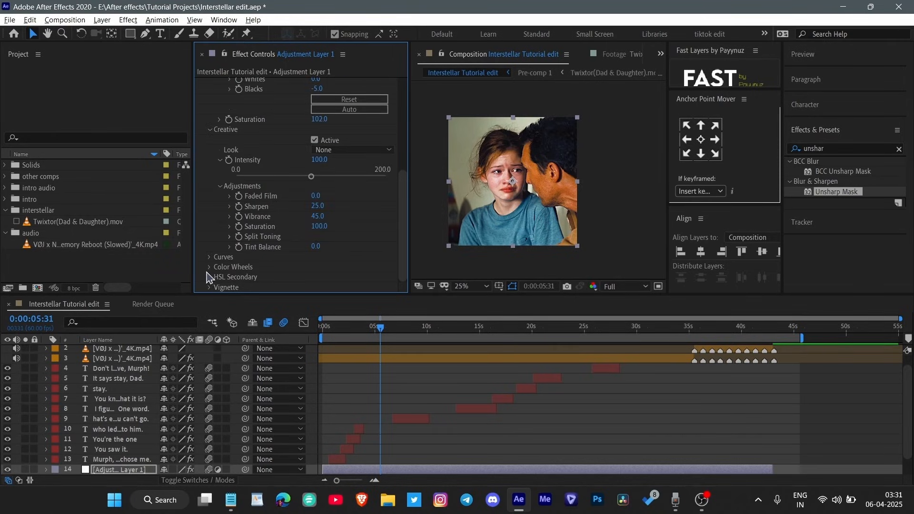
# - Expand the Lumetri color wheels, shift the midtones slightly toward blue-magenta, and nudge the highlights slightly toward red
pyautogui.click(210, 267)
pyautogui.scroll(-1, 267, 214)
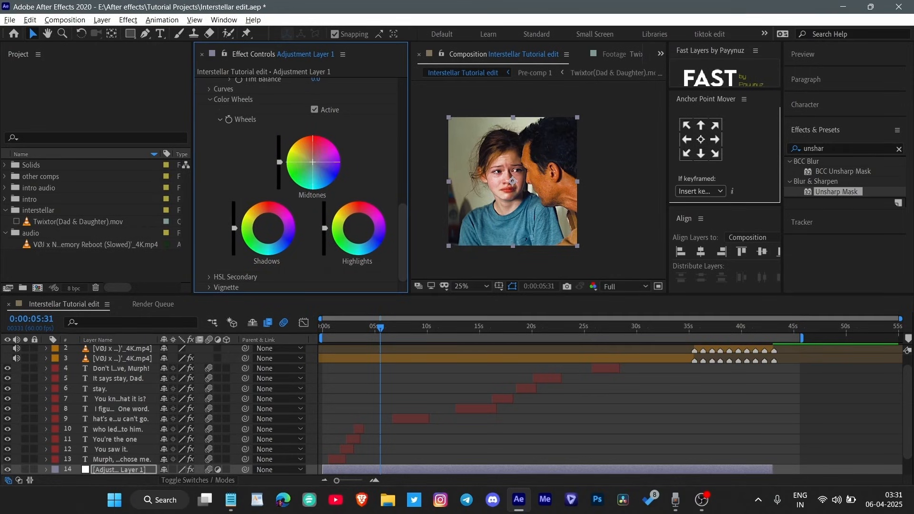
pyautogui.moveTo(312, 162); pyautogui.dragTo(316, 162)
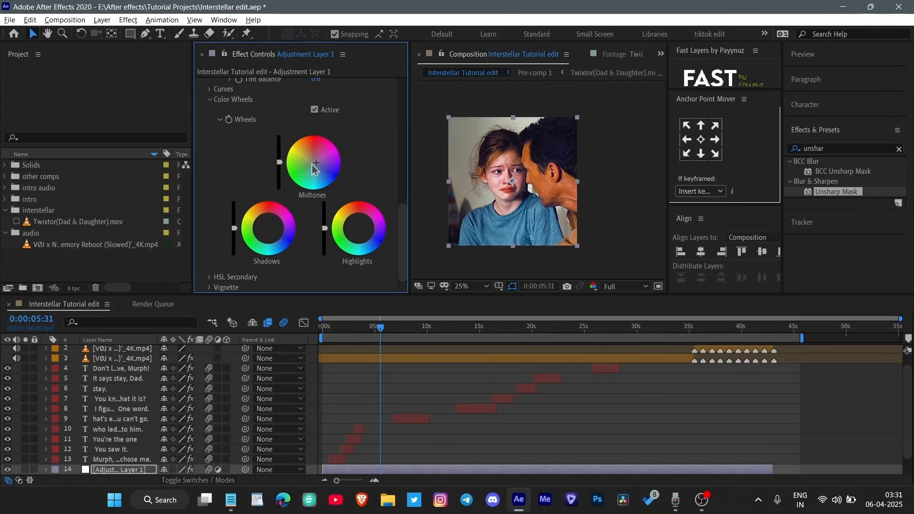
pyautogui.moveTo(357, 227); pyautogui.dragTo(357, 226)
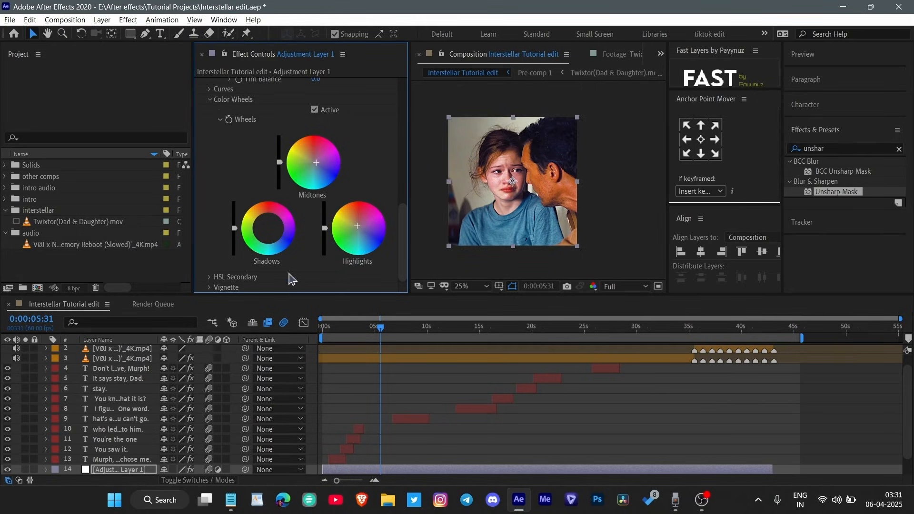
# - Set the Lumetri vignette to amount -2, midpoint 42, roundness -15 and feather 60, and collapse the Lumetri Color effect
pyautogui.click(209, 288)
pyautogui.click(316, 258)
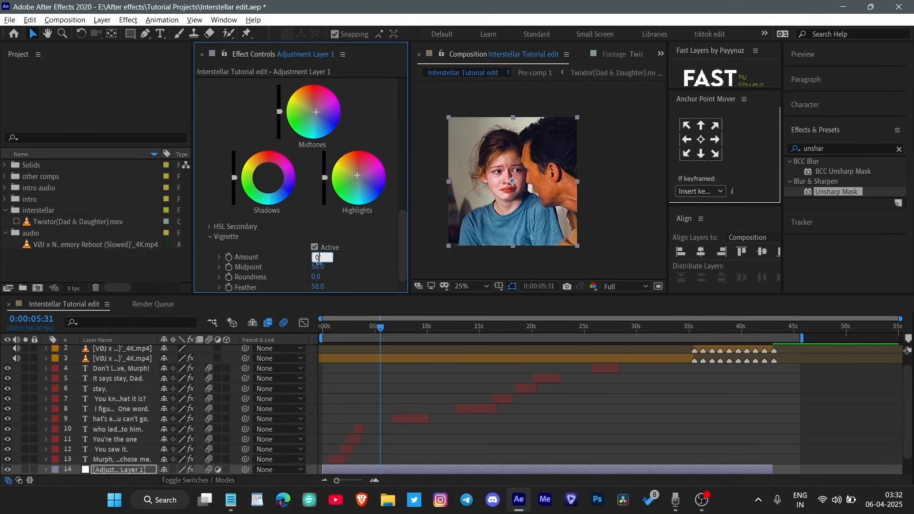
pyautogui.press('Return')
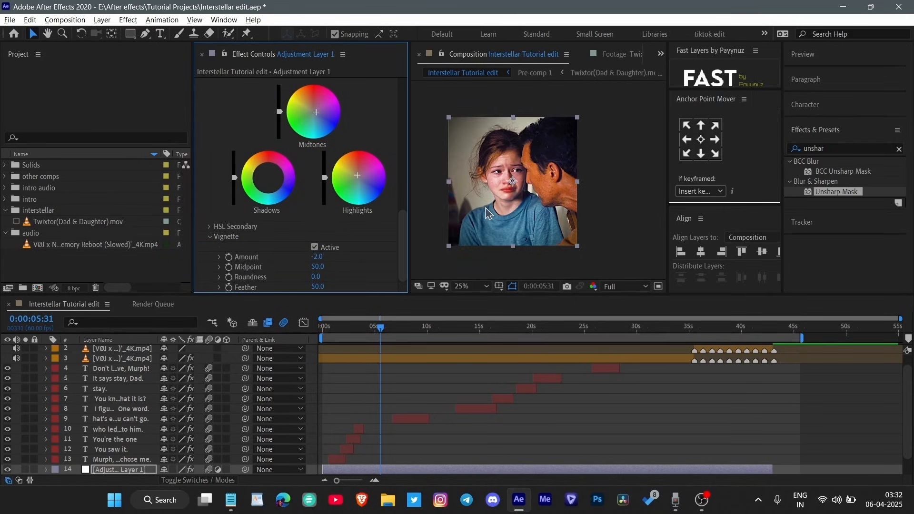
pyautogui.moveTo(317, 287); pyautogui.dragTo(338, 279)
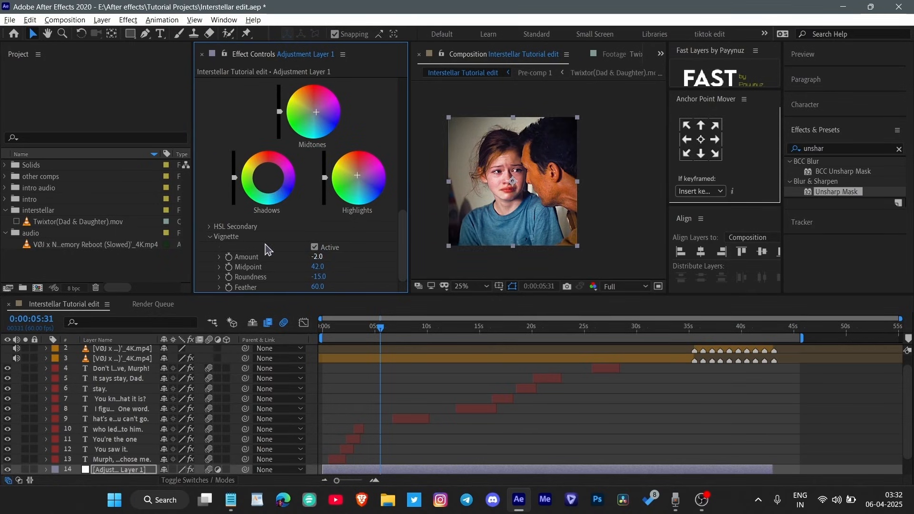
pyautogui.scroll(15, 274, 243)
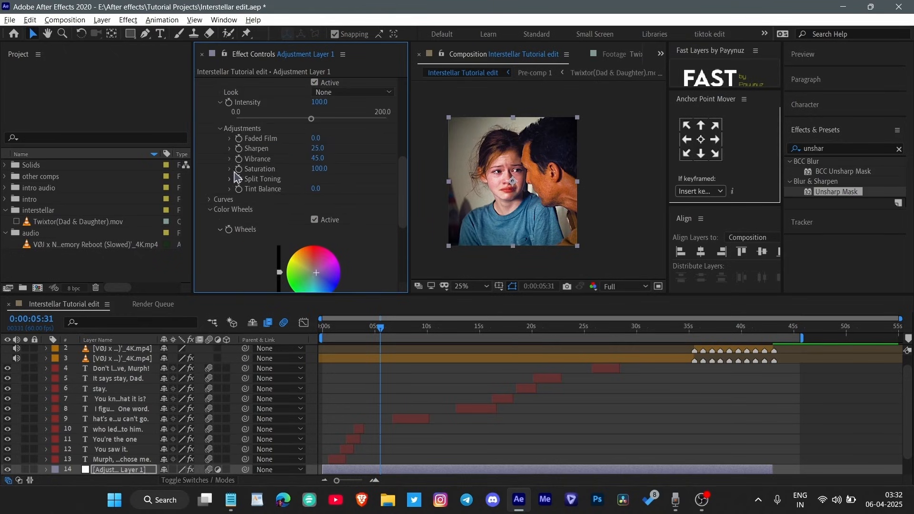
pyautogui.click(200, 123)
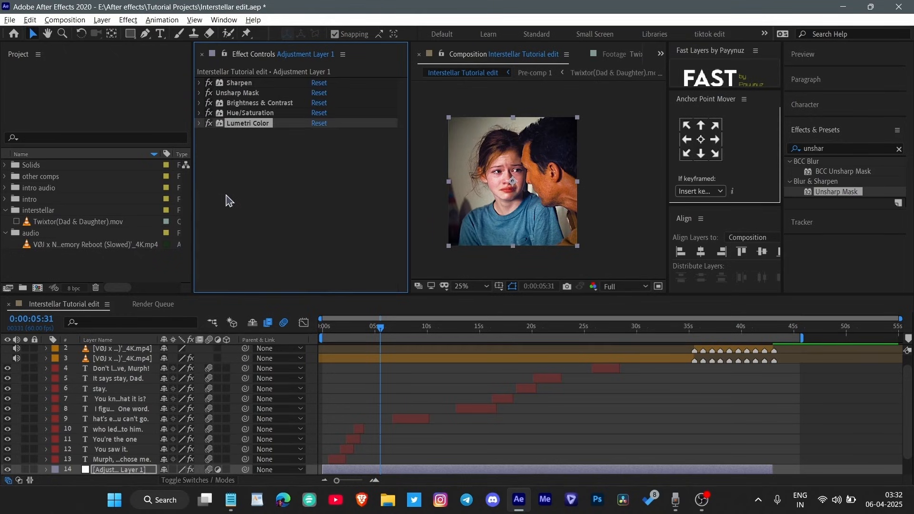
# - Preview the color-corrected edit from the start of the composition at quarter resolution
pyautogui.click(384, 338)
pyautogui.press('Home')
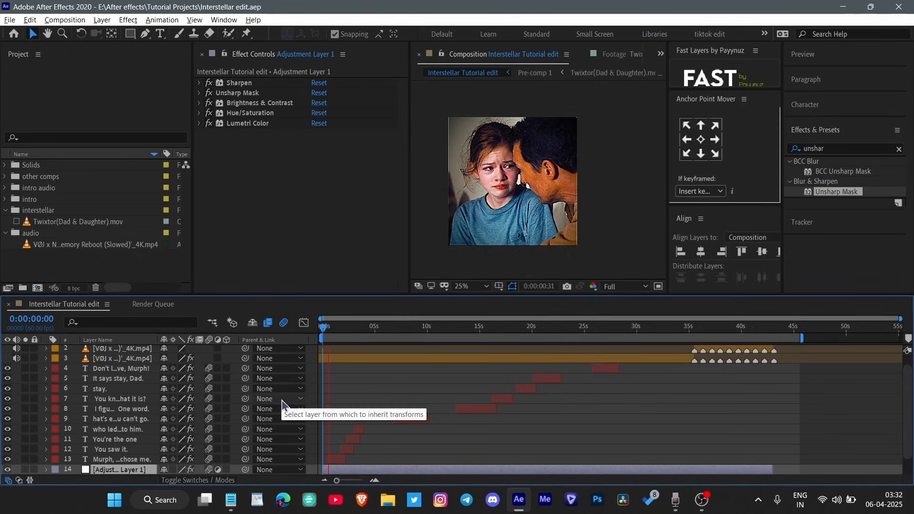
pyautogui.scroll(-2, 517, 409)
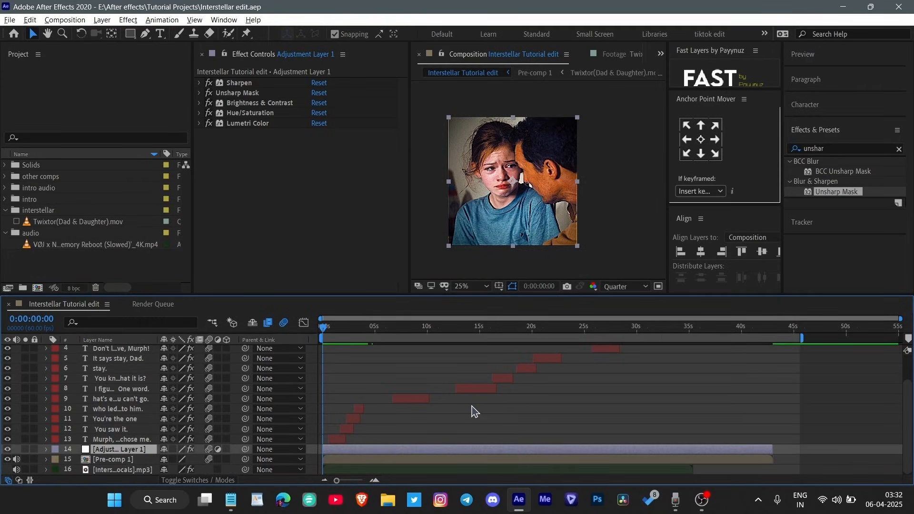
pyautogui.scroll(3, 397, 412)
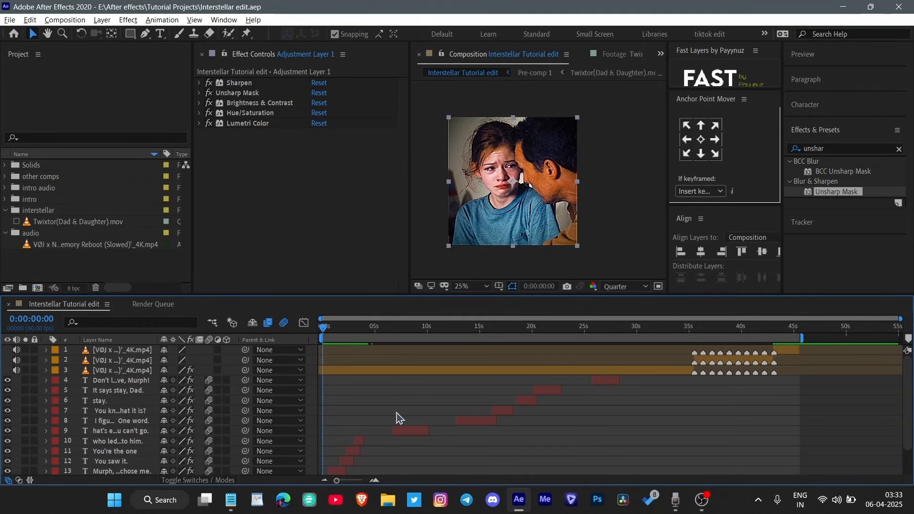
pyautogui.press('space')
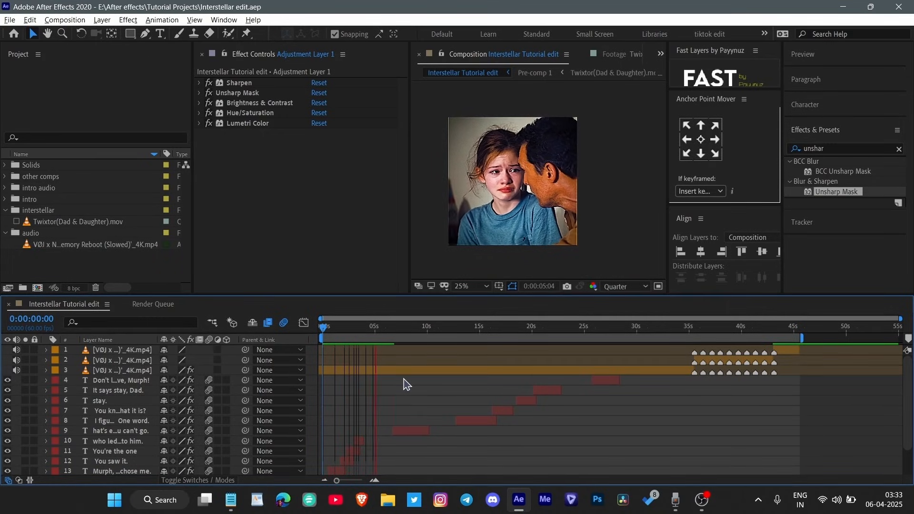
pyautogui.press('space')
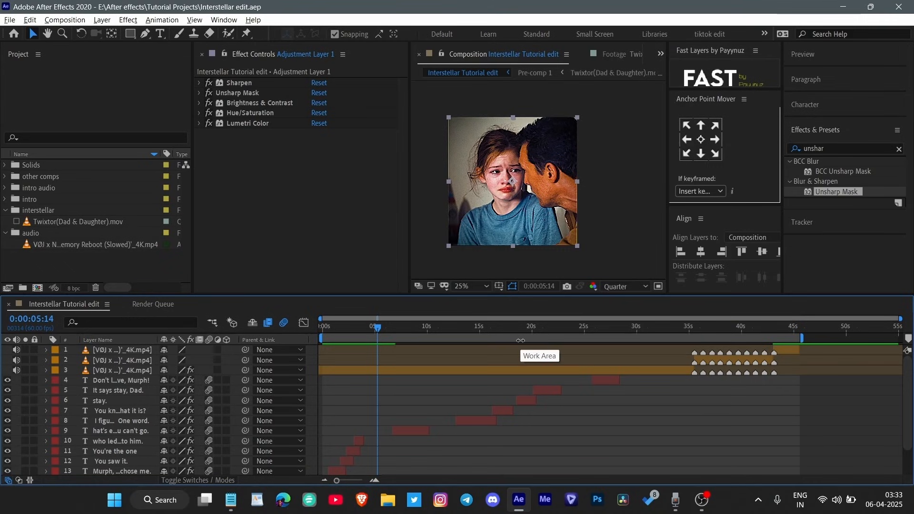